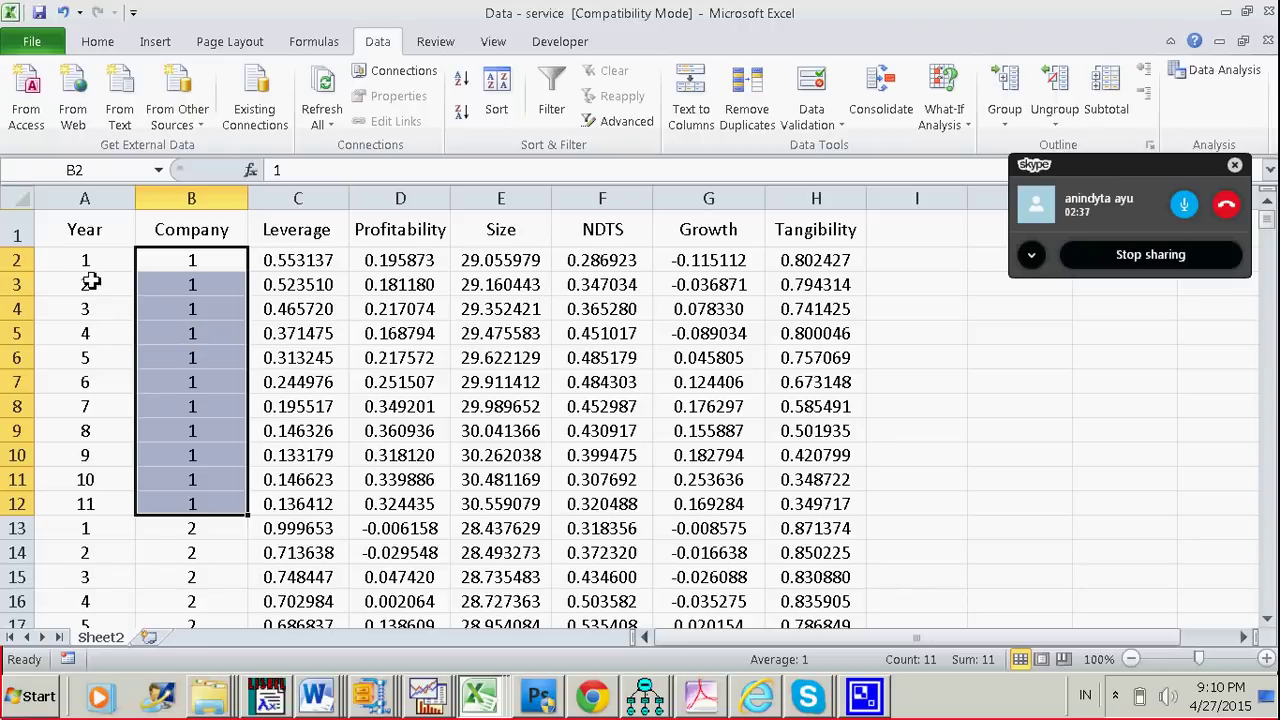
- Examine the panel data layout: the Year and Company identifier columns and the variable headings from Leverage to Tangibility
{"action": "left_click_drag", "start_coordinate": [88, 263], "coordinate": [109, 486]}
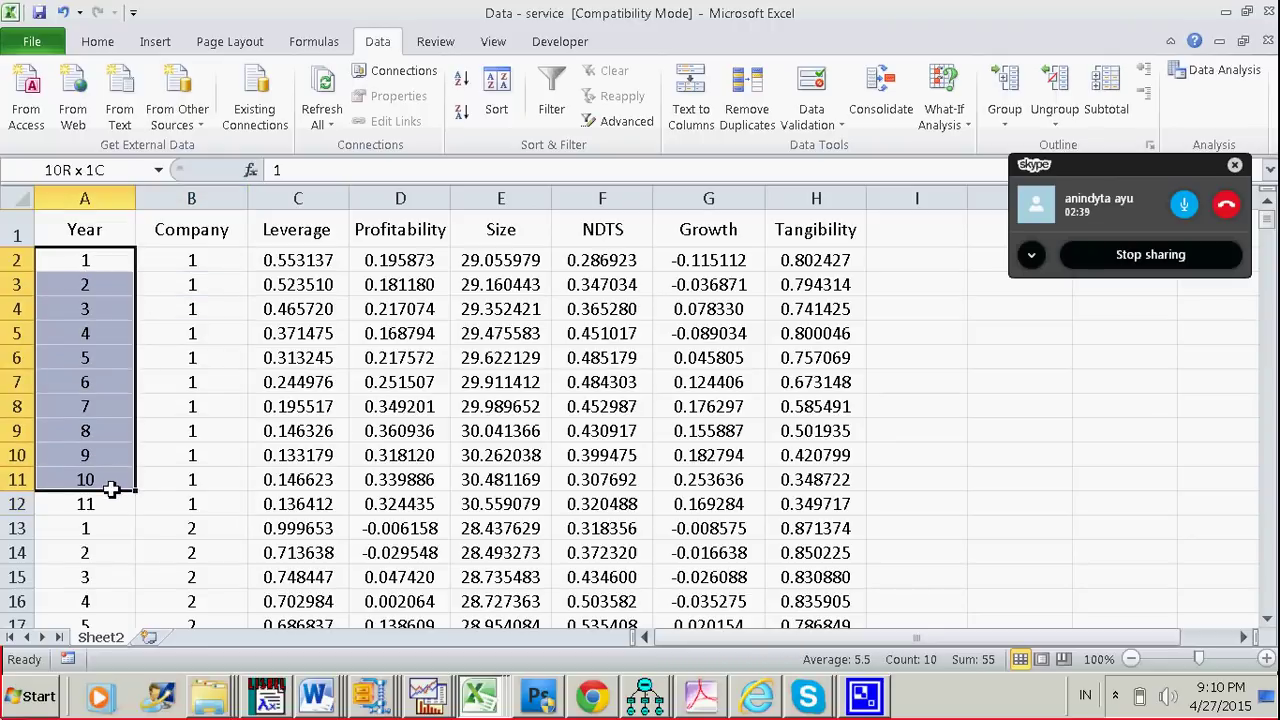
{"action": "left_click", "coordinate": [225, 340]}
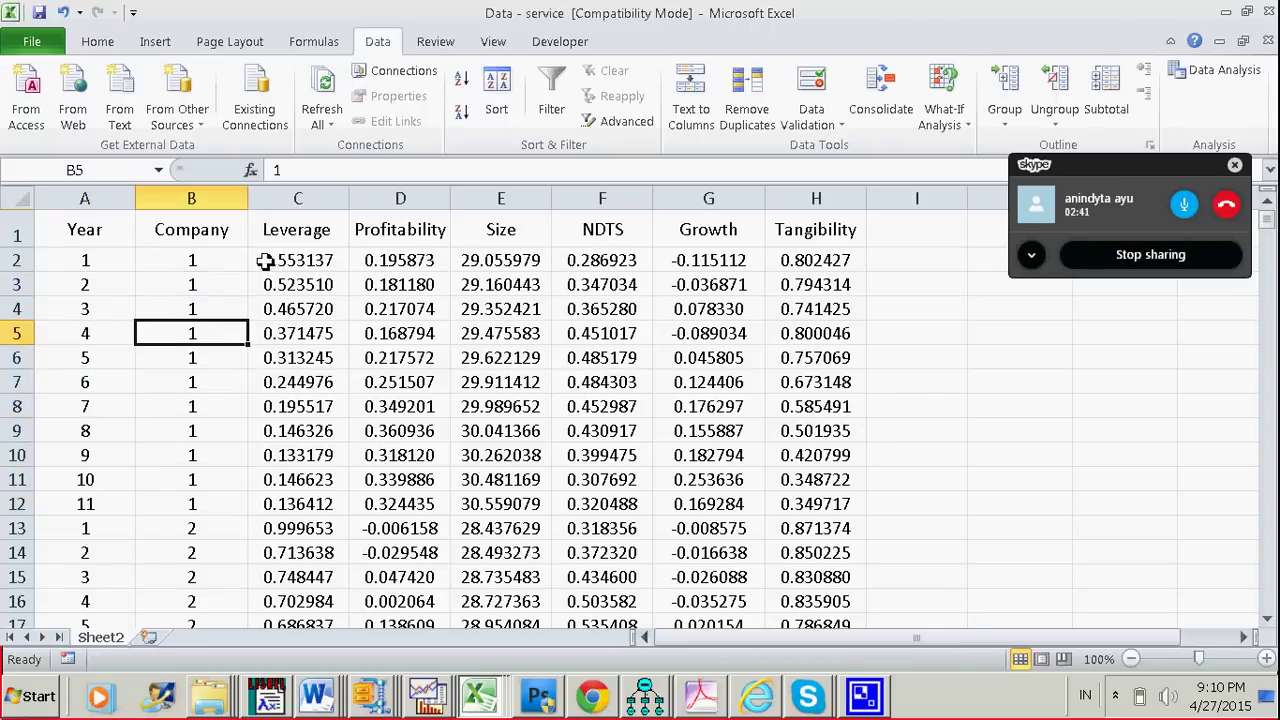
{"action": "left_click", "coordinate": [20, 236]}
{"action": "left_click", "coordinate": [80, 230]}
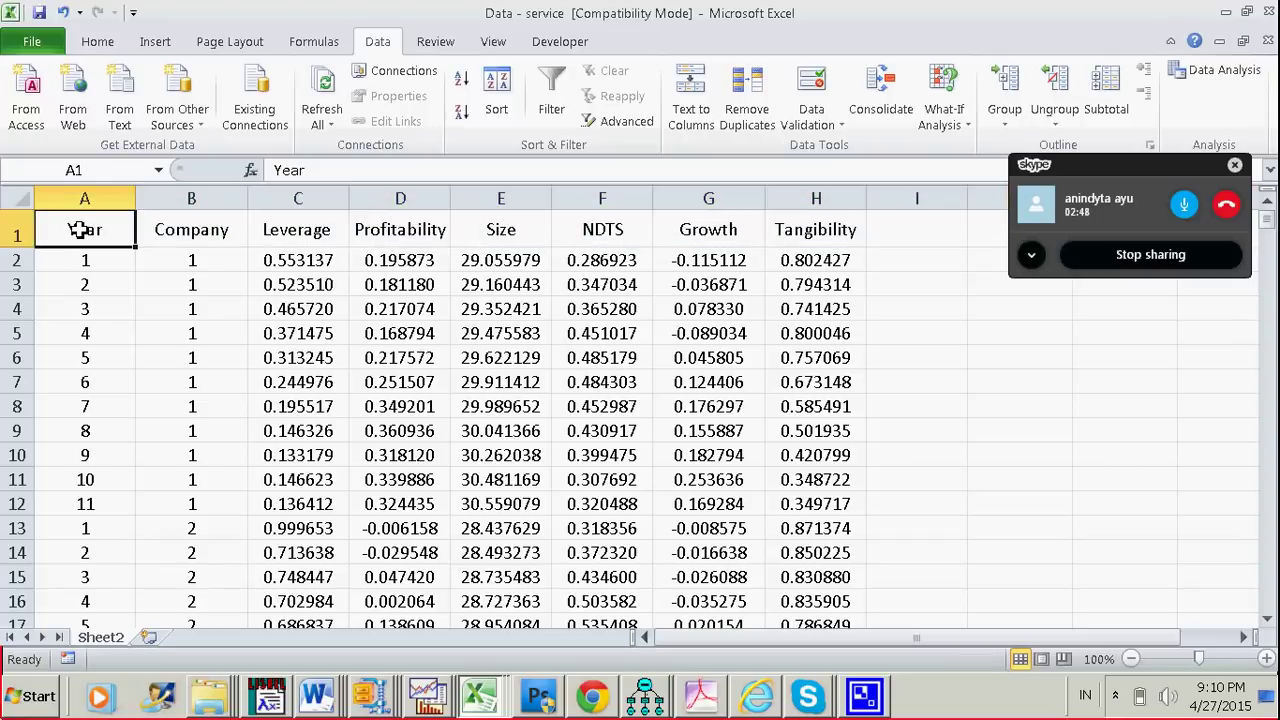
{"action": "left_click", "coordinate": [18, 237]}
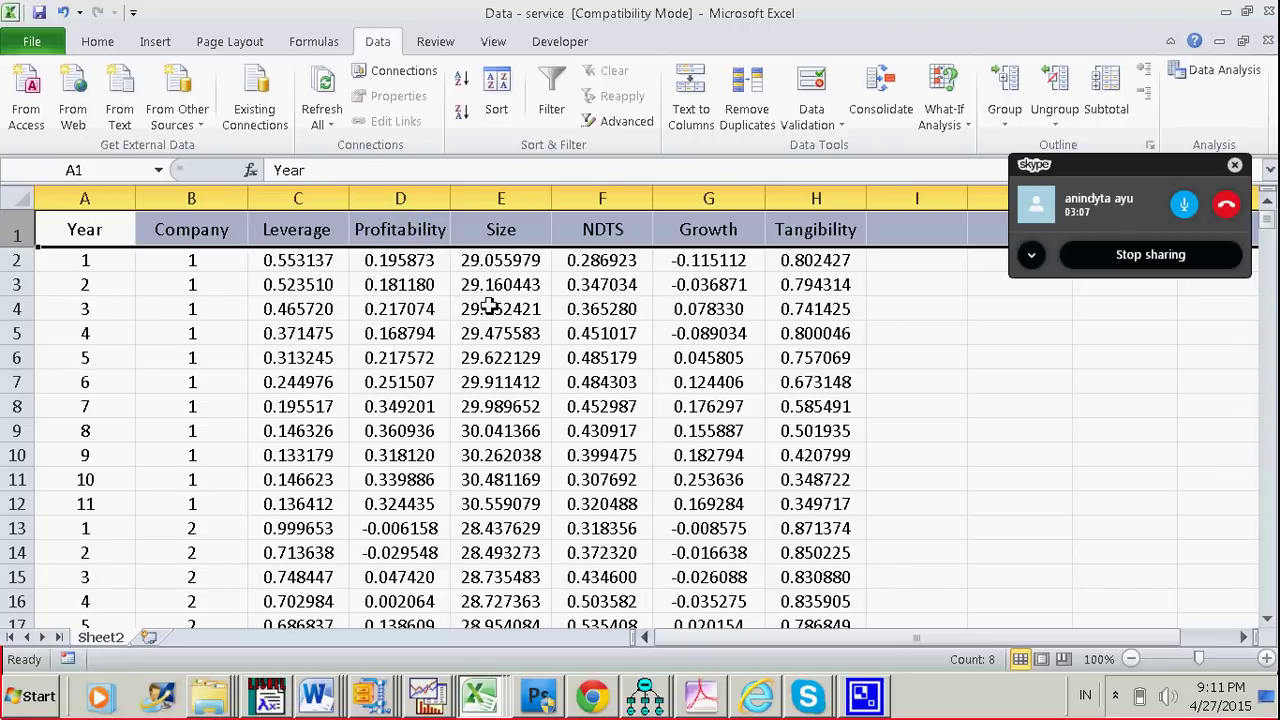
{"action": "scroll", "coordinate": [500, 315], "scroll_direction": "down", "scroll_amount": 1}
{"action": "scroll", "coordinate": [500, 315], "scroll_direction": "up", "scroll_amount": 1}
{"action": "left_click", "coordinate": [422, 302]}
{"action": "left_click", "coordinate": [304, 232]}
{"action": "left_click_drag", "start_coordinate": [304, 232], "coordinate": [818, 232]}
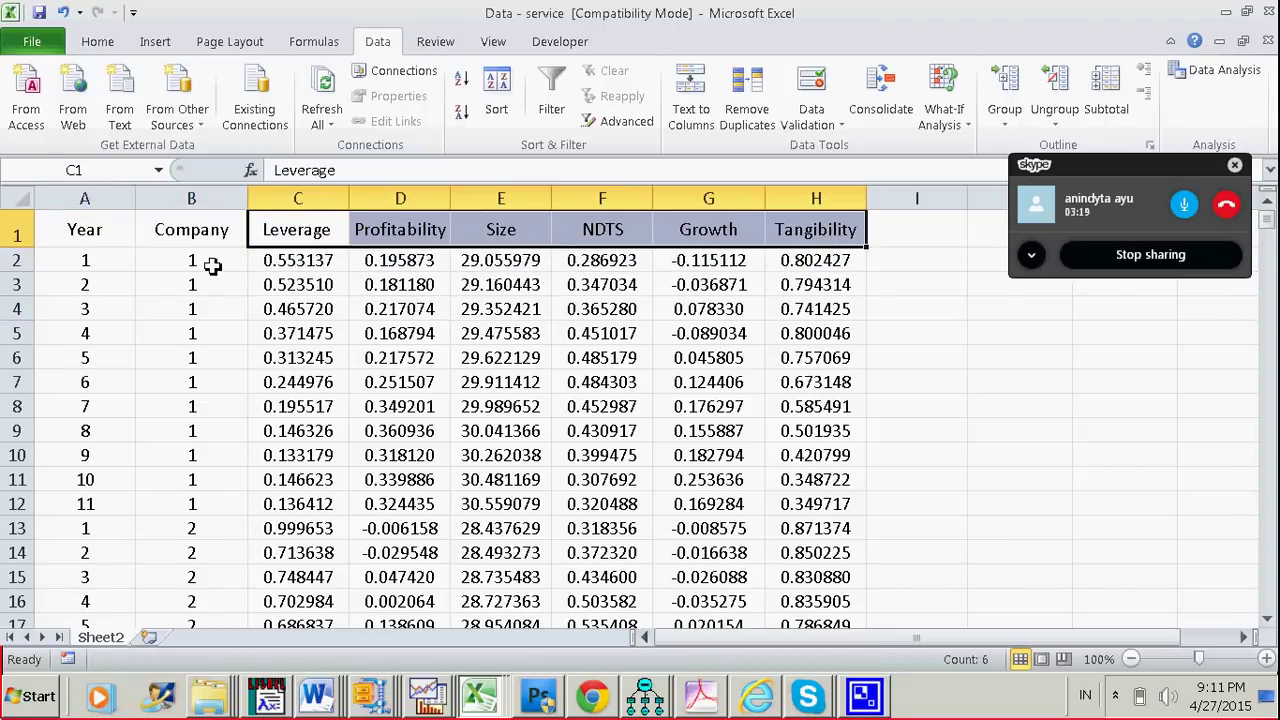
{"action": "left_click_drag", "start_coordinate": [212, 264], "coordinate": [215, 535]}
{"action": "left_click", "coordinate": [210, 238]}
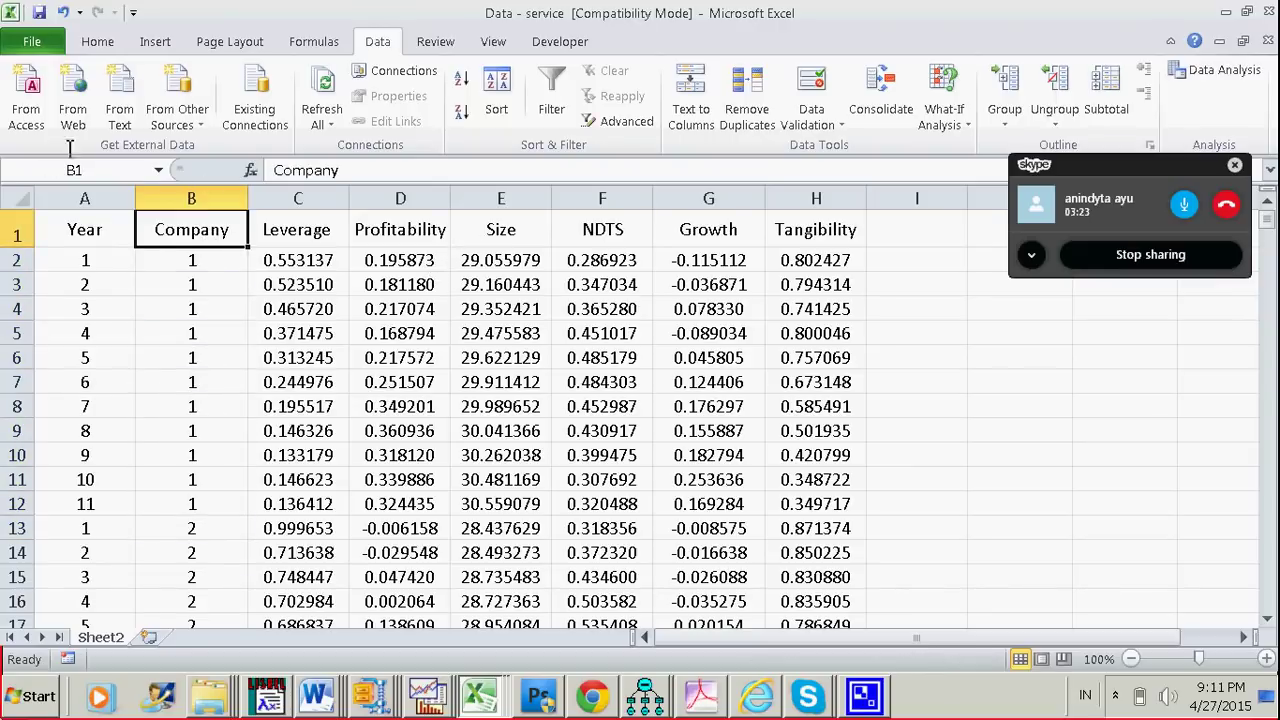
- Save the Data - service workbook
{"action": "left_click", "coordinate": [33, 43]}
{"action": "left_click", "coordinate": [33, 45]}
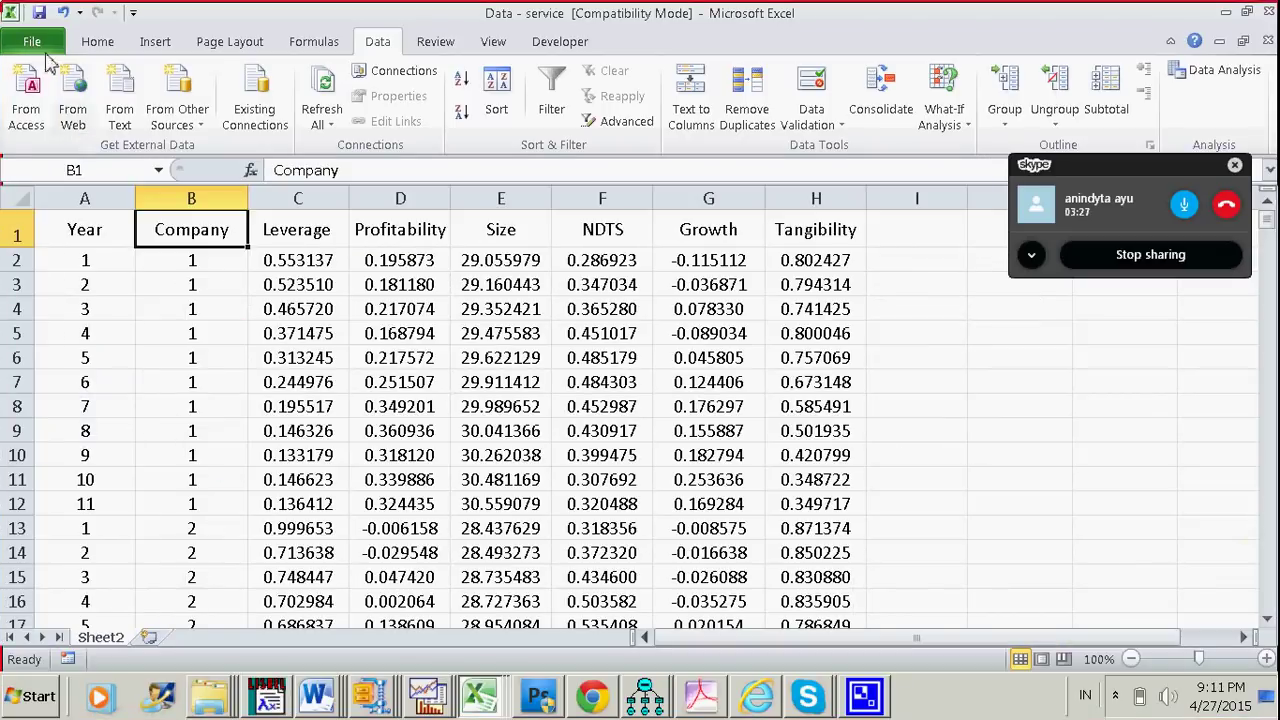
{"action": "left_click", "coordinate": [34, 45]}
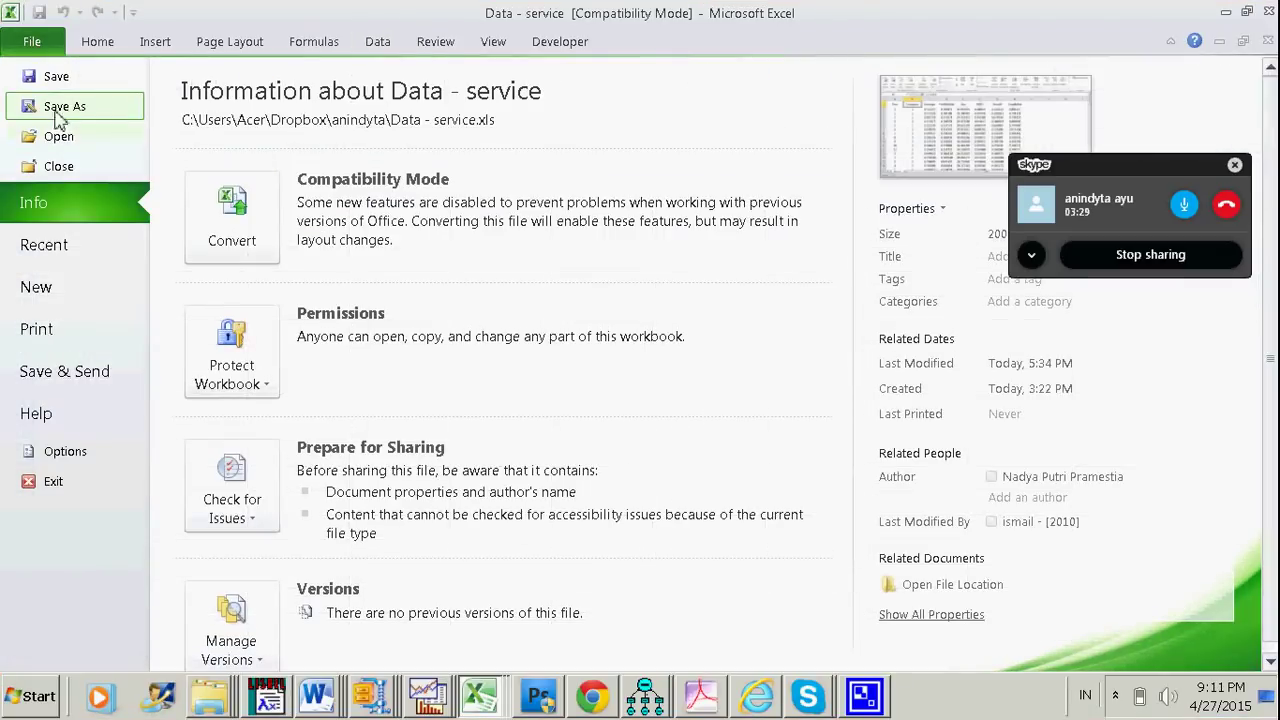
{"action": "left_click", "coordinate": [57, 82]}
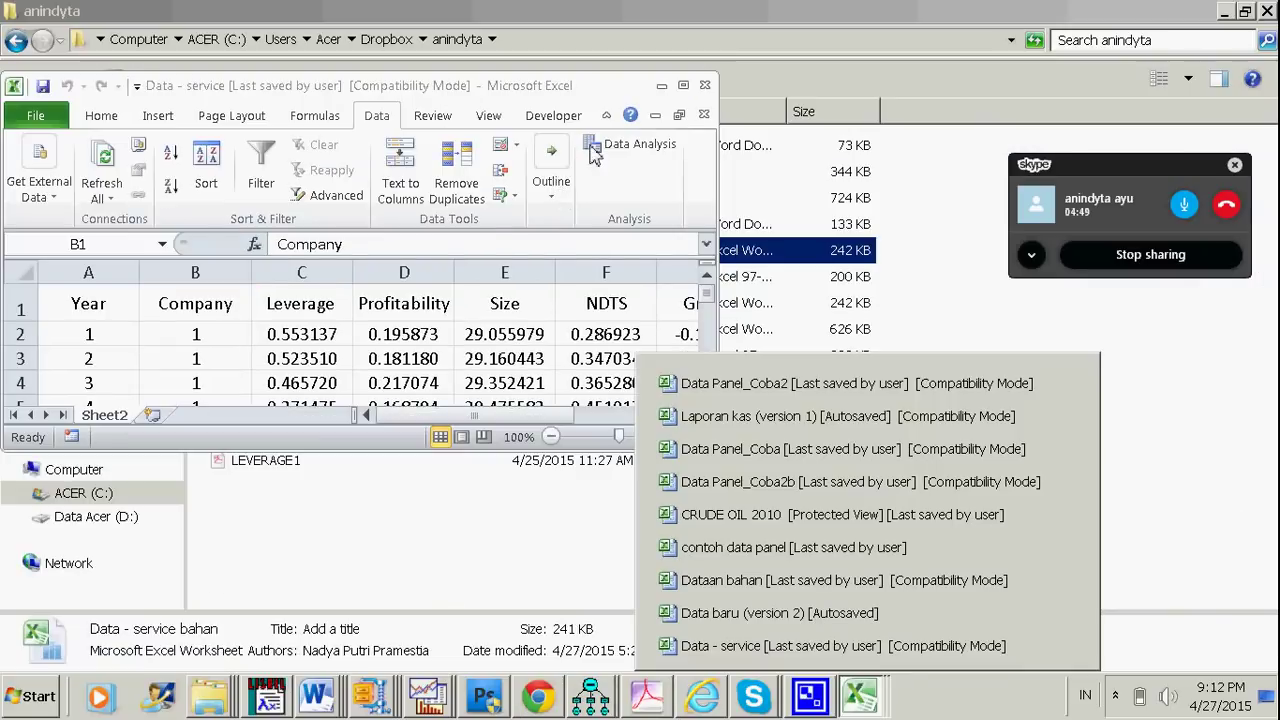
{"action": "left_click", "coordinate": [683, 85]}
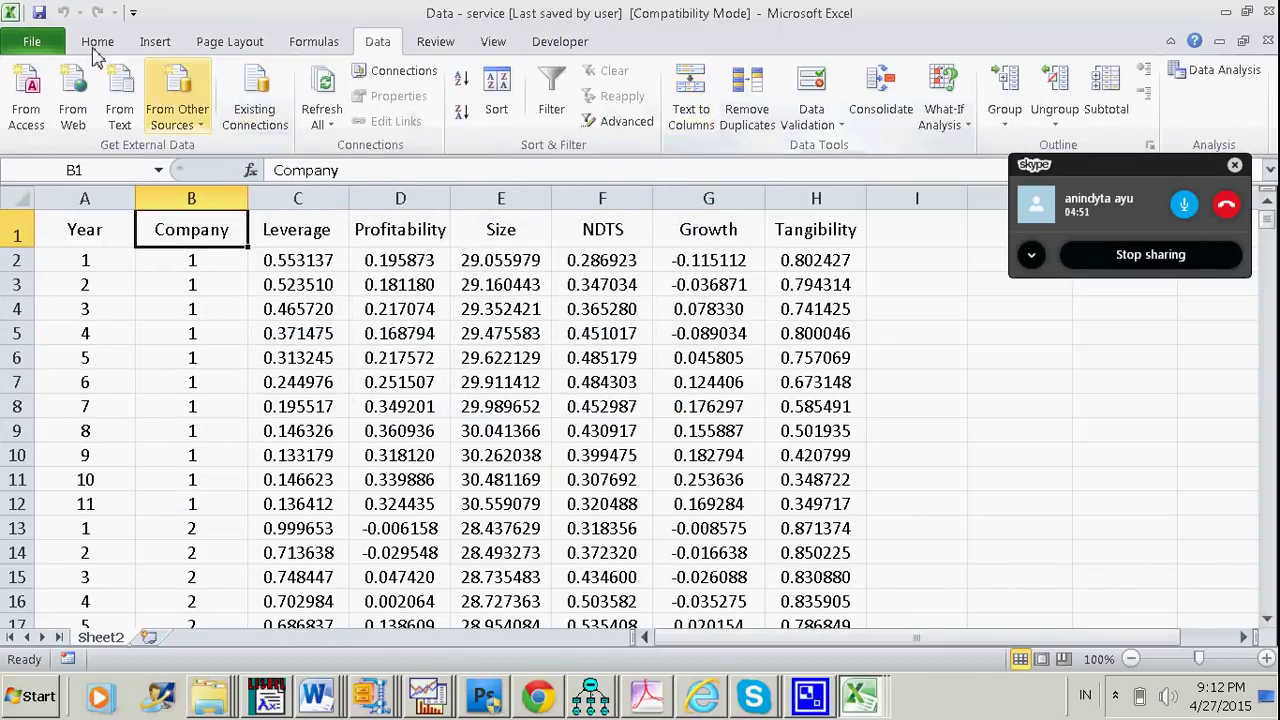
{"action": "left_click", "coordinate": [32, 44]}
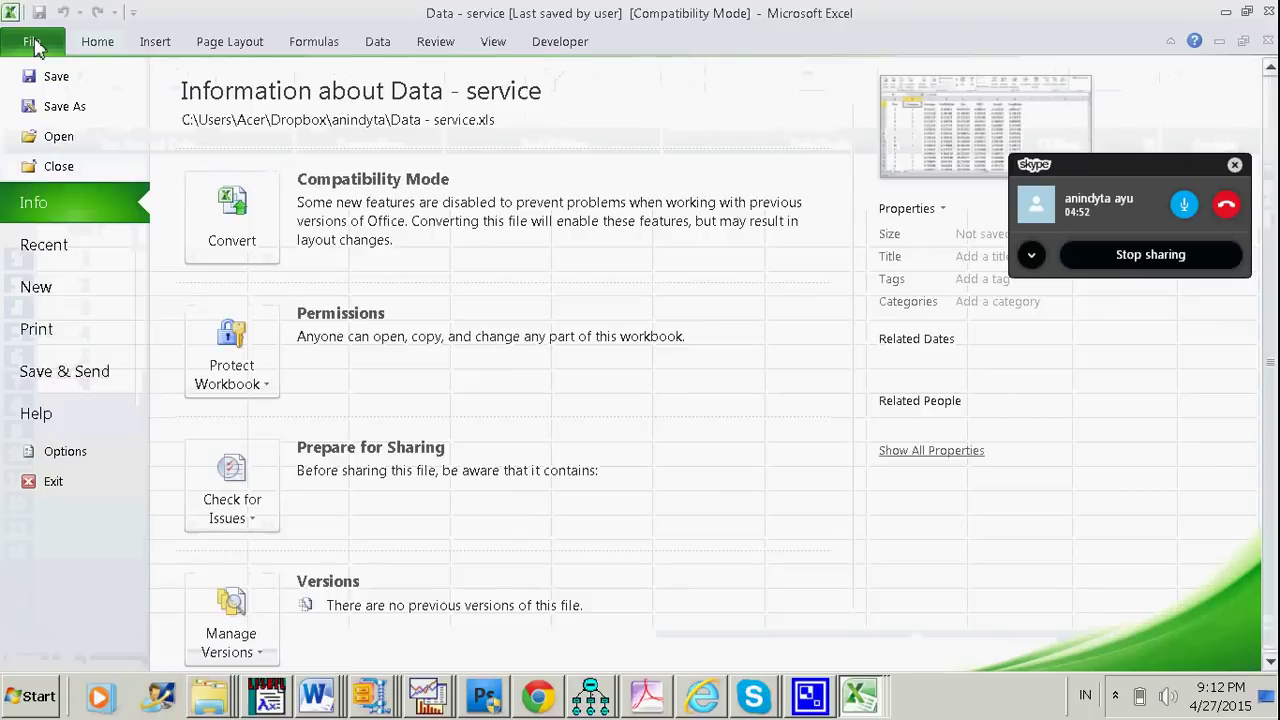
{"action": "left_click", "coordinate": [60, 106]}
{"action": "right_click", "coordinate": [860, 697]}
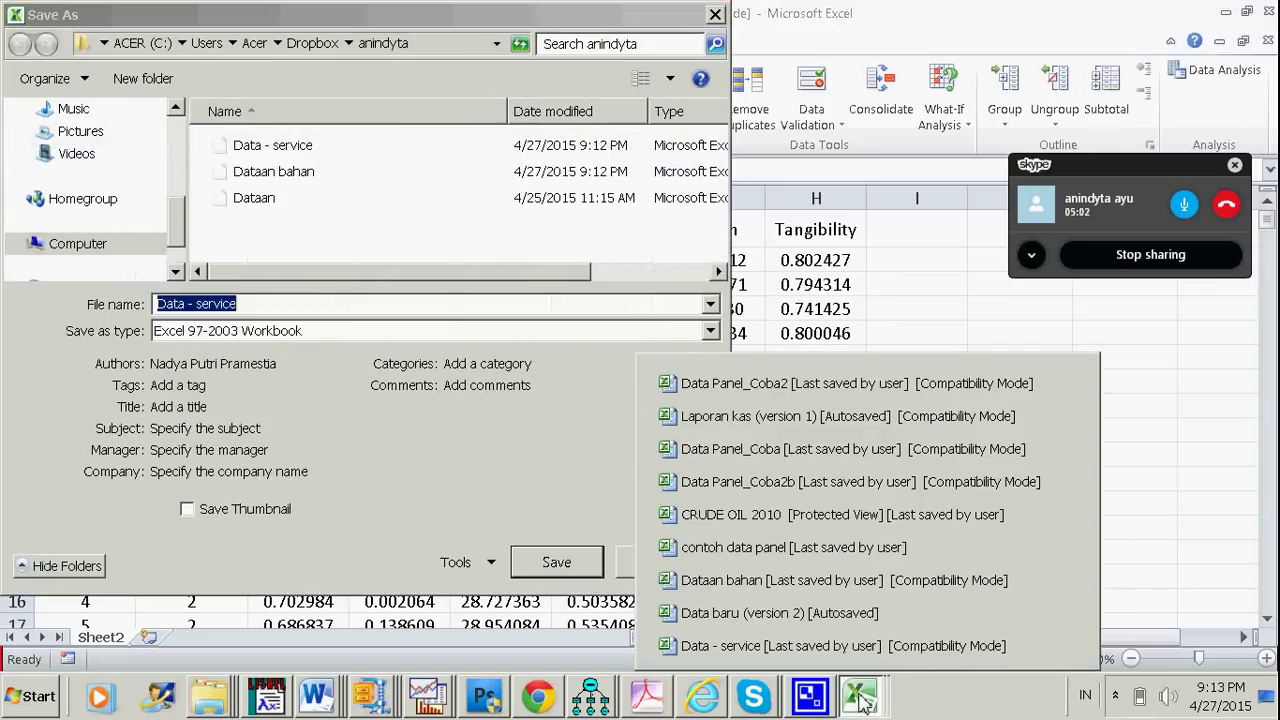
{"action": "left_click", "coordinate": [862, 700]}
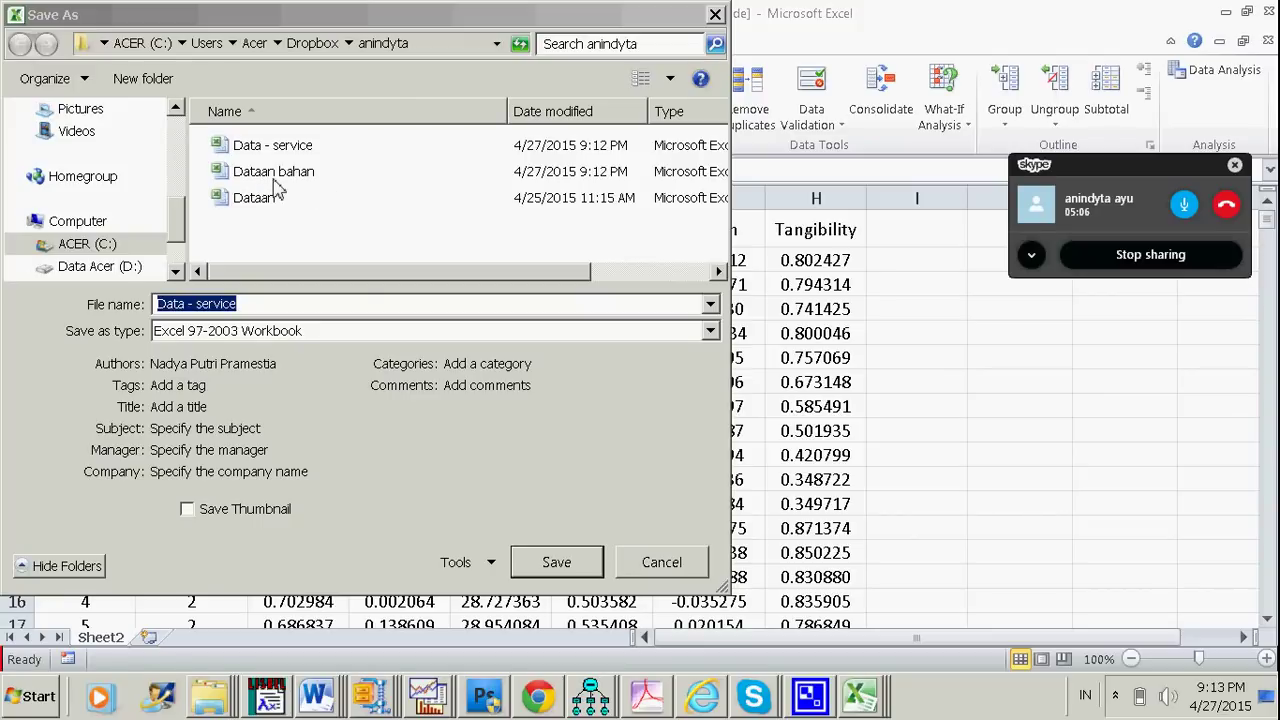
{"action": "left_click", "coordinate": [650, 563]}
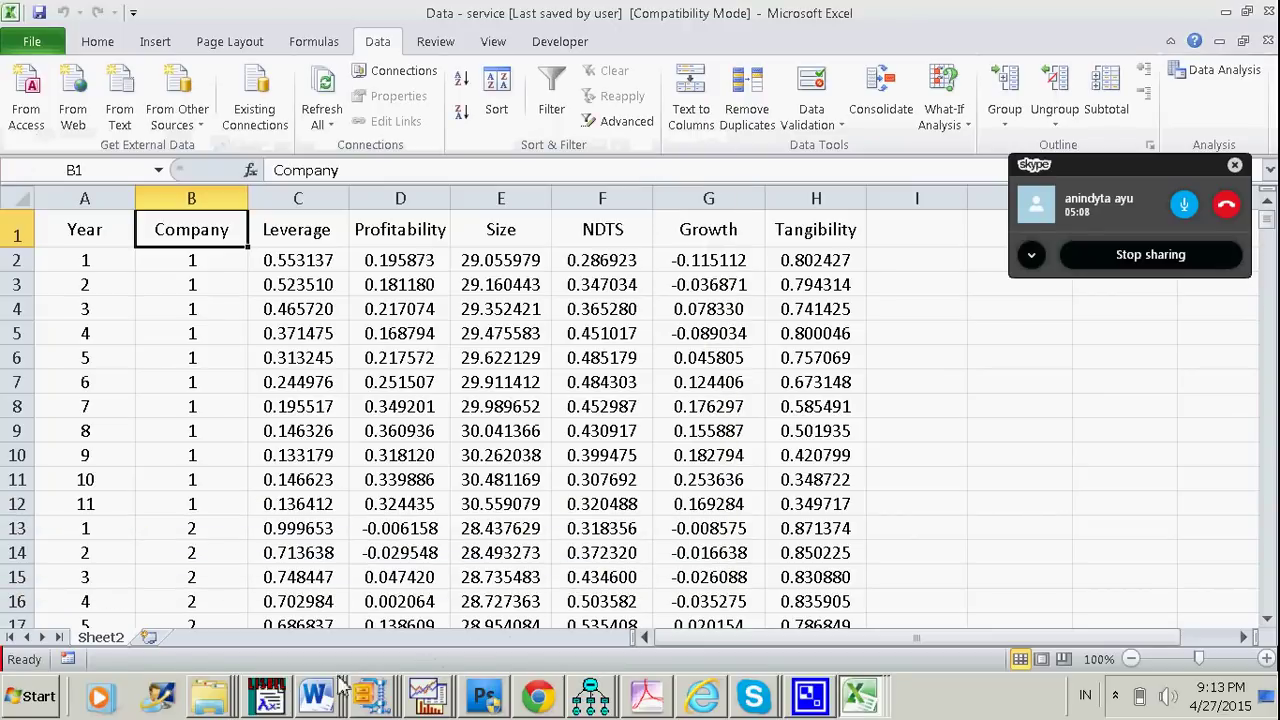
- Switch to the file explorer and open the workbook "Data - service bahan", agreeing to continue opening it
{"action": "left_click", "coordinate": [268, 700]}
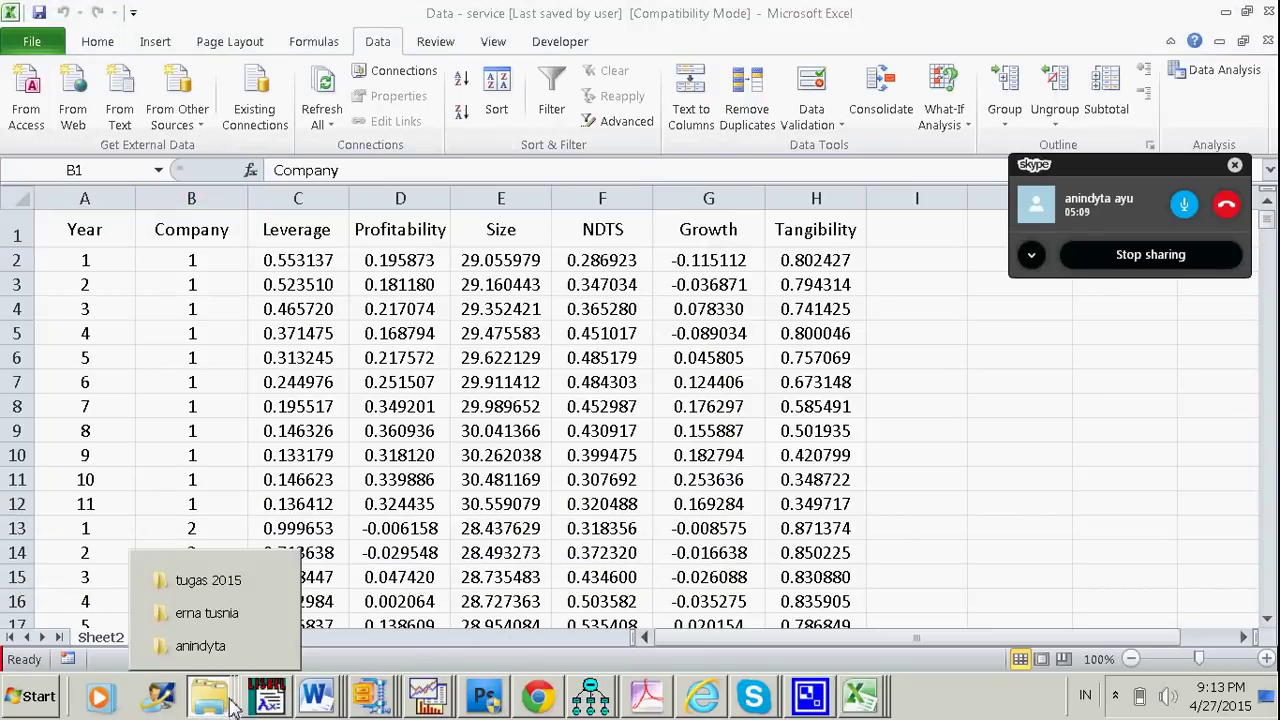
{"action": "left_click", "coordinate": [220, 640]}
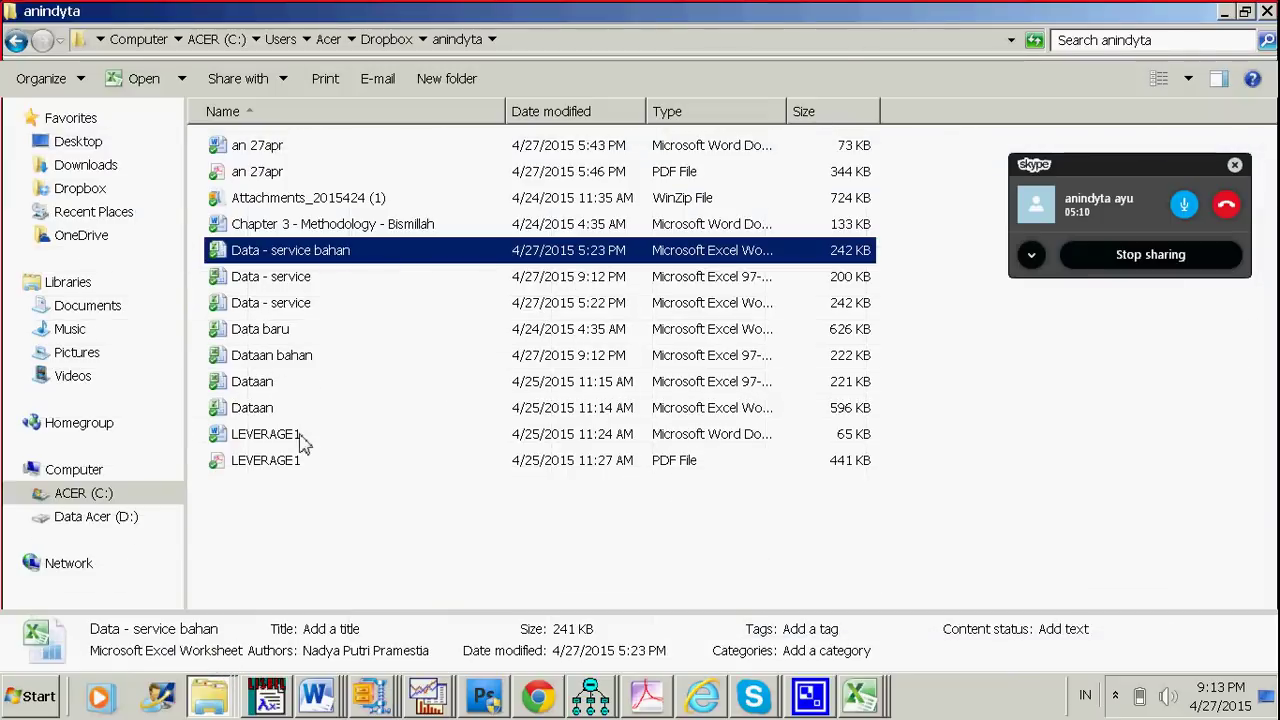
{"action": "left_click", "coordinate": [296, 280]}
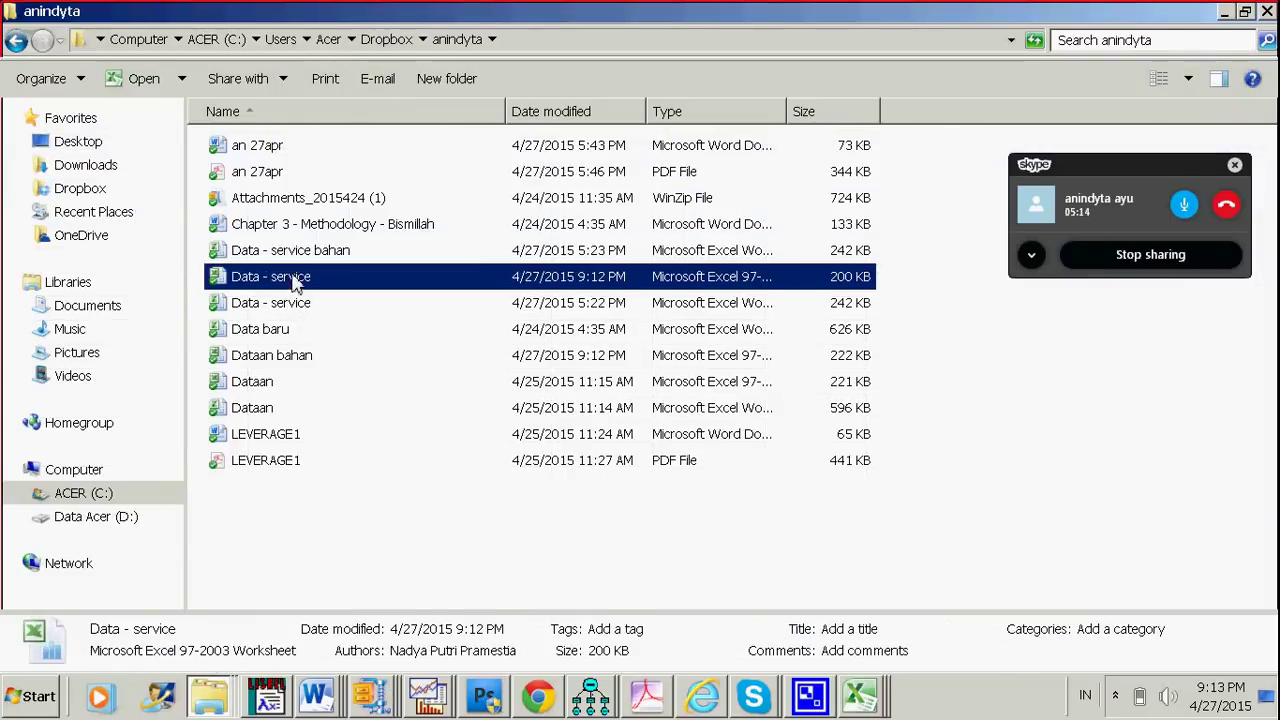
{"action": "double_click", "coordinate": [302, 256]}
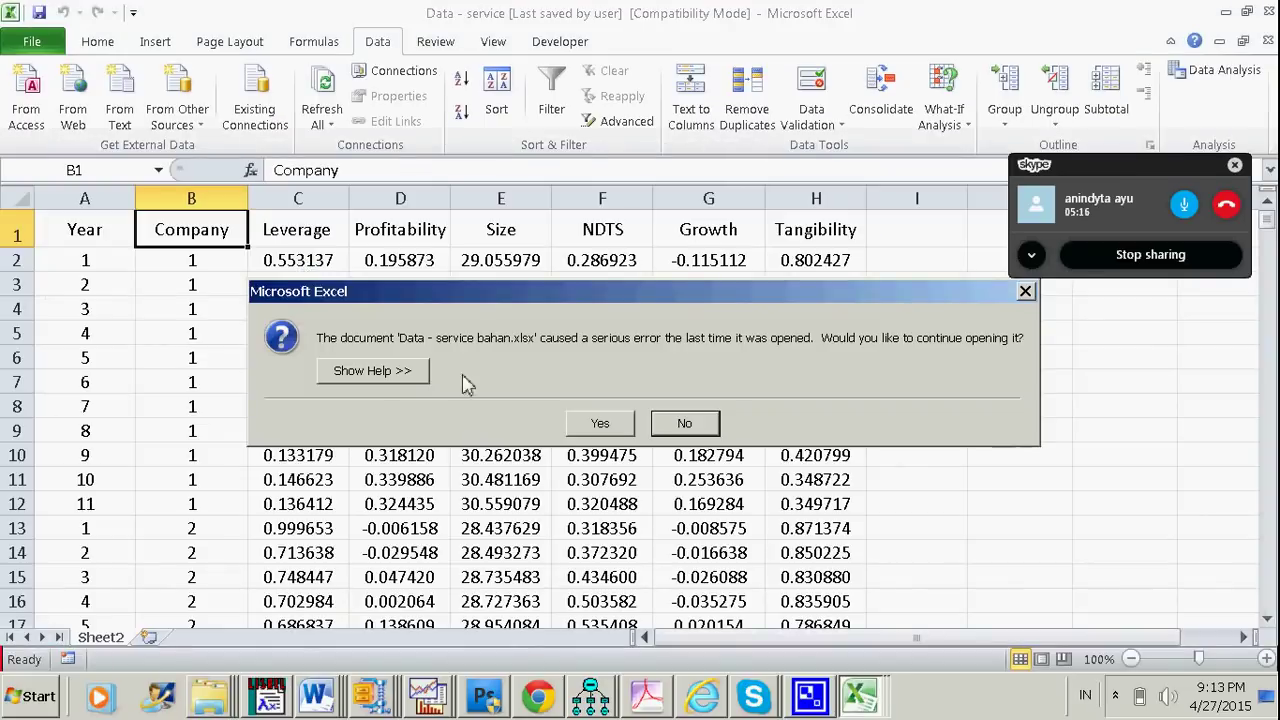
{"action": "left_click", "coordinate": [600, 424]}
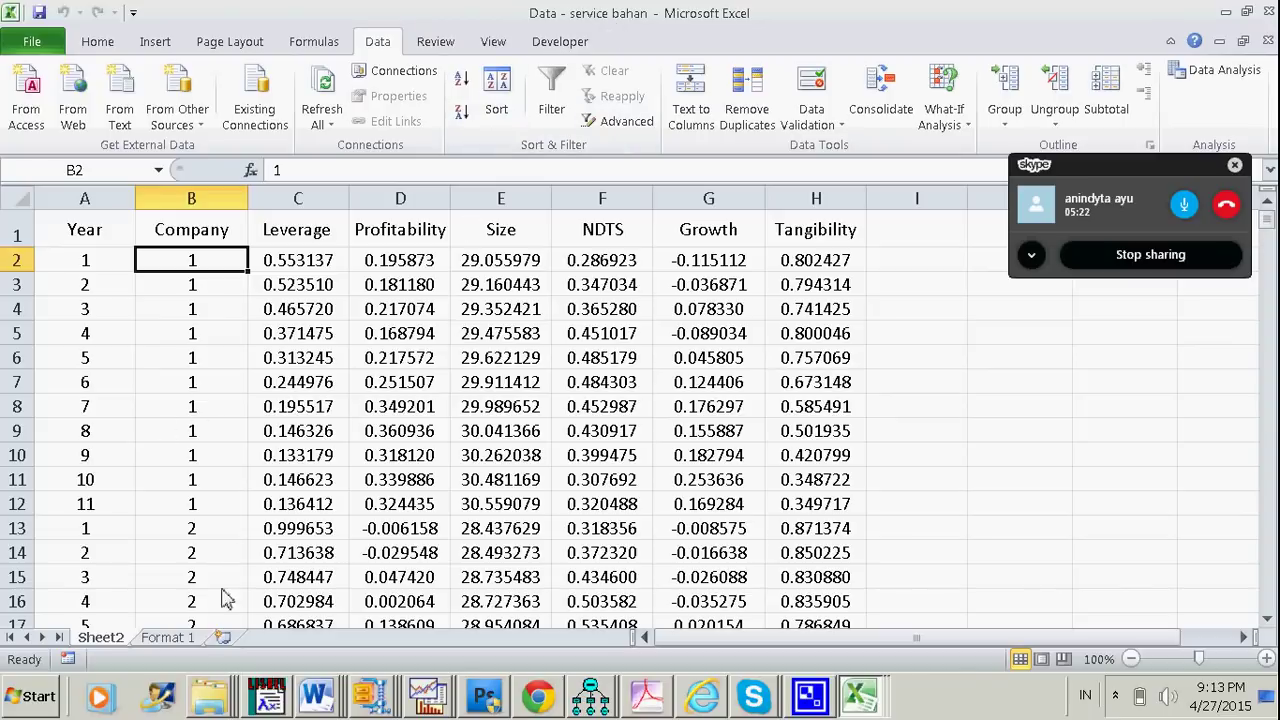
- Copy the Company numbers B2:B1090 from Sheet2 into a new worksheet starting at cell A1
{"action": "left_click", "coordinate": [170, 638]}
{"action": "left_click", "coordinate": [113, 640]}
{"action": "left_click", "coordinate": [209, 287]}
{"action": "left_click", "coordinate": [209, 268]}
{"action": "key", "text": "ctrl+shift+Down"}
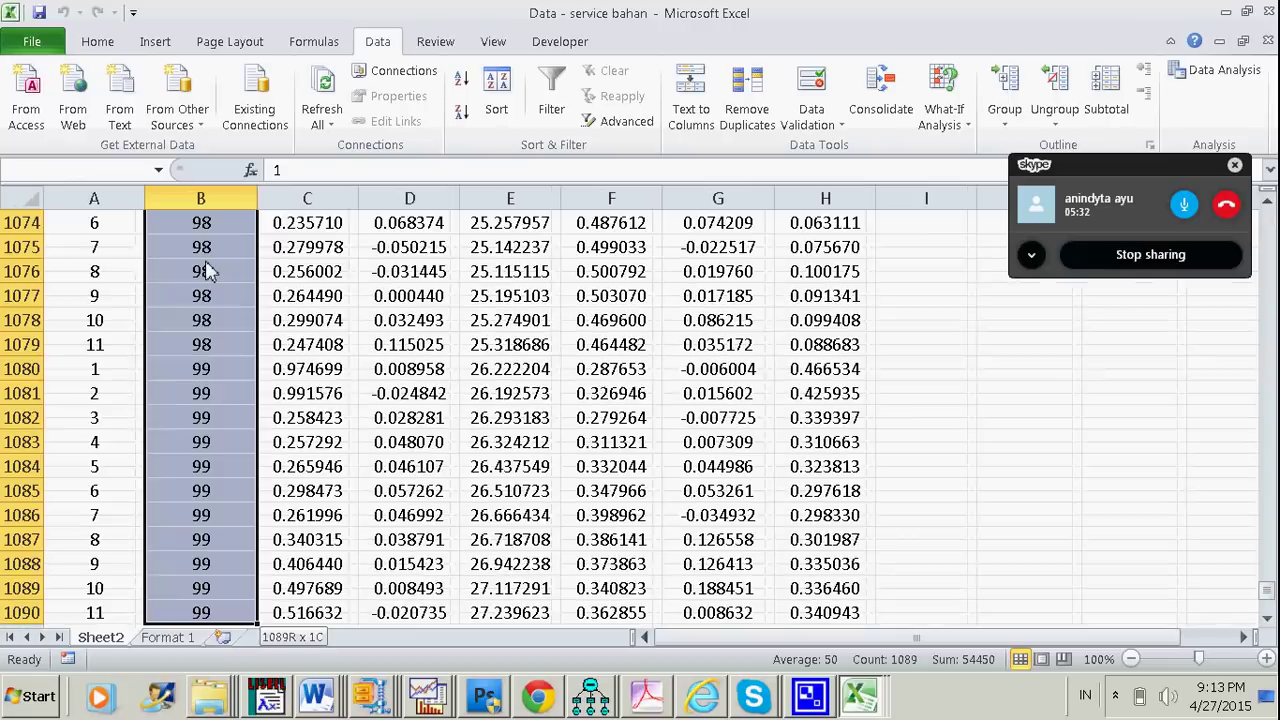
{"action": "key", "text": "ctrl+c"}
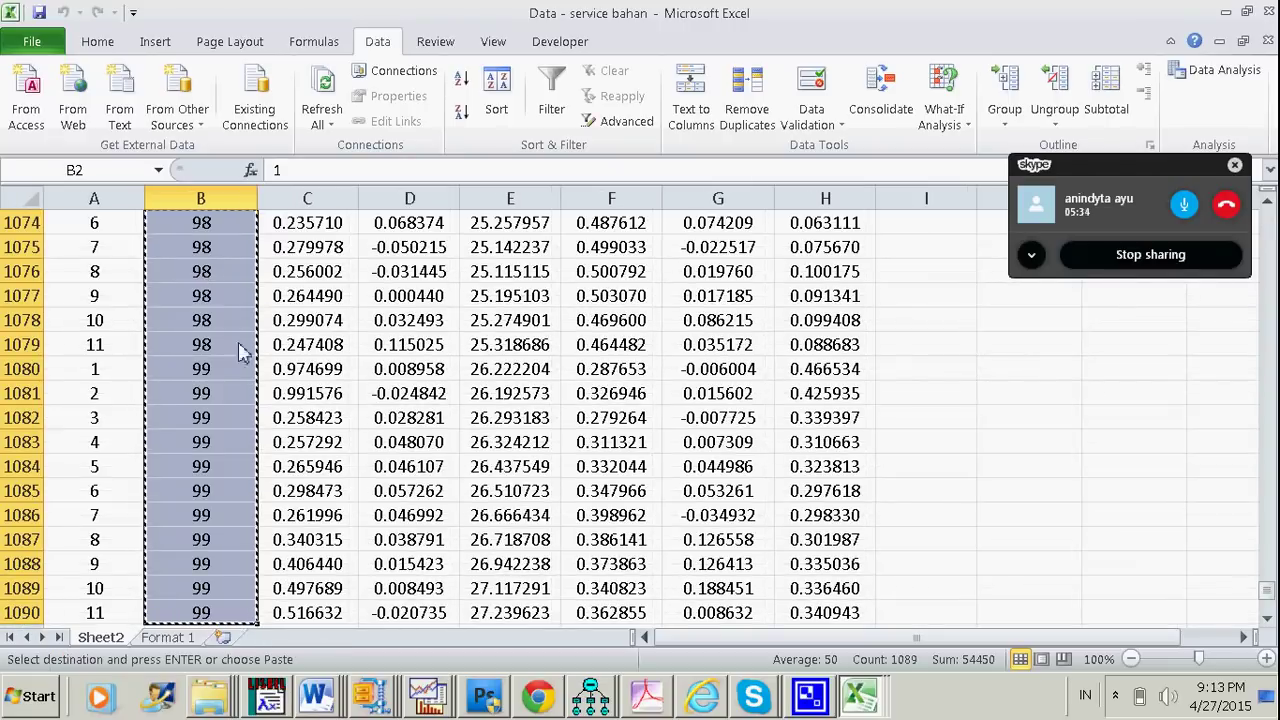
{"action": "left_click", "coordinate": [222, 640]}
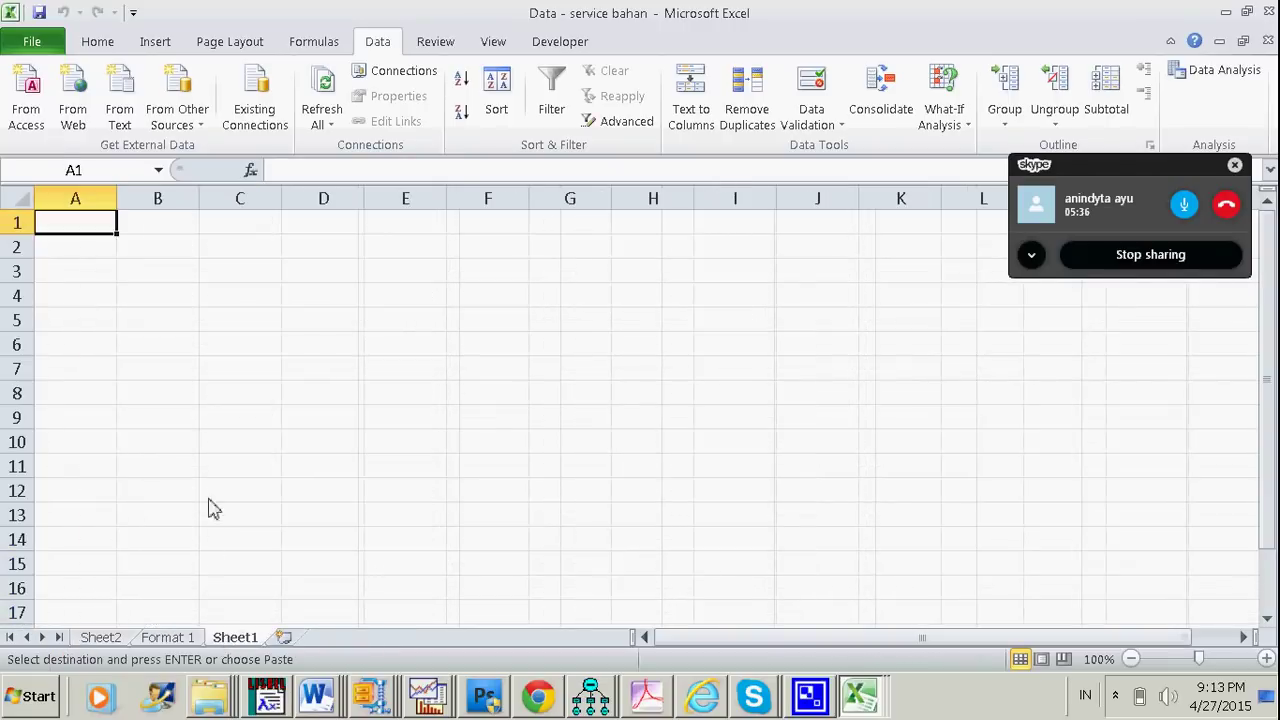
{"action": "key", "text": "ctrl+v"}
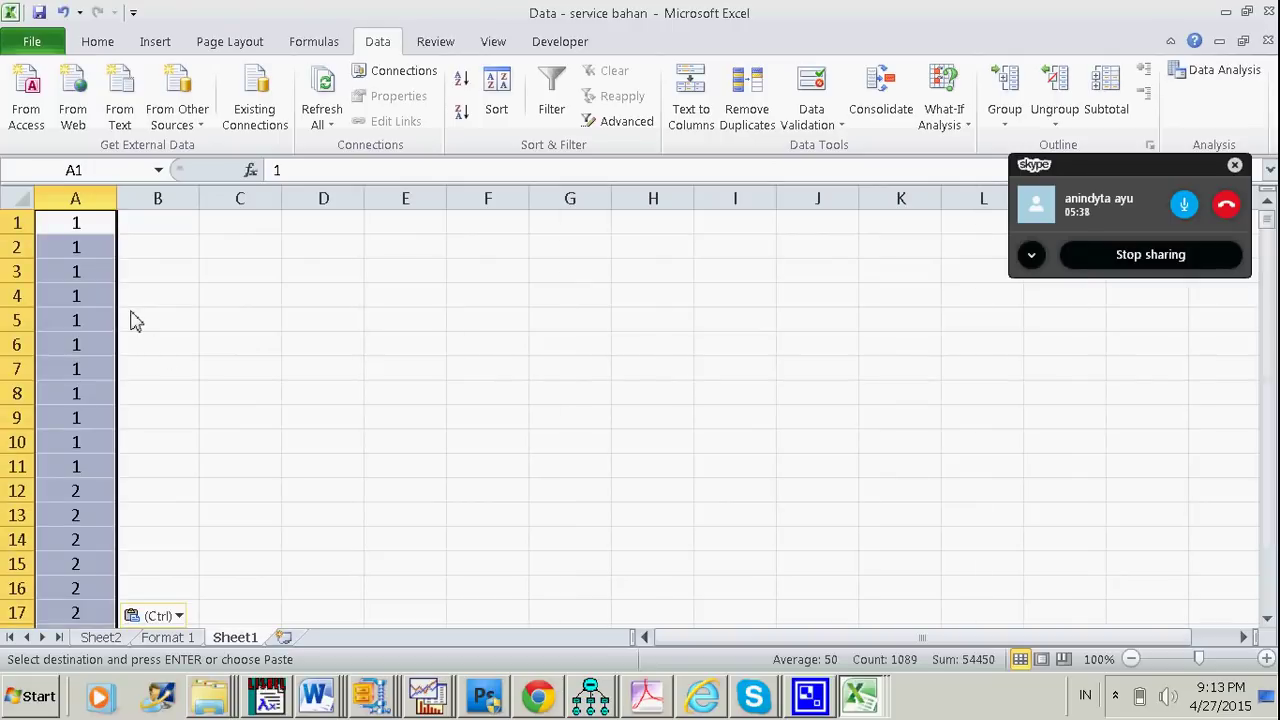
- Remove the duplicate company numbers from column A of Sheet1 and check the remaining list
{"action": "left_click", "coordinate": [750, 115]}
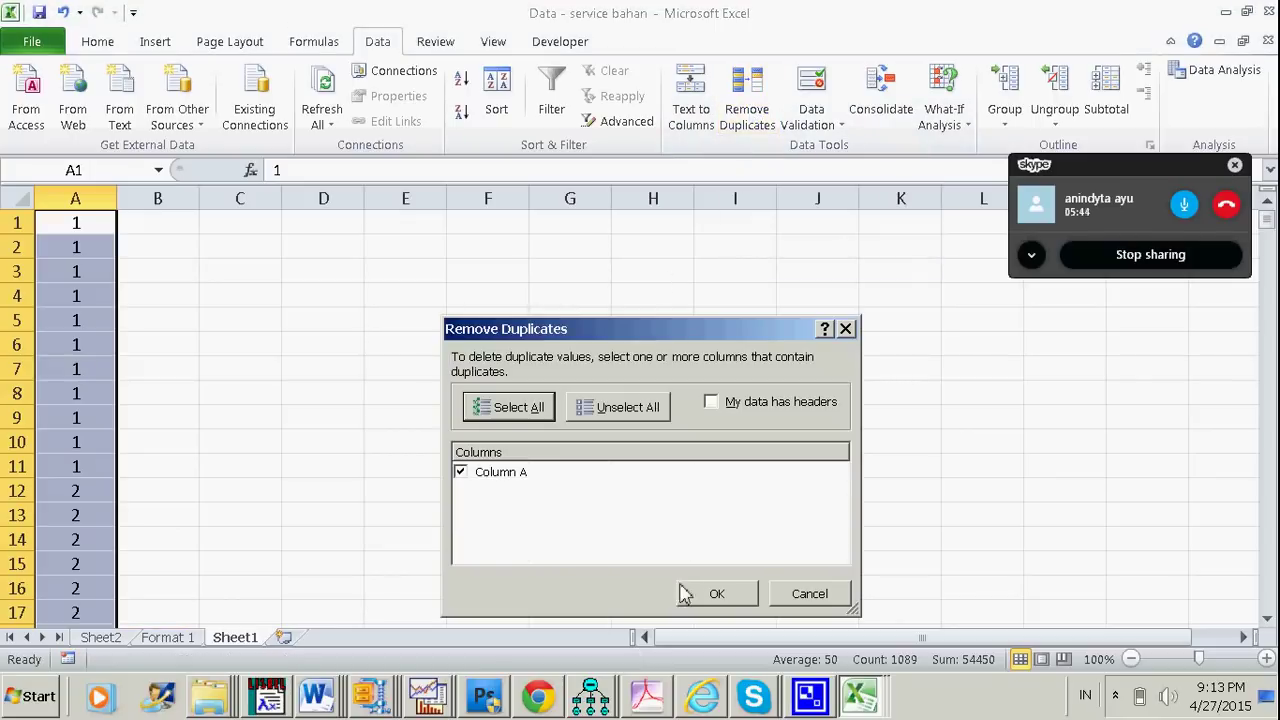
{"action": "left_click", "coordinate": [700, 593]}
{"action": "left_click", "coordinate": [641, 405]}
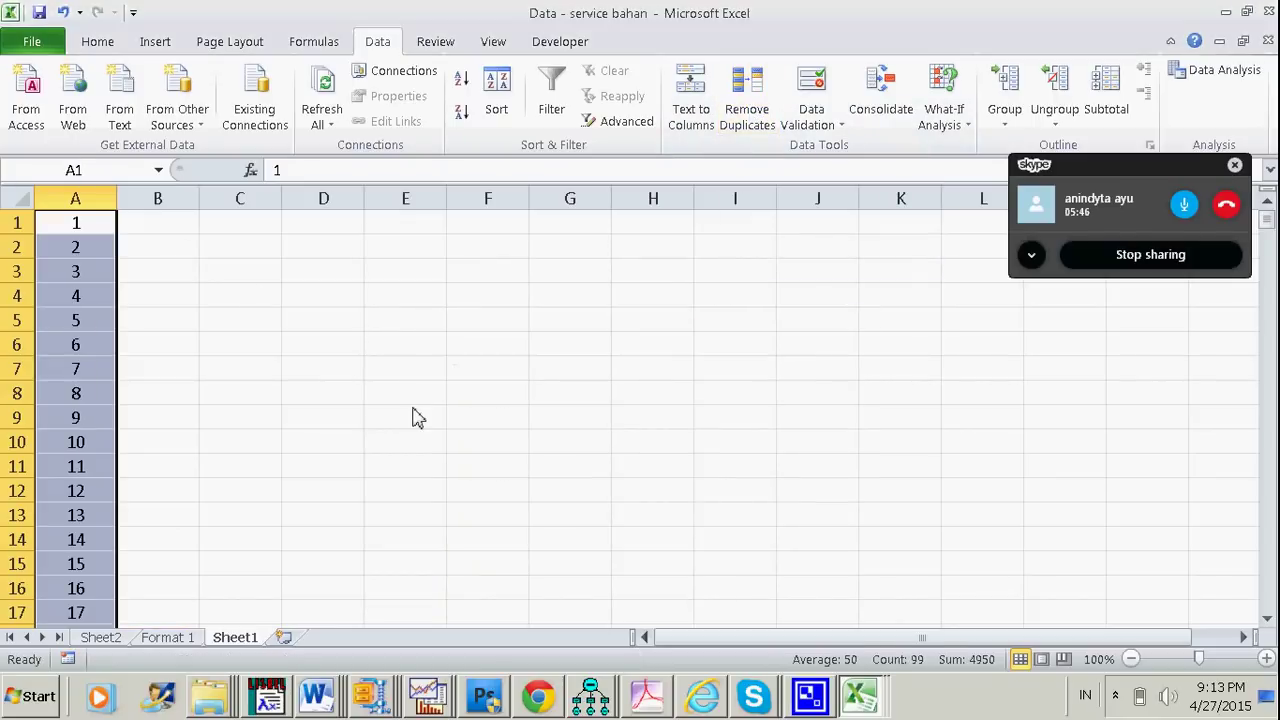
{"action": "scroll", "coordinate": [418, 417], "scroll_direction": "down", "scroll_amount": 4}
{"action": "scroll", "coordinate": [418, 417], "scroll_direction": "down", "scroll_amount": 20}
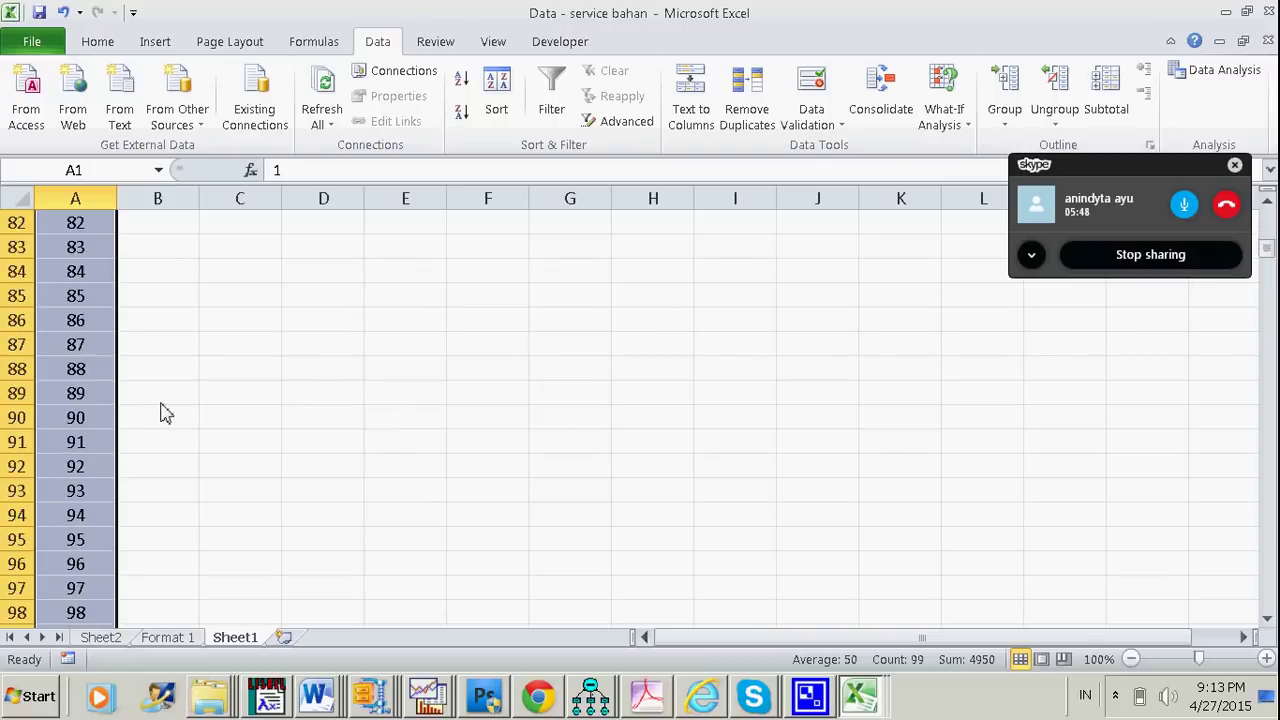
{"action": "scroll", "coordinate": [160, 415], "scroll_direction": "up", "scroll_amount": 4}
{"action": "left_click", "coordinate": [86, 449]}
{"action": "scroll", "coordinate": [88, 447], "scroll_direction": "up", "scroll_amount": 13}
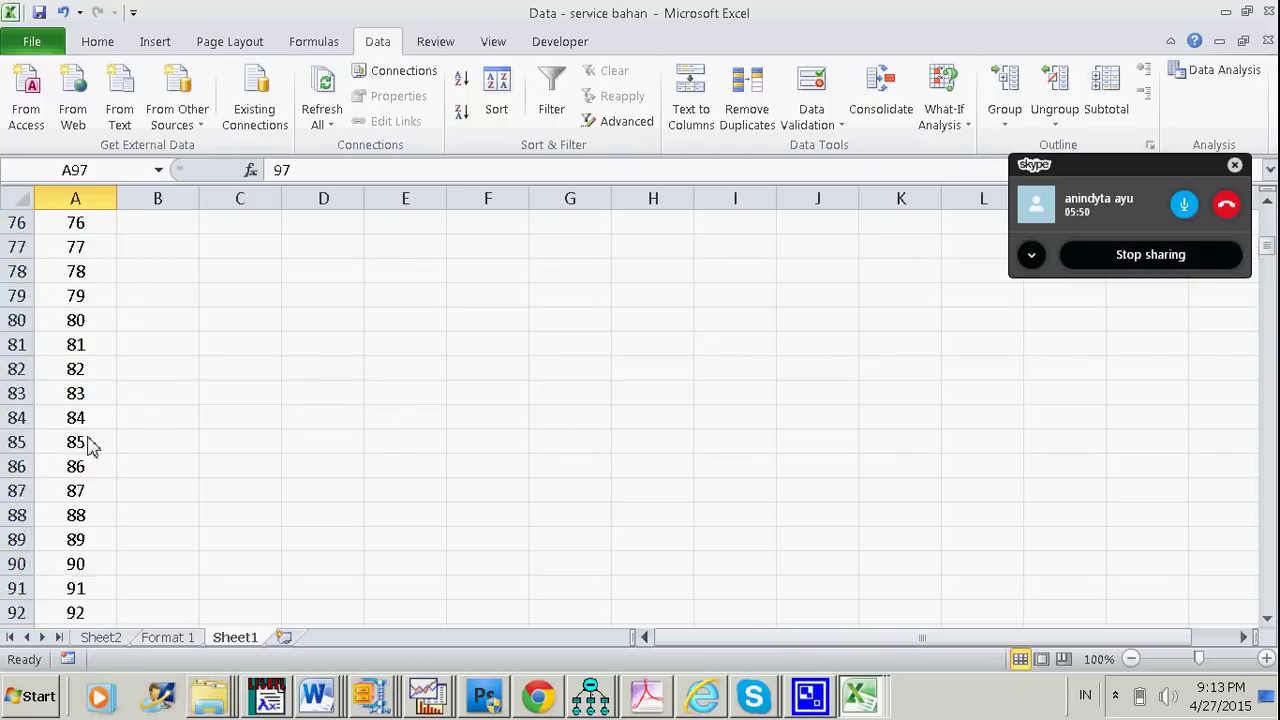
{"action": "scroll", "coordinate": [88, 447], "scroll_direction": "up", "scroll_amount": 16}
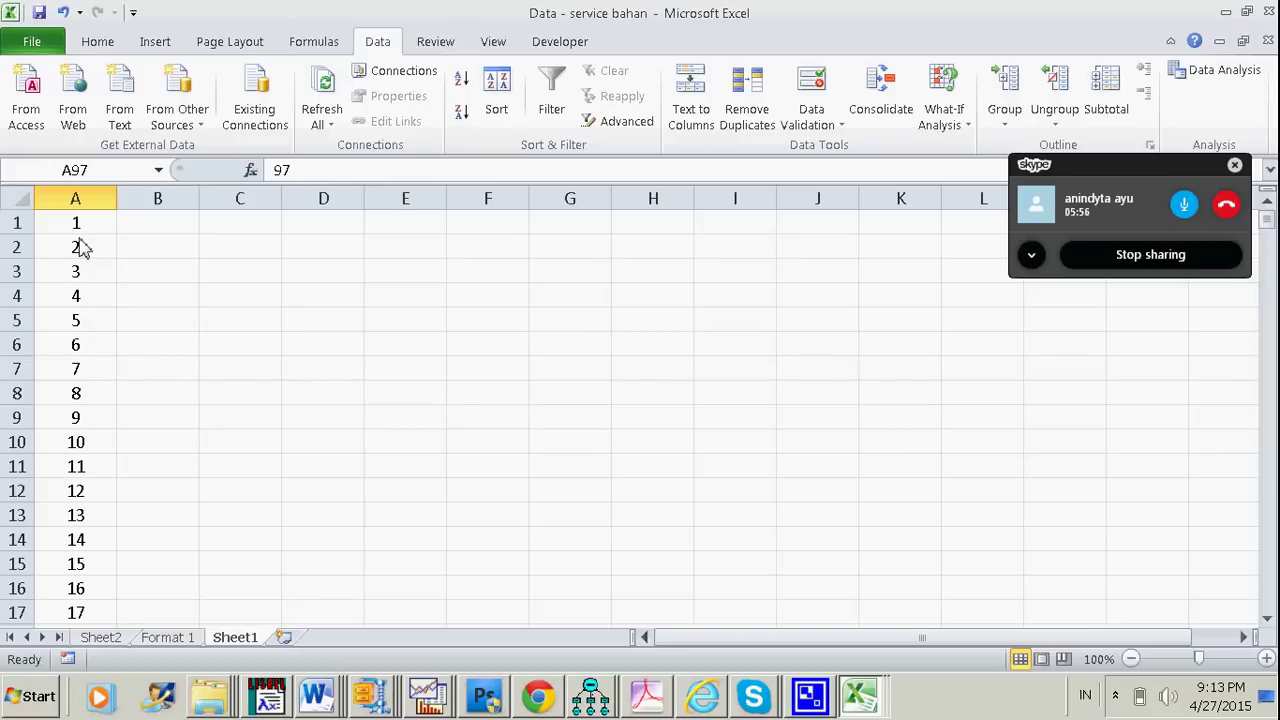
- Copy the variable headings C1:H1, Leverage through Tangibility, from Sheet2 into Sheet1 starting at cell C2
{"action": "left_click", "coordinate": [112, 642]}
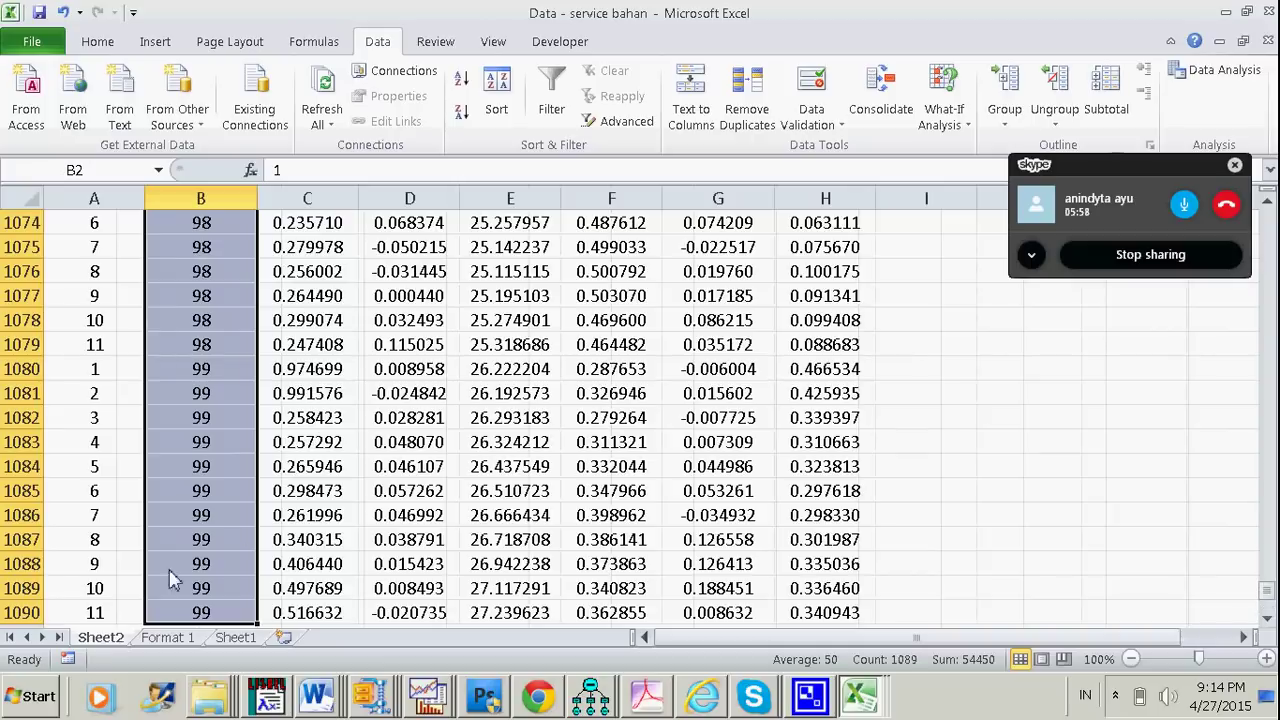
{"action": "scroll", "coordinate": [994, 420], "scroll_direction": "up", "scroll_amount": 5}
{"action": "left_click_drag", "start_coordinate": [1272, 598], "coordinate": [1268, 220]}
{"action": "left_click", "coordinate": [305, 238]}
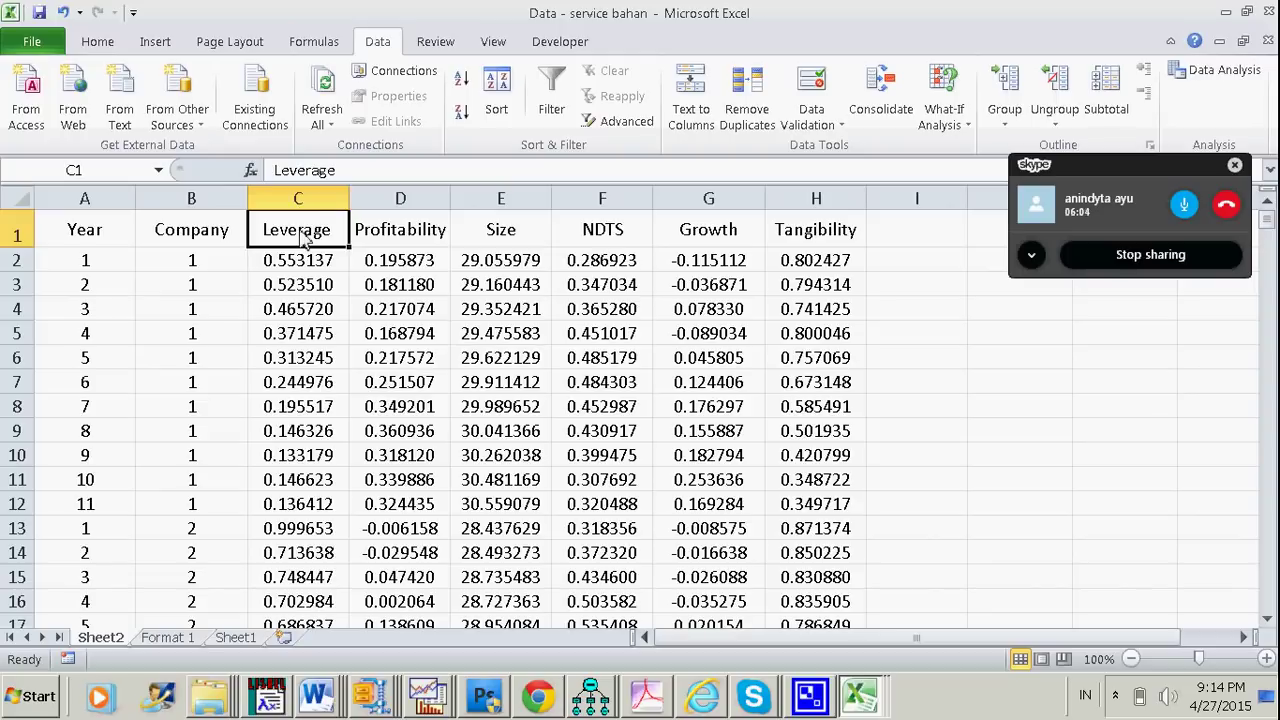
{"action": "key", "text": "ctrl+shift+Right"}
{"action": "key", "text": "ctrl+c"}
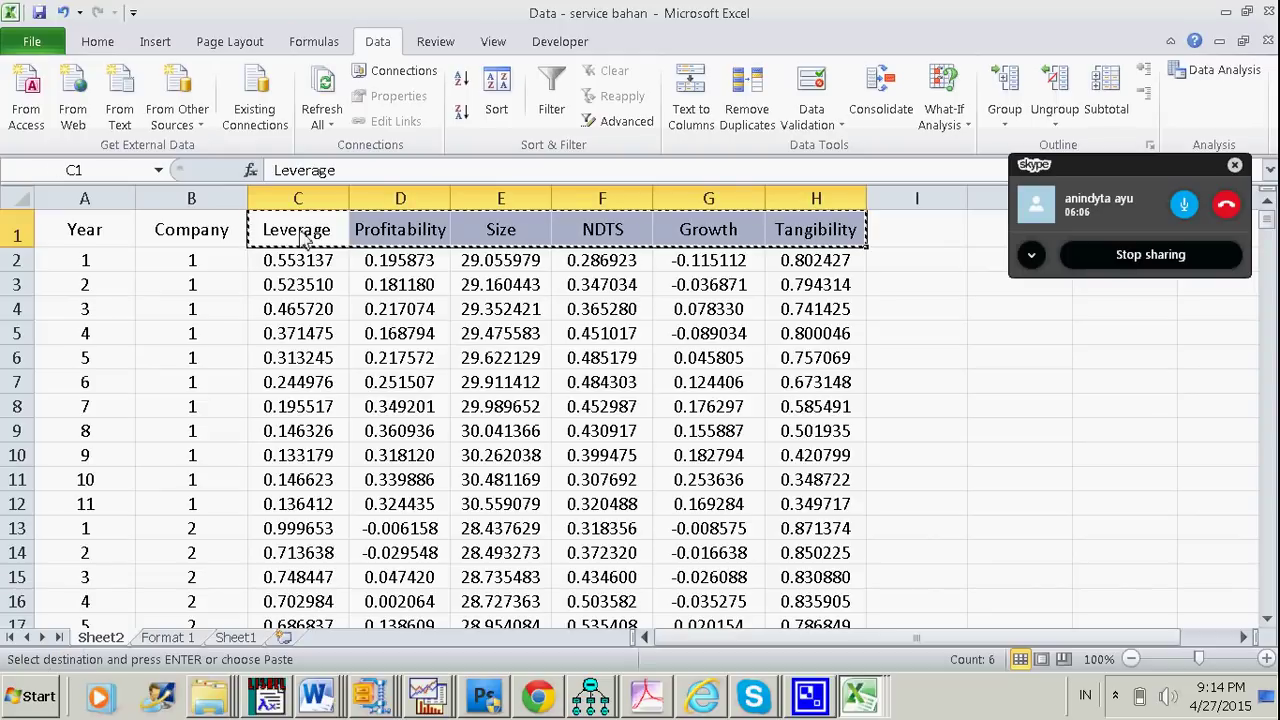
{"action": "left_click", "coordinate": [236, 637]}
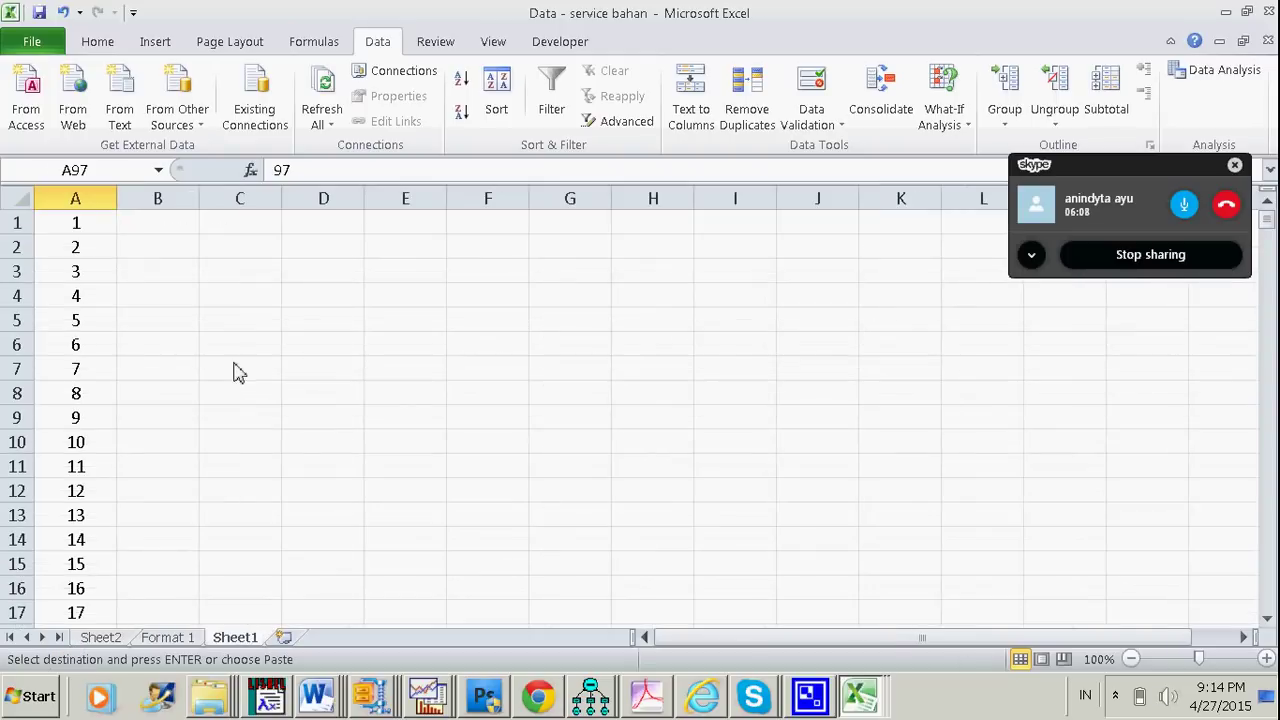
{"action": "left_click", "coordinate": [243, 264]}
{"action": "key", "text": "ctrl+v"}
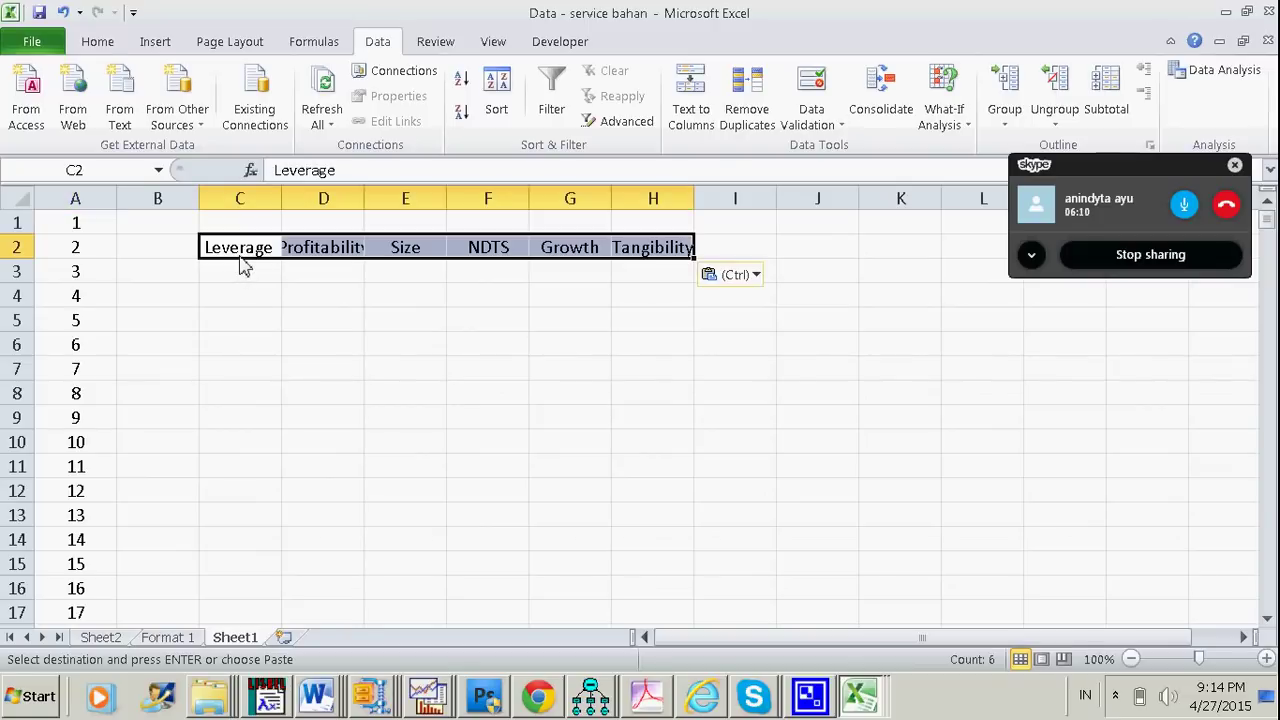
- Widen columns C and D and append a question mark to the Leverage and Profitability headings in row 2
{"action": "left_click_drag", "start_coordinate": [282, 198], "coordinate": [332, 203]}
{"action": "double_click", "coordinate": [315, 251]}
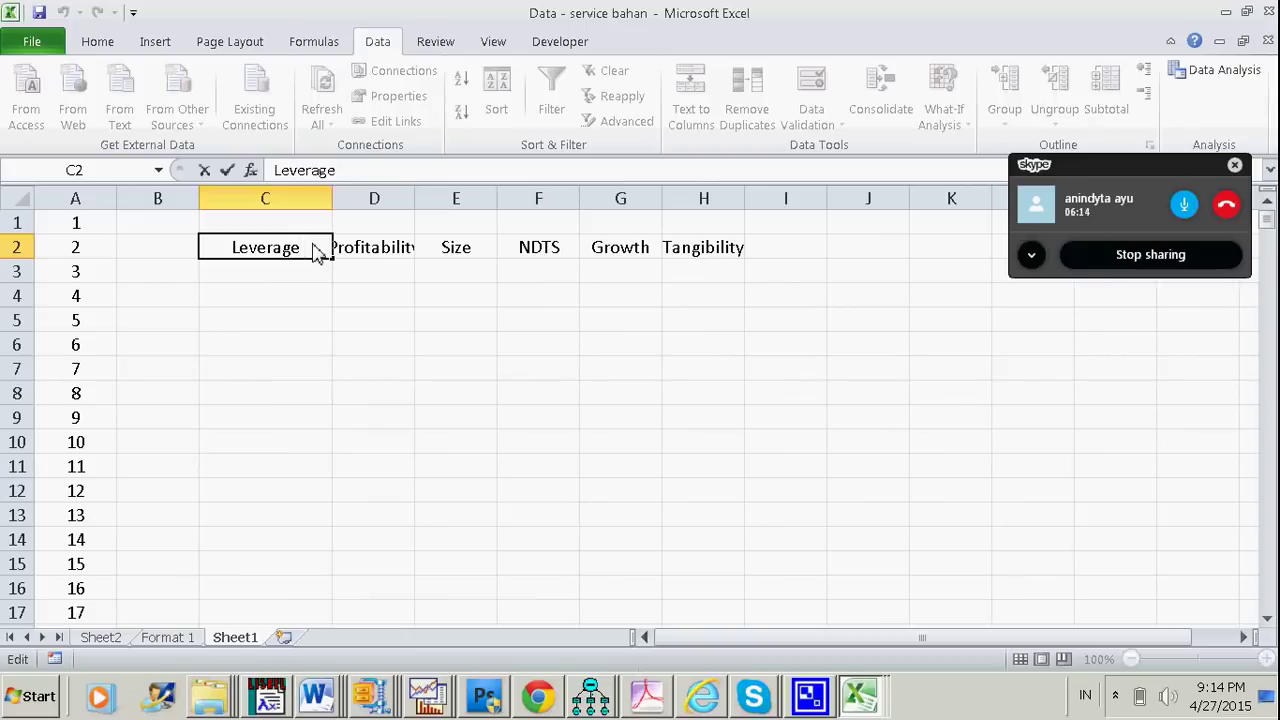
{"action": "type", "text": "?"}
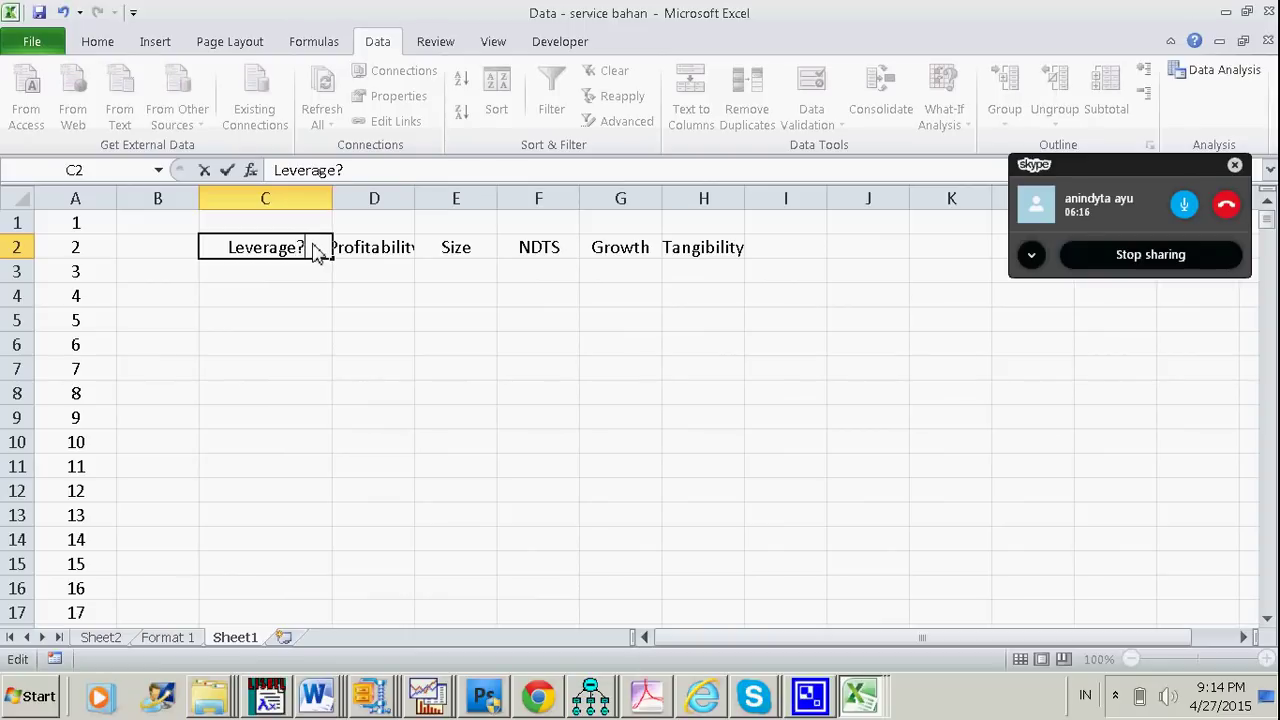
{"action": "left_click", "coordinate": [422, 206]}
{"action": "left_click", "coordinate": [410, 207]}
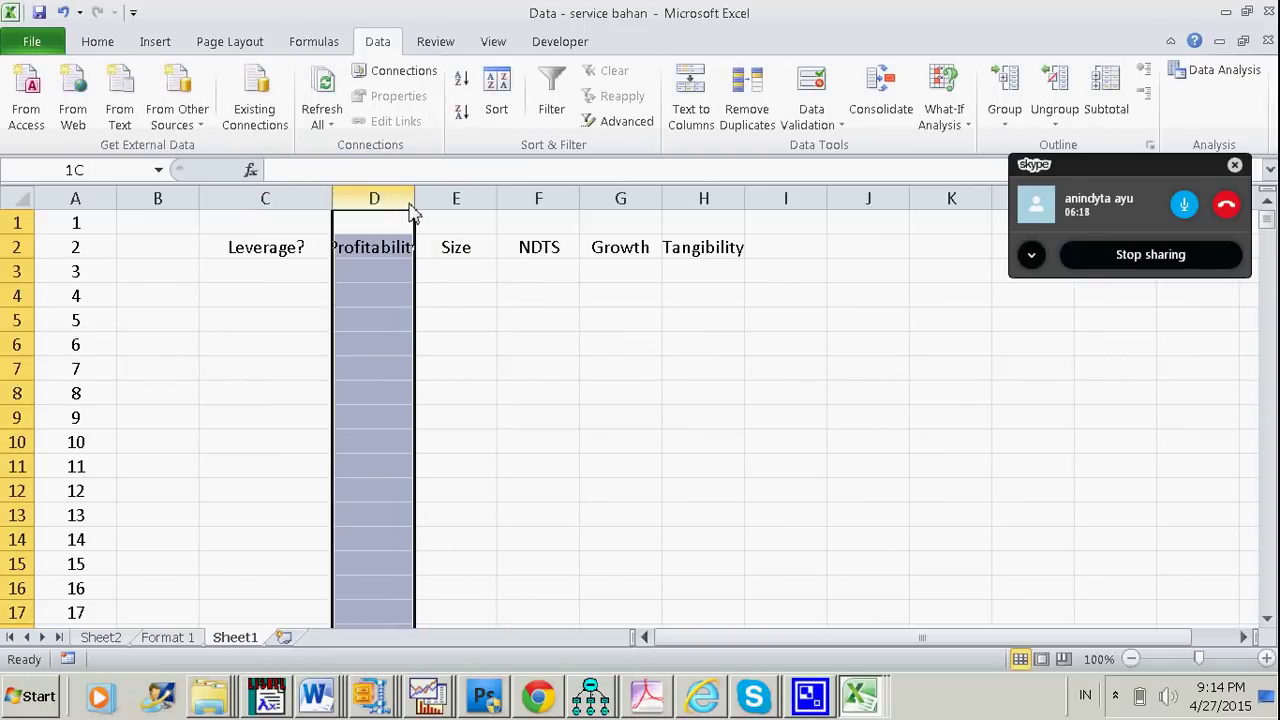
{"action": "left_click_drag", "start_coordinate": [415, 208], "coordinate": [444, 253]}
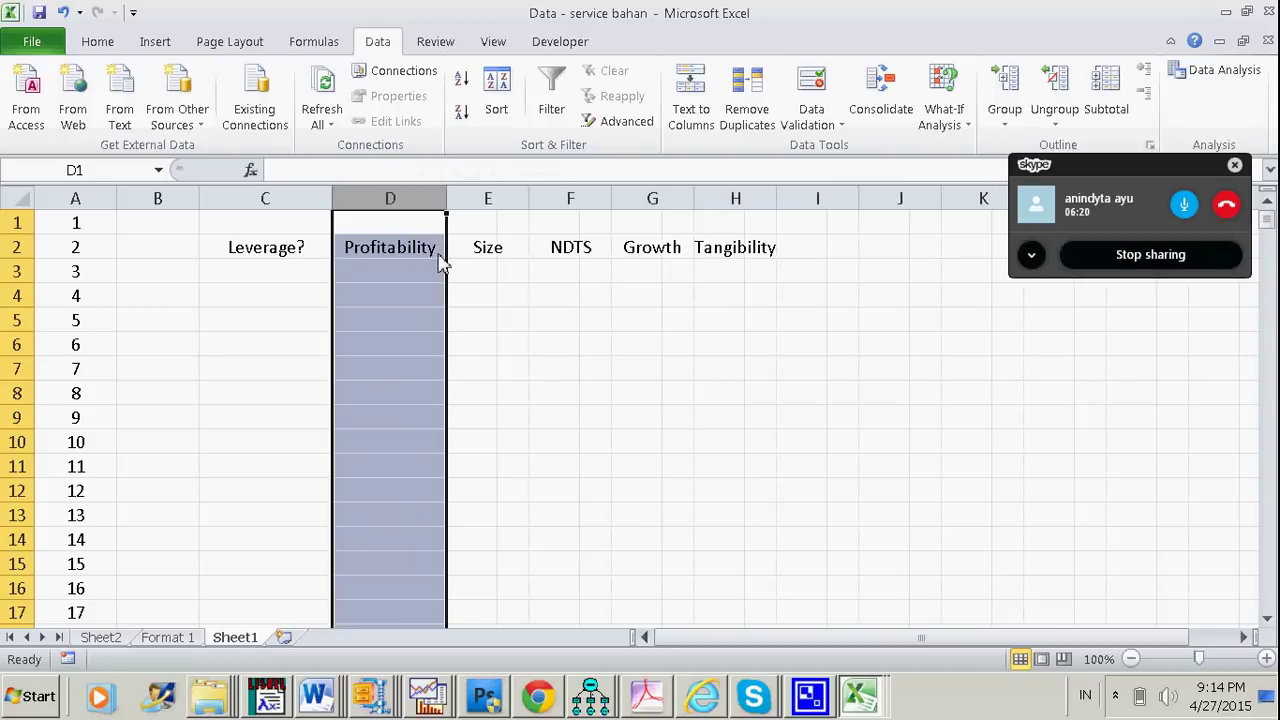
{"action": "double_click", "coordinate": [441, 256]}
{"action": "type", "text": "?"}
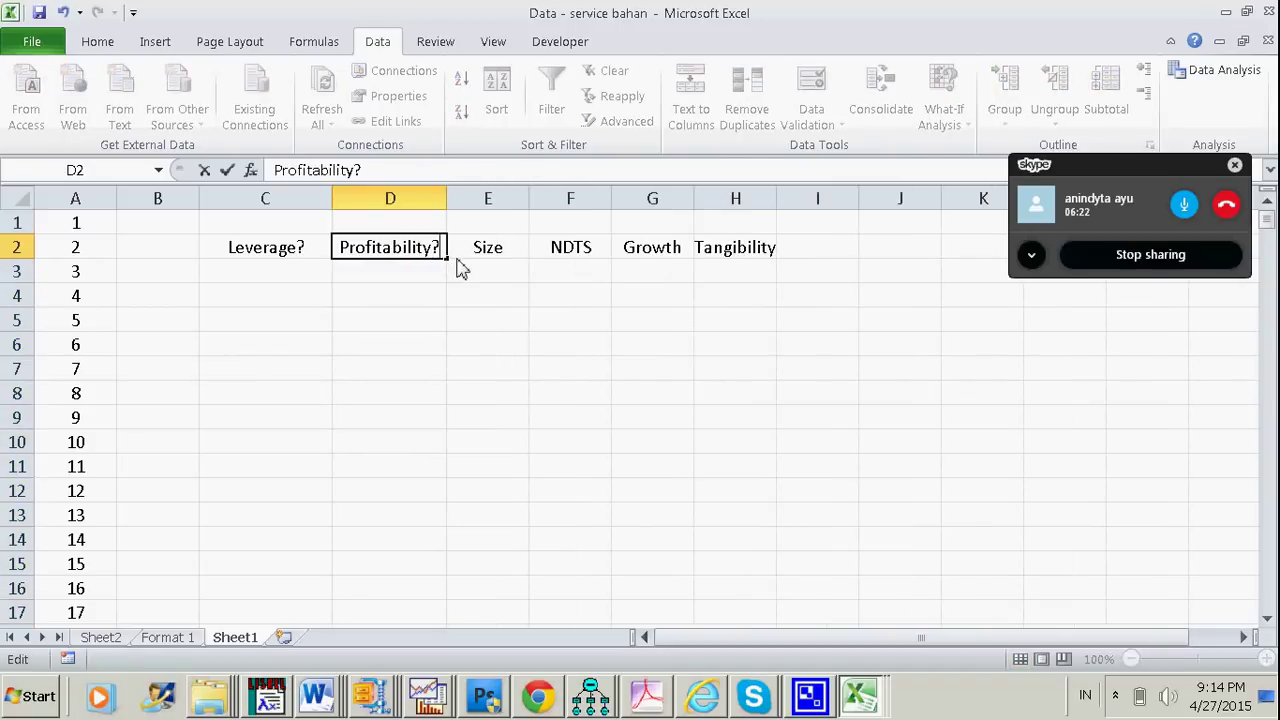
- Append a question mark to the Size, NDTS and Growth headings in E2, F2 and G2
{"action": "double_click", "coordinate": [508, 257]}
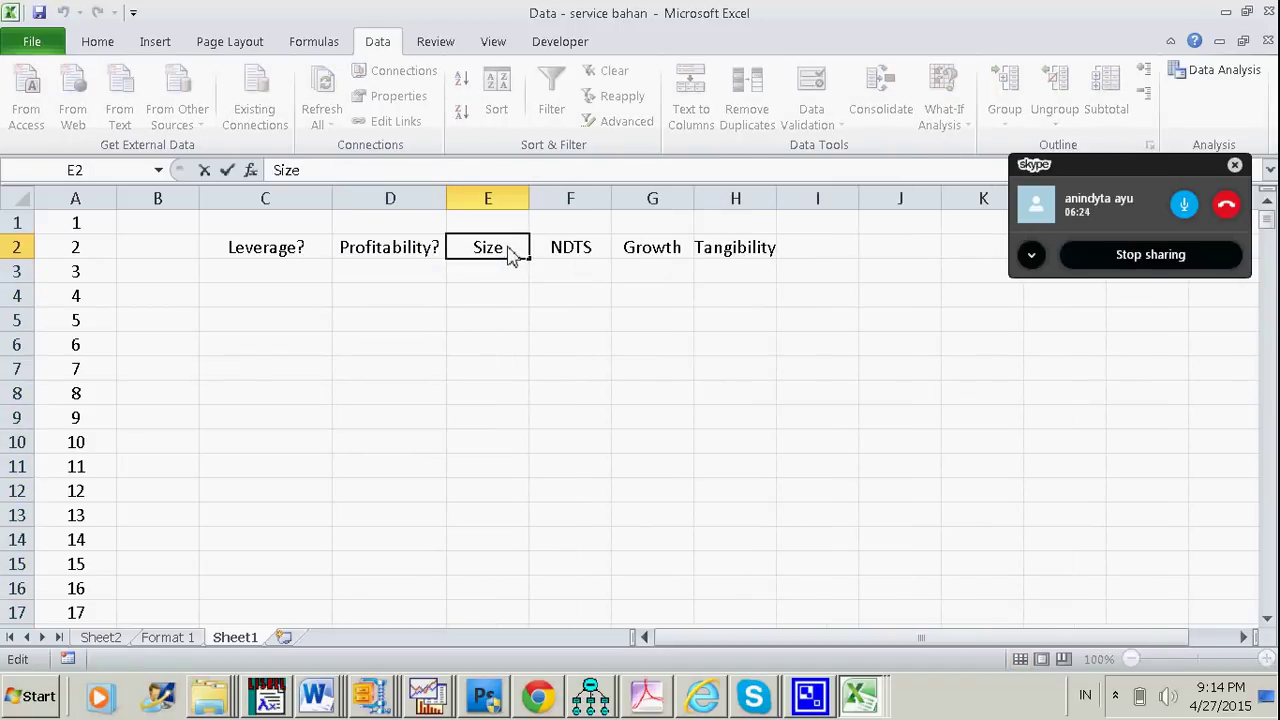
{"action": "type", "text": "?"}
{"action": "double_click", "coordinate": [600, 255]}
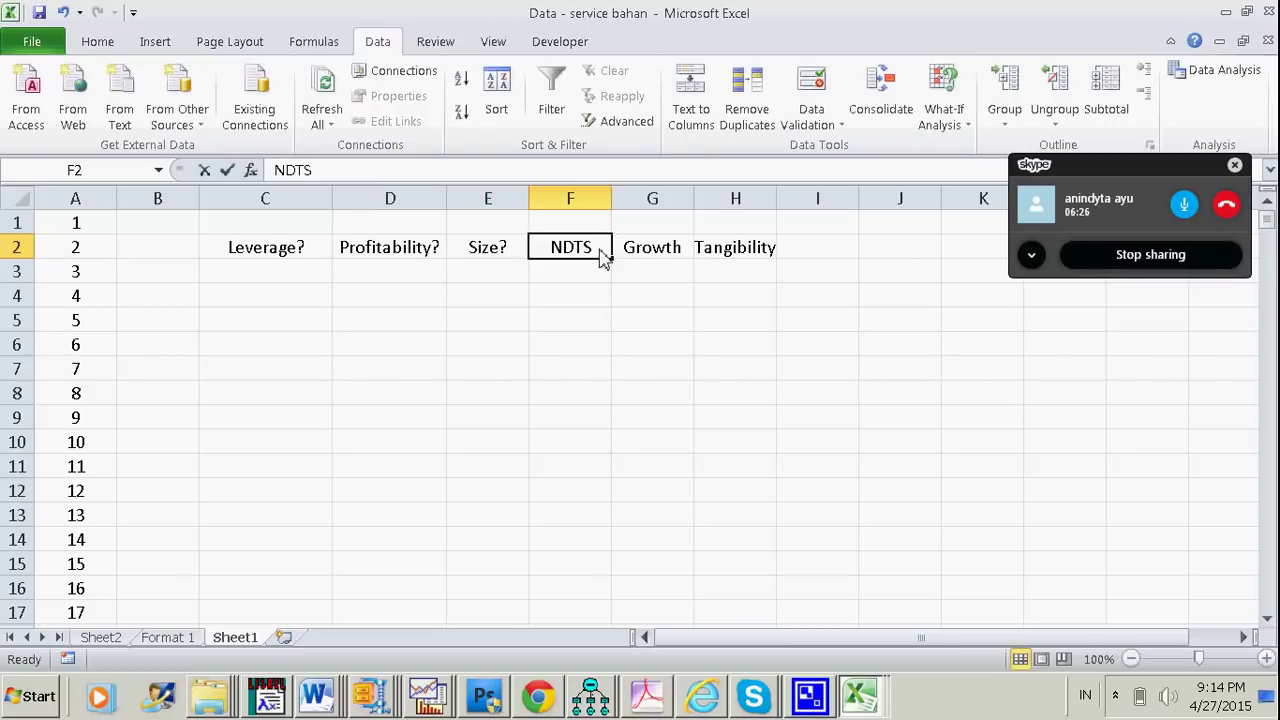
{"action": "type", "text": "?"}
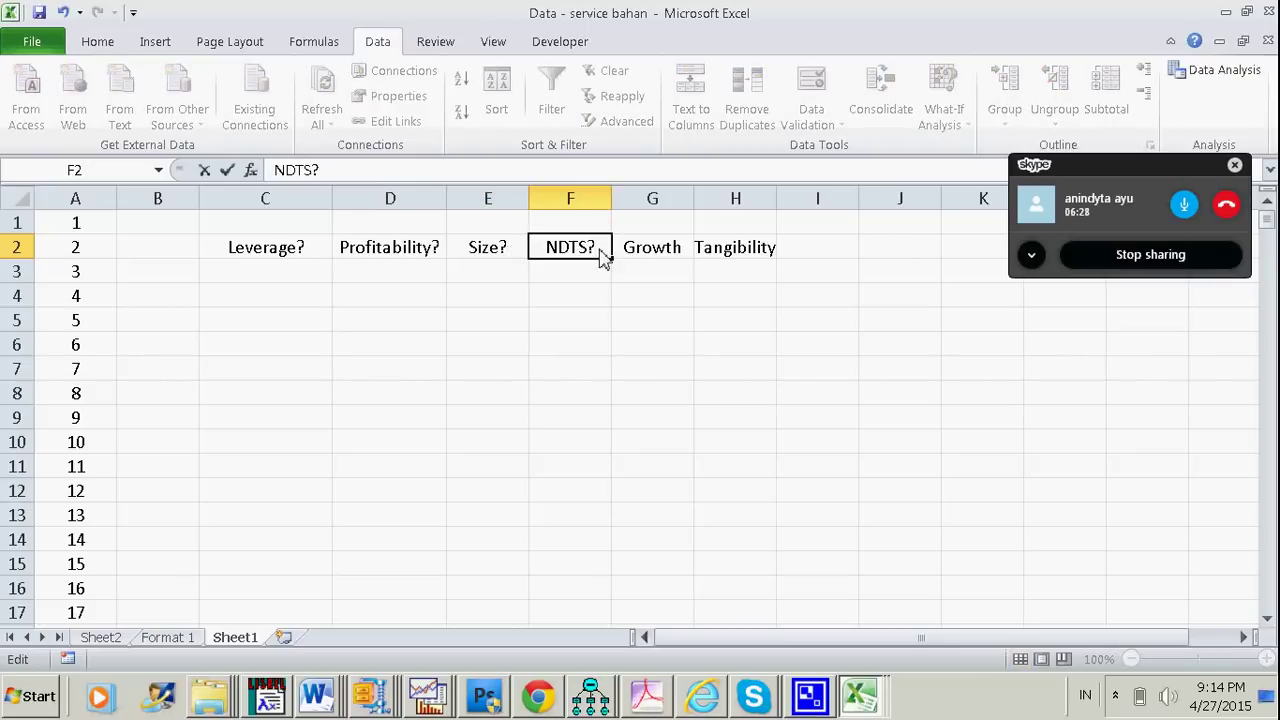
{"action": "left_click", "coordinate": [690, 256]}
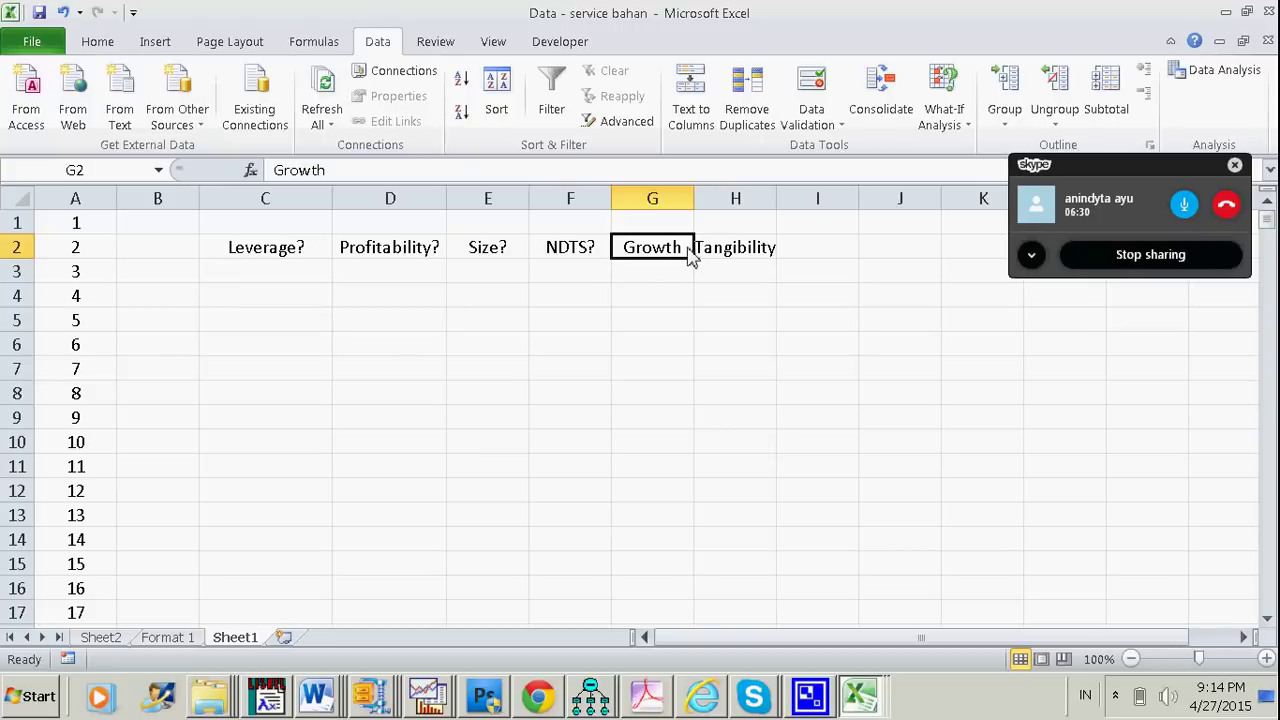
{"action": "double_click", "coordinate": [690, 256]}
{"action": "type", "text": "?"}
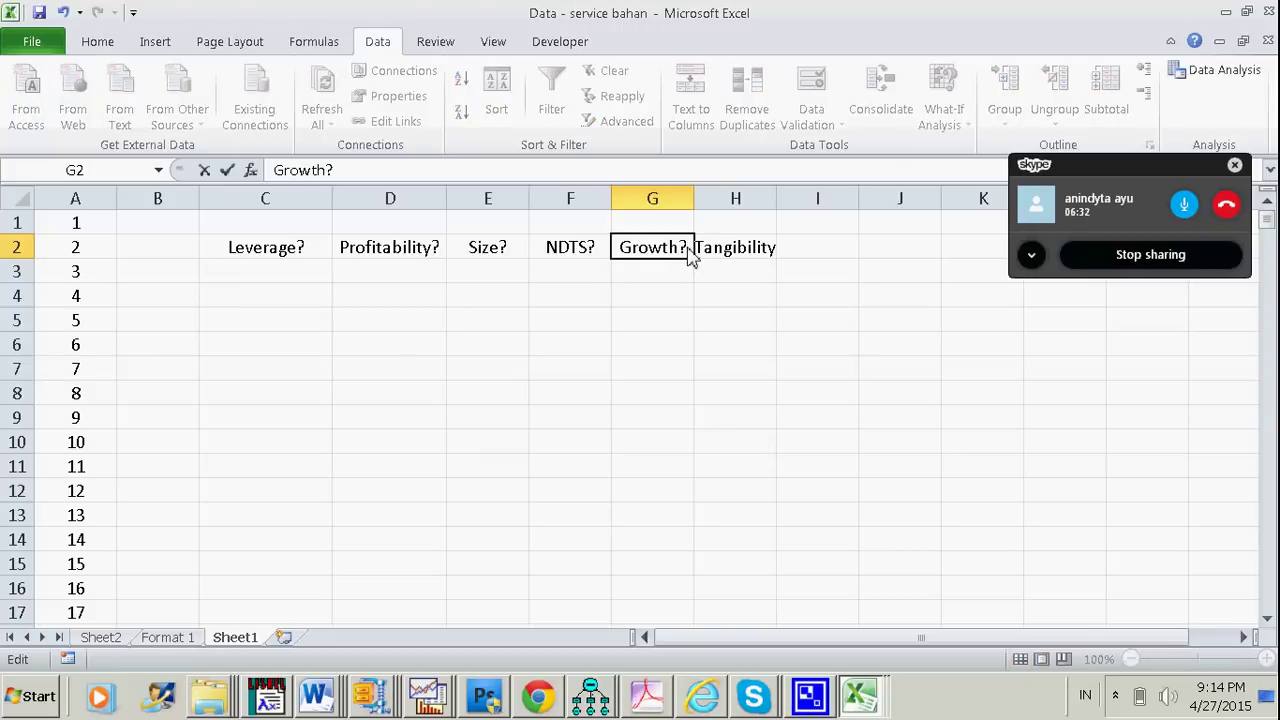
- Widen column H slightly and append a question mark to the Tangibility heading in H2
{"action": "left_click", "coordinate": [762, 251]}
{"action": "left_click_drag", "start_coordinate": [778, 200], "coordinate": [790, 205]}
{"action": "double_click", "coordinate": [786, 256]}
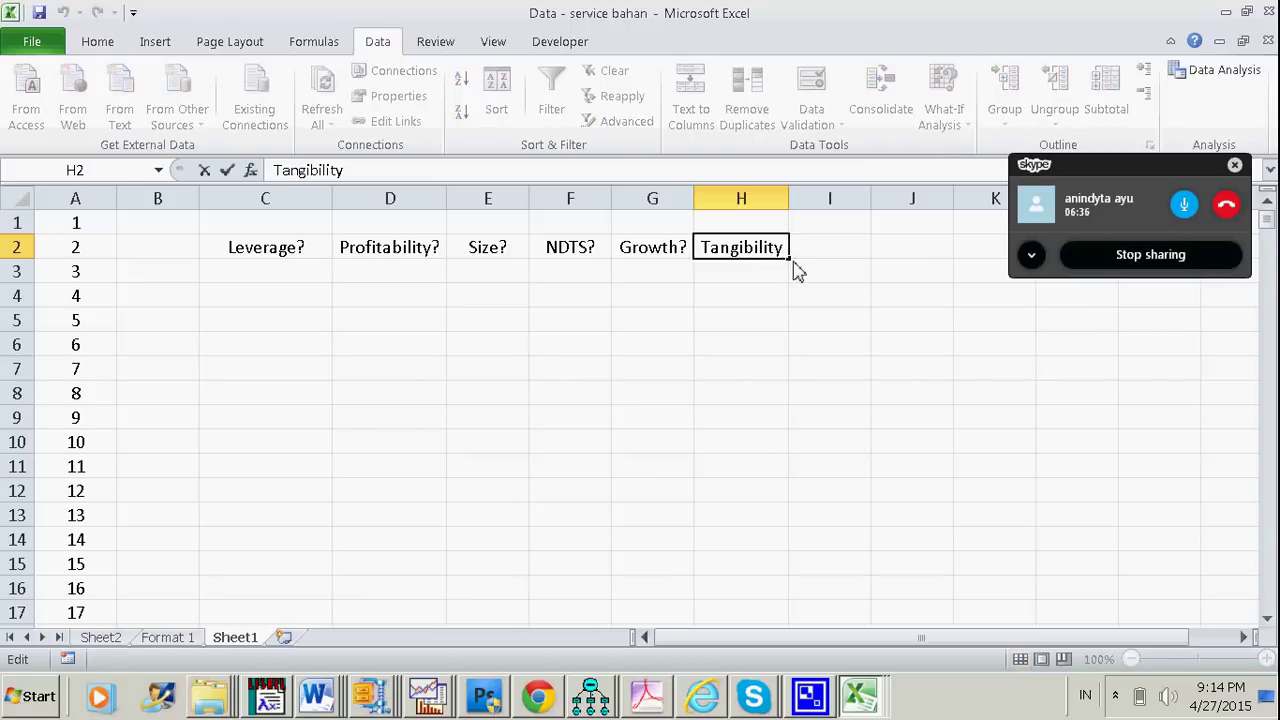
{"action": "type", "text": "?"}
{"action": "key", "text": "Return"}
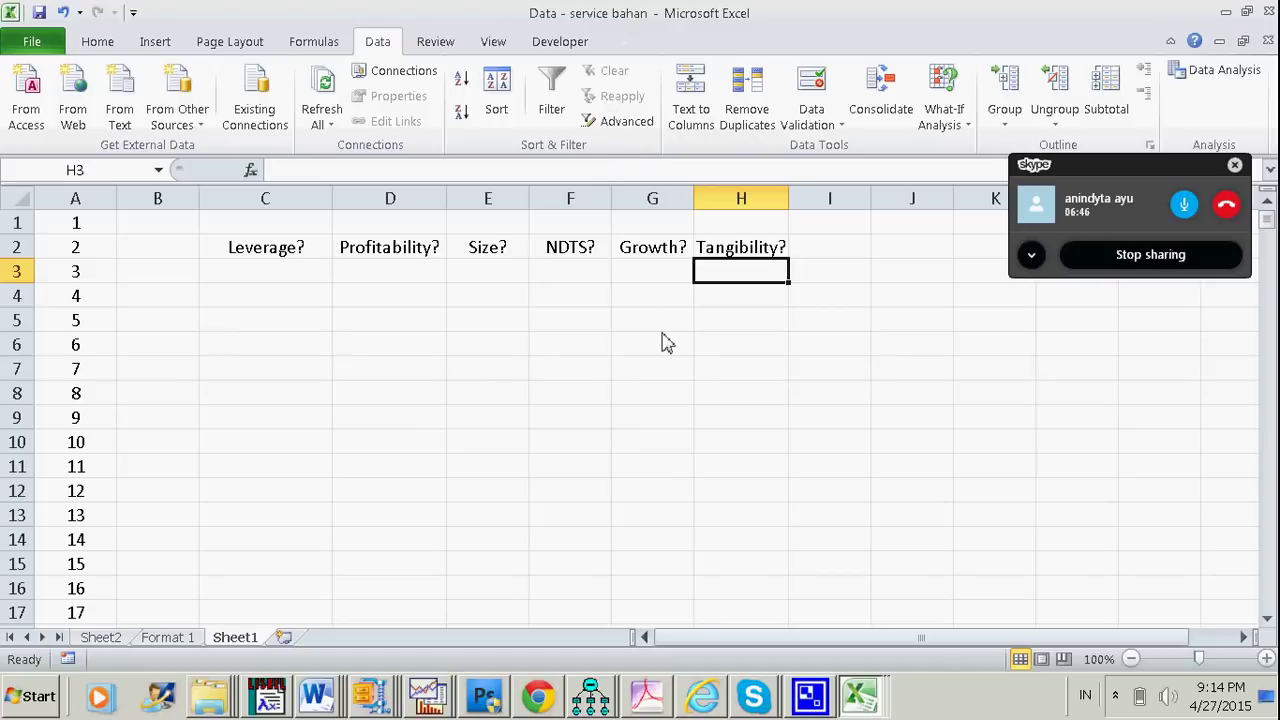
- Close the EViews session holding pool AN and switch to the other open EViews session
{"action": "mouse_move", "coordinate": [433, 697]}
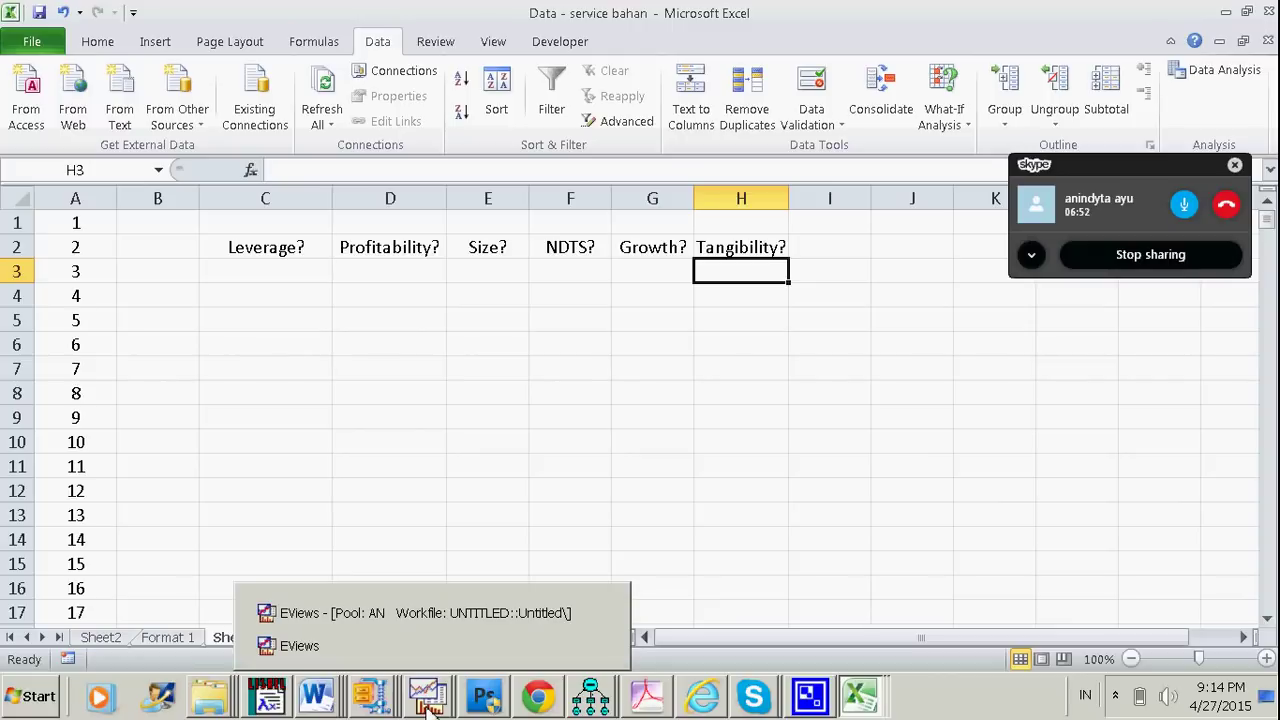
{"action": "left_click", "coordinate": [377, 614]}
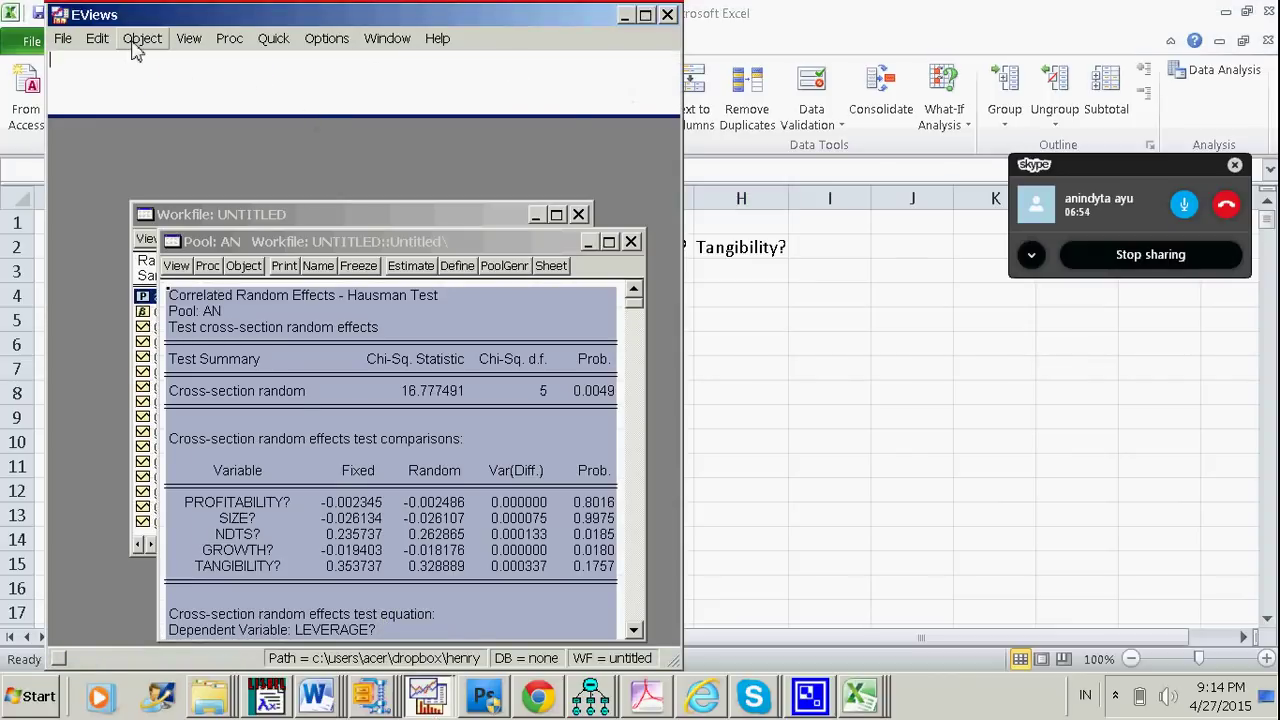
{"action": "left_click", "coordinate": [667, 14]}
{"action": "left_click", "coordinate": [360, 390]}
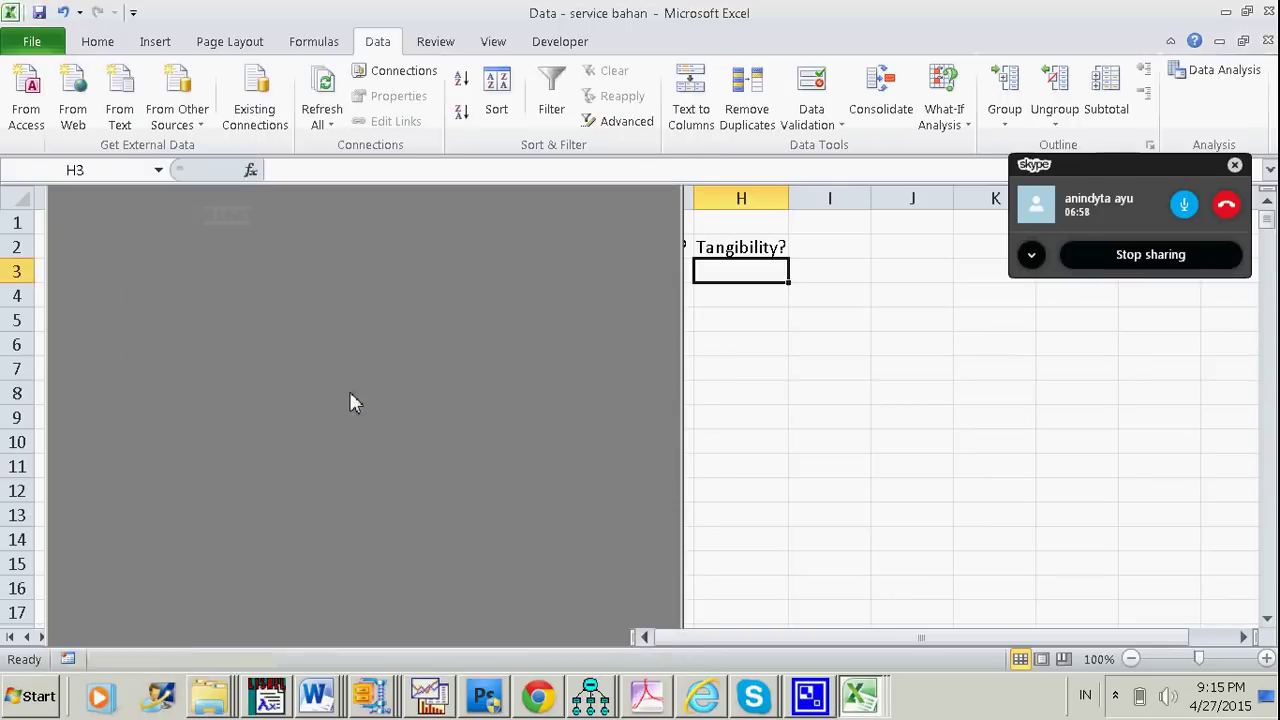
{"action": "left_click", "coordinate": [425, 692]}
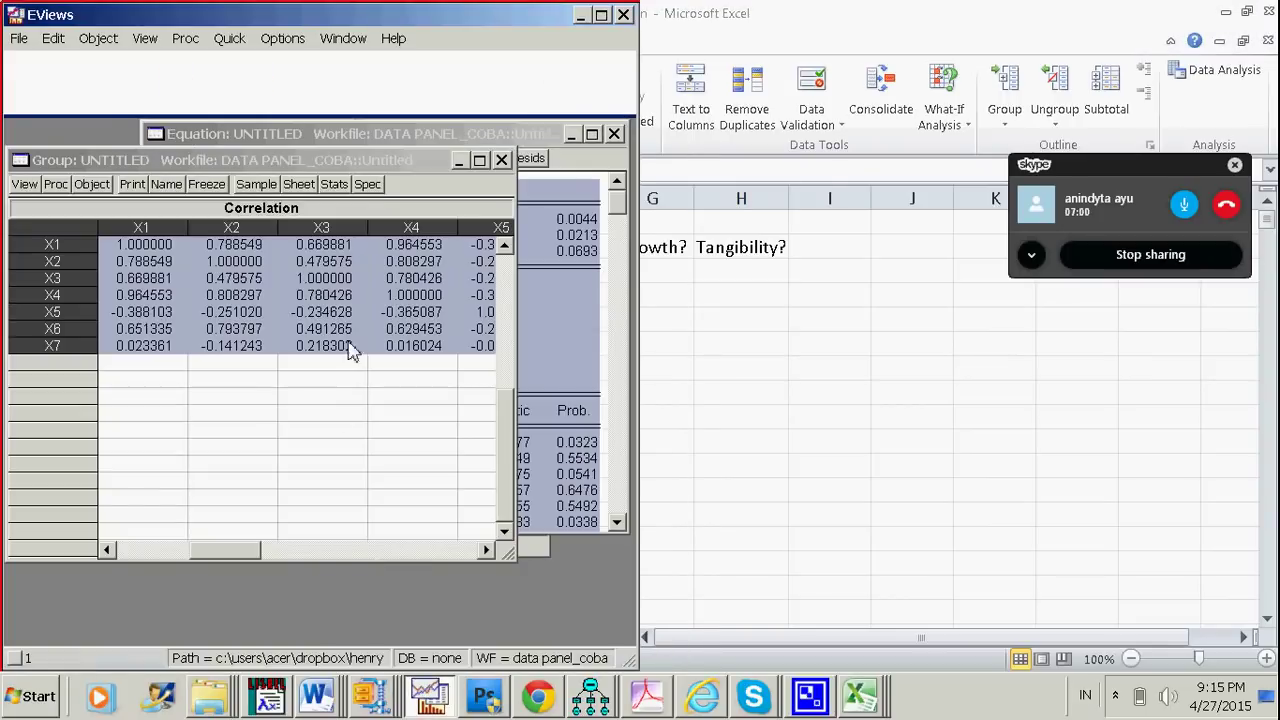
- Delete the untitled correlation group and the untitled equation, and close the workfile DATA PANEL_COBA
{"action": "left_click", "coordinate": [502, 160]}
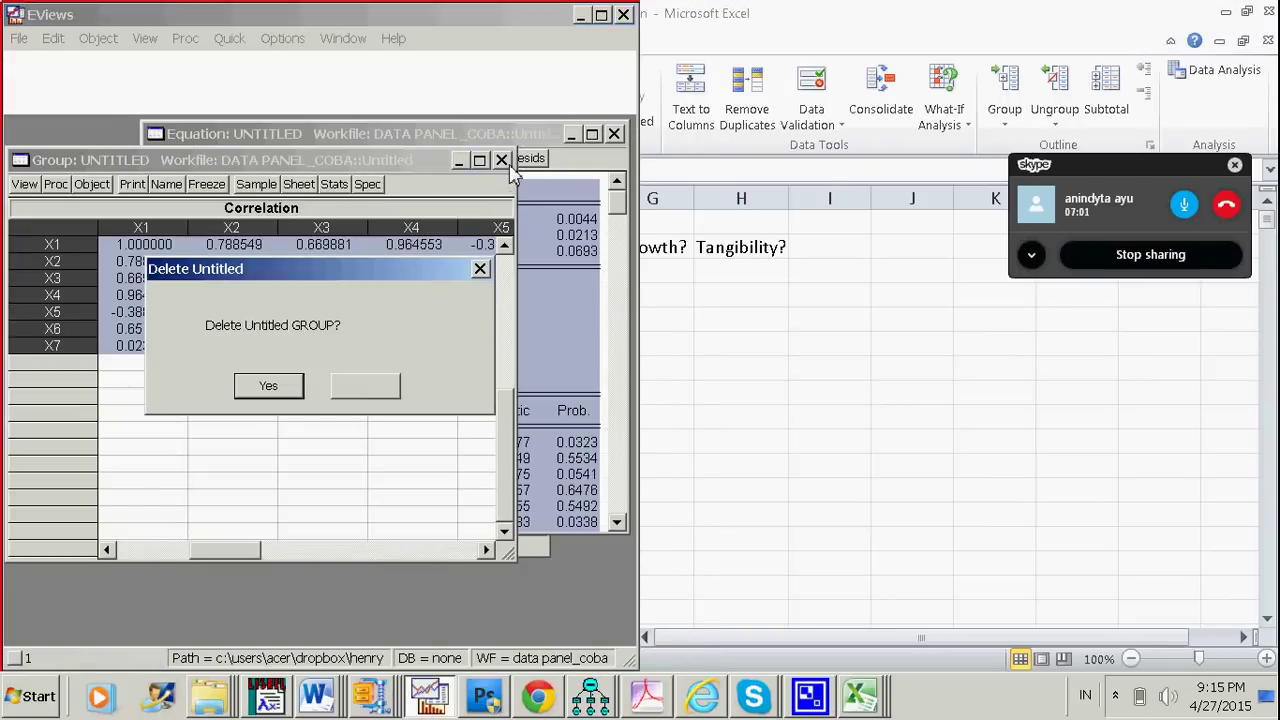
{"action": "left_click", "coordinate": [365, 385]}
{"action": "left_click", "coordinate": [502, 160]}
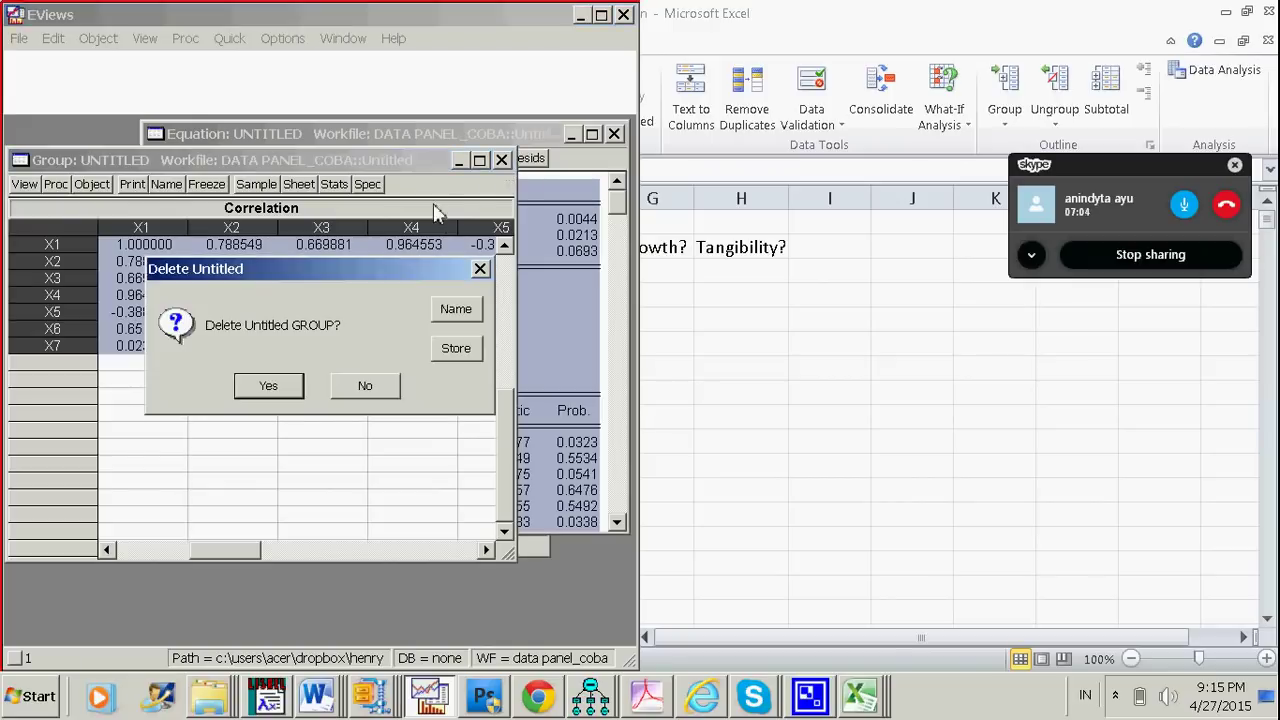
{"action": "left_click", "coordinate": [288, 387]}
{"action": "left_click", "coordinate": [614, 133]}
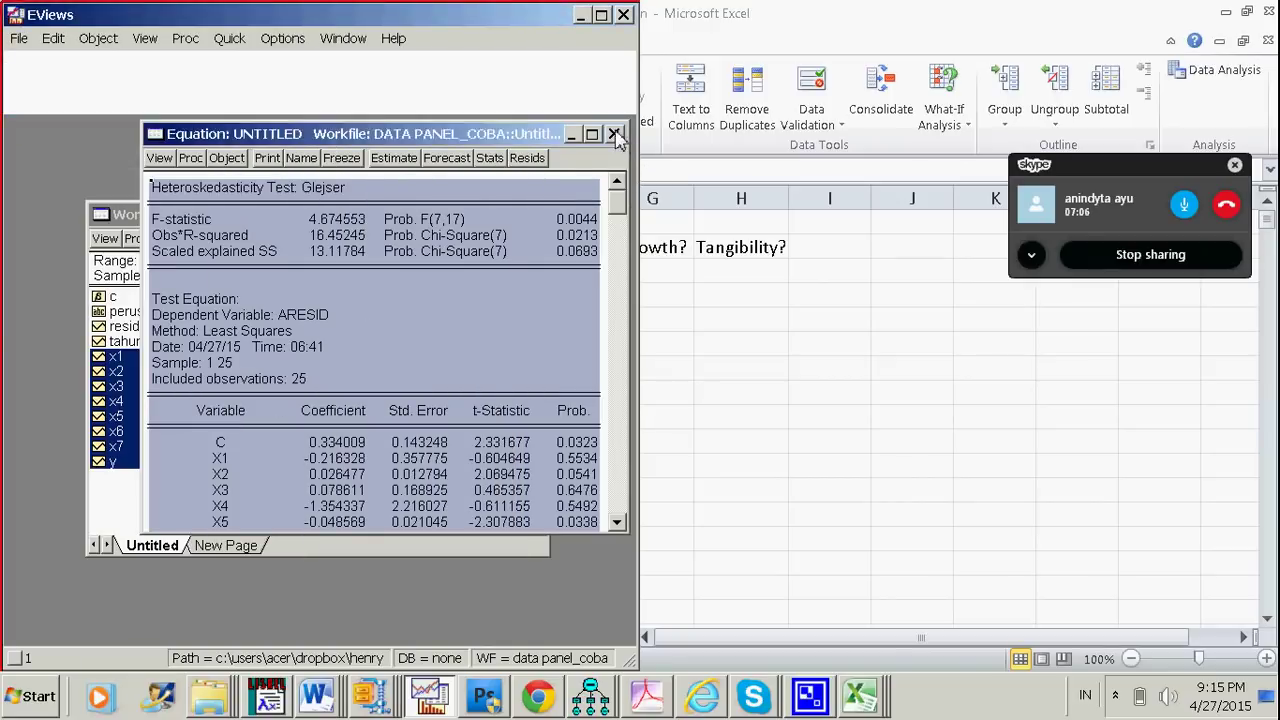
{"action": "left_click", "coordinate": [274, 389]}
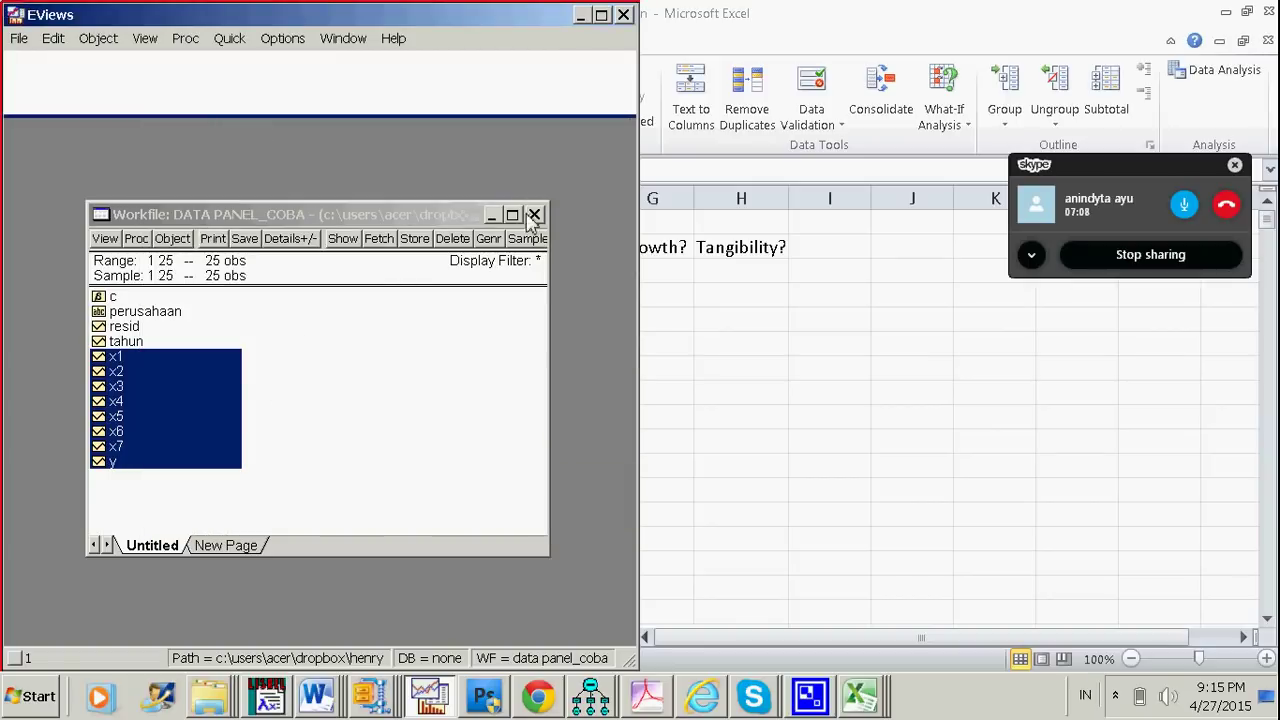
{"action": "left_click", "coordinate": [535, 214]}
{"action": "left_click", "coordinate": [322, 400]}
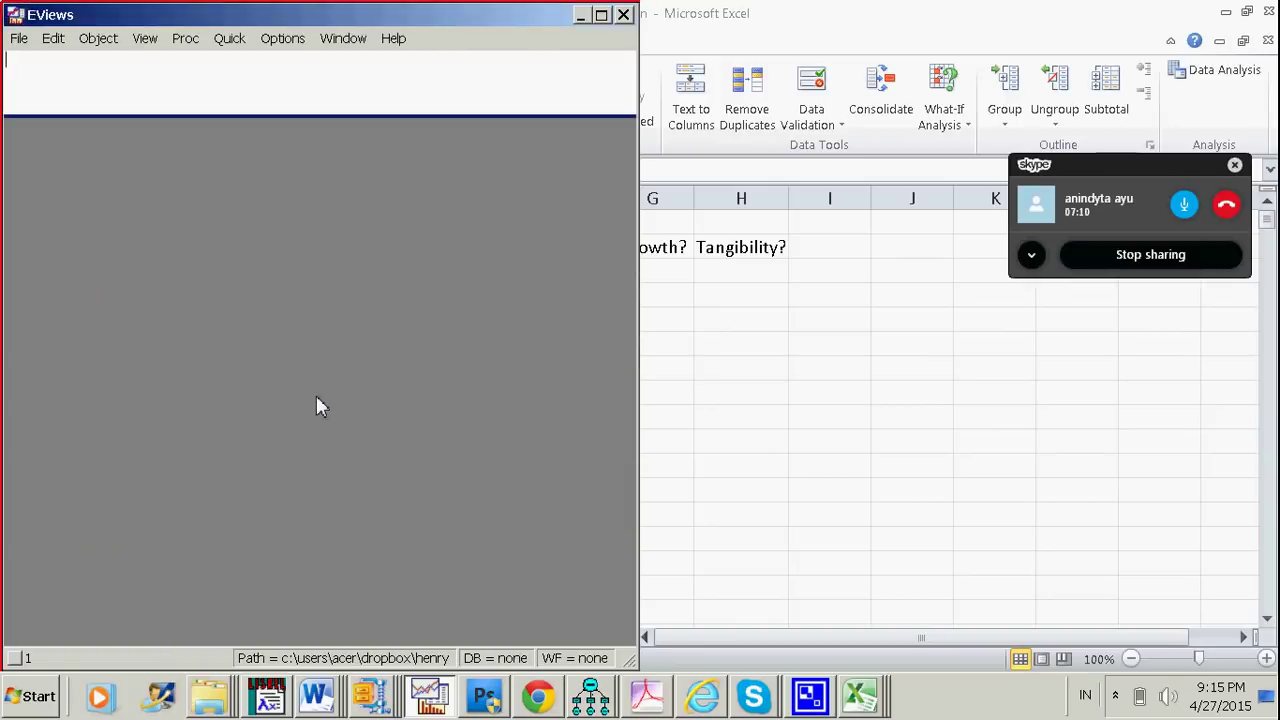
- Create a dated annual workfile with start date 2003 and end date 2013, and maximize its window
{"action": "left_click", "coordinate": [19, 44]}
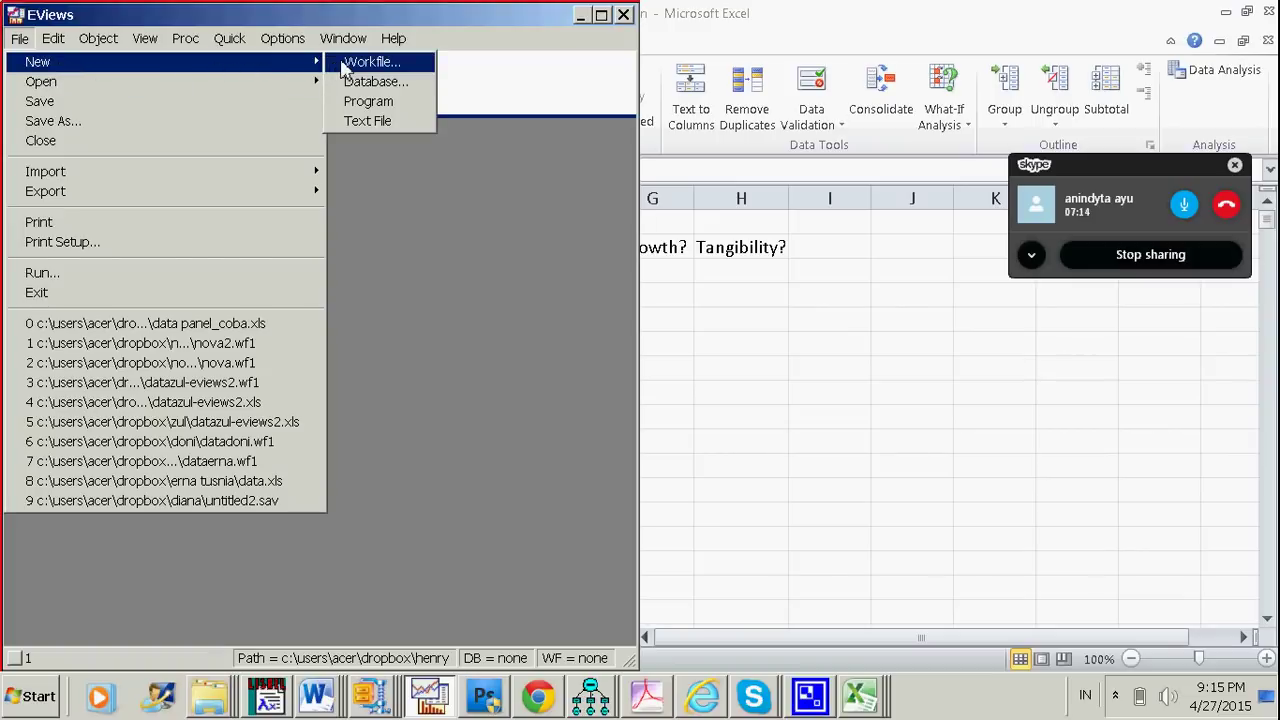
{"action": "left_click", "coordinate": [345, 66]}
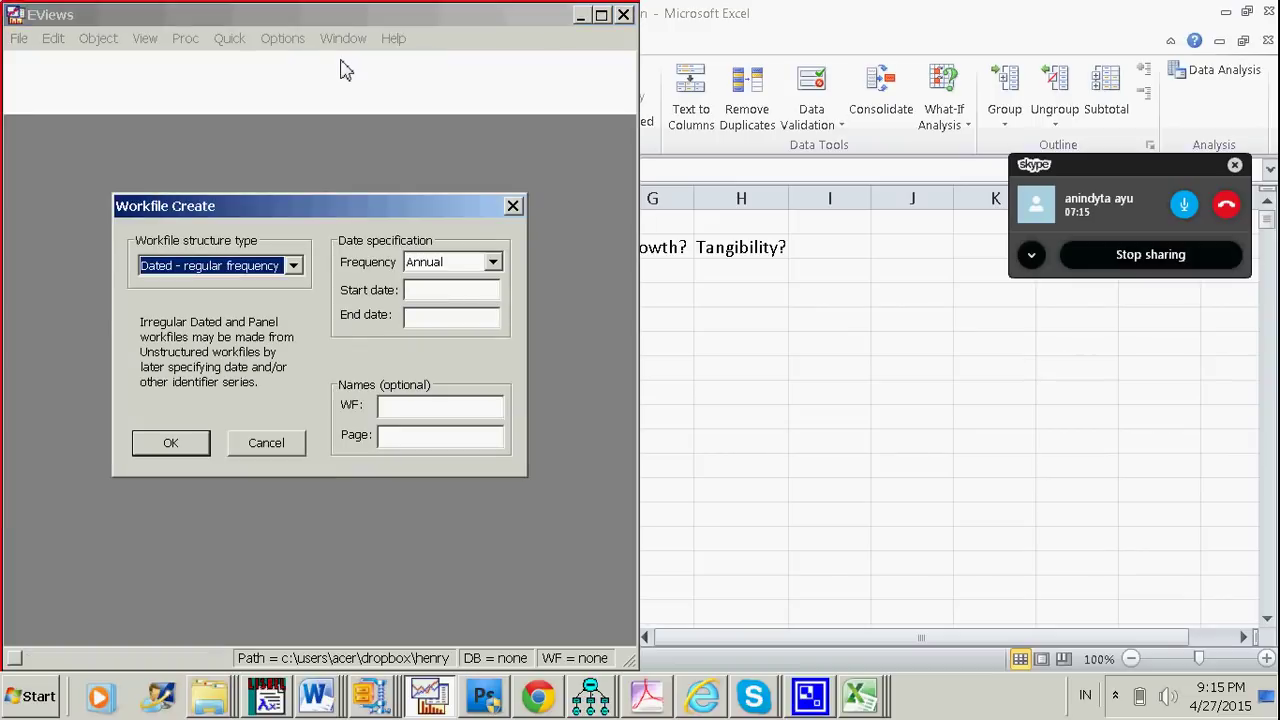
{"action": "left_click", "coordinate": [440, 290]}
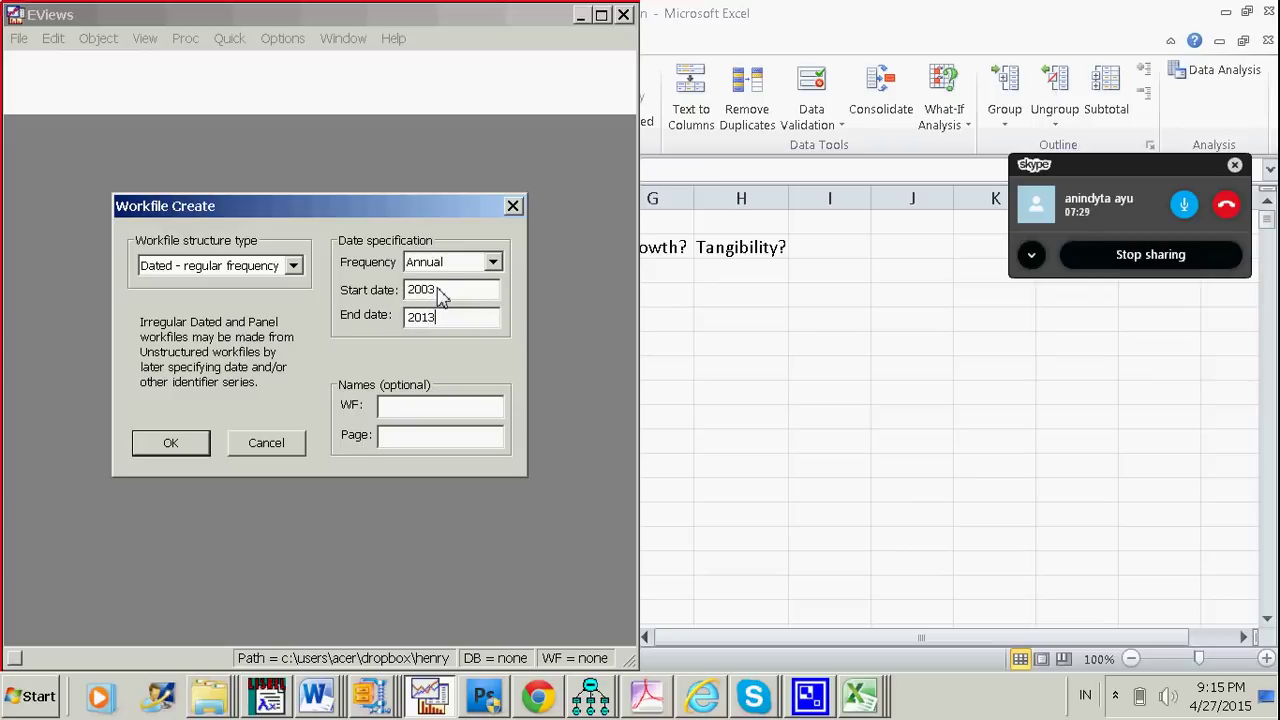
{"action": "left_click", "coordinate": [172, 443]}
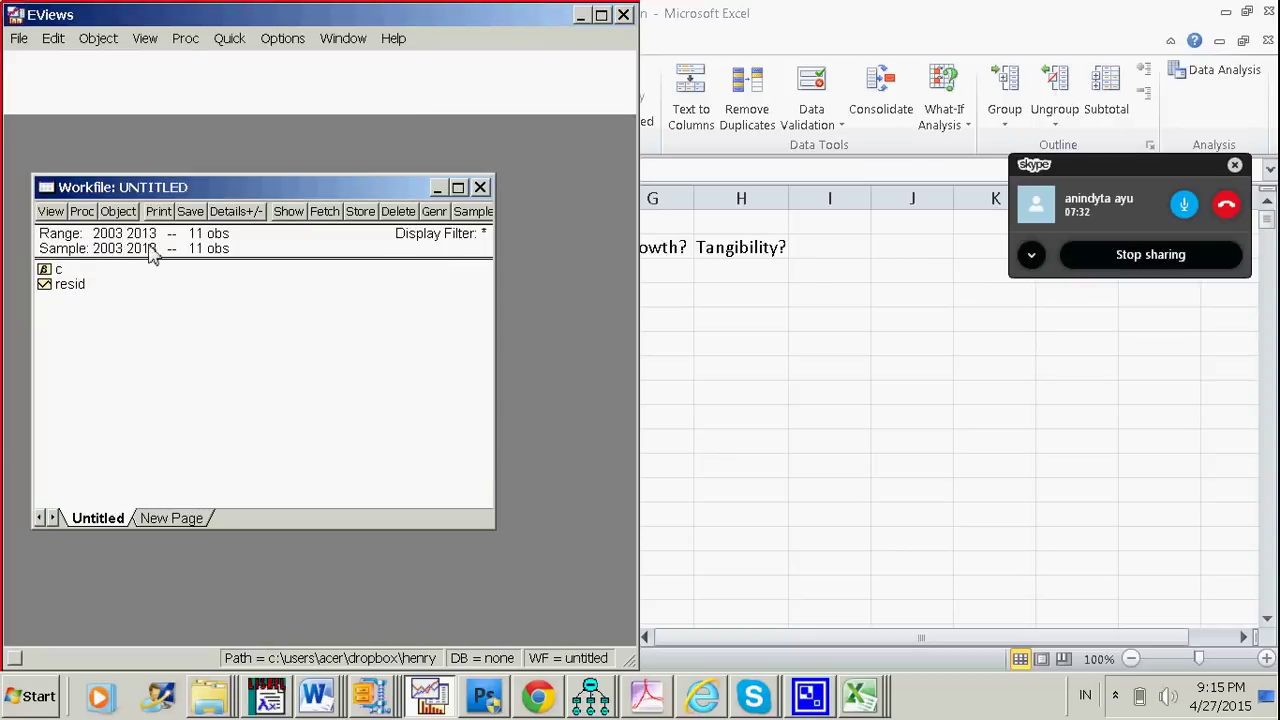
{"action": "left_click", "coordinate": [459, 188]}
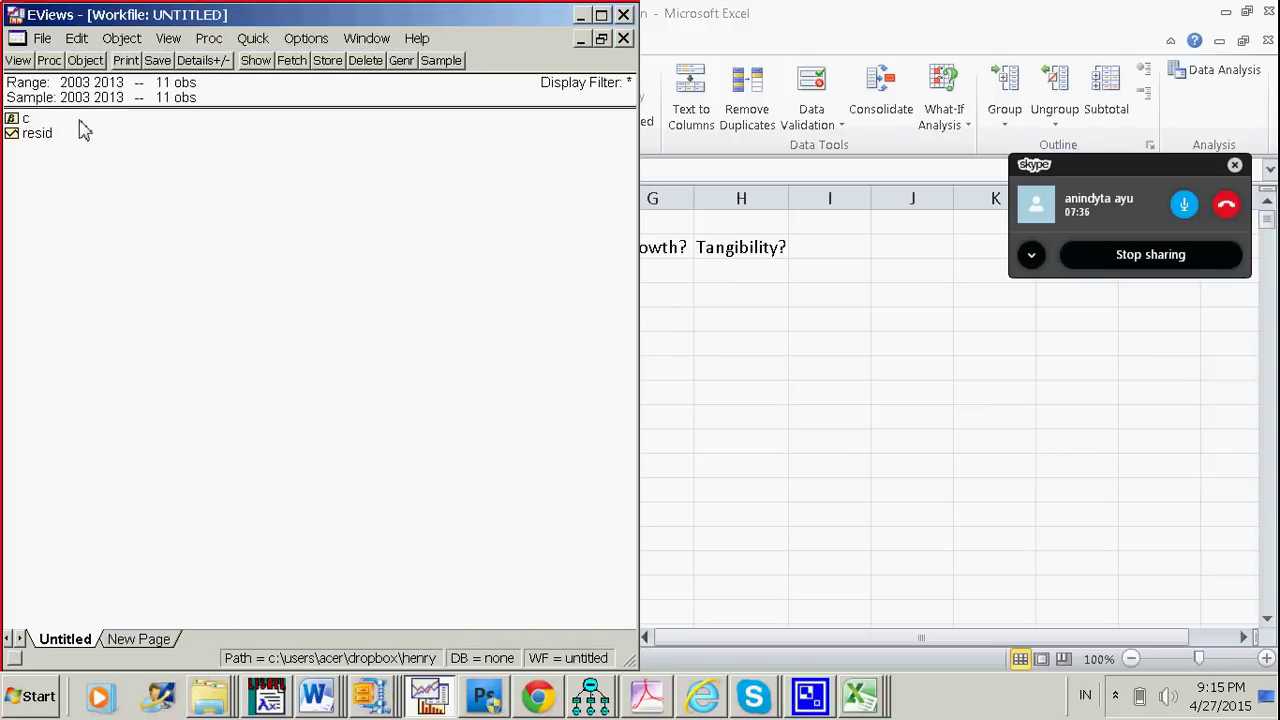
- Create a new Pool object in the workfile, named with the call contact's first name
{"action": "left_click", "coordinate": [86, 61]}
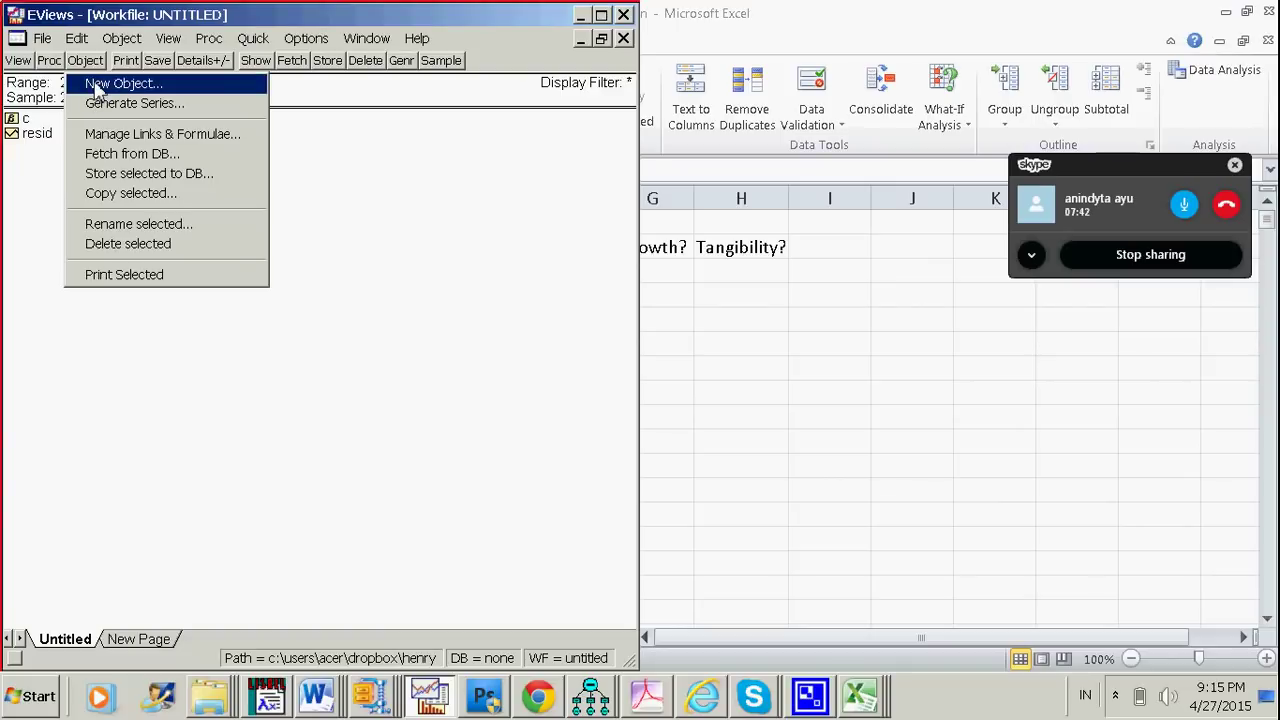
{"action": "left_click", "coordinate": [97, 88]}
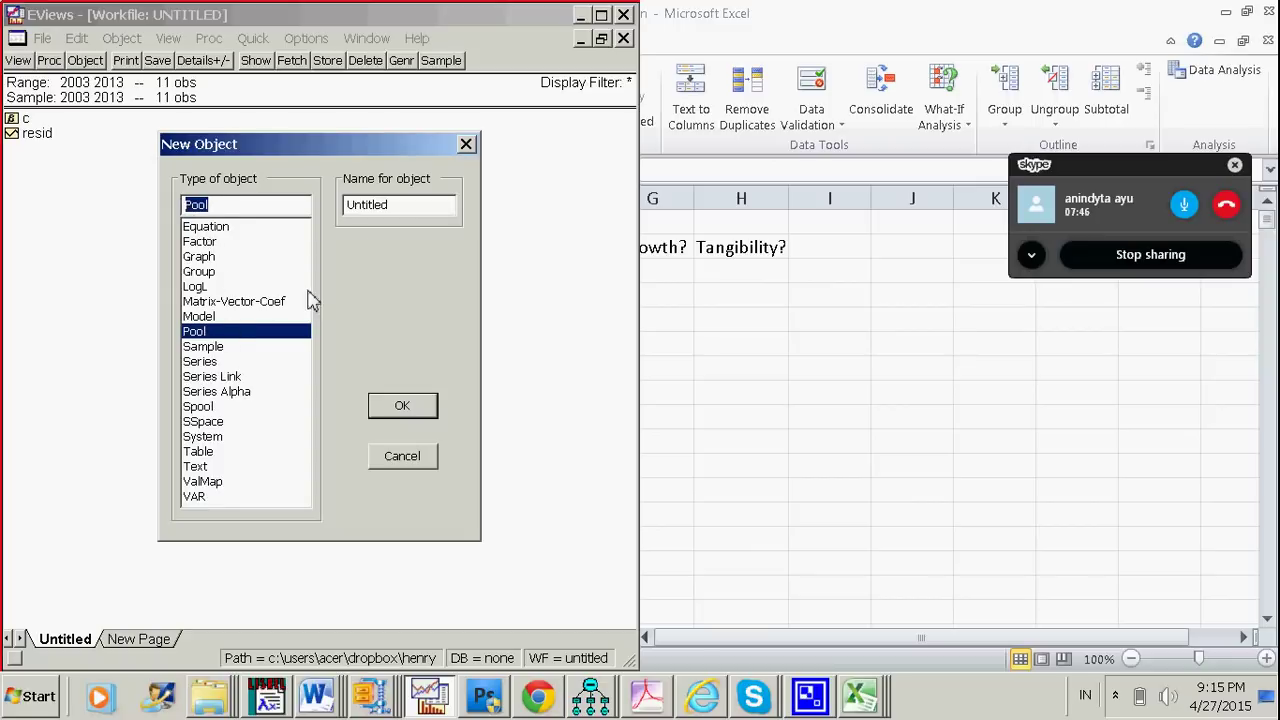
{"action": "key", "text": "Tab"}
{"action": "type", "text": "a"}
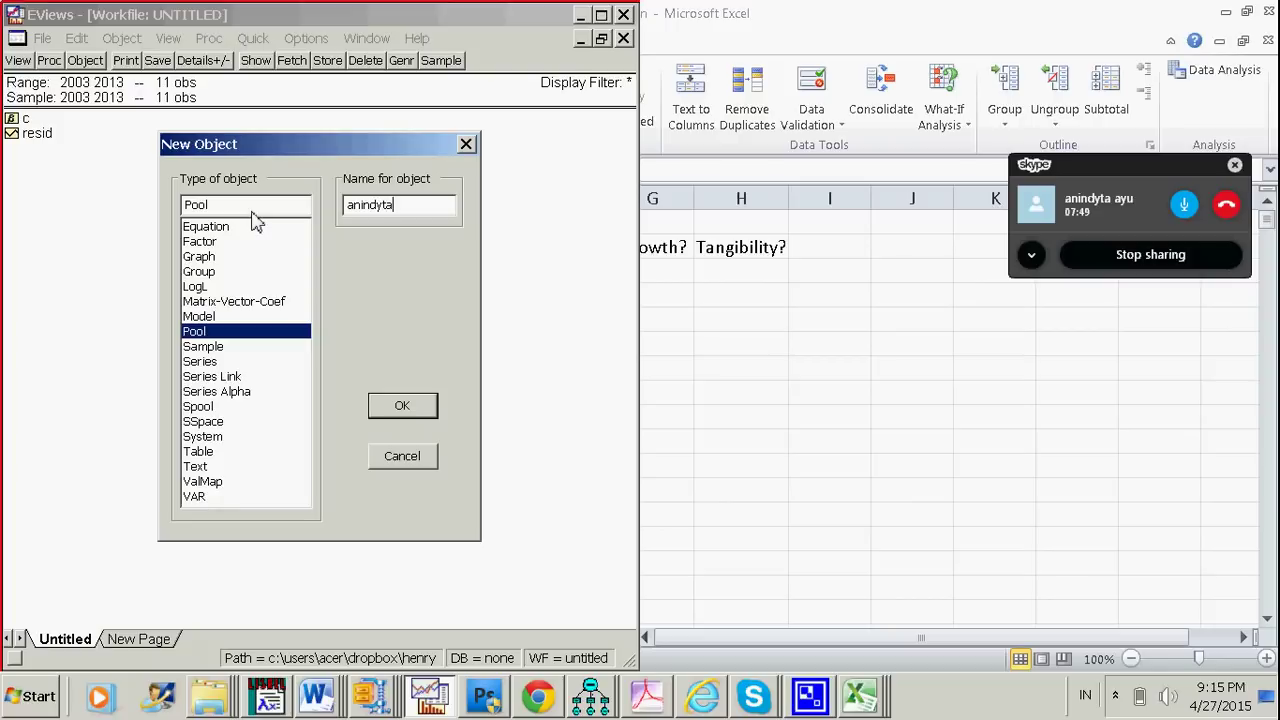
{"action": "left_click", "coordinate": [419, 414]}
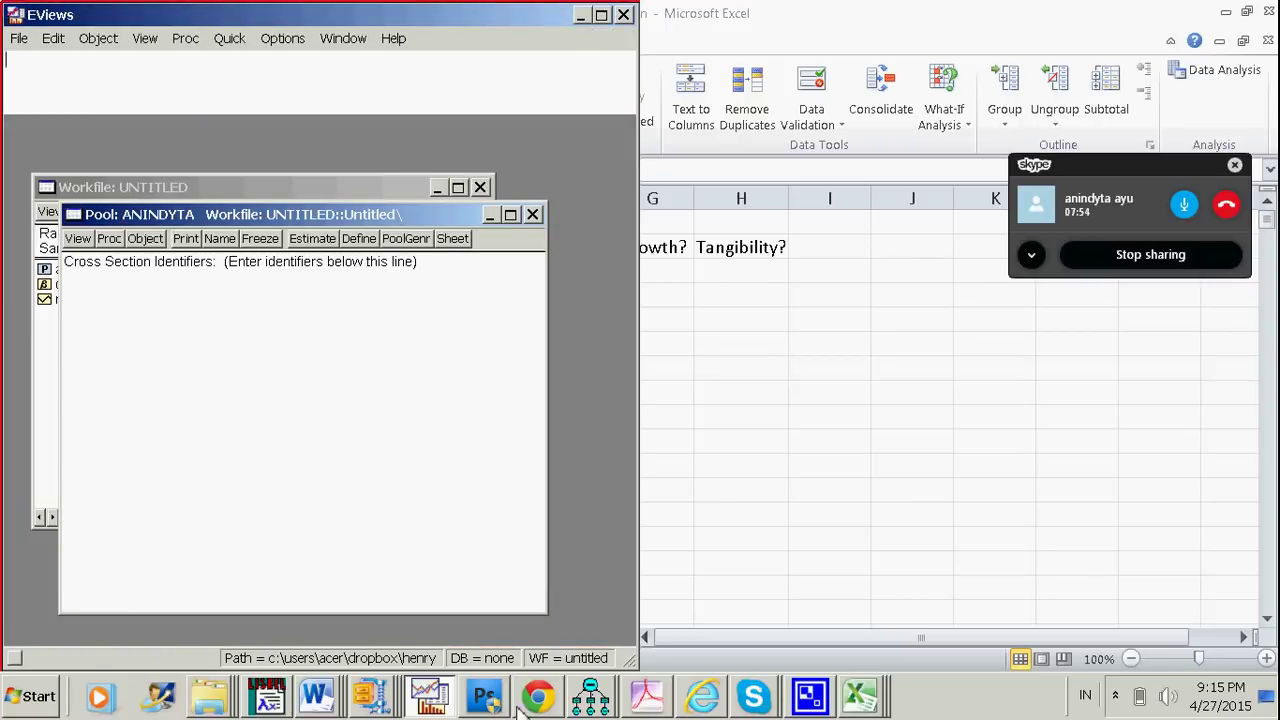
- Switch to the Excel workbook "Data - service bahan" and arrange it side by side with the pool's empty cross-section identifier list
{"action": "right_click", "coordinate": [867, 705]}
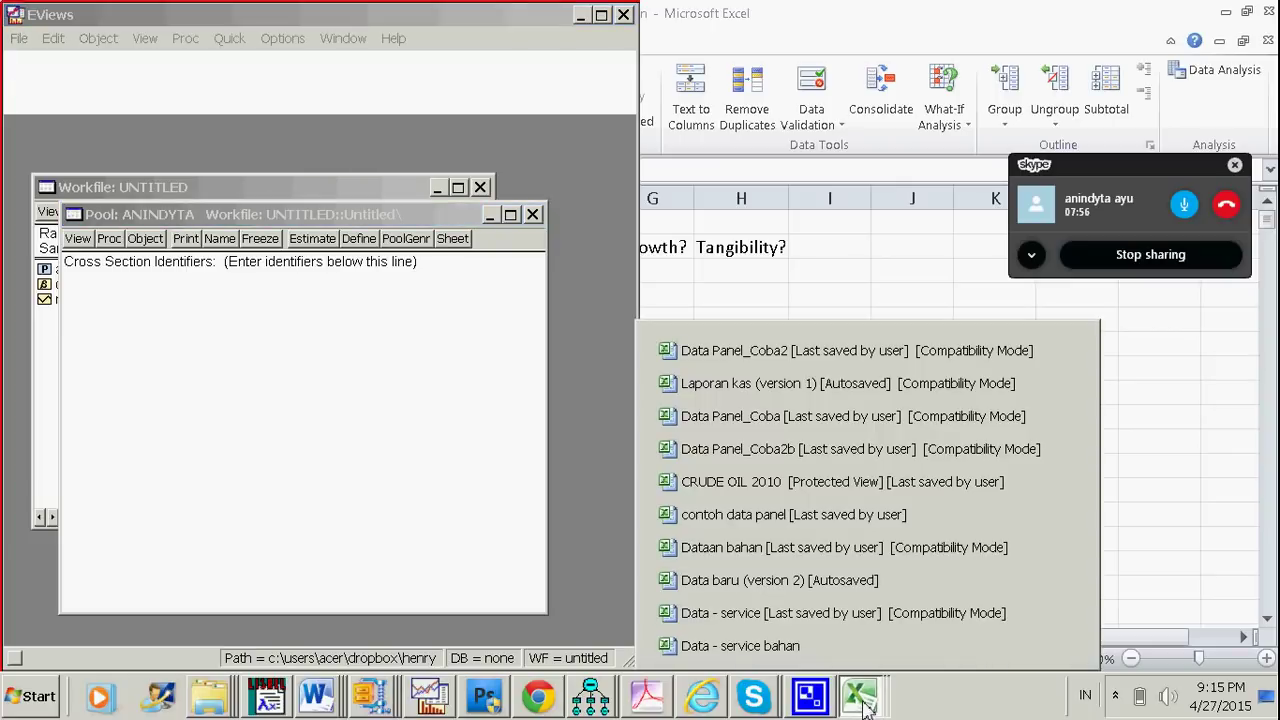
{"action": "left_click", "coordinate": [837, 652]}
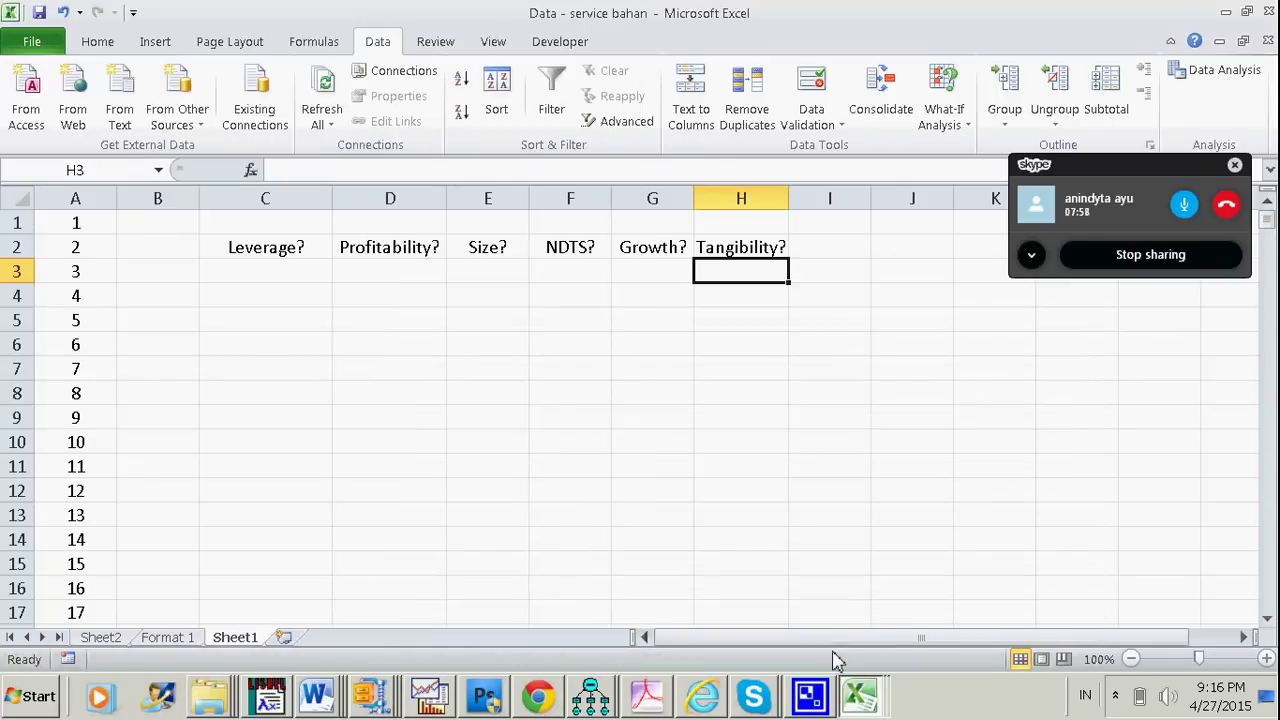
{"action": "key", "text": "super+Right"}
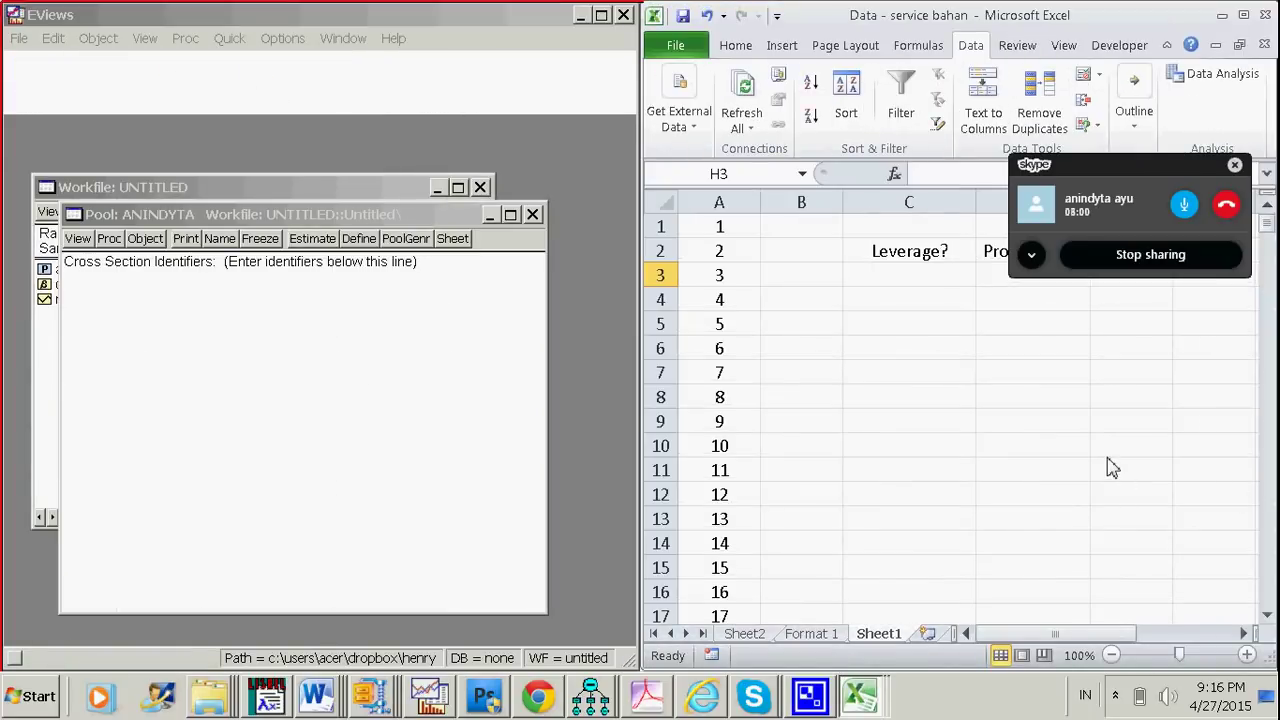
{"action": "left_click", "coordinate": [90, 300]}
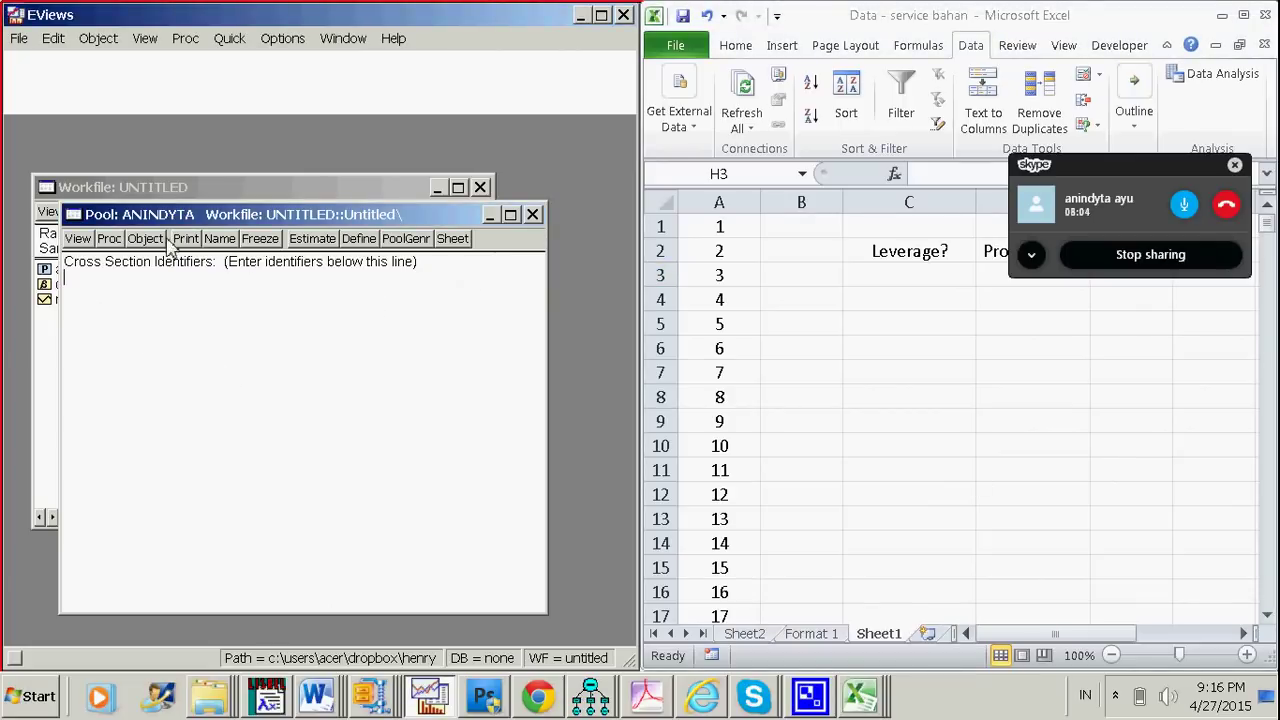
{"action": "left_click", "coordinate": [738, 241]}
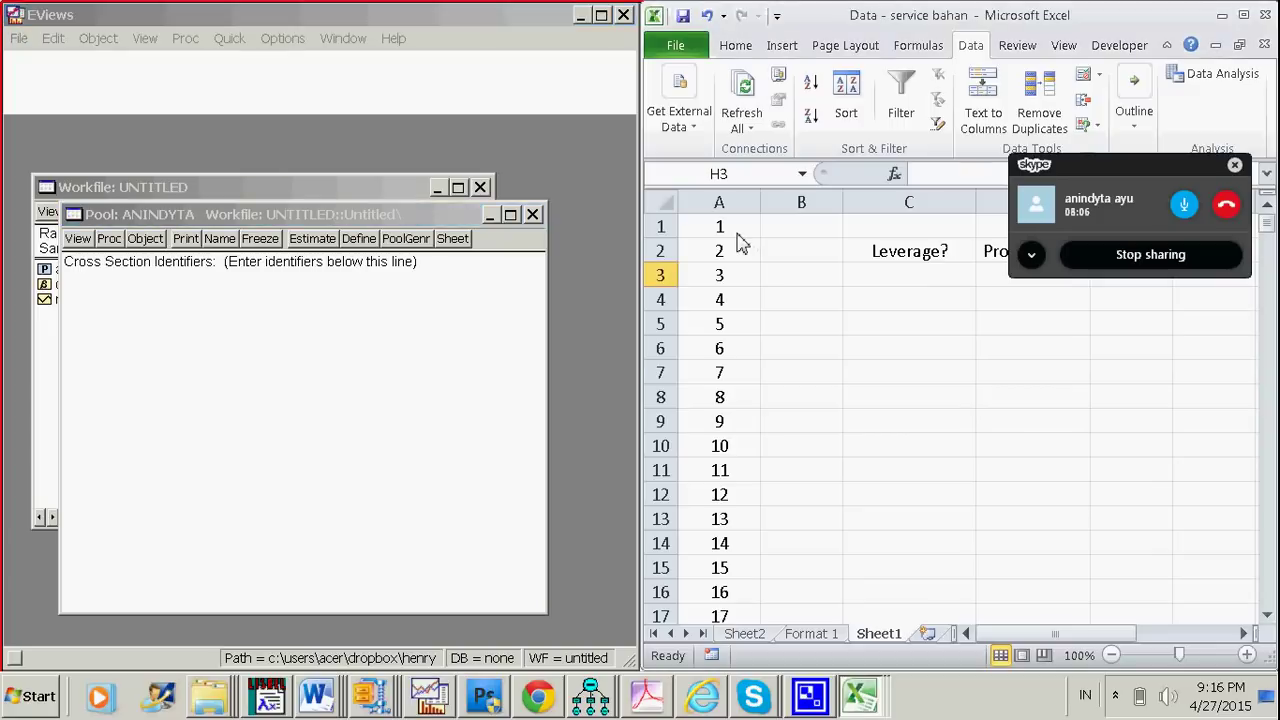
- Copy the company identifiers 1 to 99 from column A of Sheet1 into the pool's cross-section identifier list
{"action": "left_click", "coordinate": [729, 230]}
{"action": "key", "text": "Down"}
{"action": "key", "text": "Down"}
{"action": "key", "text": "Down"}
{"action": "left_click", "coordinate": [725, 233]}
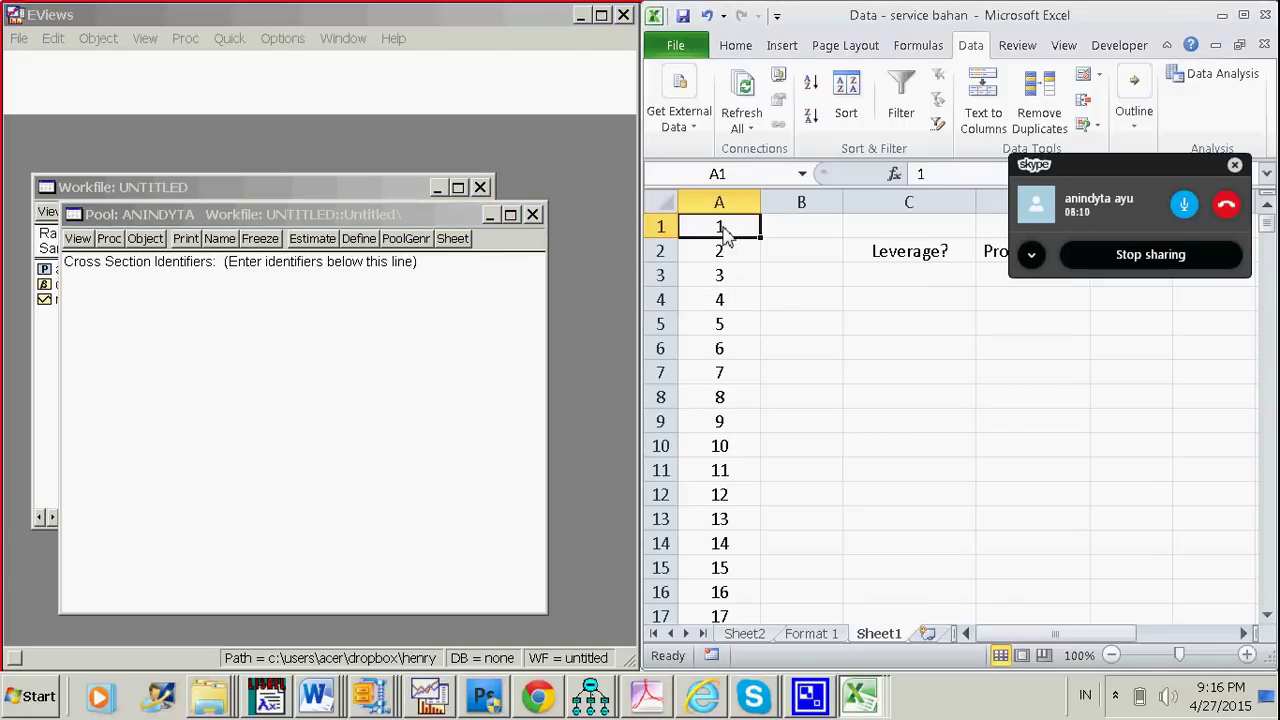
{"action": "key", "text": "ctrl+shift+Down"}
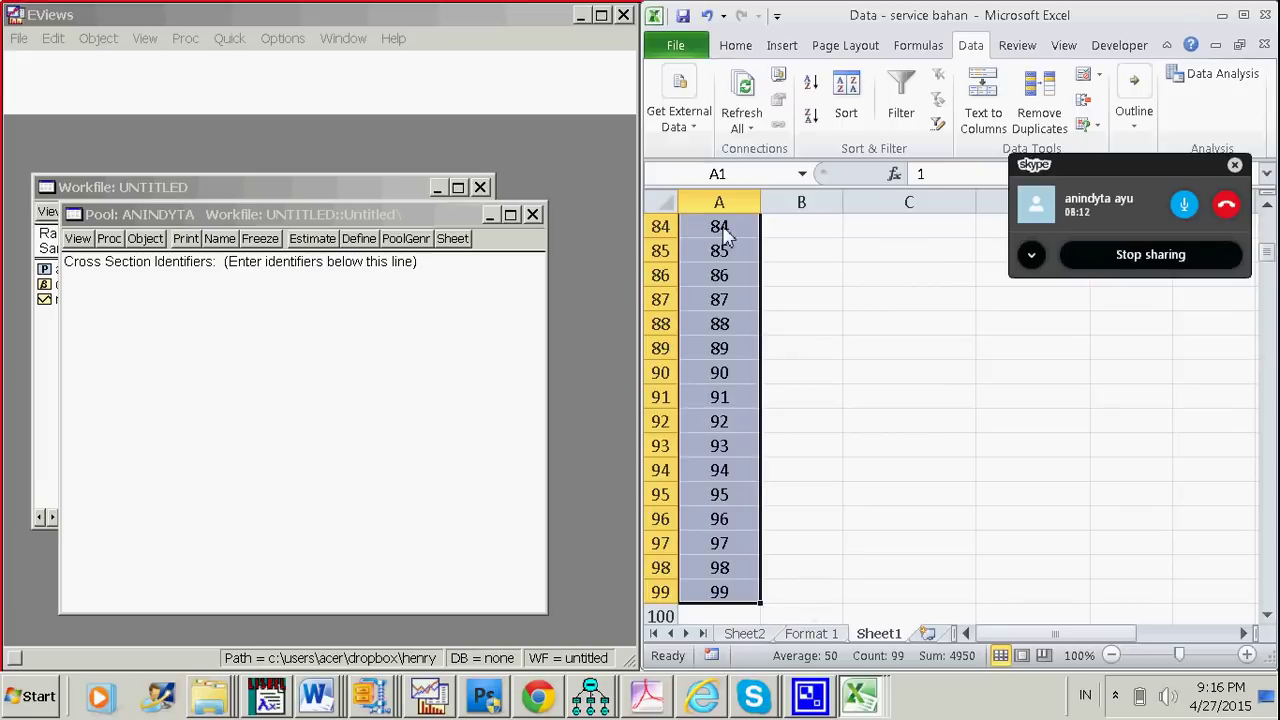
{"action": "key", "text": "ctrl+c"}
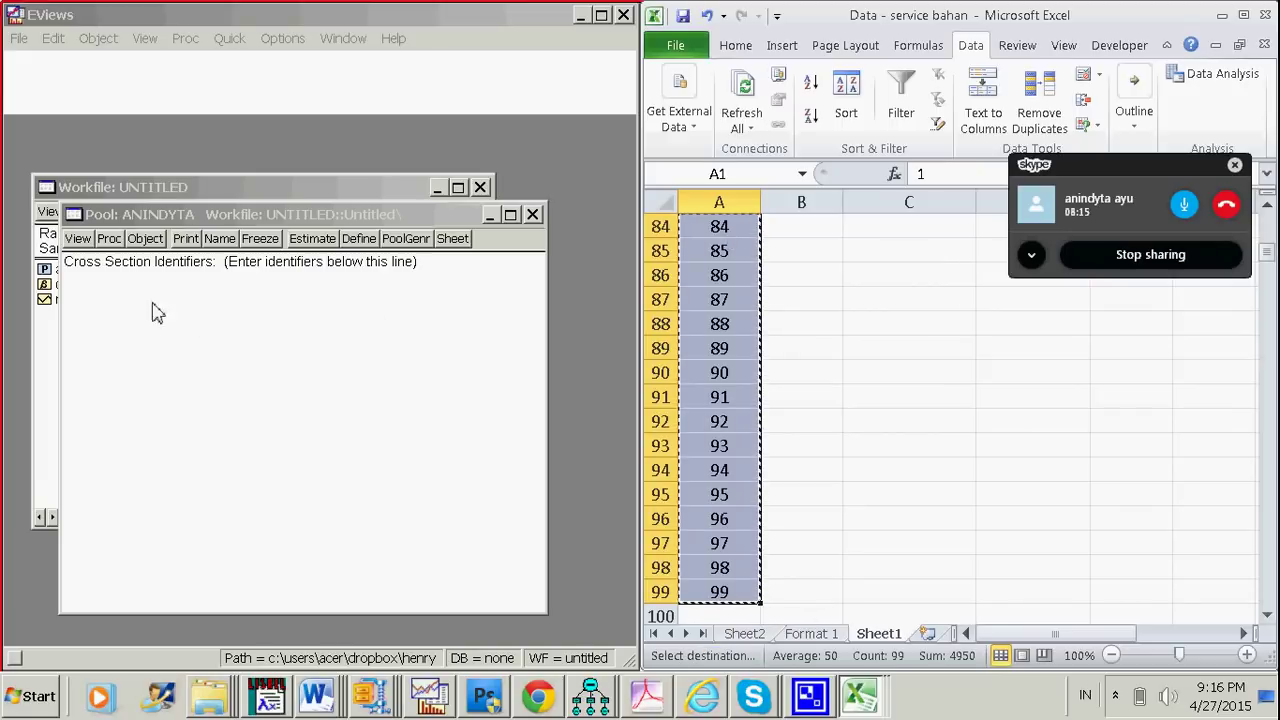
{"action": "left_click", "coordinate": [113, 300]}
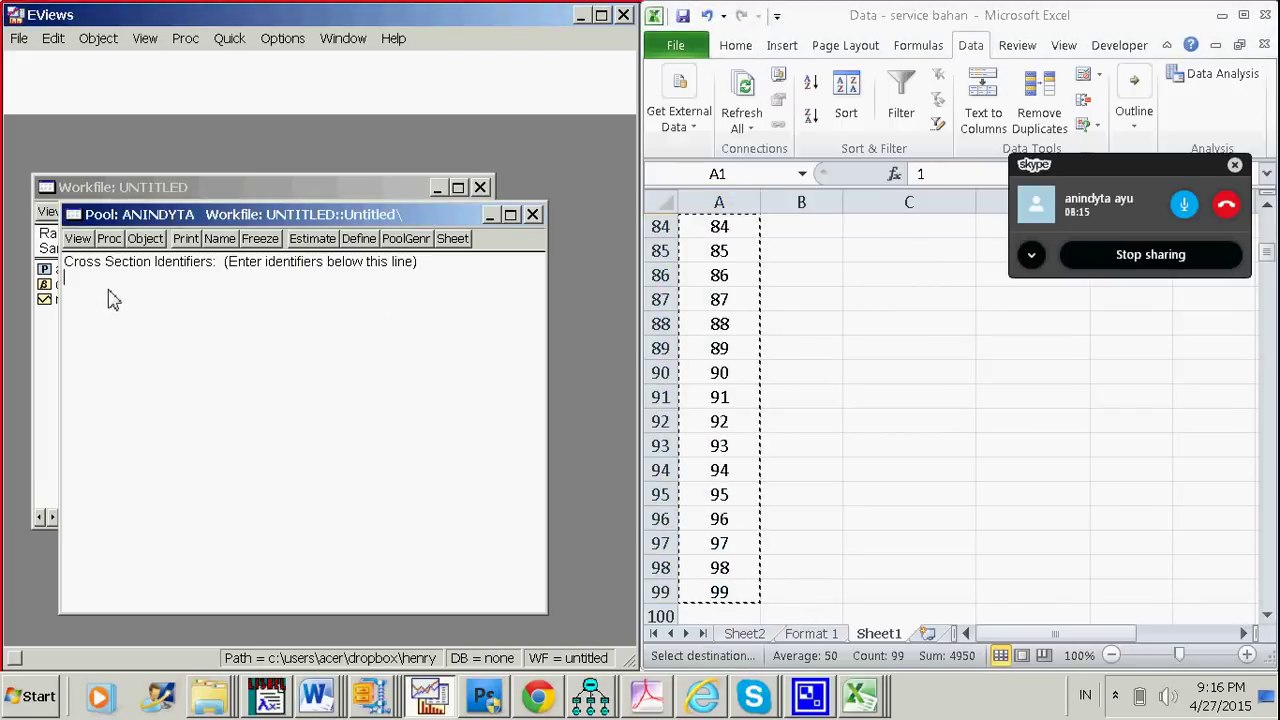
{"action": "key", "text": "ctrl+v"}
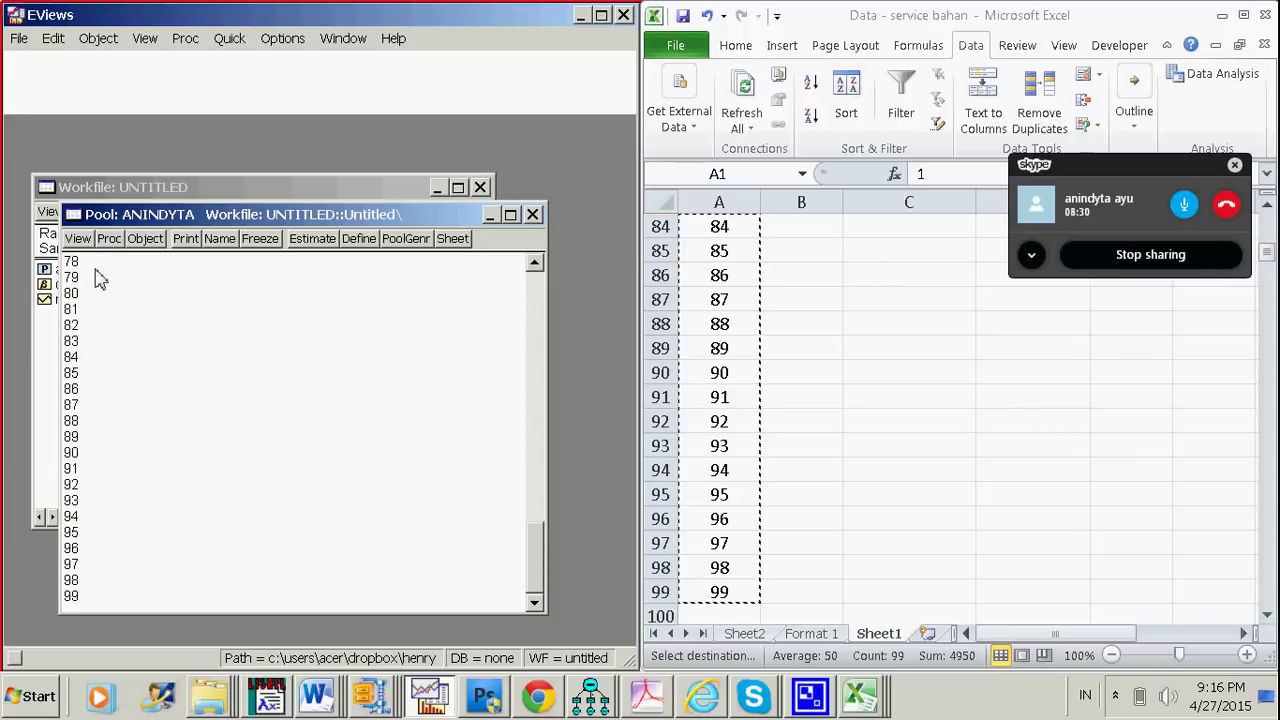
{"action": "mouse_move", "coordinate": [540, 580]}
{"action": "left_mouse_down"}
{"action": "mouse_move", "coordinate": [517, 337]}
{"action": "mouse_move", "coordinate": [520, 580]}
{"action": "left_mouse_up"}
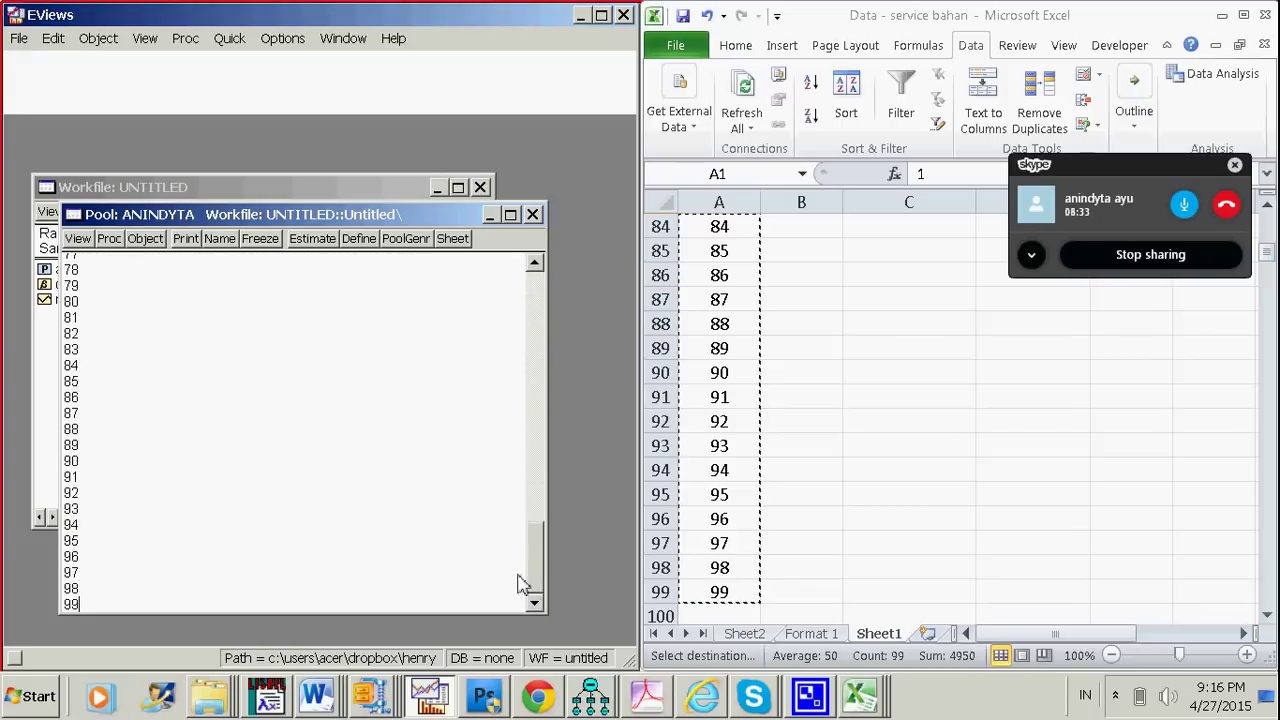
- Start importing pool data from a file and move the file chooser aside
{"action": "left_click", "coordinate": [108, 240]}
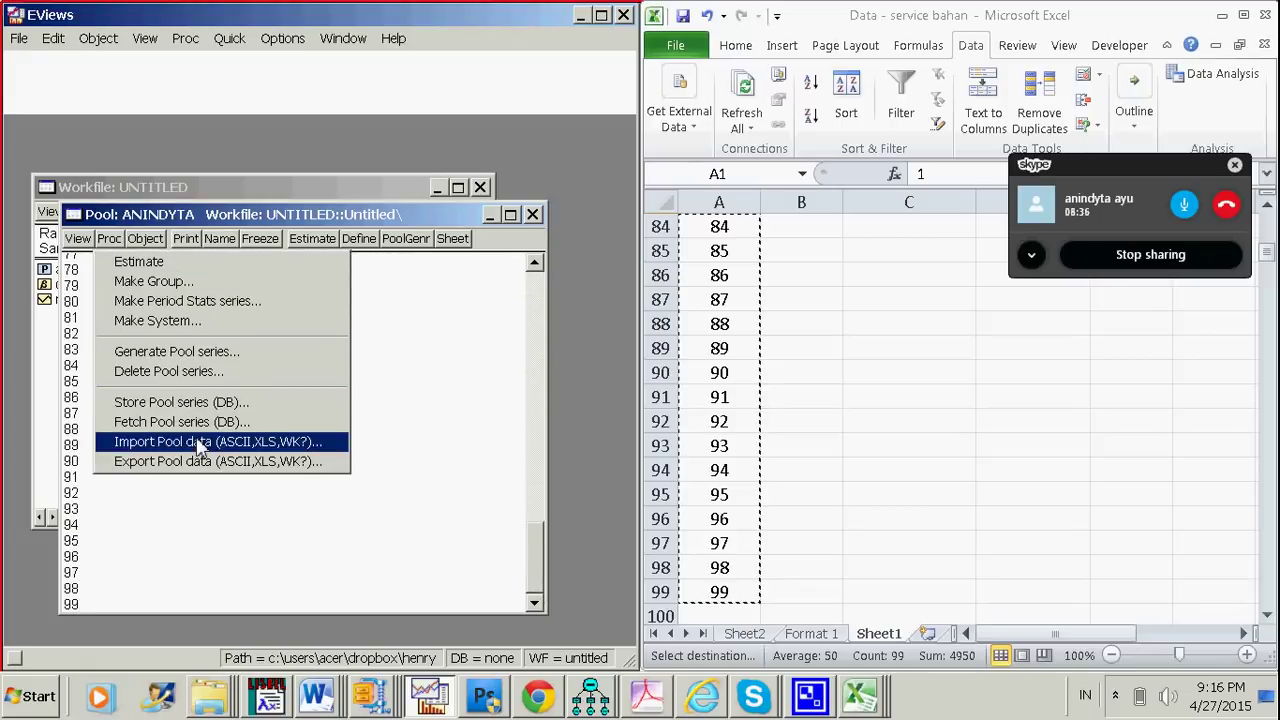
{"action": "left_click", "coordinate": [300, 443]}
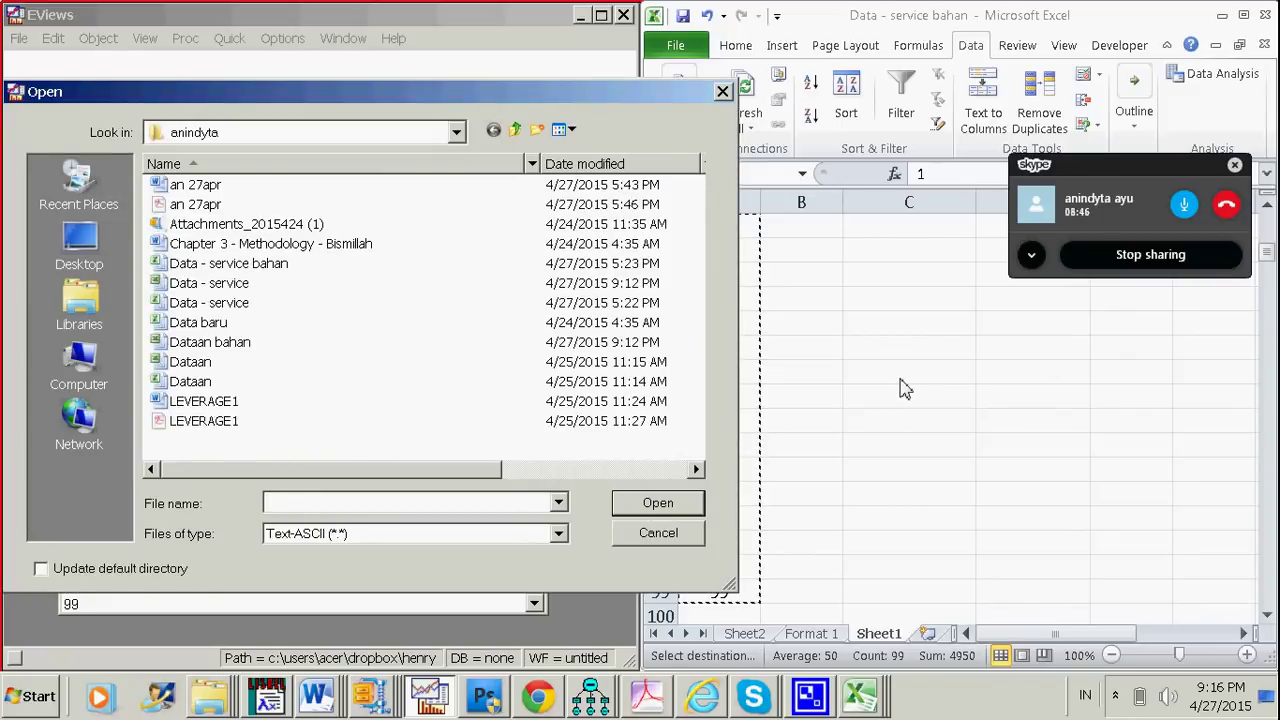
{"action": "left_click_drag", "start_coordinate": [371, 98], "coordinate": [354, 96]}
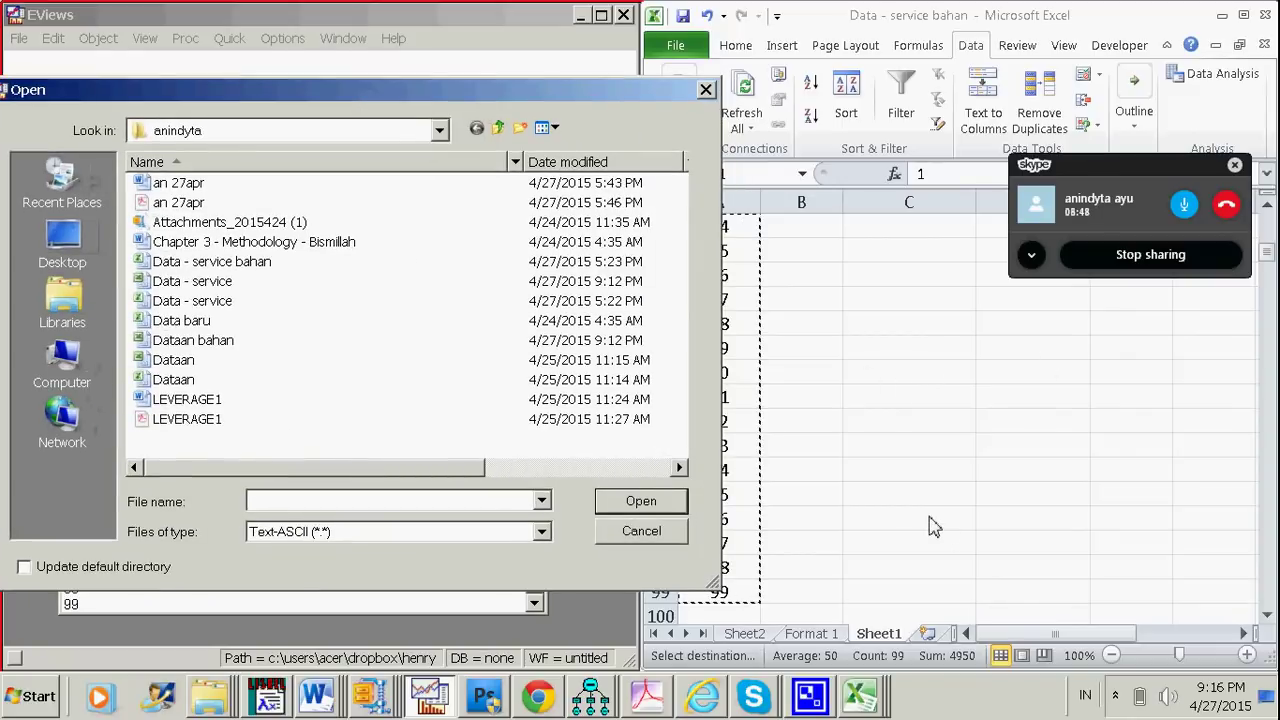
- Show Sheet2 of the Excel workbook at full size and fill the first Leverage data cell, C2, with yellow
{"action": "left_click", "coordinate": [755, 635]}
{"action": "left_click", "coordinate": [745, 634]}
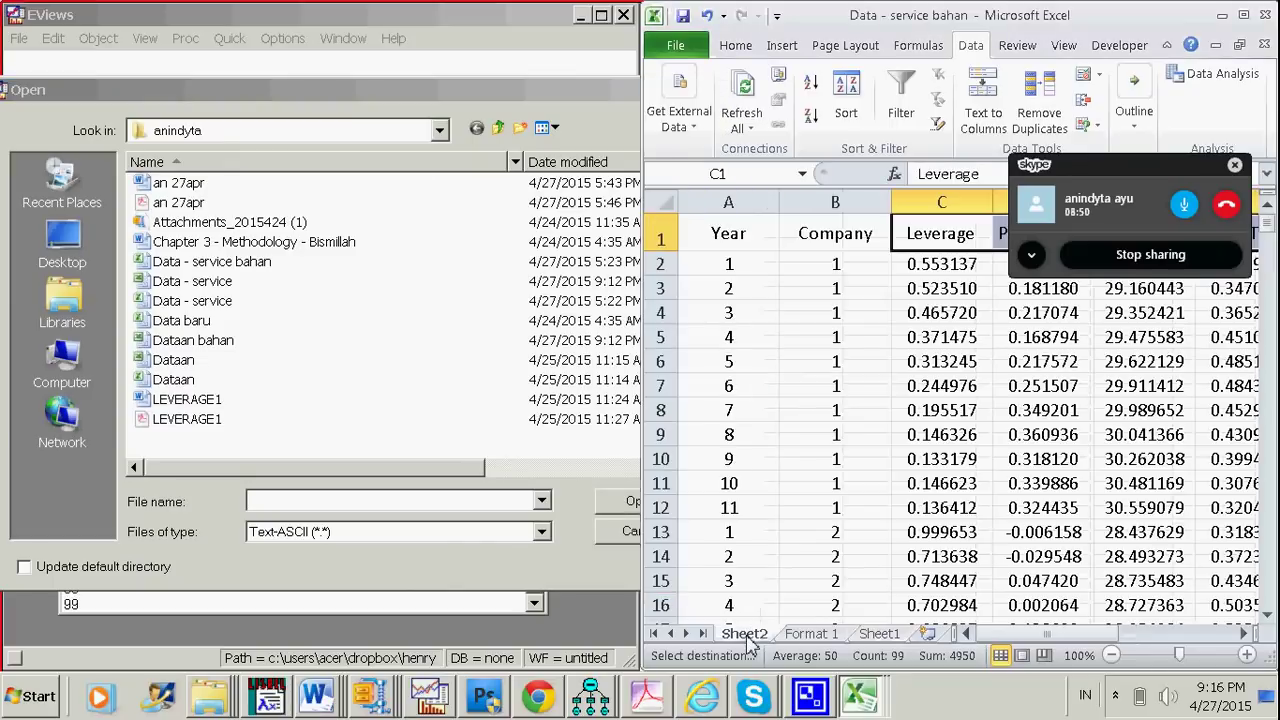
{"action": "left_click", "coordinate": [1243, 15]}
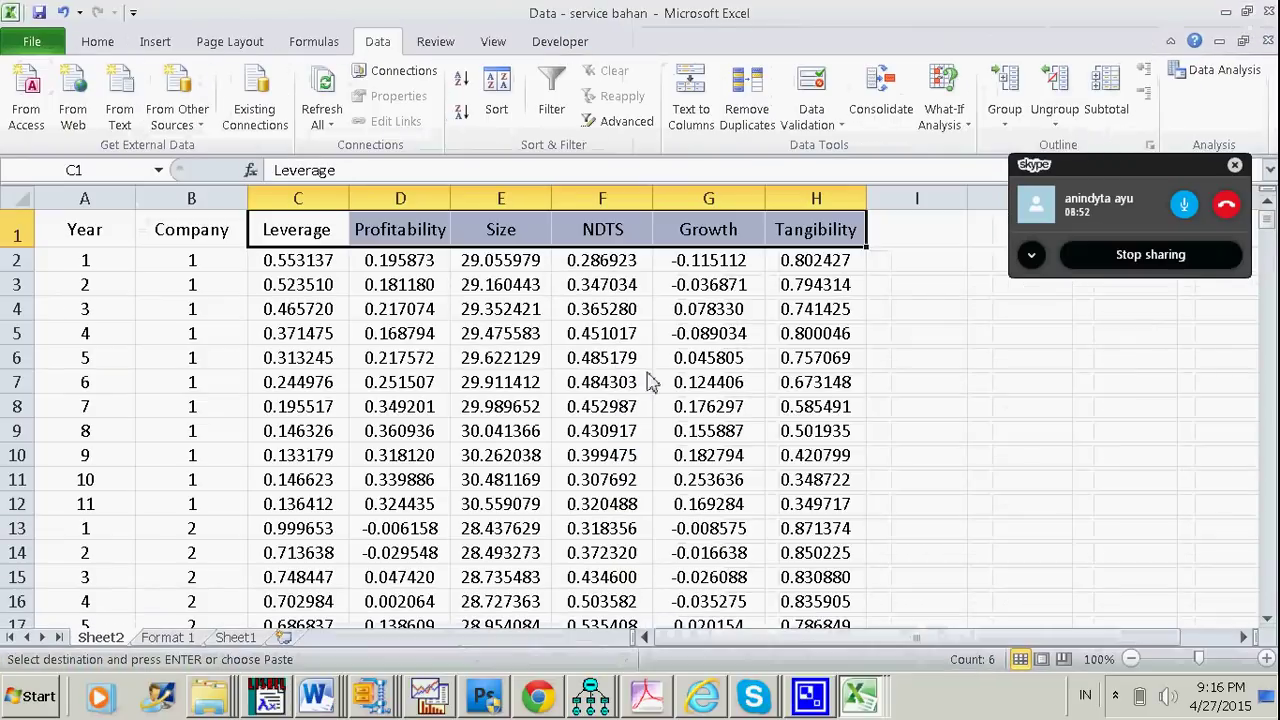
{"action": "left_click", "coordinate": [285, 268]}
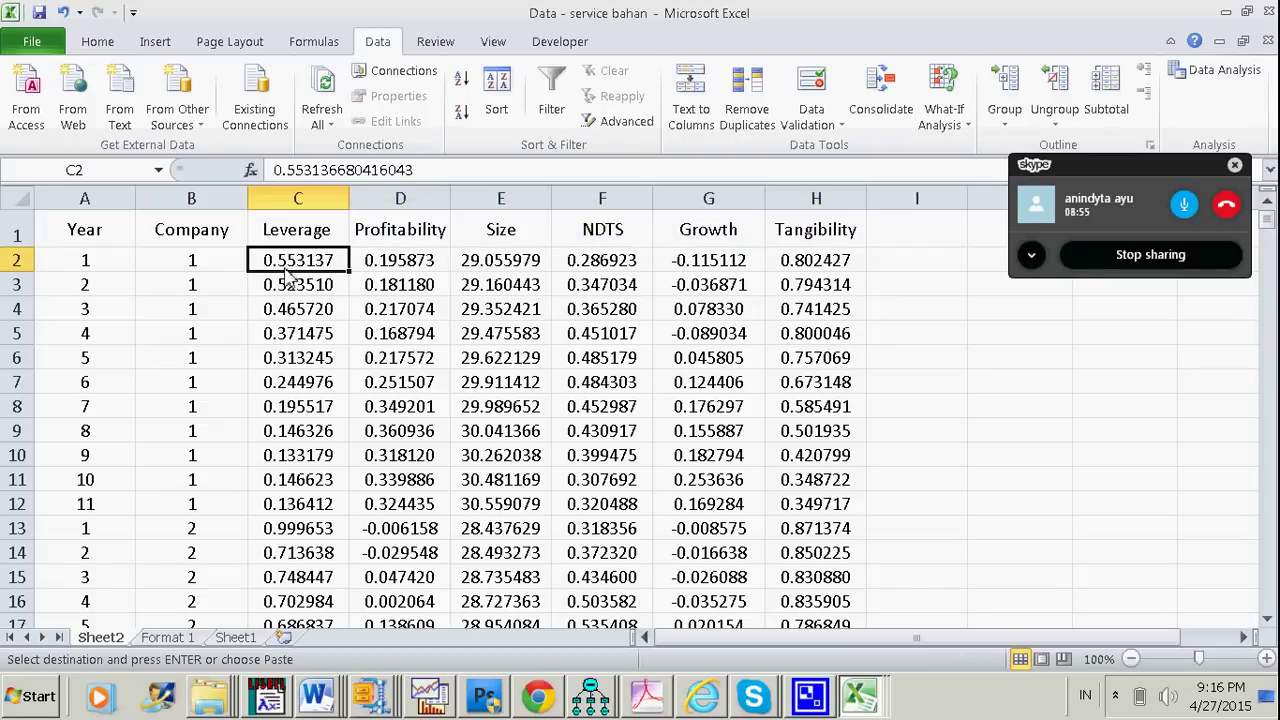
{"action": "left_click", "coordinate": [110, 46]}
{"action": "left_click", "coordinate": [249, 112]}
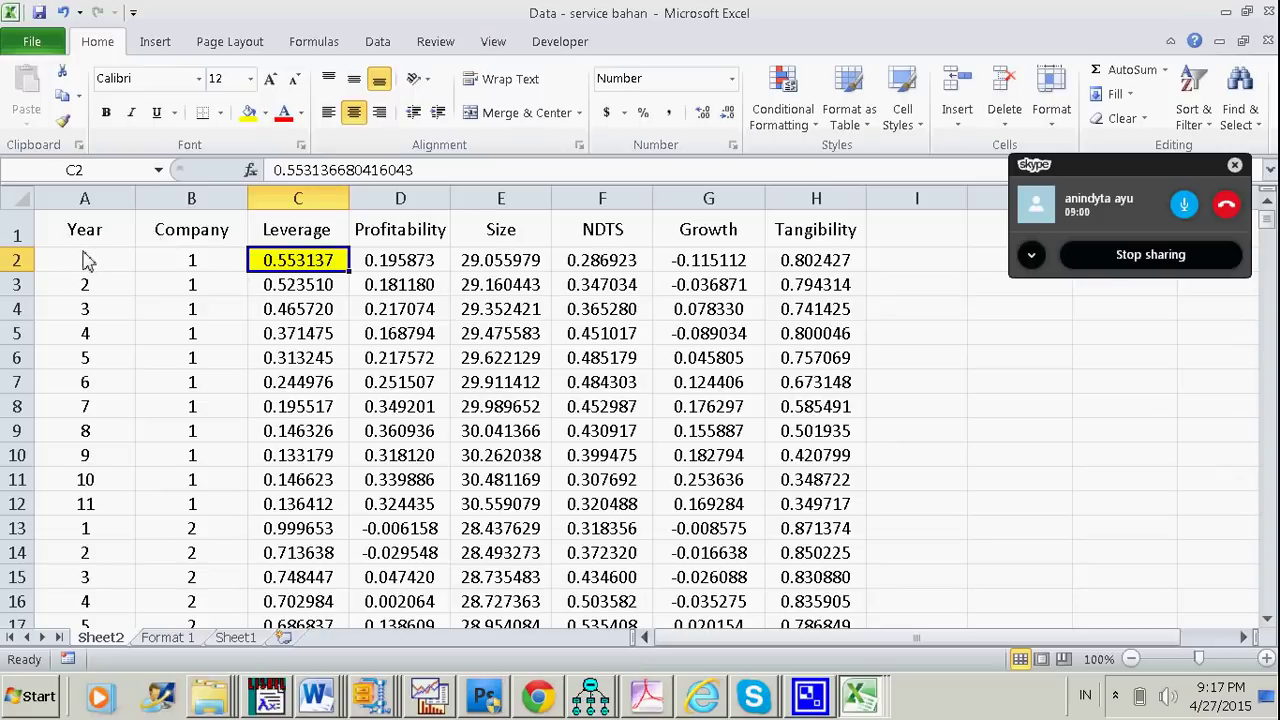
- Fill all variable data of company 1, range C2:H12, with yellow on Sheet2
{"action": "left_click_drag", "start_coordinate": [85, 260], "coordinate": [88, 578]}
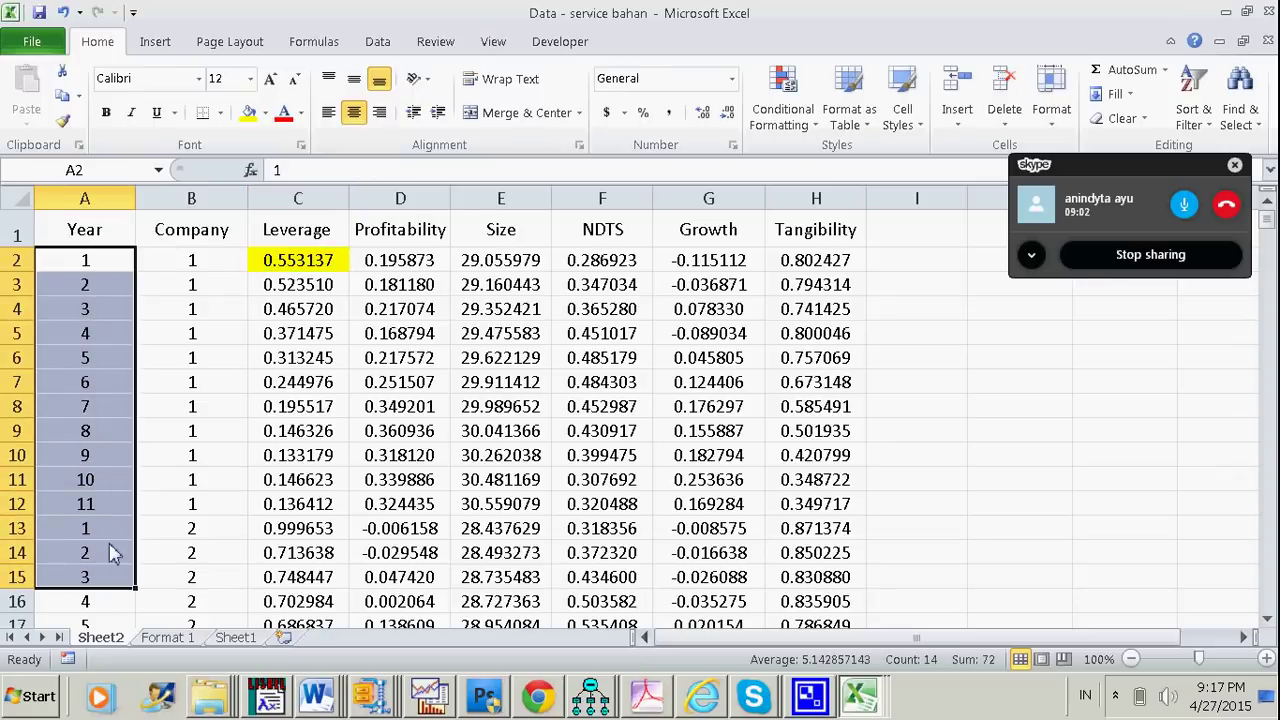
{"action": "left_click_drag", "start_coordinate": [189, 263], "coordinate": [195, 578]}
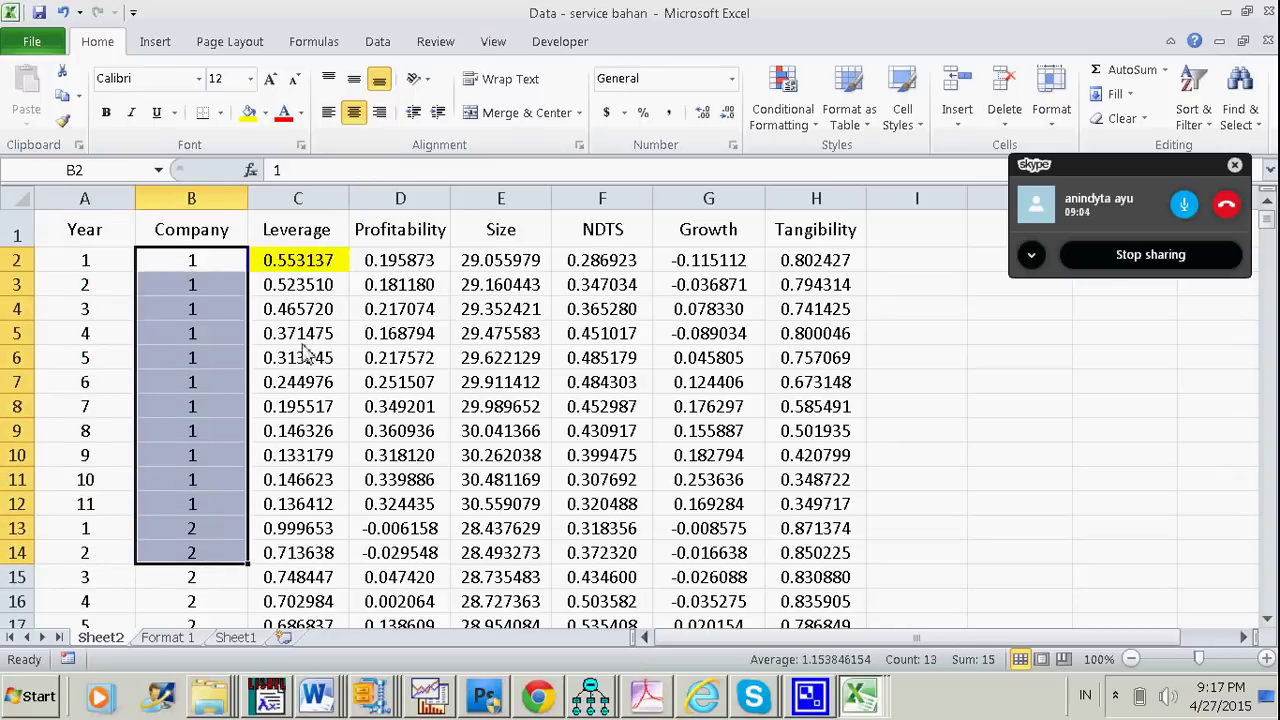
{"action": "left_click", "coordinate": [305, 312]}
{"action": "left_click_drag", "start_coordinate": [298, 262], "coordinate": [790, 508]}
{"action": "left_click", "coordinate": [249, 112]}
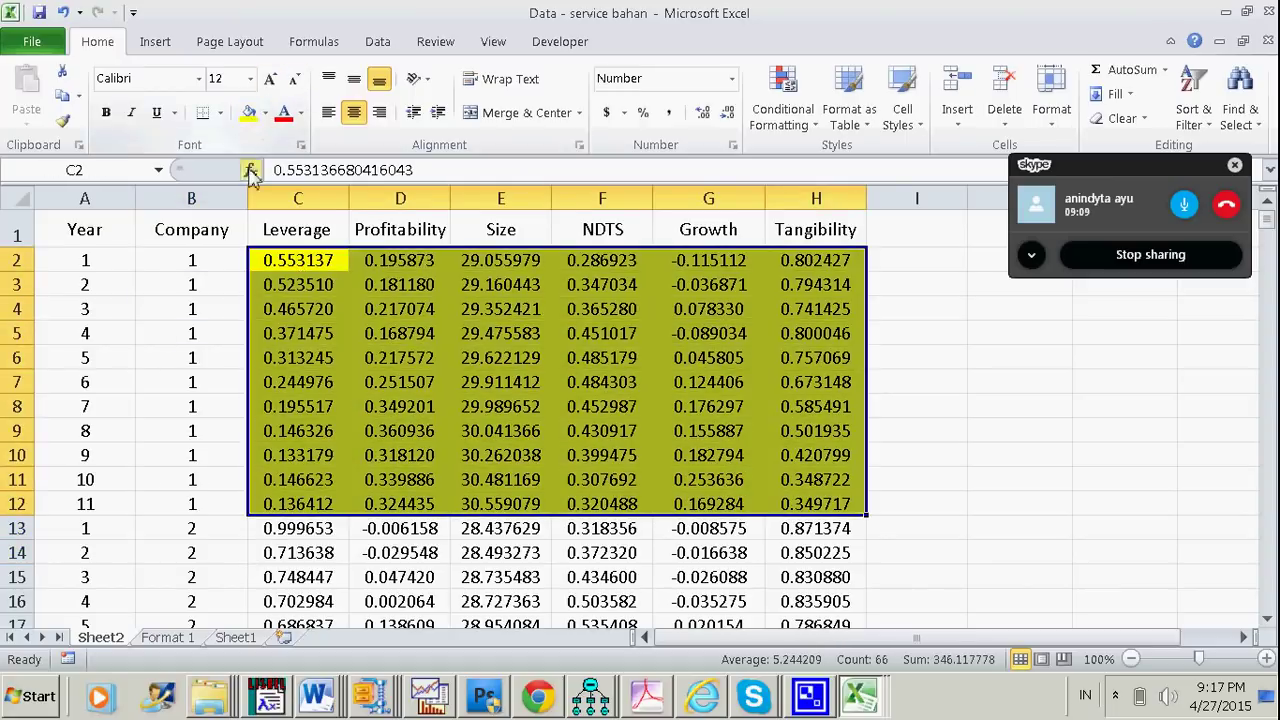
{"action": "left_click", "coordinate": [306, 266]}
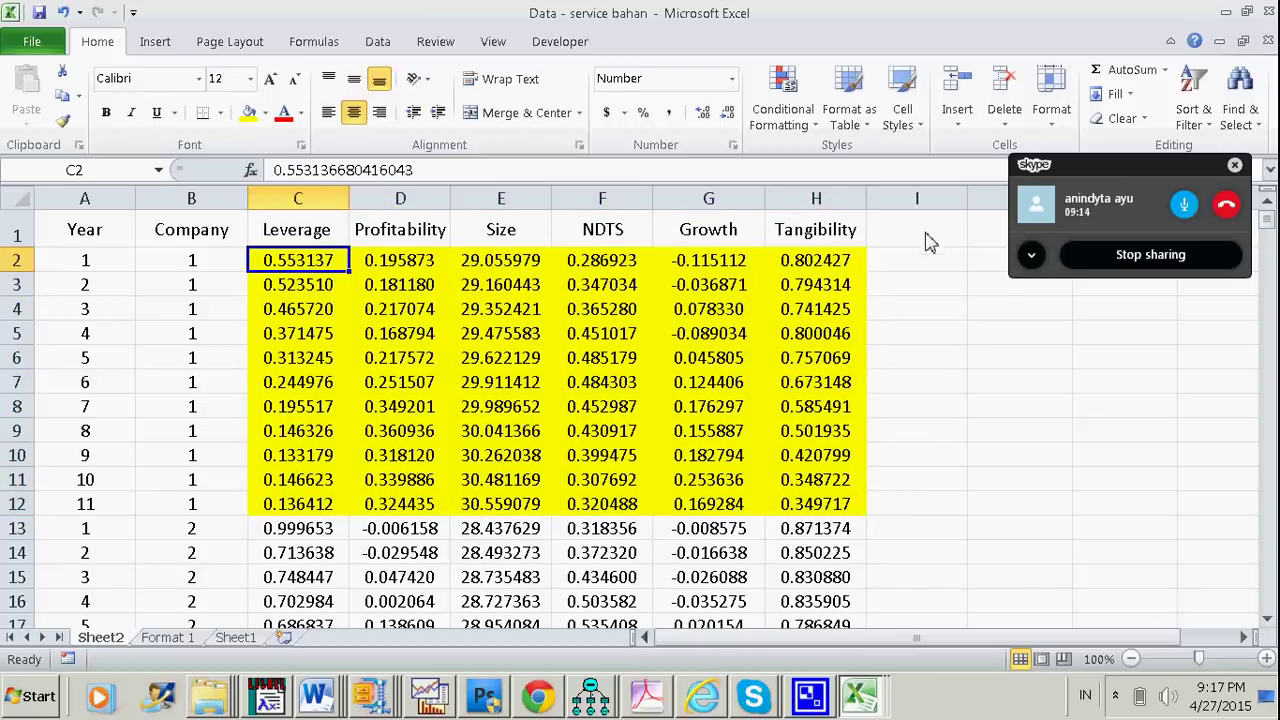
{"action": "left_click", "coordinate": [912, 203]}
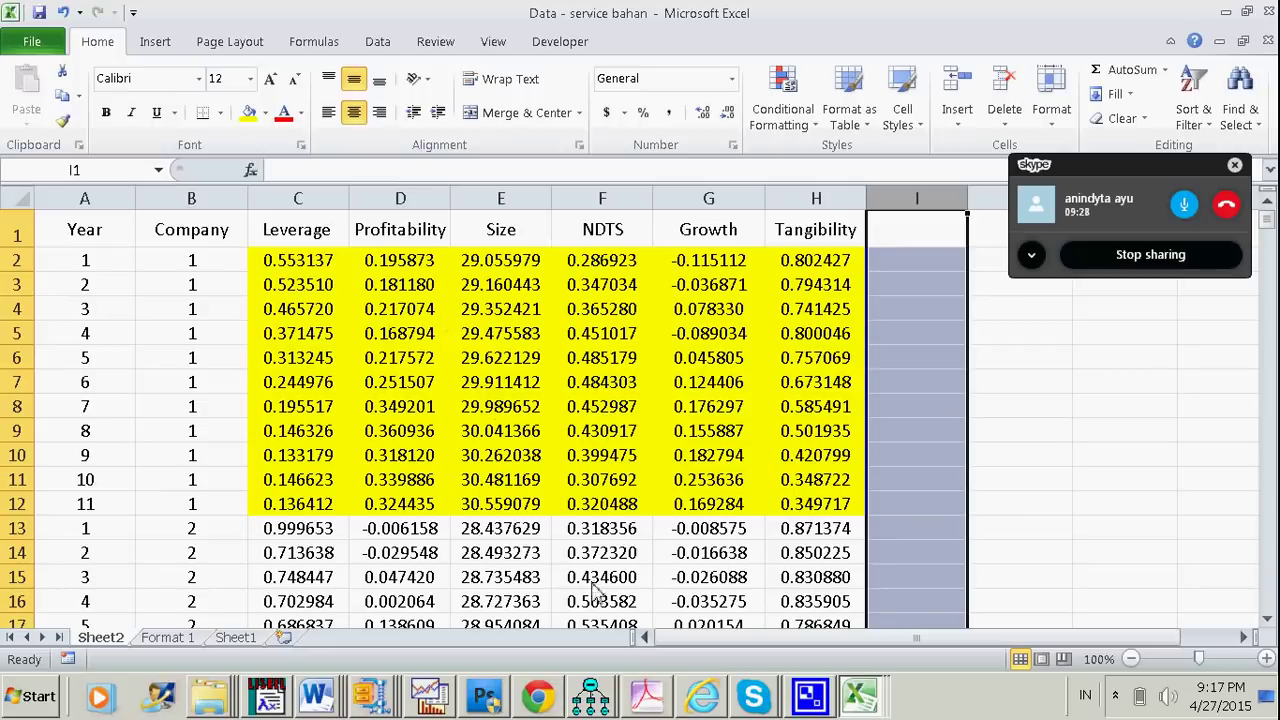
- Switch back to EViews and try to choose the Data - service workbook for the pool import
{"action": "left_click", "coordinate": [430, 697]}
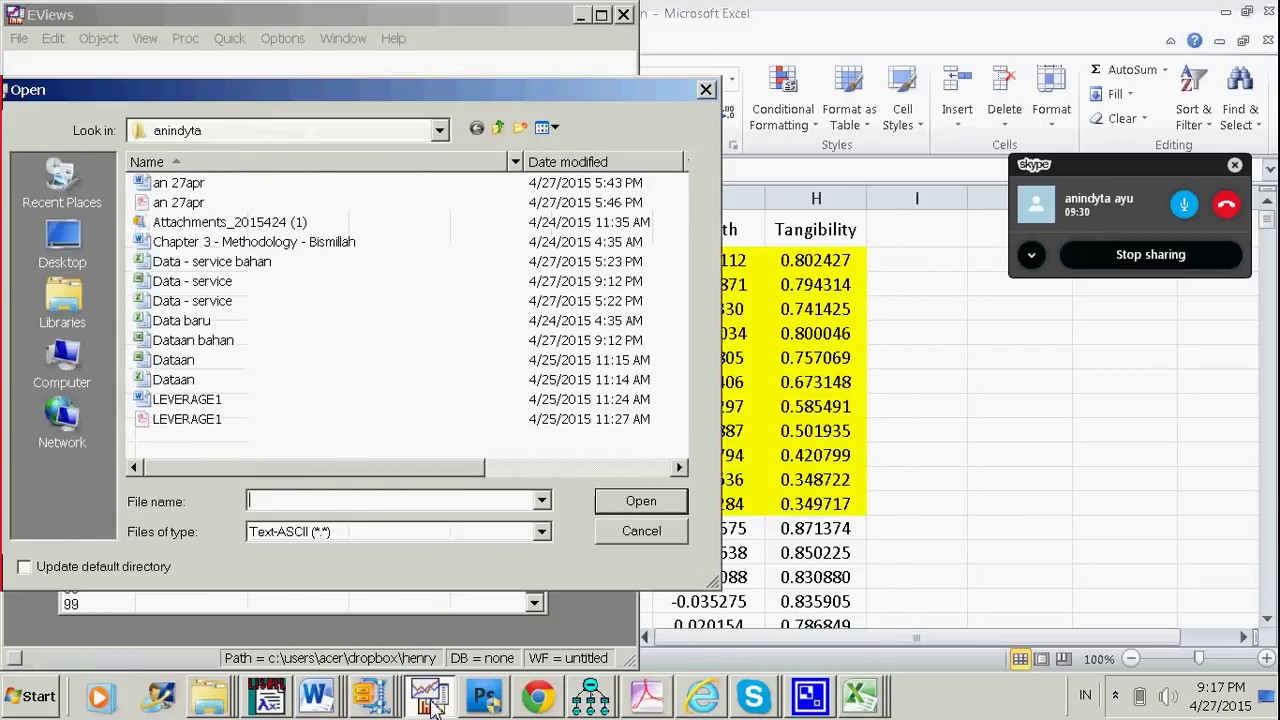
{"action": "left_click", "coordinate": [199, 287]}
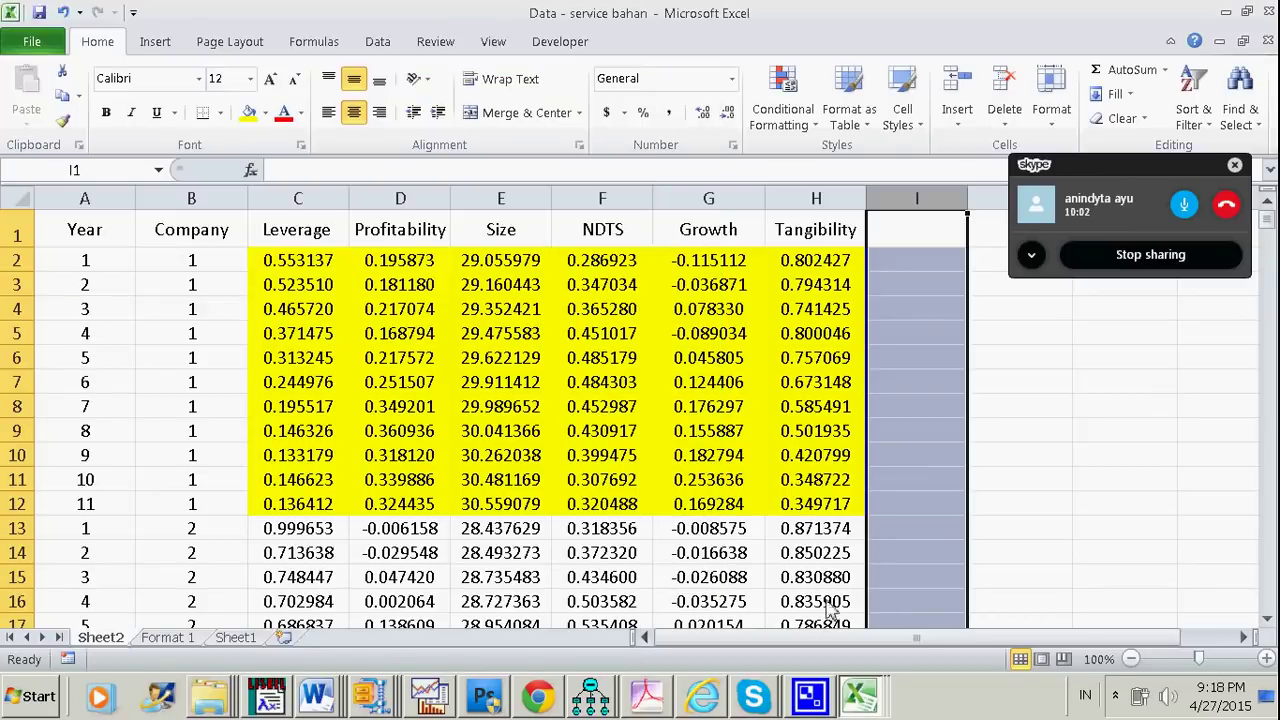
- Restart the pool data import in EViews, and close the compatibility-mode Data - service workbook that is open in Excel
{"action": "left_click", "coordinate": [430, 697]}
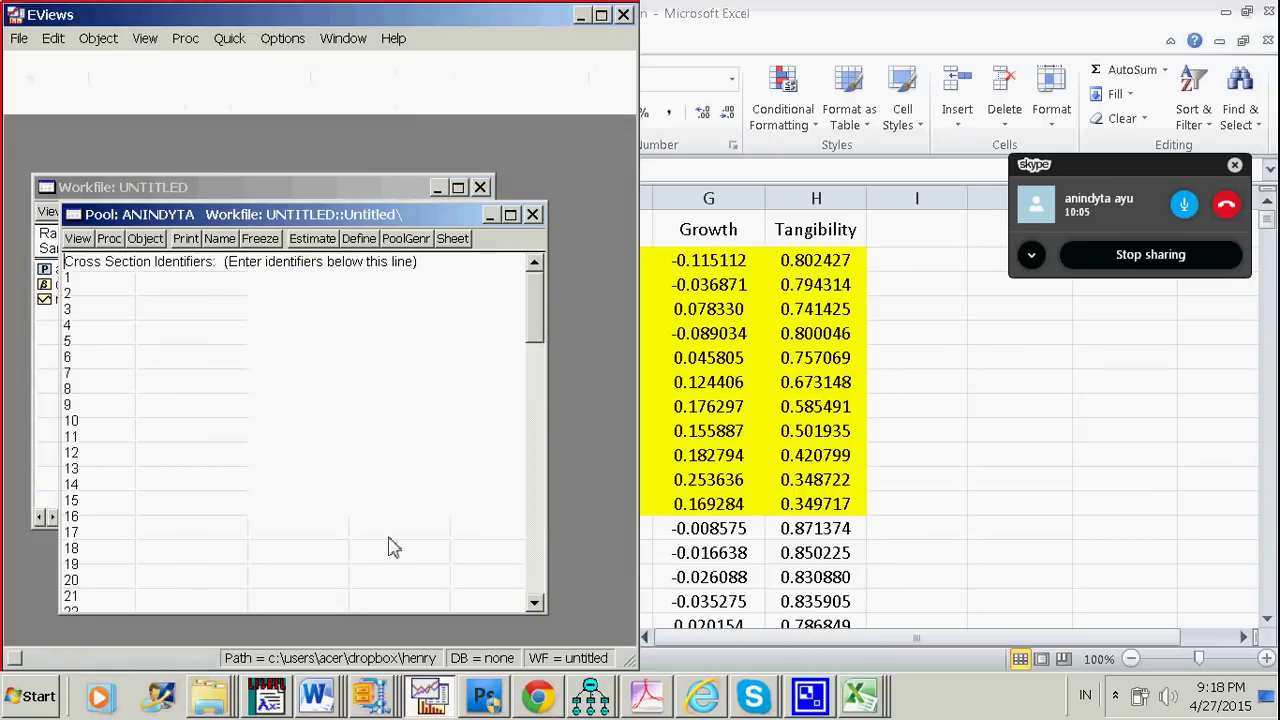
{"action": "left_click", "coordinate": [110, 240]}
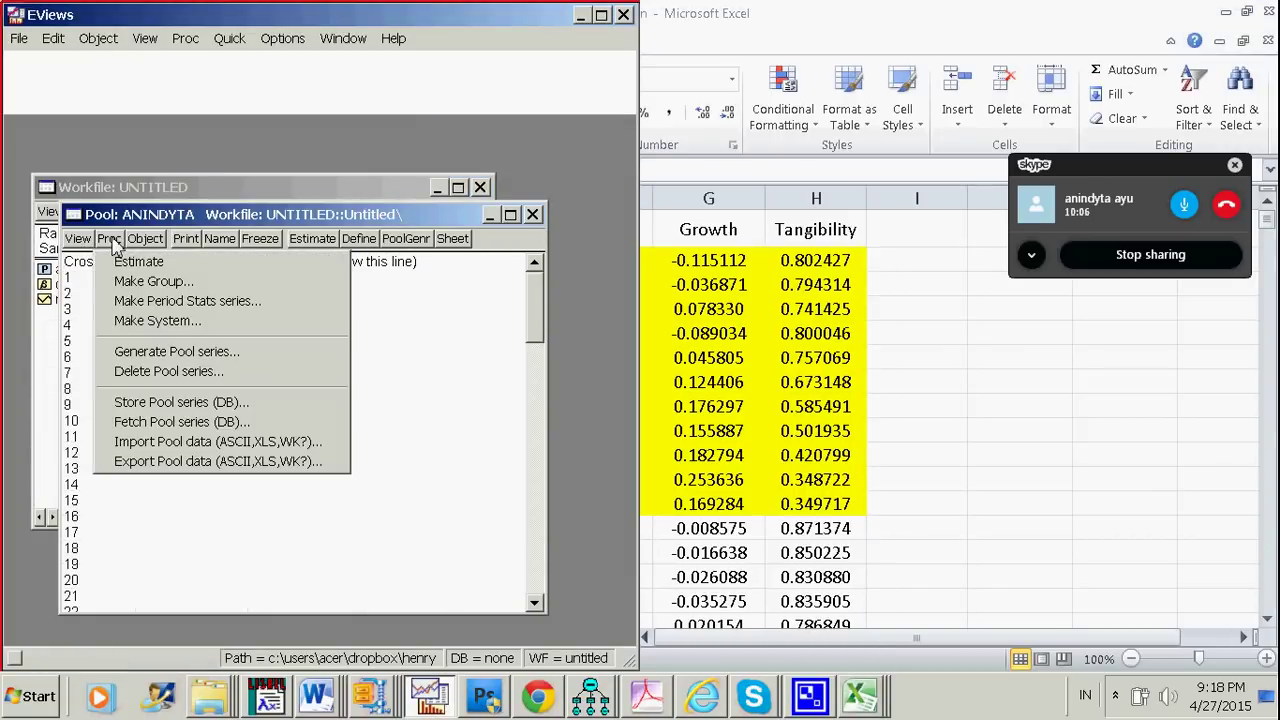
{"action": "left_click", "coordinate": [205, 448]}
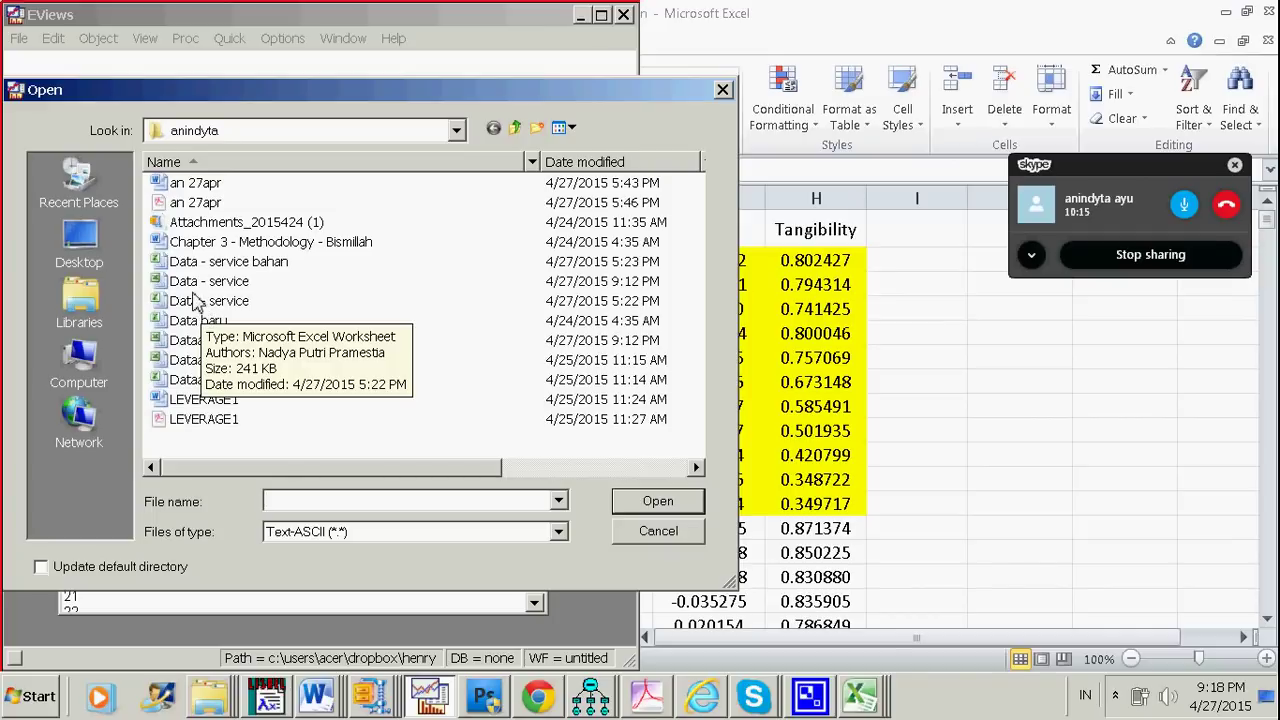
{"action": "right_click", "coordinate": [860, 700]}
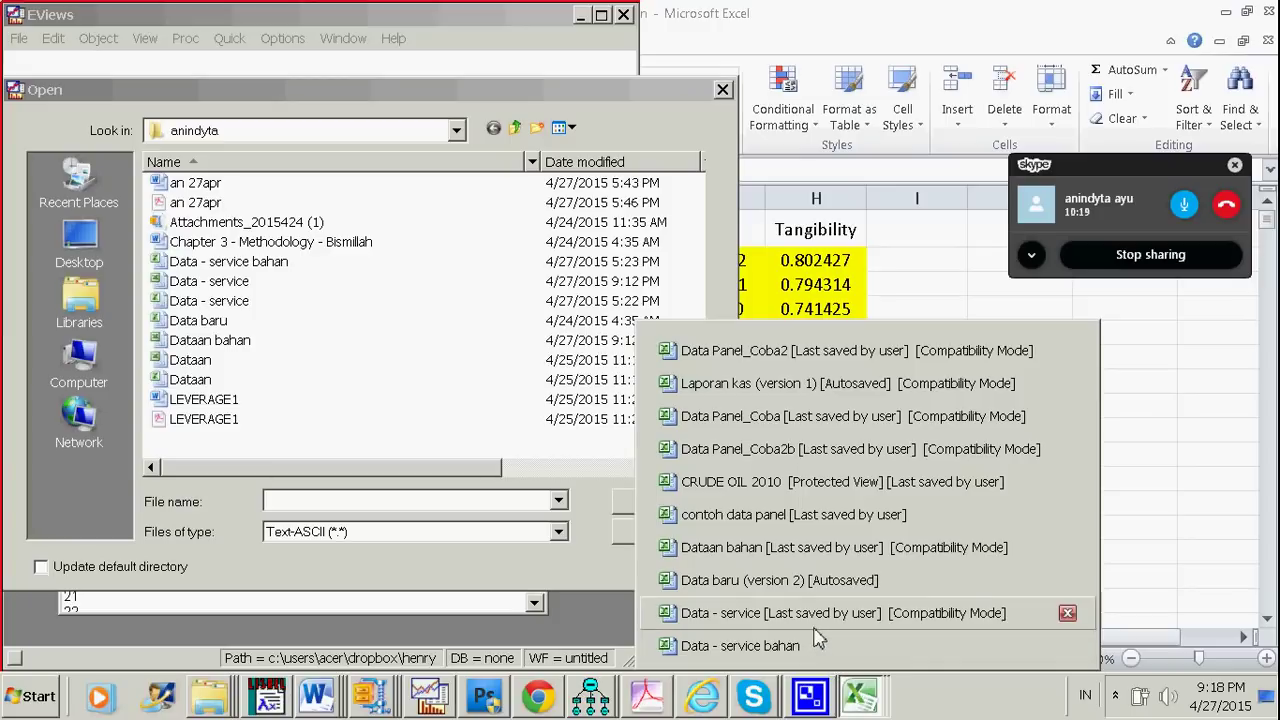
{"action": "left_click", "coordinate": [1066, 632]}
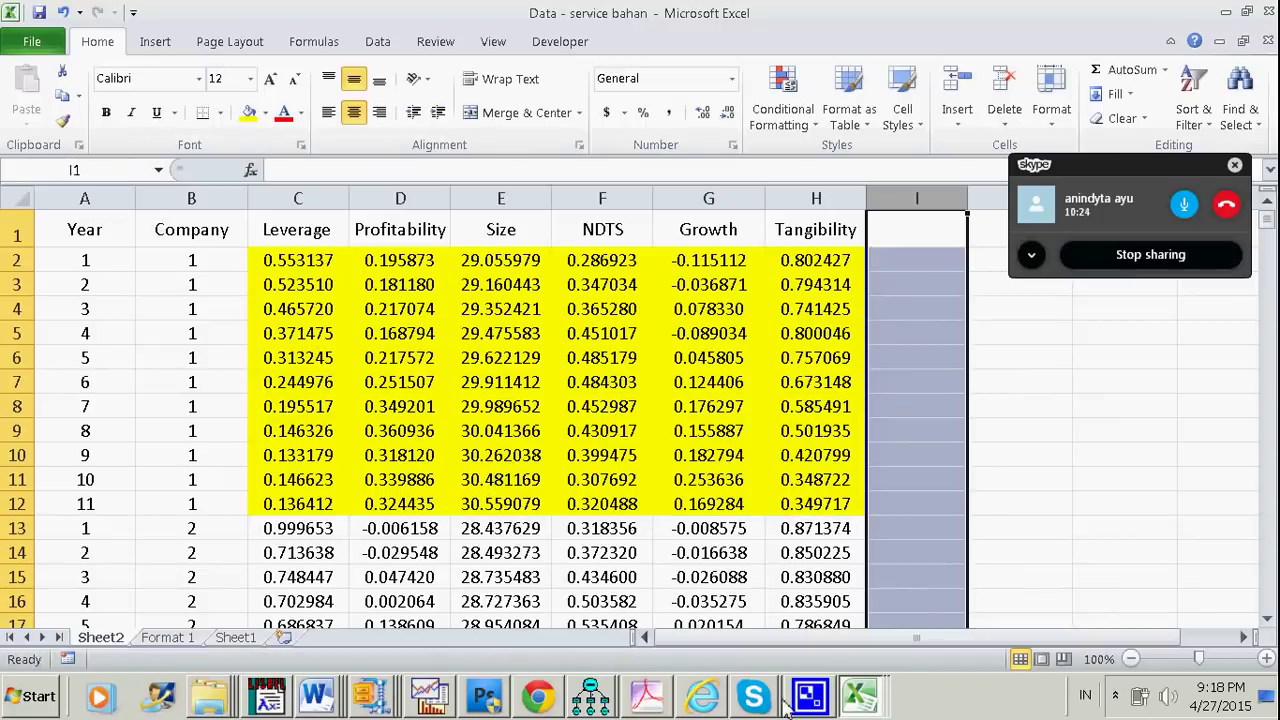
- Return to EViews, open the Data - service workbook for the pool import, and set the upper-left data cell to c2
{"action": "left_click", "coordinate": [428, 700]}
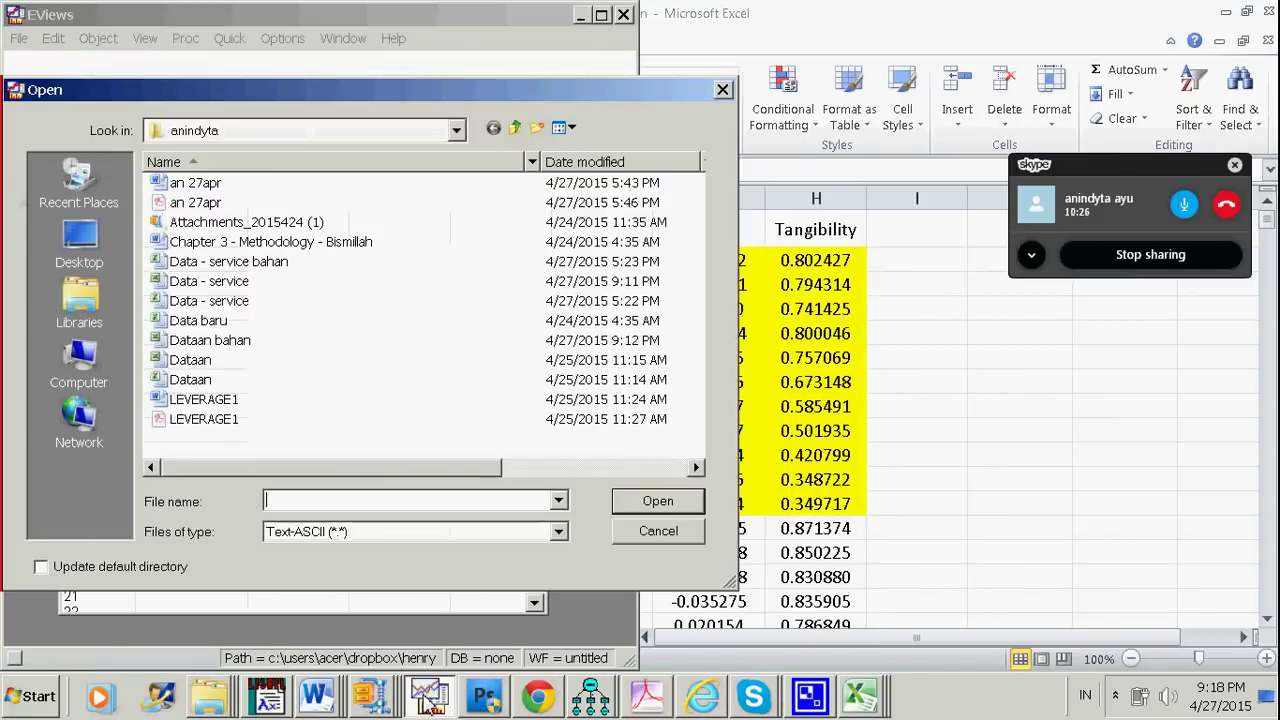
{"action": "double_click", "coordinate": [190, 288]}
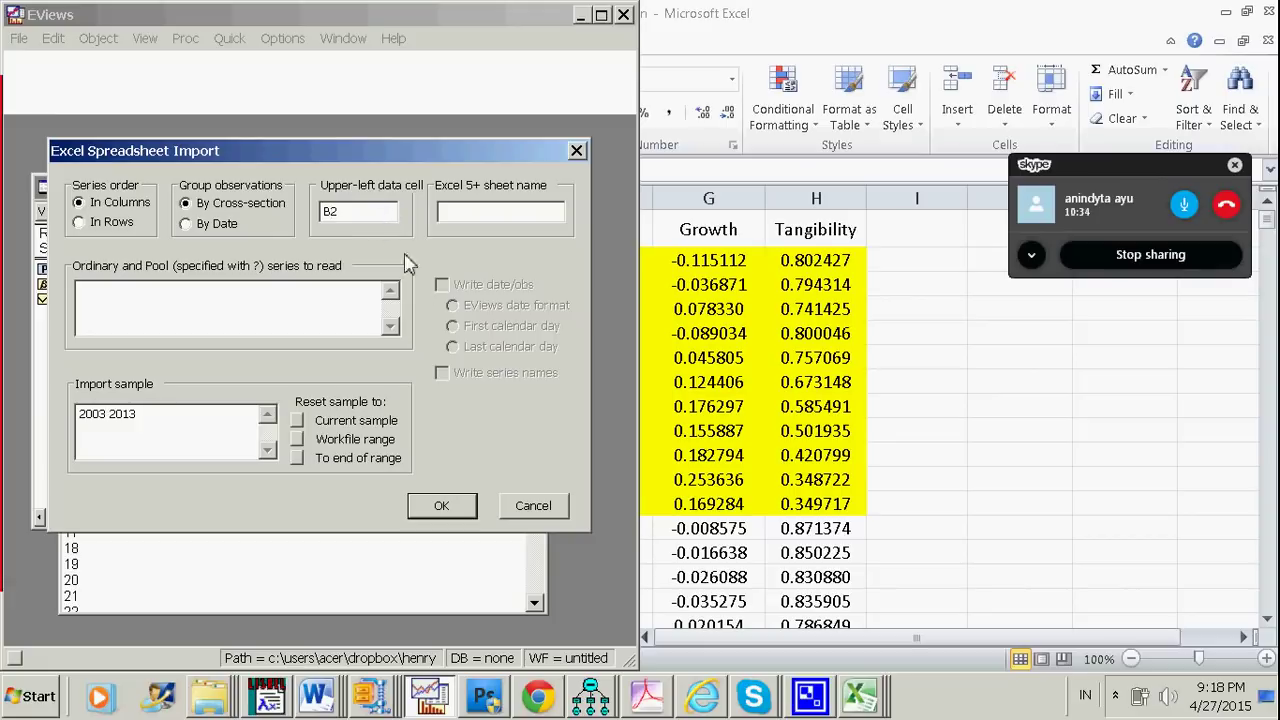
{"action": "key", "text": "BackSpace"}
{"action": "type", "text": "c"}
{"action": "left_click", "coordinate": [370, 214]}
- Copy the names Leverage?, Profitability?, Size?, NDTS?, Growth? and Tangibility? from Sheet1 into the series to read, and run the import
{"action": "left_click", "coordinate": [932, 600]}
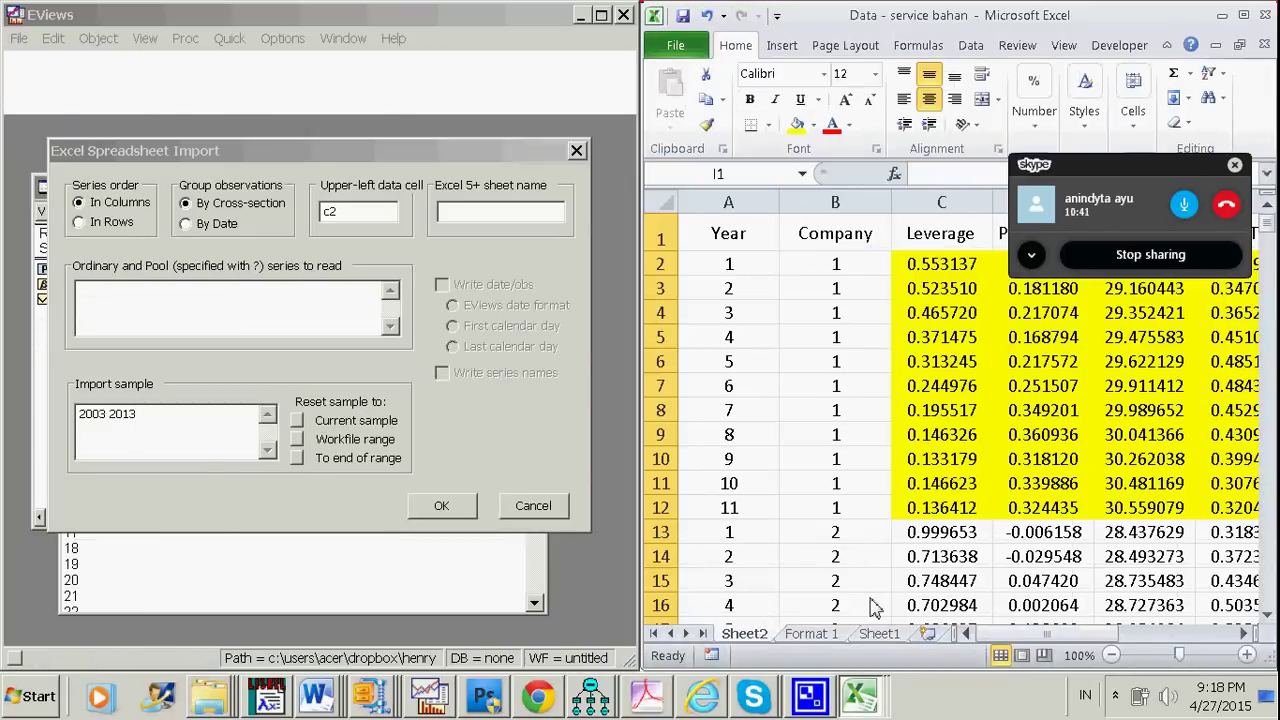
{"action": "left_click", "coordinate": [878, 634]}
{"action": "scroll", "coordinate": [925, 592], "scroll_direction": "up", "scroll_amount": 20}
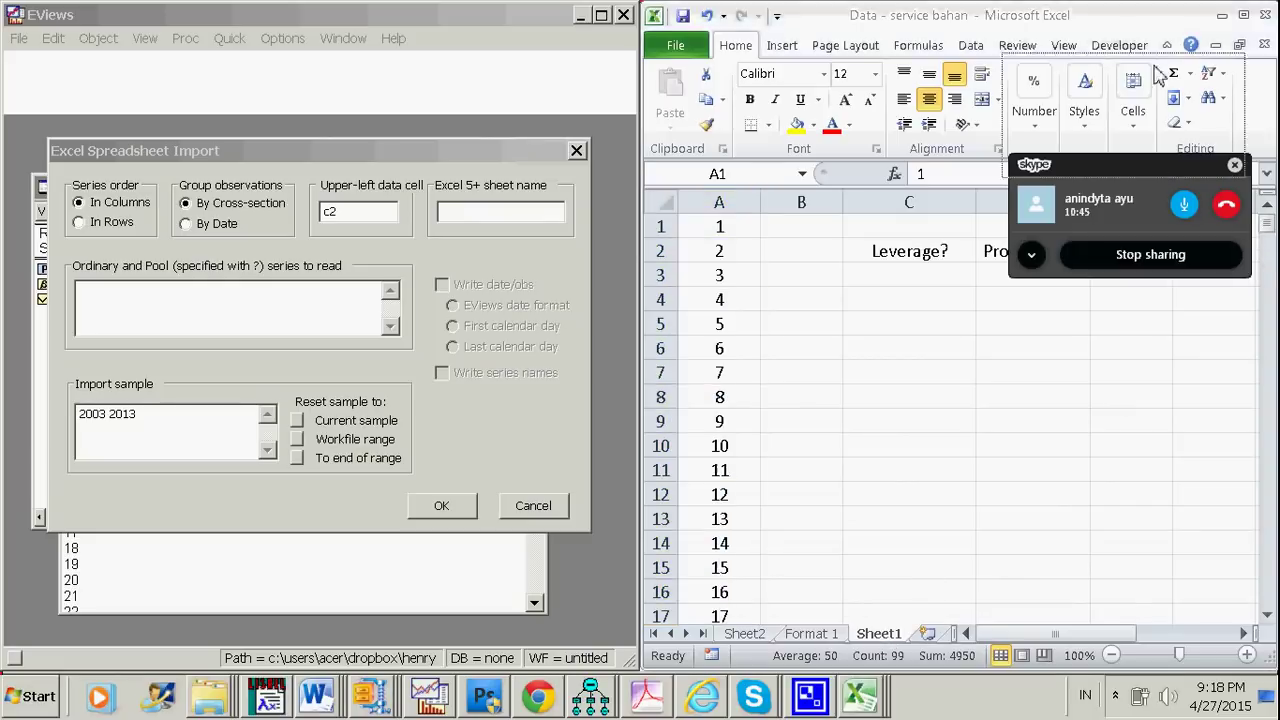
{"action": "left_click", "coordinate": [1108, 630]}
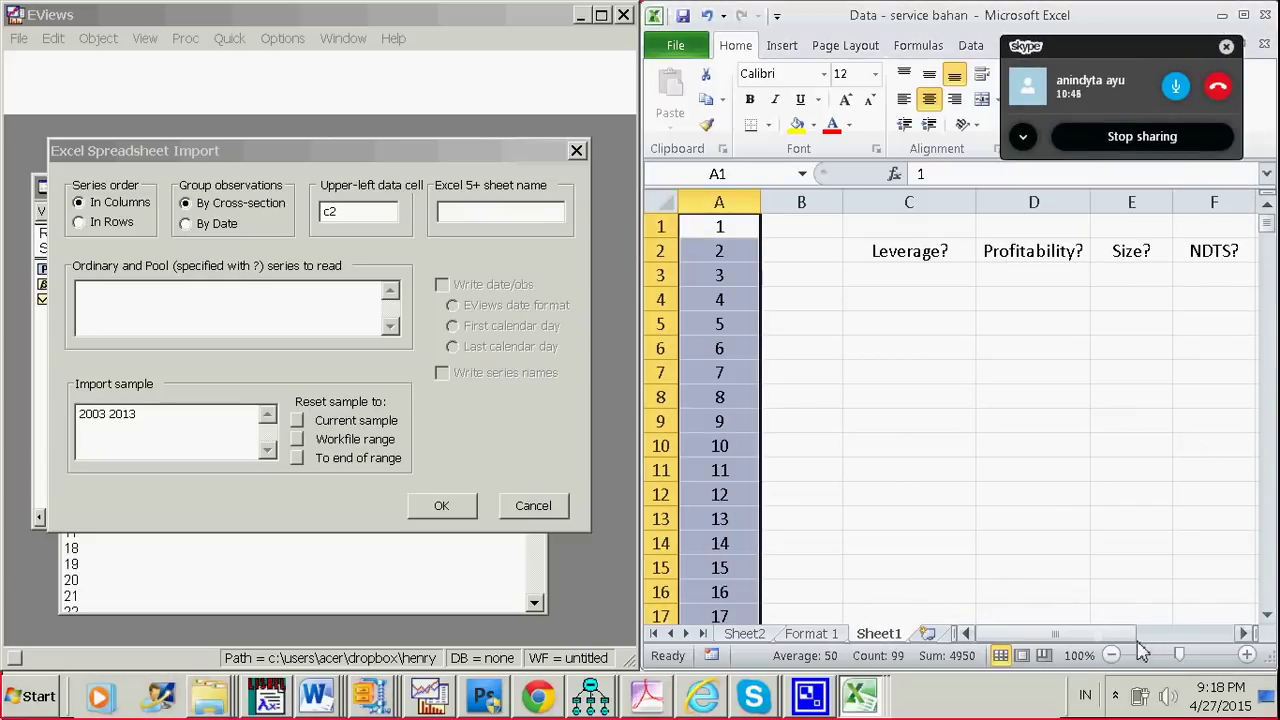
{"action": "left_click_drag", "start_coordinate": [1060, 634], "coordinate": [1095, 648]}
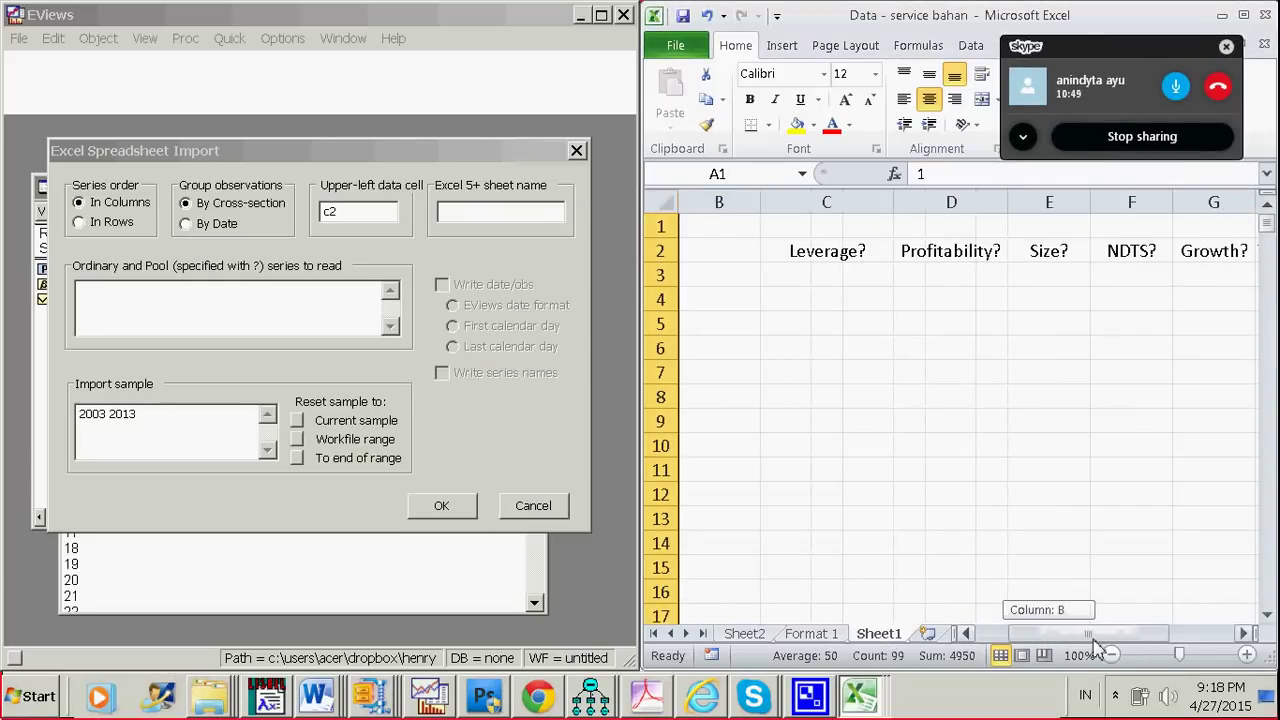
{"action": "left_click", "coordinate": [815, 262]}
{"action": "key", "text": "ctrl+shift+Right"}
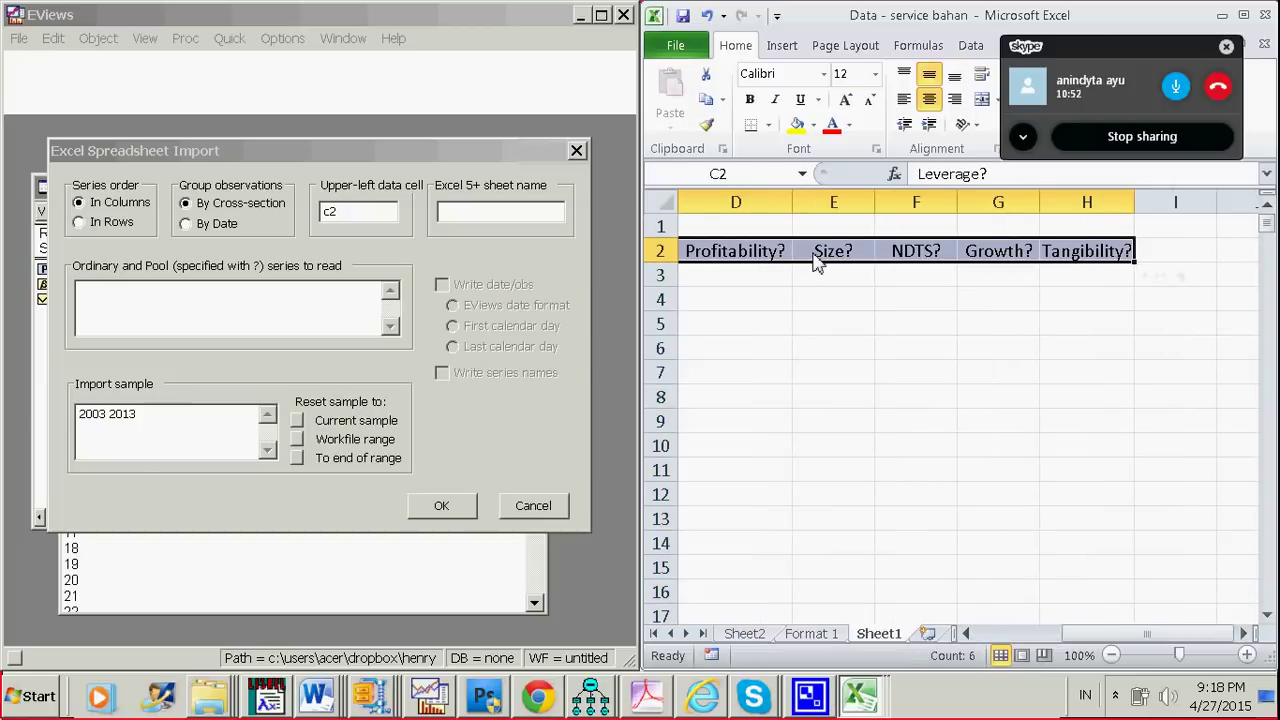
{"action": "key", "text": "ctrl+c"}
{"action": "left_click", "coordinate": [338, 322]}
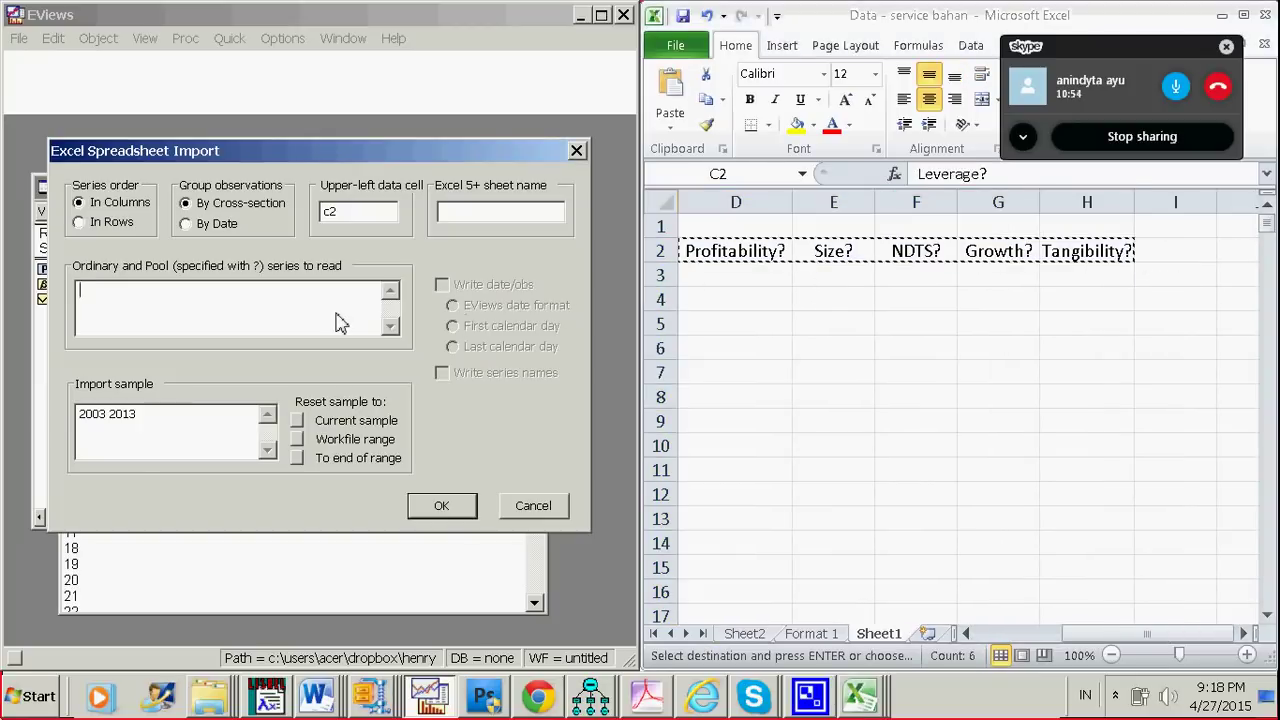
{"action": "key", "text": "ctrl+v"}
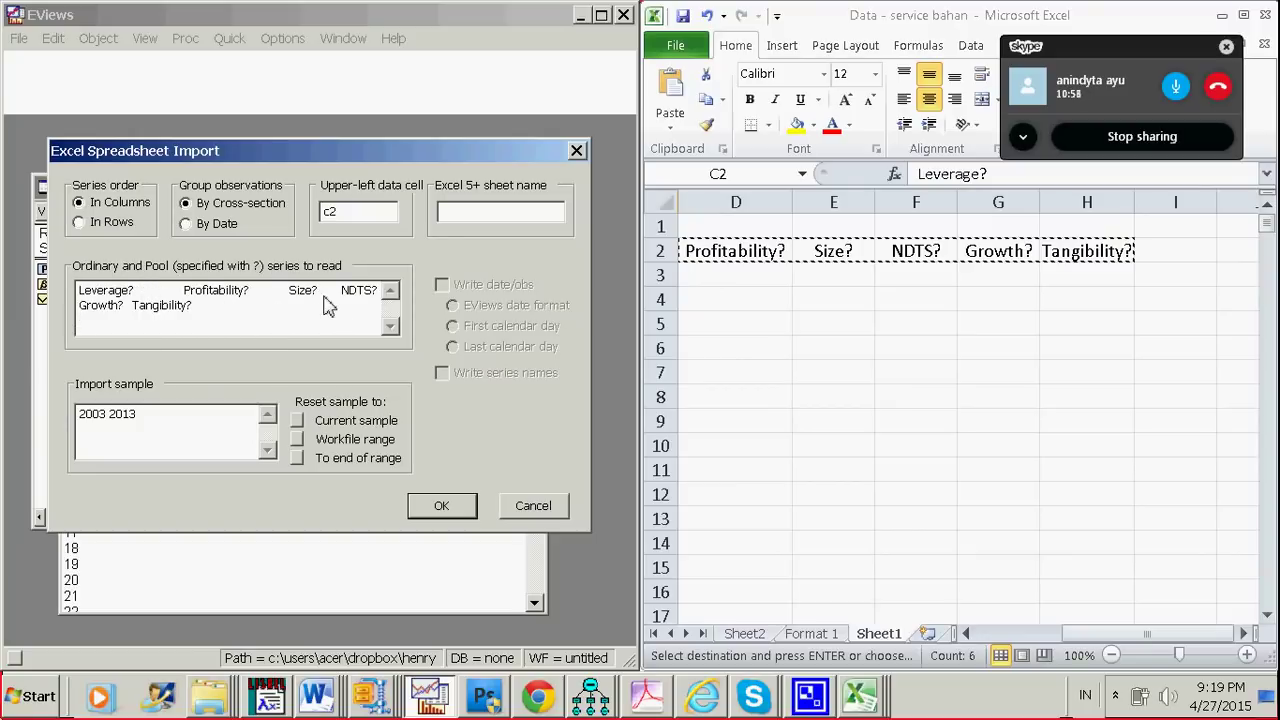
{"action": "left_click", "coordinate": [443, 506]}
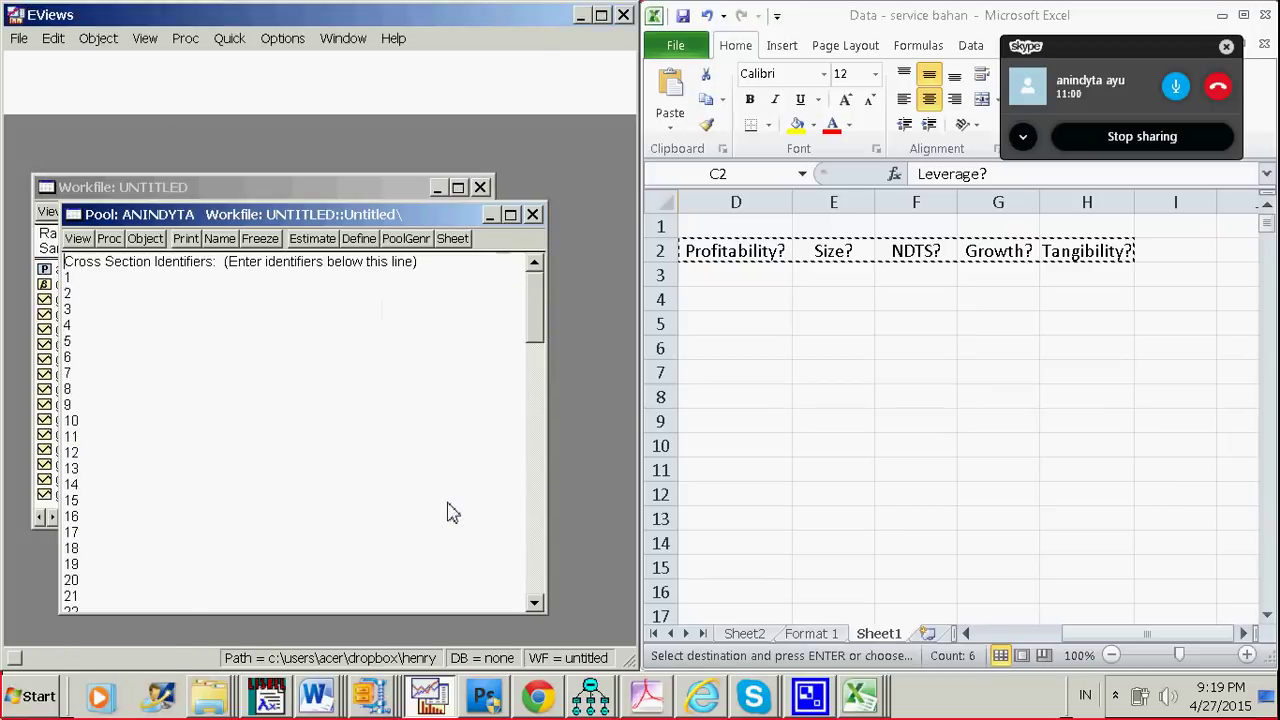
- Display the pool's stacked data spreadsheet for Leverage?, Profitability?, Size?, NDTS?, Growth? and Tangibility?
{"action": "left_click", "coordinate": [310, 190]}
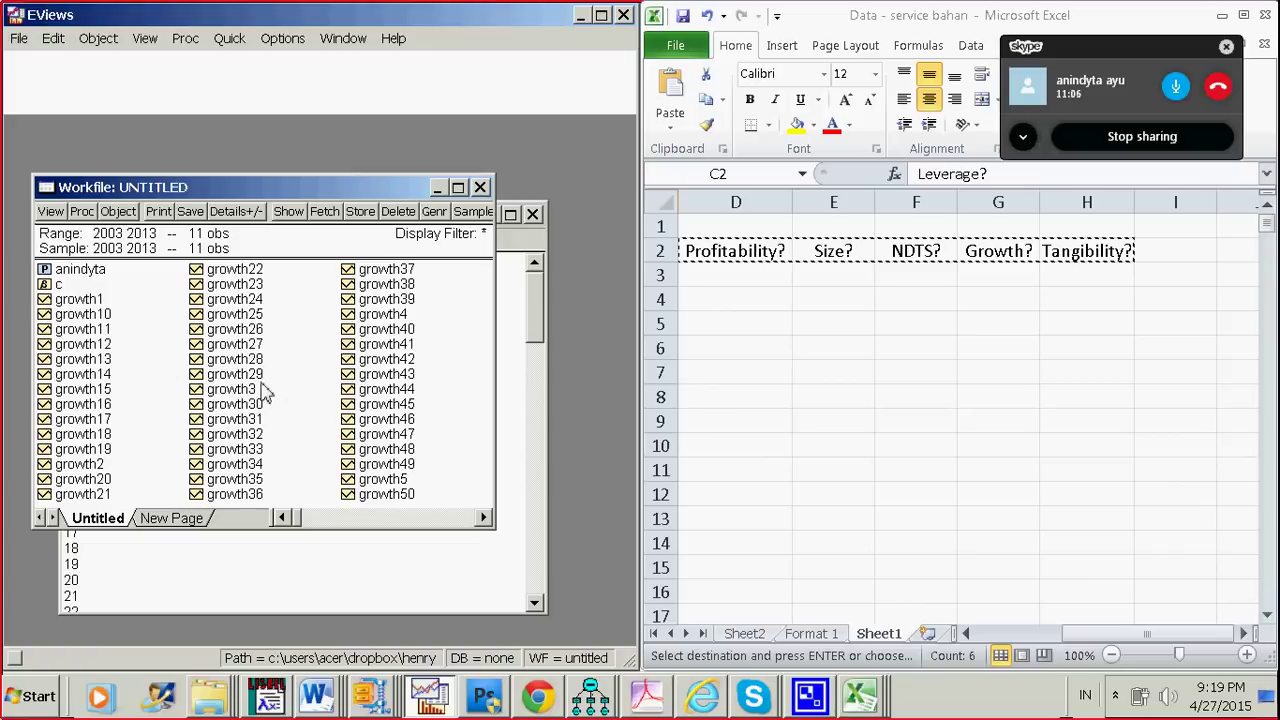
{"action": "double_click", "coordinate": [82, 270]}
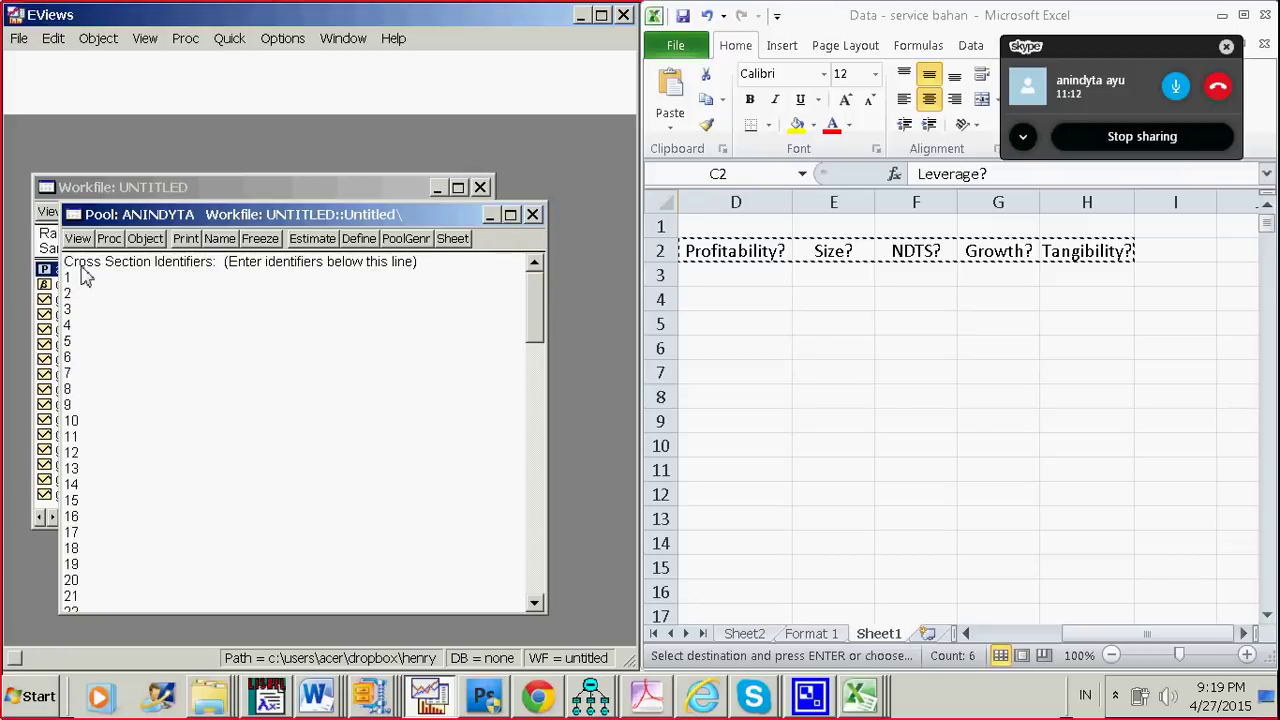
{"action": "left_click", "coordinate": [220, 190]}
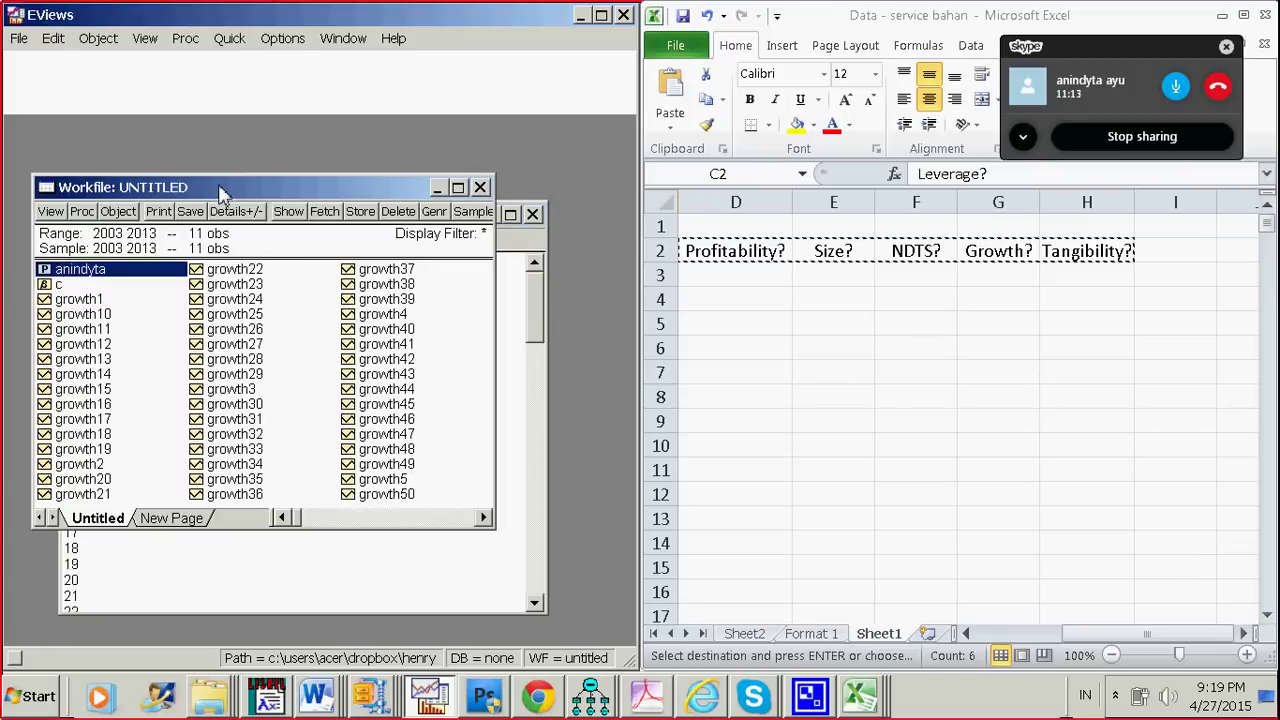
{"action": "double_click", "coordinate": [117, 274]}
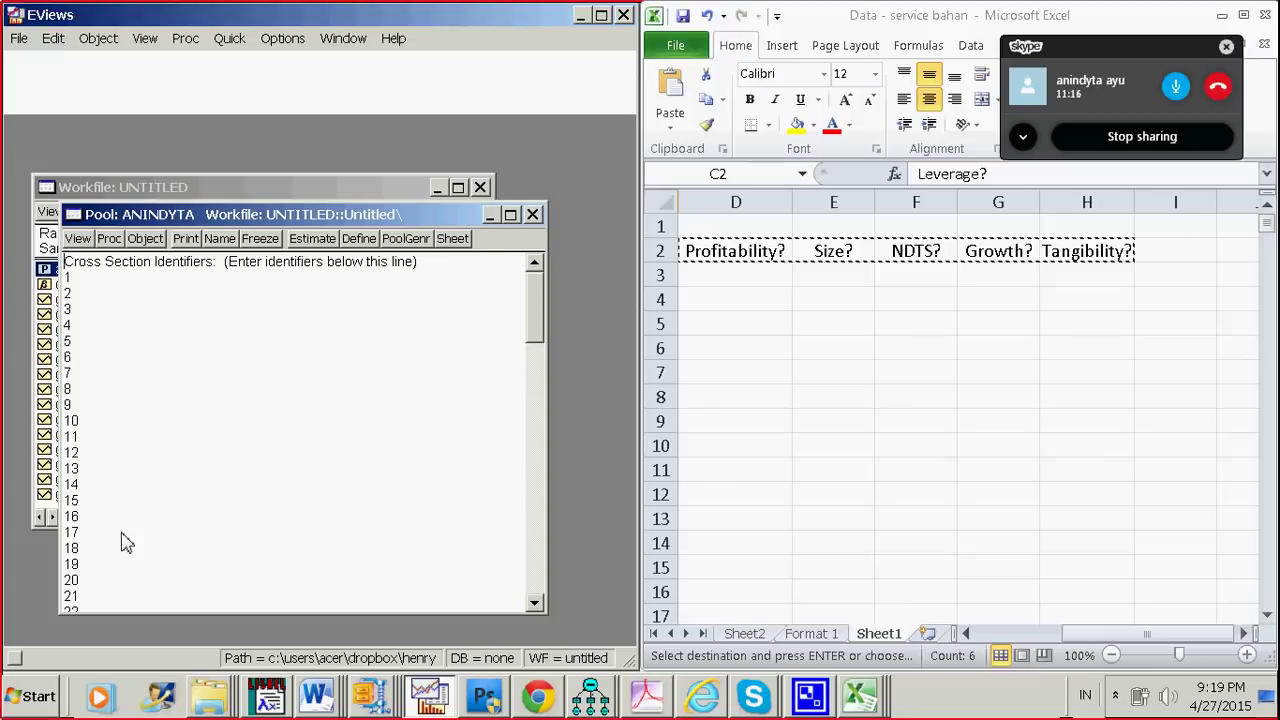
{"action": "left_click", "coordinate": [77, 240]}
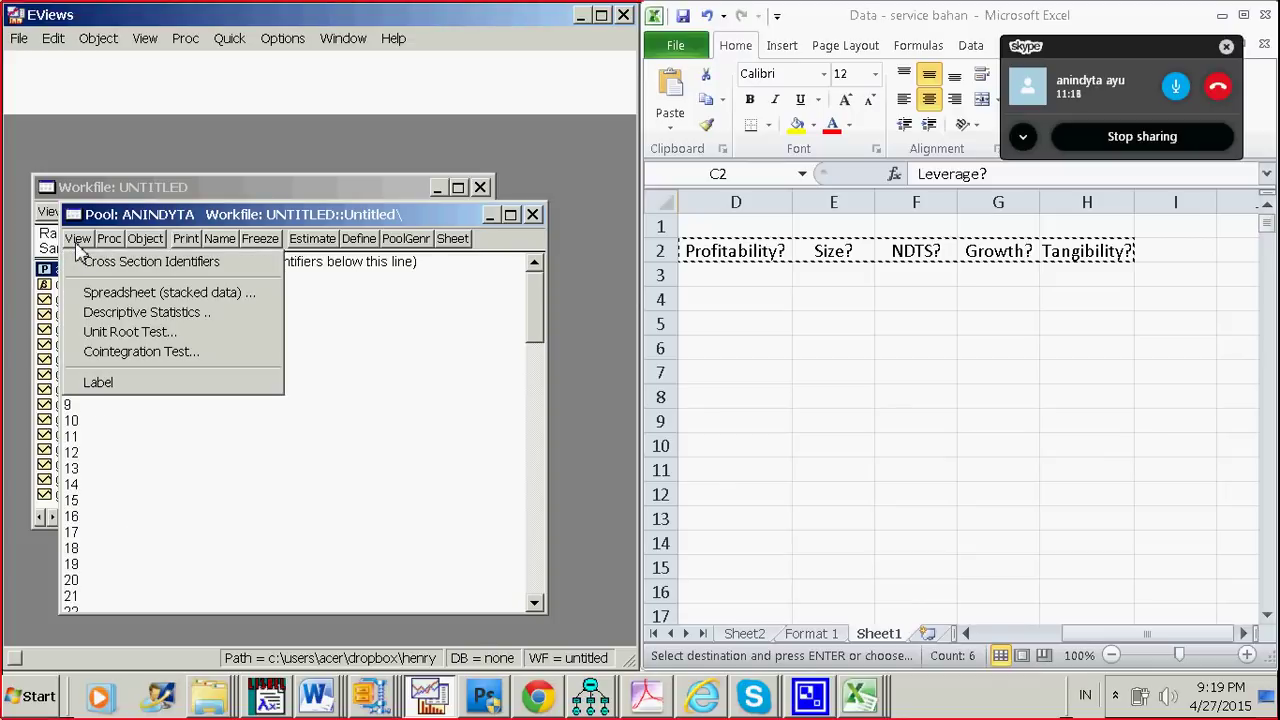
{"action": "left_click", "coordinate": [110, 297]}
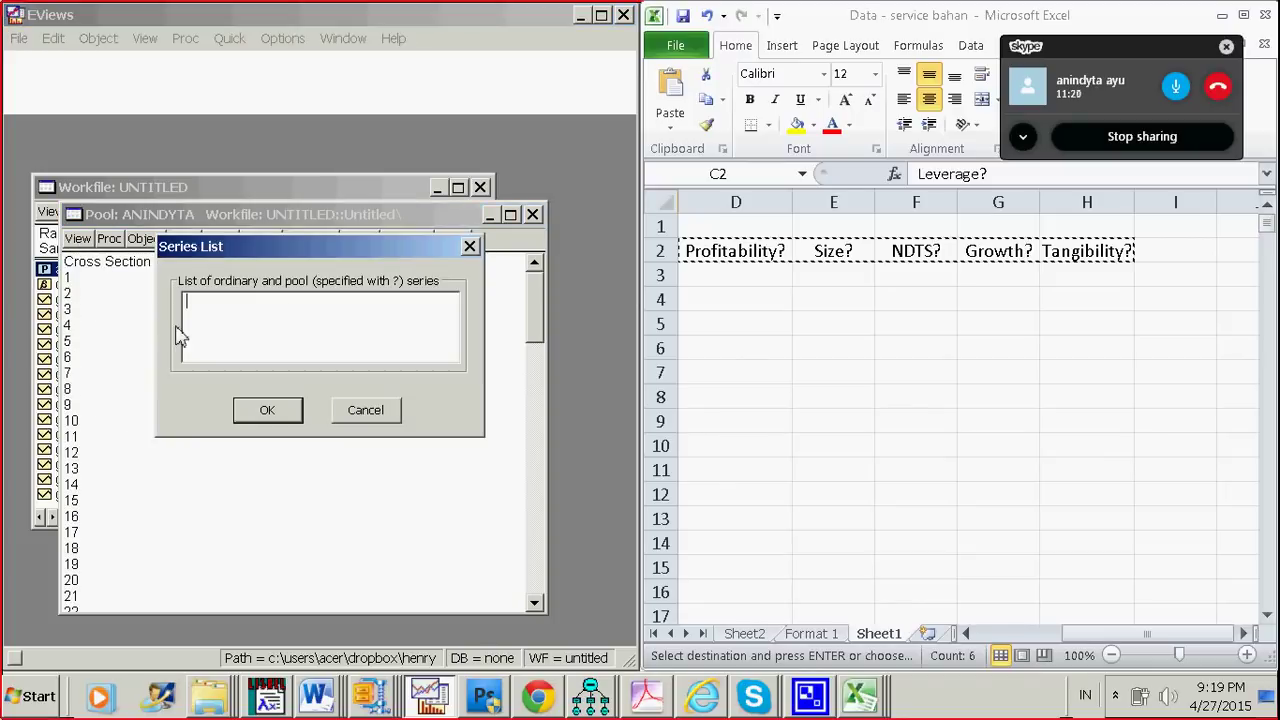
{"action": "key", "text": "ctrl+v"}
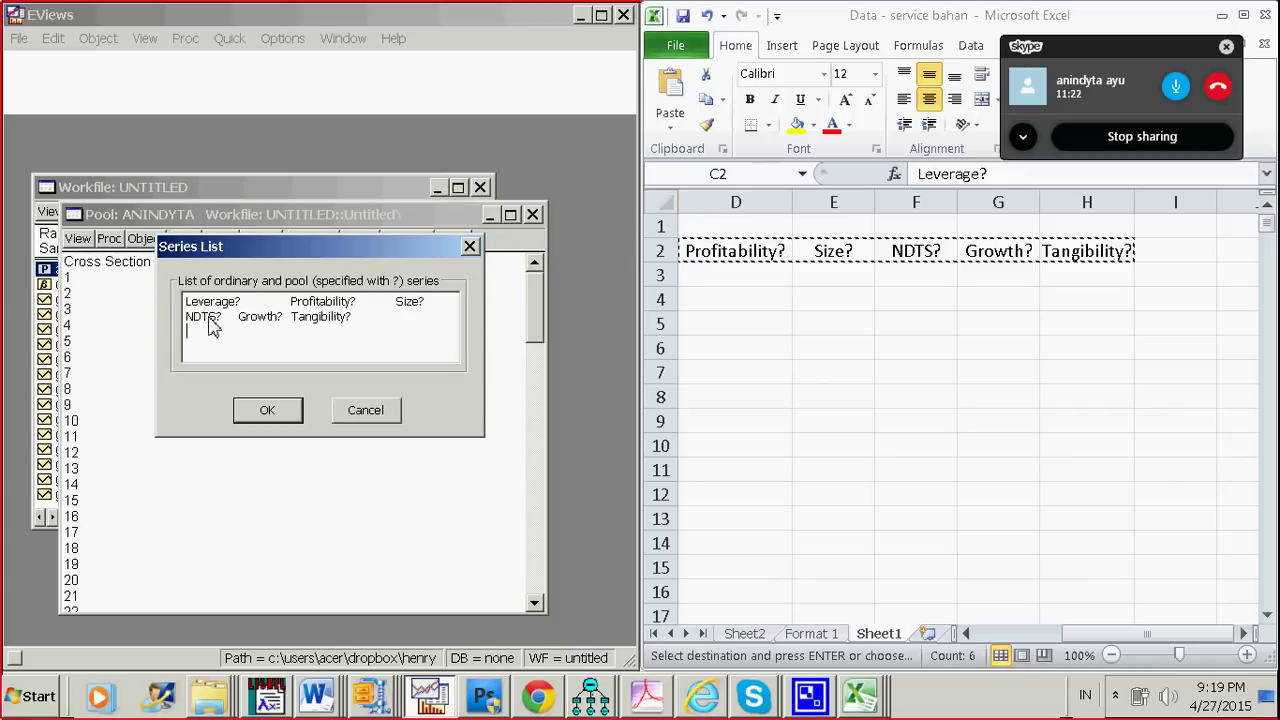
{"action": "left_click", "coordinate": [290, 410]}
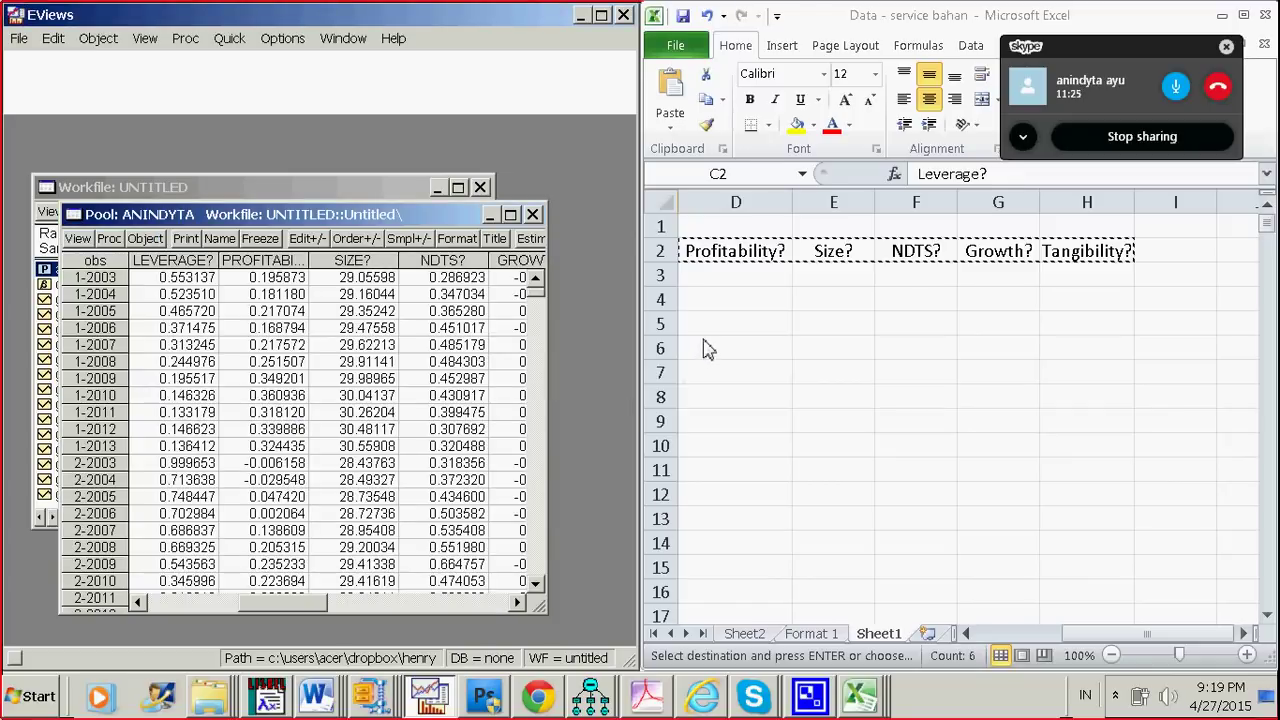
- Switch to Excel and compare the first company's values on Sheet2, starting at C2, with the first pool observations
{"action": "left_click", "coordinate": [750, 648]}
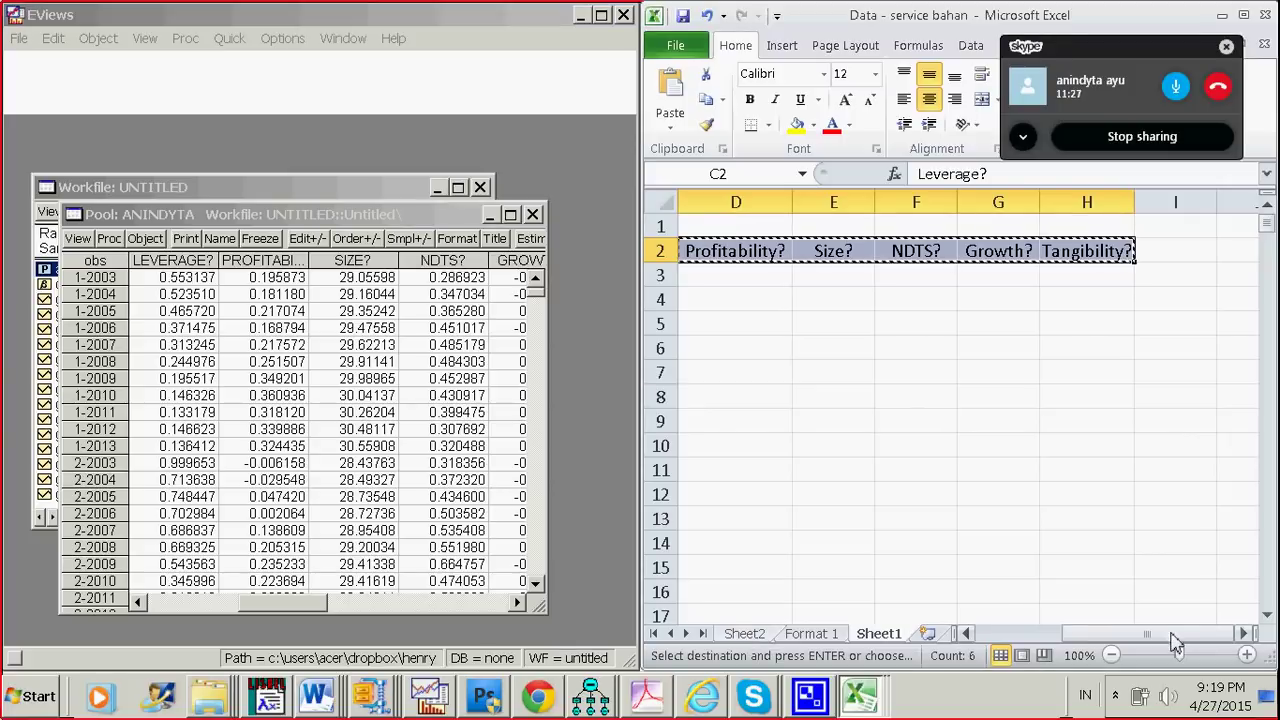
{"action": "left_click", "coordinate": [1055, 634]}
{"action": "left_click", "coordinate": [747, 636]}
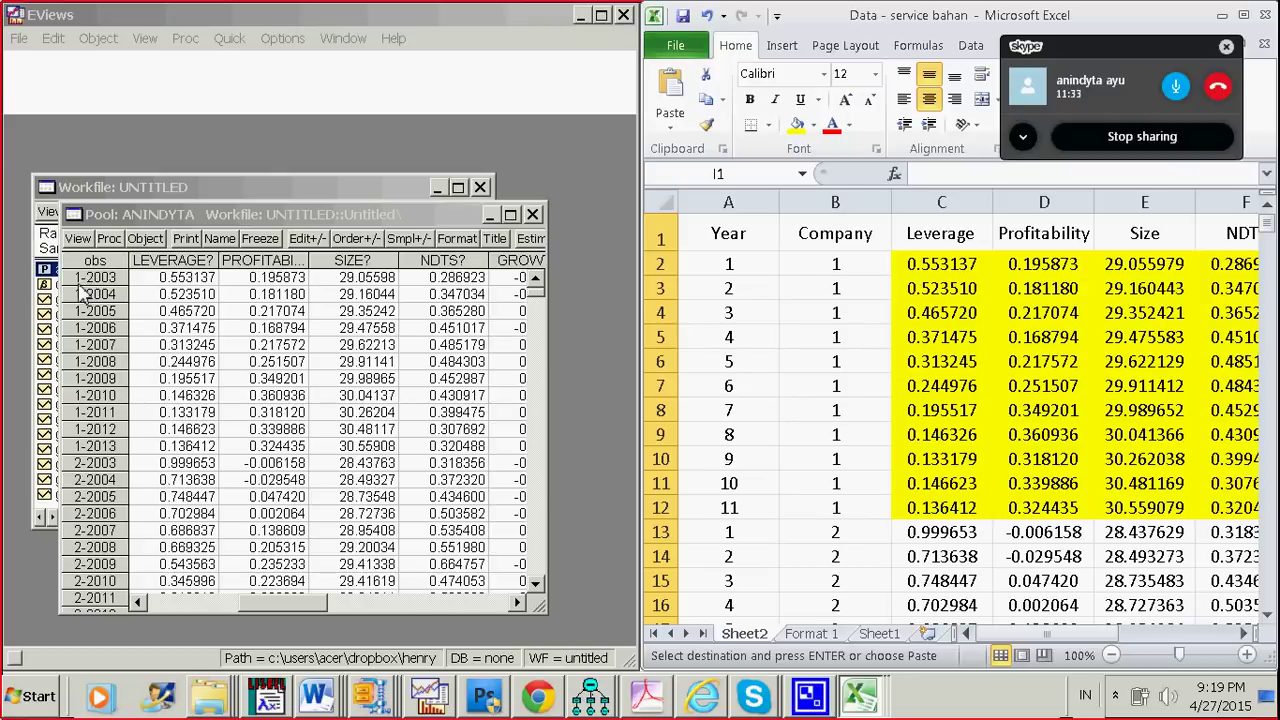
{"action": "left_click", "coordinate": [926, 268]}
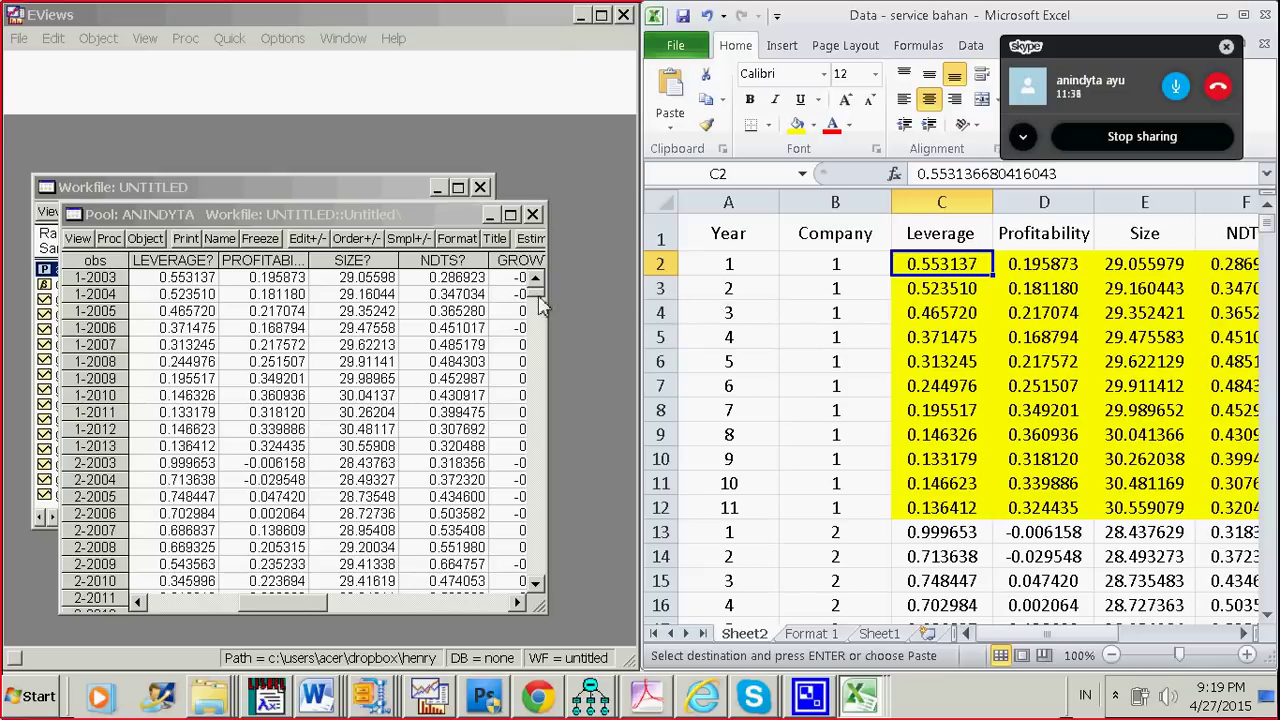
- Compare company 99's last pool observations, from Leverage? through Tangibility?, with row 1090 of Sheet2
{"action": "left_click_drag", "start_coordinate": [536, 292], "coordinate": [537, 580]}
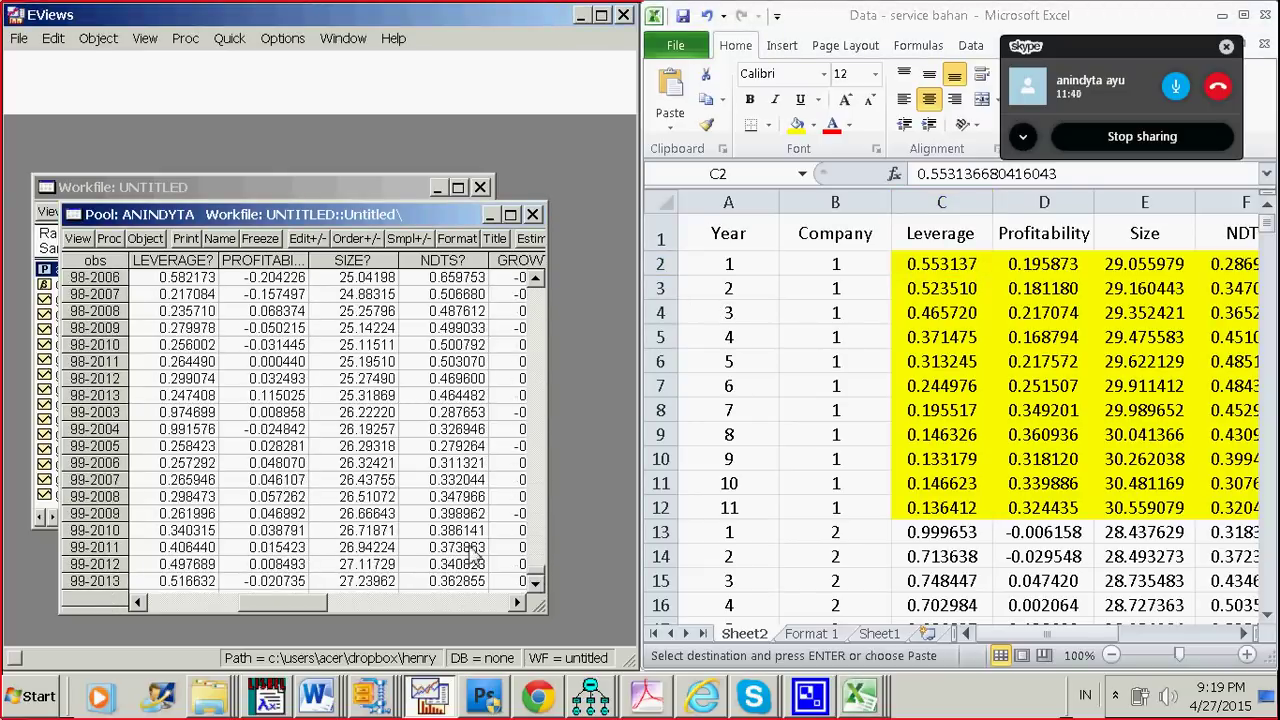
{"action": "left_click", "coordinate": [1269, 240]}
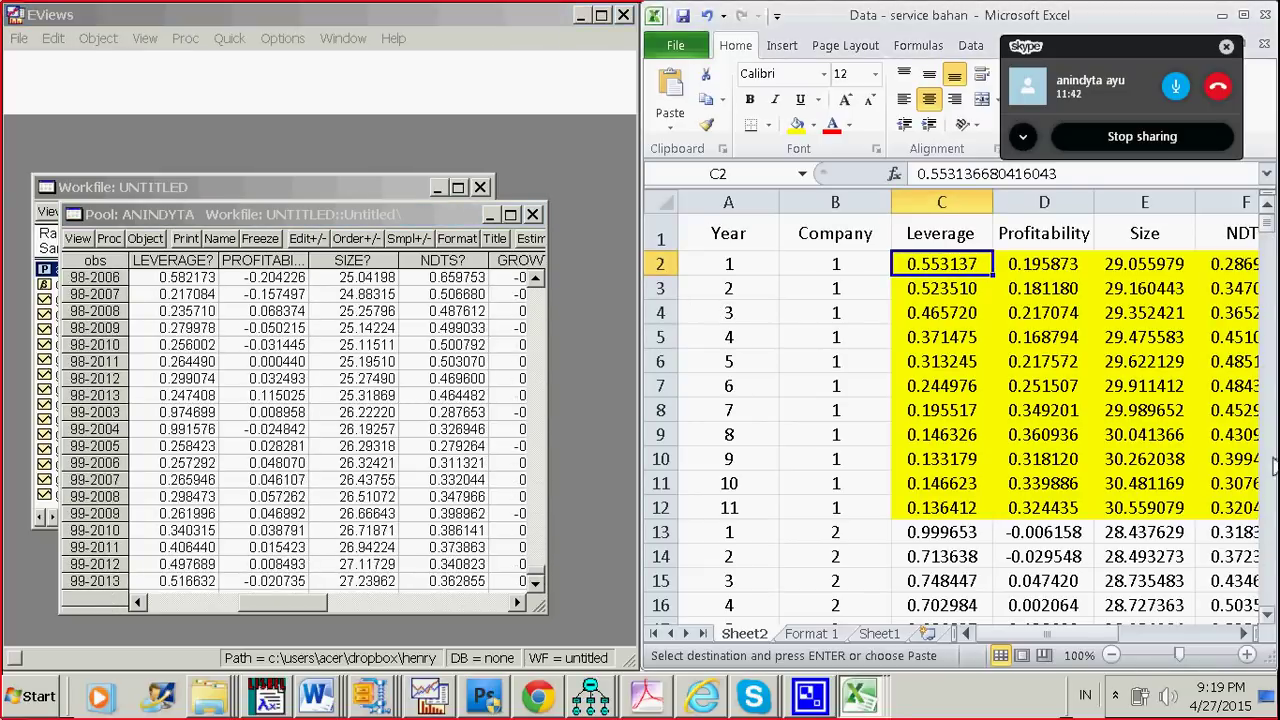
{"action": "left_click_drag", "start_coordinate": [1269, 233], "coordinate": [1268, 596]}
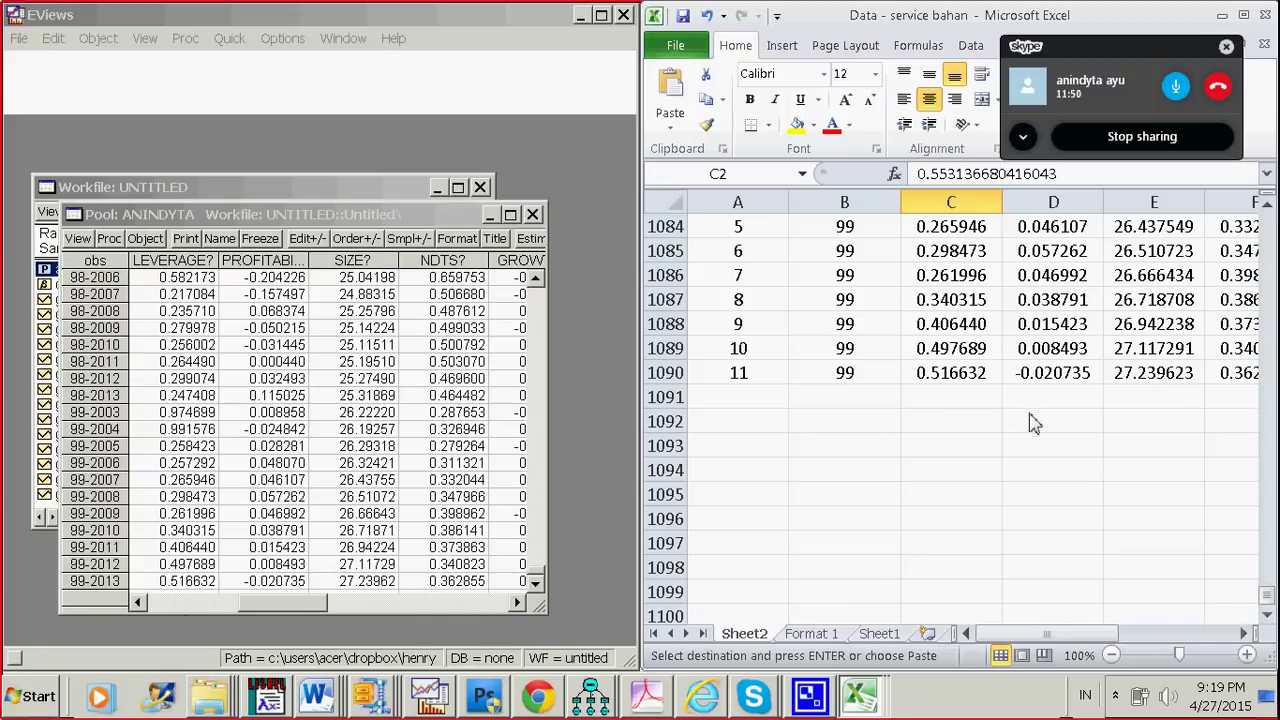
{"action": "left_click", "coordinate": [944, 381]}
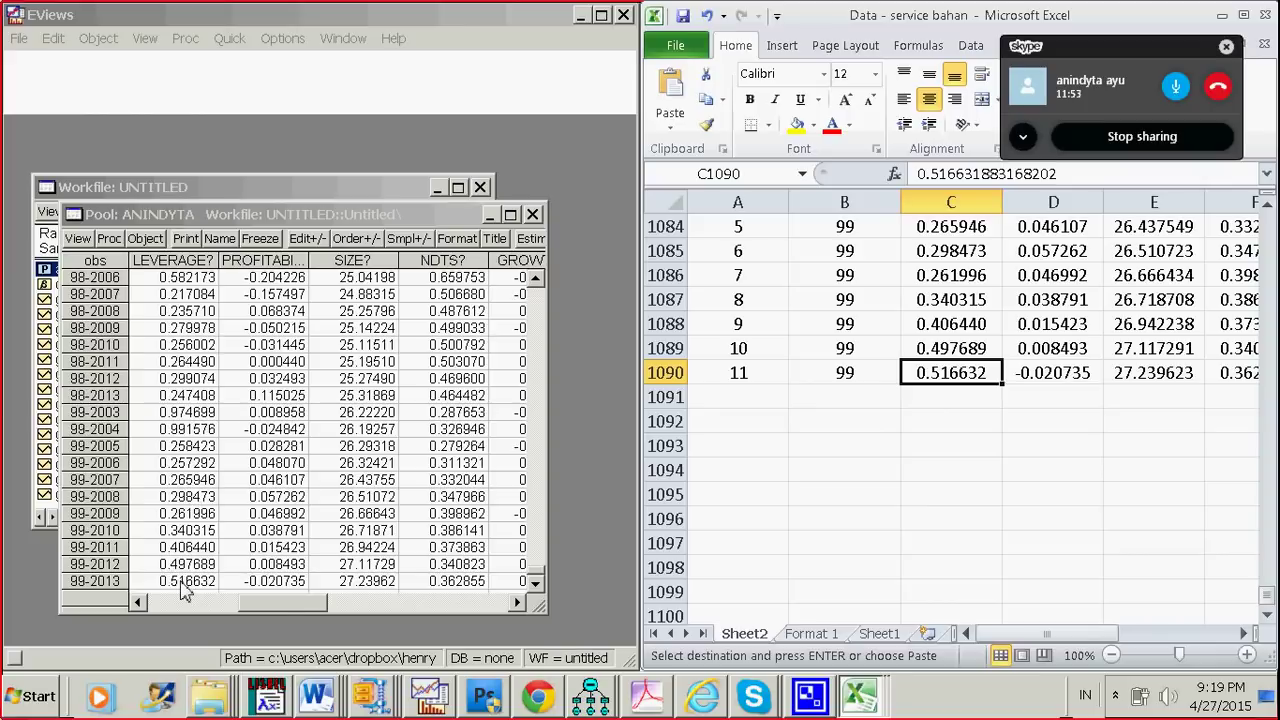
{"action": "left_click_drag", "start_coordinate": [286, 603], "coordinate": [474, 630]}
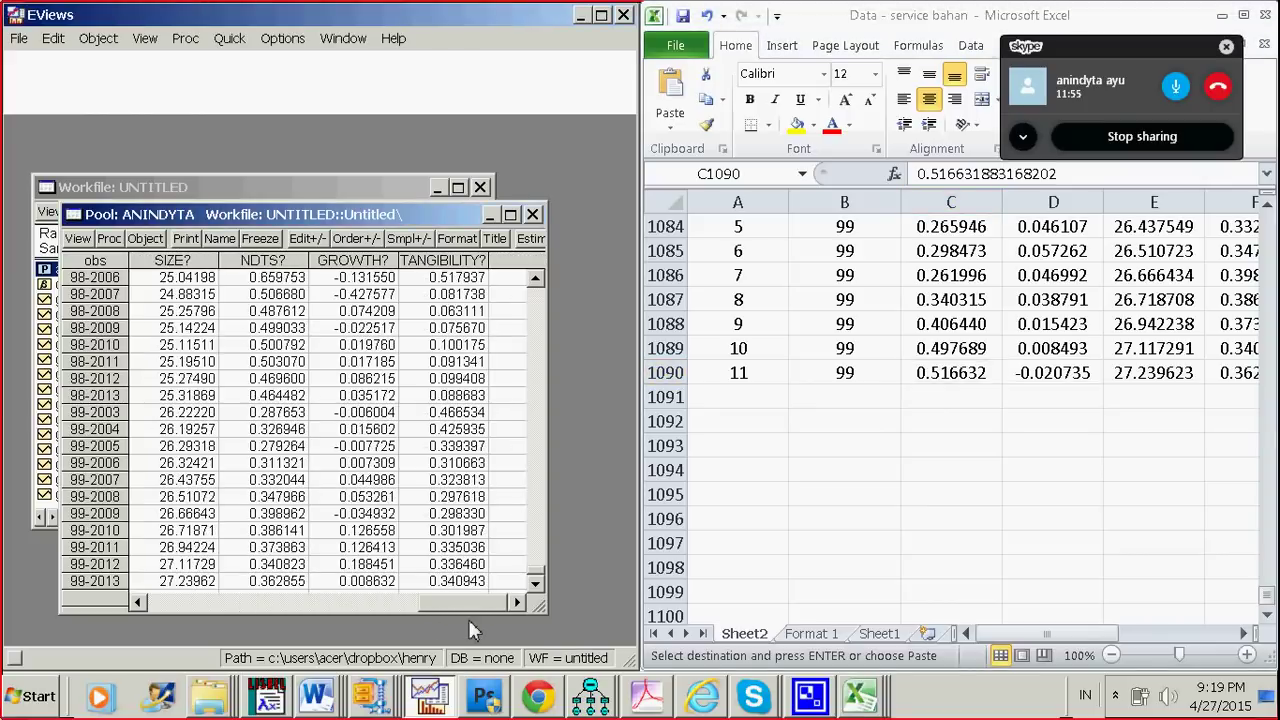
{"action": "left_click", "coordinate": [1005, 638]}
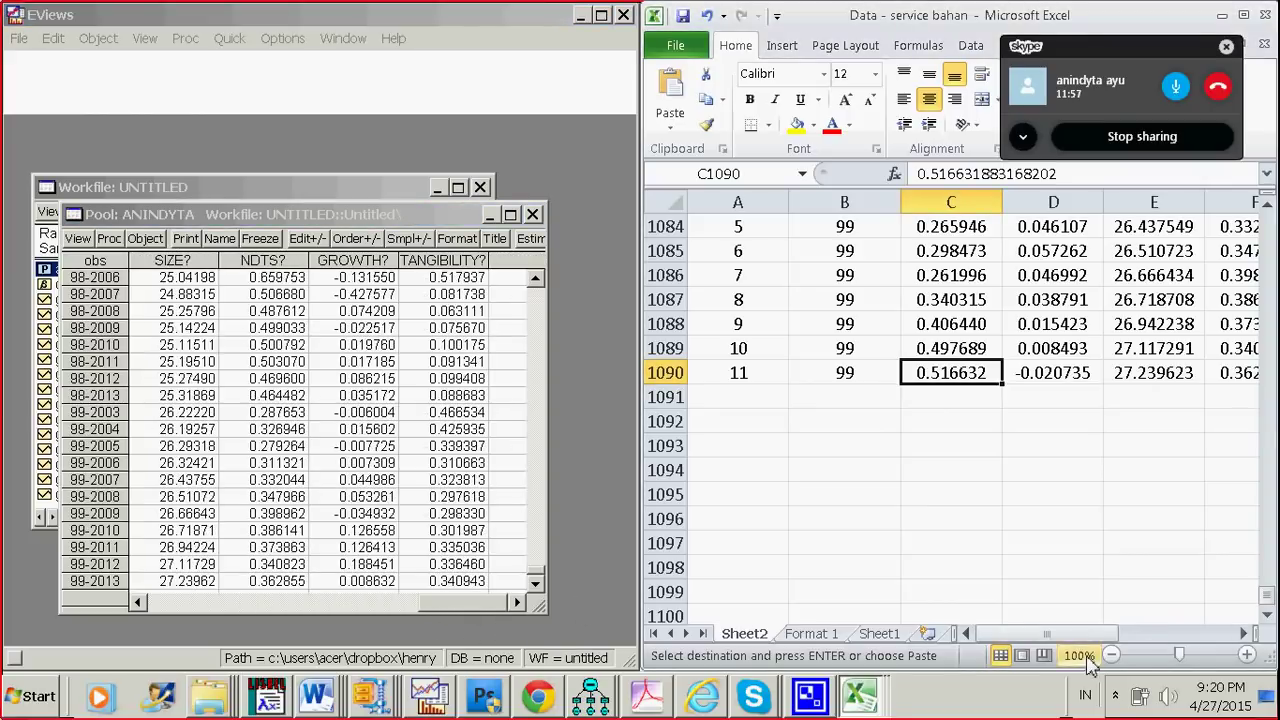
{"action": "left_click_drag", "start_coordinate": [1060, 636], "coordinate": [1190, 636]}
{"action": "left_click", "coordinate": [1088, 380]}
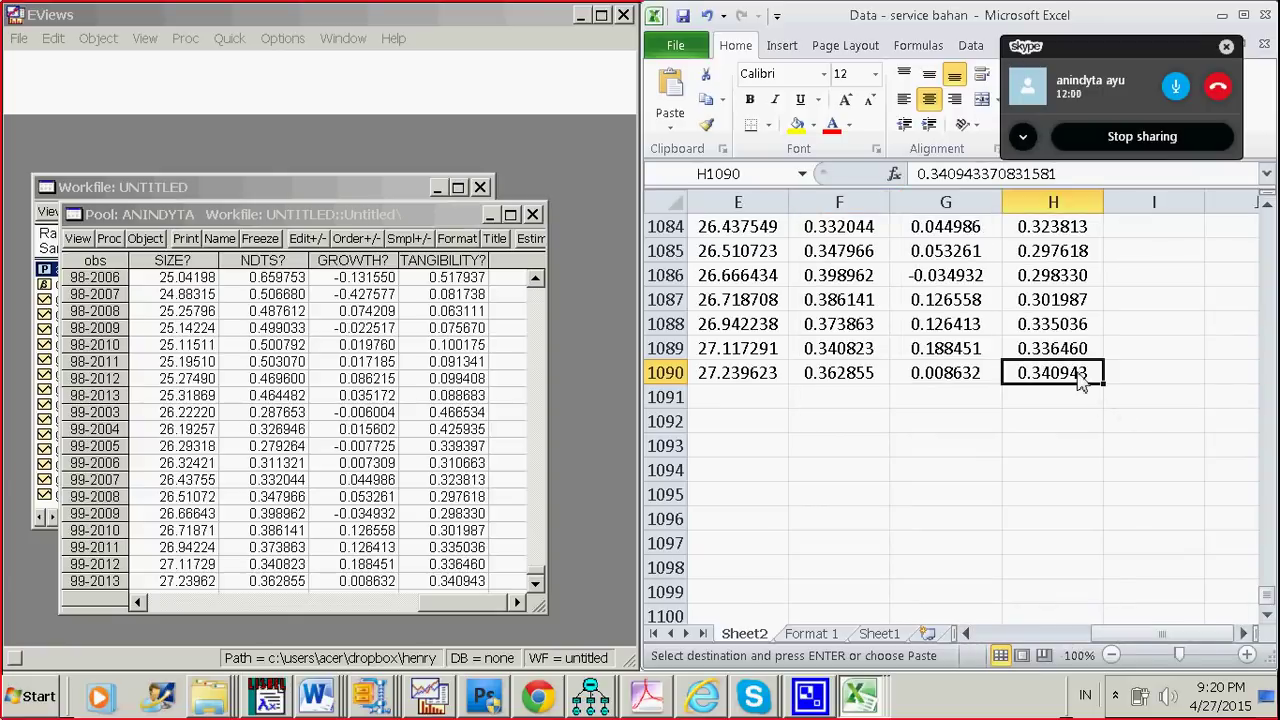
- Return to EViews and enlarge both the pool spreadsheet and the program window to fill the screen
{"action": "left_click", "coordinate": [510, 214]}
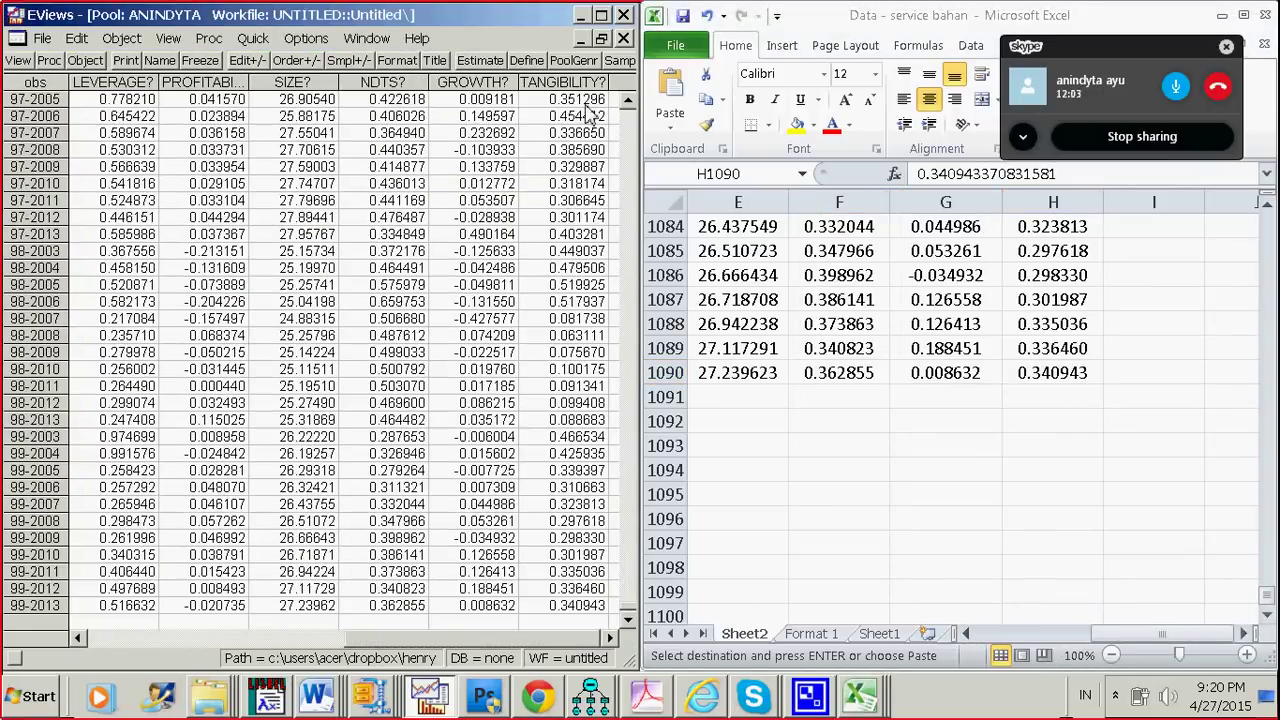
{"action": "left_click", "coordinate": [601, 38]}
{"action": "left_click", "coordinate": [601, 15]}
{"action": "left_click", "coordinate": [507, 211]}
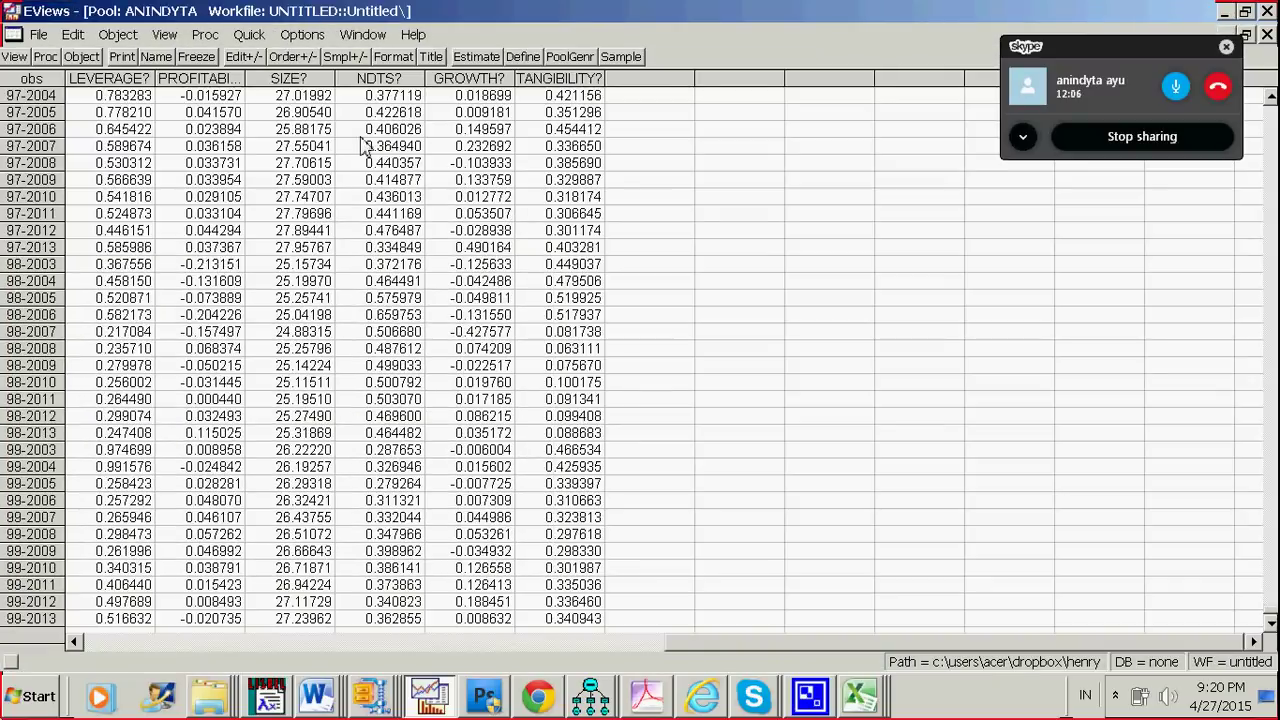
- Save the workfile as data an in EViews Workfile format with single precision series storage
{"action": "left_click", "coordinate": [39, 35]}
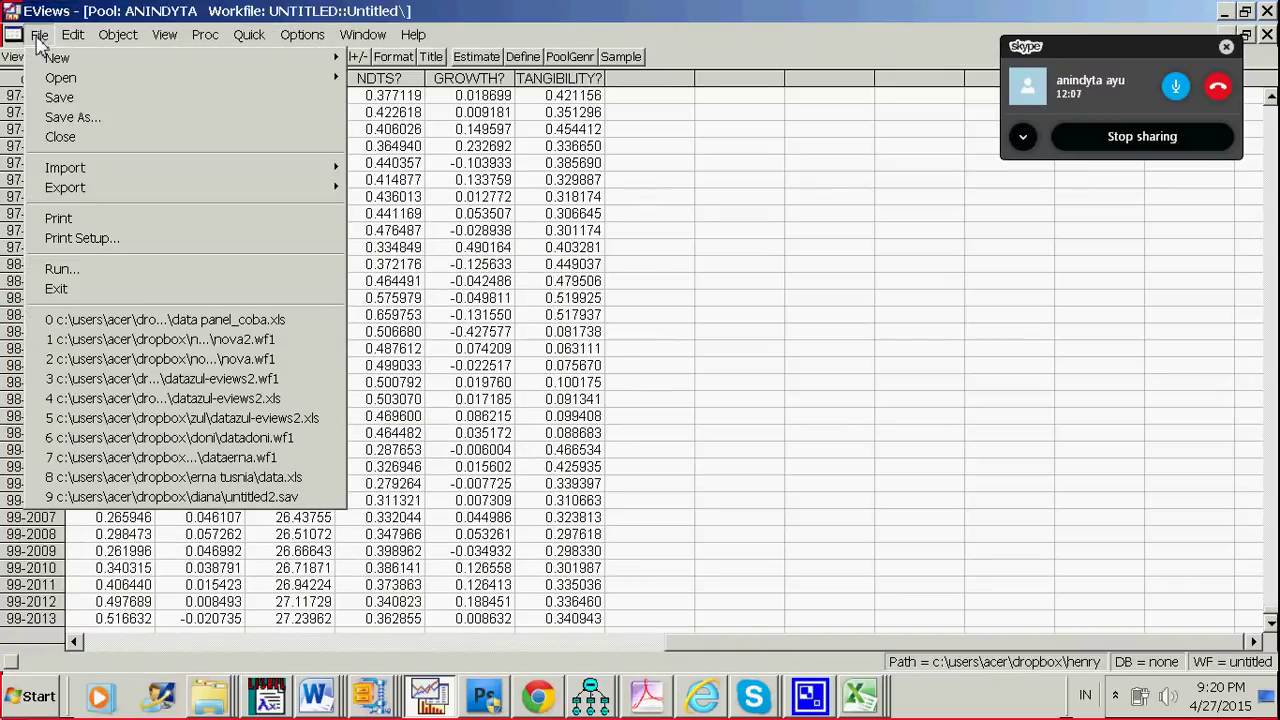
{"action": "left_click", "coordinate": [121, 119]}
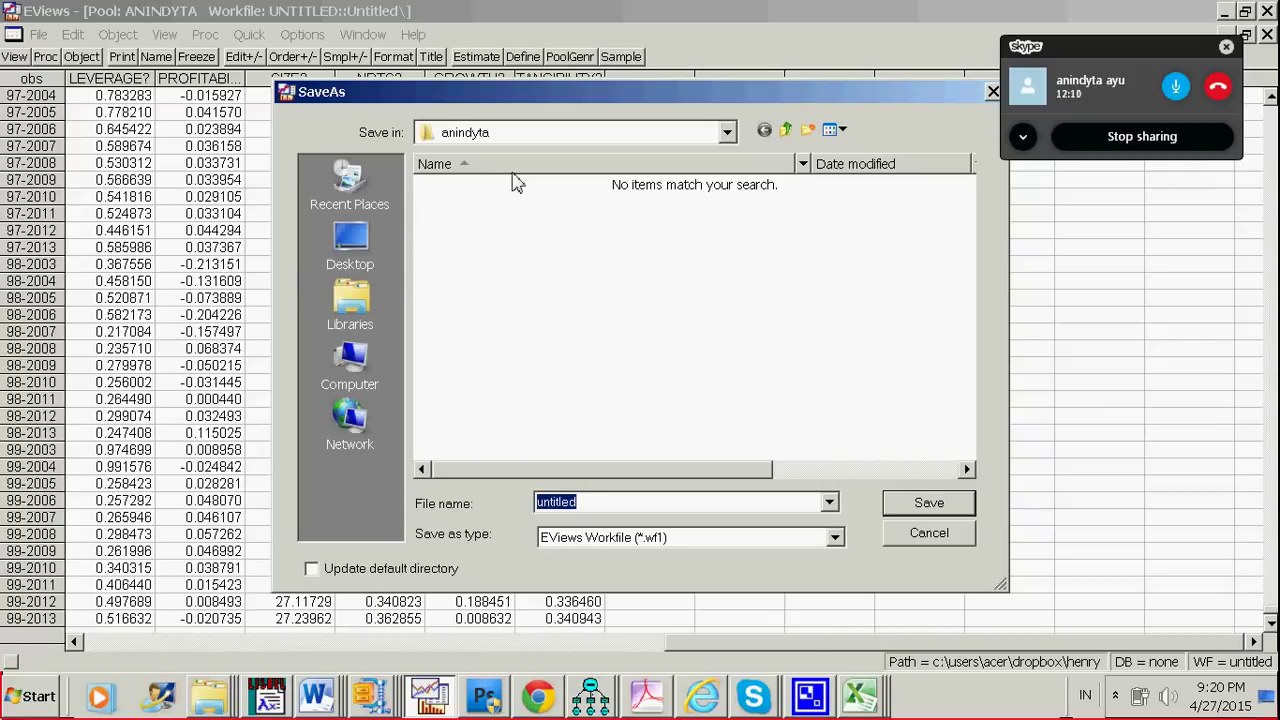
{"action": "type", "text": "data"}
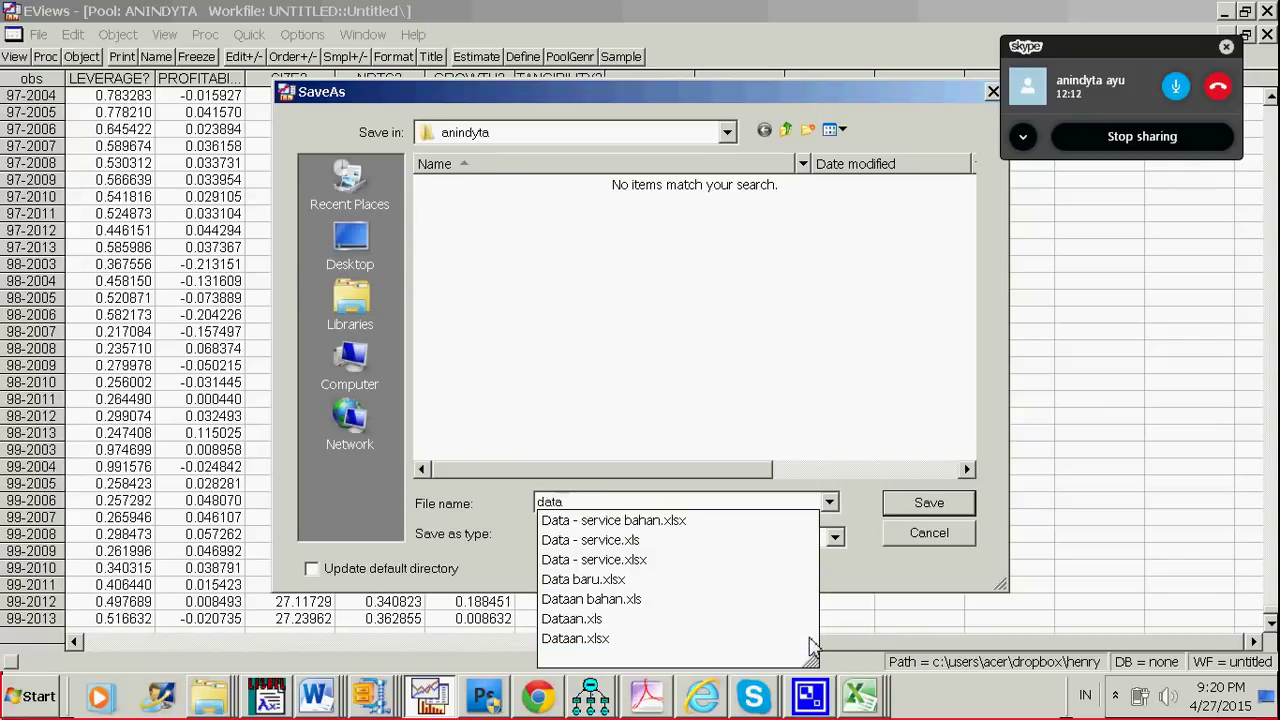
{"action": "type", "text": " an"}
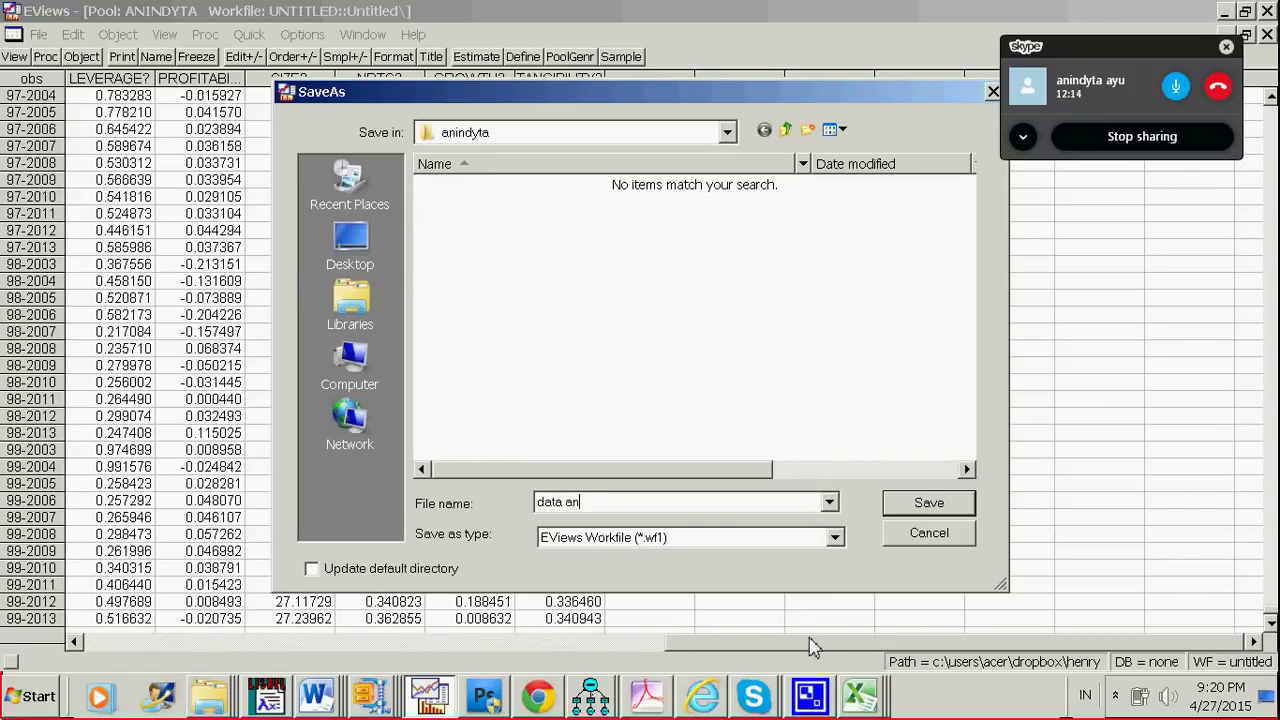
{"action": "left_click", "coordinate": [930, 505]}
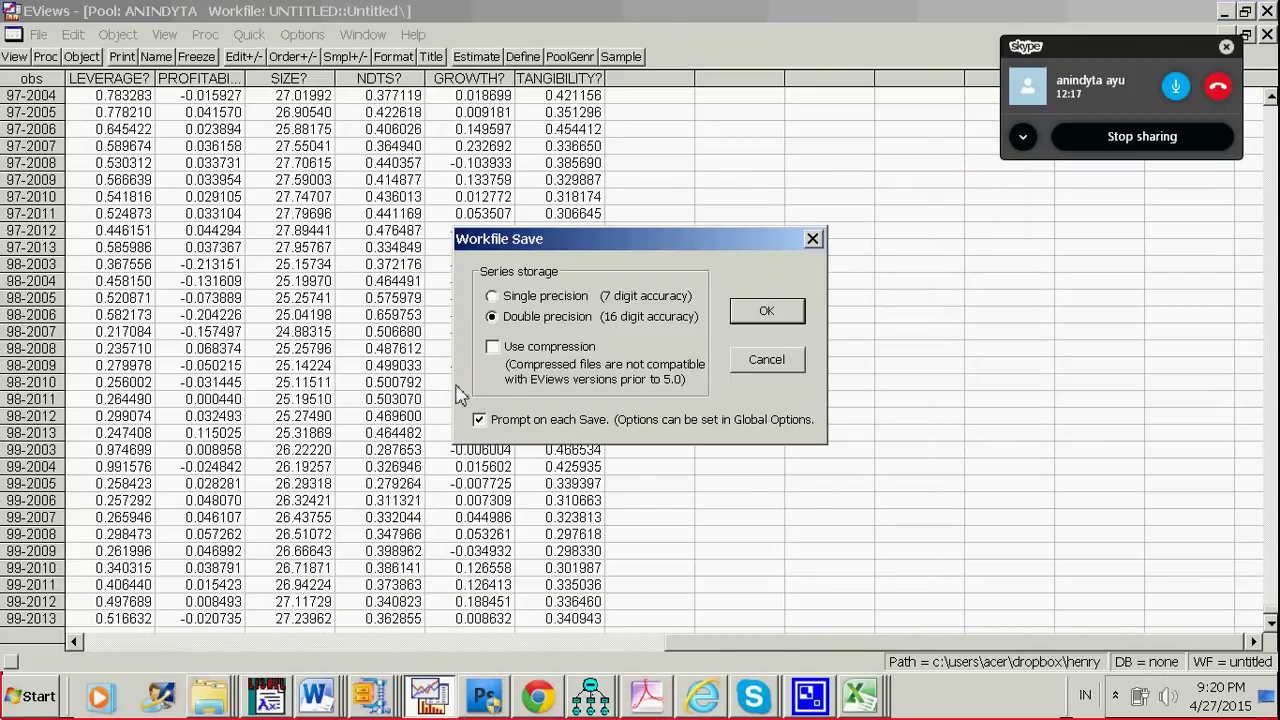
{"action": "left_click", "coordinate": [492, 297]}
{"action": "left_click", "coordinate": [768, 311]}
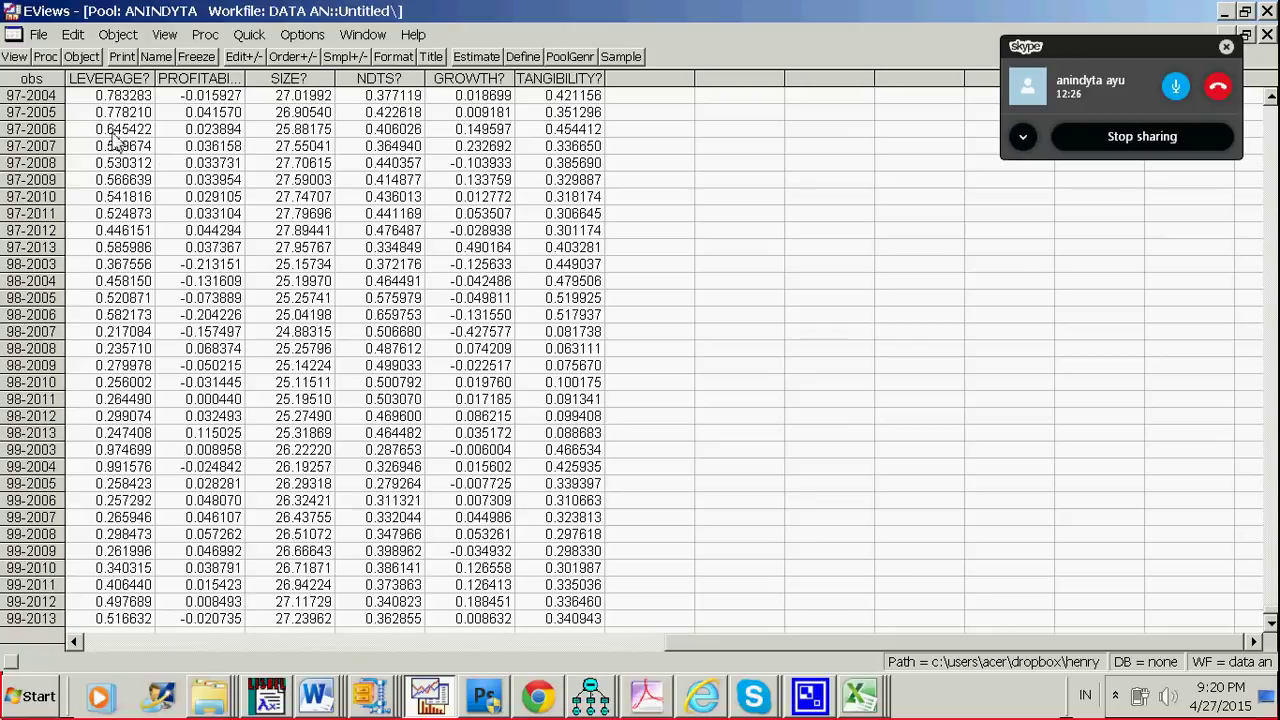
- Compute pool descriptive statistics for the six listed series using stacked data and the common sample
{"action": "left_click", "coordinate": [18, 58]}
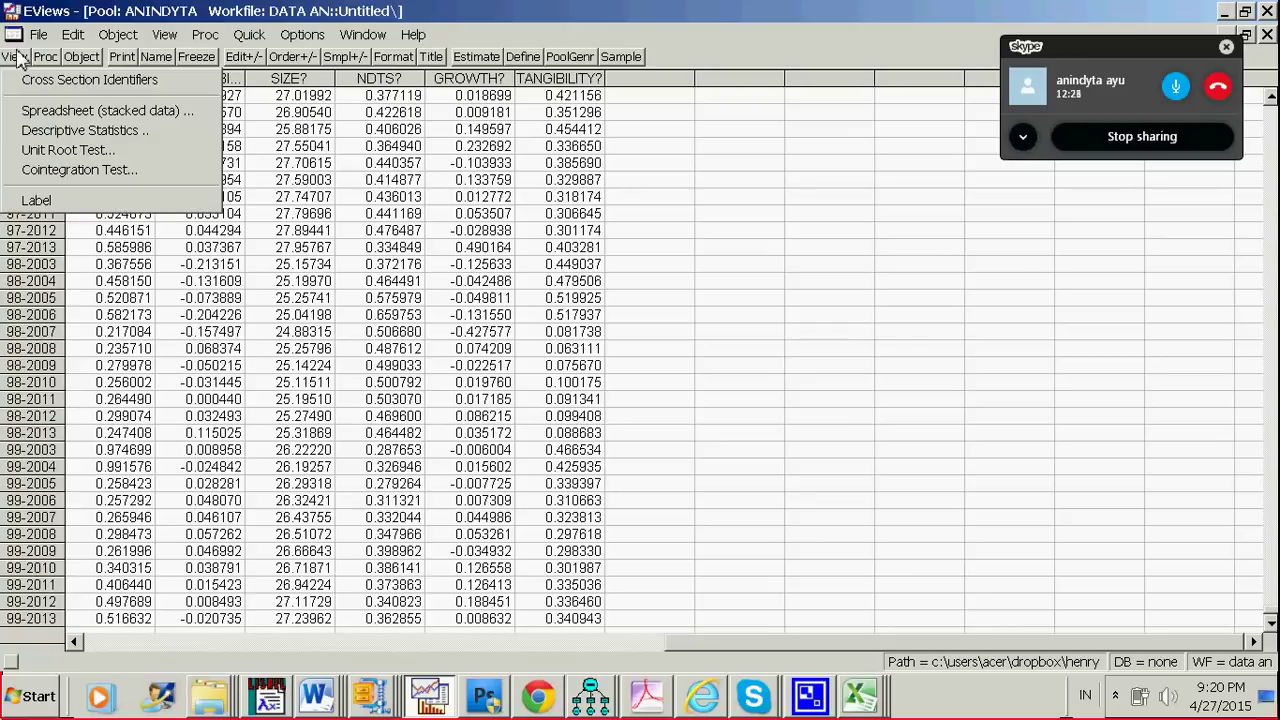
{"action": "left_click", "coordinate": [63, 136]}
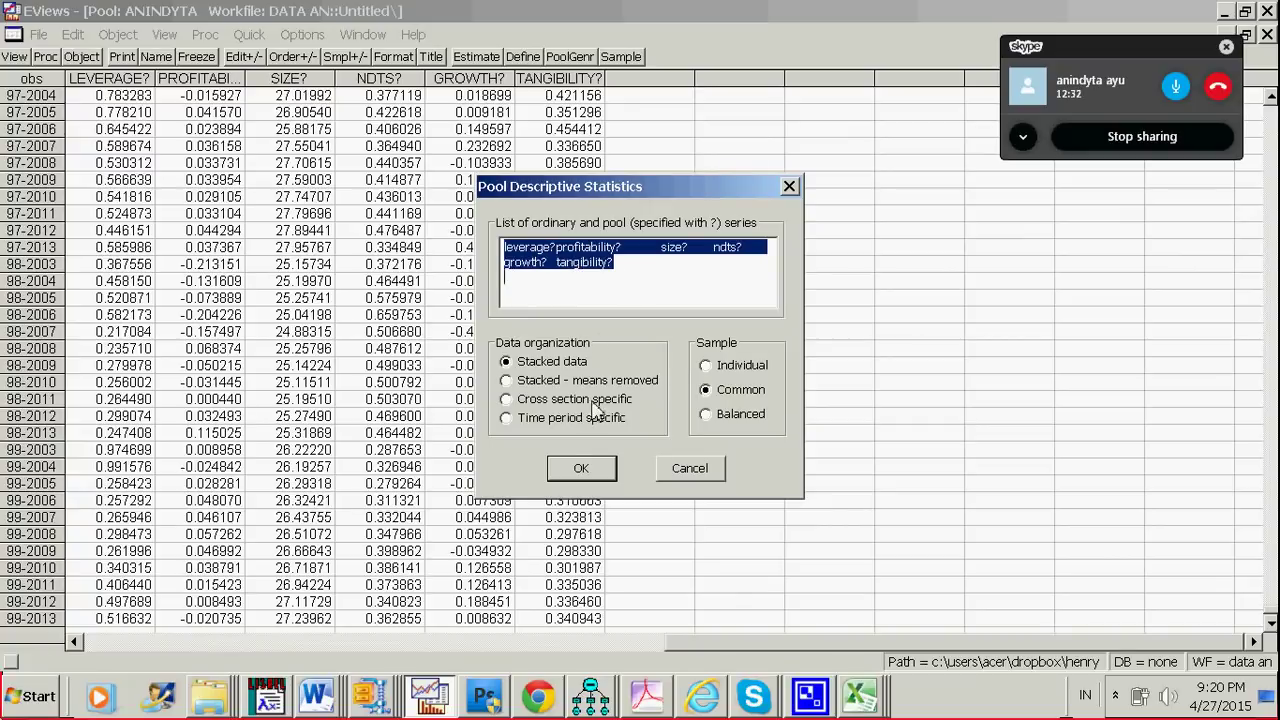
{"action": "left_click", "coordinate": [581, 468]}
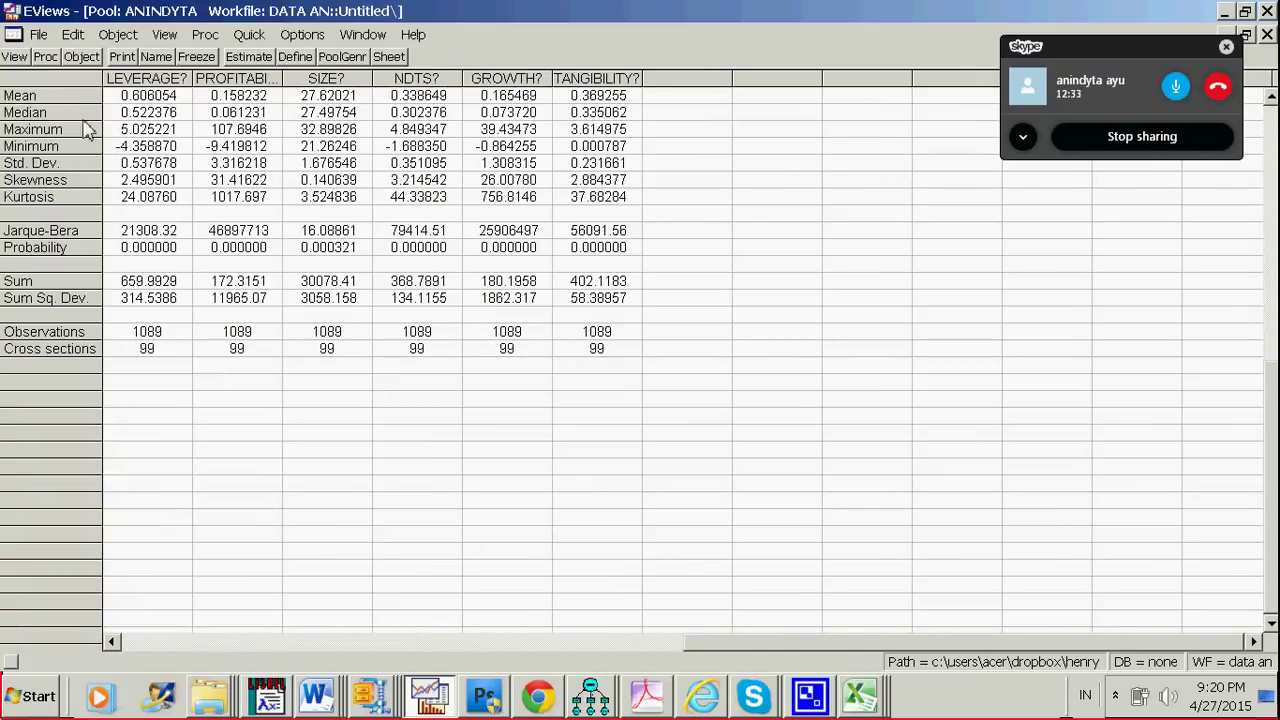
- Copy the whole descriptive statistics table with formatted numbers and header information included
{"action": "left_click", "coordinate": [51, 74]}
{"action": "right_click", "coordinate": [53, 76]}
{"action": "left_click", "coordinate": [66, 88]}
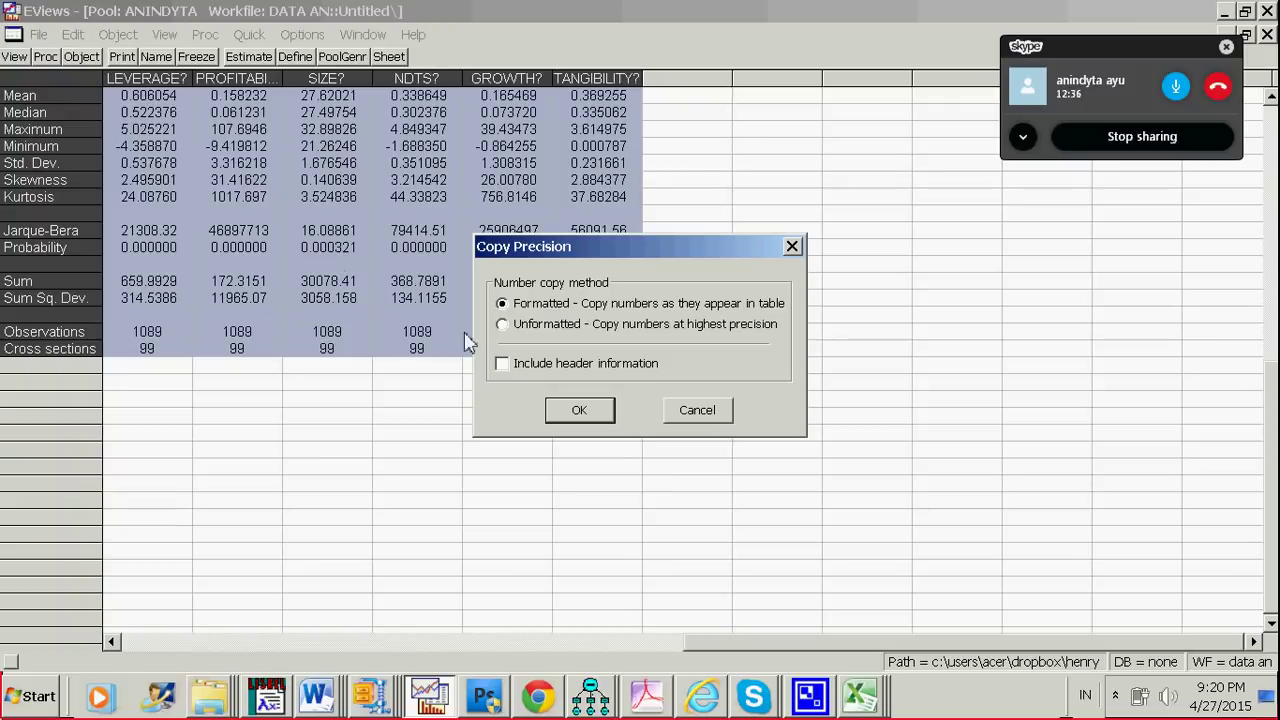
{"action": "left_click", "coordinate": [502, 364]}
{"action": "left_click", "coordinate": [579, 410]}
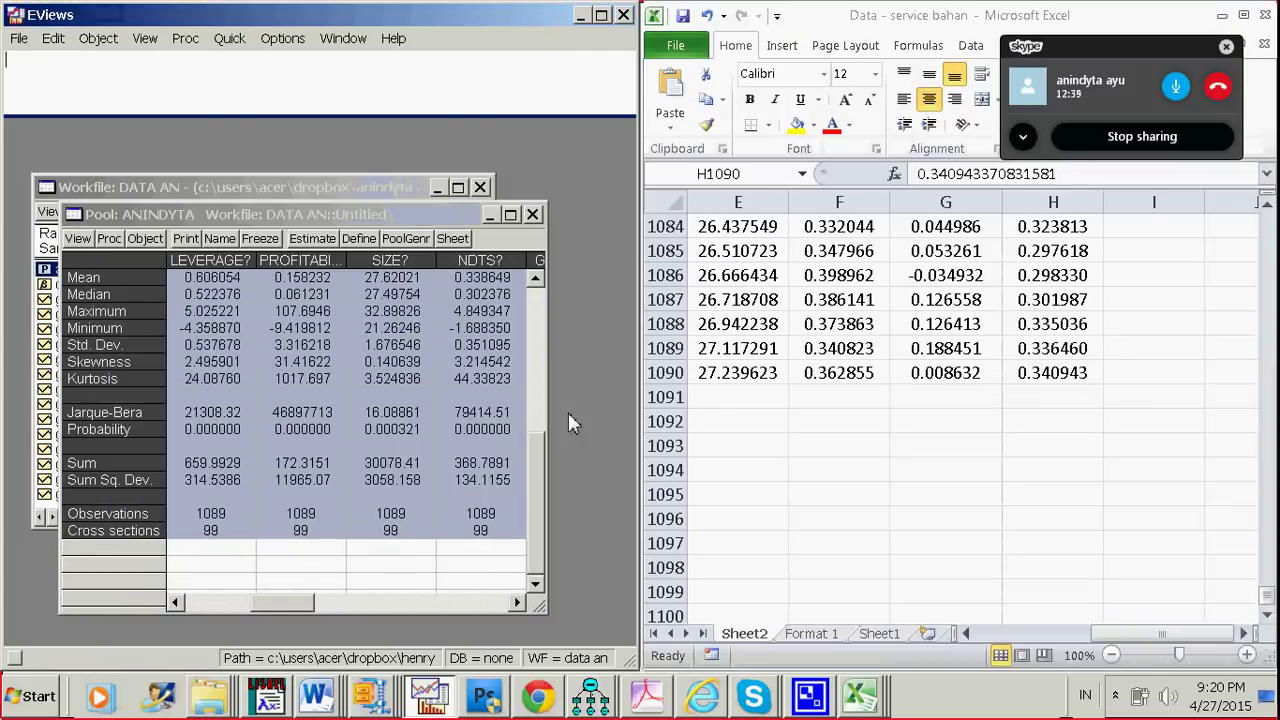
- Switch to the Word document an 27apr and create a new blank document
{"action": "left_click", "coordinate": [310, 703]}
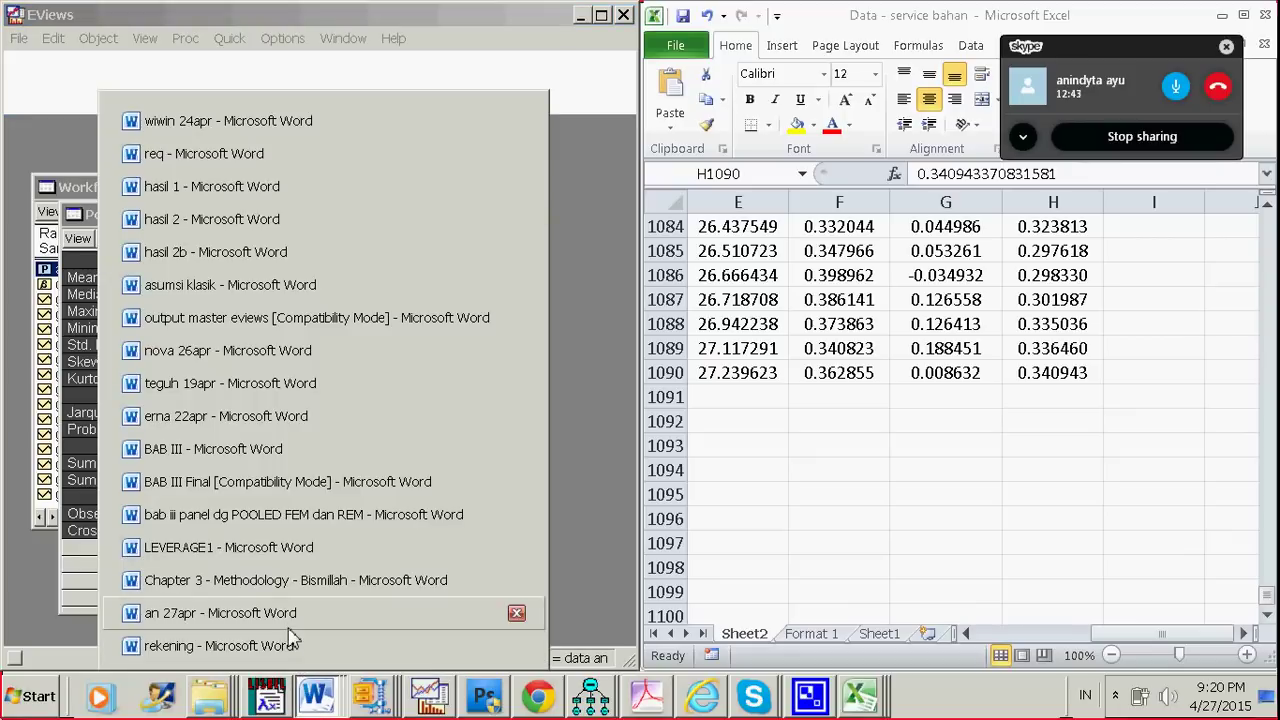
{"action": "left_click", "coordinate": [290, 613]}
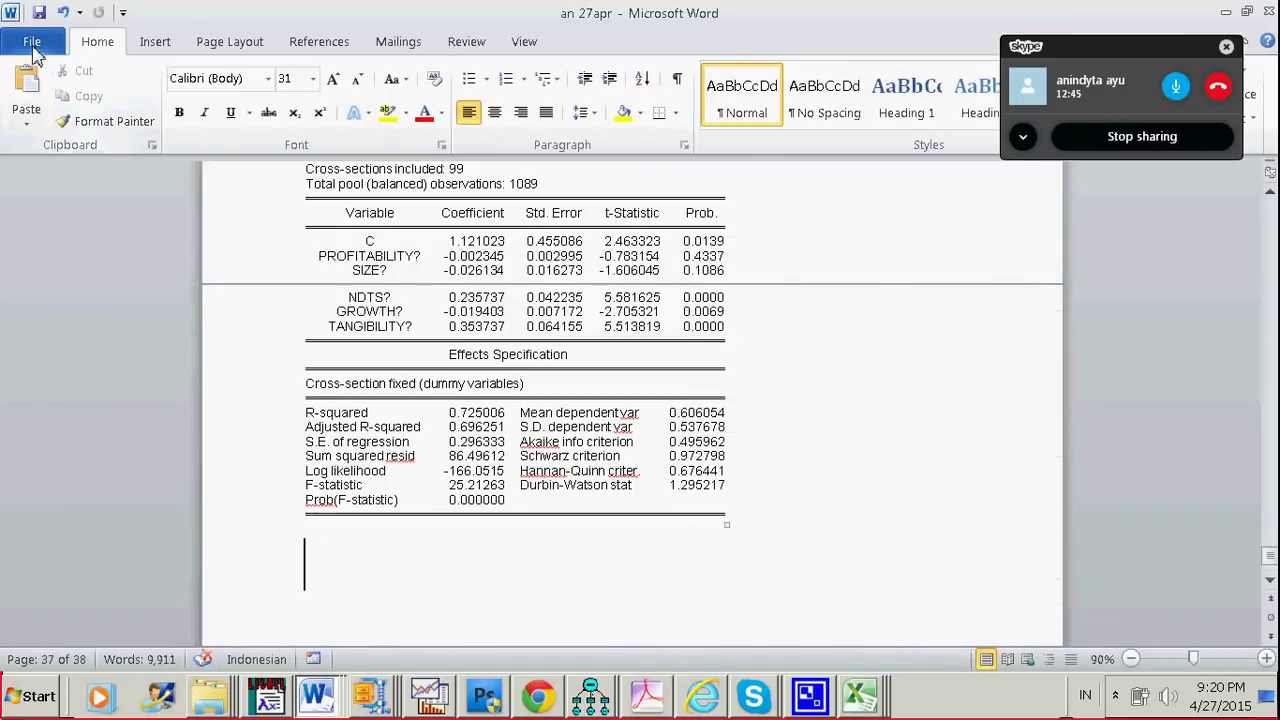
{"action": "left_click", "coordinate": [32, 41]}
{"action": "left_click", "coordinate": [46, 296]}
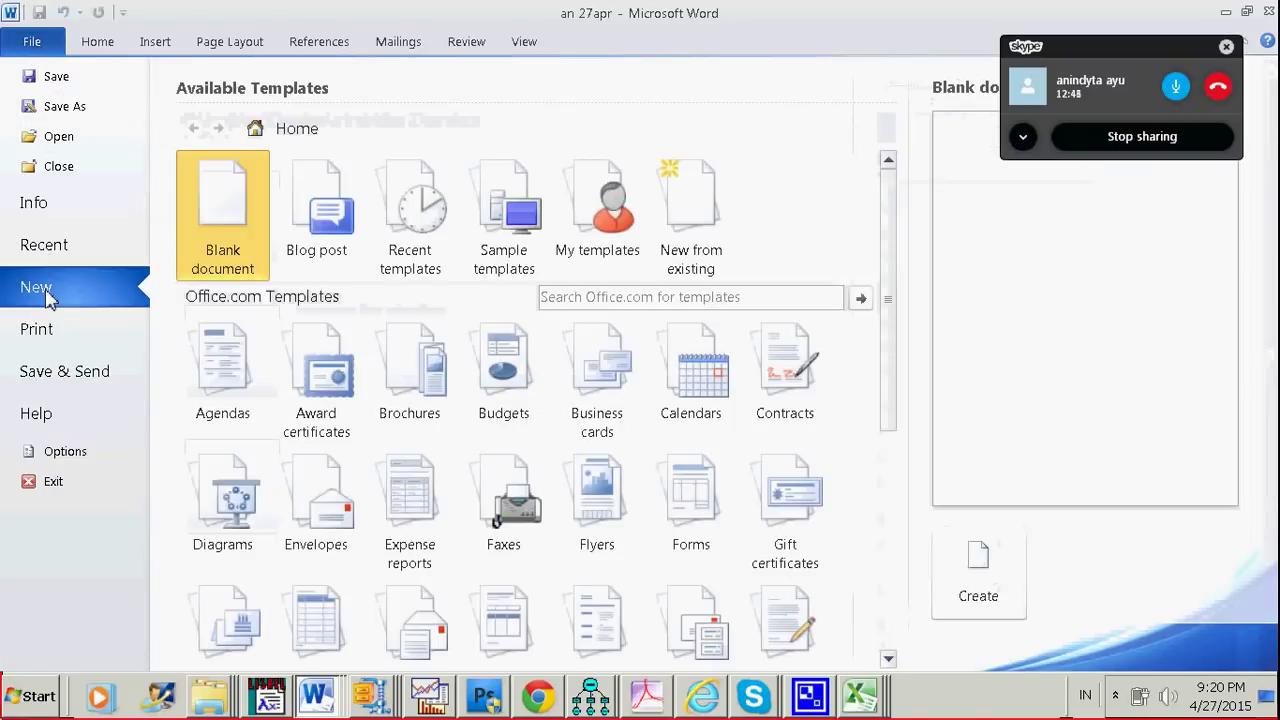
{"action": "double_click", "coordinate": [248, 247]}
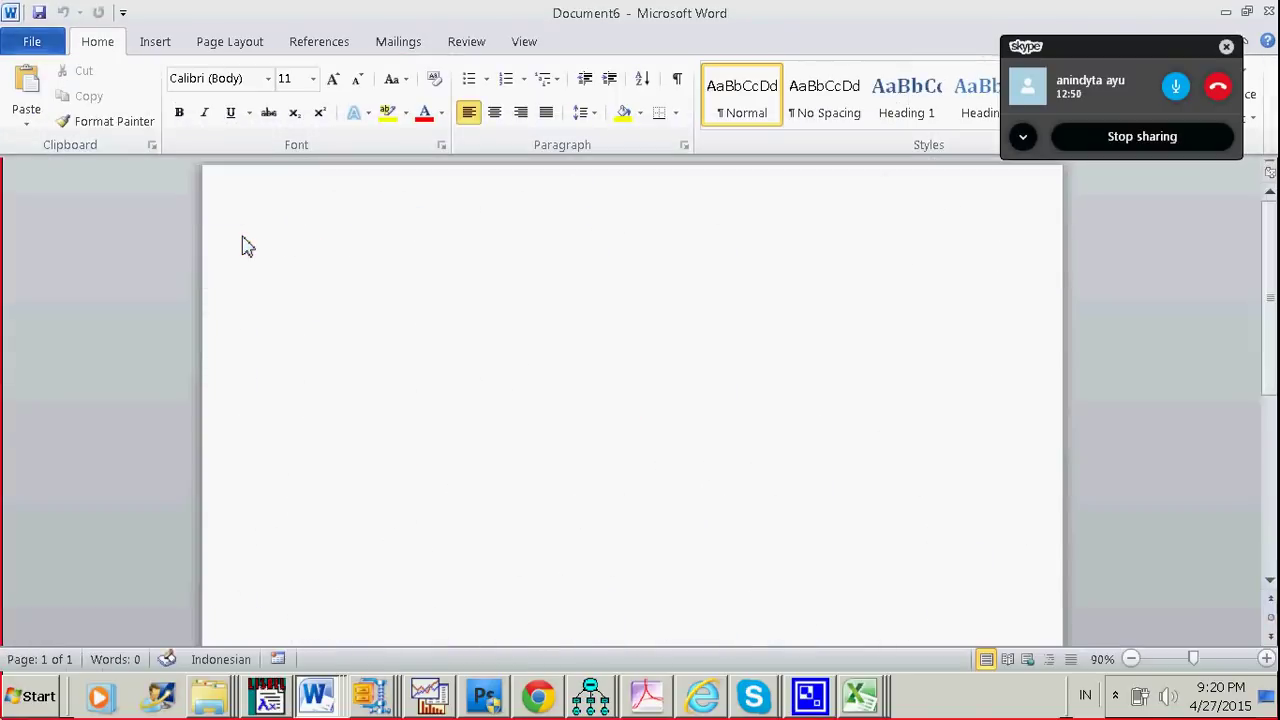
- Arrange the blank Word document side by side with the EViews window
{"action": "key", "text": "super+Right"}
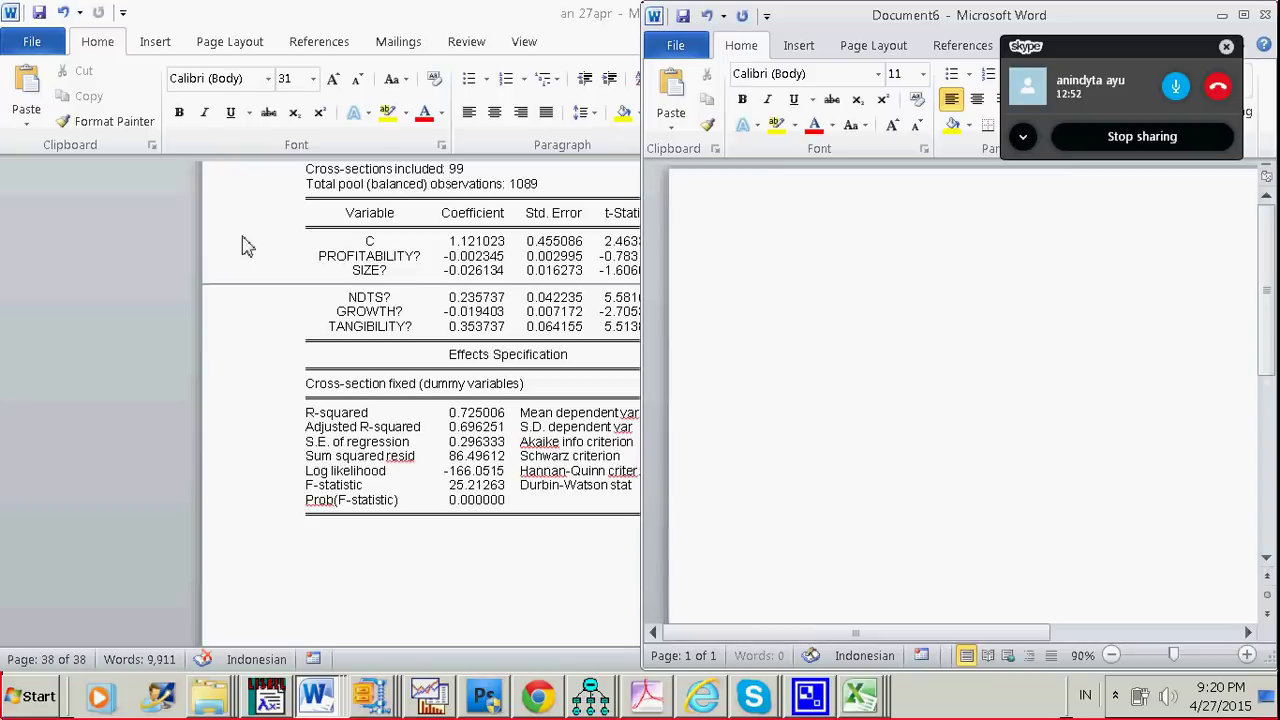
{"action": "key", "text": "Return"}
{"action": "key", "text": "Return"}
{"action": "key", "text": "Return"}
{"action": "left_click", "coordinate": [430, 699]}
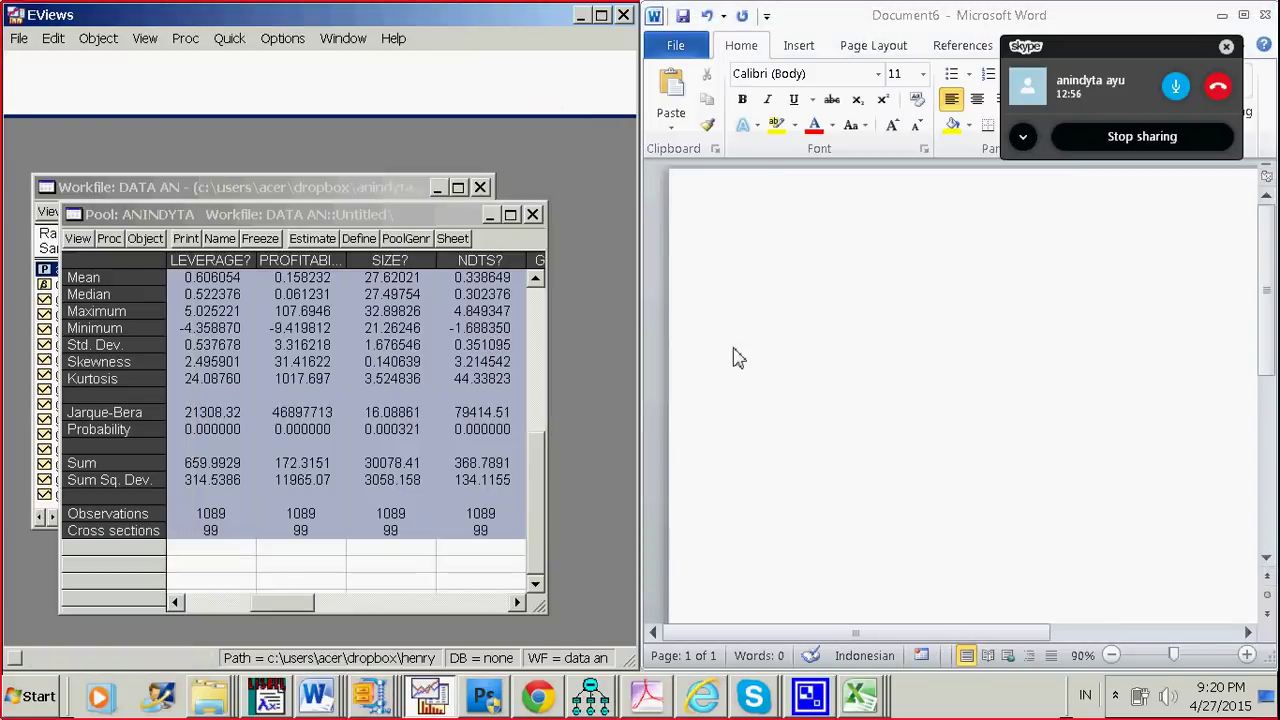
- Paste the descriptive statistics table into the blank Word document and maximize the pool window in EViews
{"action": "key", "text": "ctrl+v"}
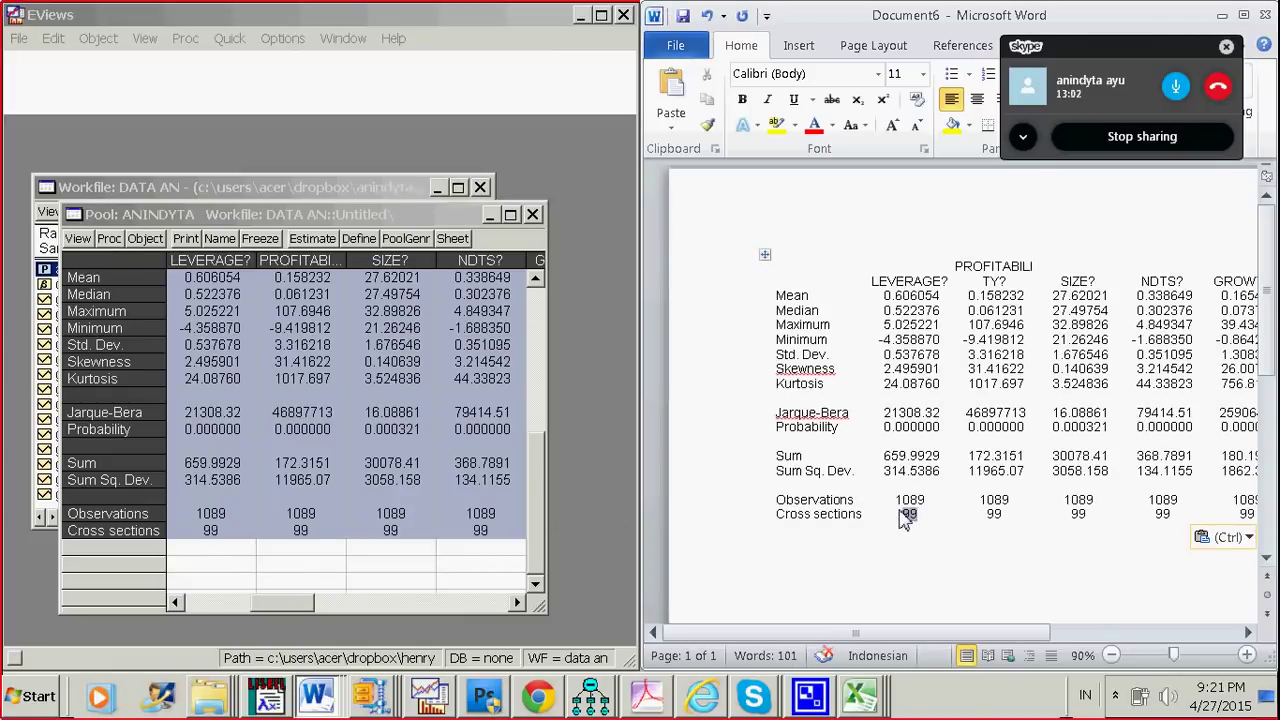
{"action": "left_click_drag", "start_coordinate": [905, 518], "coordinate": [940, 530]}
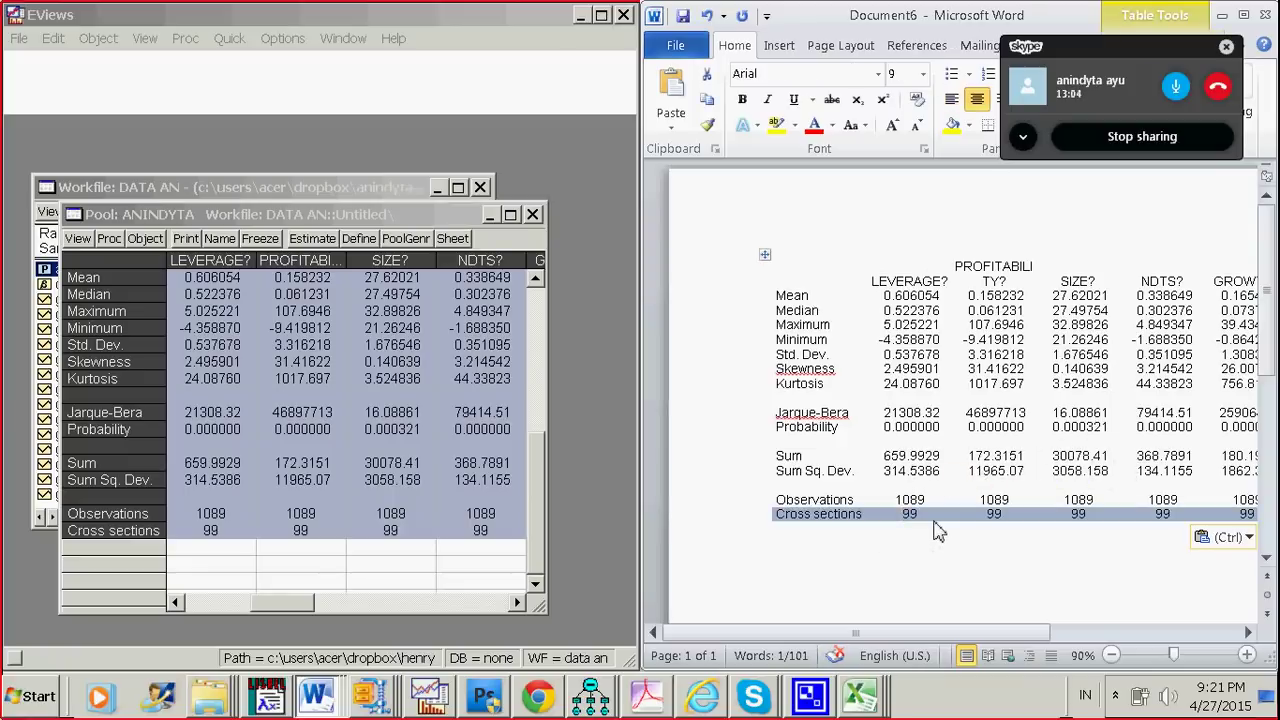
{"action": "left_click", "coordinate": [932, 554]}
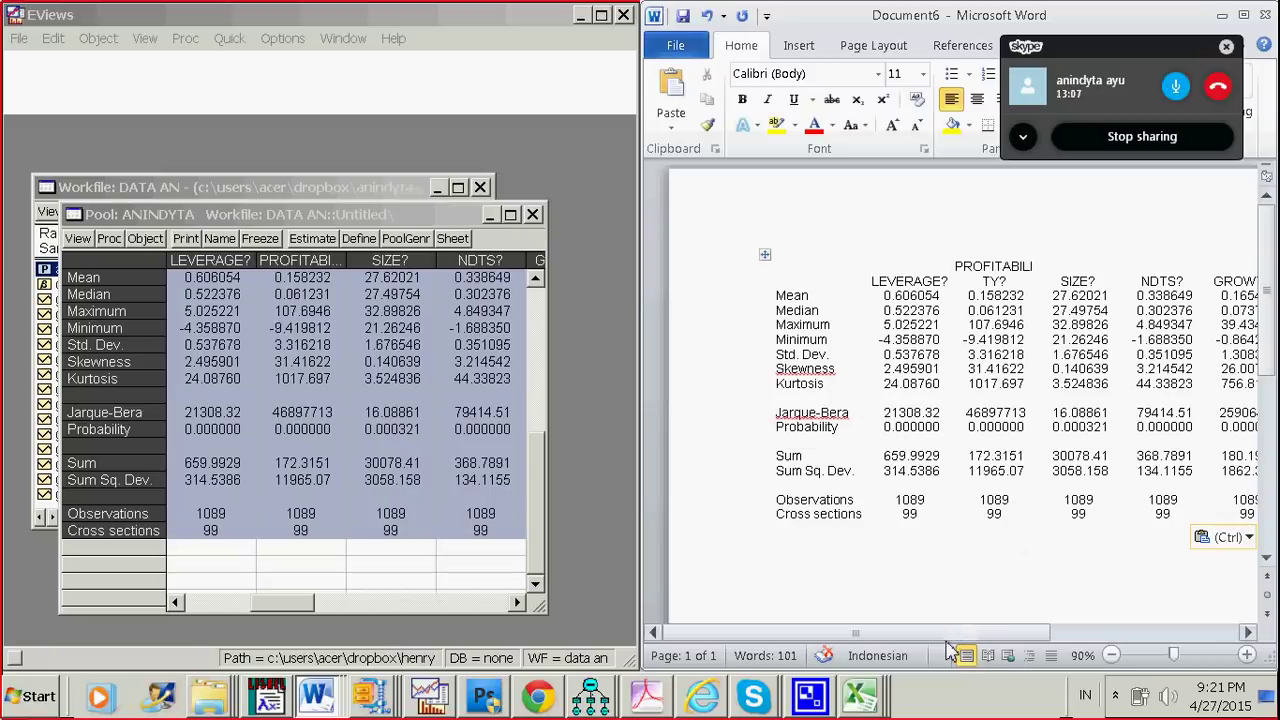
{"action": "mouse_move", "coordinate": [760, 632]}
{"action": "left_mouse_down"}
{"action": "mouse_move", "coordinate": [930, 632]}
{"action": "mouse_move", "coordinate": [757, 628]}
{"action": "left_mouse_up"}
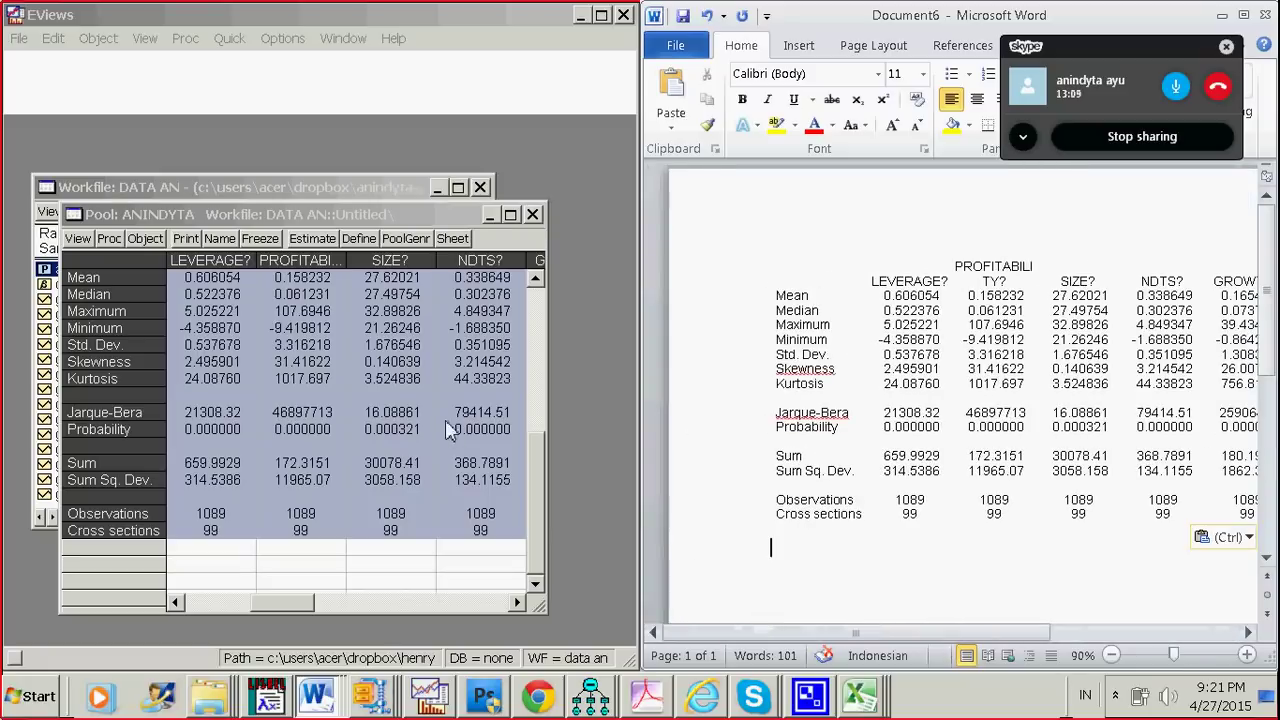
{"action": "left_click", "coordinate": [510, 214]}
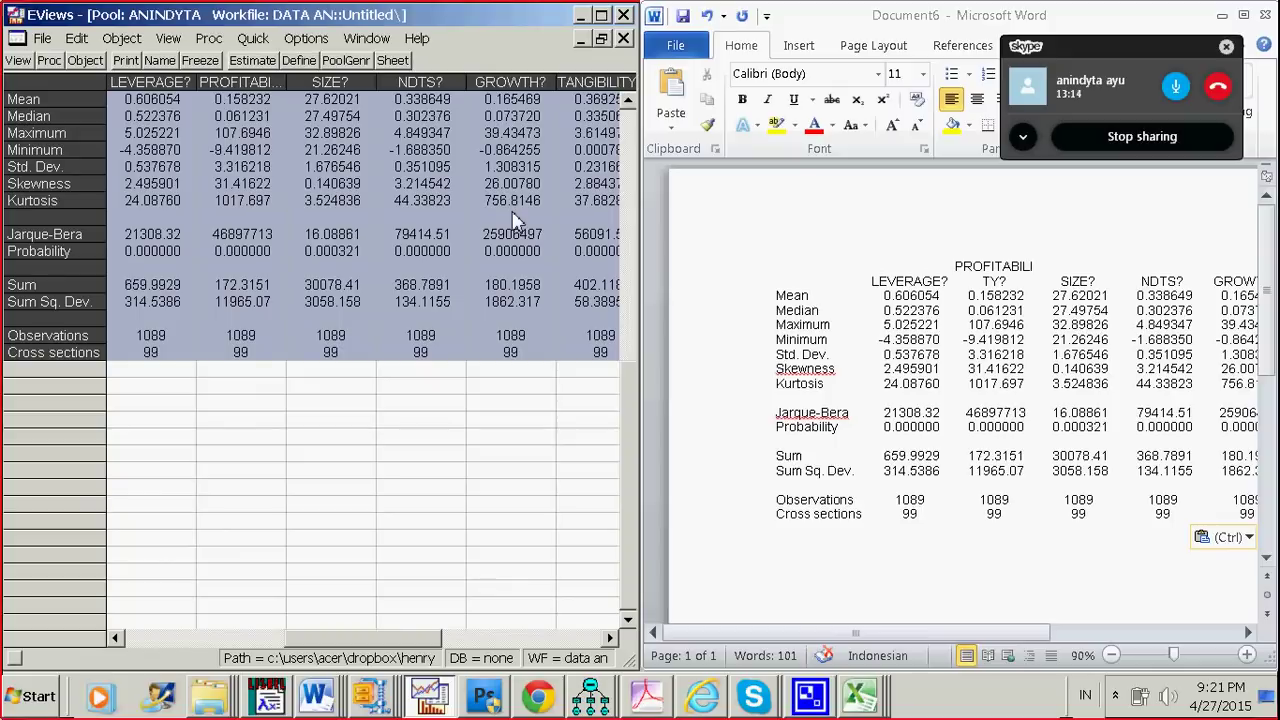
{"action": "left_click", "coordinate": [252, 60]}
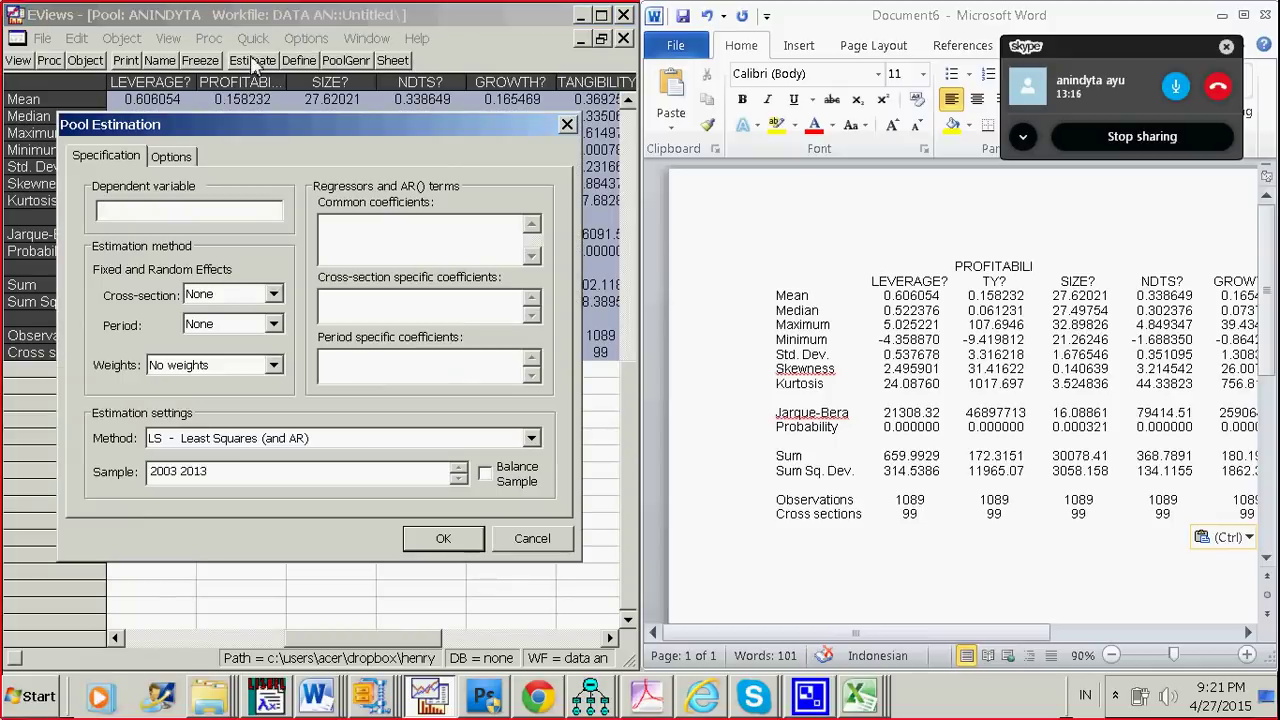
{"action": "left_click", "coordinate": [345, 250]}
{"action": "left_click", "coordinate": [858, 698]}
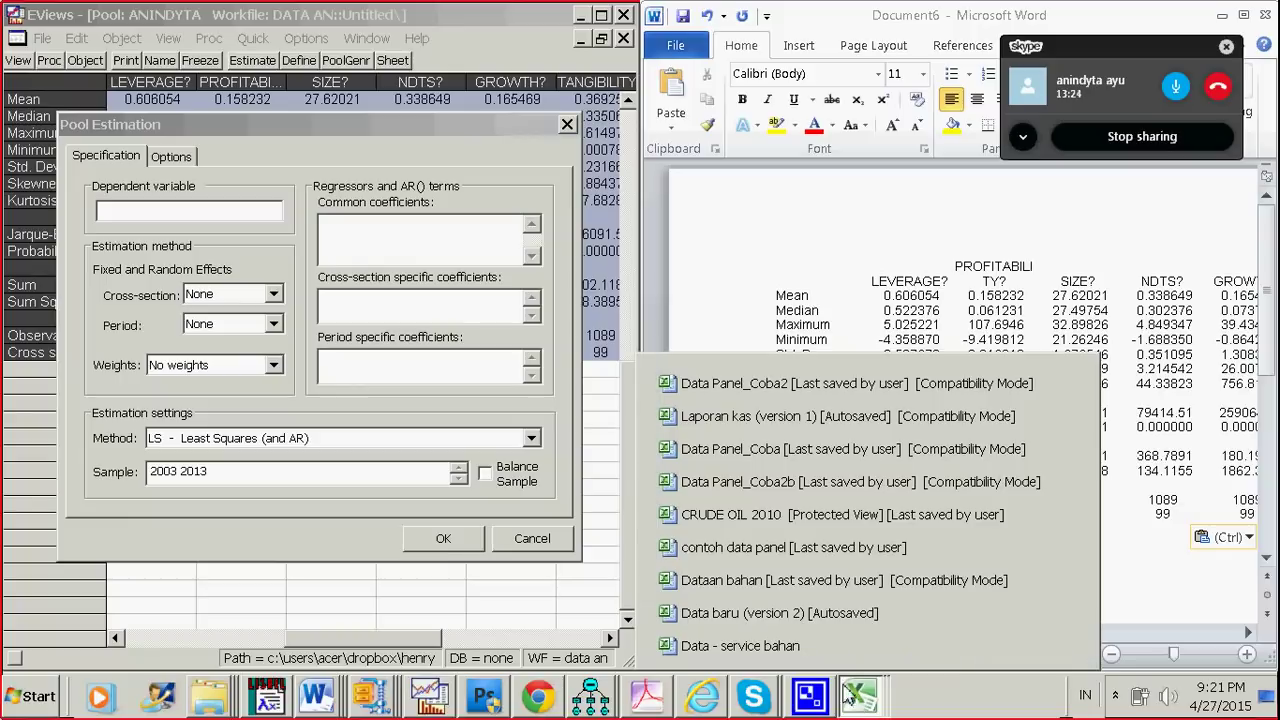
{"action": "left_click", "coordinate": [826, 581]}
{"action": "left_click", "coordinate": [880, 284]}
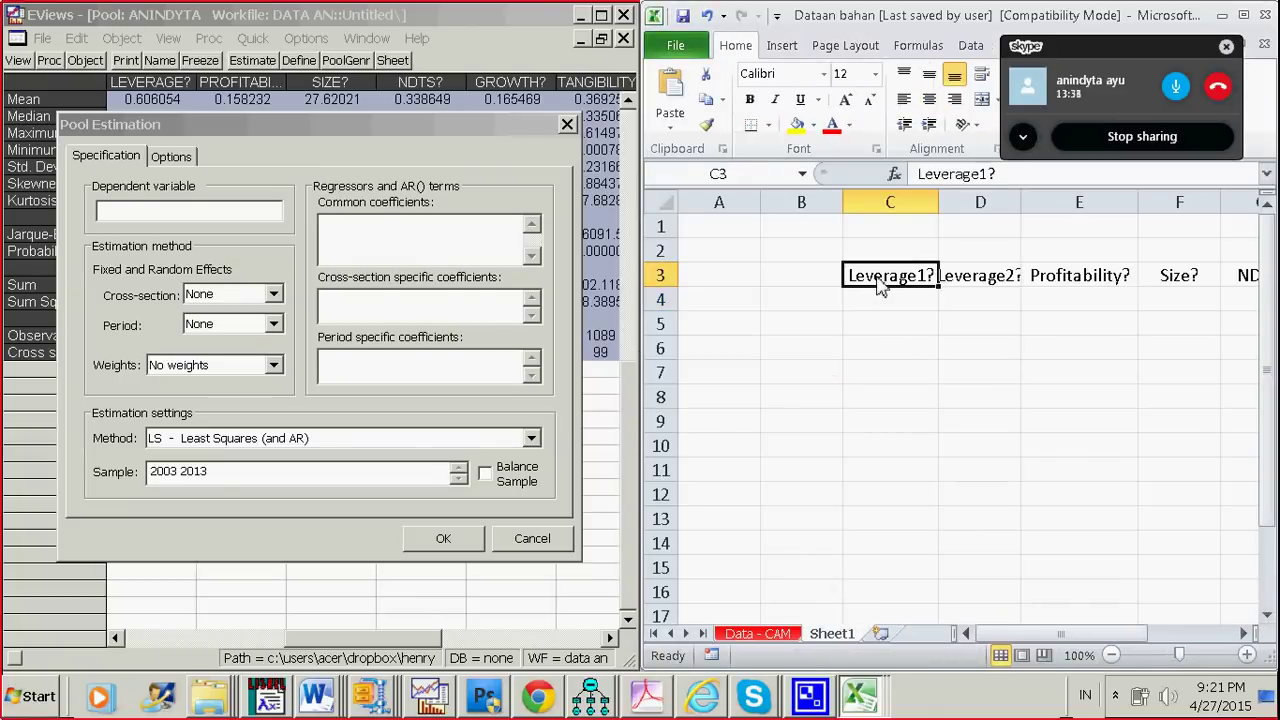
{"action": "key", "text": "ctrl+shift+Right"}
{"action": "key", "text": "ctrl+c"}
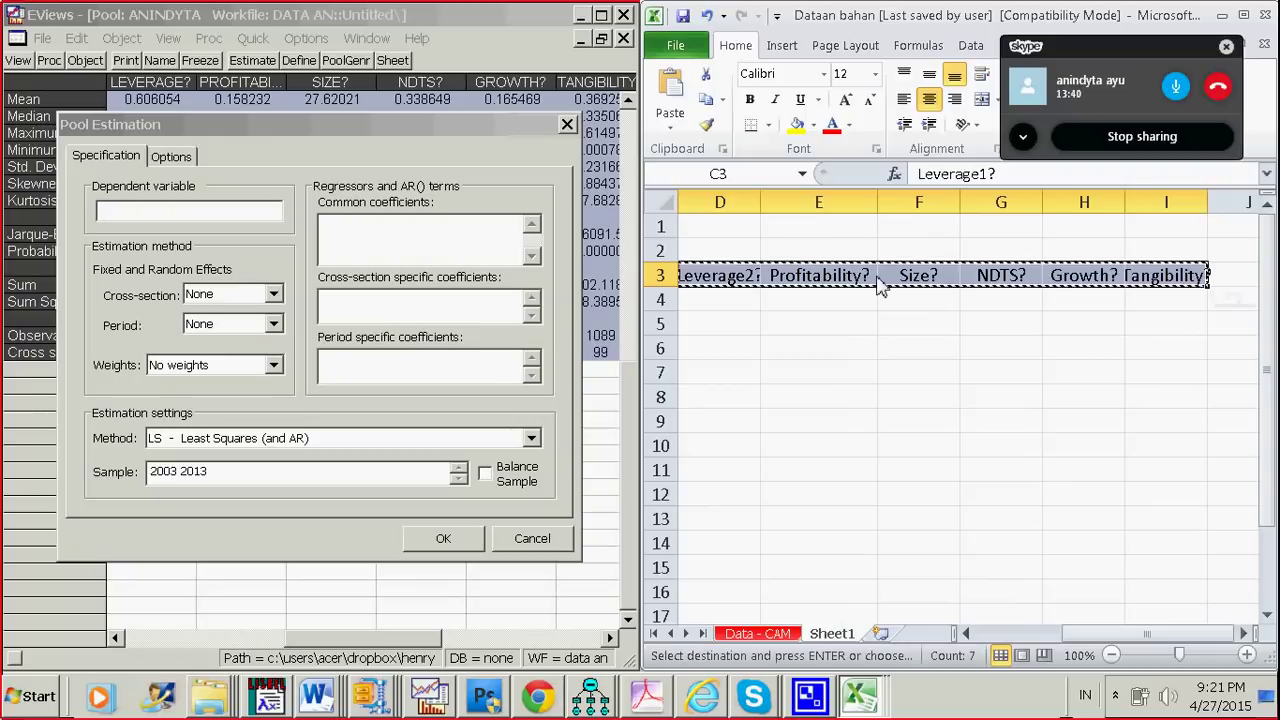
{"action": "left_click", "coordinate": [450, 252]}
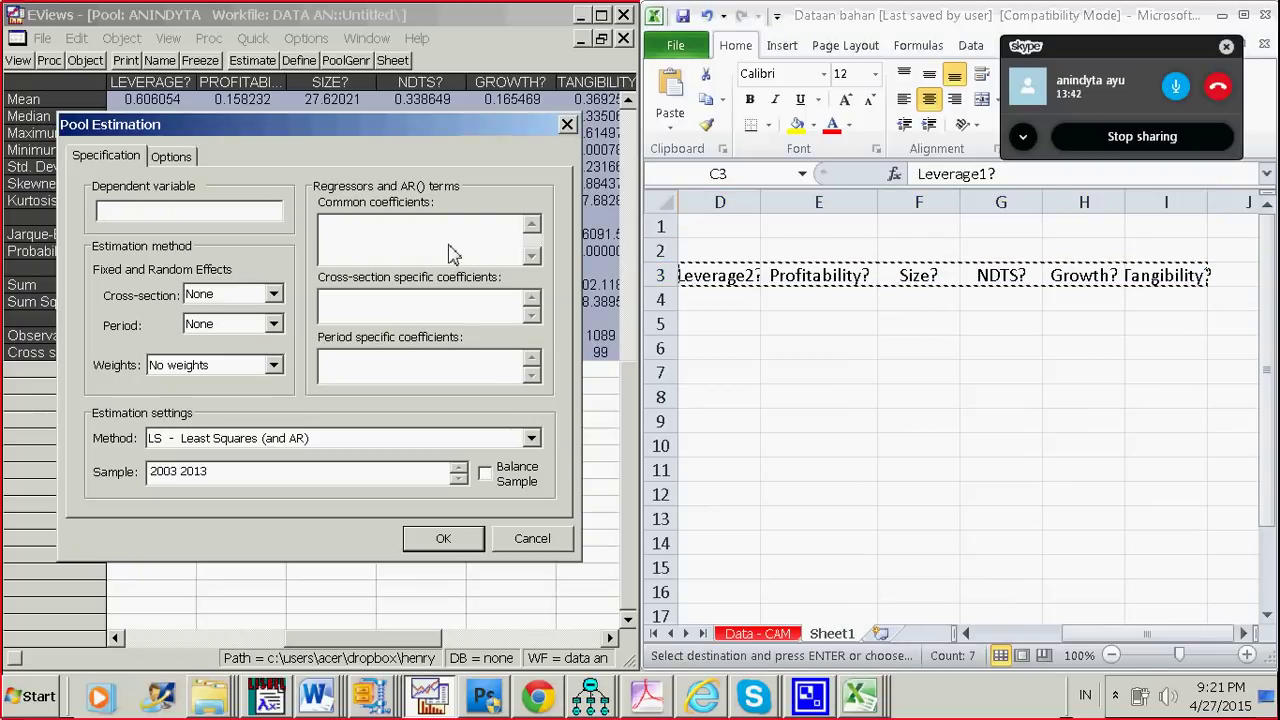
{"action": "key", "text": "ctrl+v"}
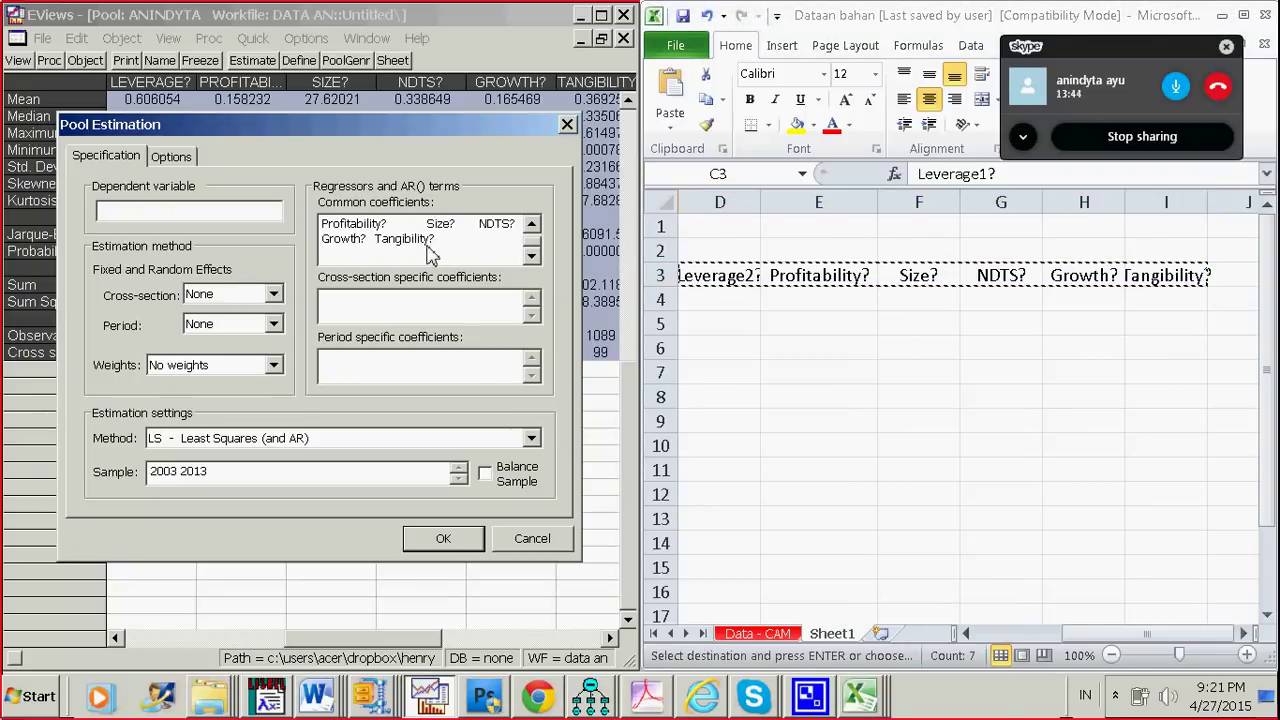
{"action": "scroll", "coordinate": [430, 255], "scroll_direction": "up", "scroll_amount": 1}
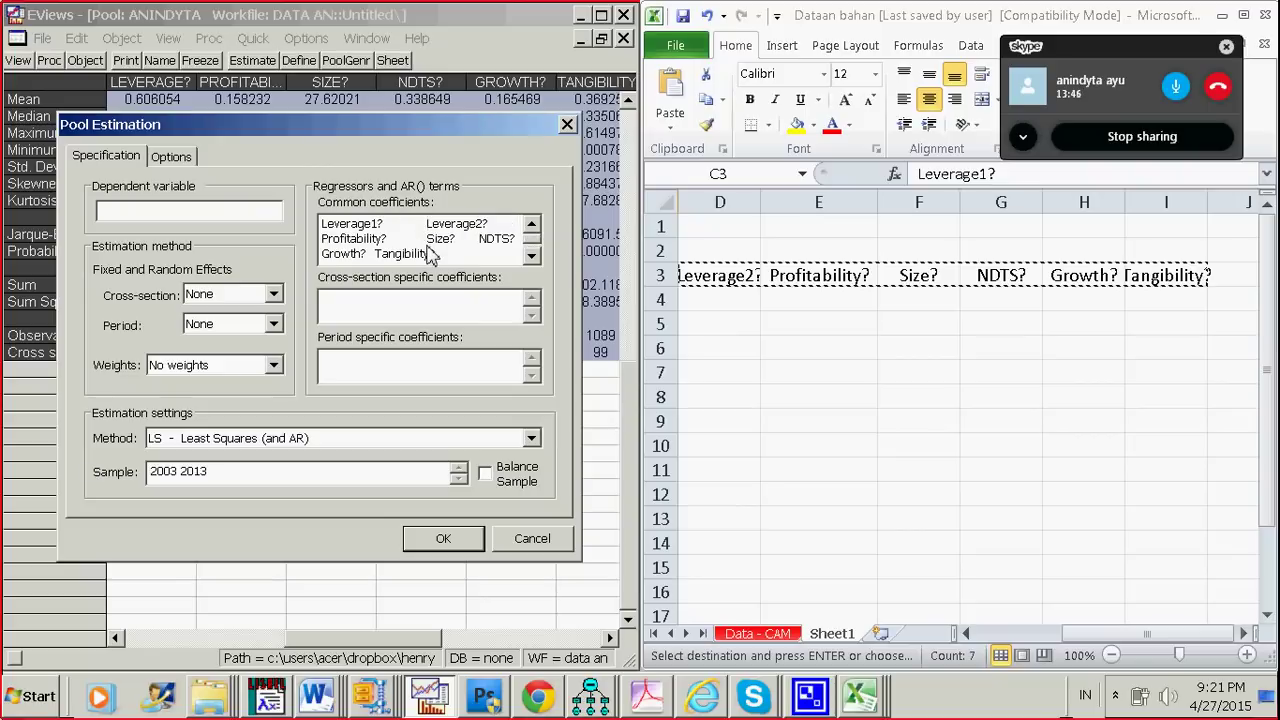
{"action": "left_click_drag", "start_coordinate": [396, 226], "coordinate": [305, 218]}
{"action": "key", "text": "ctrl+x"}
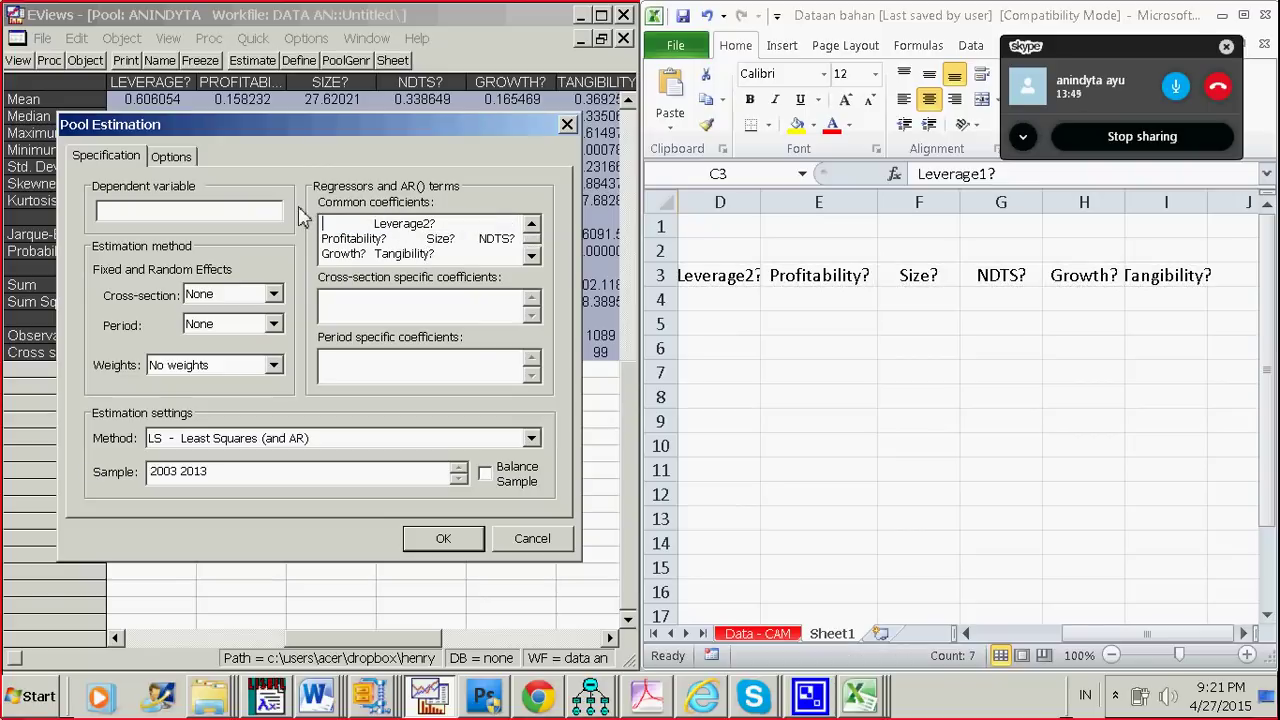
{"action": "left_click", "coordinate": [220, 213]}
{"action": "key", "text": "ctrl+v"}
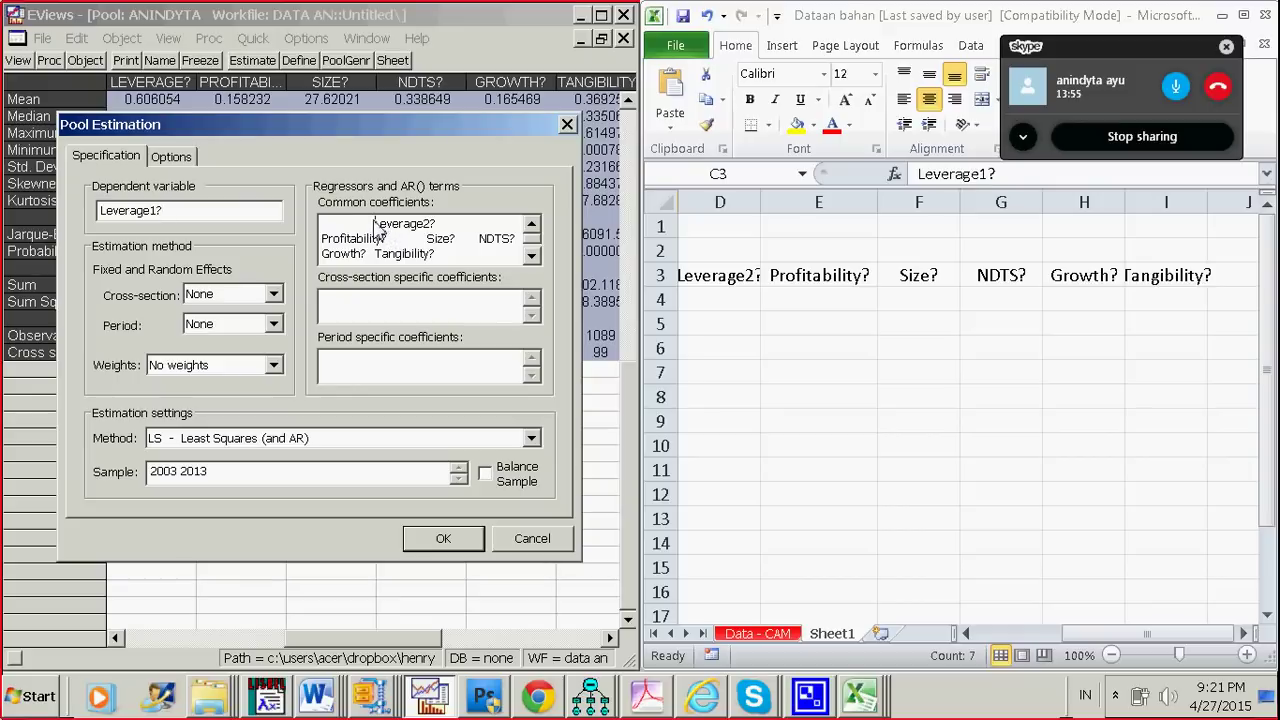
{"action": "left_click_drag", "start_coordinate": [378, 228], "coordinate": [465, 229]}
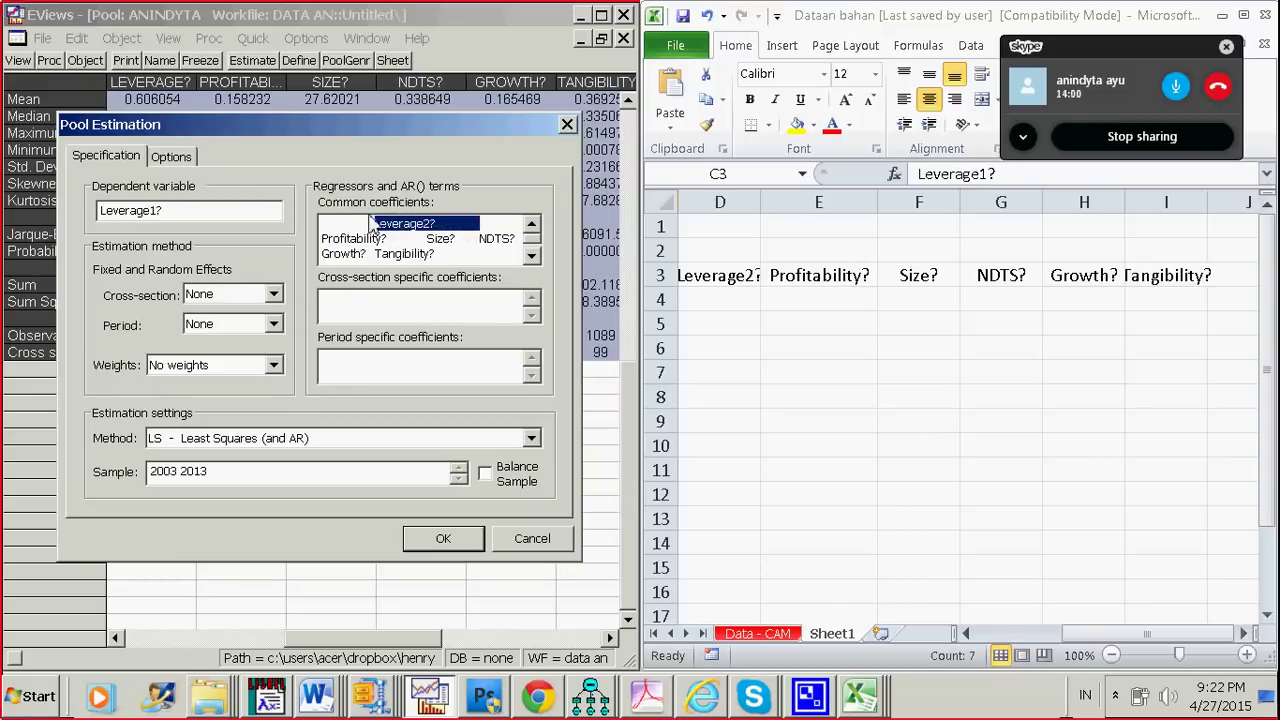
{"action": "left_click", "coordinate": [535, 541]}
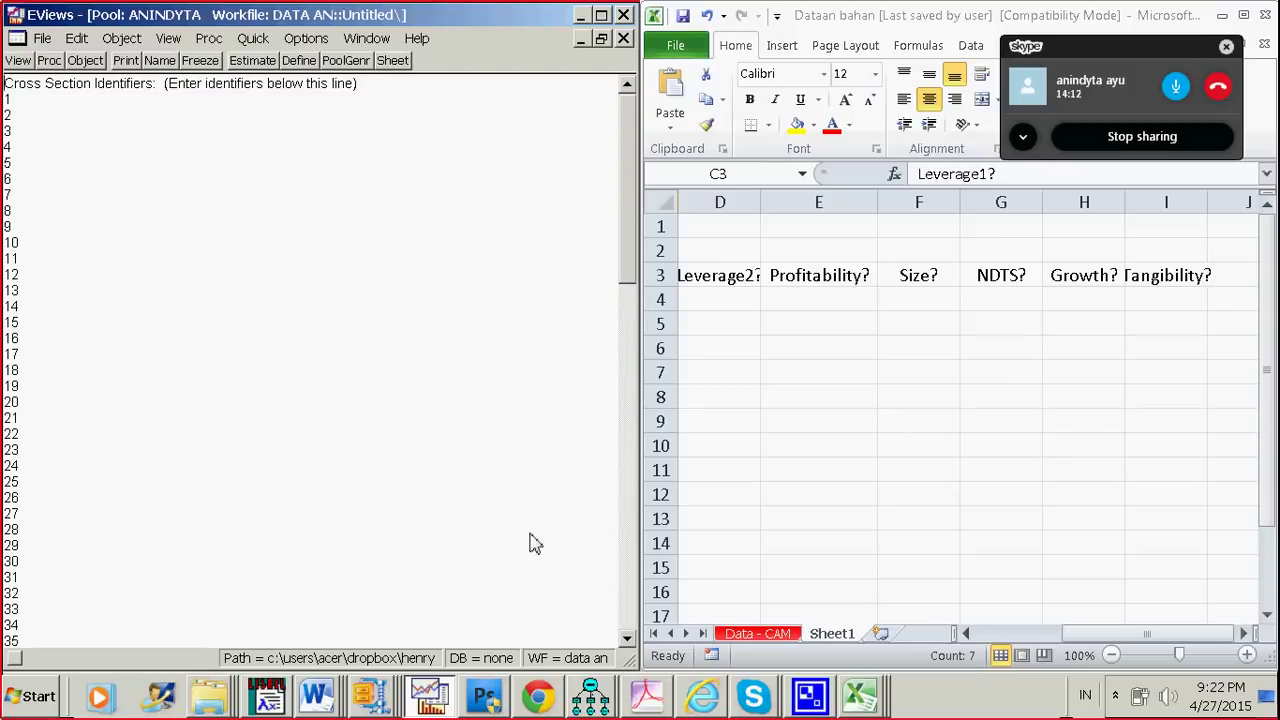
{"action": "left_click", "coordinate": [1088, 636]}
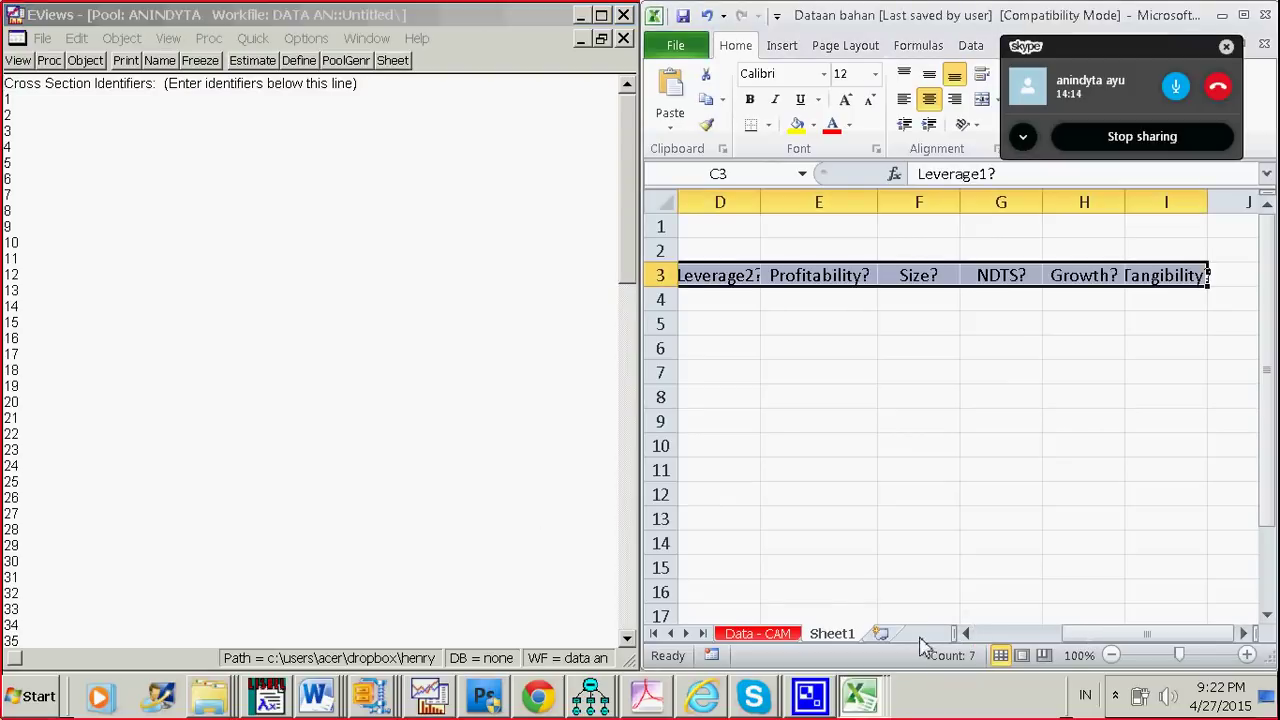
{"action": "left_click_drag", "start_coordinate": [1080, 640], "coordinate": [962, 626]}
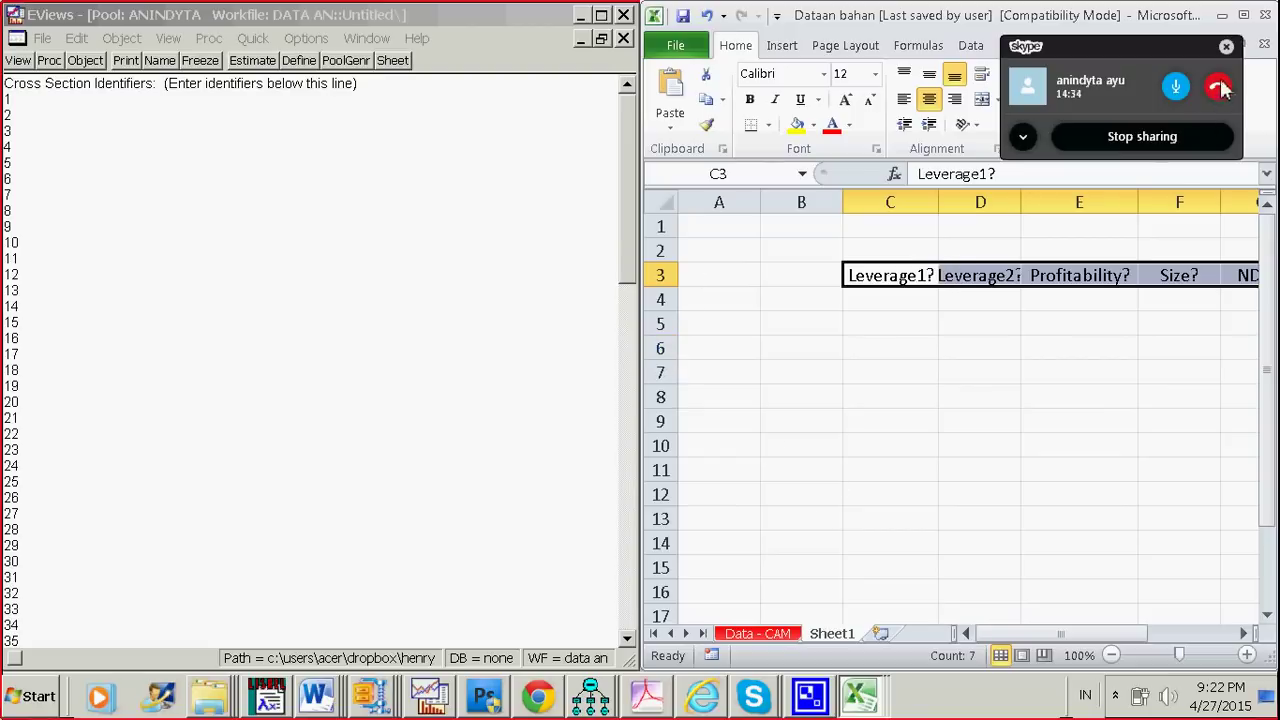
{"action": "left_click", "coordinate": [1222, 16]}
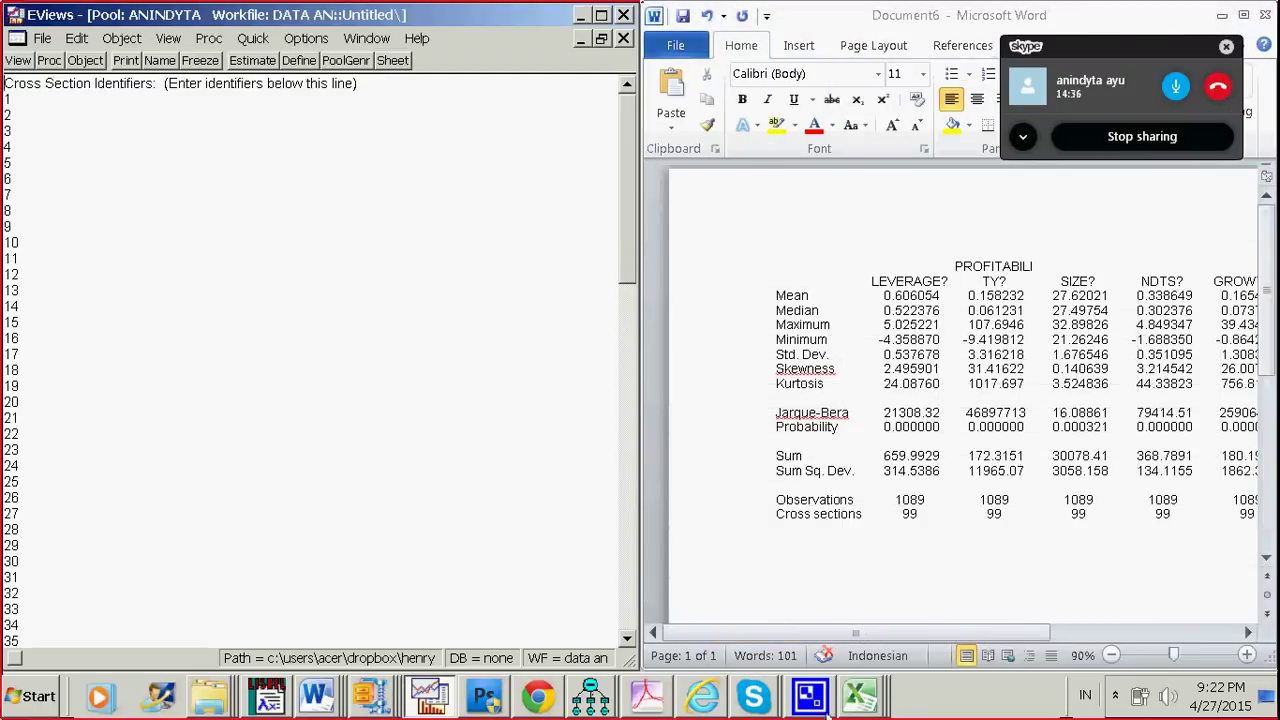
- Switch to the Excel workbook Data - service bahan and copy the six variable names starting with Leverage? from Sheet1
{"action": "mouse_move", "coordinate": [855, 705]}
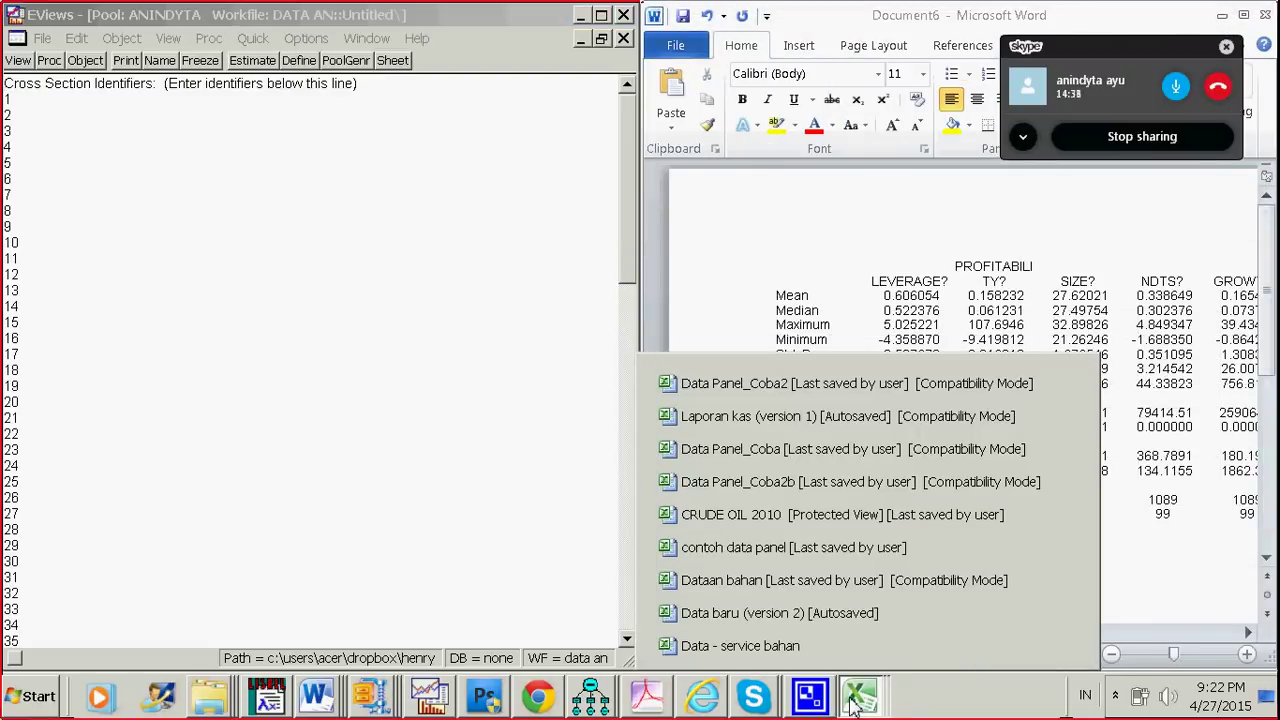
{"action": "left_click", "coordinate": [828, 650]}
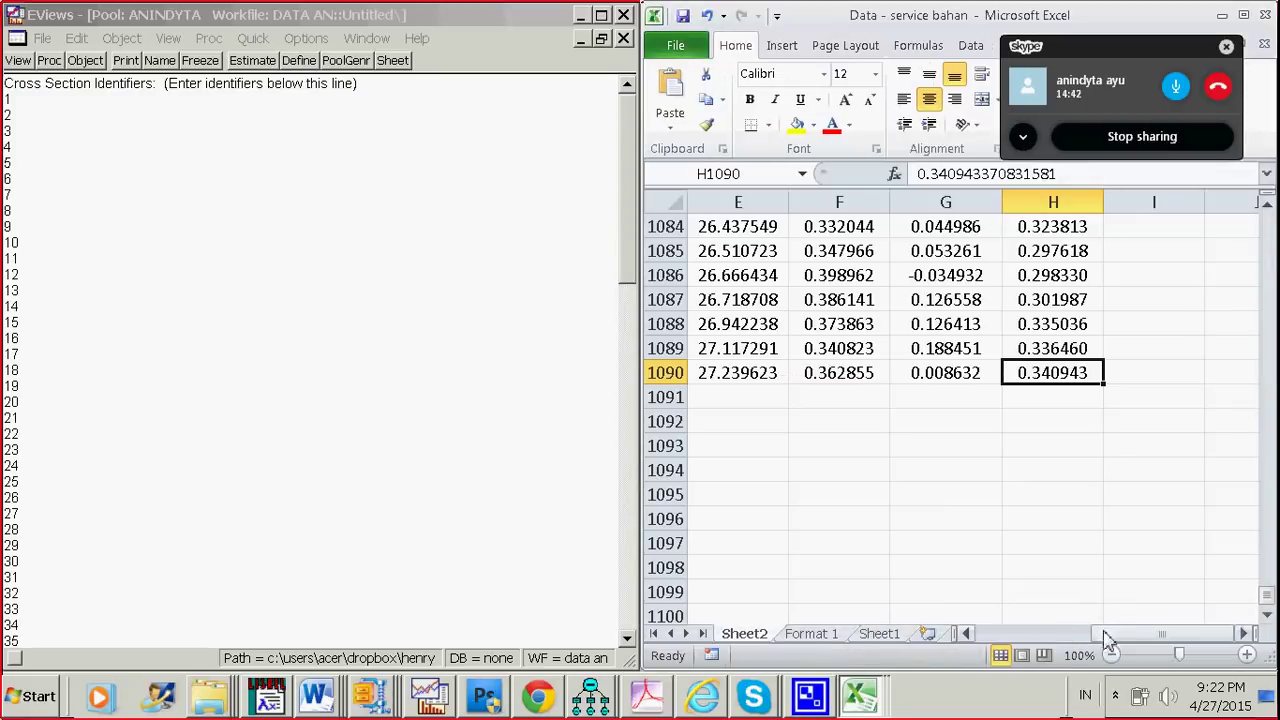
{"action": "left_click_drag", "start_coordinate": [1100, 637], "coordinate": [1030, 632]}
{"action": "left_click_drag", "start_coordinate": [1266, 595], "coordinate": [1266, 214]}
{"action": "left_click_drag", "start_coordinate": [1022, 634], "coordinate": [1100, 668]}
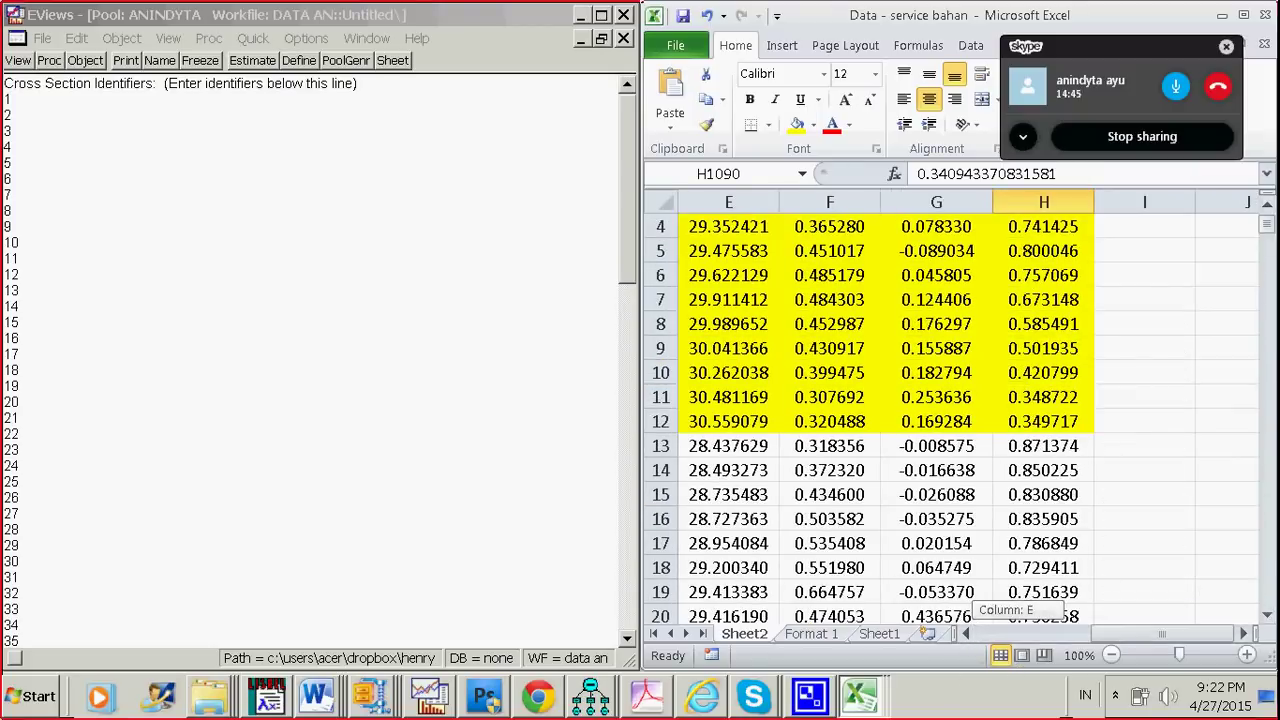
{"action": "left_click", "coordinate": [881, 634]}
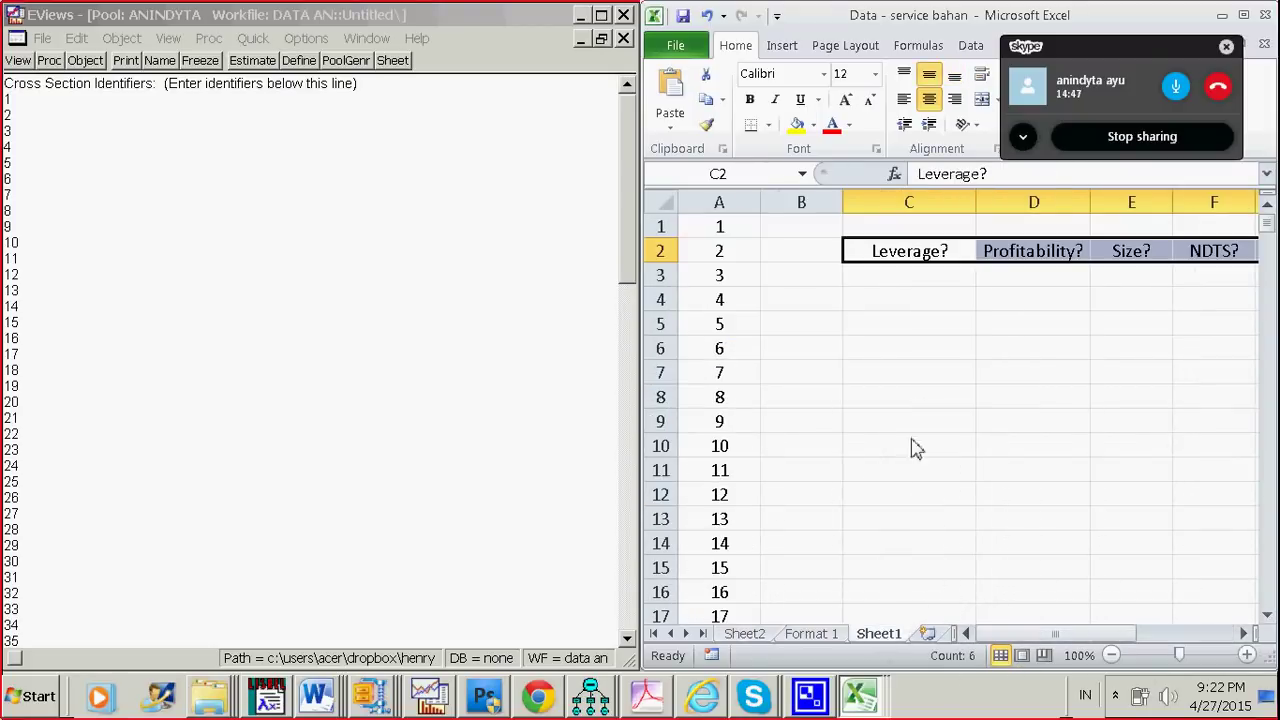
{"action": "right_click", "coordinate": [930, 258]}
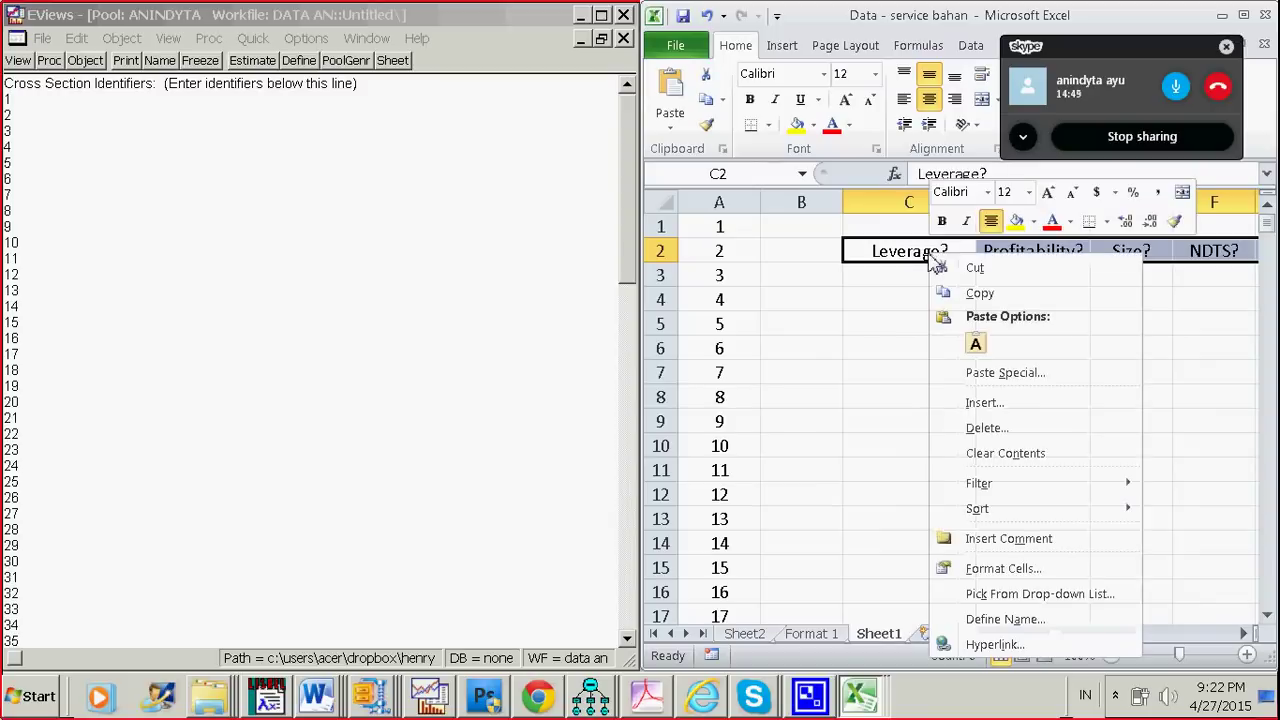
{"action": "left_click", "coordinate": [962, 291]}
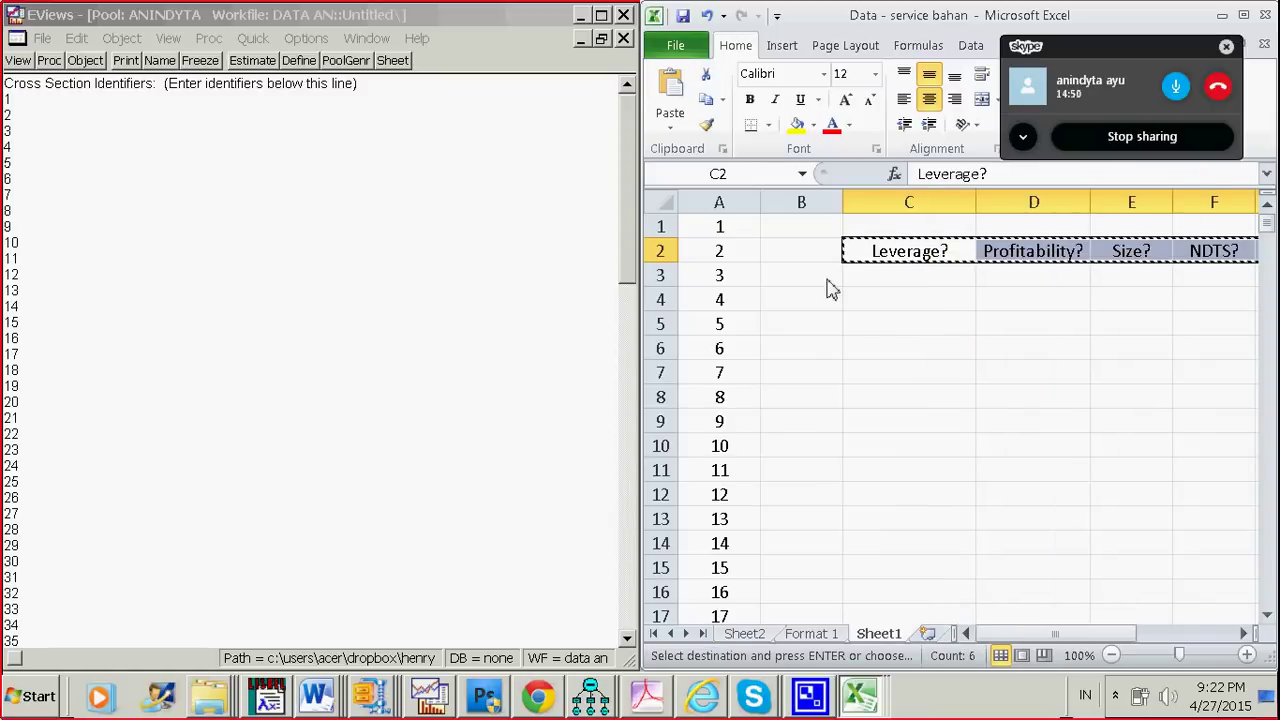
- Specify a pool estimation with Leverage? as dependent variable and Profitability?, Size?, NDTS?, Growth?, Tangibility? and c as common coefficients
{"action": "left_click", "coordinate": [252, 60]}
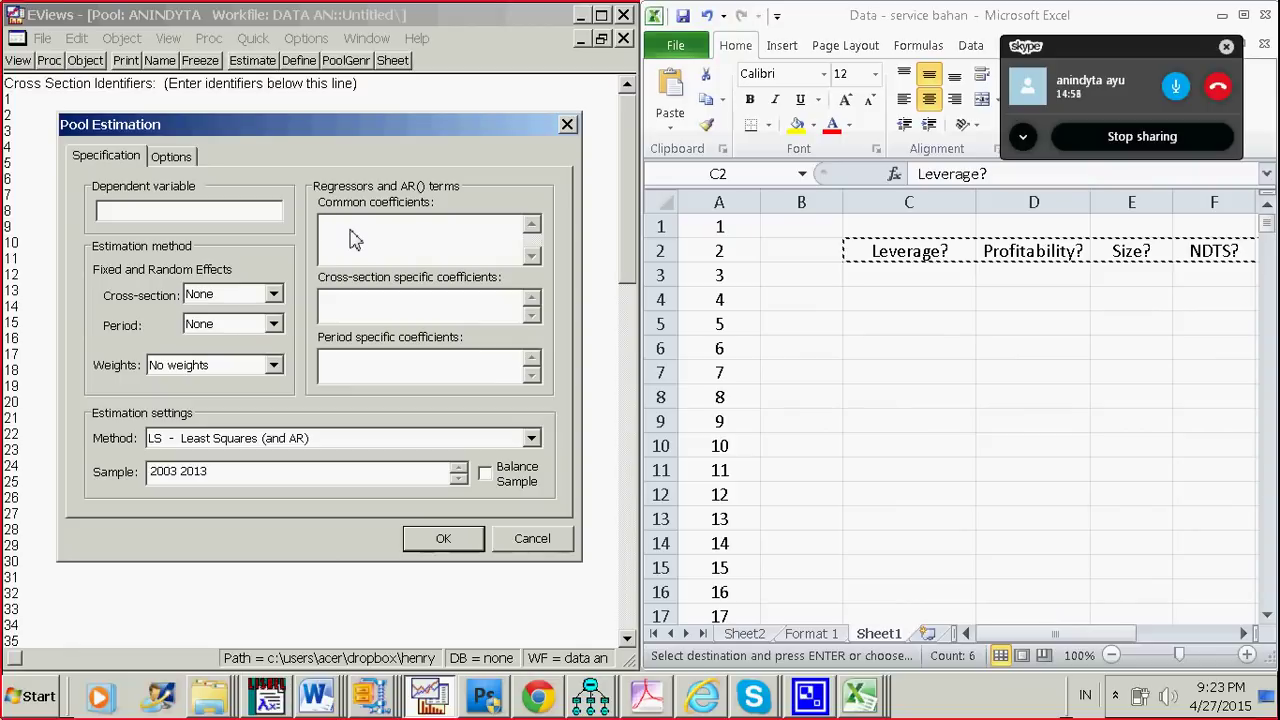
{"action": "key", "text": "ctrl+v"}
{"action": "scroll", "coordinate": [355, 243], "scroll_direction": "up", "scroll_amount": 1}
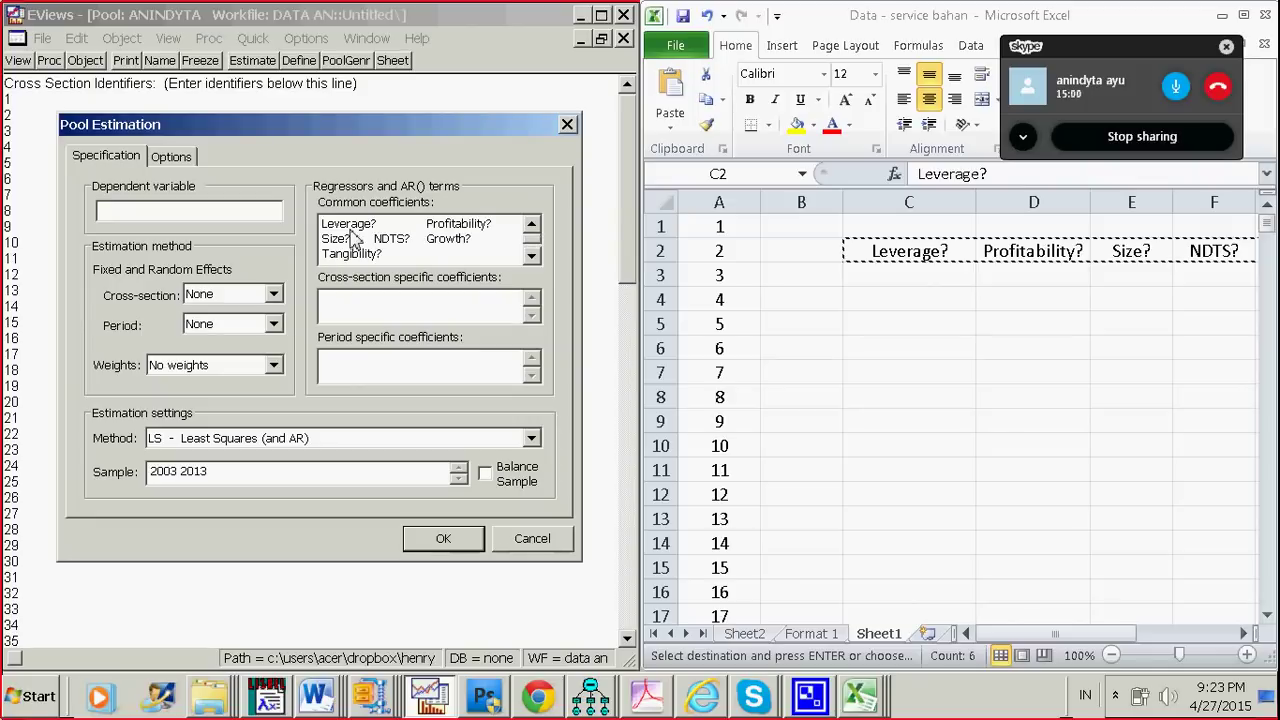
{"action": "left_click_drag", "start_coordinate": [420, 230], "coordinate": [292, 240]}
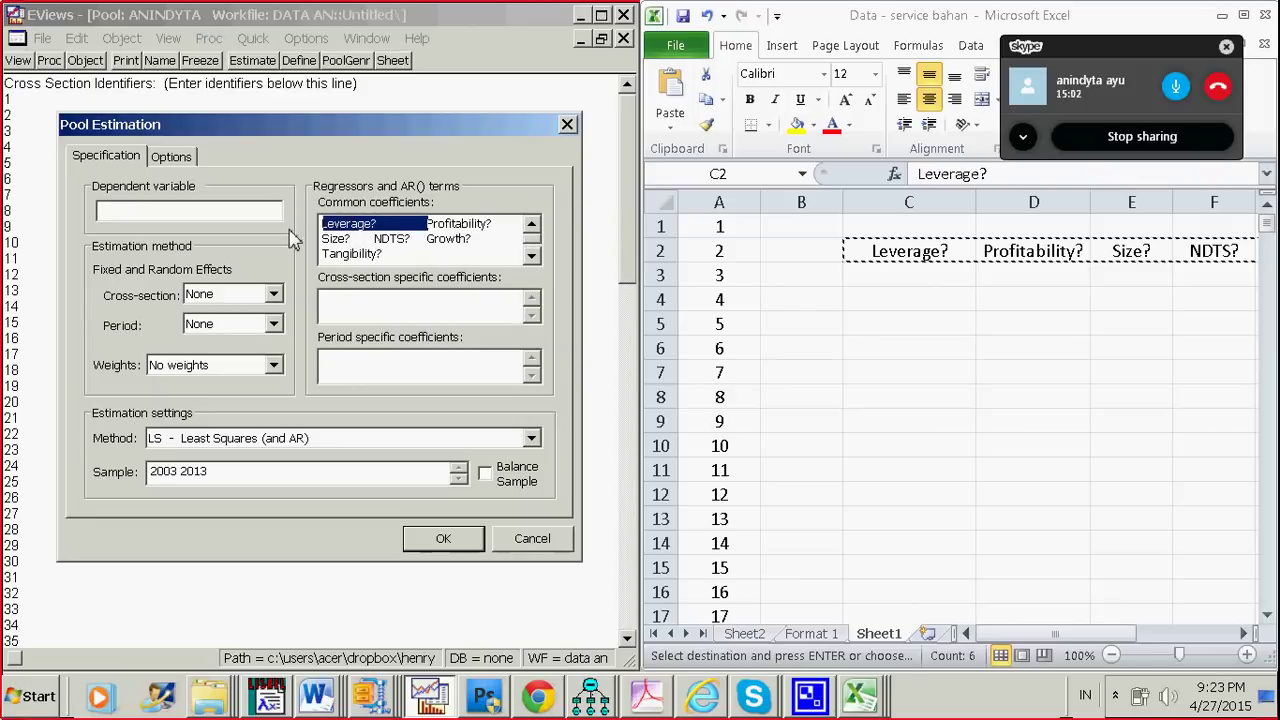
{"action": "key", "text": "ctrl+x"}
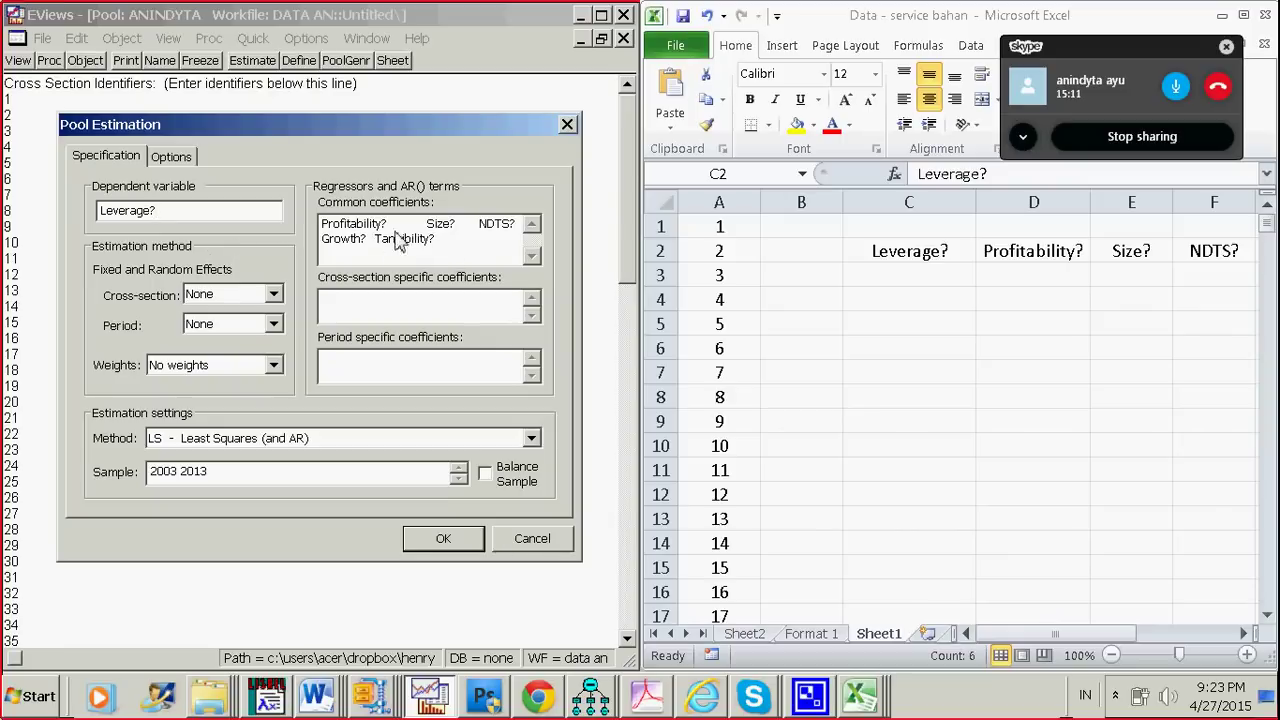
{"action": "left_click", "coordinate": [473, 248]}
- Estimate the pool model by least squares with cross-section effects kept at None
{"action": "left_click", "coordinate": [273, 294]}
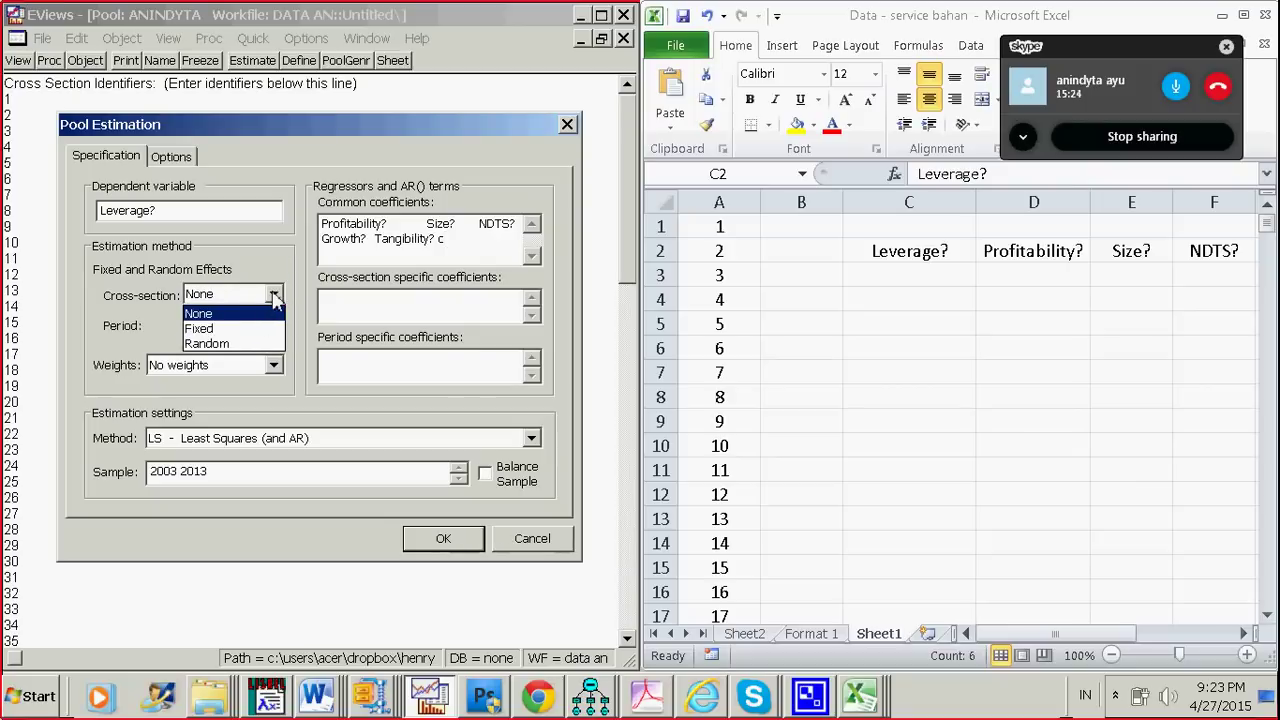
{"action": "left_click", "coordinate": [272, 296]}
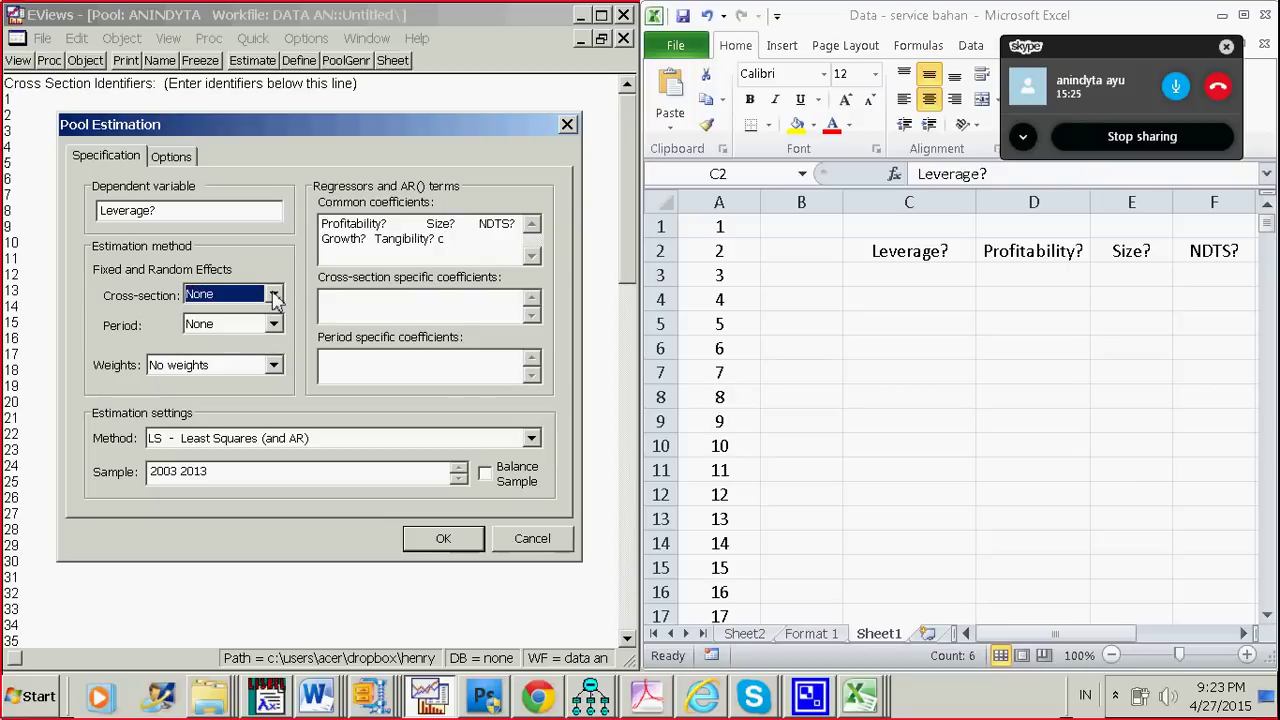
{"action": "left_click", "coordinate": [445, 539]}
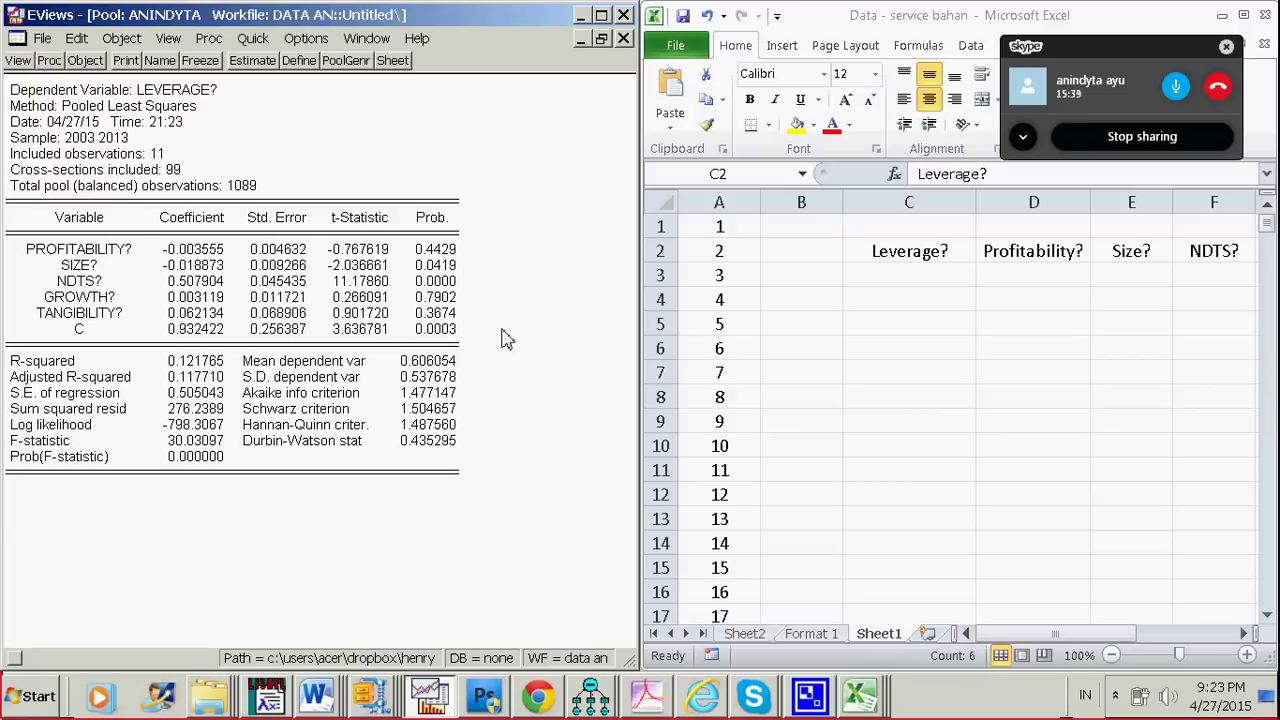
- Copy the entire pooled least squares output and paste it below the descriptive statistics table in Word's Document6
{"action": "key", "text": "ctrl+a"}
{"action": "right_click", "coordinate": [363, 167]}
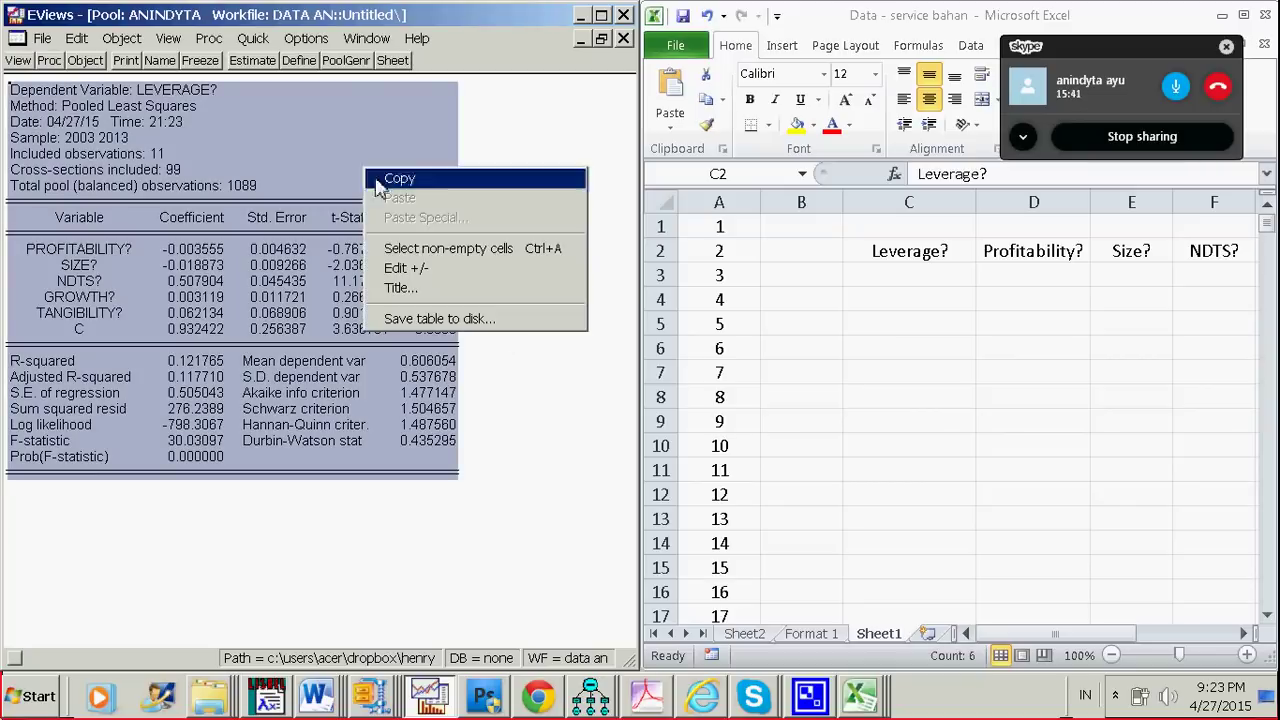
{"action": "left_click", "coordinate": [385, 177]}
{"action": "left_click", "coordinate": [262, 388]}
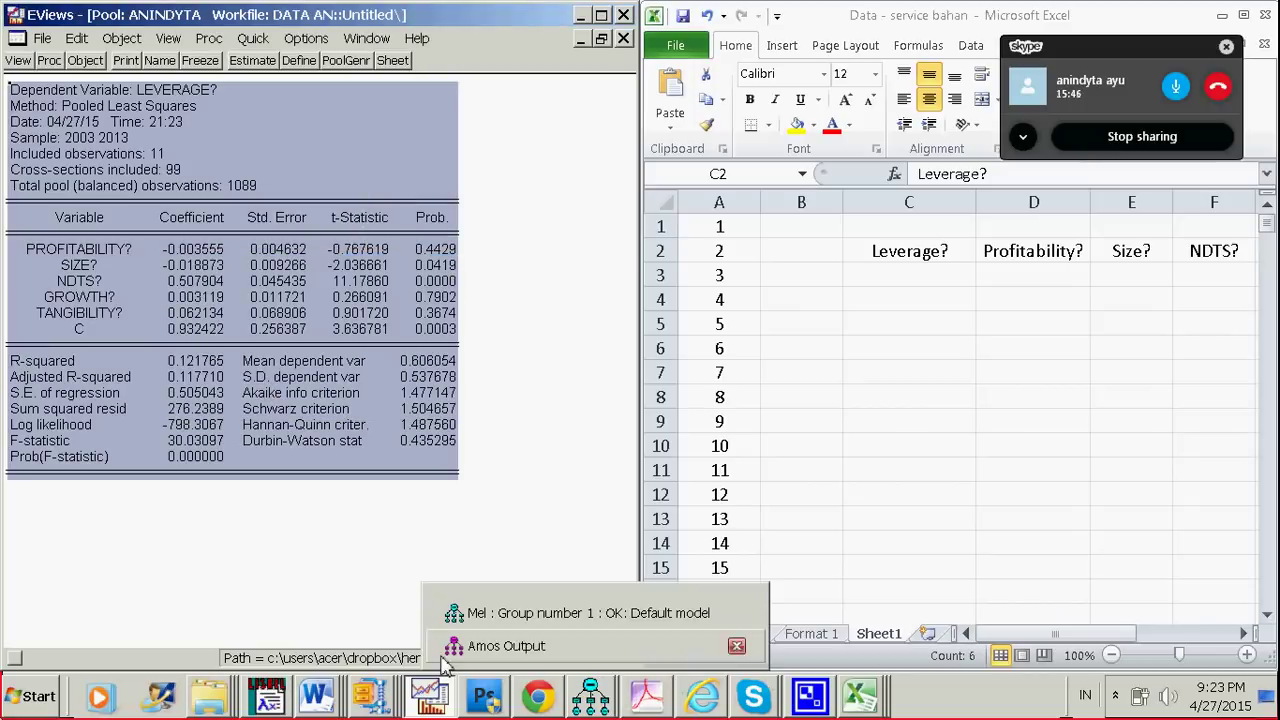
{"action": "left_click", "coordinate": [318, 700]}
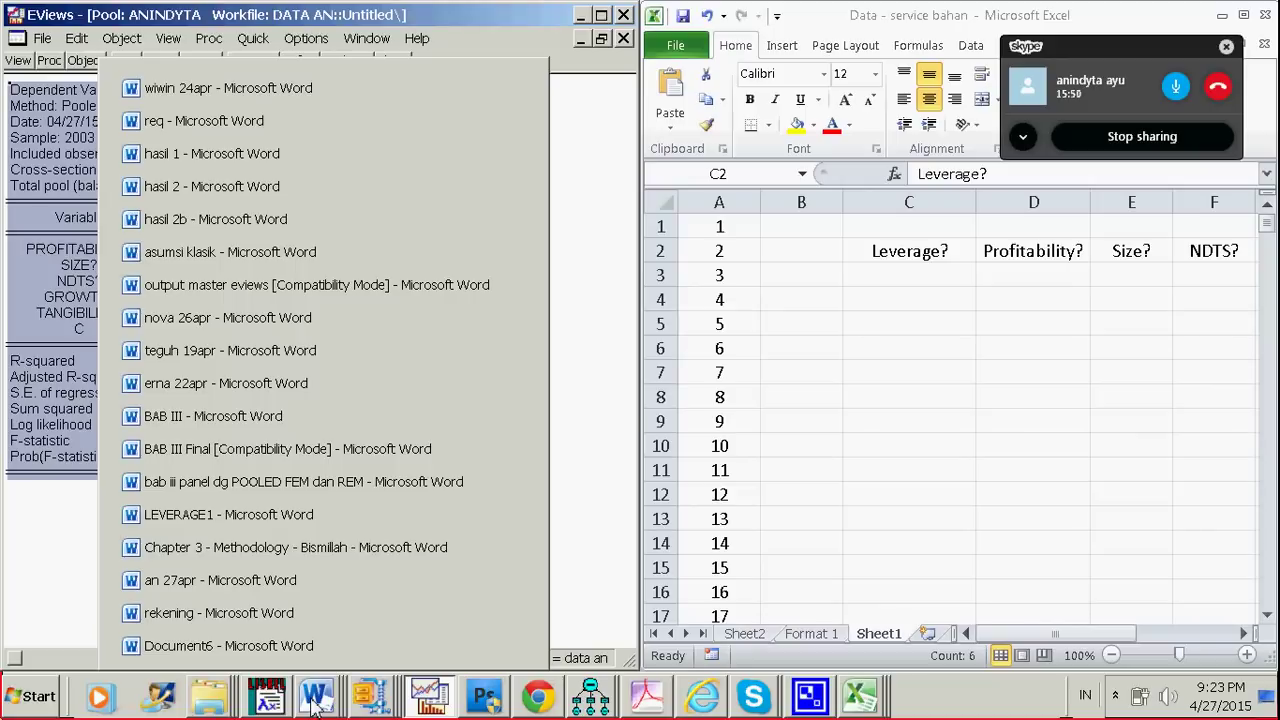
{"action": "left_click", "coordinate": [309, 646]}
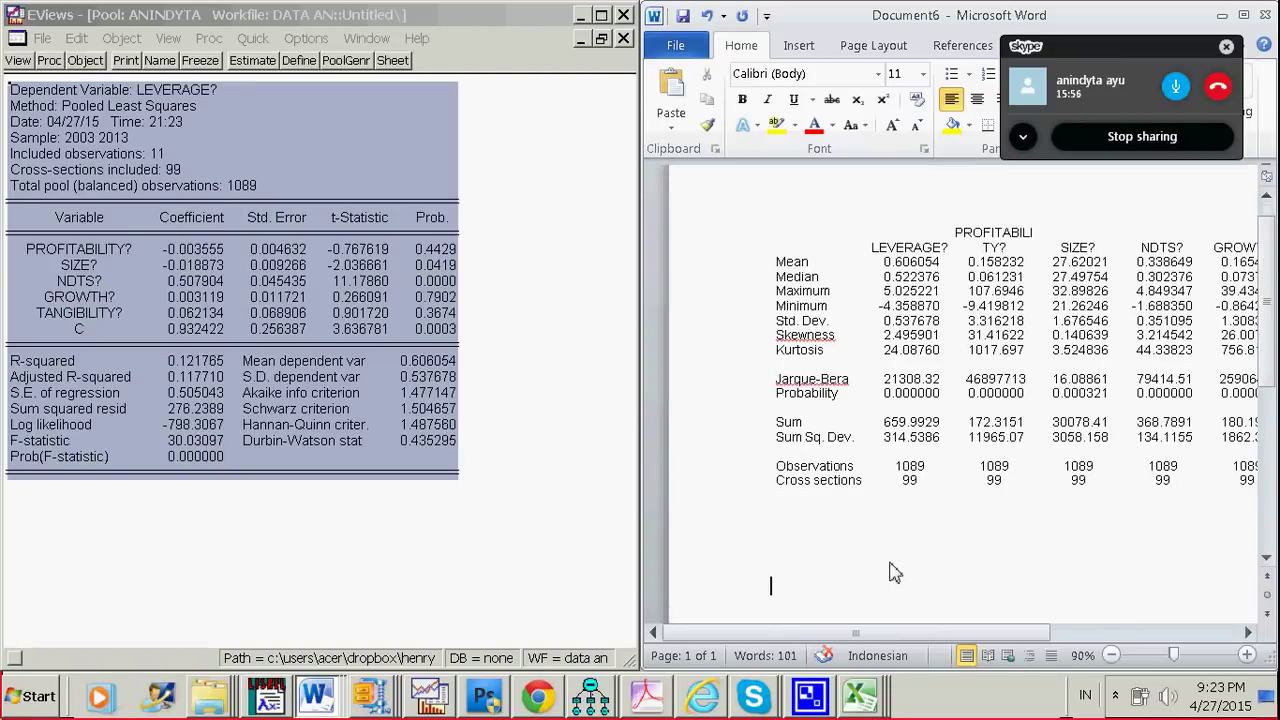
{"action": "key", "text": "ctrl+v"}
- Add the heading POOLED MODEL above the pasted regression output and enlarge it to 25 pt
{"action": "scroll", "coordinate": [895, 573], "scroll_direction": "up", "scroll_amount": 5}
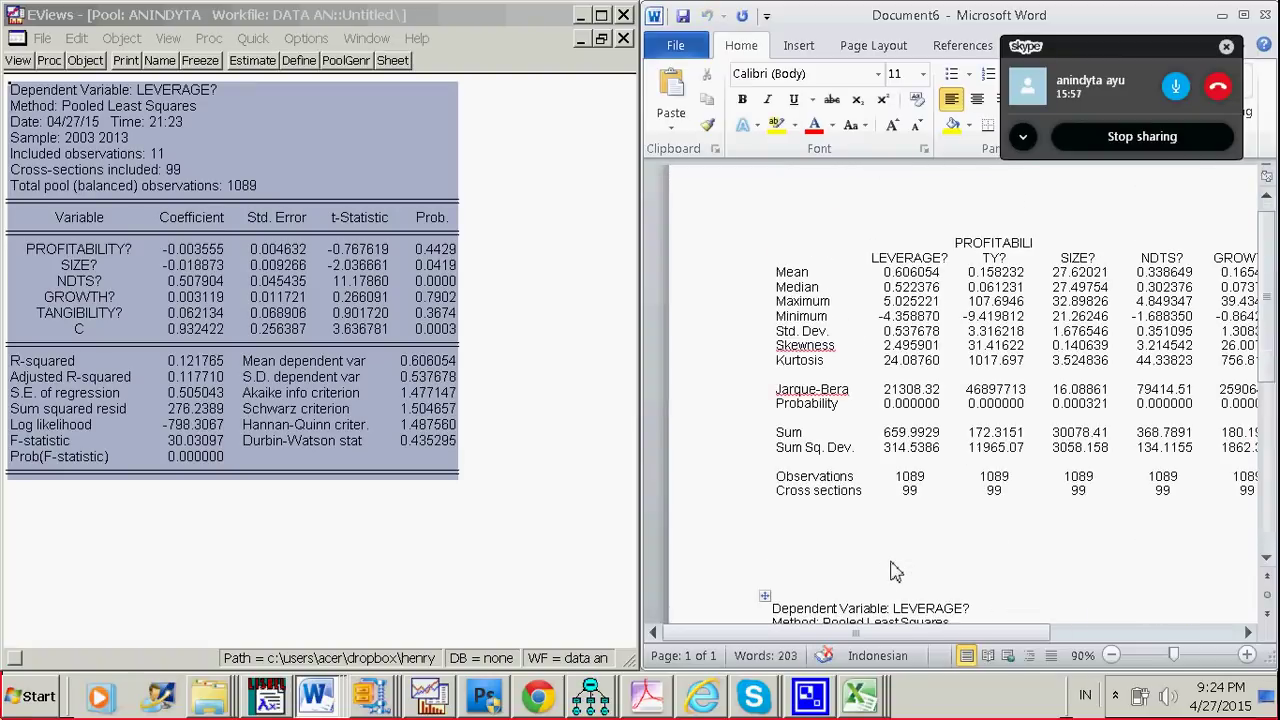
{"action": "left_click", "coordinate": [801, 568]}
{"action": "type", "text": "POOLED"}
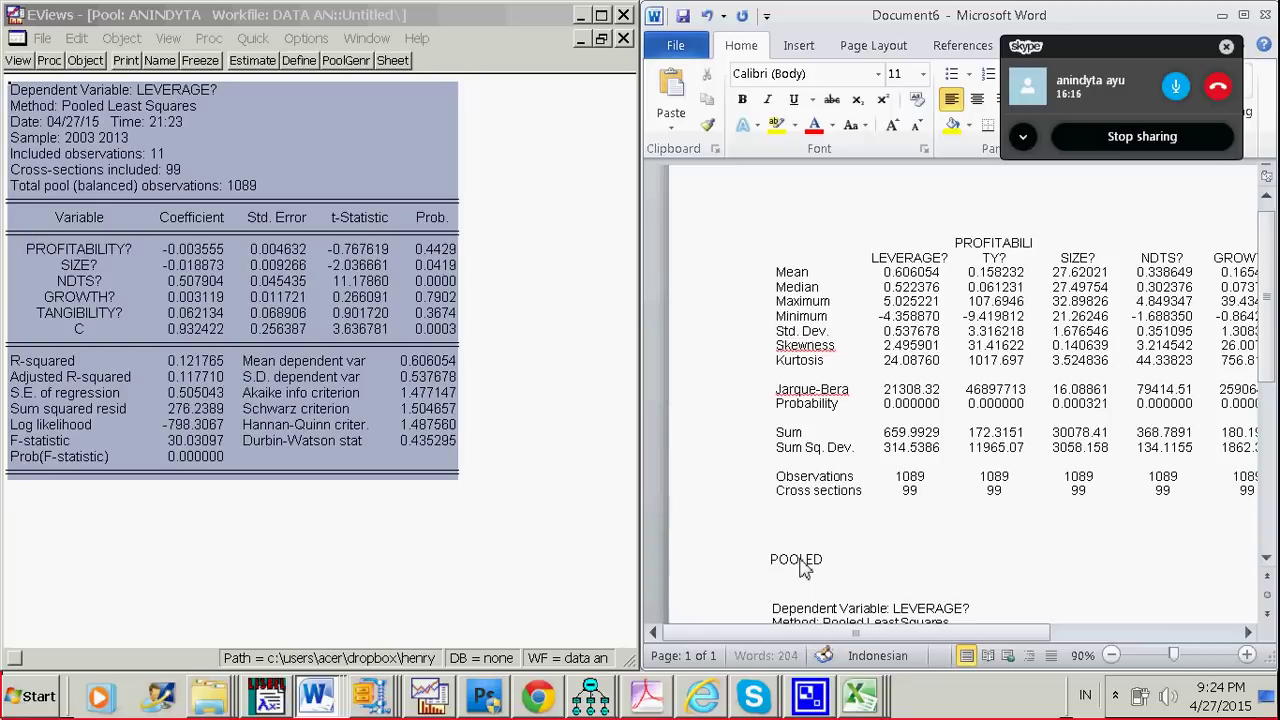
{"action": "type", "text": " MODEL"}
{"action": "key", "text": "ctrl+shift+Left"}
{"action": "key", "text": "ctrl+shift+Left"}
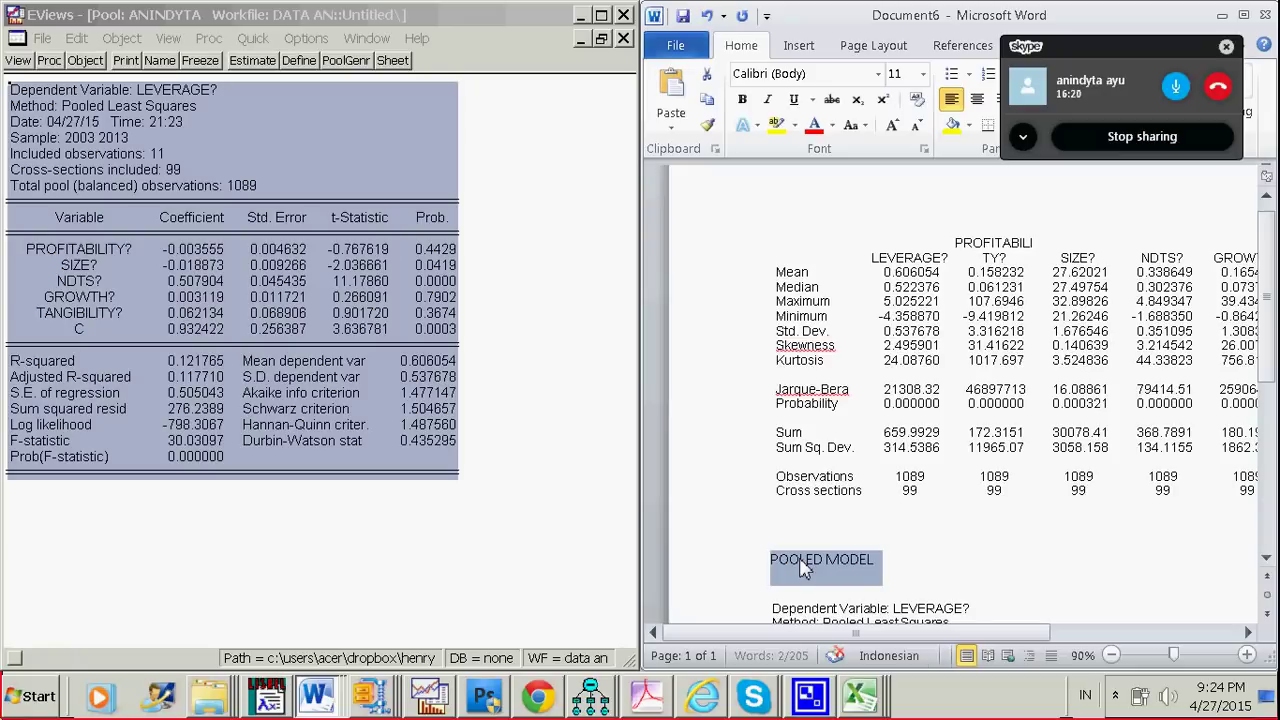
{"action": "key", "text": "ctrl+bracketright"}
{"action": "key", "text": "ctrl+bracketright"}
{"action": "key", "text": "ctrl+bracketright"}
{"action": "key", "text": "ctrl+bracketright"}
{"action": "key", "text": "ctrl+bracketright"}
{"action": "key", "text": "ctrl+bracketright"}
{"action": "key", "text": "ctrl+bracketright"}
{"action": "key", "text": "ctrl+bracketright"}
{"action": "key", "text": "ctrl+bracketright"}
{"action": "key", "text": "ctrl+bracketright"}
{"action": "key", "text": "ctrl+bracketright"}
{"action": "key", "text": "ctrl+bracketright"}
{"action": "key", "text": "ctrl+bracketright"}
{"action": "key", "text": "ctrl+bracketright"}
- Copy all text of the pool's Representations view in EViews and paste it on a new line below the regression output in Word
{"action": "scroll", "coordinate": [810, 600], "scroll_direction": "down", "scroll_amount": 5}
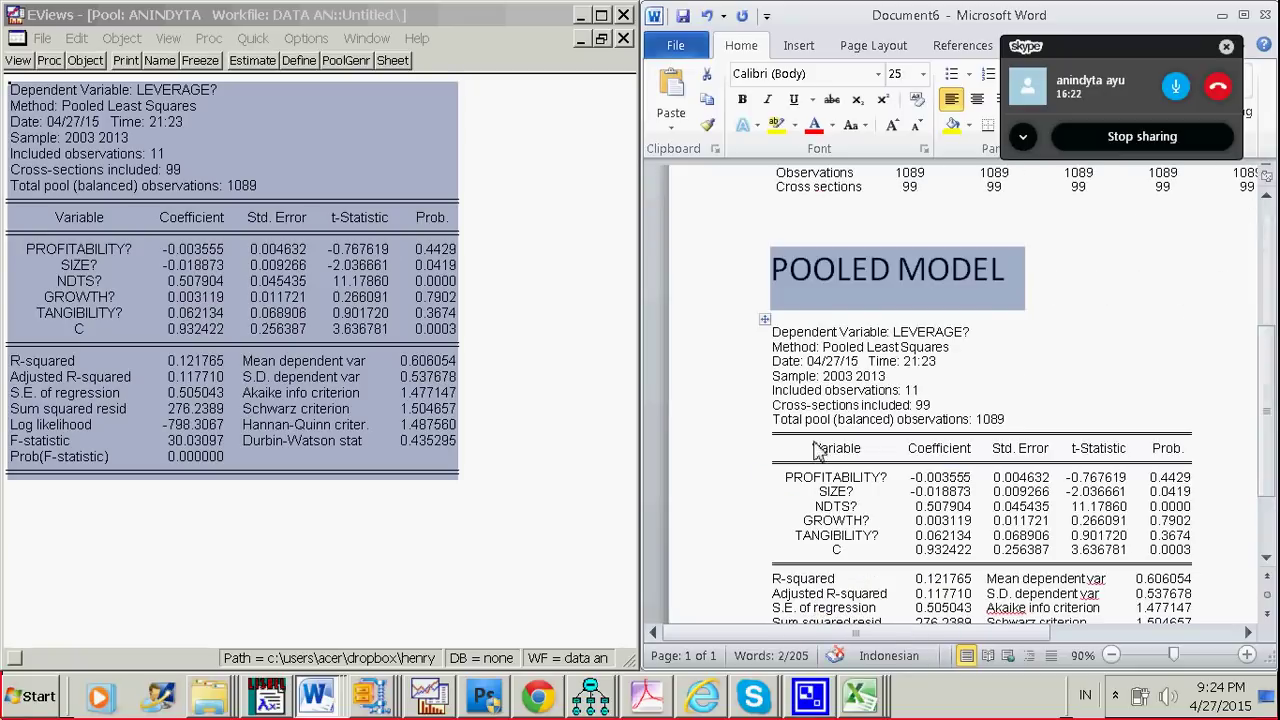
{"action": "scroll", "coordinate": [1030, 345], "scroll_direction": "down", "scroll_amount": 3}
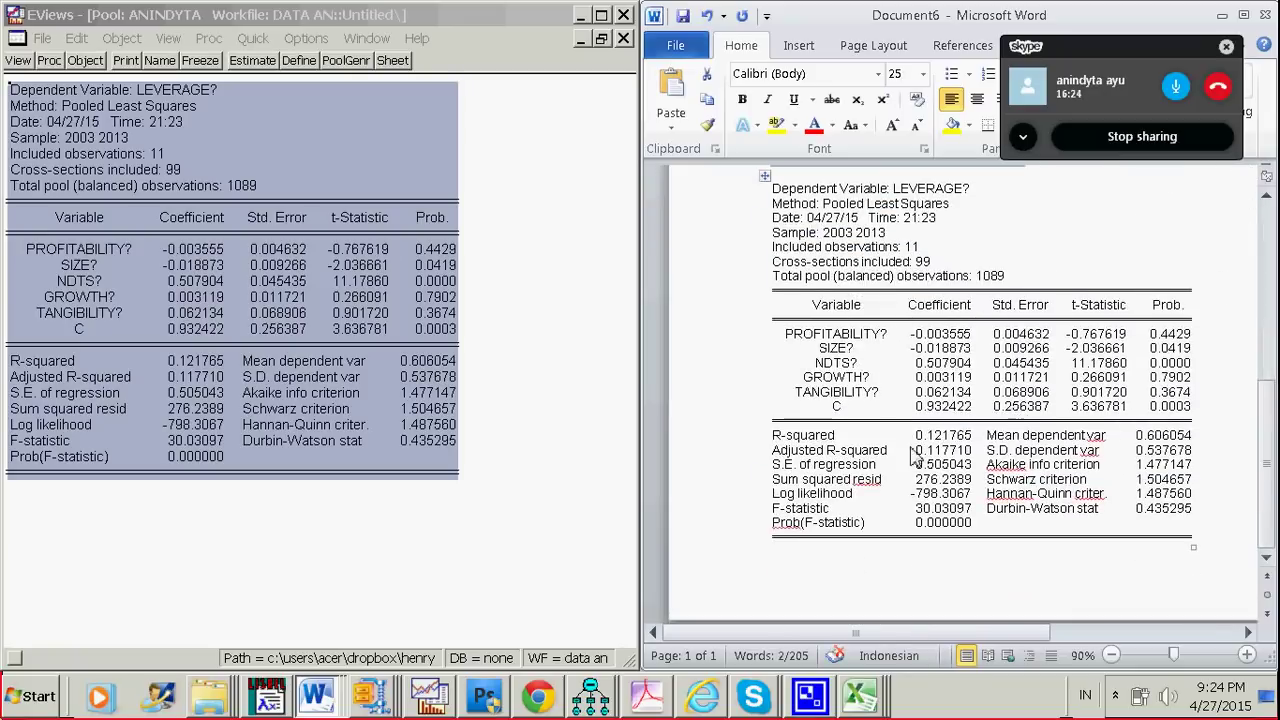
{"action": "left_click", "coordinate": [845, 590]}
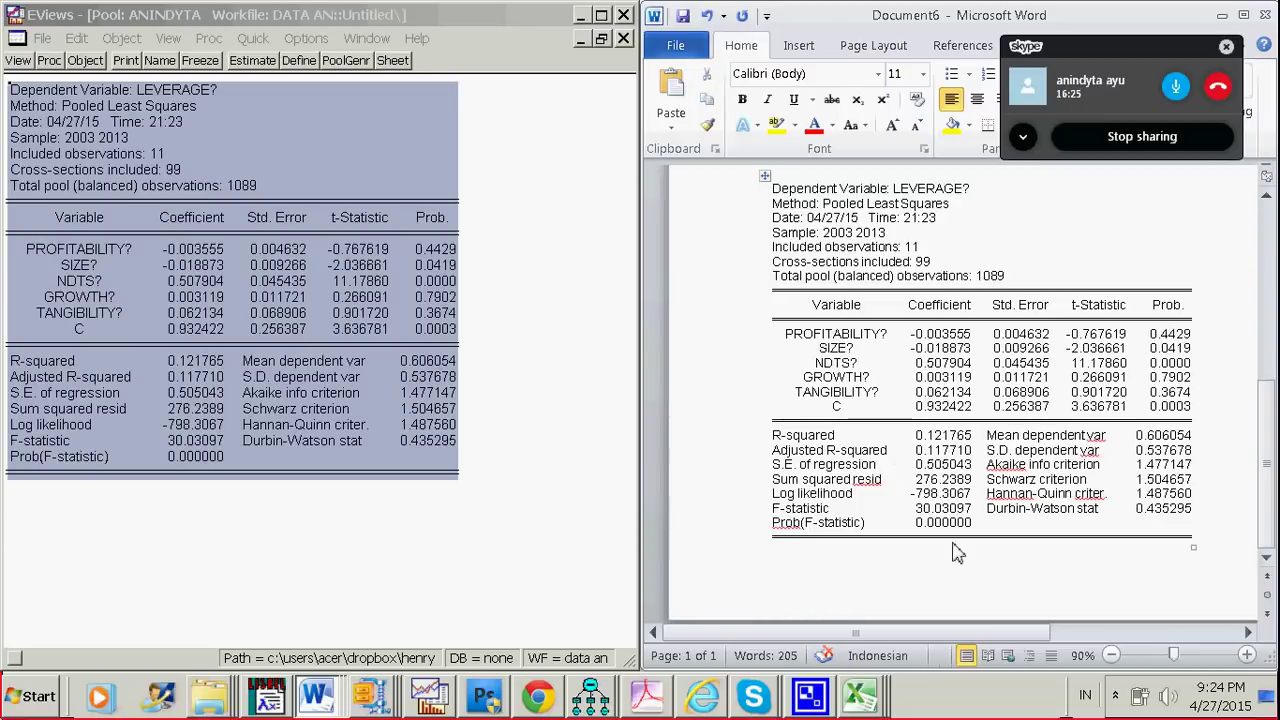
{"action": "key", "text": "Return"}
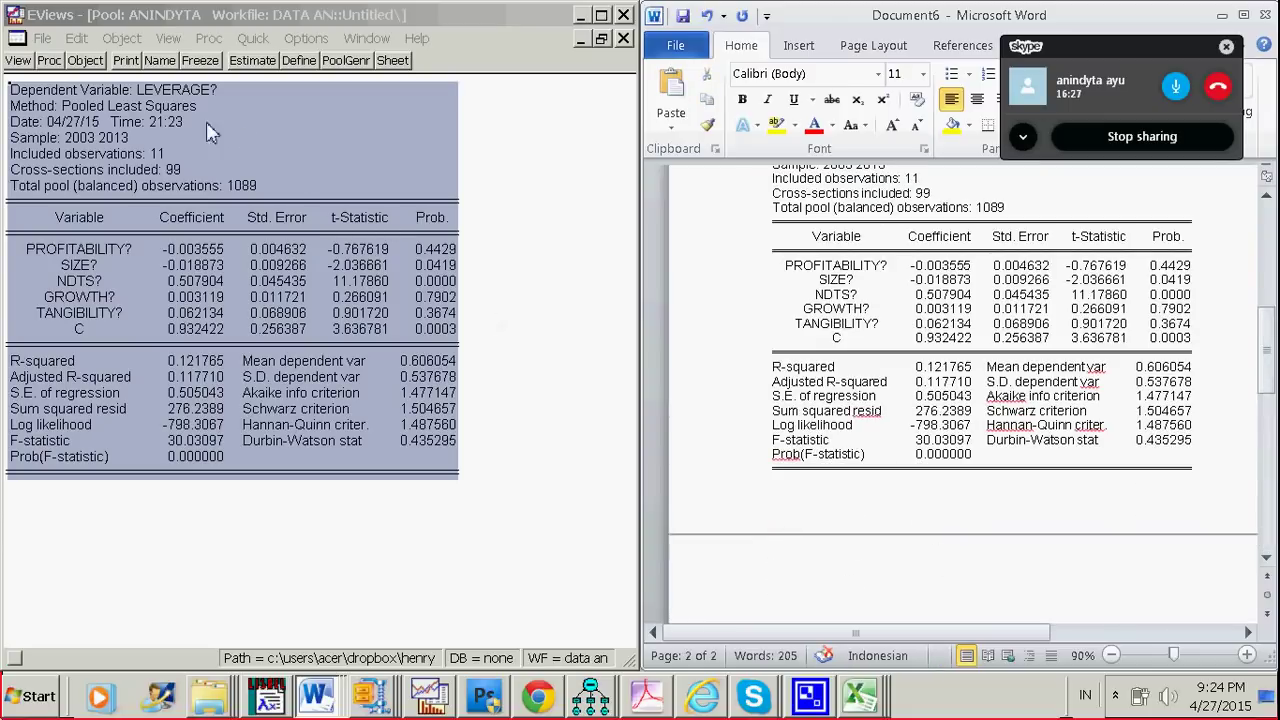
{"action": "left_click", "coordinate": [19, 62]}
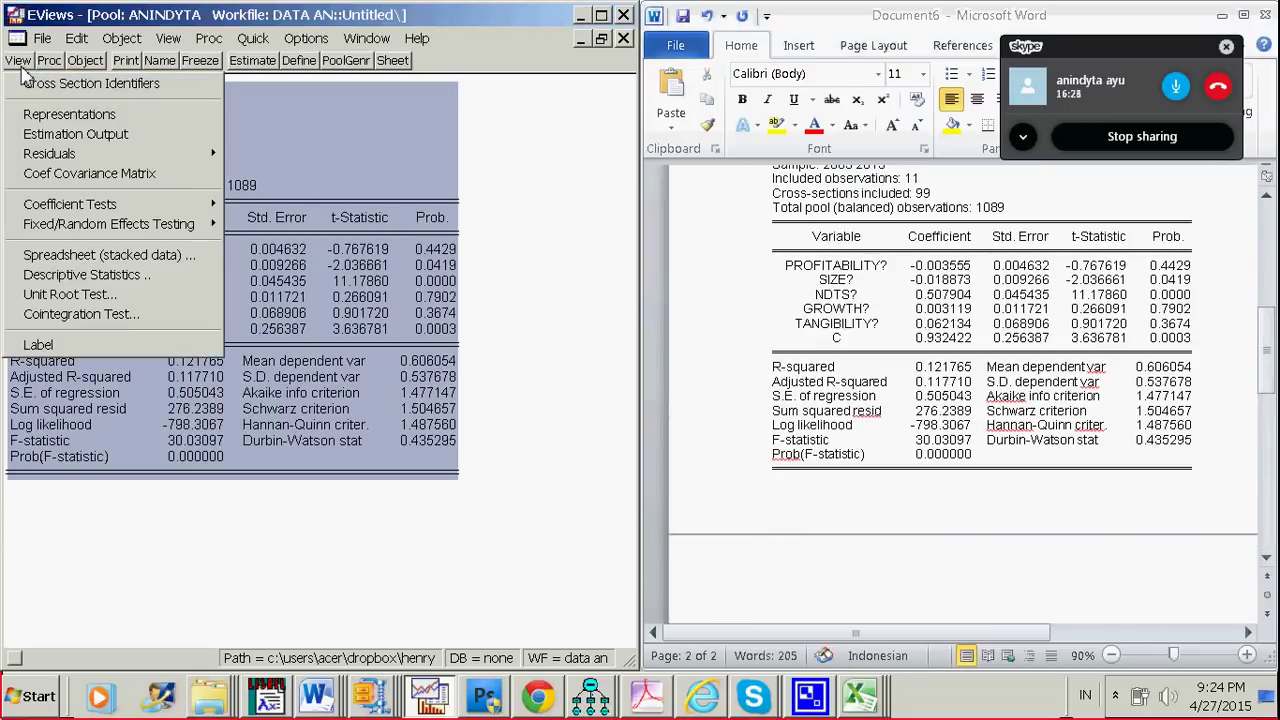
{"action": "left_click", "coordinate": [40, 120]}
{"action": "key", "text": "ctrl+a"}
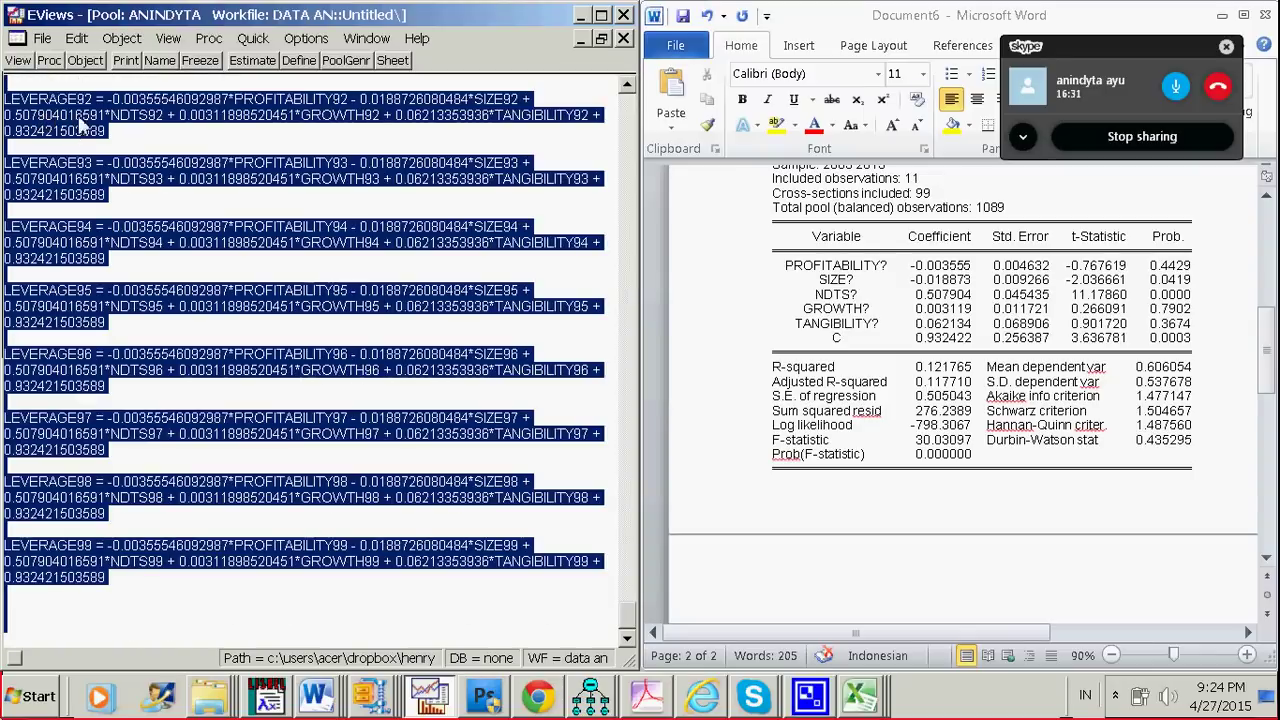
{"action": "right_click", "coordinate": [82, 122]}
{"action": "left_click", "coordinate": [112, 175]}
{"action": "left_click", "coordinate": [806, 565]}
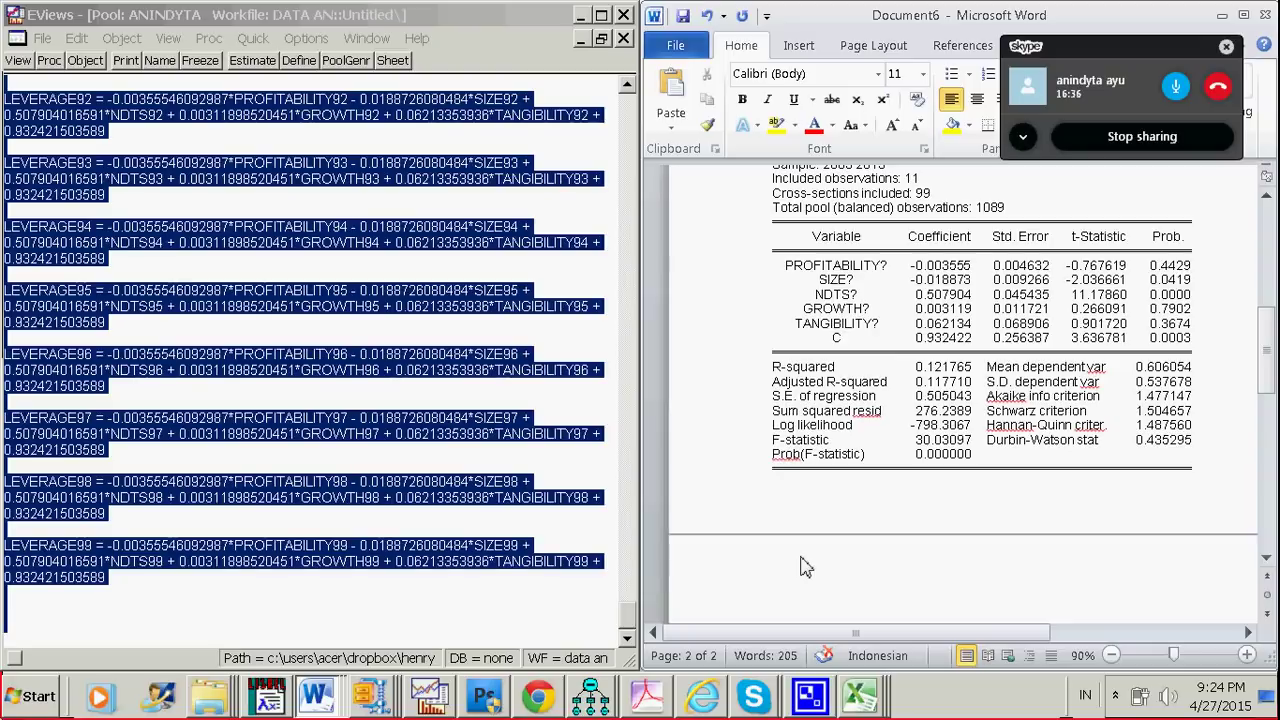
{"action": "key", "text": "ctrl+v"}
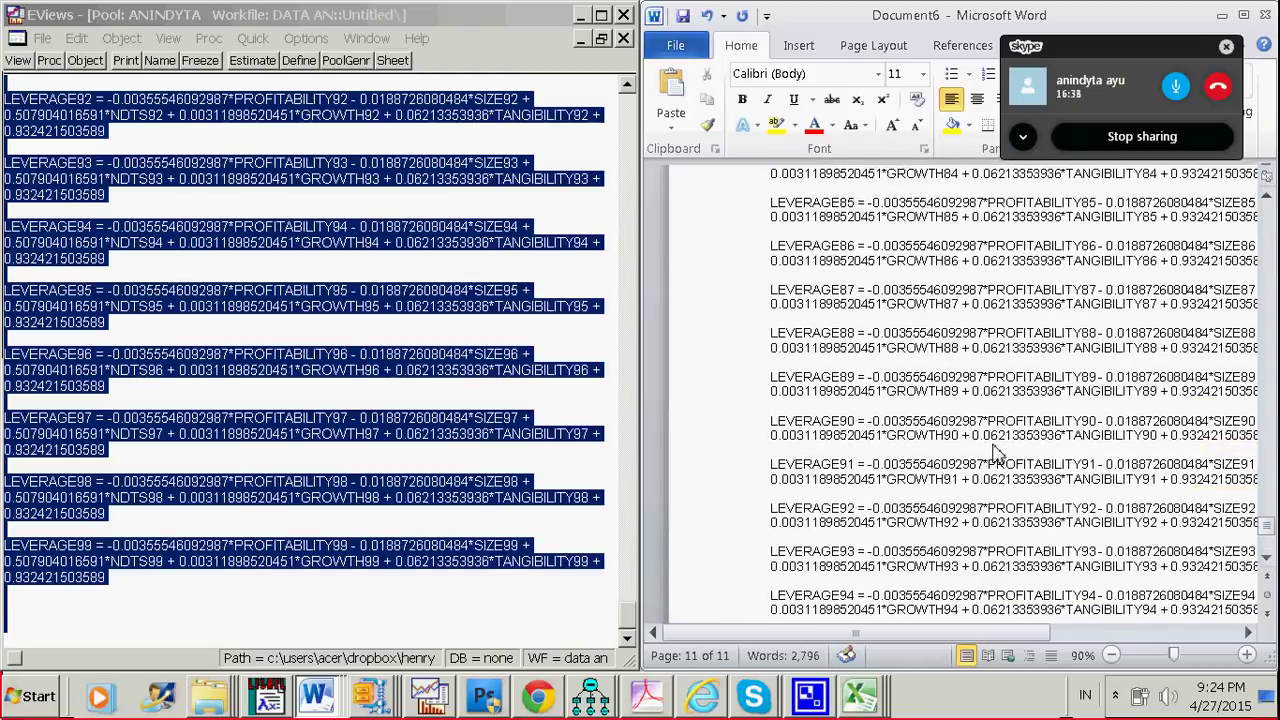
- Look through the pasted estimation command and company equations from the start of the document, and return to its end
{"action": "scroll", "coordinate": [995, 455], "scroll_direction": "up", "scroll_amount": 20}
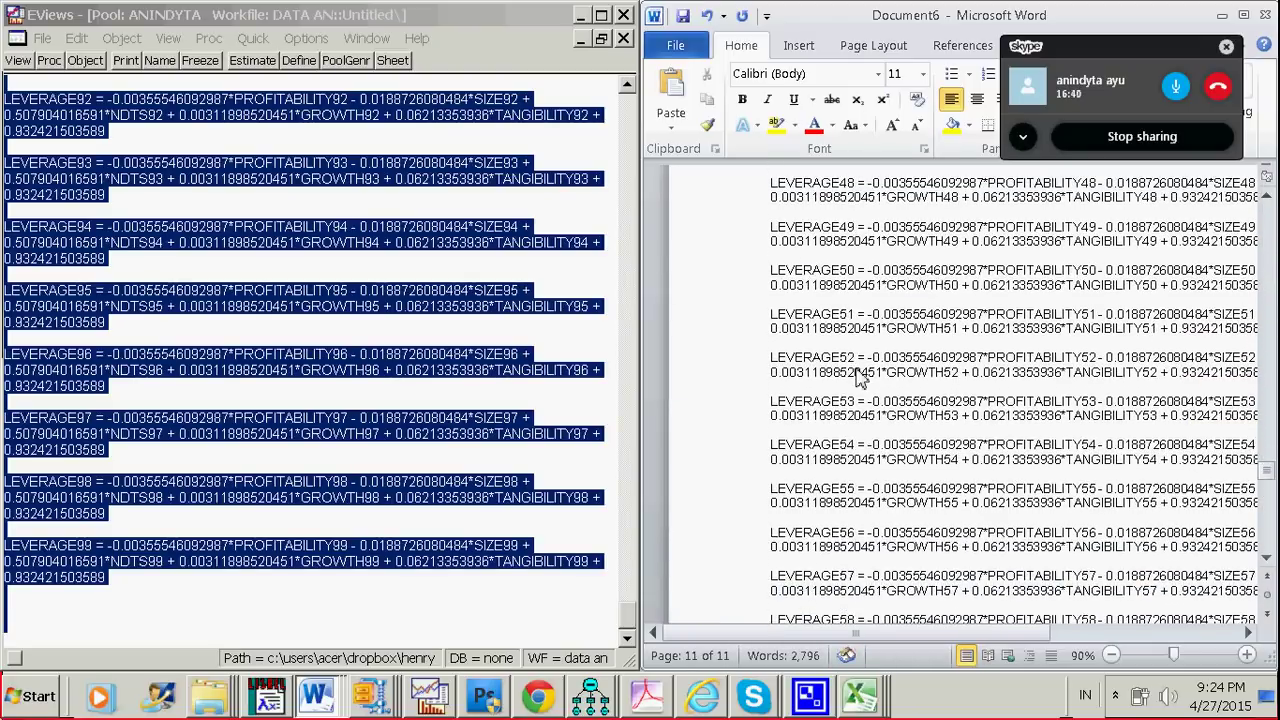
{"action": "scroll", "coordinate": [860, 378], "scroll_direction": "up", "scroll_amount": 20}
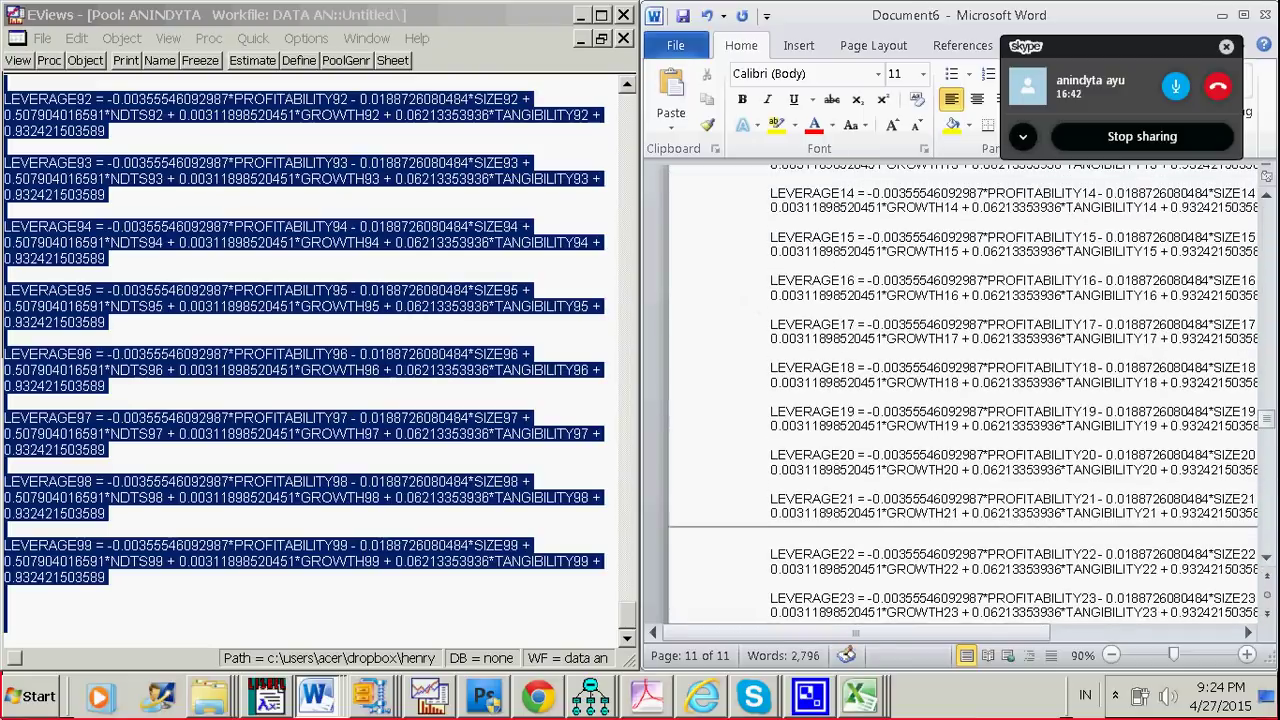
{"action": "left_click_drag", "start_coordinate": [1268, 418], "coordinate": [1268, 240]}
{"action": "scroll", "coordinate": [913, 466], "scroll_direction": "down", "scroll_amount": 5}
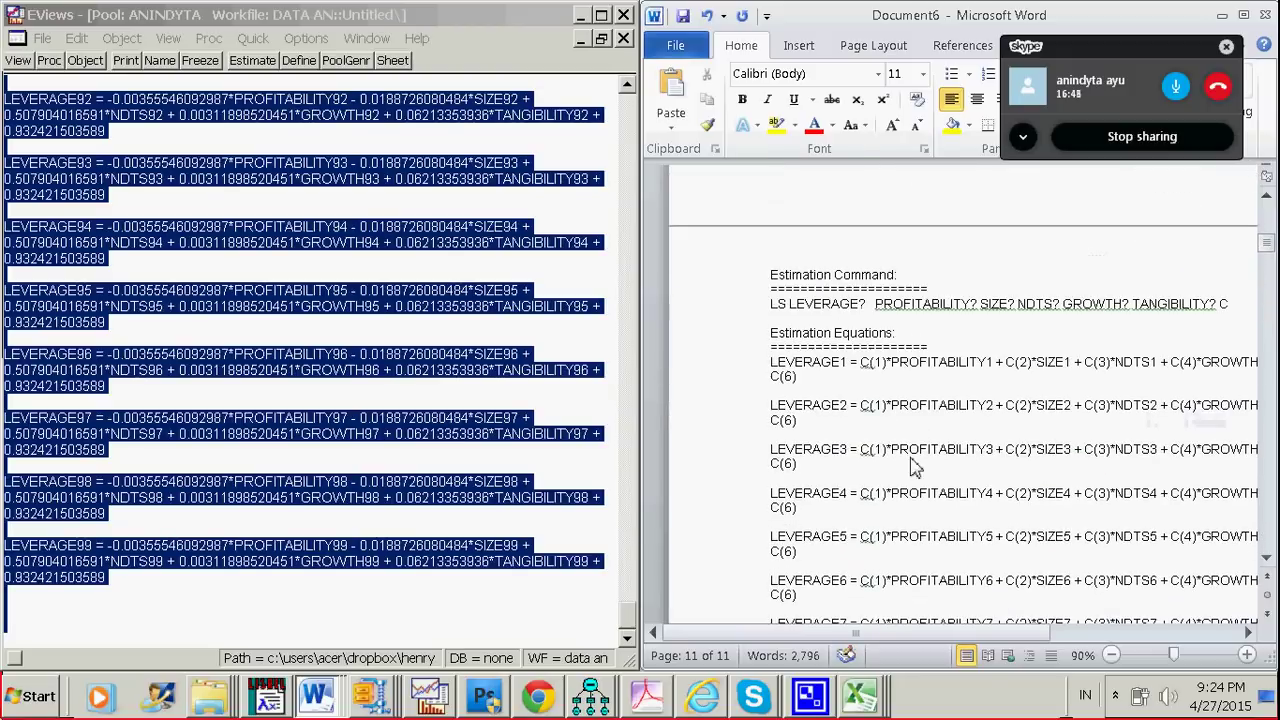
{"action": "left_click", "coordinate": [841, 366]}
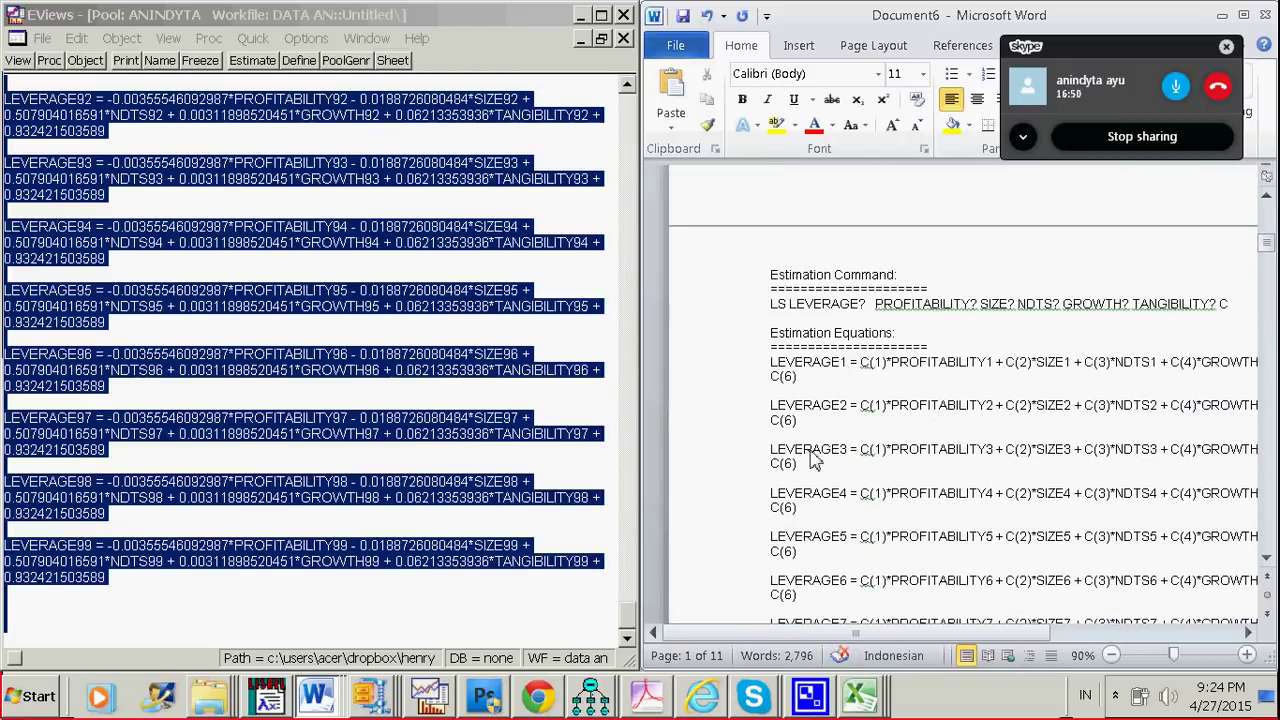
{"action": "scroll", "coordinate": [815, 460], "scroll_direction": "down", "scroll_amount": 4}
{"action": "left_click_drag", "start_coordinate": [1271, 262], "coordinate": [1272, 218]}
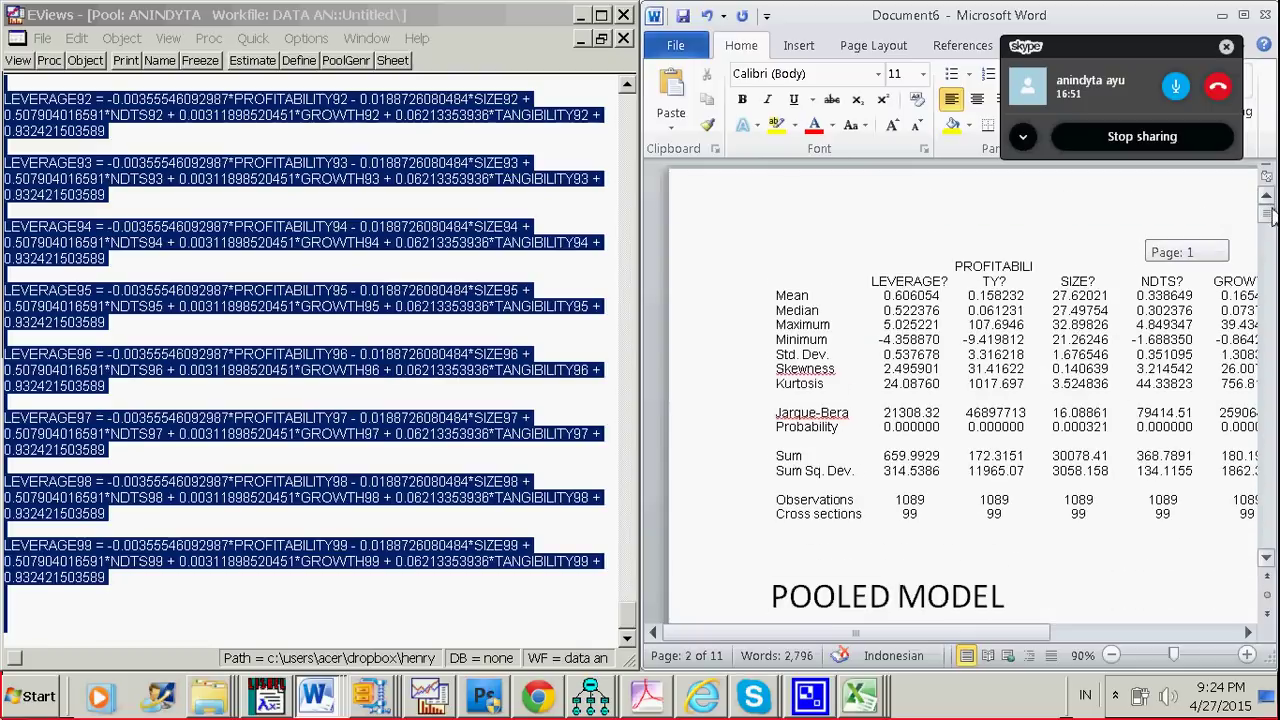
{"action": "key", "text": "ctrl+v"}
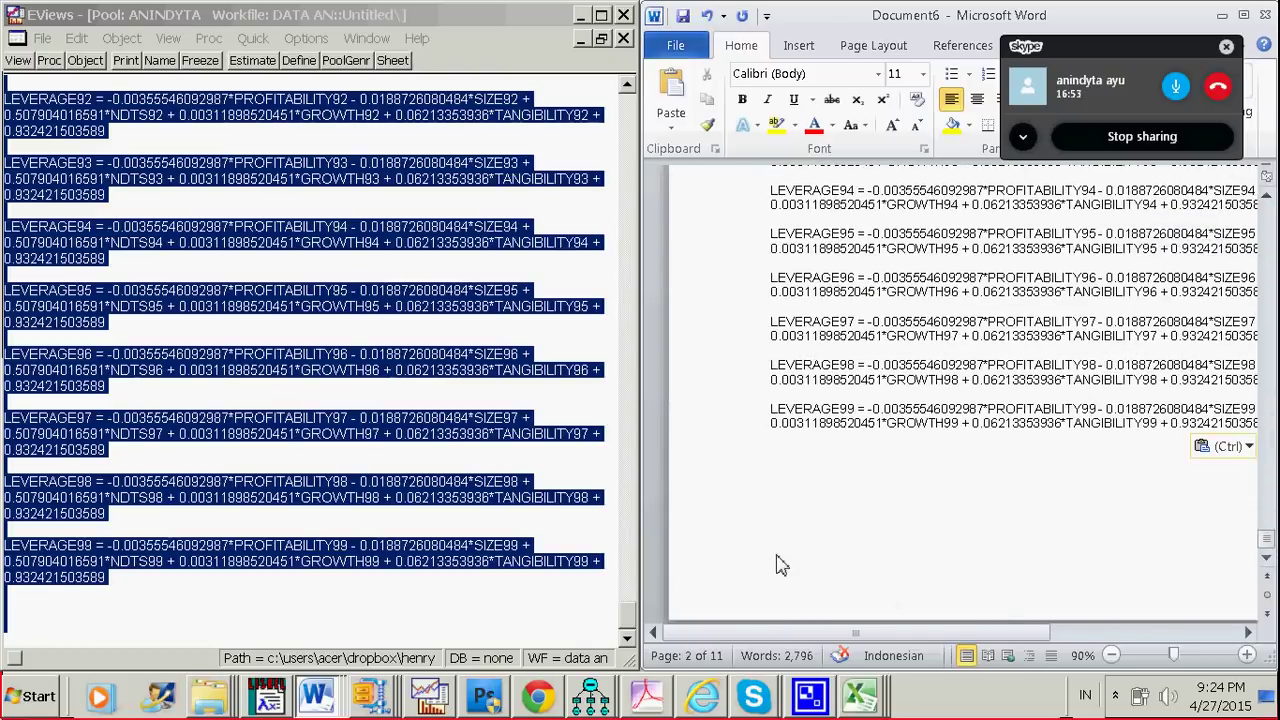
- Show the pool's residual graphs in EViews and copy them as a colour EMF enhanced metafile
{"action": "left_click", "coordinate": [16, 61]}
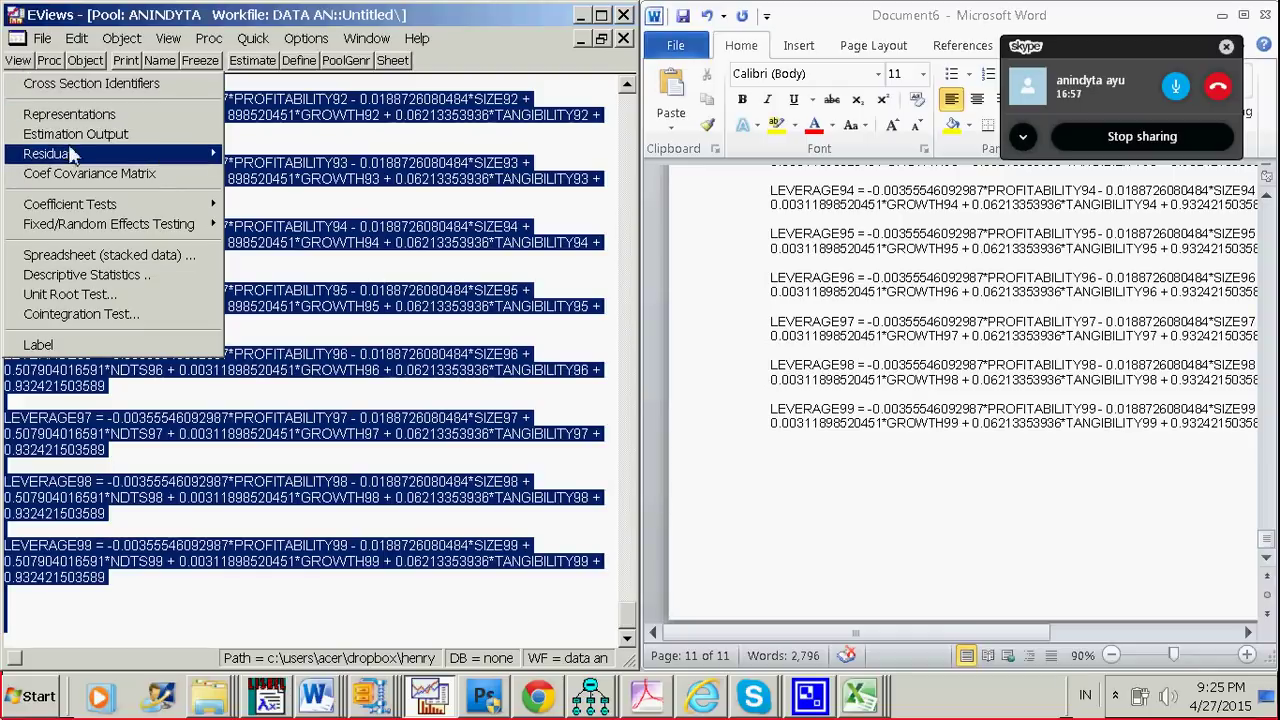
{"action": "mouse_move", "coordinate": [205, 160]}
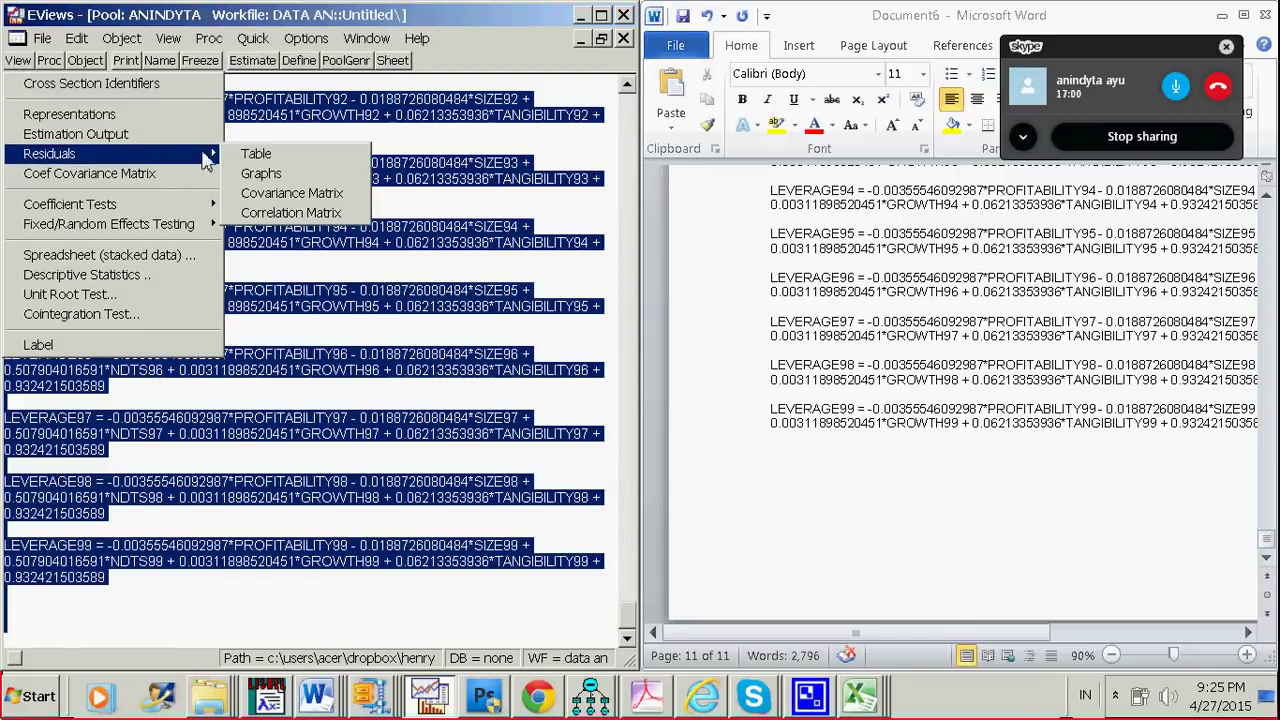
{"action": "left_click", "coordinate": [260, 173]}
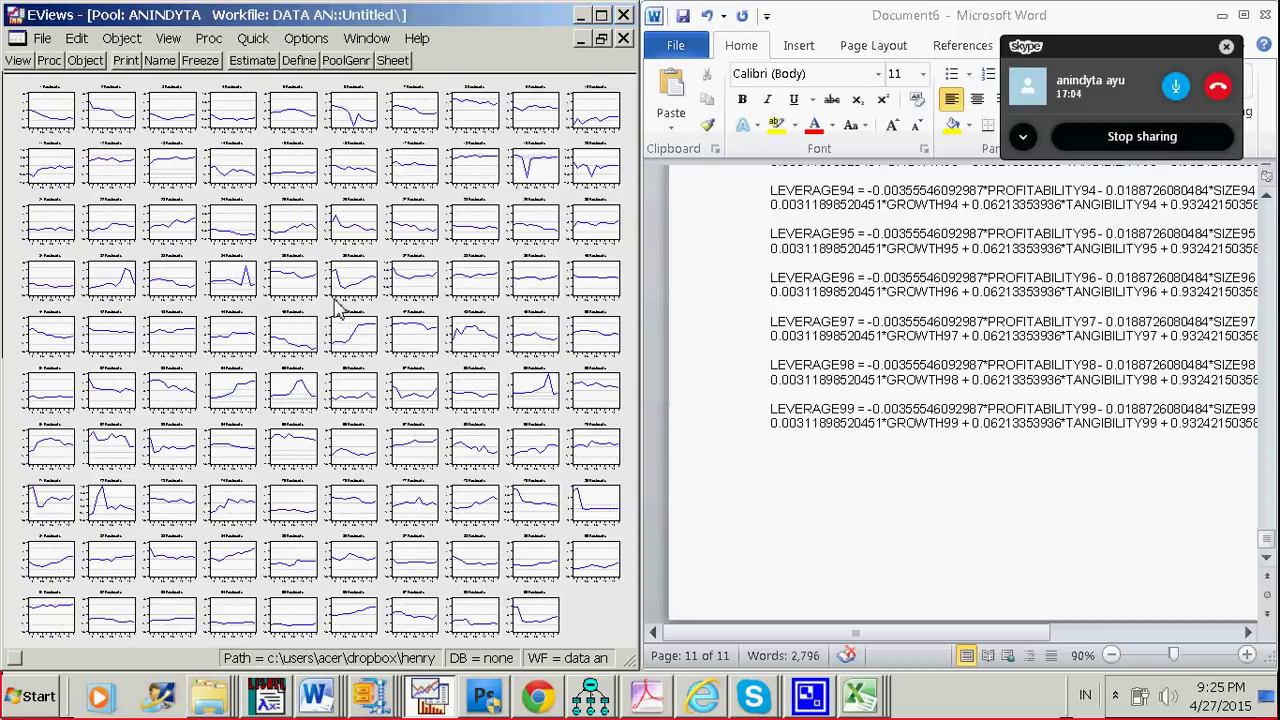
{"action": "right_click", "coordinate": [115, 125]}
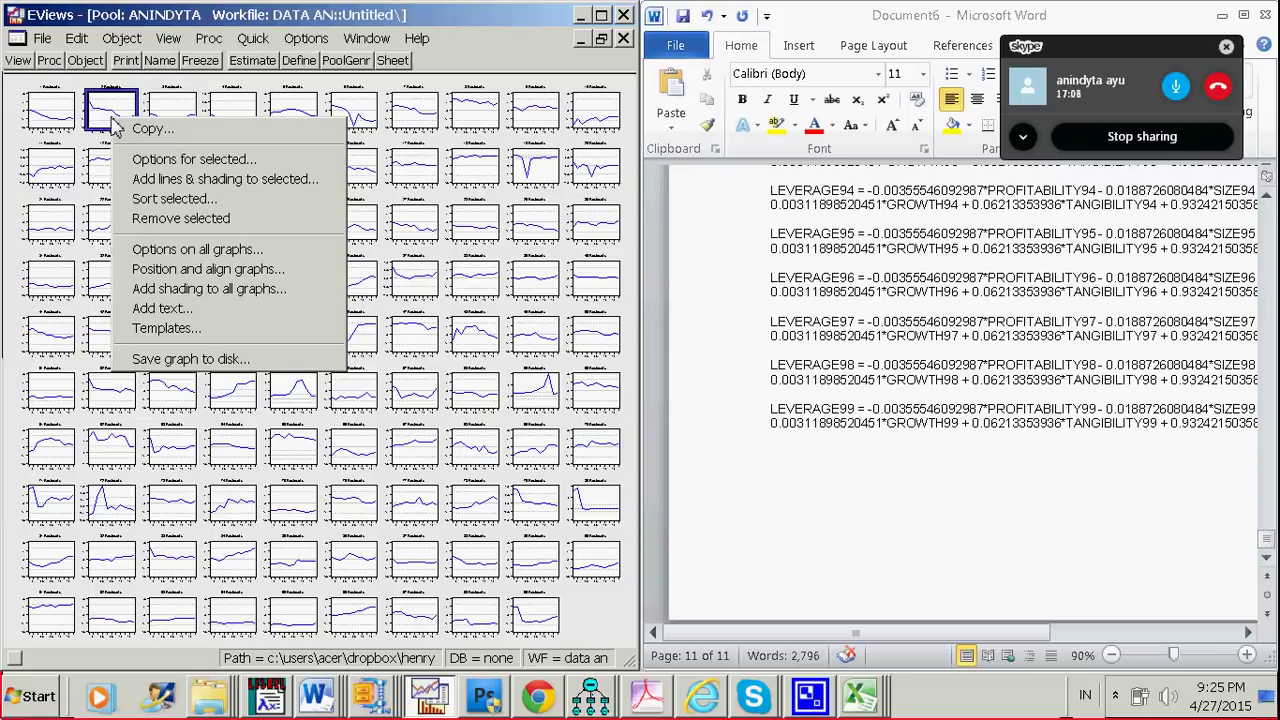
{"action": "left_click", "coordinate": [128, 130]}
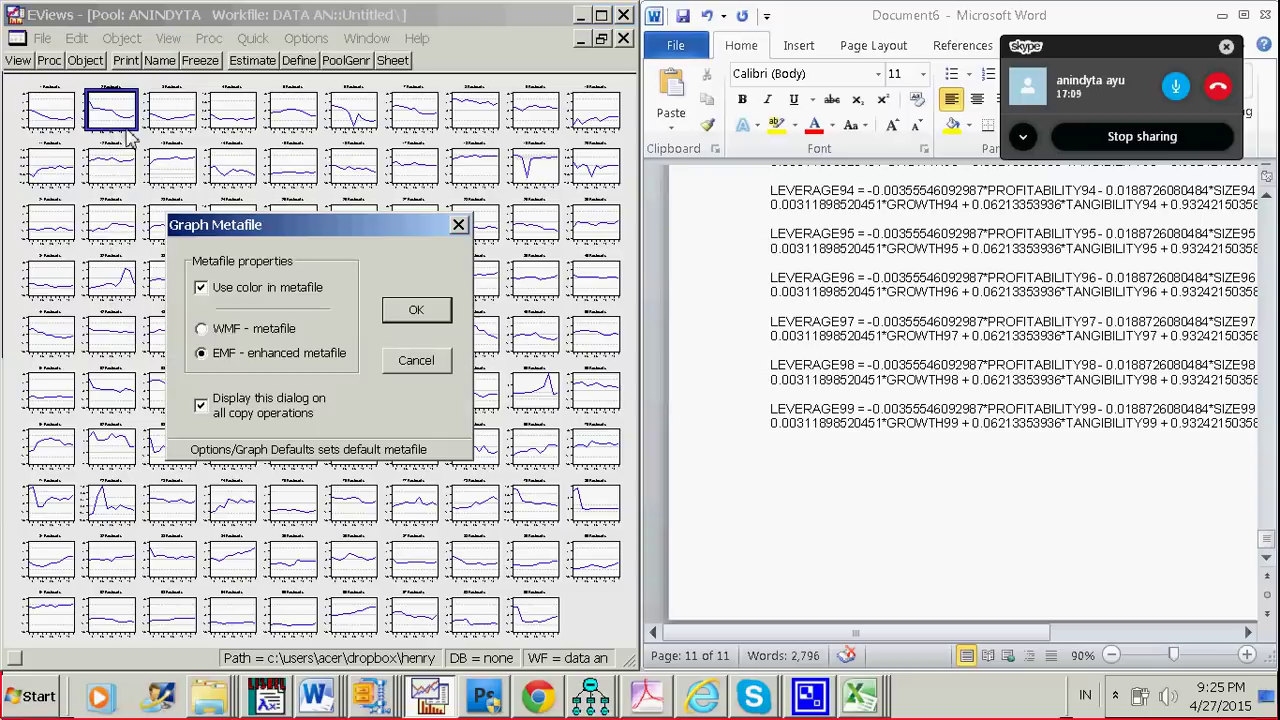
{"action": "left_click", "coordinate": [416, 310]}
- Switch to the Excel workbook Data - service bahan, insert a new worksheet, maximize the window and paste the residual graphs at A1
{"action": "left_click", "coordinate": [870, 700]}
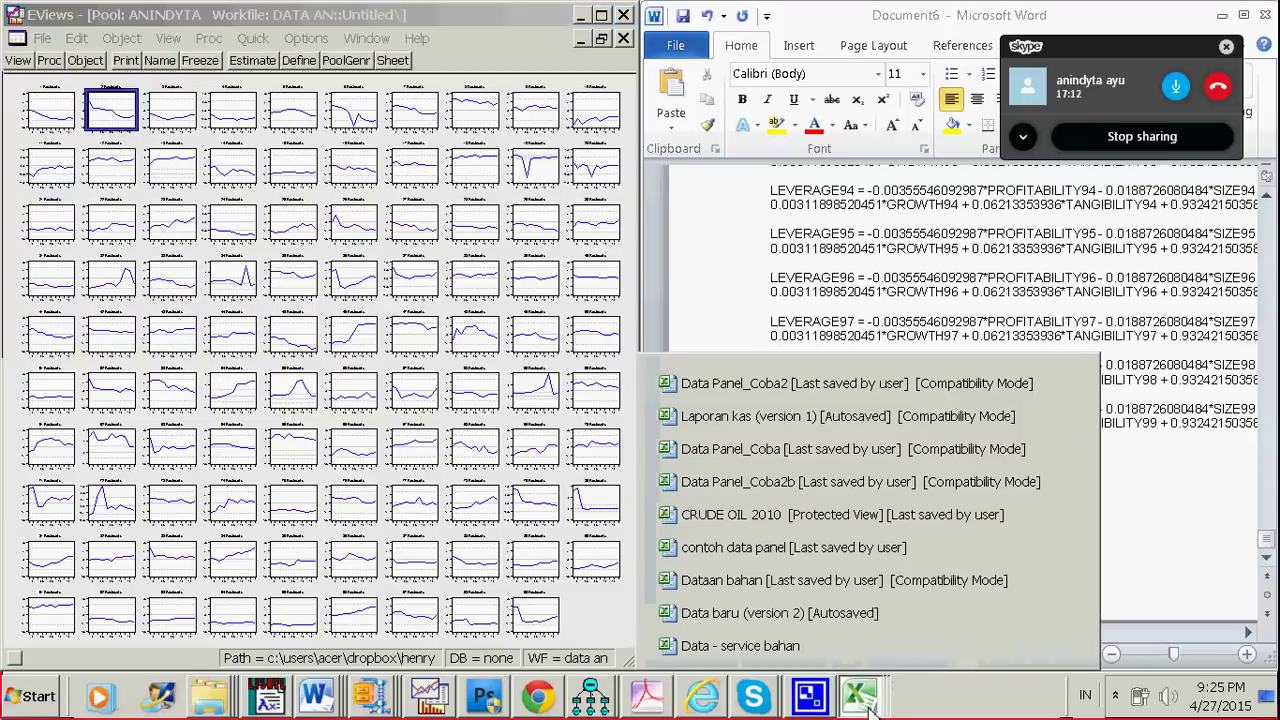
{"action": "left_click", "coordinate": [825, 650]}
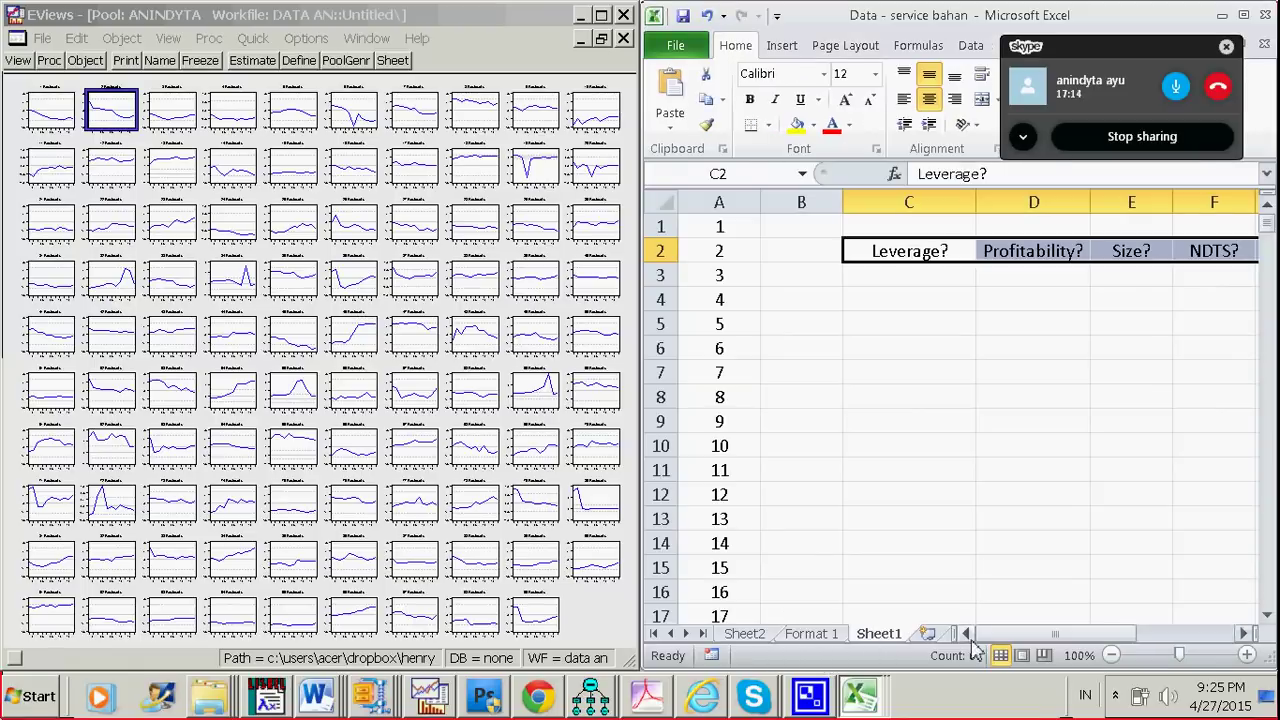
{"action": "left_click", "coordinate": [929, 636]}
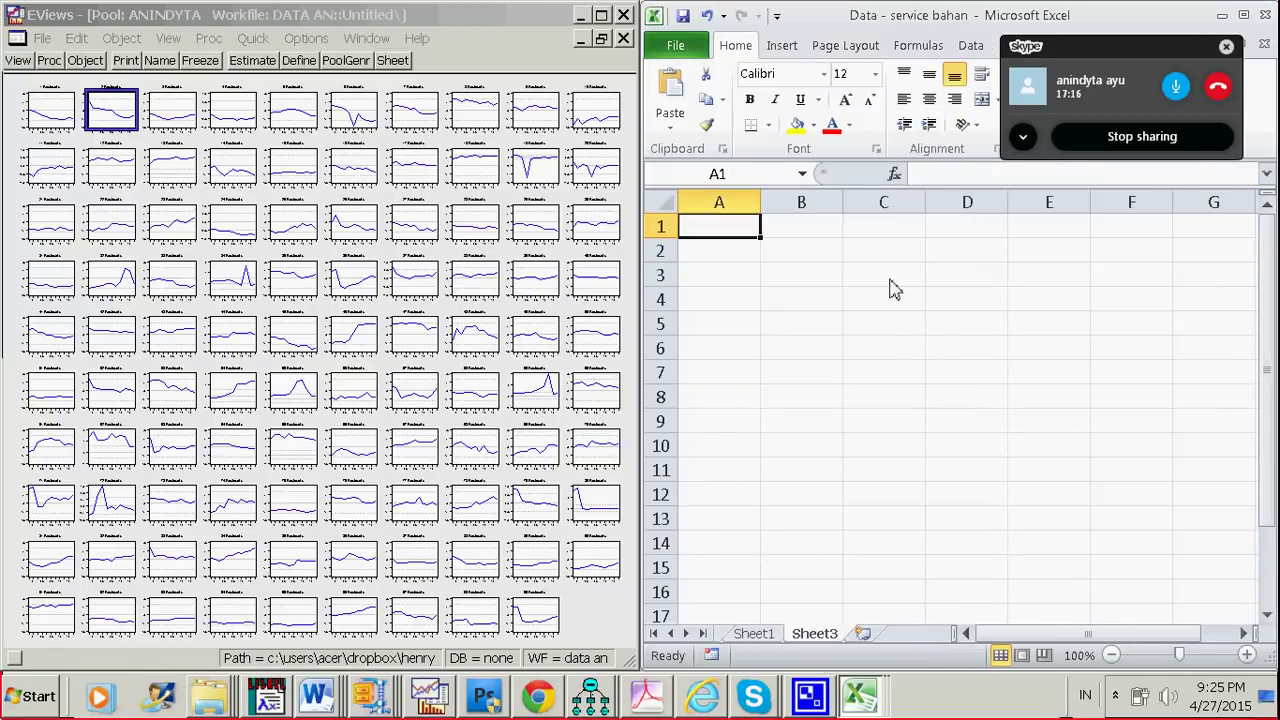
{"action": "left_click", "coordinate": [1243, 15]}
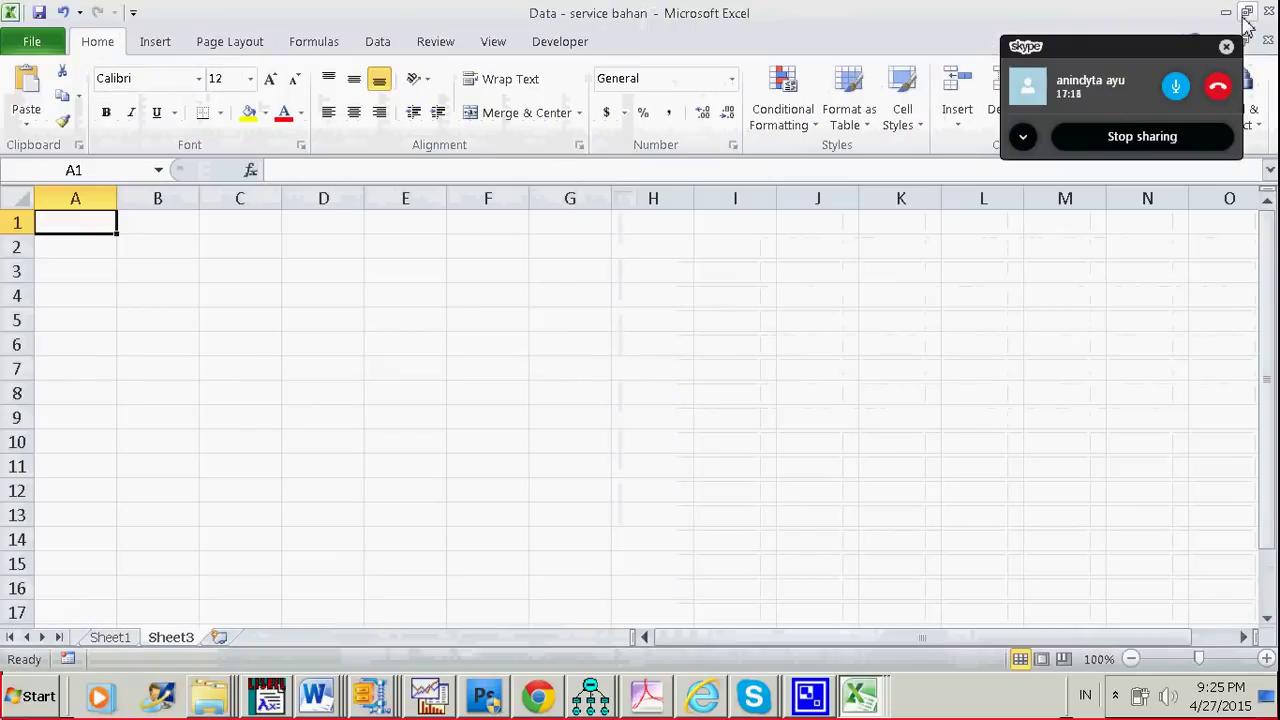
{"action": "key", "text": "ctrl+v"}
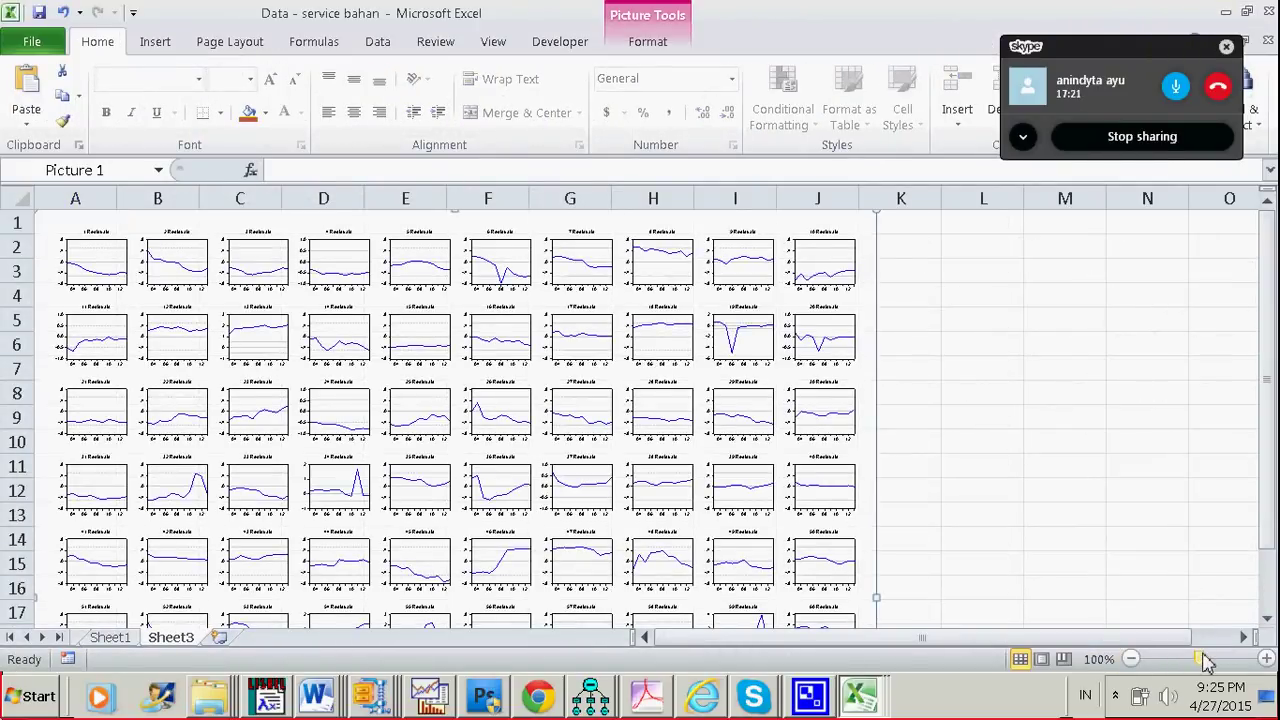
- Magnify the new sheet to 400% and examine the individual companies' residual graphs
{"action": "left_click_drag", "start_coordinate": [1205, 660], "coordinate": [1255, 658]}
{"action": "scroll", "coordinate": [578, 474], "scroll_direction": "down", "scroll_amount": 3}
{"action": "scroll", "coordinate": [578, 474], "scroll_direction": "up", "scroll_amount": 1}
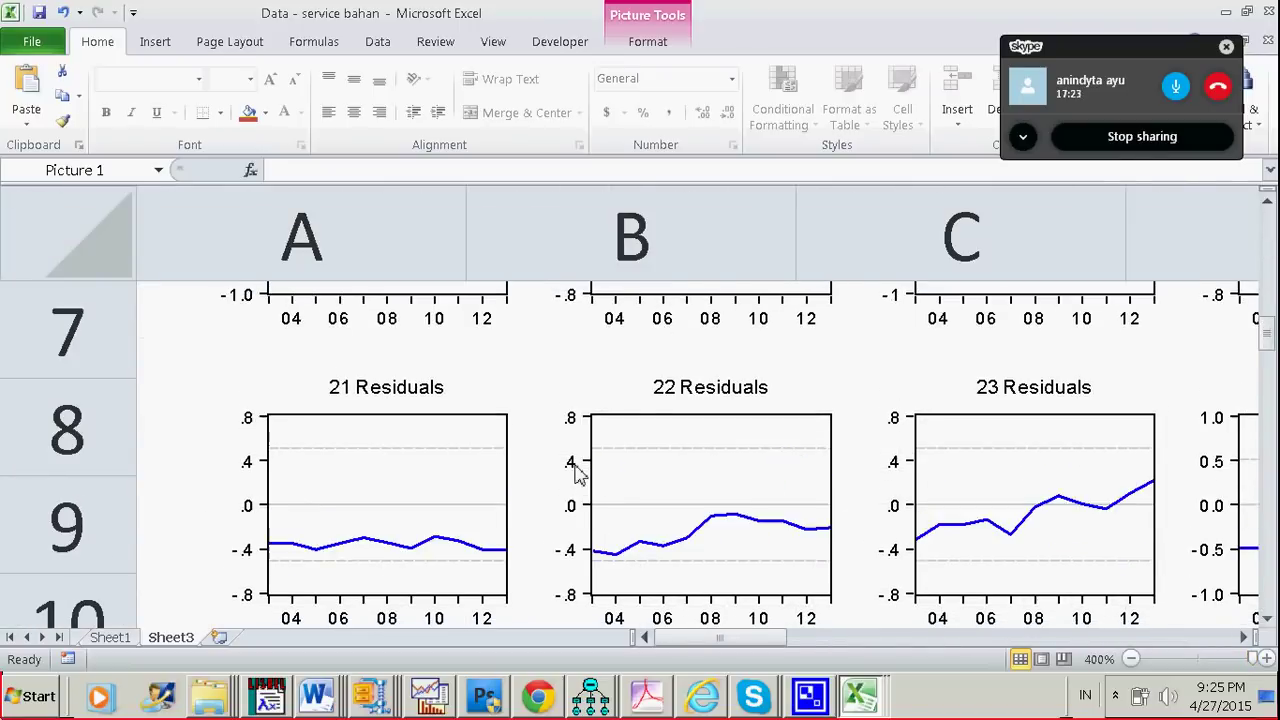
{"action": "scroll", "coordinate": [578, 474], "scroll_direction": "up", "scroll_amount": 2}
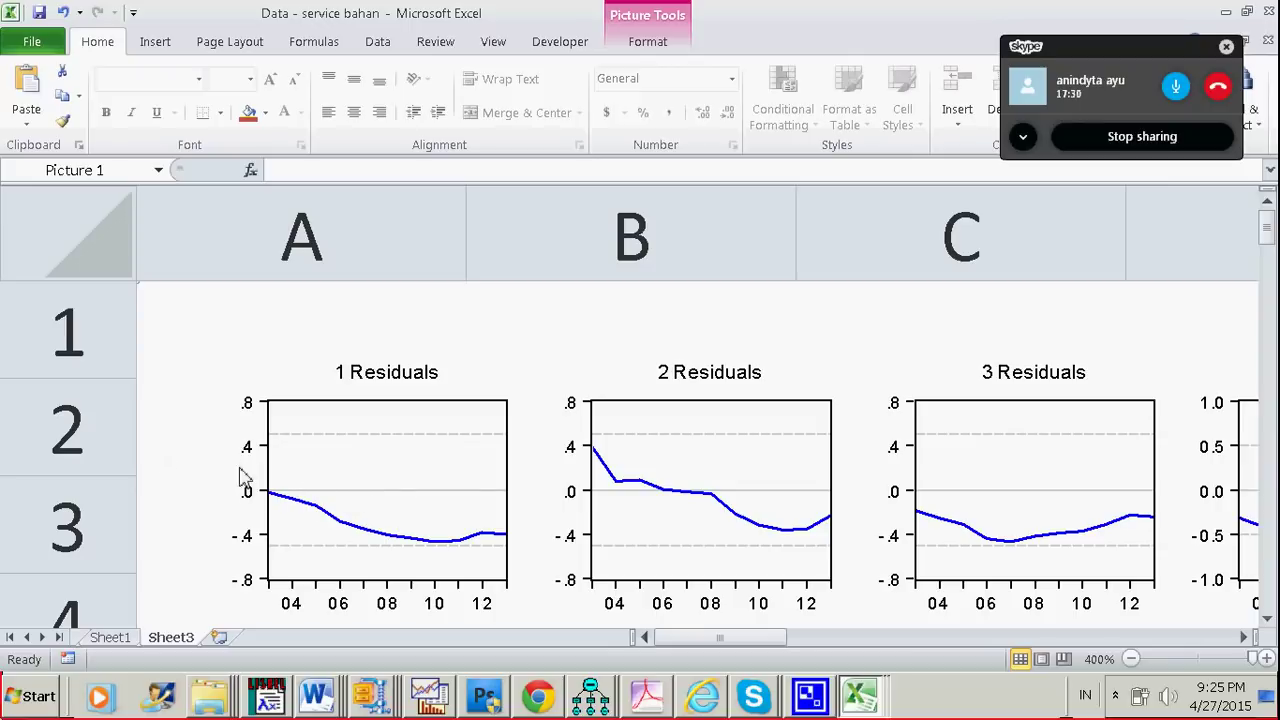
{"action": "scroll", "coordinate": [613, 488], "scroll_direction": "down", "scroll_amount": 1}
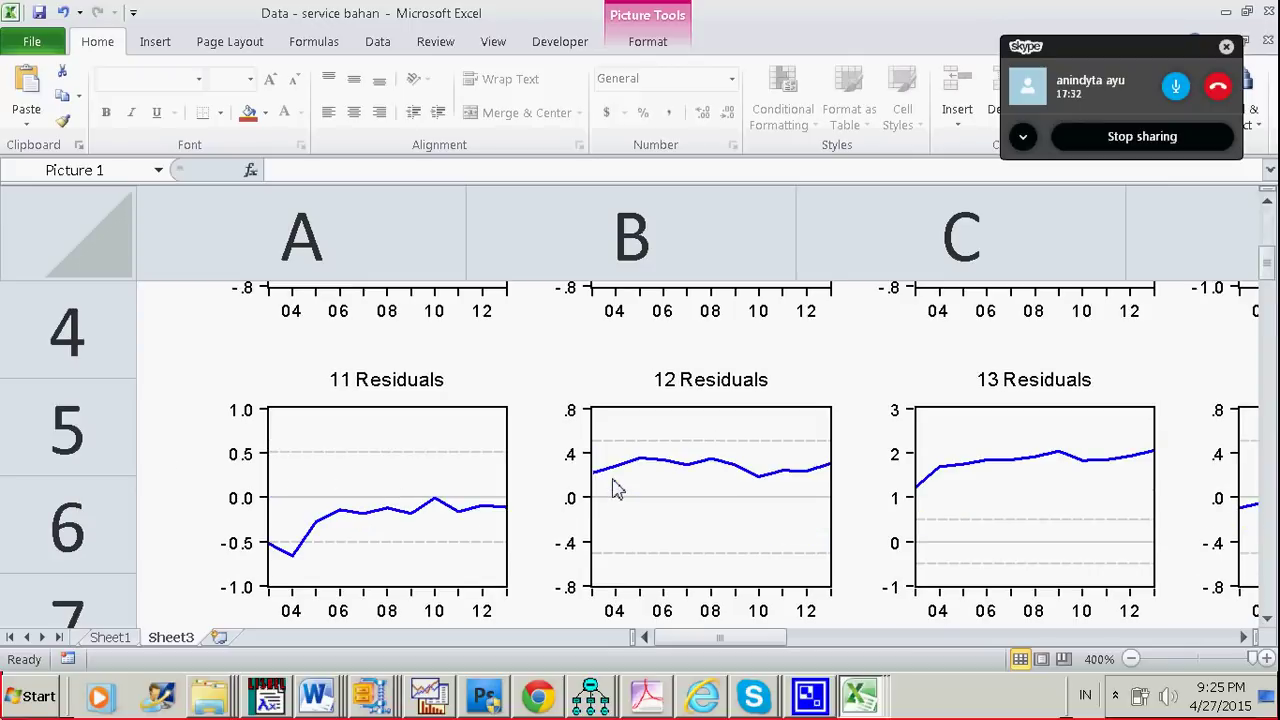
- Examine the residual graphs on Sheet3 from 11 Residuals through the 91–93 Residuals row
{"action": "scroll", "coordinate": [780, 495], "scroll_direction": "down", "scroll_amount": 1}
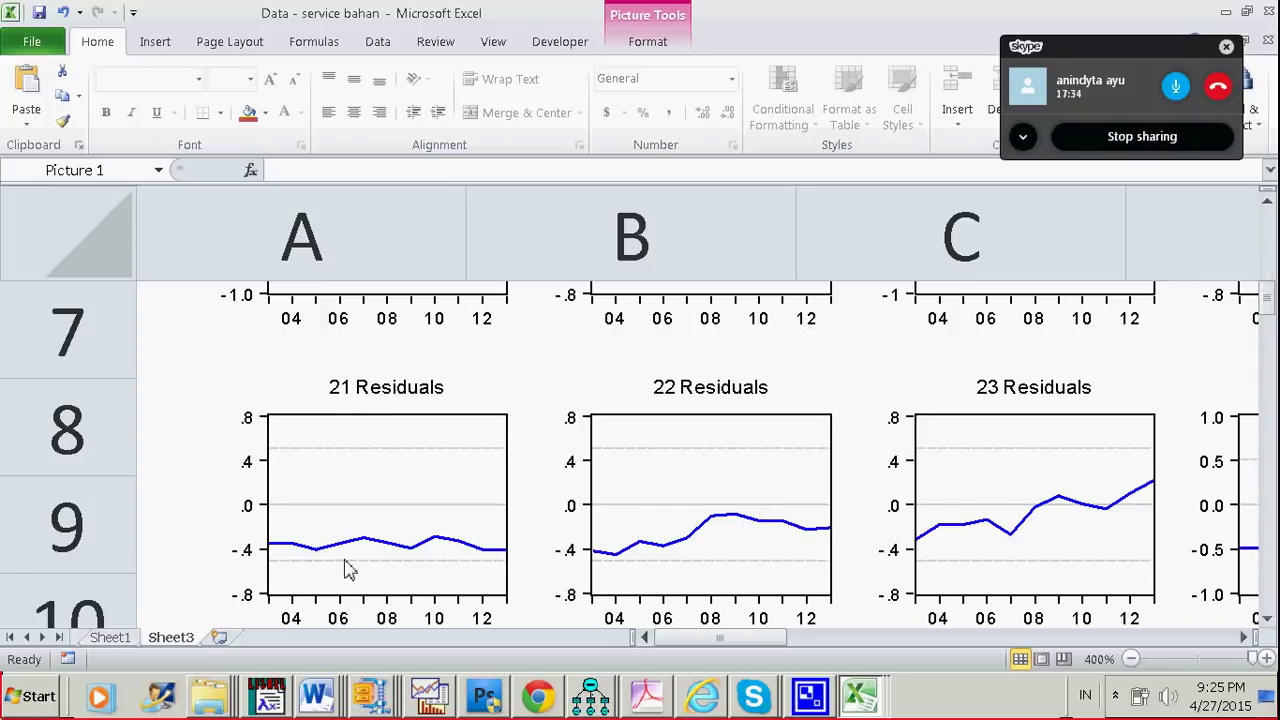
{"action": "scroll", "coordinate": [897, 528], "scroll_direction": "down", "scroll_amount": 2}
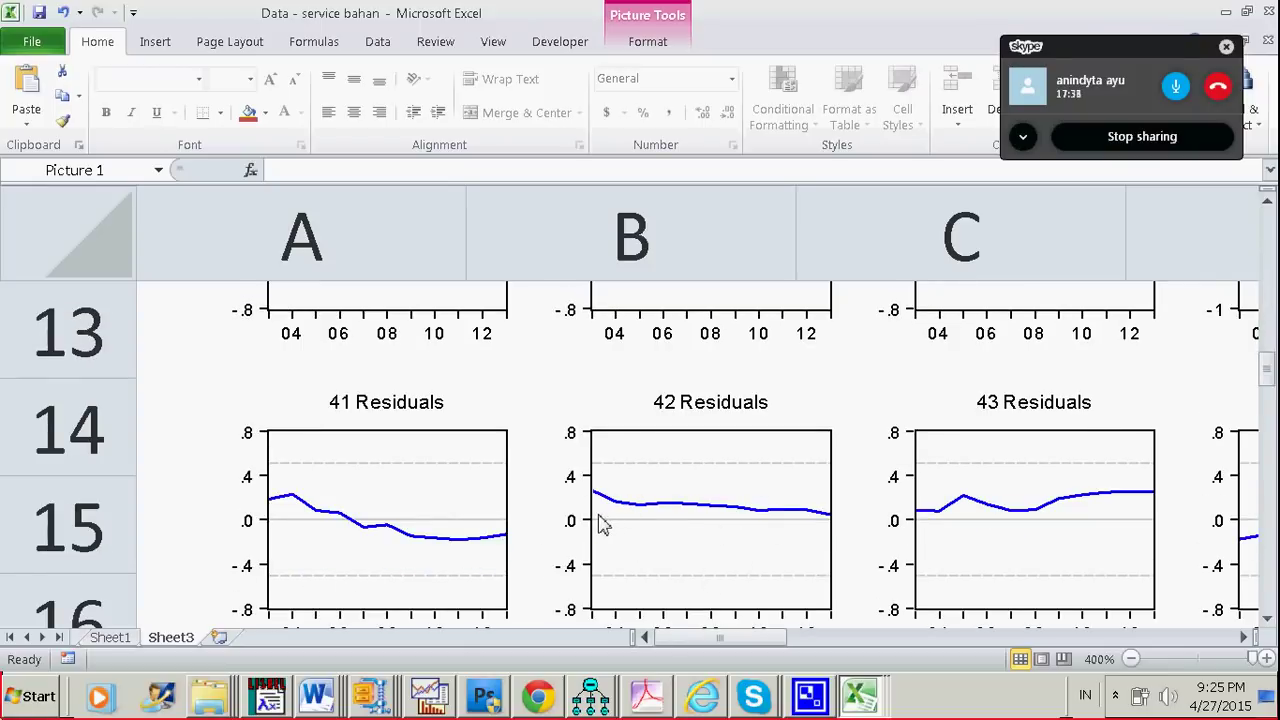
{"action": "scroll", "coordinate": [723, 520], "scroll_direction": "down", "scroll_amount": 3}
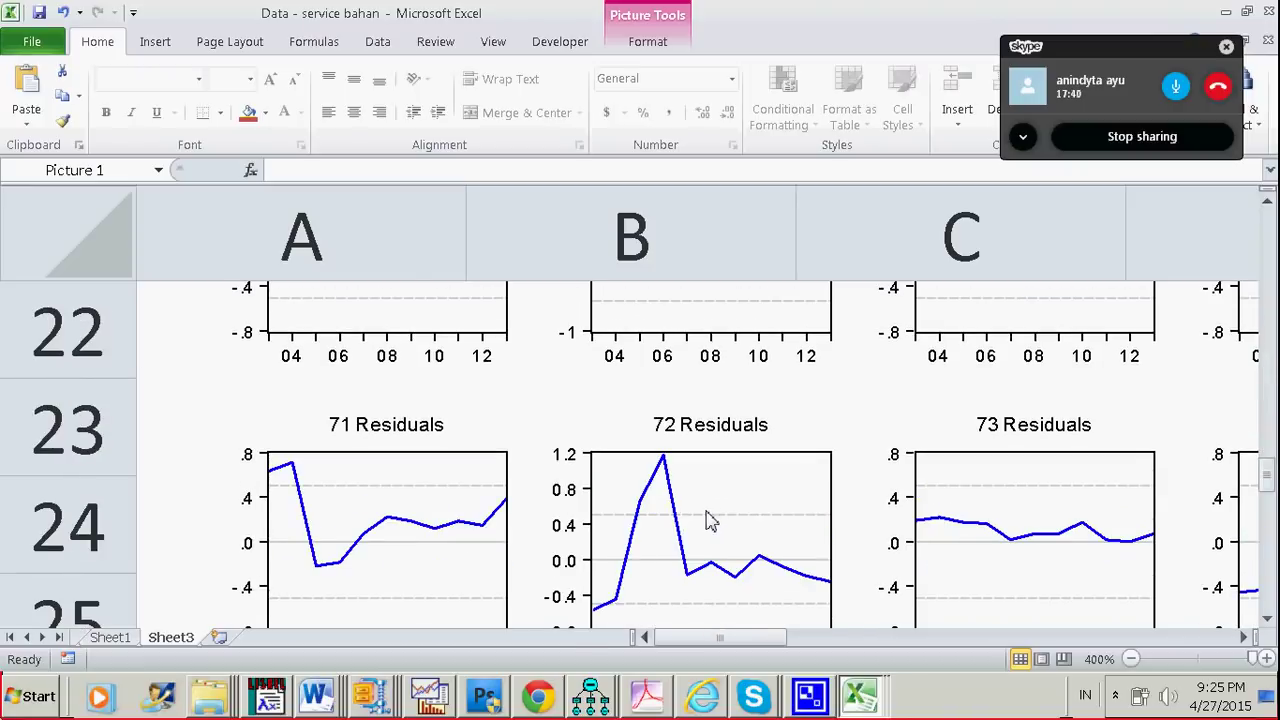
{"action": "scroll", "coordinate": [678, 500], "scroll_direction": "up", "scroll_amount": 1}
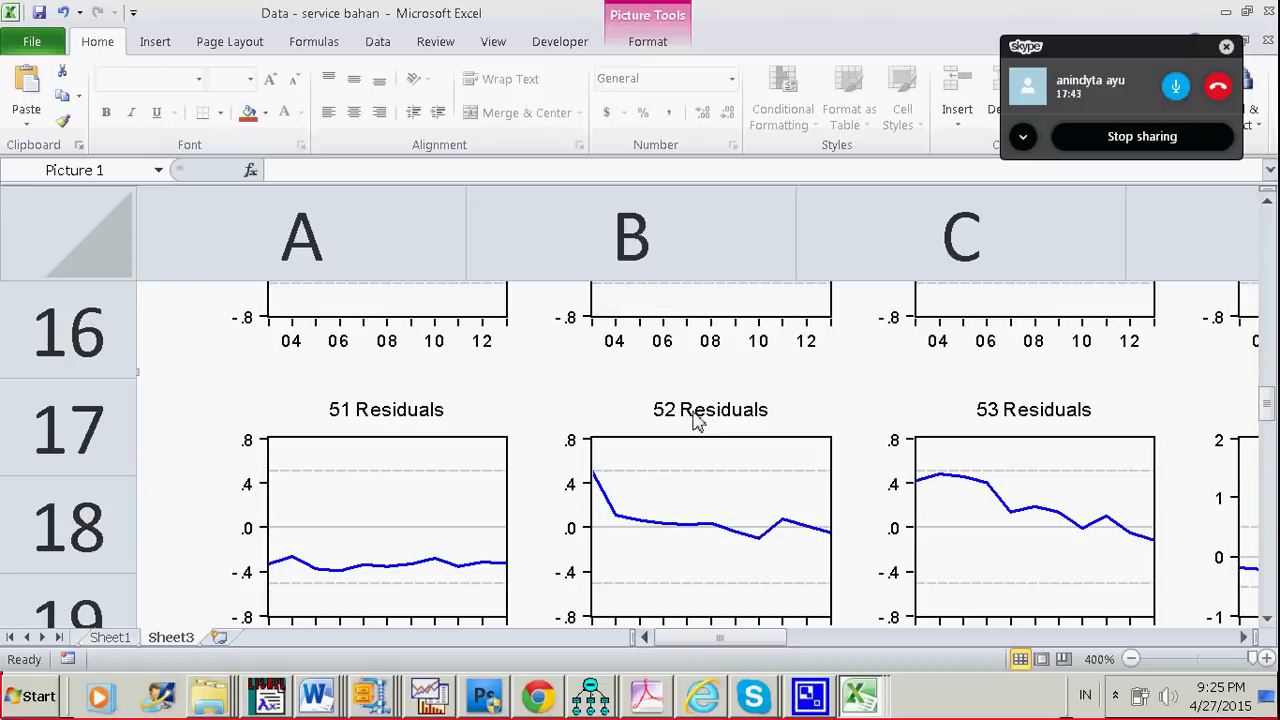
{"action": "scroll", "coordinate": [700, 412], "scroll_direction": "down", "scroll_amount": 2}
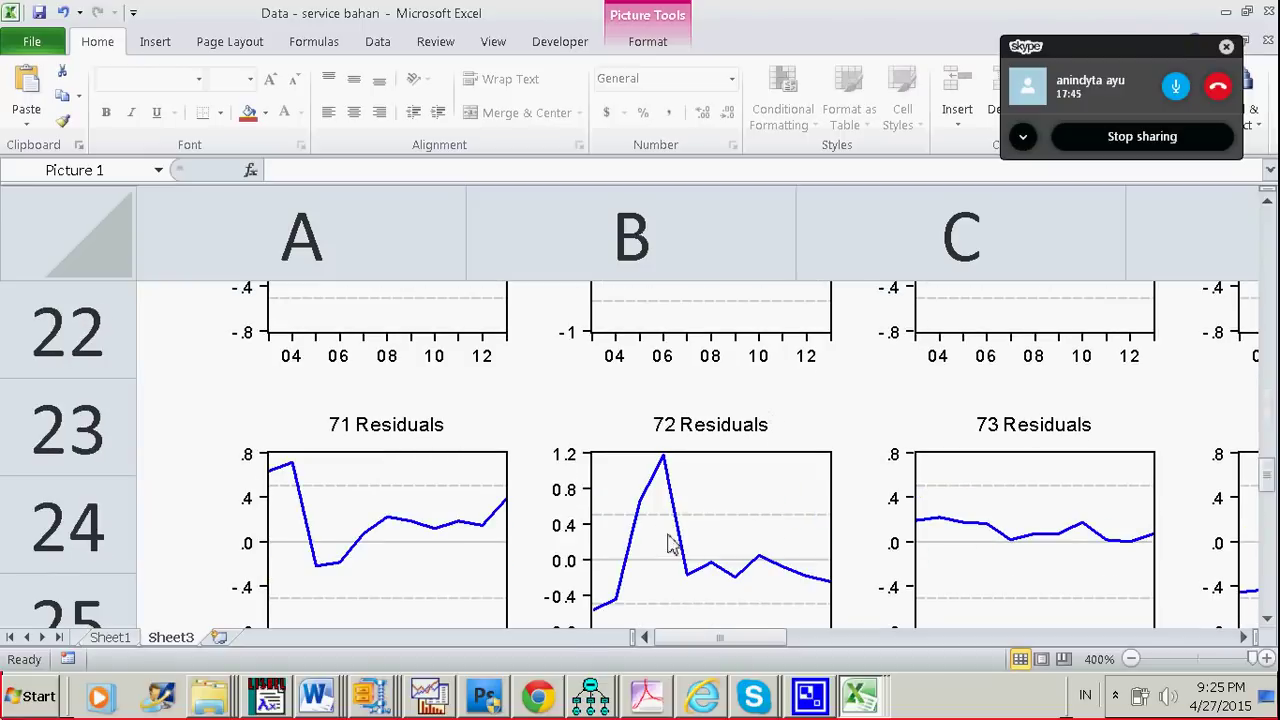
{"action": "scroll", "coordinate": [770, 505], "scroll_direction": "down", "scroll_amount": 1}
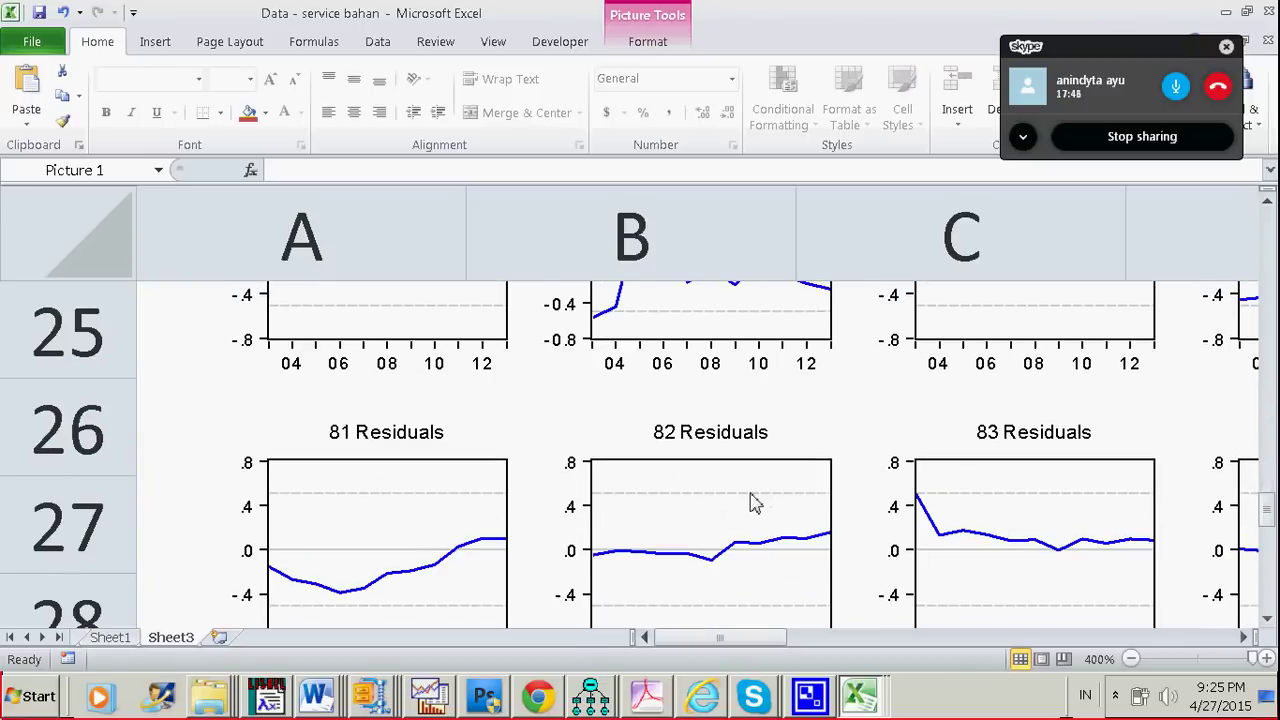
{"action": "scroll", "coordinate": [755, 503], "scroll_direction": "down", "scroll_amount": 3}
{"action": "scroll", "coordinate": [763, 497], "scroll_direction": "up", "scroll_amount": 2}
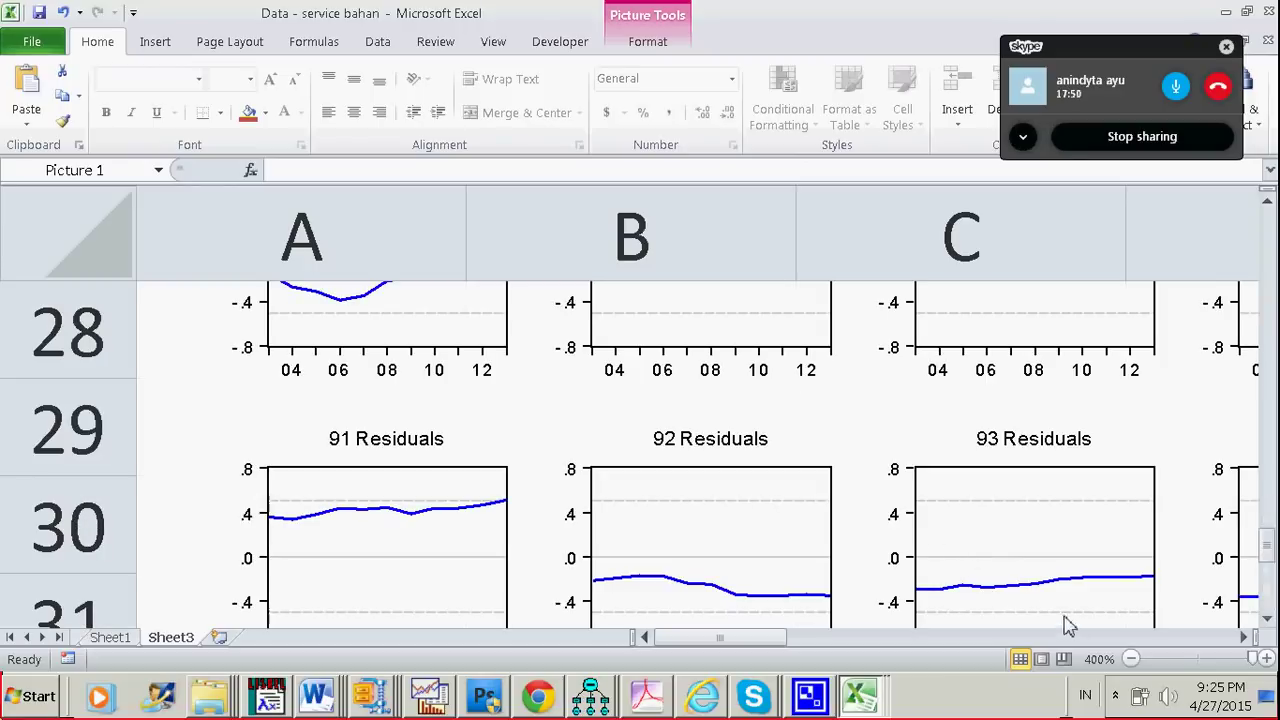
- Reduce the worksheet zoom to 240% to view the last rows of residual graphs side by side
{"action": "left_click", "coordinate": [1131, 658]}
{"action": "left_click", "coordinate": [1131, 658]}
{"action": "left_click", "coordinate": [1131, 658]}
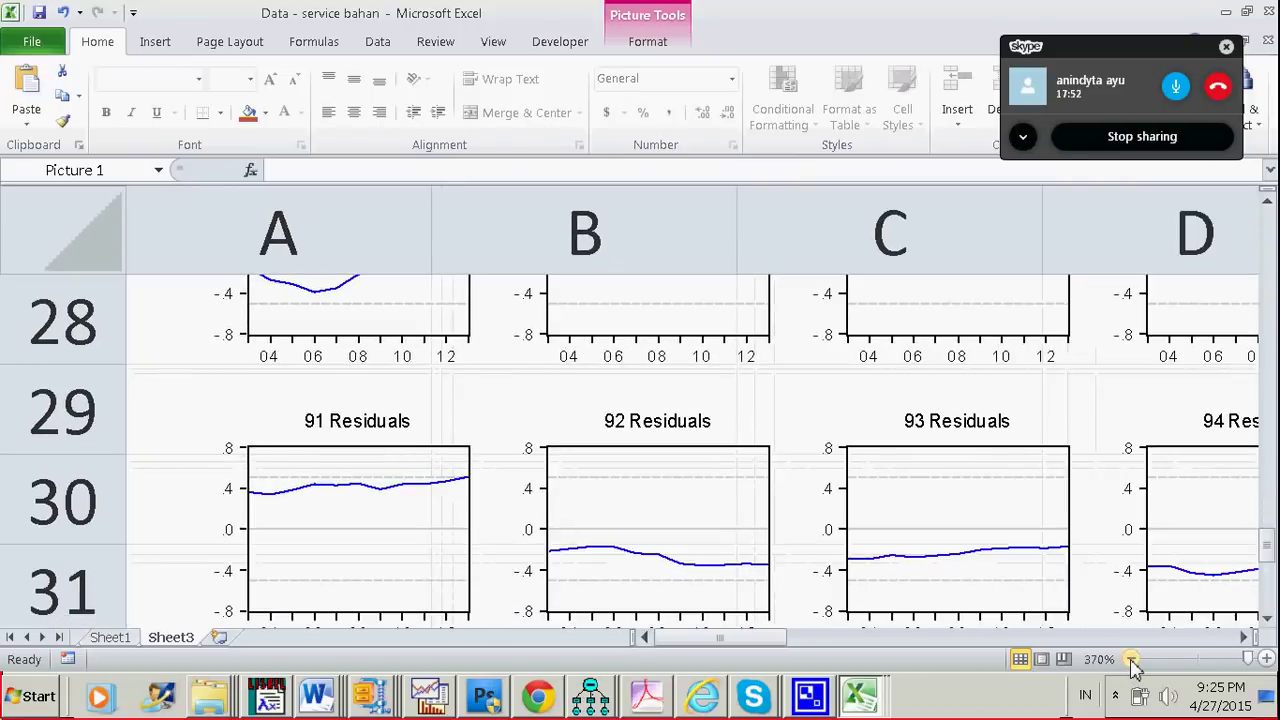
{"action": "left_click", "coordinate": [1131, 658]}
{"action": "left_click", "coordinate": [1131, 658]}
{"action": "left_click", "coordinate": [1131, 658]}
{"action": "left_click", "coordinate": [1131, 658]}
{"action": "left_click", "coordinate": [1131, 658]}
{"action": "left_click", "coordinate": [1131, 658]}
{"action": "left_click", "coordinate": [1131, 658]}
{"action": "left_click", "coordinate": [1131, 658]}
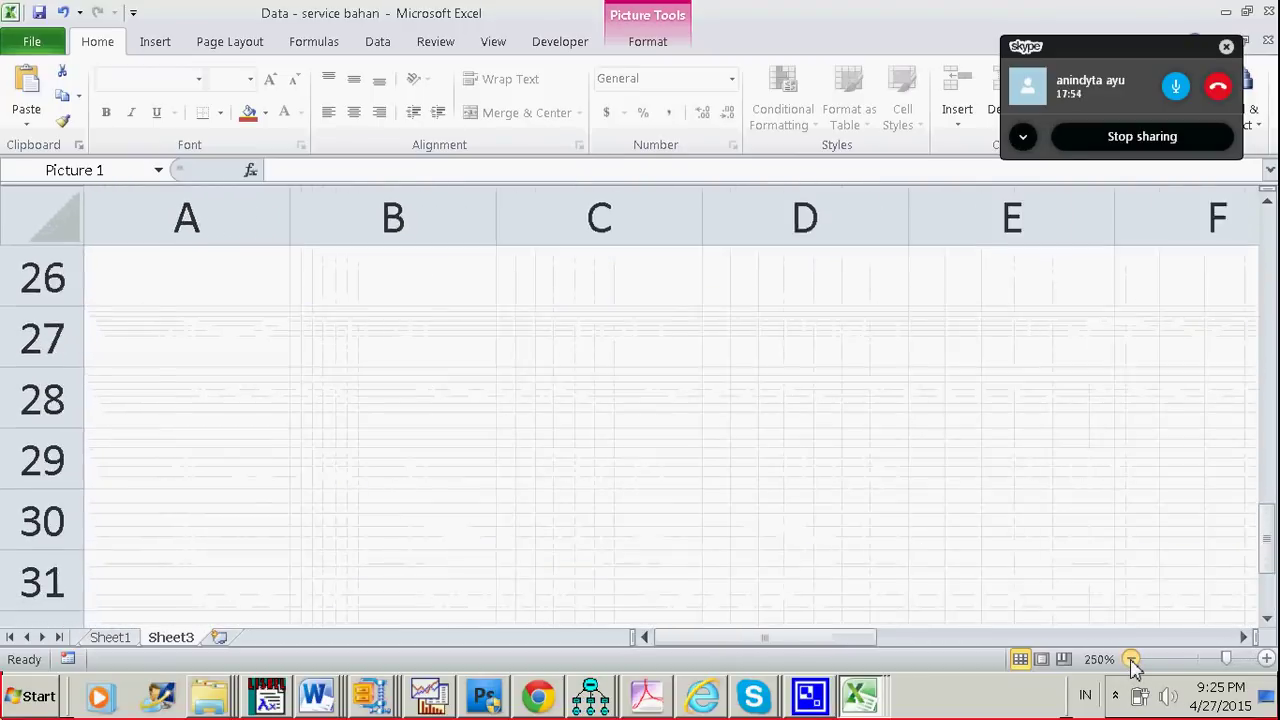
{"action": "left_click", "coordinate": [1131, 658]}
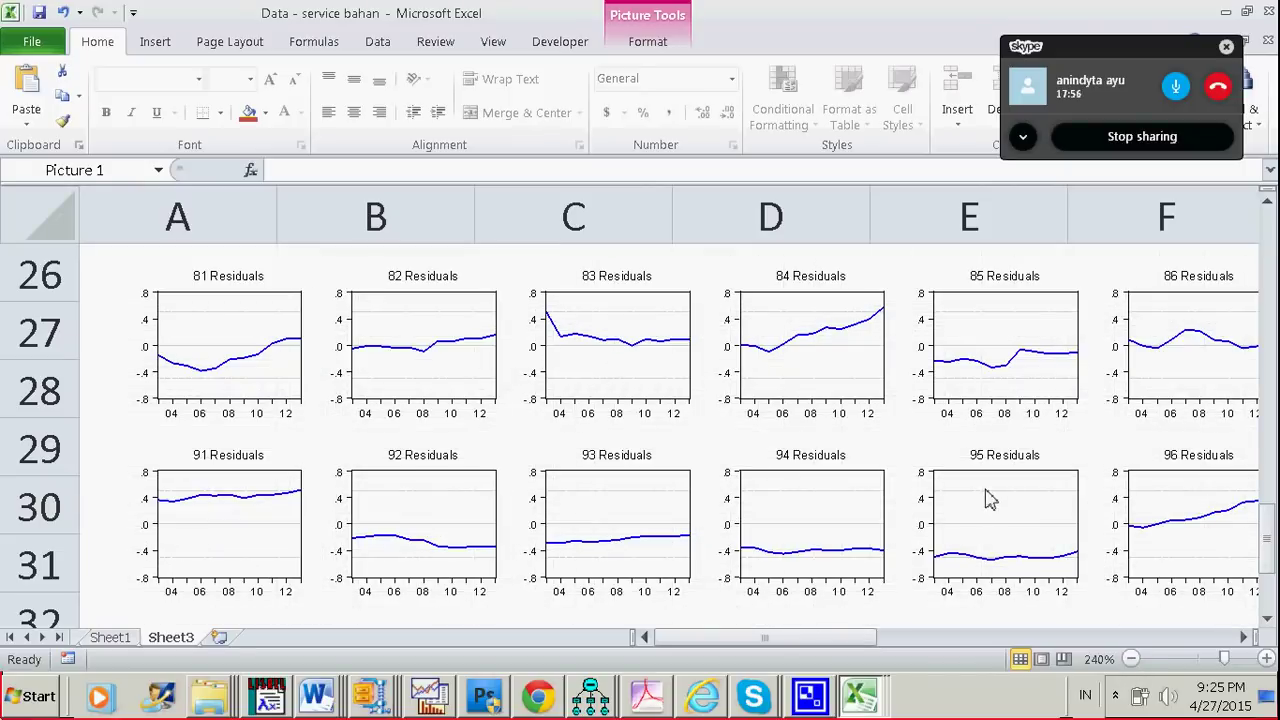
- Switch to EViews and restore the maximized pool window showing the residual graphs to its smaller size
{"action": "left_click", "coordinate": [430, 700]}
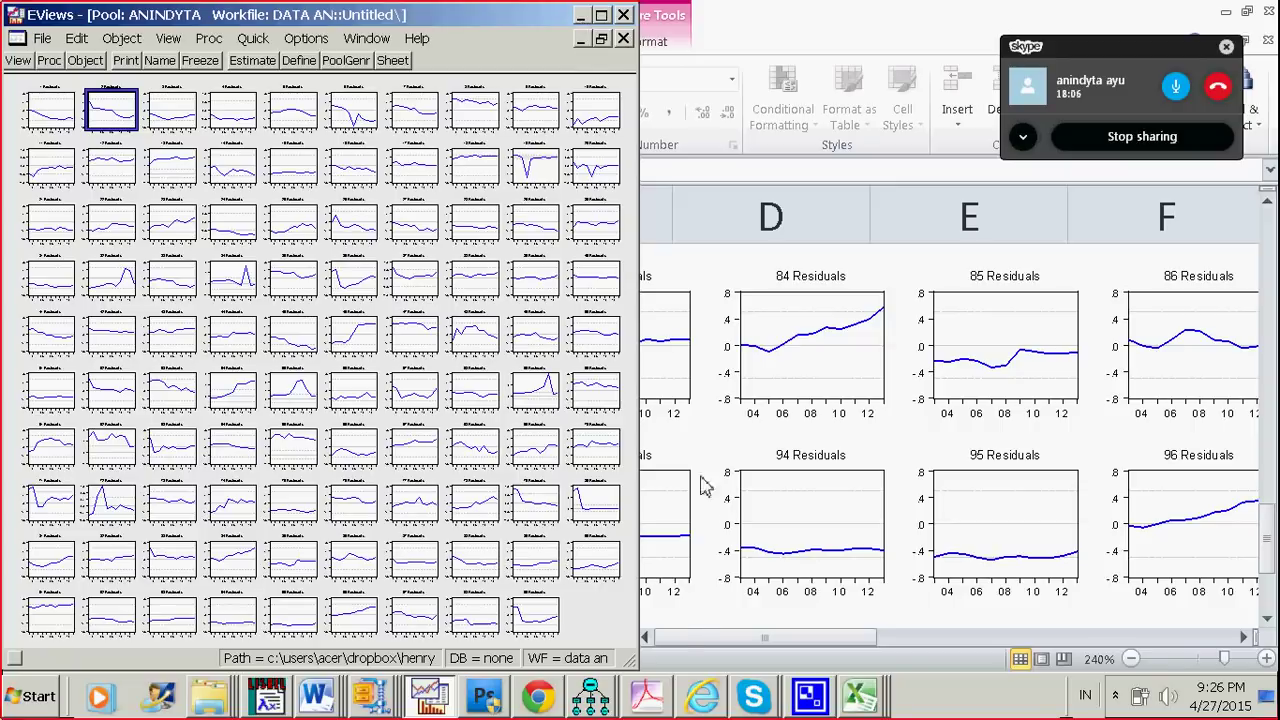
{"action": "left_click", "coordinate": [427, 697]}
{"action": "left_click", "coordinate": [427, 697]}
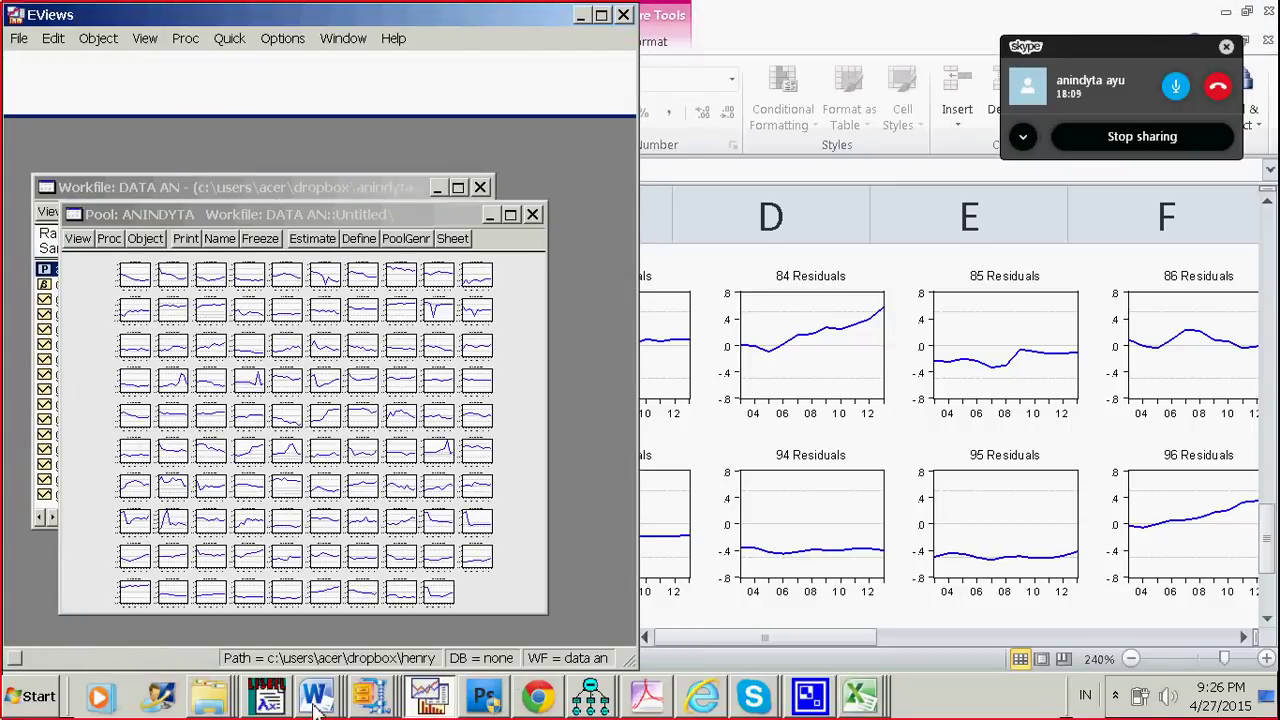
- Switch to the Word document and add the heading FIXED EFFECT MODEL below the LEVERAGE99 equation
{"action": "left_click", "coordinate": [316, 700]}
{"action": "left_click", "coordinate": [305, 648]}
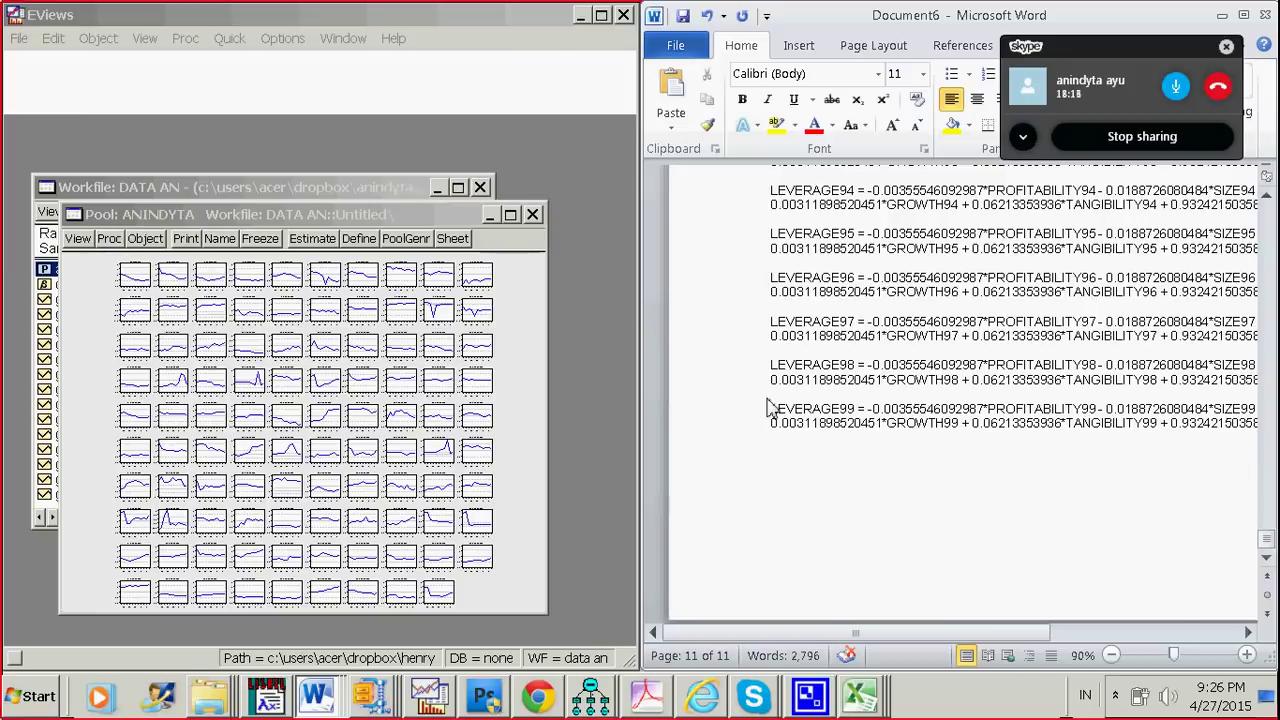
{"action": "type", "text": "FIXED EFFE"}
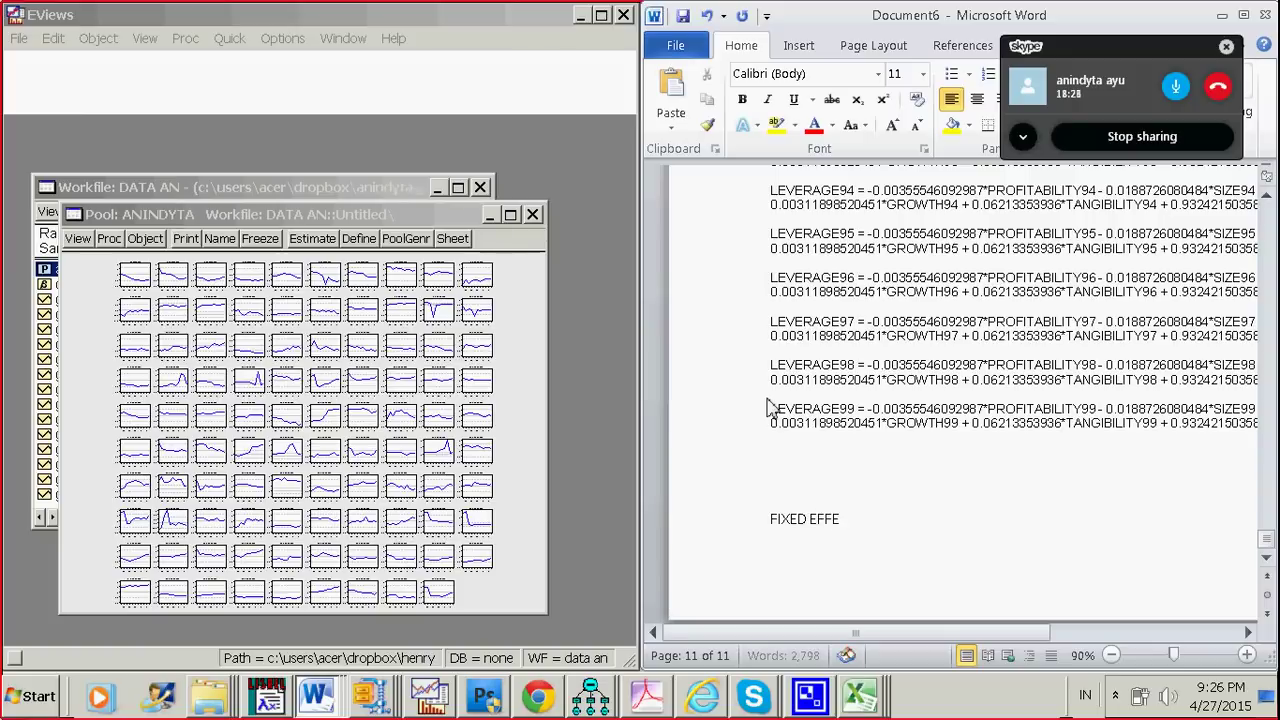
{"action": "type", "text": "CT MODE"}
- Enlarge the FIXED EFFECT MODEL heading to font size 27
{"action": "key", "text": "ctrl+shift+Left"}
{"action": "key", "text": "ctrl+shift+Left"}
{"action": "key", "text": "ctrl+shift+Left"}
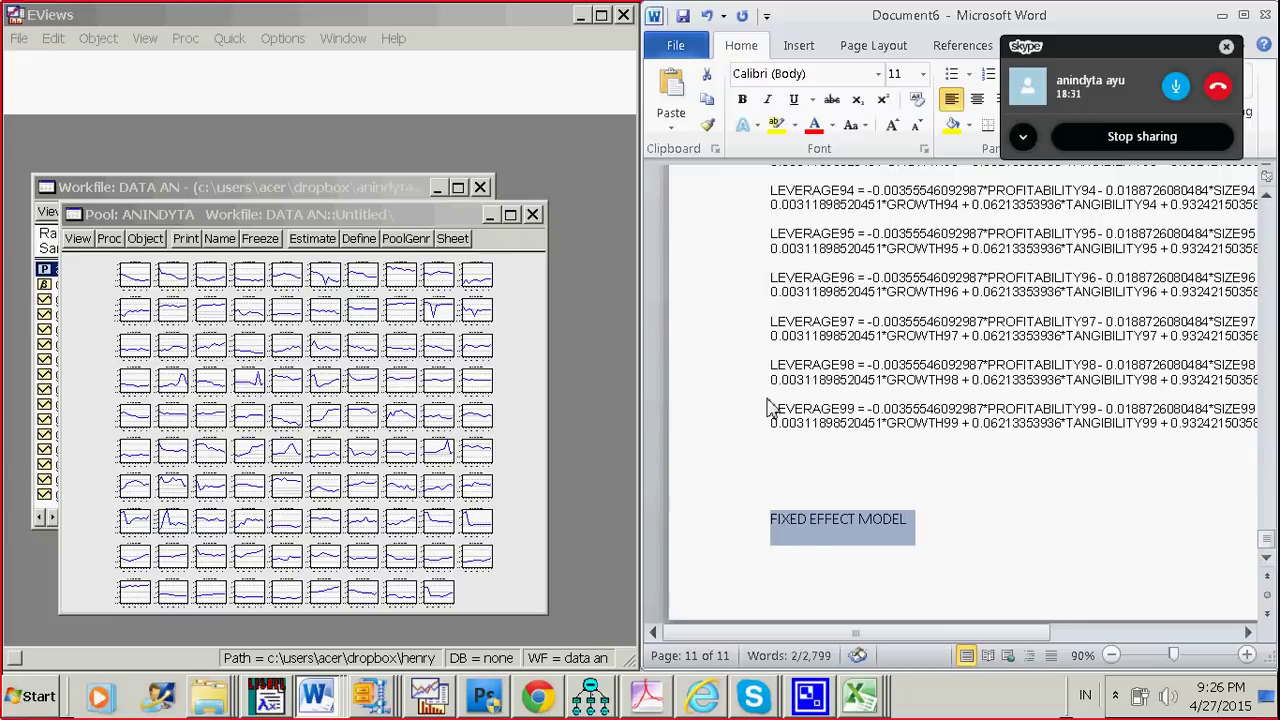
{"action": "key", "text": "ctrl+shift+greater"}
{"action": "key", "text": "ctrl+bracketright"}
{"action": "key", "text": "ctrl+bracketright"}
{"action": "key", "text": "ctrl+bracketright"}
{"action": "key", "text": "ctrl+bracketright"}
{"action": "key", "text": "ctrl+bracketright"}
{"action": "key", "text": "ctrl+bracketright"}
{"action": "key", "text": "ctrl+bracketright"}
{"action": "key", "text": "ctrl+bracketright"}
{"action": "key", "text": "ctrl+bracketright"}
{"action": "key", "text": "ctrl+bracketright"}
{"action": "key", "text": "ctrl+bracketright"}
{"action": "key", "text": "ctrl+bracketright"}
{"action": "key", "text": "ctrl+bracketright"}
{"action": "key", "text": "ctrl+bracketright"}
{"action": "key", "text": "ctrl+bracketright"}
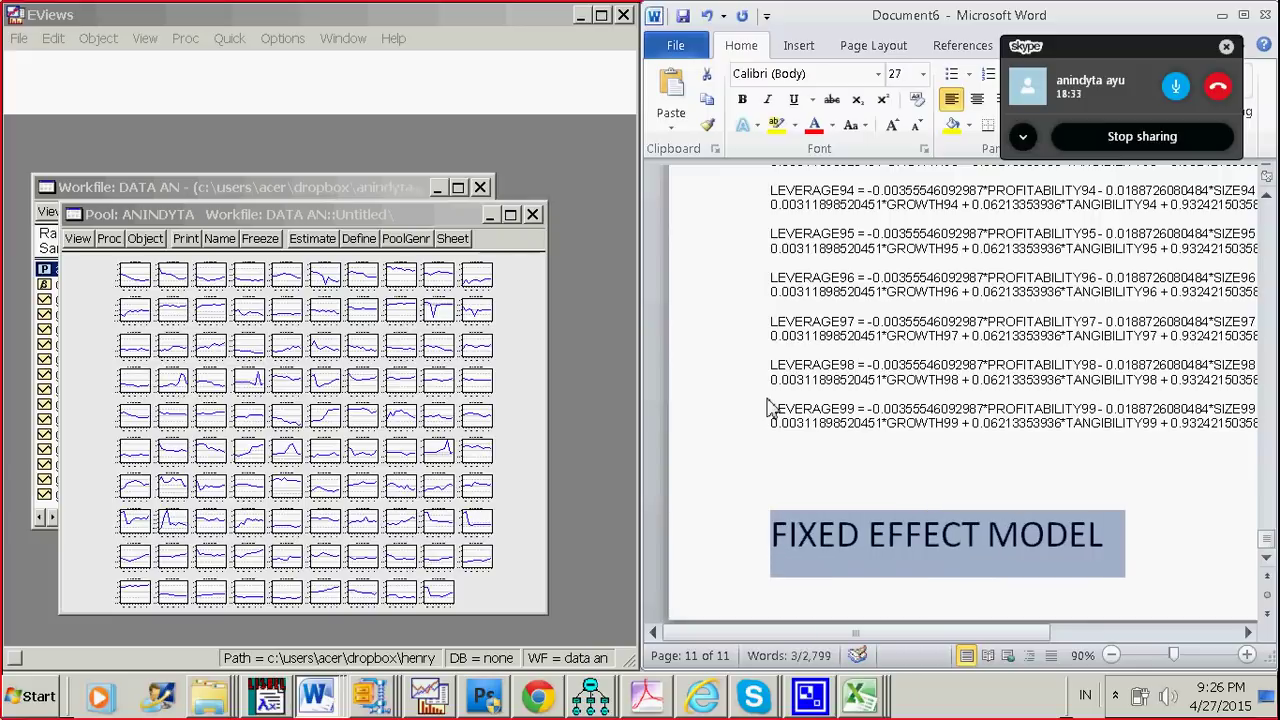
- Estimate the EViews pool with cross-section effects set to Fixed, and maximize the resulting output window
{"action": "left_click", "coordinate": [320, 240]}
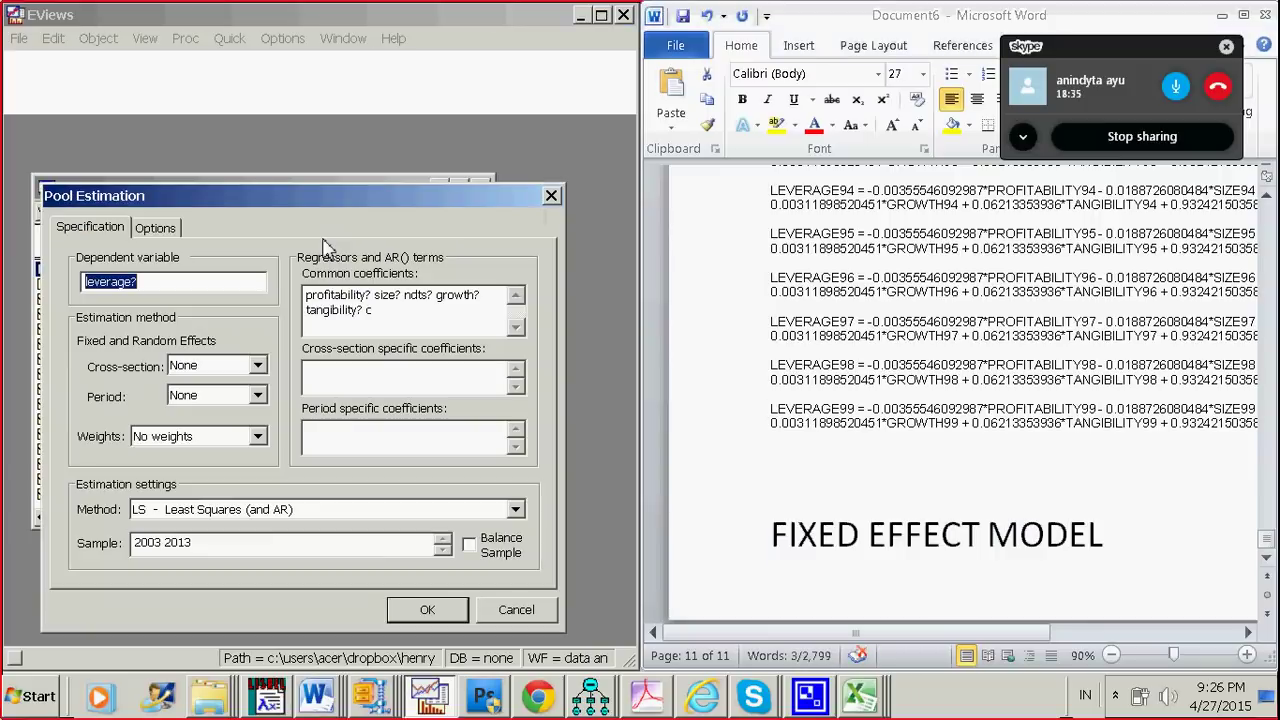
{"action": "left_click", "coordinate": [257, 366]}
{"action": "left_click", "coordinate": [245, 399]}
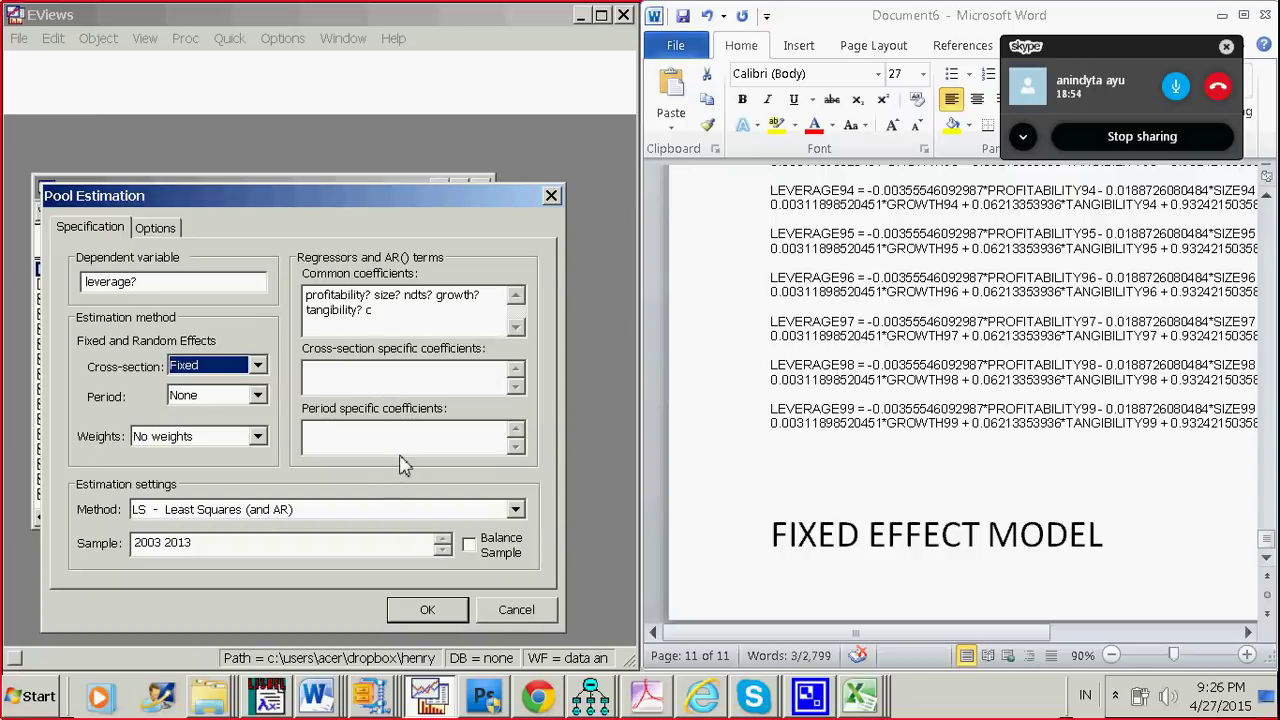
{"action": "left_click", "coordinate": [427, 609]}
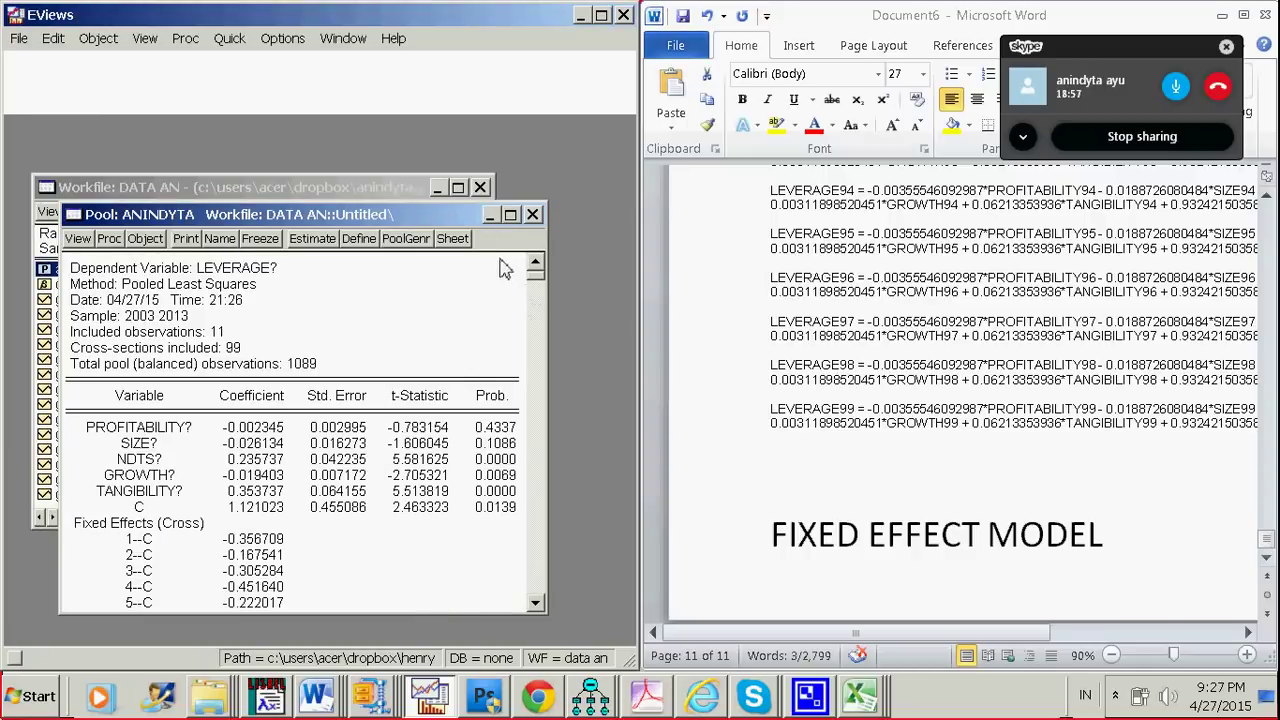
{"action": "left_click", "coordinate": [510, 215]}
- Copy the entire fixed effect estimation output with numbers formatted as they appear in the table
{"action": "scroll", "coordinate": [480, 300], "scroll_direction": "down", "scroll_amount": 3}
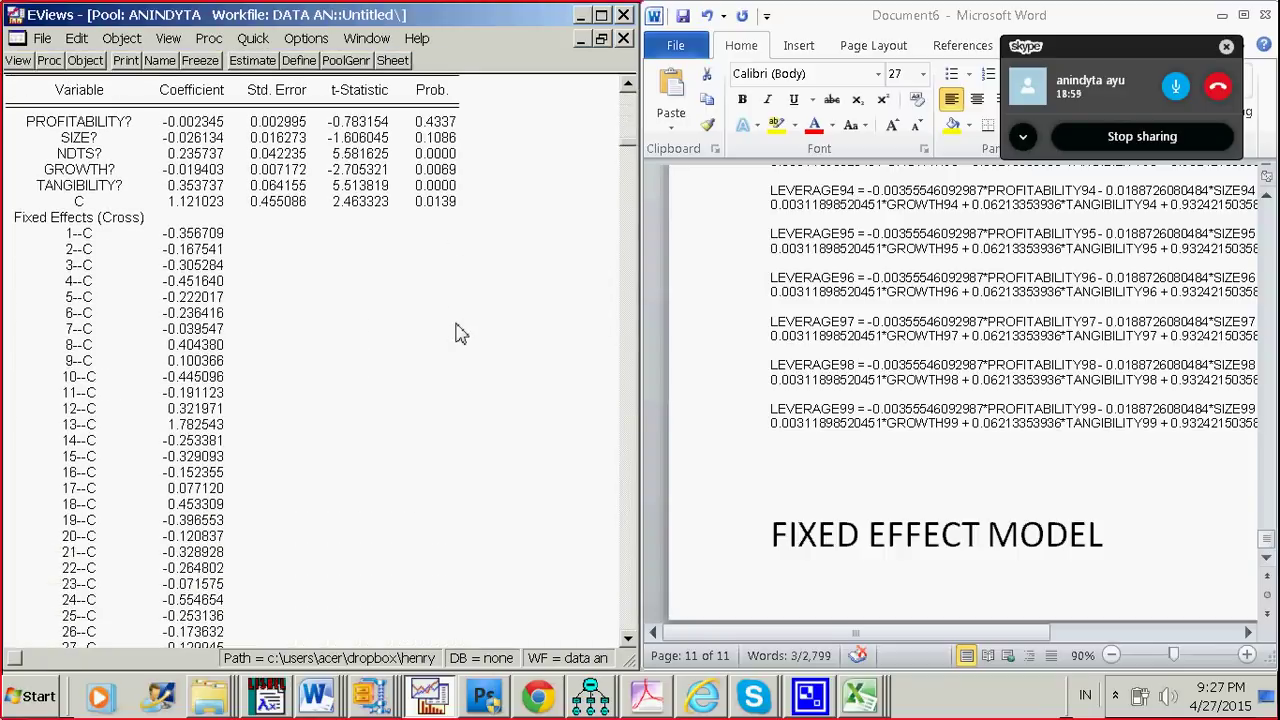
{"action": "scroll", "coordinate": [345, 350], "scroll_direction": "down", "scroll_amount": 20}
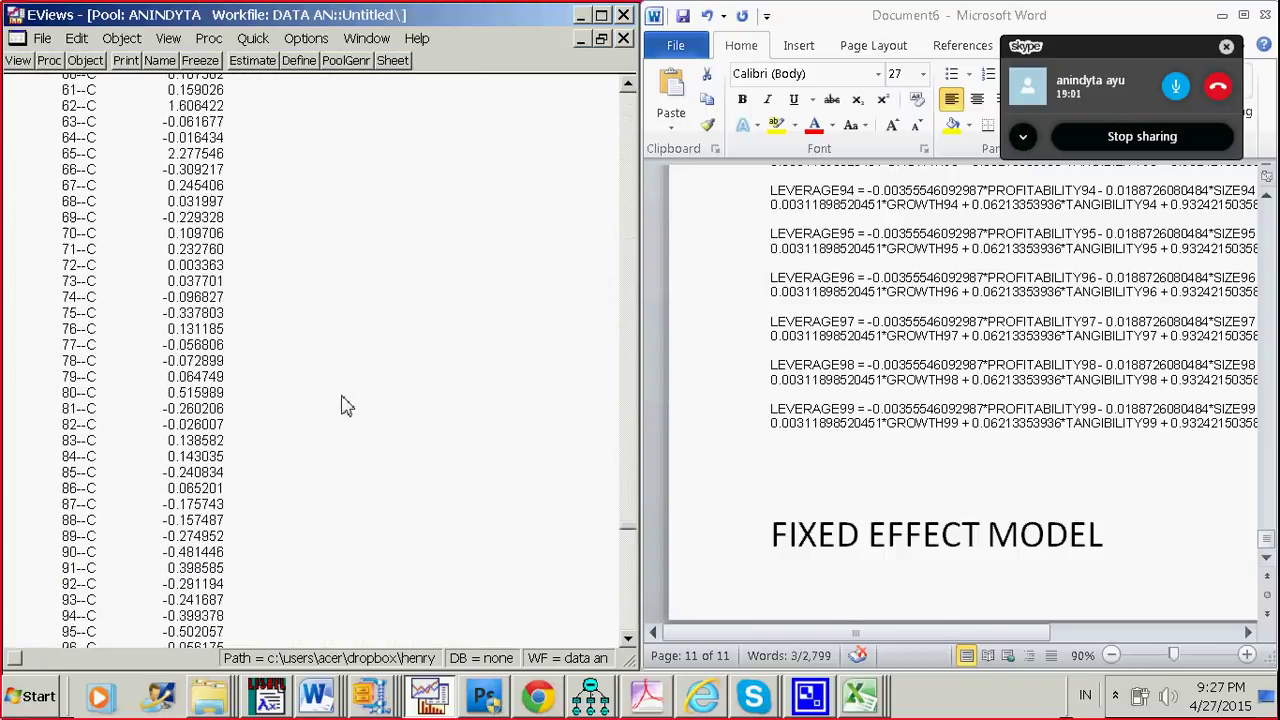
{"action": "scroll", "coordinate": [345, 405], "scroll_direction": "down", "scroll_amount": 1}
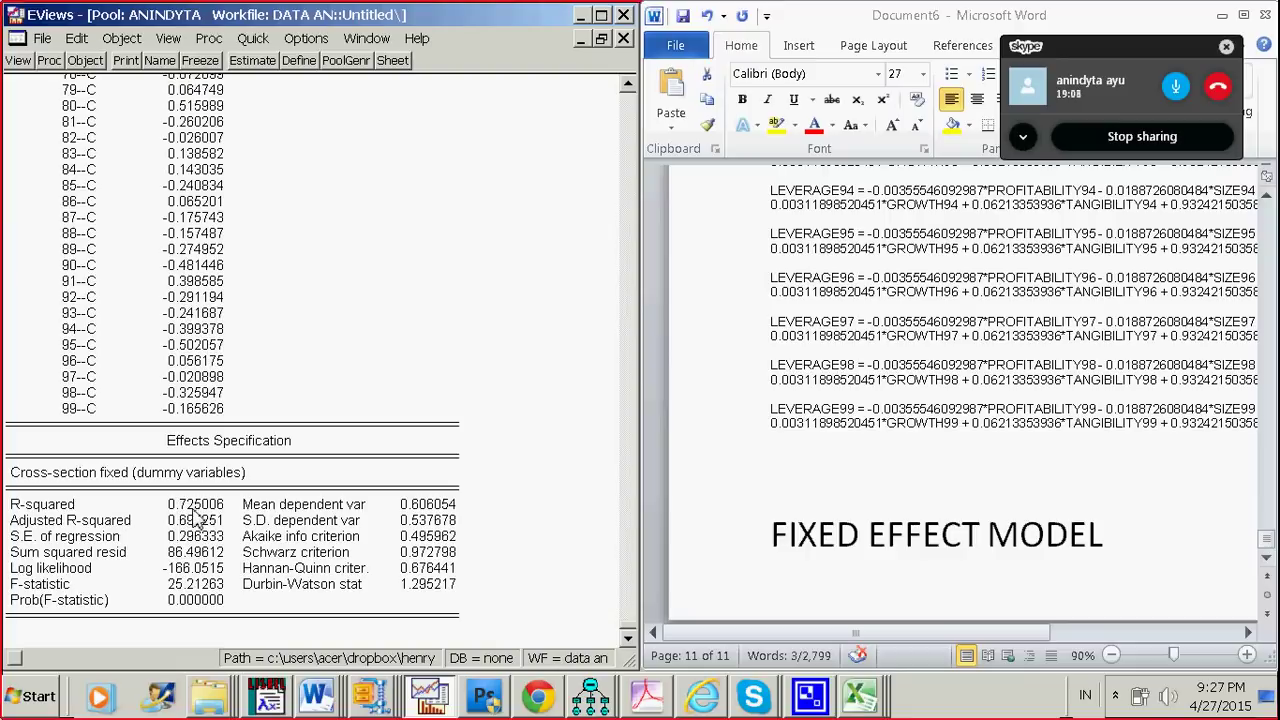
{"action": "key", "text": "ctrl+a"}
{"action": "right_click", "coordinate": [320, 211]}
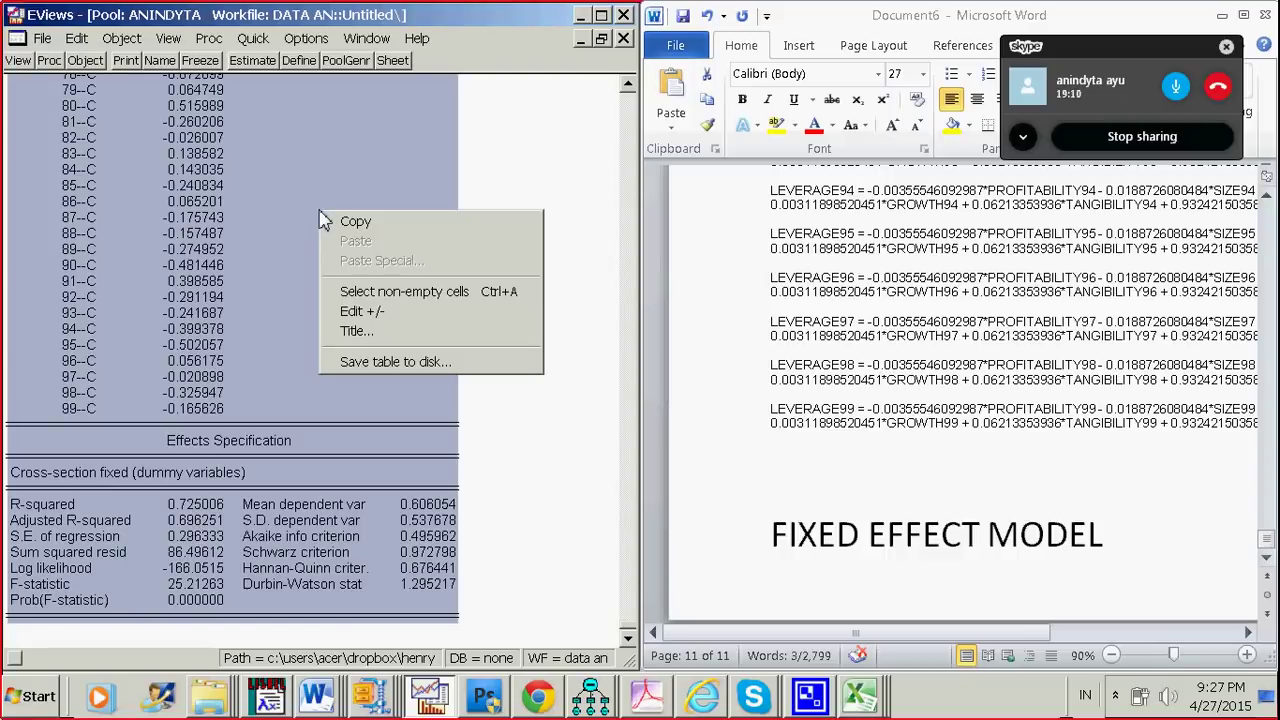
{"action": "left_click", "coordinate": [357, 221]}
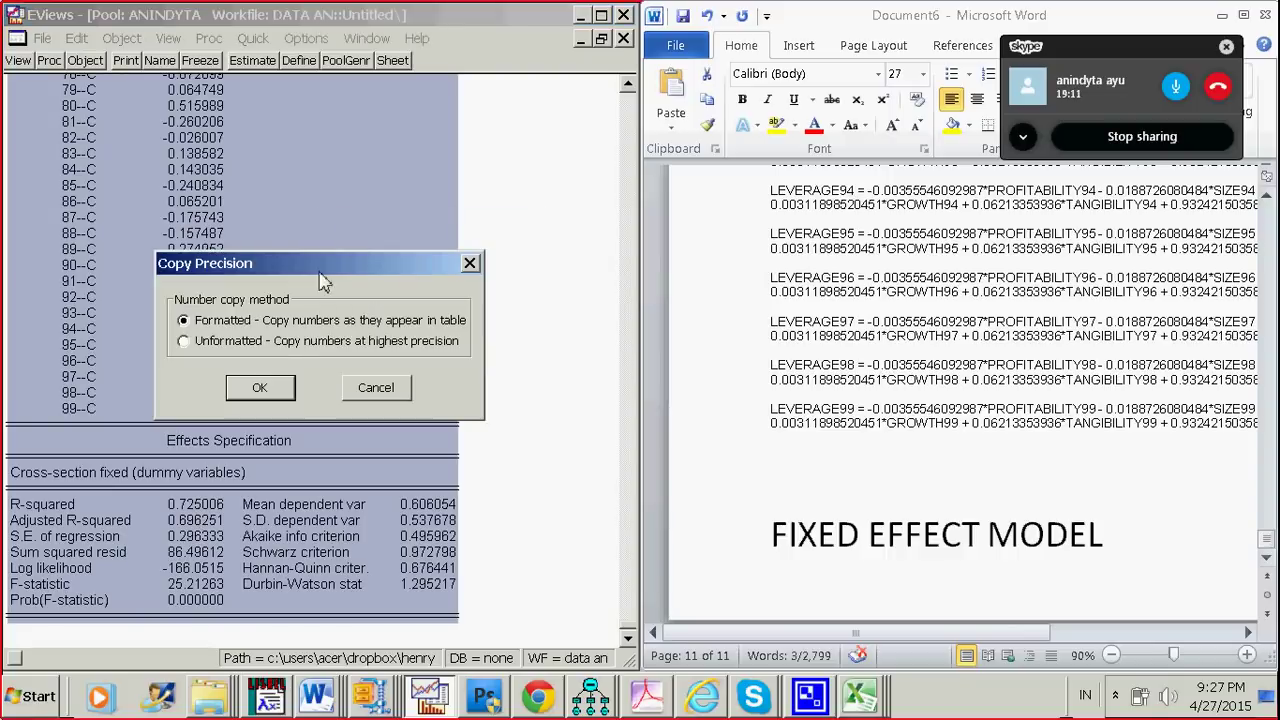
{"action": "left_click", "coordinate": [279, 389]}
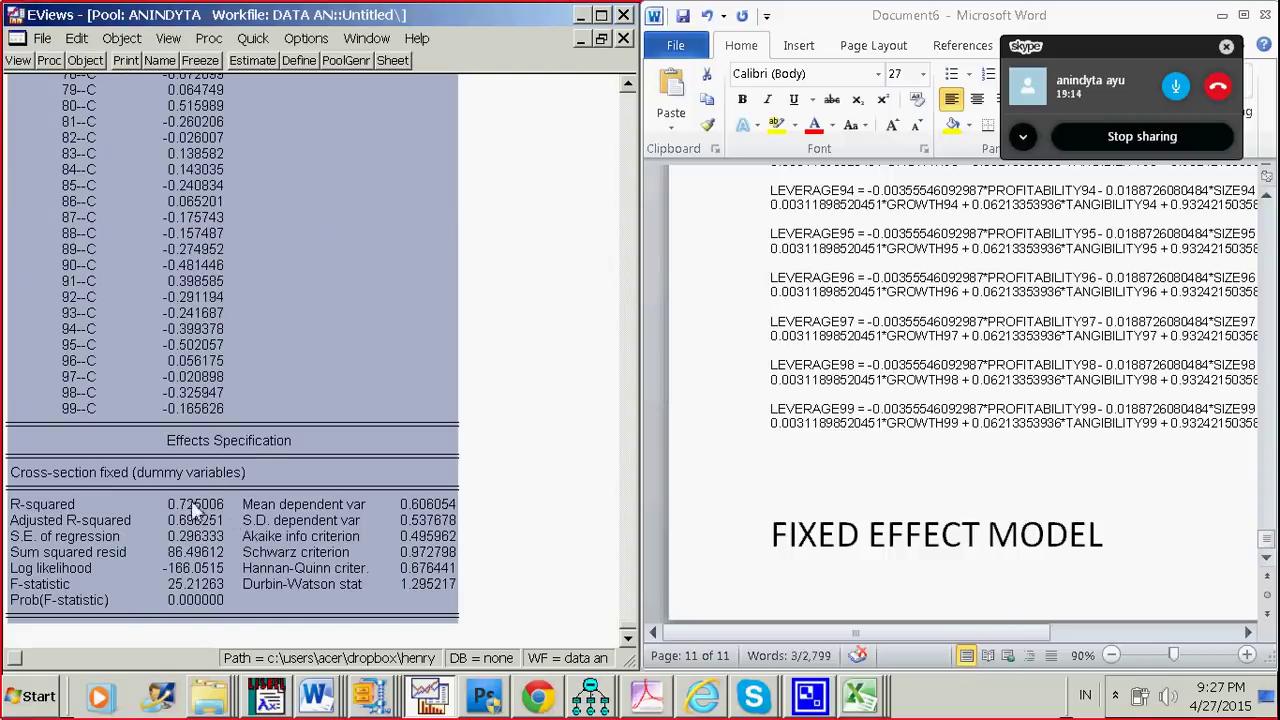
- Inspect the R-squared and Adjusted R-squared values of the fixed effect estimation
{"action": "left_click", "coordinate": [216, 522]}
{"action": "left_click", "coordinate": [214, 506]}
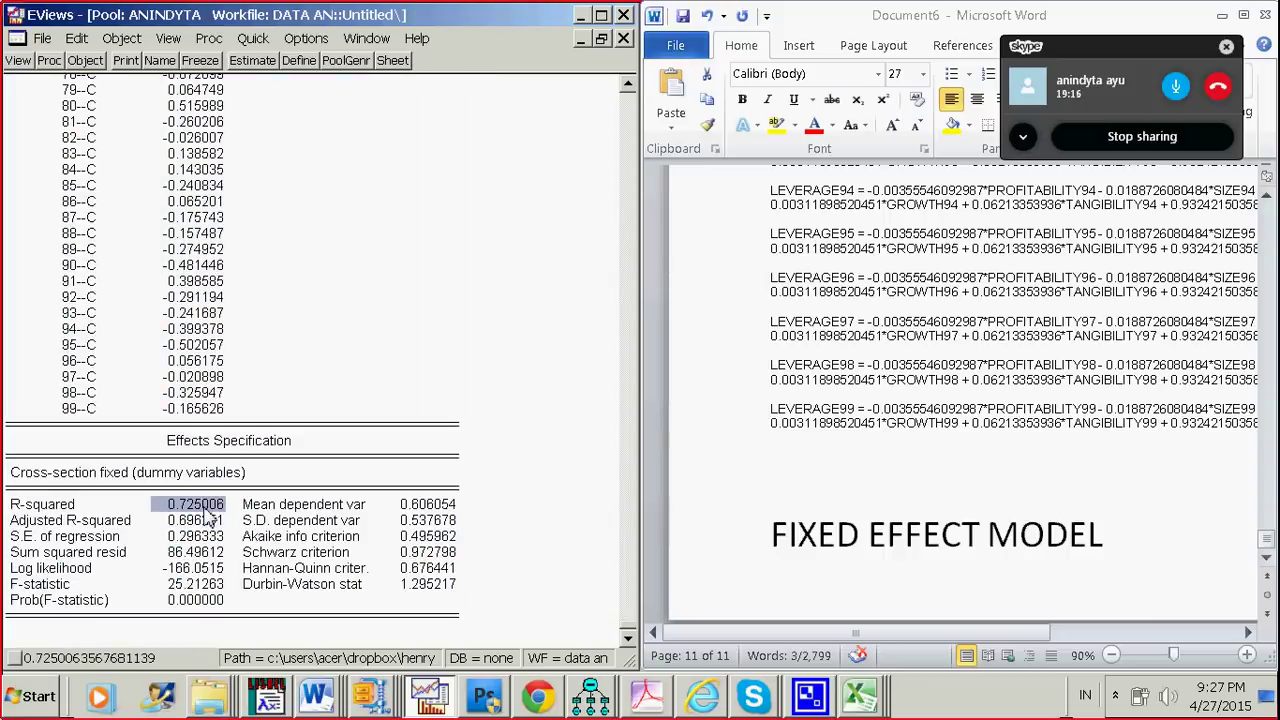
{"action": "left_click", "coordinate": [204, 520]}
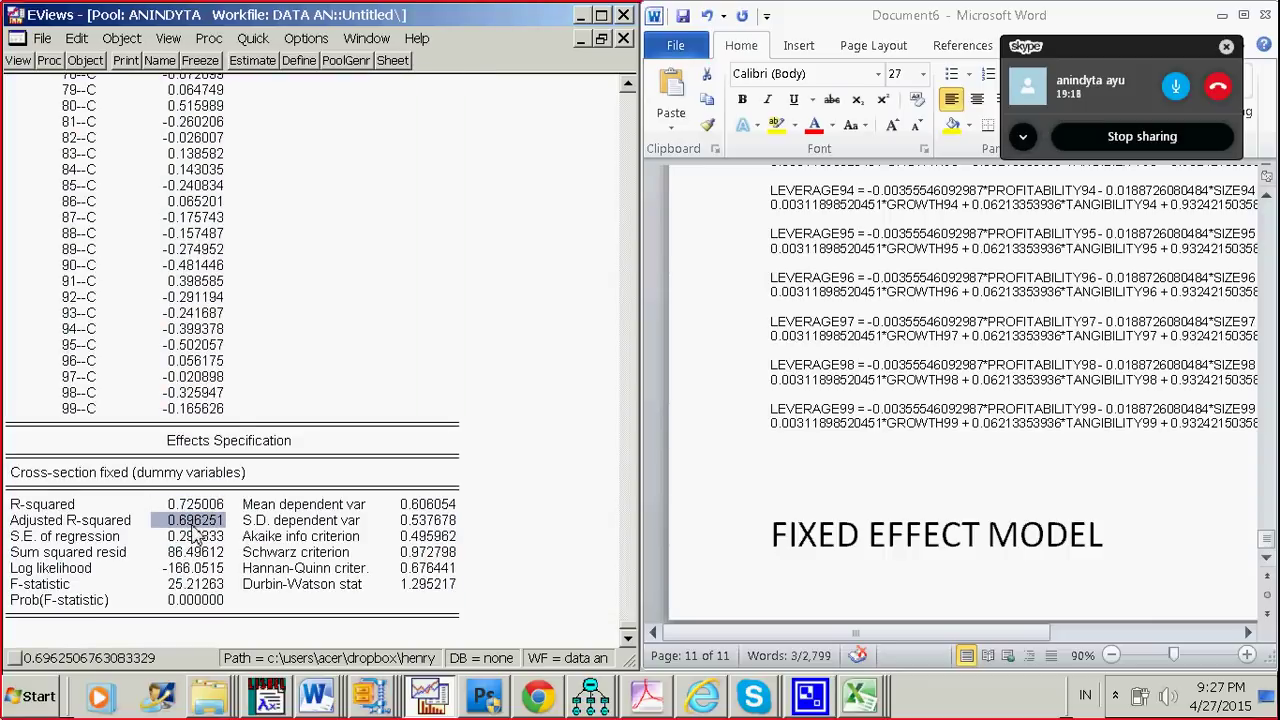
{"action": "left_click", "coordinate": [204, 505]}
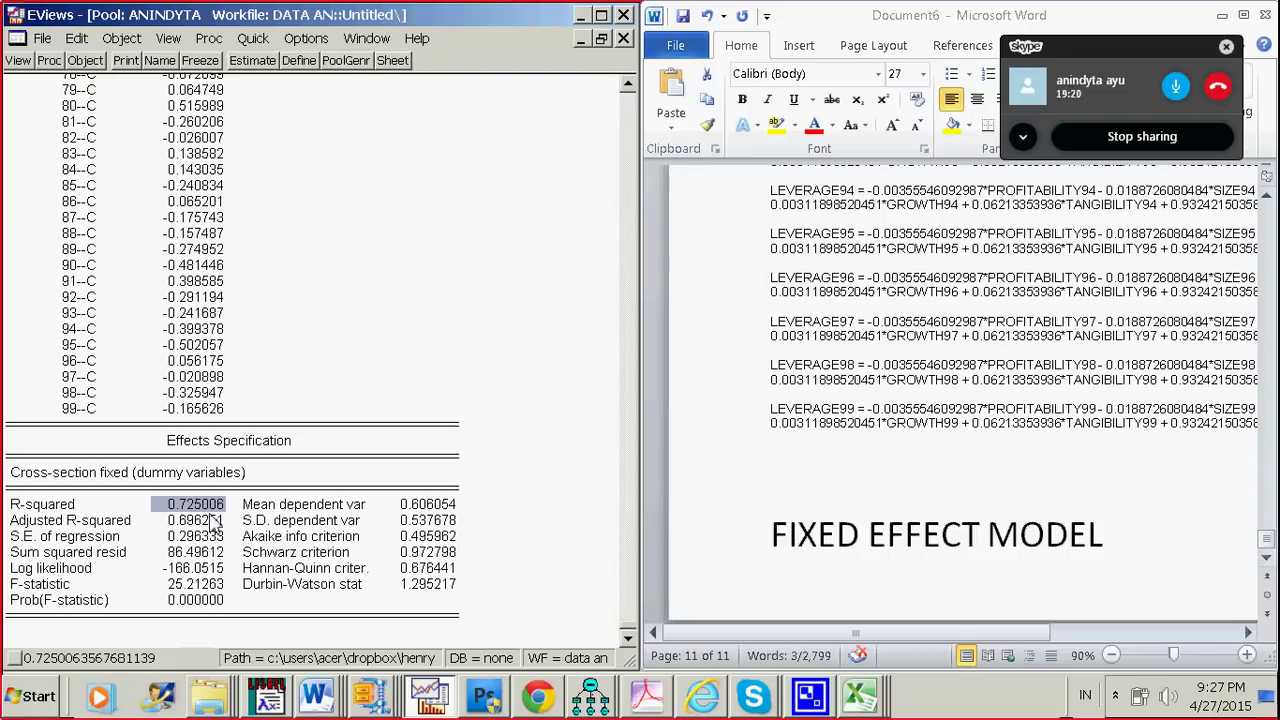
- Select all cells of the fixed effect output again and copy them with the Formatted number option
{"action": "left_click", "coordinate": [449, 331]}
{"action": "key", "text": "ctrl+a"}
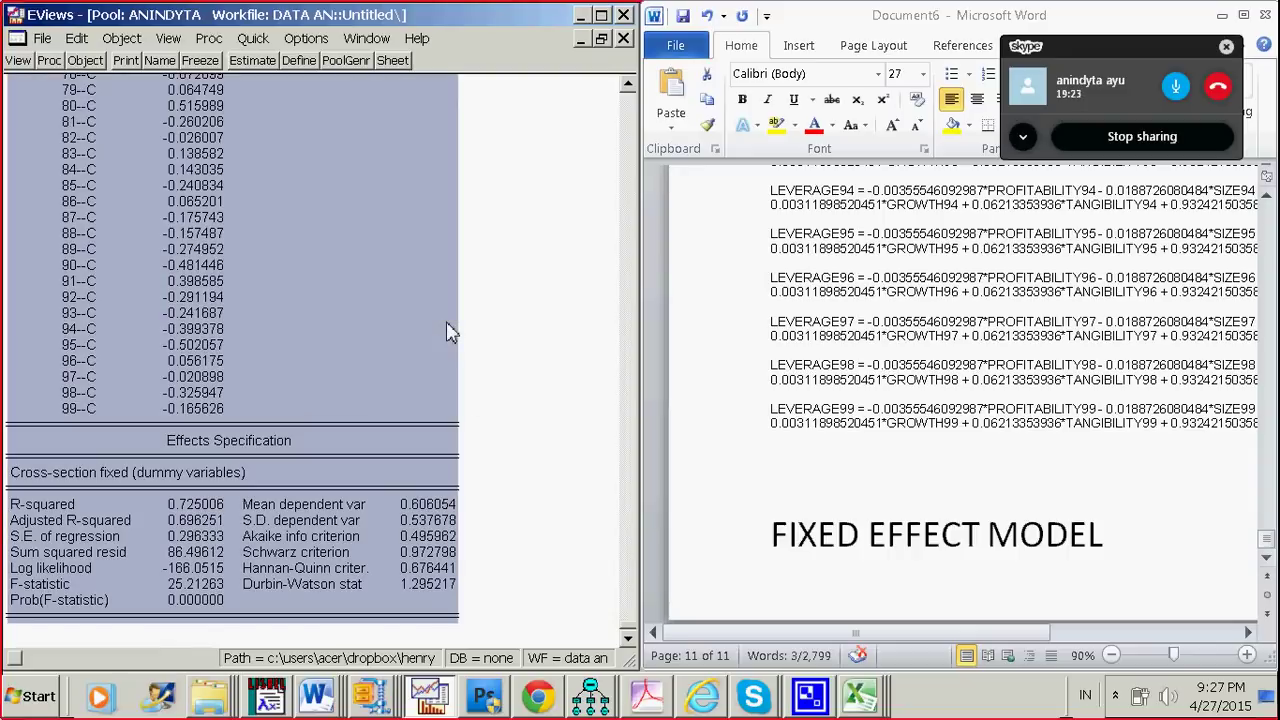
{"action": "right_click", "coordinate": [384, 291]}
{"action": "left_click", "coordinate": [410, 301]}
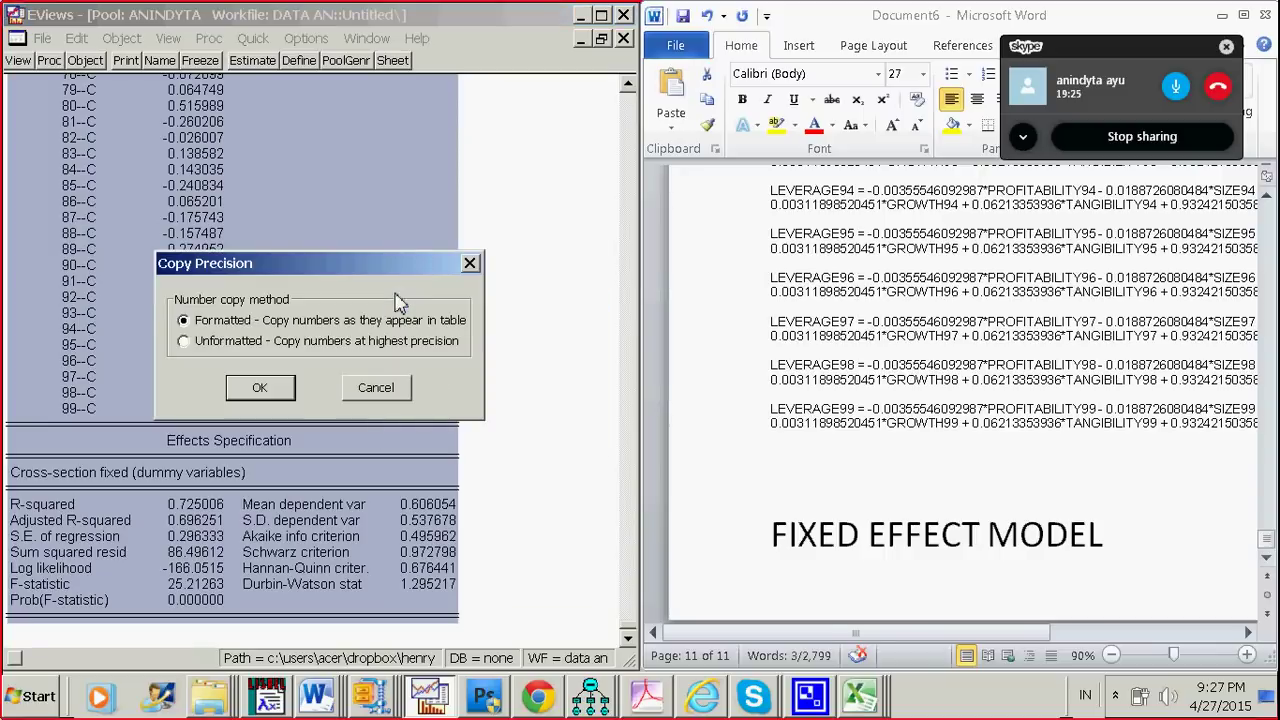
{"action": "left_click", "coordinate": [257, 386]}
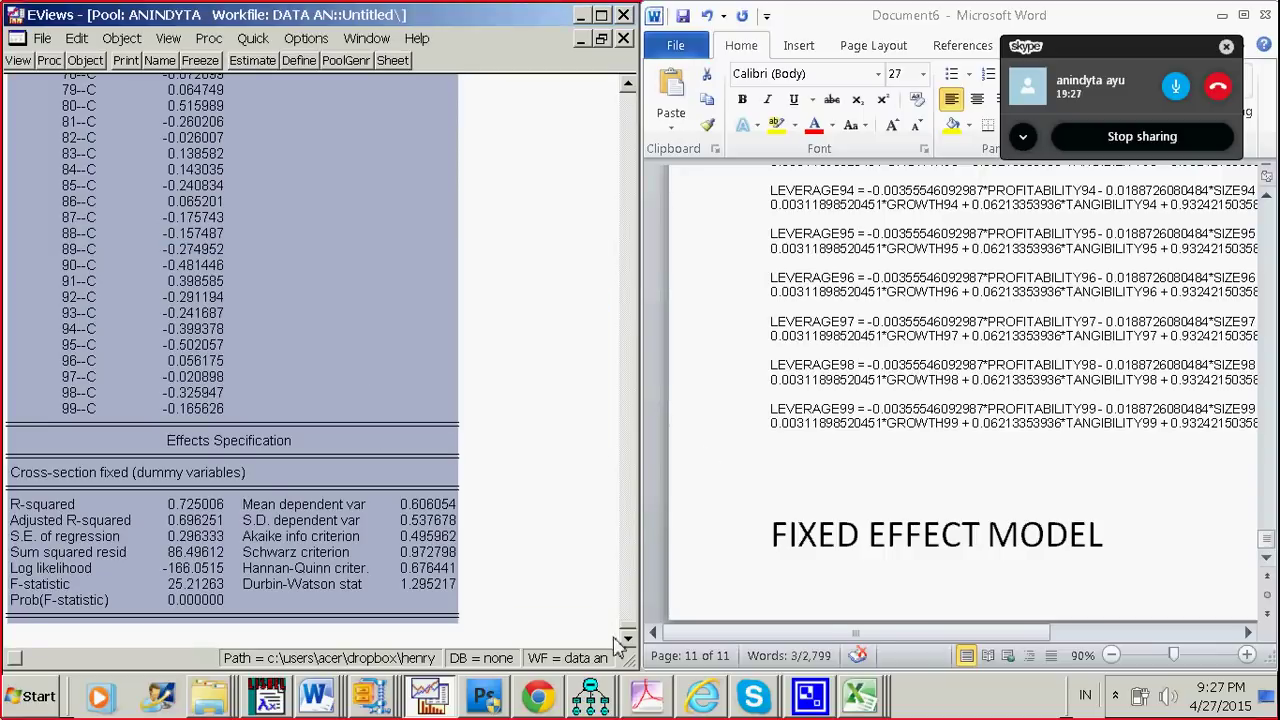
- Inspect the Prob. values of TANGIBILITY?, GROWTH? and NDTS? in the coefficient table
{"action": "left_click", "coordinate": [630, 415]}
{"action": "scroll", "coordinate": [530, 265], "scroll_direction": "up", "scroll_amount": 20}
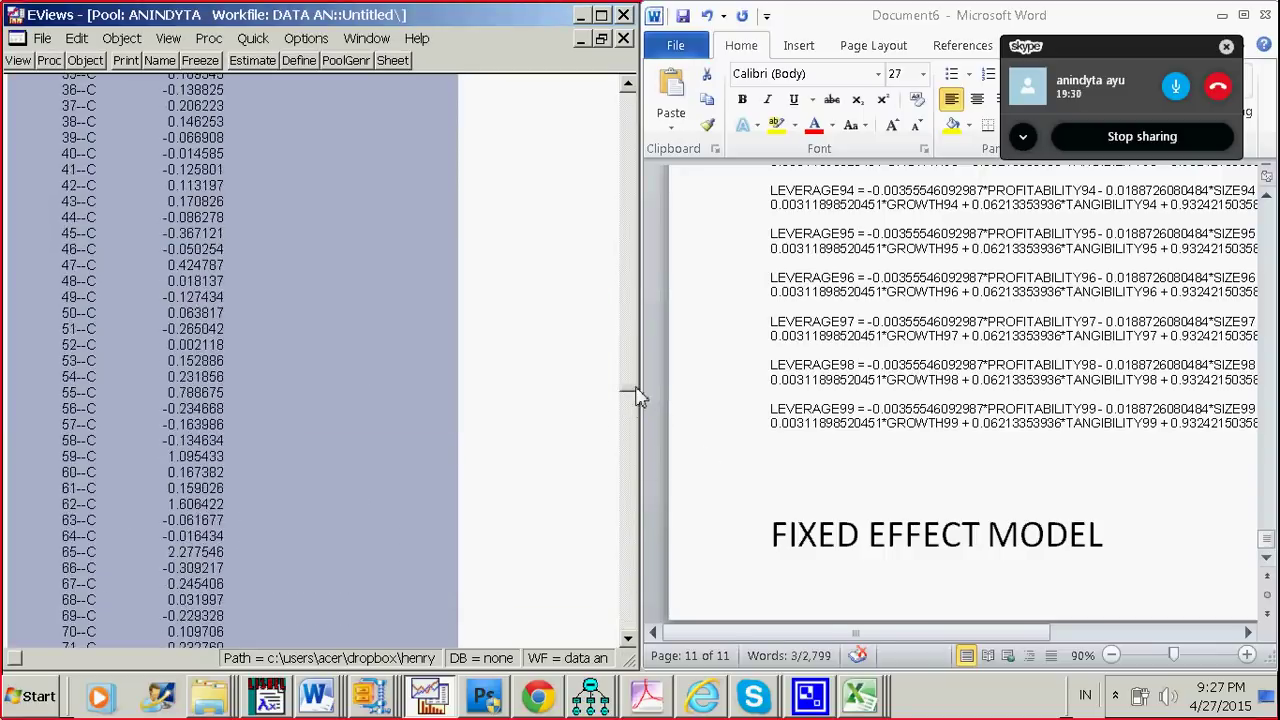
{"action": "left_click", "coordinate": [446, 360]}
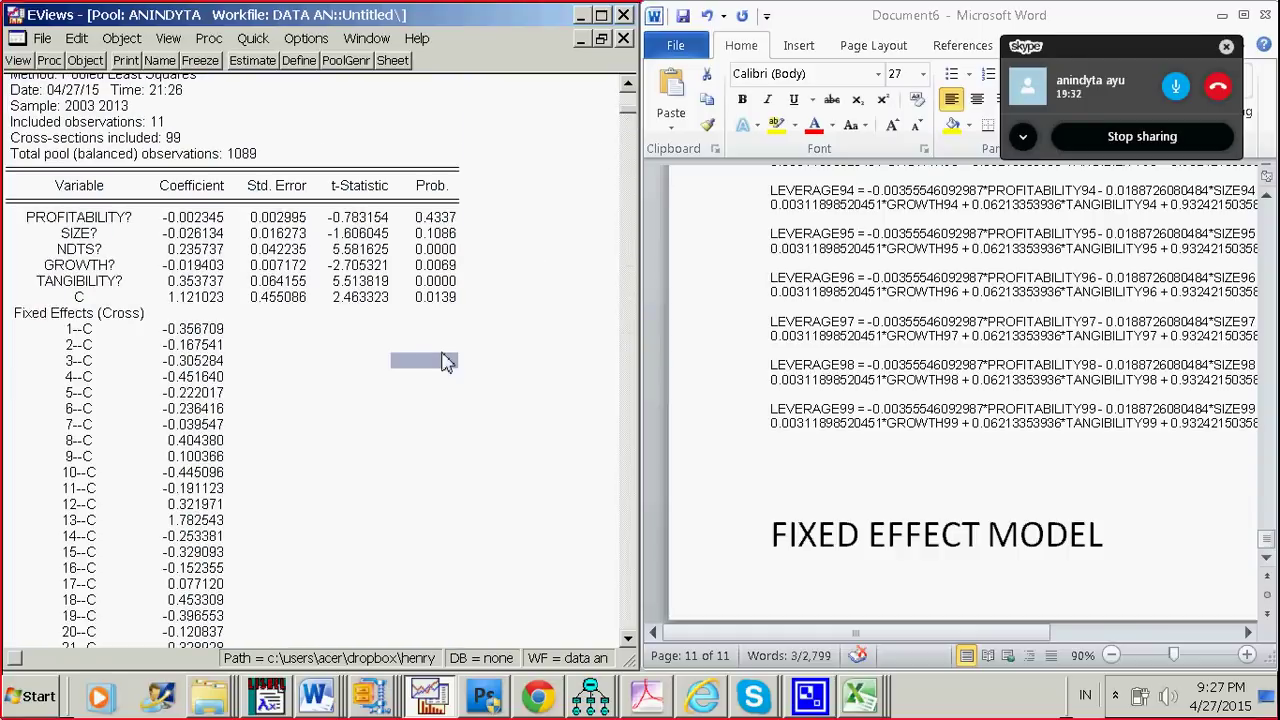
{"action": "left_click", "coordinate": [457, 283]}
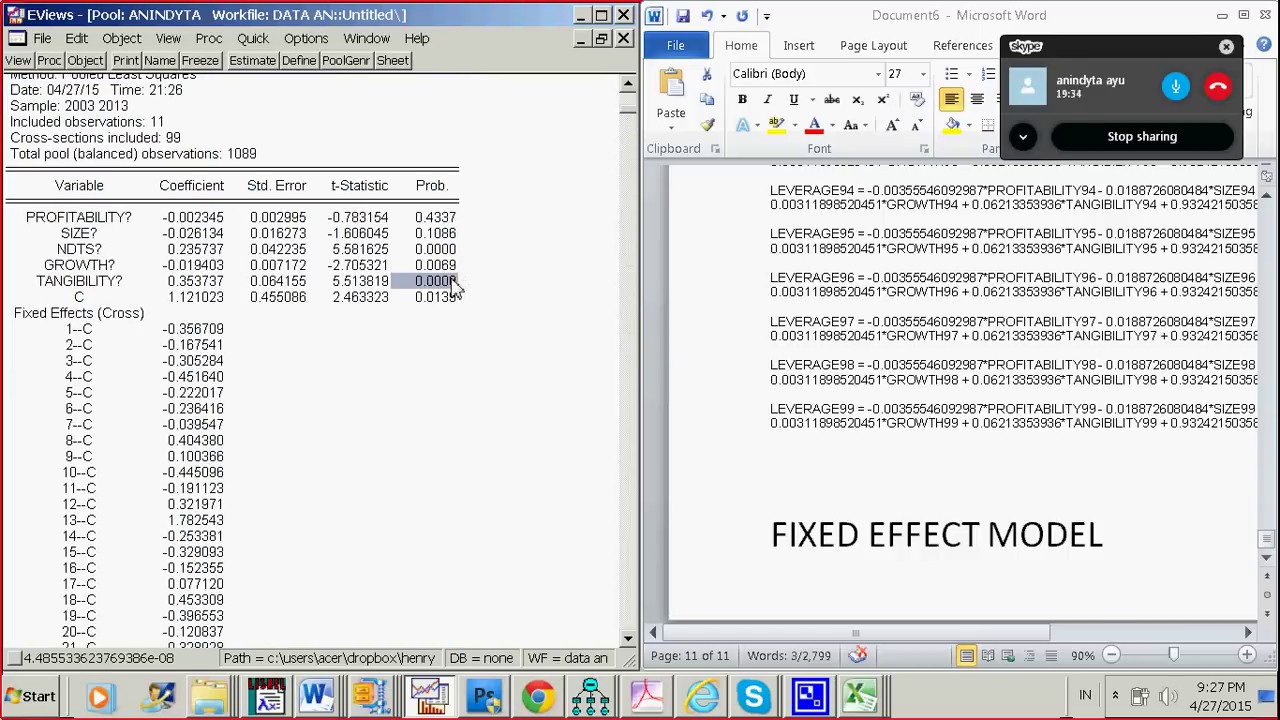
{"action": "left_click", "coordinate": [455, 266]}
{"action": "left_click", "coordinate": [450, 252]}
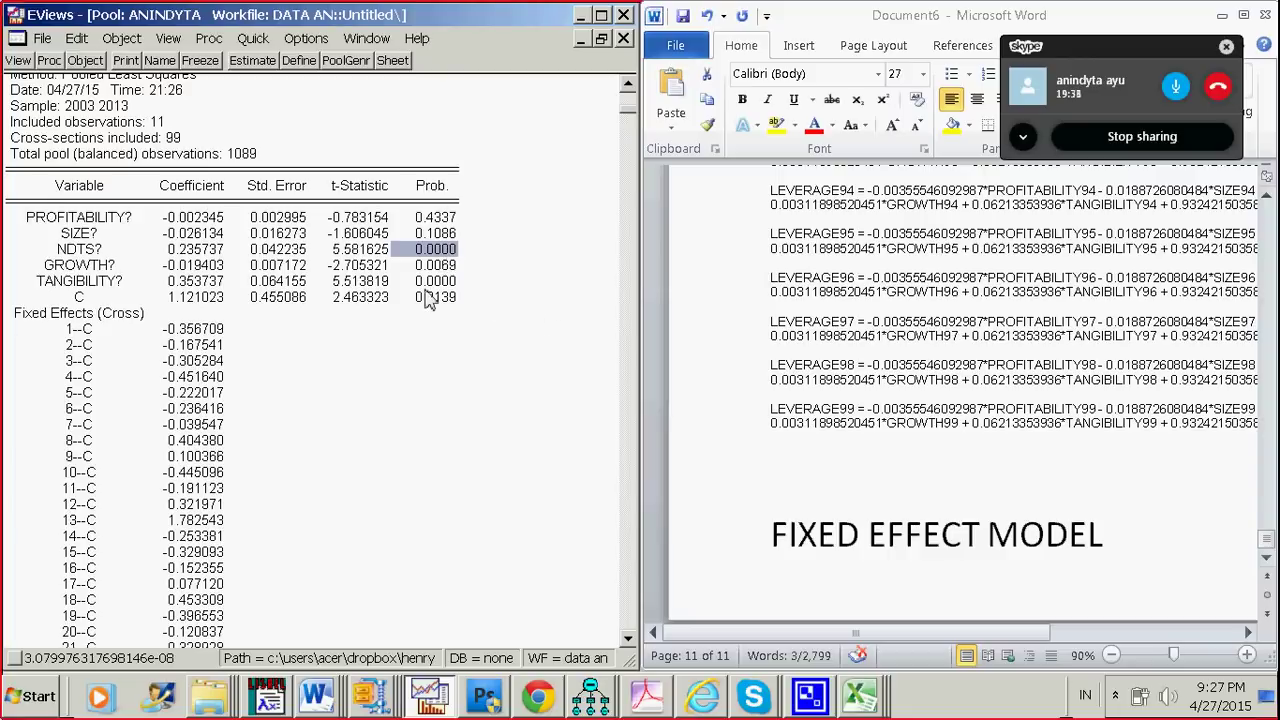
- Compare the Prob. values of SIZE? and NDTS? in the fixed effect coefficient table
{"action": "left_click", "coordinate": [436, 234]}
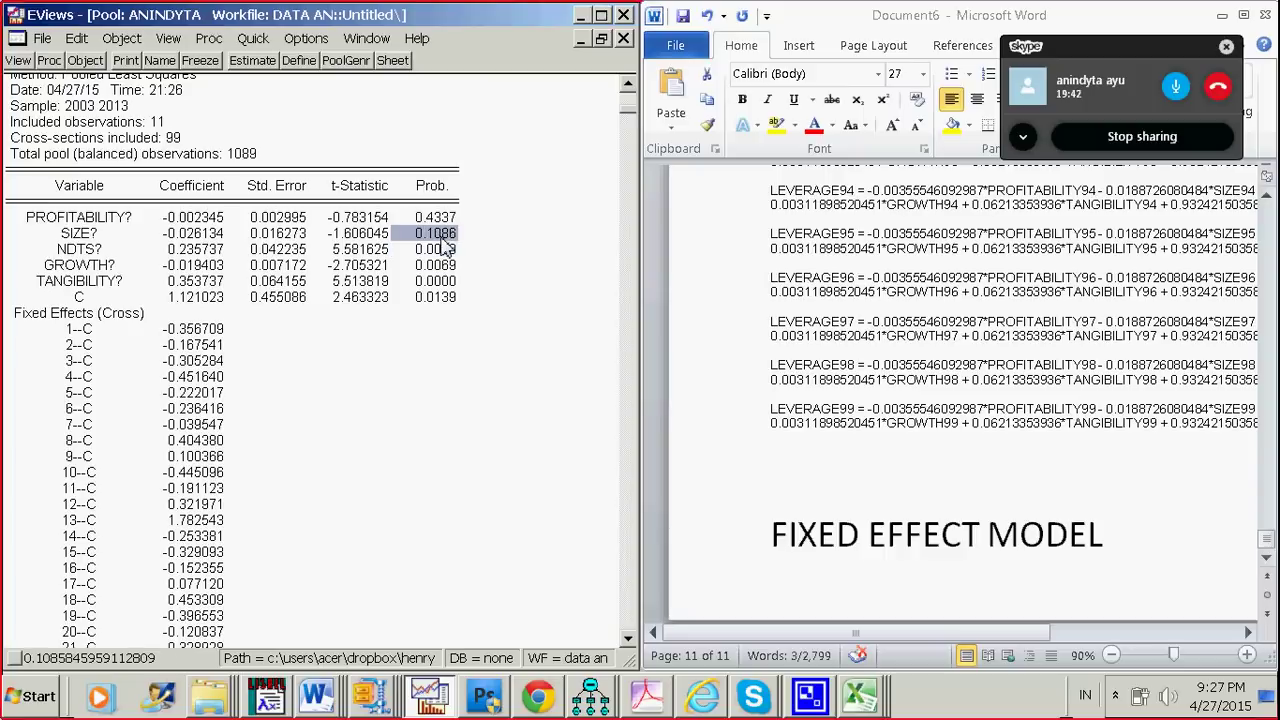
{"action": "left_click", "coordinate": [450, 362]}
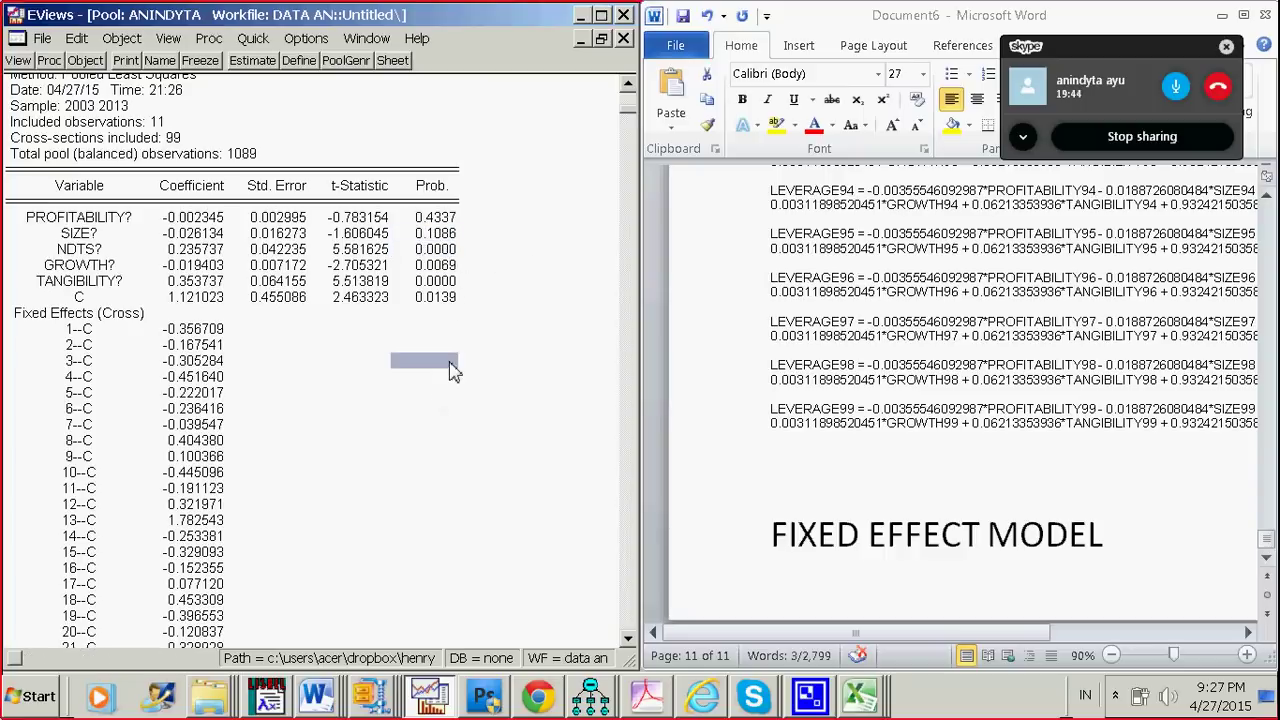
{"action": "left_click", "coordinate": [450, 236]}
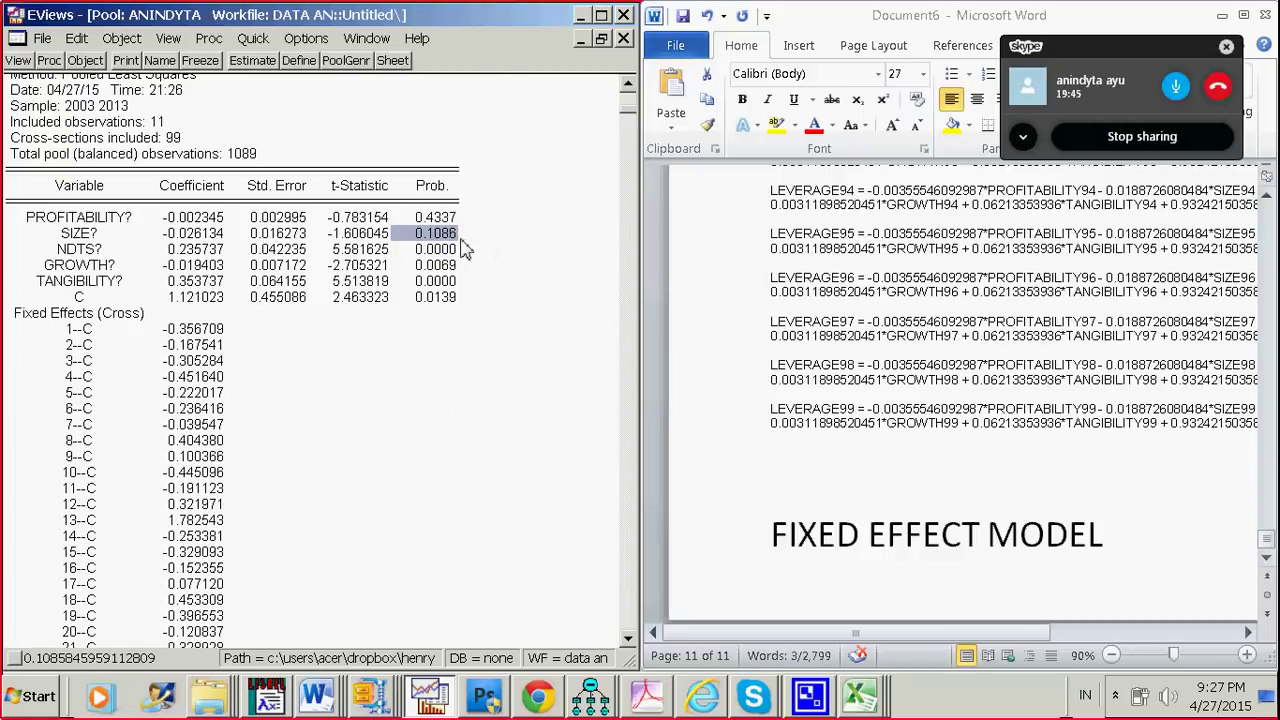
{"action": "left_click", "coordinate": [446, 250]}
{"action": "left_click", "coordinate": [443, 236]}
{"action": "left_click", "coordinate": [451, 258]}
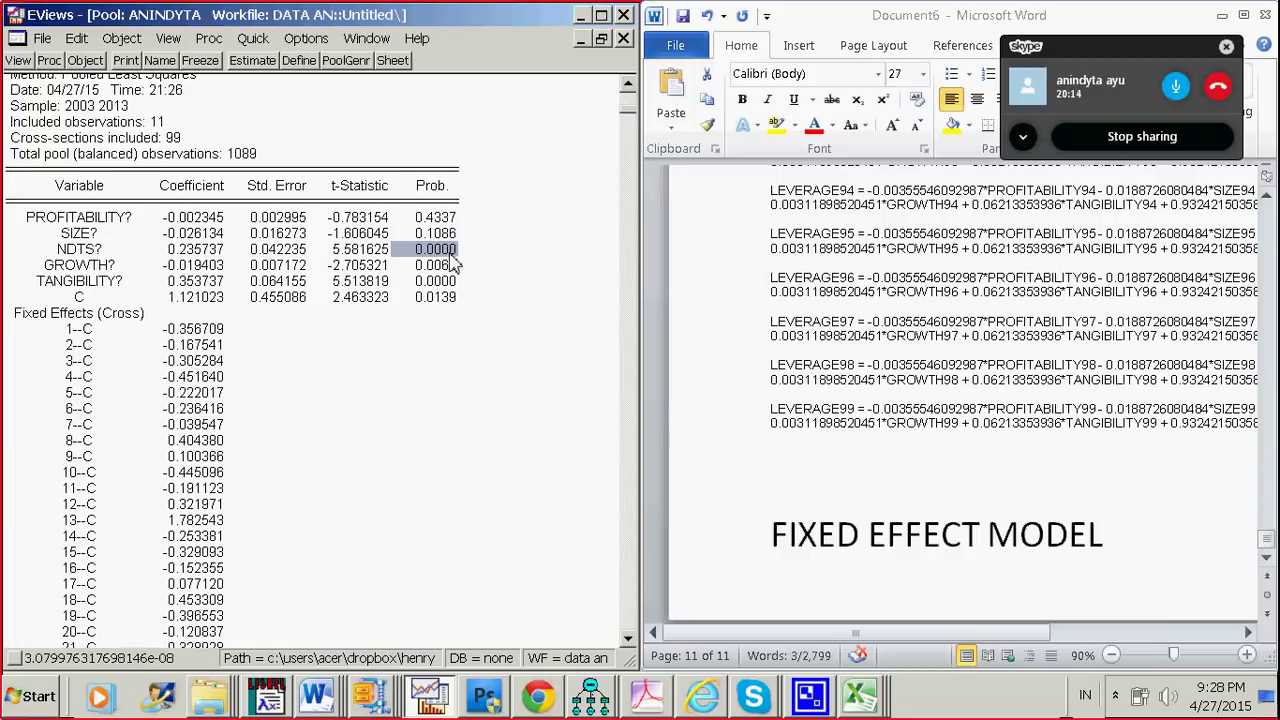
{"action": "left_click", "coordinate": [456, 237]}
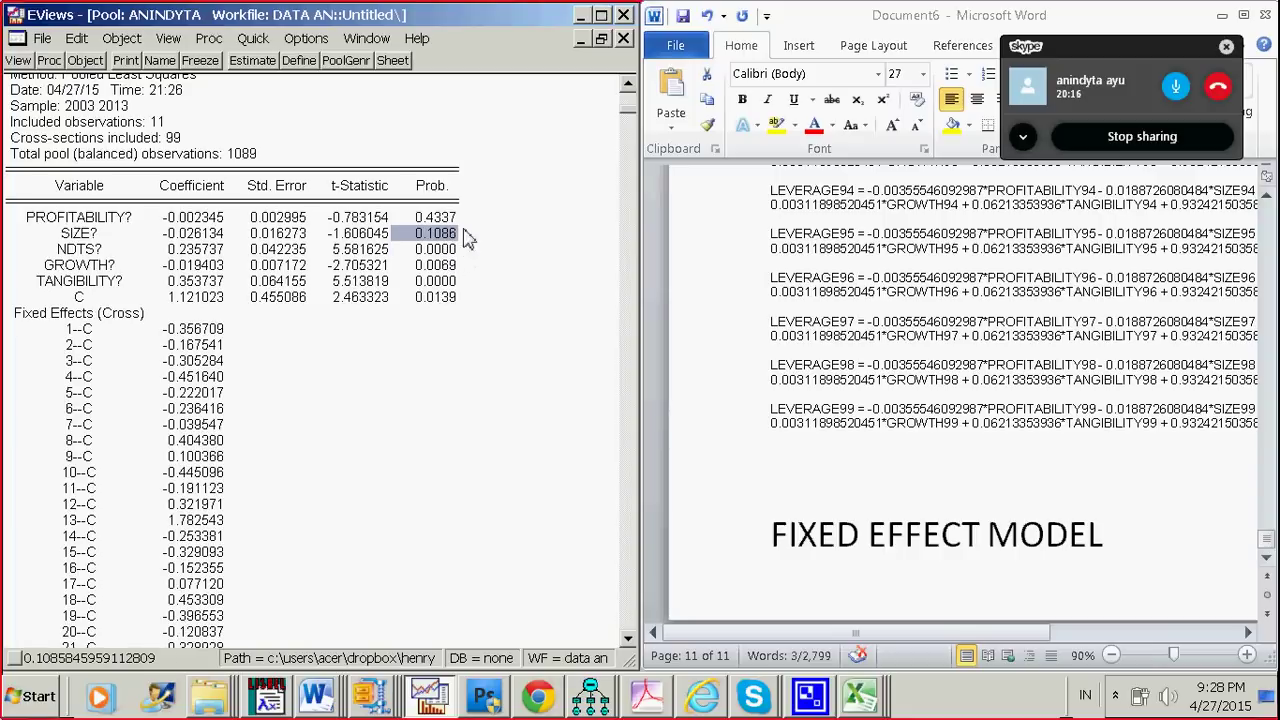
{"action": "left_click", "coordinate": [437, 251]}
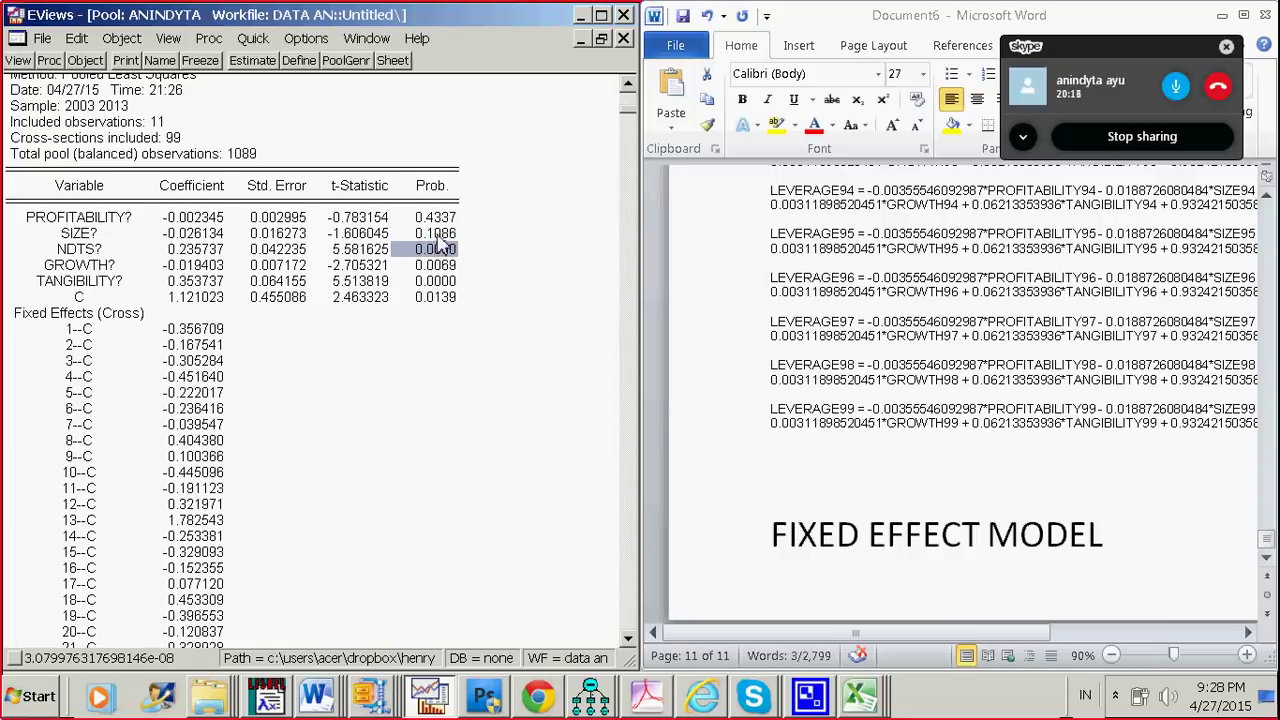
{"action": "left_click", "coordinate": [440, 236]}
{"action": "left_click", "coordinate": [68, 236]}
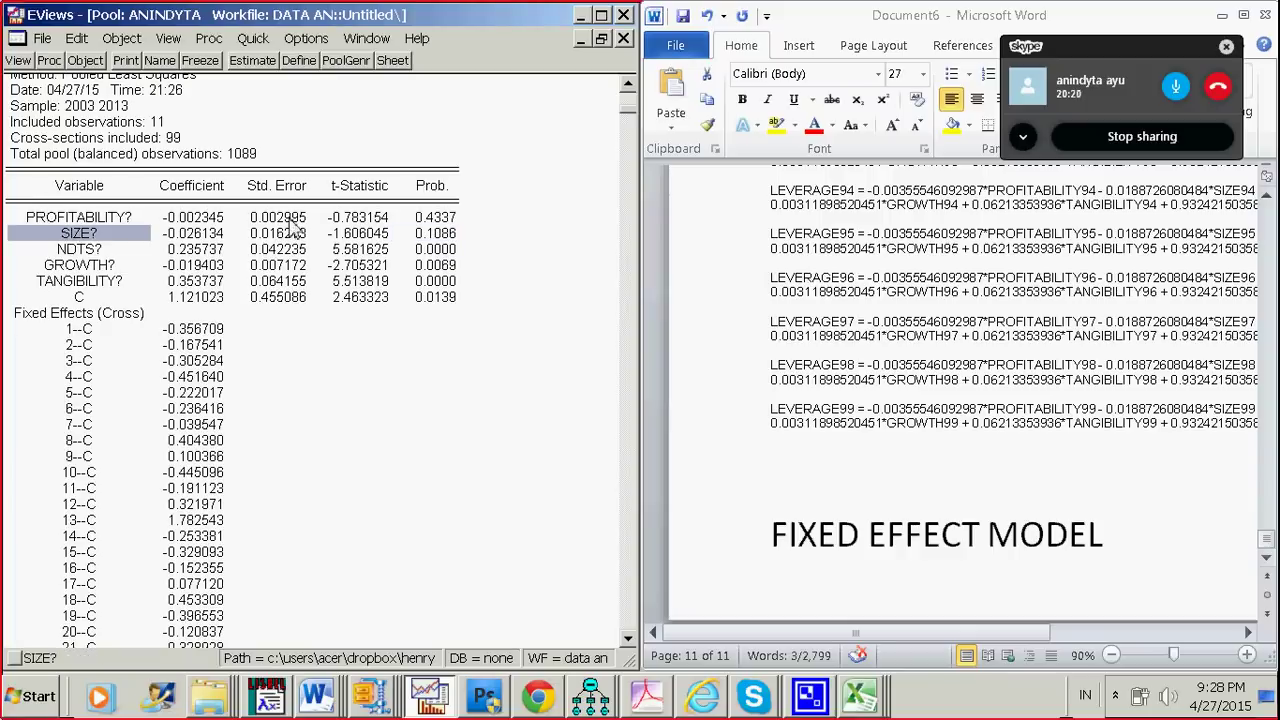
{"action": "left_click", "coordinate": [440, 236]}
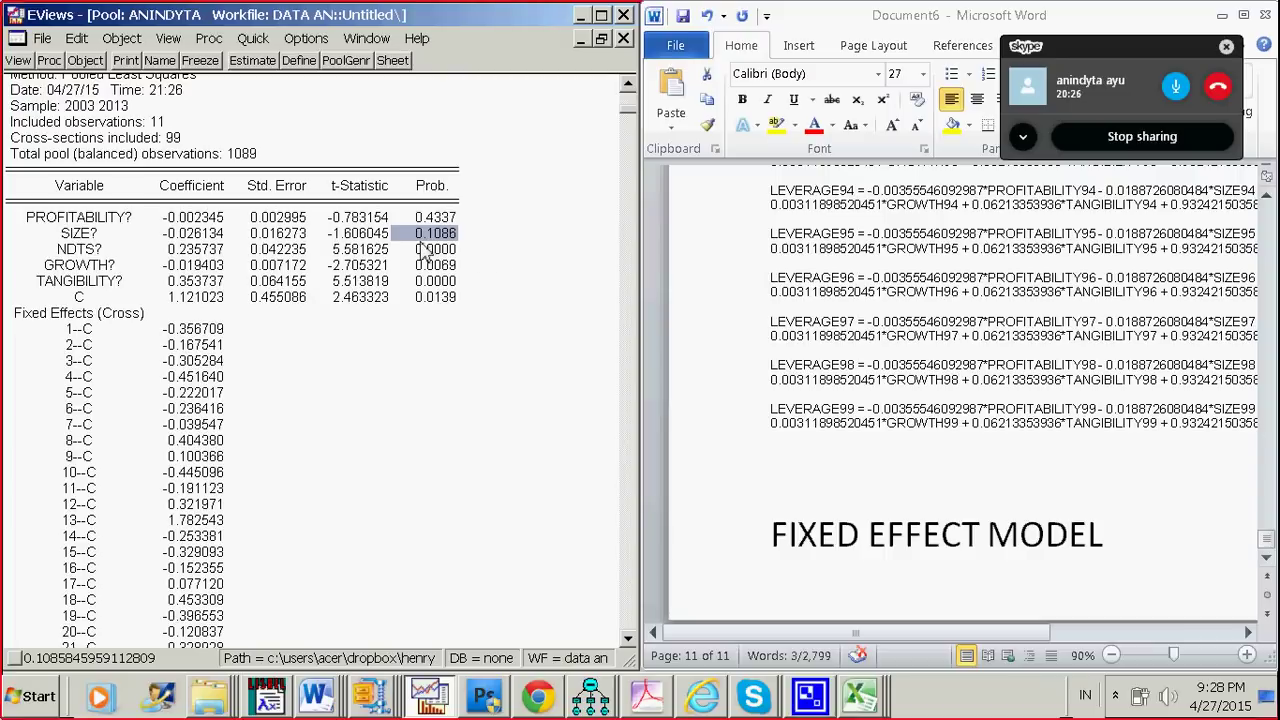
- Copy all cells of the fixed effect estimation output once more, accepting the offered number format
{"action": "key", "text": "ctrl+a"}
{"action": "right_click", "coordinate": [346, 145]}
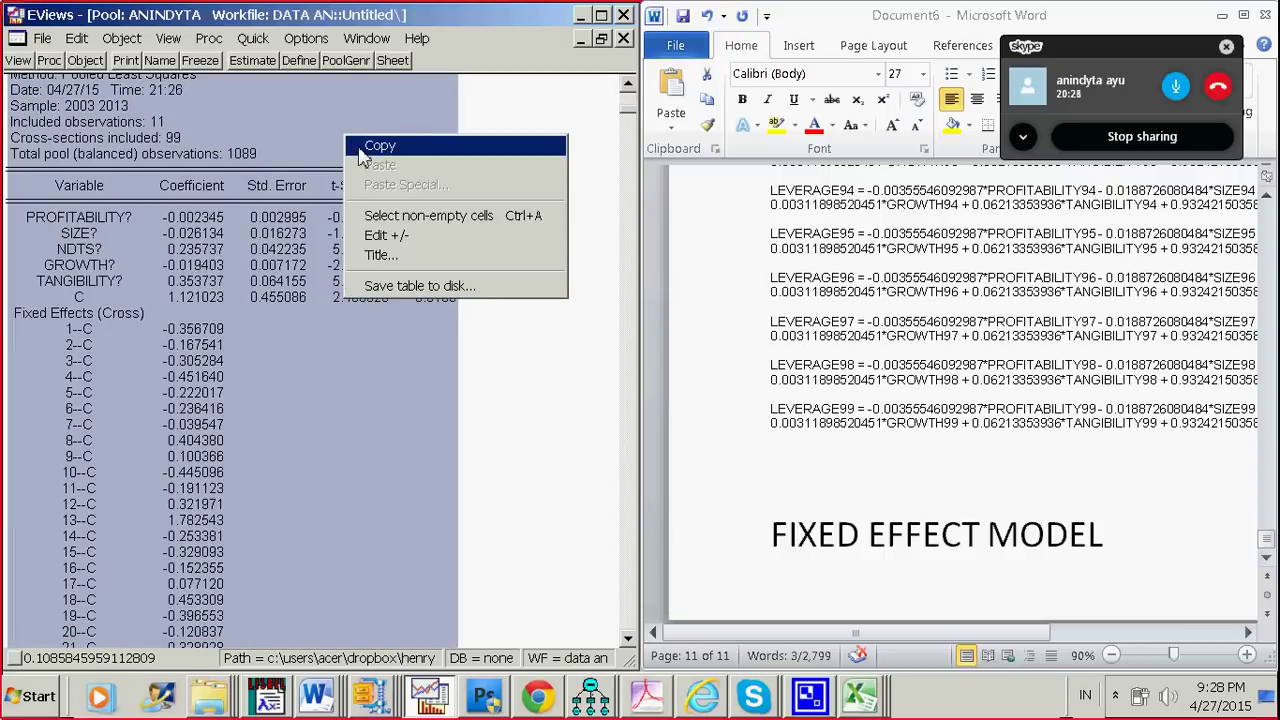
{"action": "left_click", "coordinate": [362, 148]}
{"action": "left_click", "coordinate": [258, 388]}
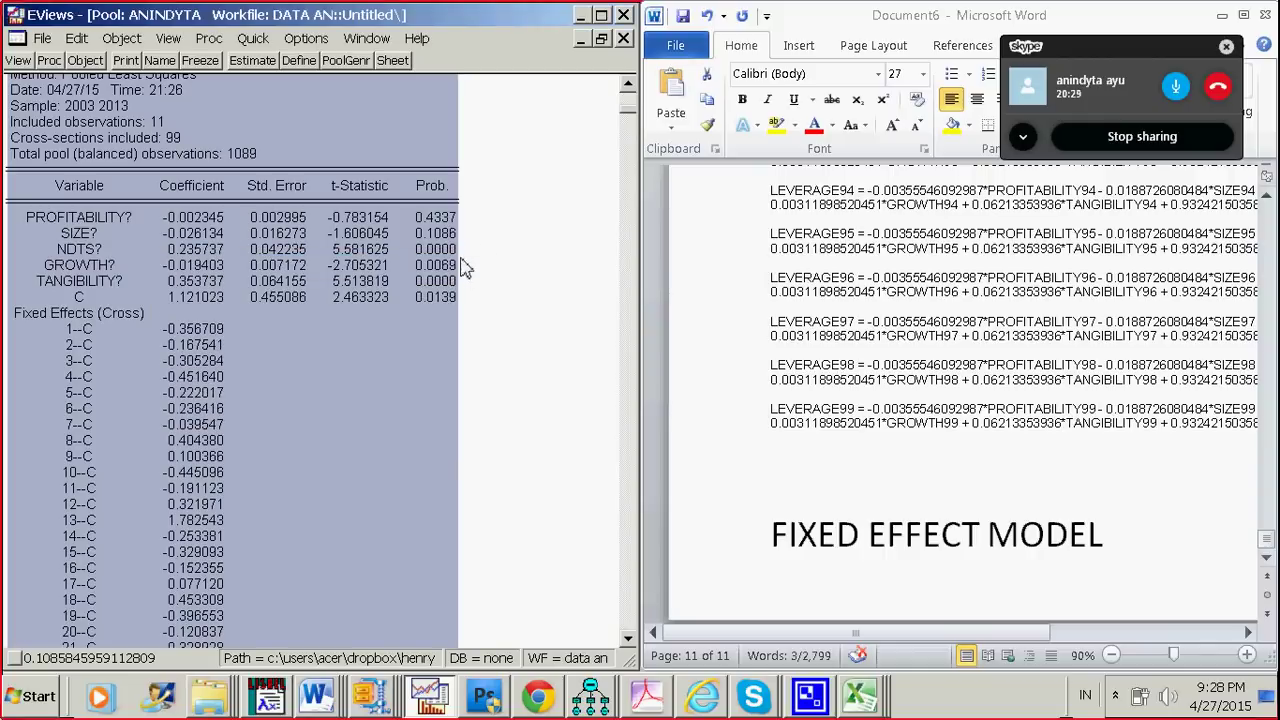
{"action": "left_click", "coordinate": [445, 249]}
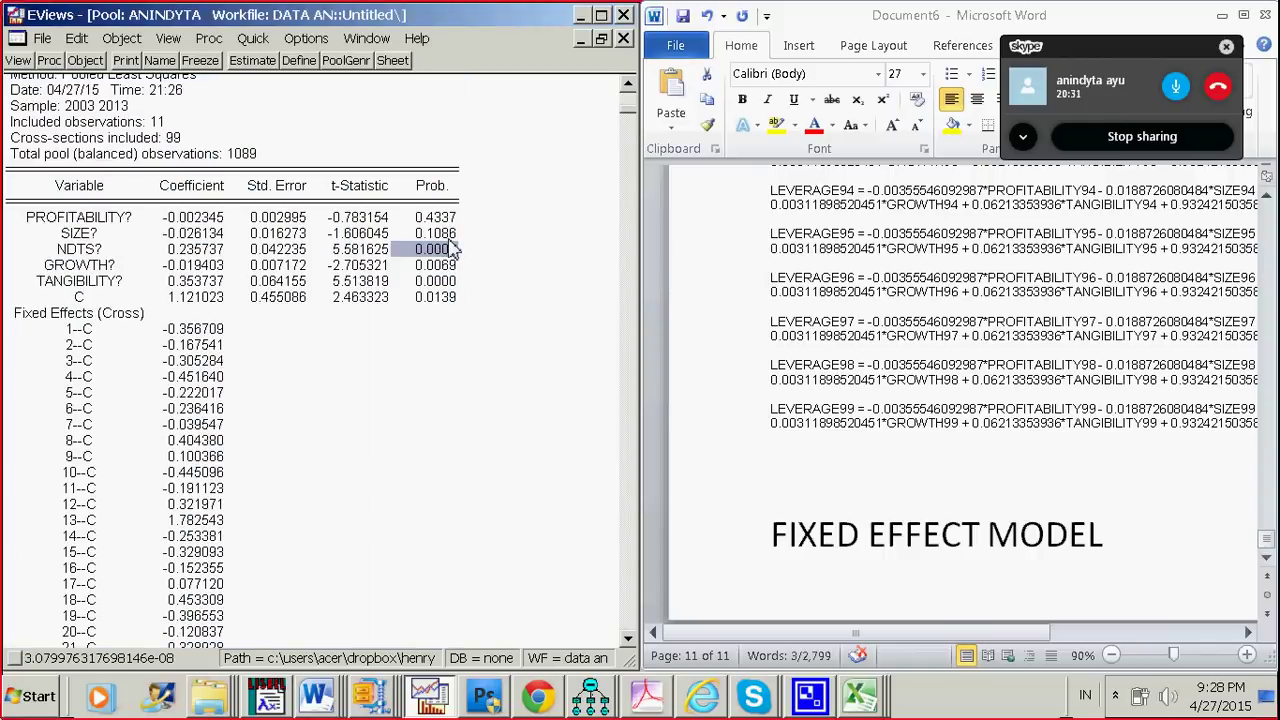
- Paste the copied estimation output on a new line below the FIXED EFFECT MODEL heading in the Word document
{"action": "left_click_drag", "start_coordinate": [782, 572], "coordinate": [1140, 524]}
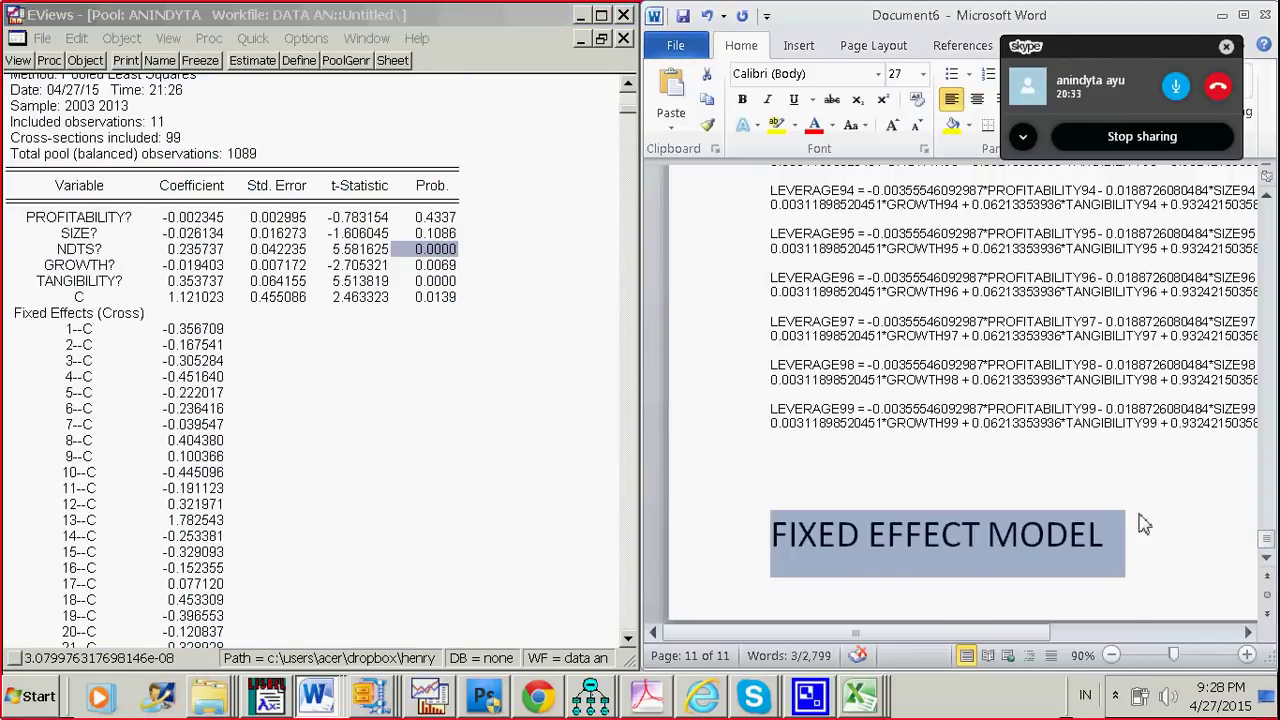
{"action": "left_click", "coordinate": [1140, 574]}
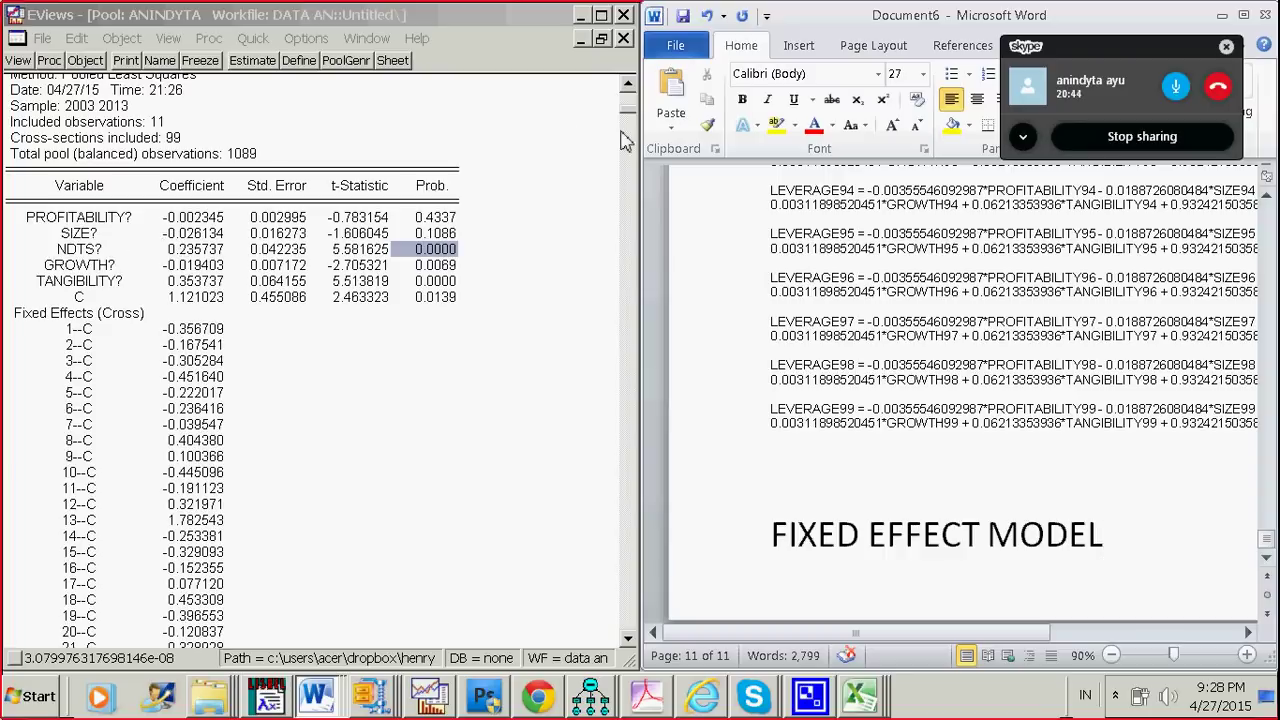
{"action": "key", "text": "Return"}
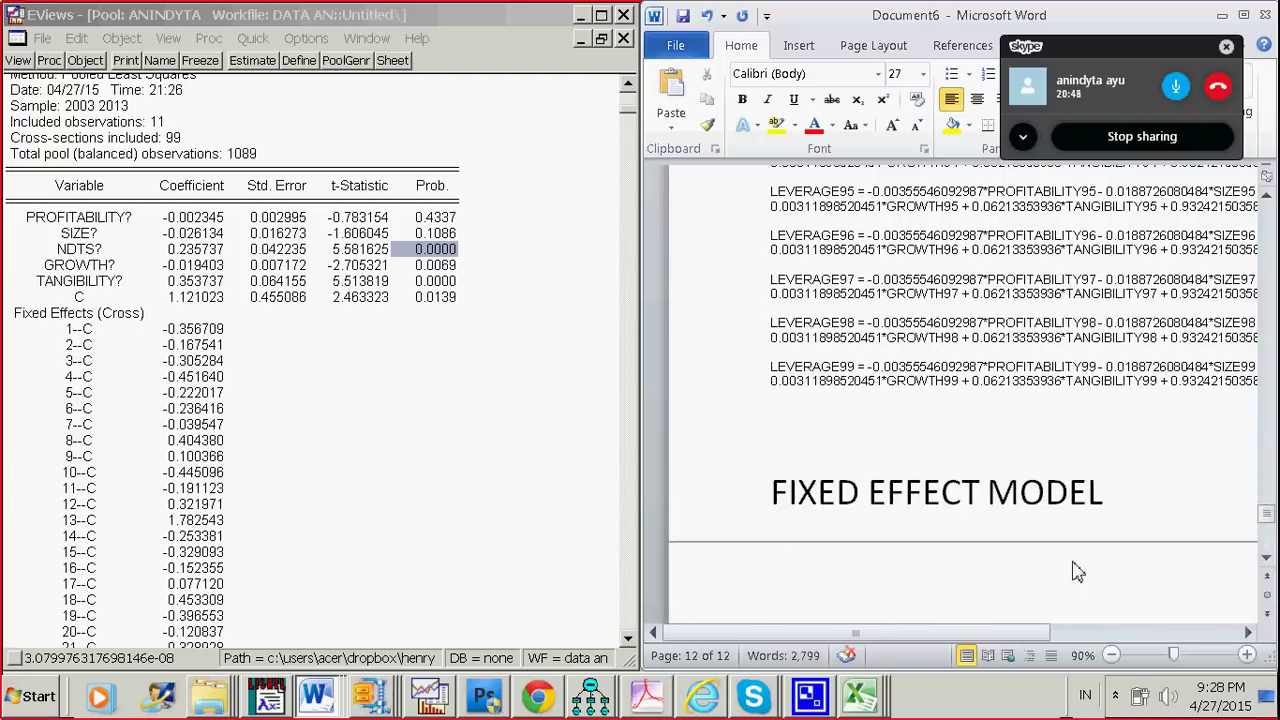
{"action": "key", "text": "ctrl+v"}
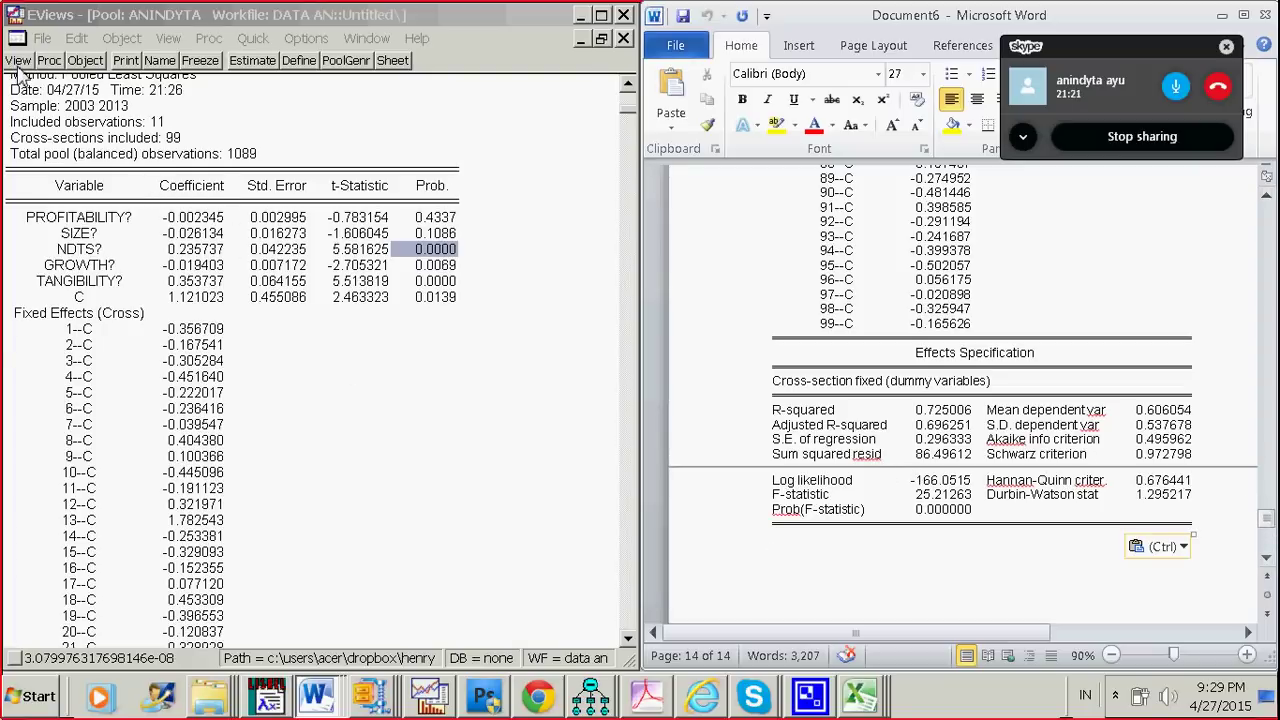
- Display the pool's Representations view in EViews and copy its full text into Word below the fixed effect output table
{"action": "left_click", "coordinate": [18, 62]}
{"action": "left_click", "coordinate": [40, 119]}
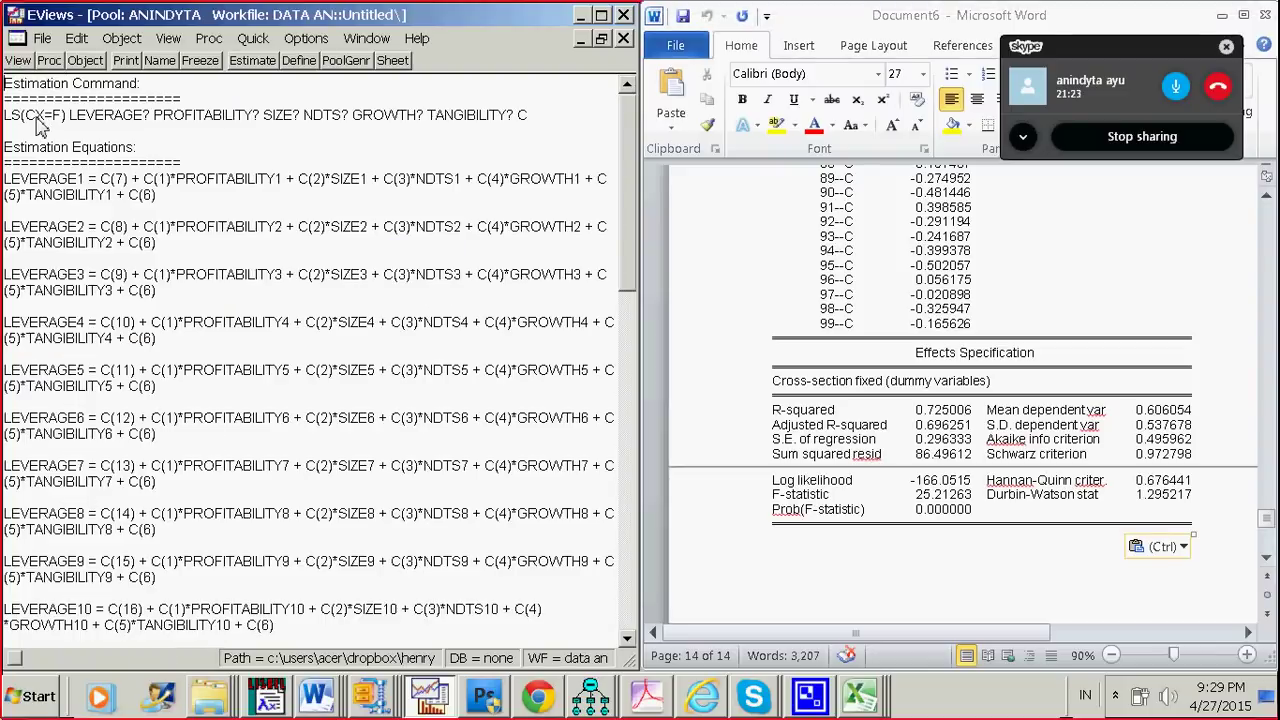
{"action": "key", "text": "ctrl+a"}
{"action": "right_click", "coordinate": [95, 133]}
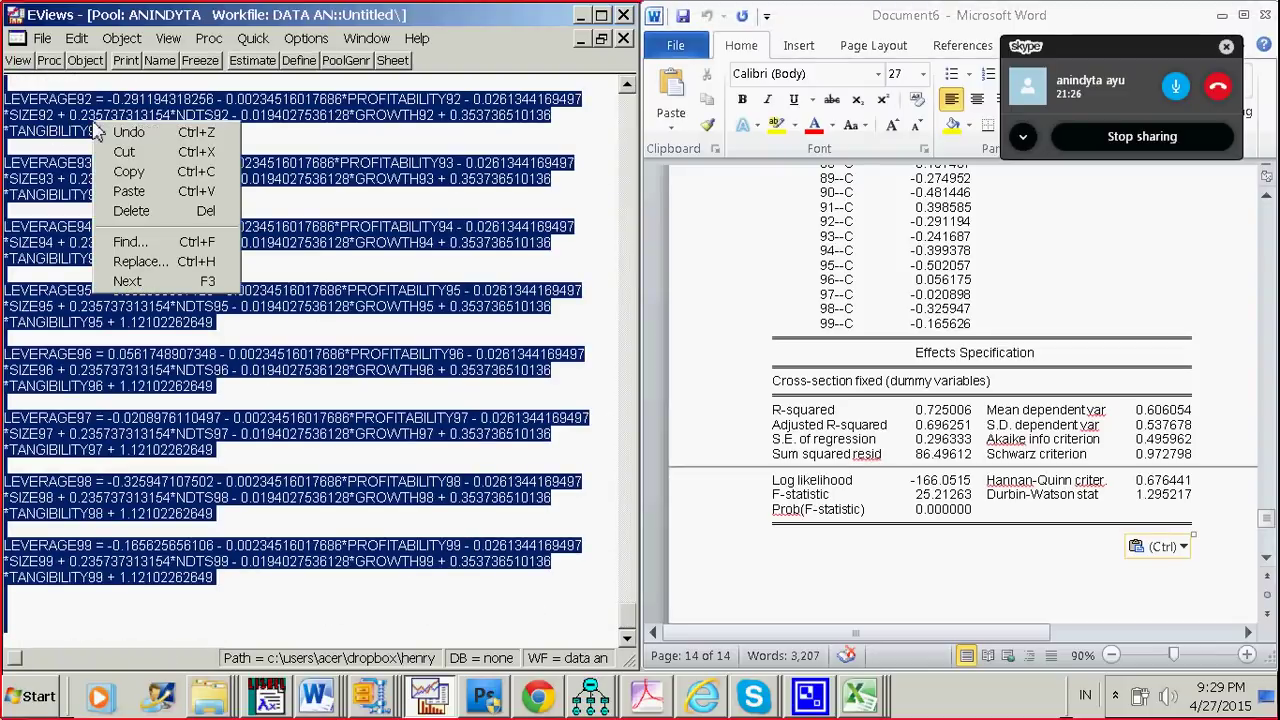
{"action": "left_click", "coordinate": [120, 170]}
{"action": "left_click", "coordinate": [800, 582]}
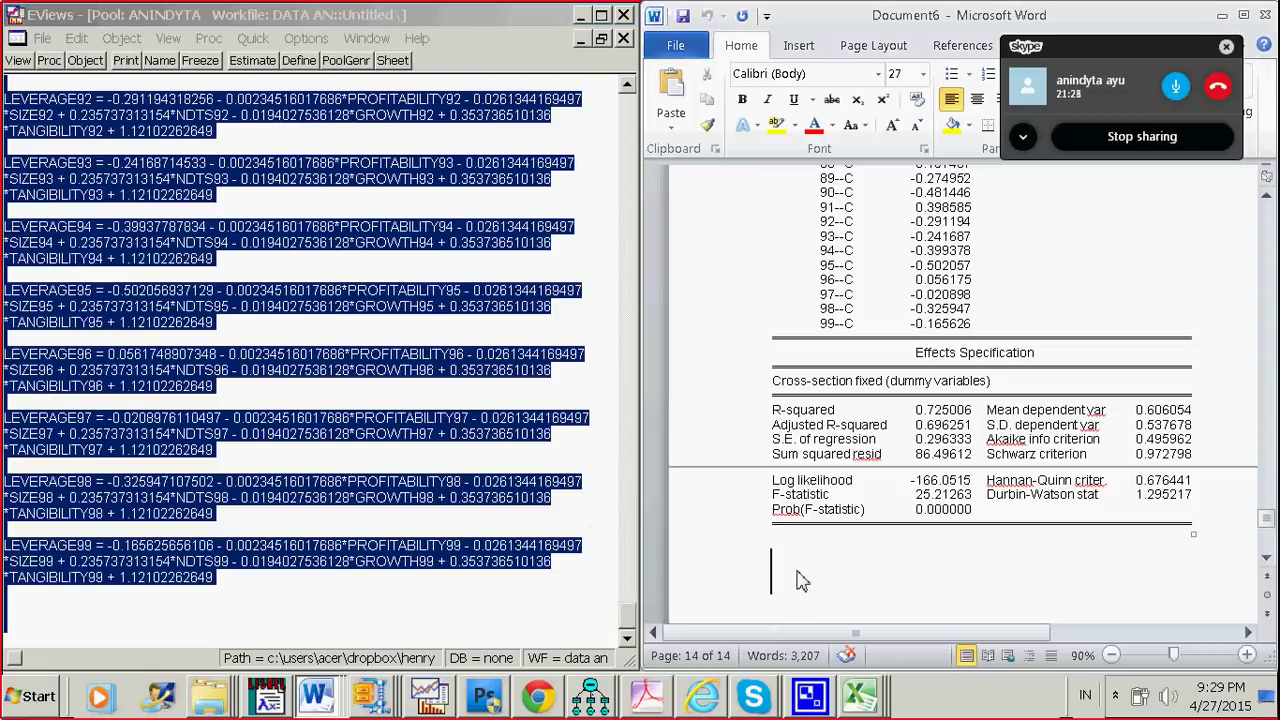
{"action": "key", "text": "ctrl+v"}
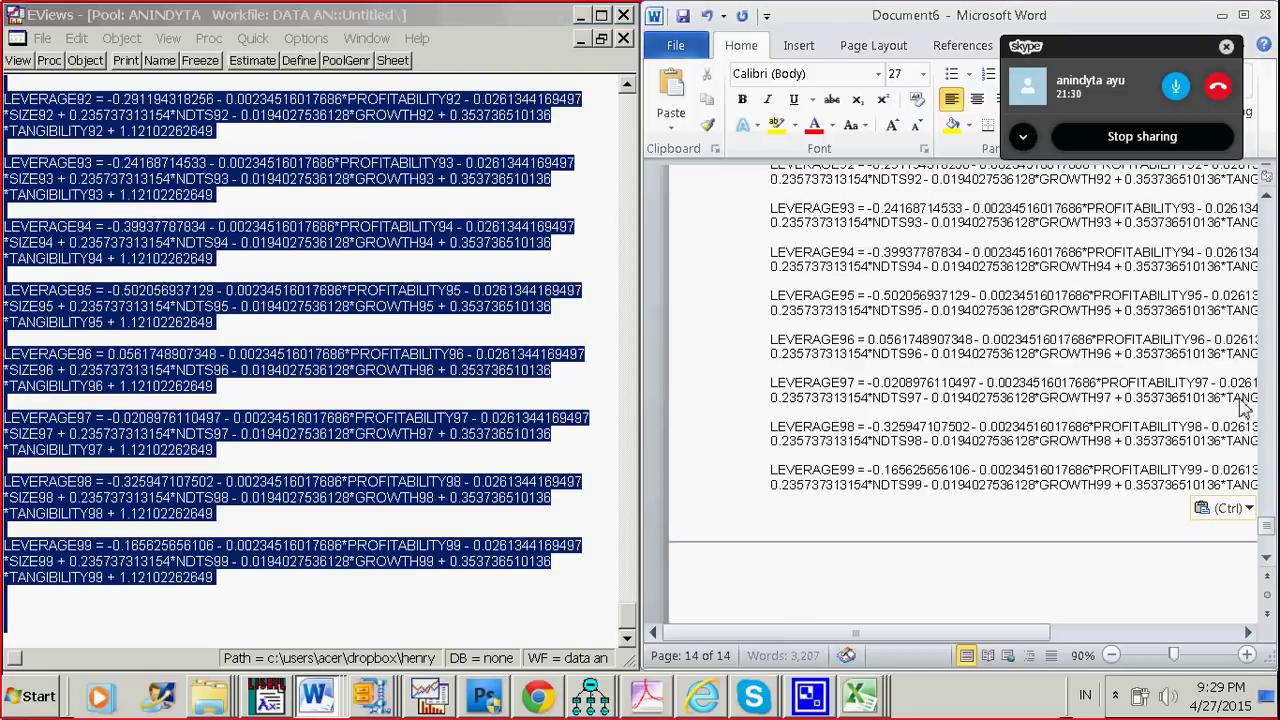
- Maximize the Word window and set the document zoom to 130%
{"action": "left_click", "coordinate": [1243, 15]}
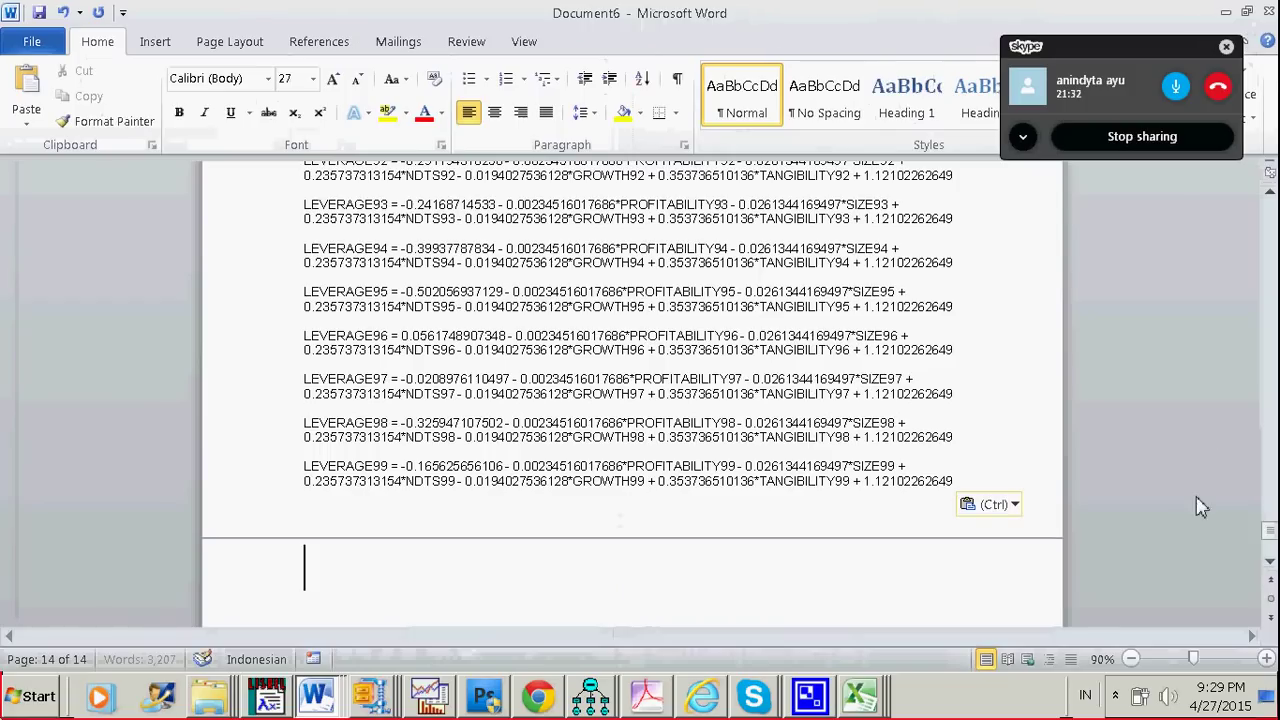
{"action": "left_click", "coordinate": [1265, 658]}
{"action": "left_click", "coordinate": [1265, 658]}
{"action": "left_click", "coordinate": [1265, 658]}
{"action": "left_click", "coordinate": [1265, 658]}
- Split the document window between the end of the fixed effect output table and the Estimation Command section
{"action": "scroll", "coordinate": [482, 405], "scroll_direction": "up", "scroll_amount": 20}
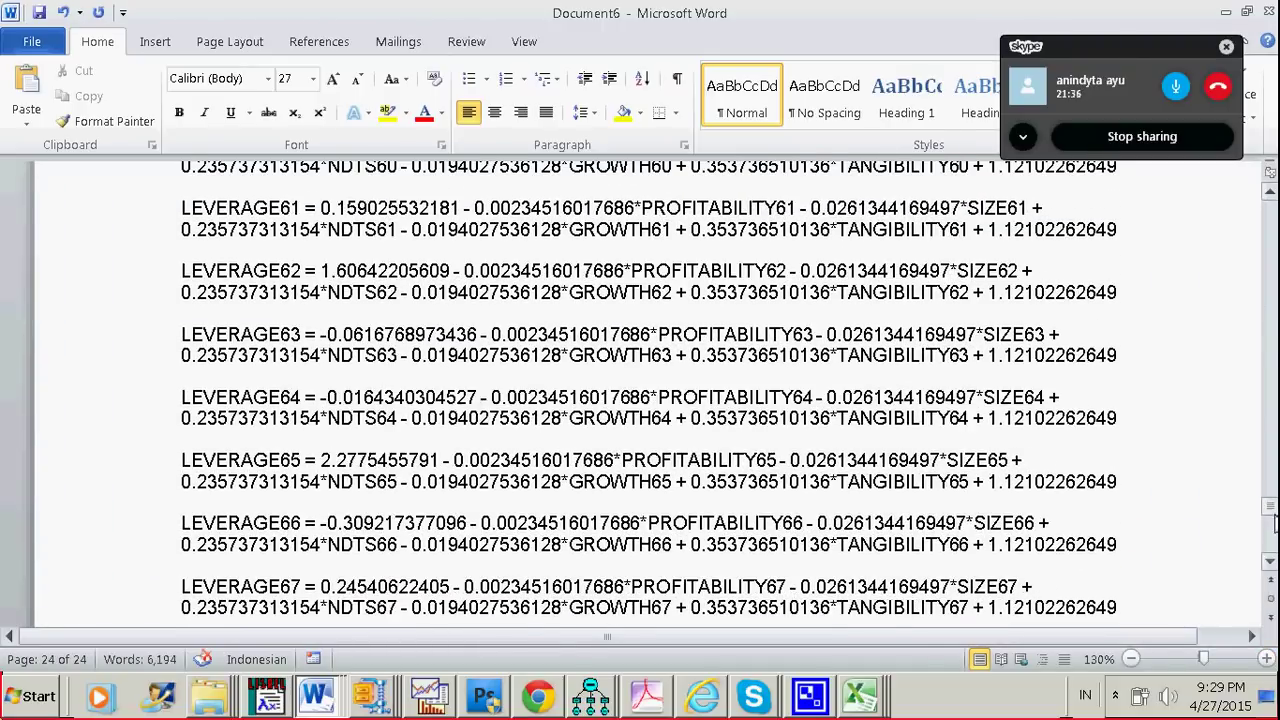
{"action": "left_click_drag", "start_coordinate": [1274, 522], "coordinate": [1268, 402]}
{"action": "scroll", "coordinate": [785, 393], "scroll_direction": "up", "scroll_amount": 3}
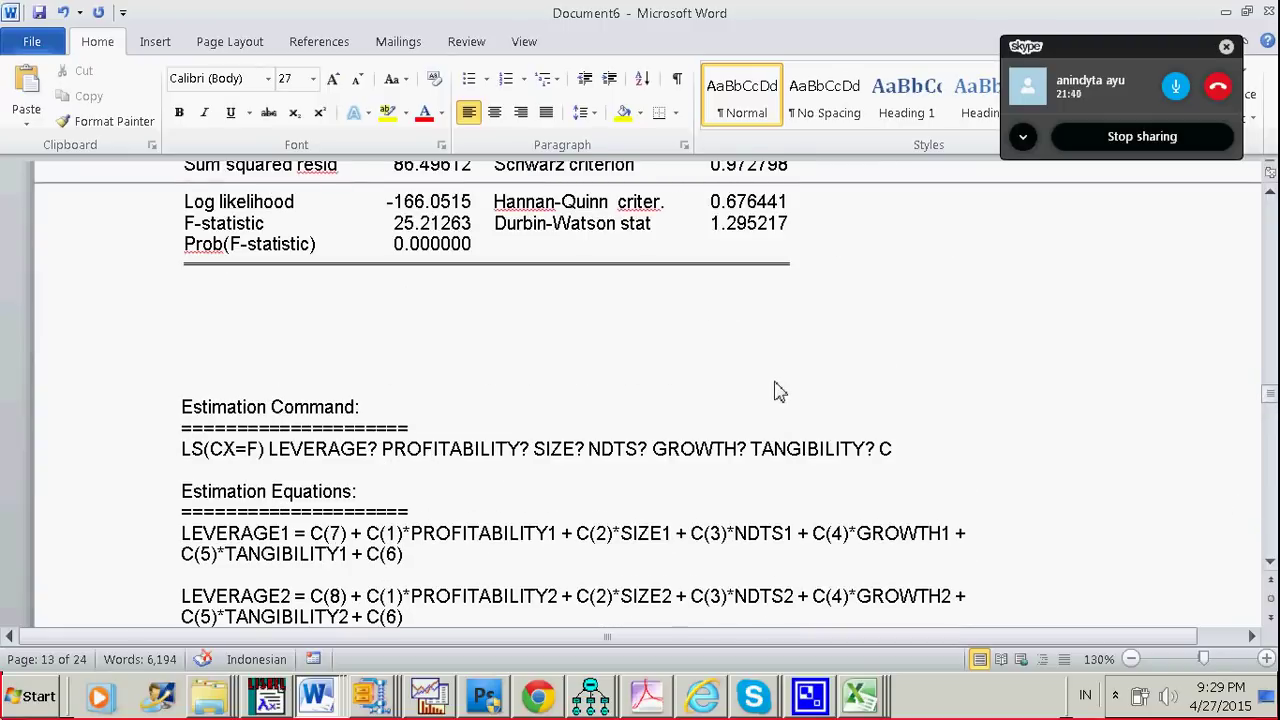
{"action": "left_click", "coordinate": [524, 42]}
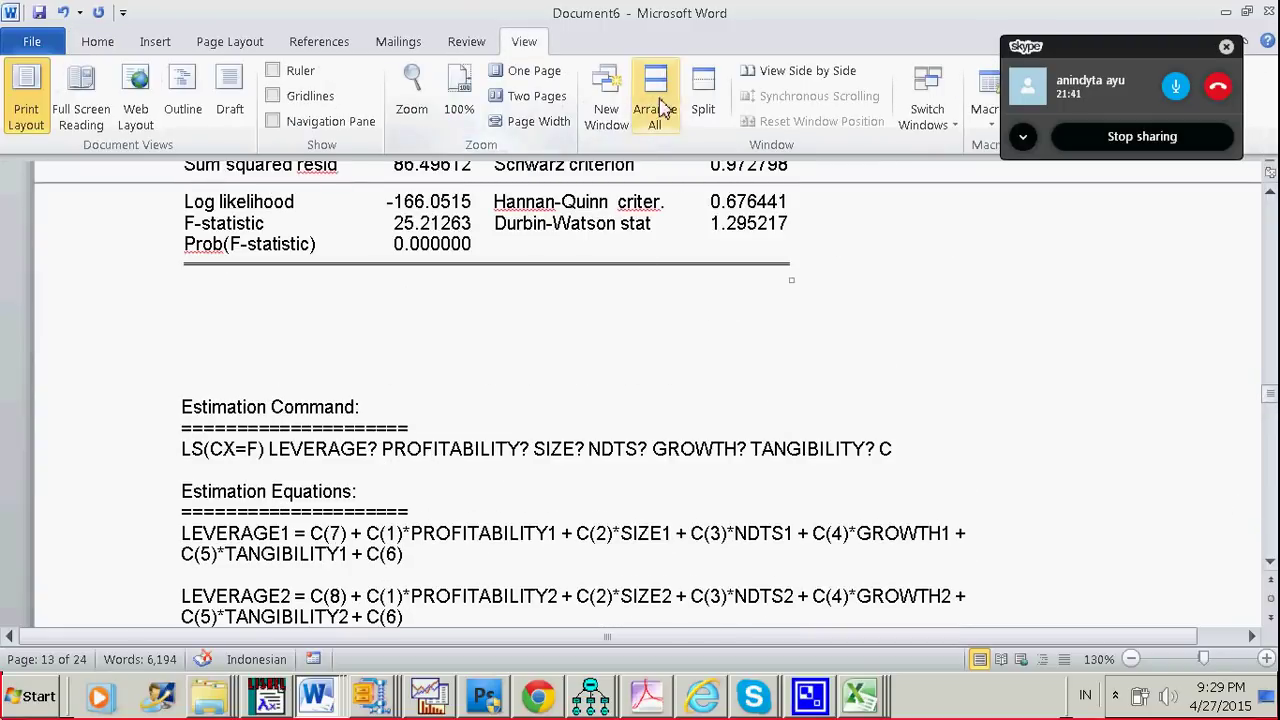
{"action": "left_click", "coordinate": [703, 108]}
{"action": "left_click", "coordinate": [631, 378]}
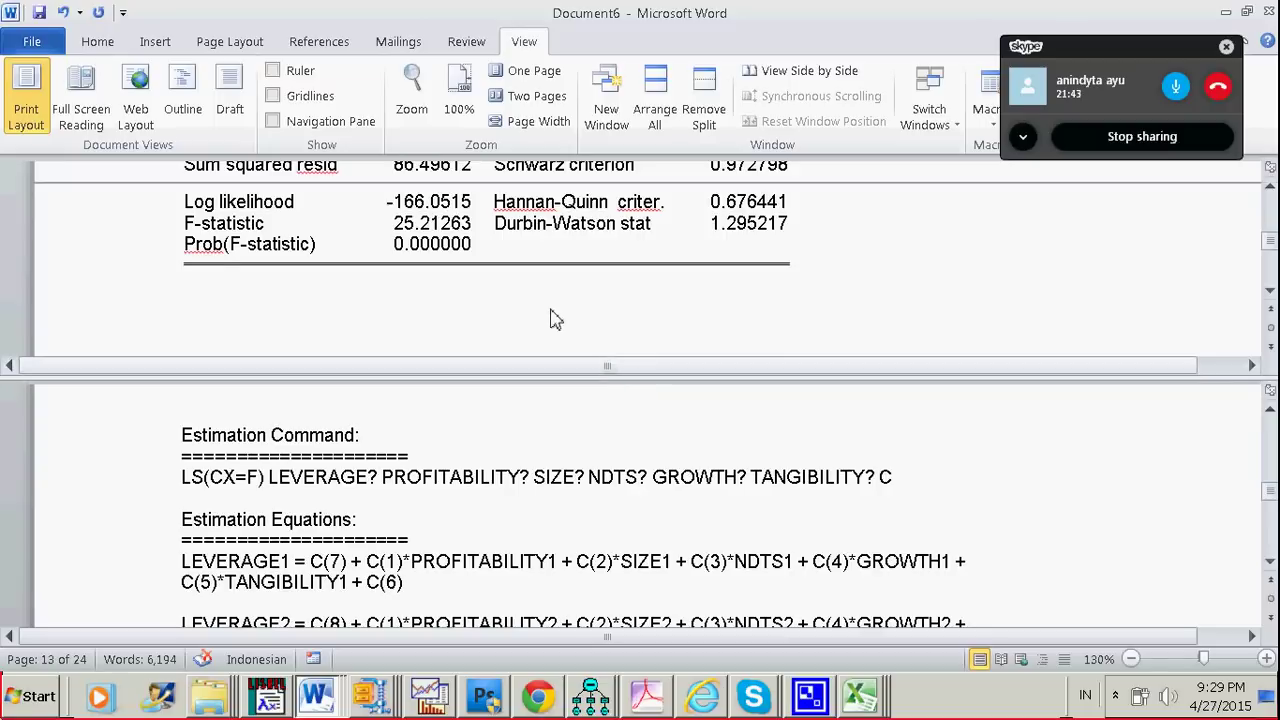
- Bring the coefficient table into the upper pane and the Substituted Coefficients equations into the lower pane for comparison
{"action": "scroll", "coordinate": [556, 318], "scroll_direction": "up", "scroll_amount": 20}
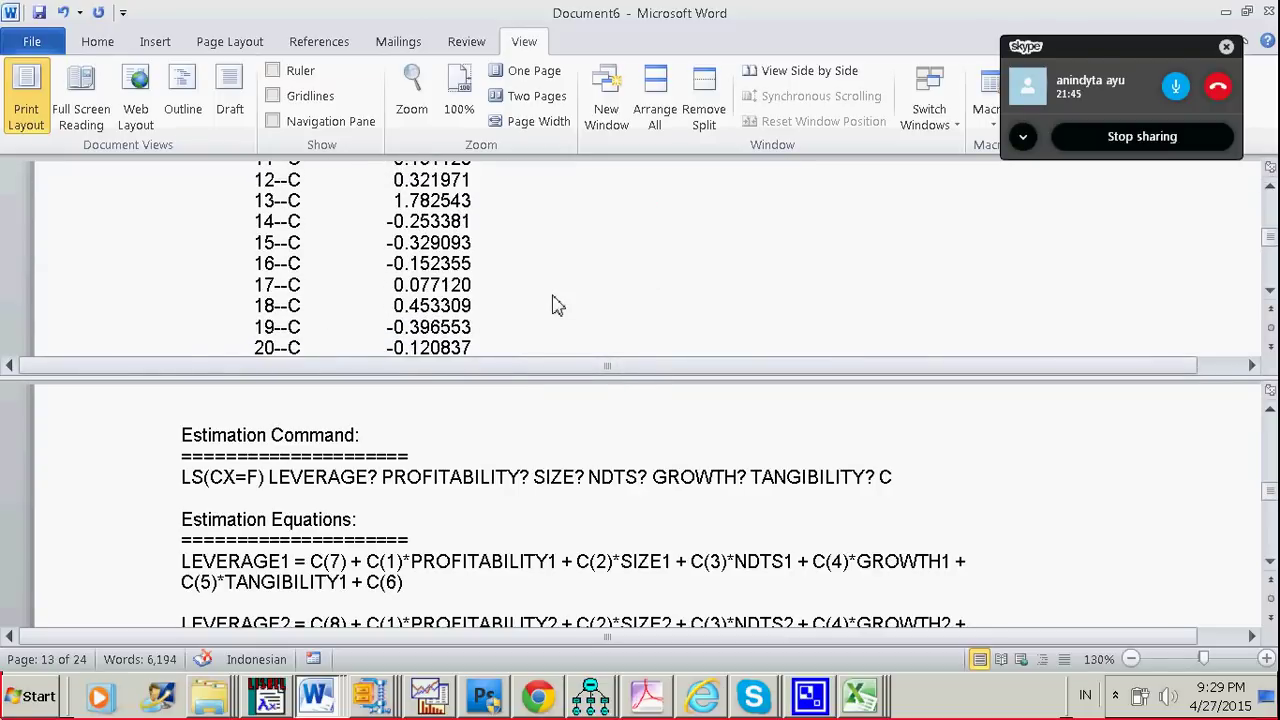
{"action": "scroll", "coordinate": [556, 306], "scroll_direction": "down", "scroll_amount": 10}
{"action": "scroll", "coordinate": [556, 306], "scroll_direction": "down", "scroll_amount": 1}
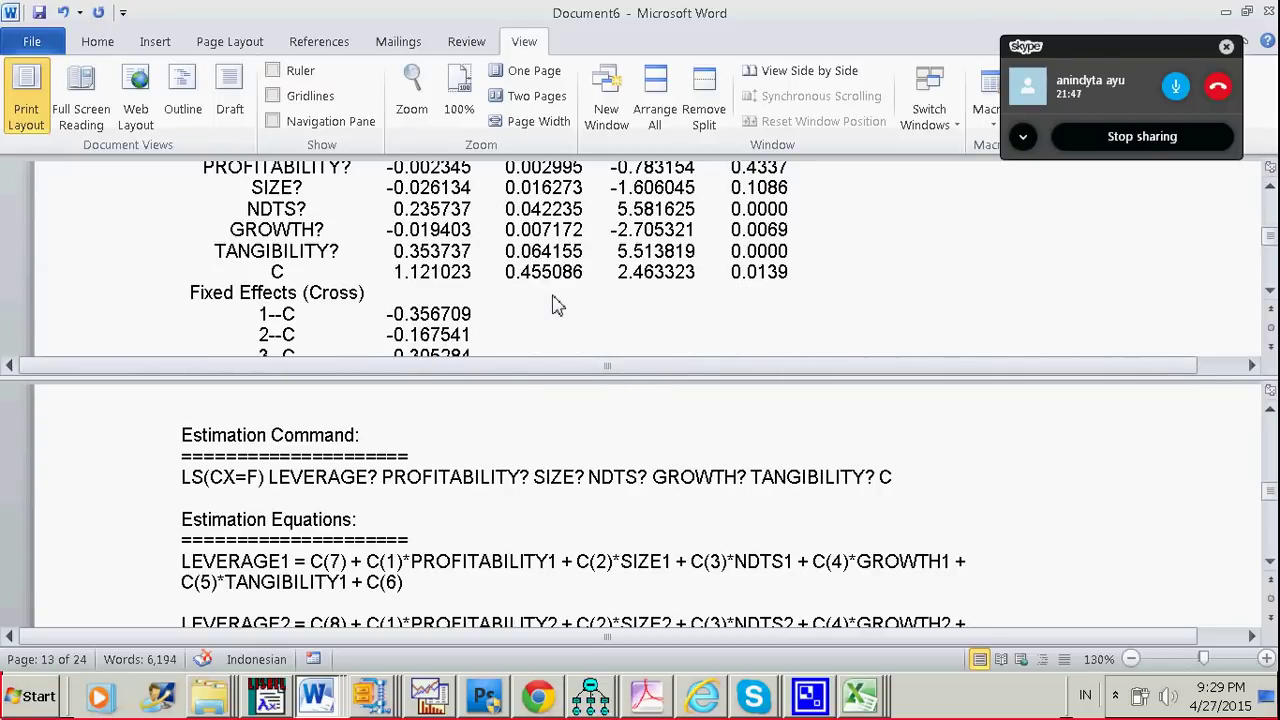
{"action": "scroll", "coordinate": [590, 507], "scroll_direction": "down", "scroll_amount": 20}
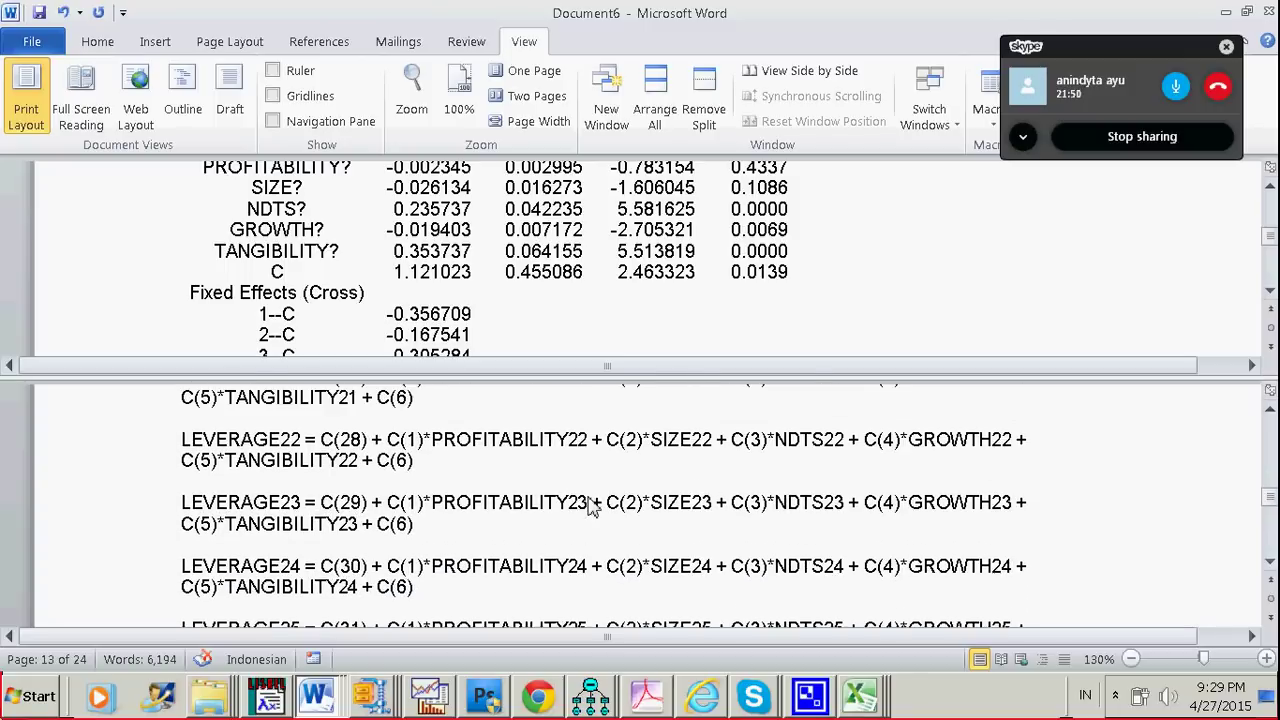
{"action": "scroll", "coordinate": [590, 507], "scroll_direction": "down", "scroll_amount": 18}
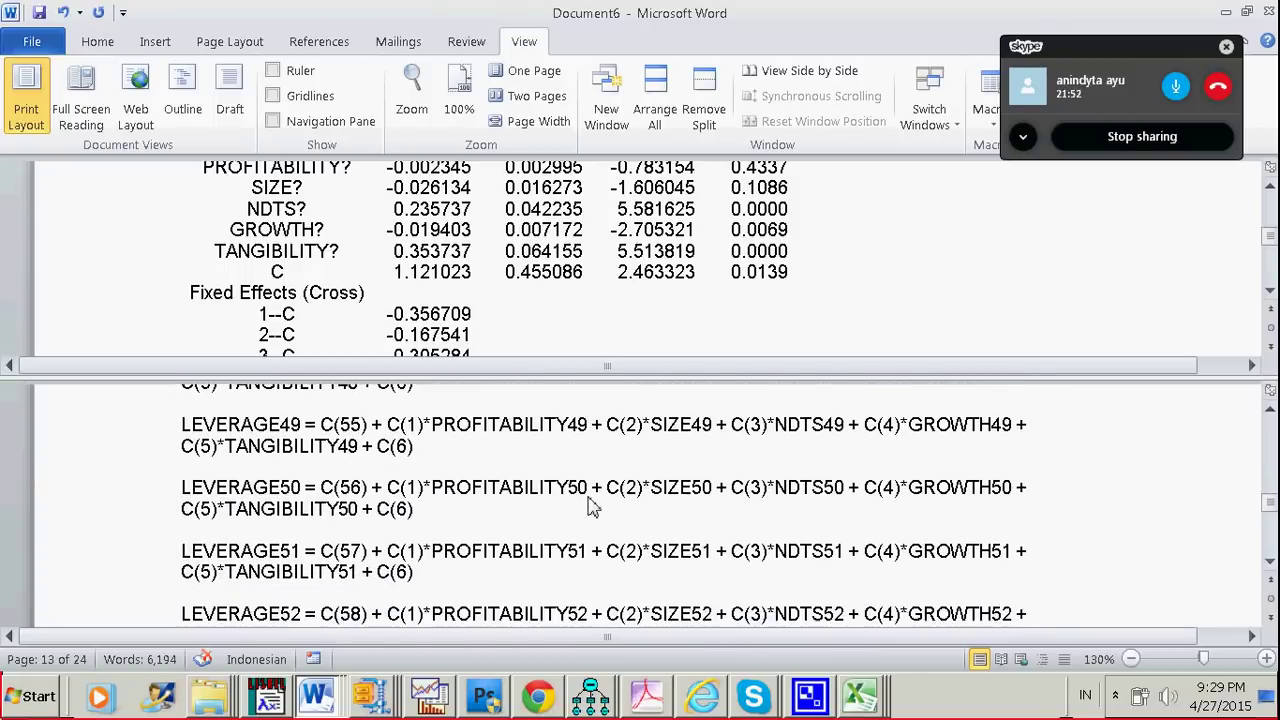
{"action": "scroll", "coordinate": [590, 507], "scroll_direction": "down", "scroll_amount": 20}
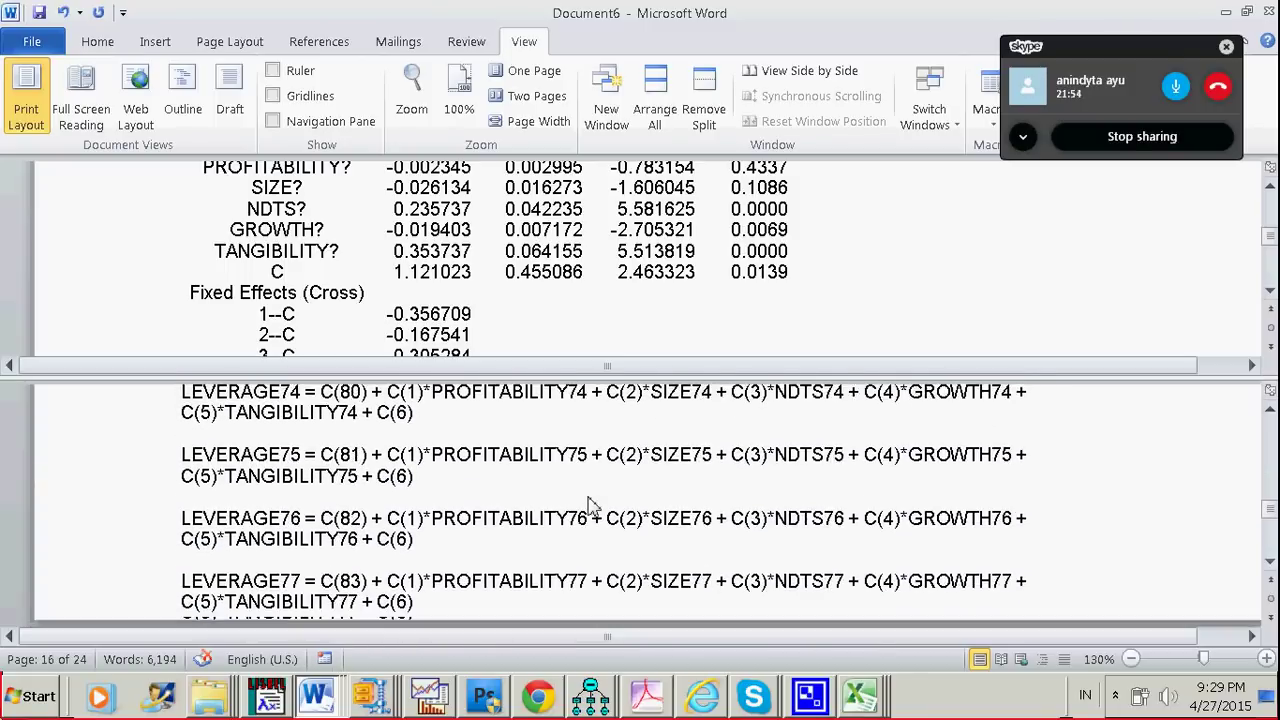
{"action": "scroll", "coordinate": [590, 507], "scroll_direction": "down", "scroll_amount": 10}
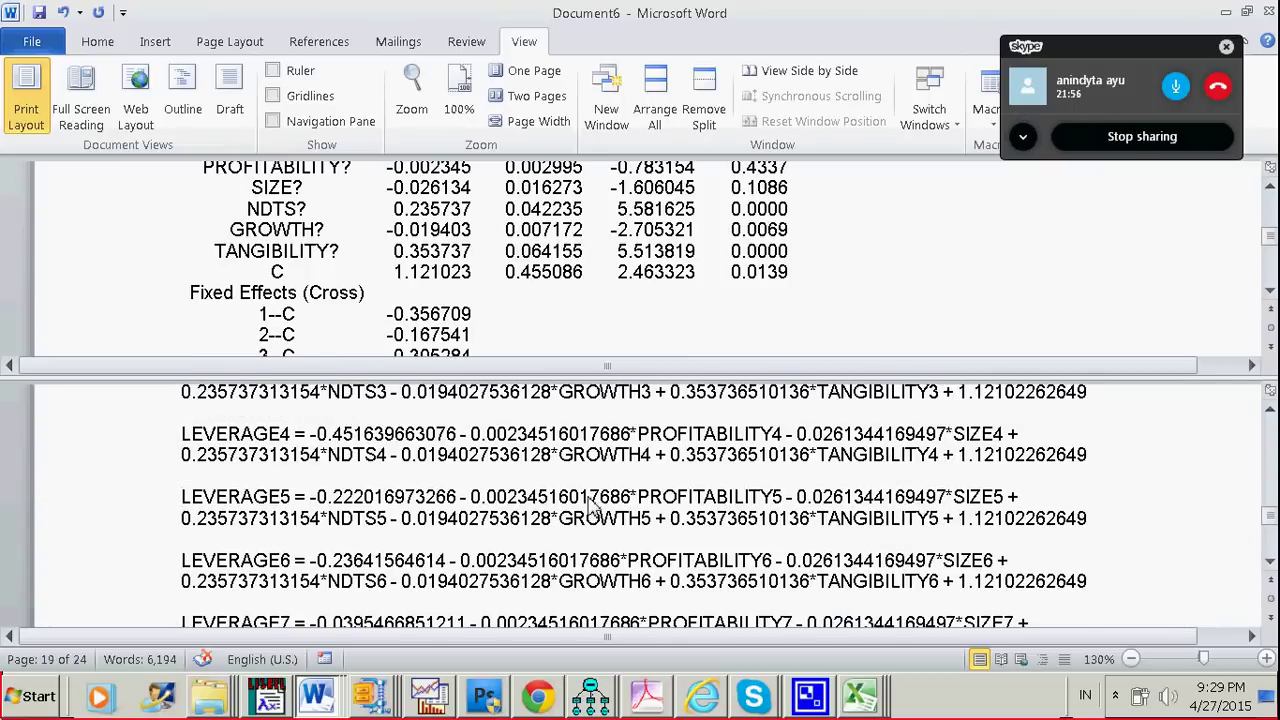
{"action": "scroll", "coordinate": [590, 507], "scroll_direction": "up", "scroll_amount": 5}
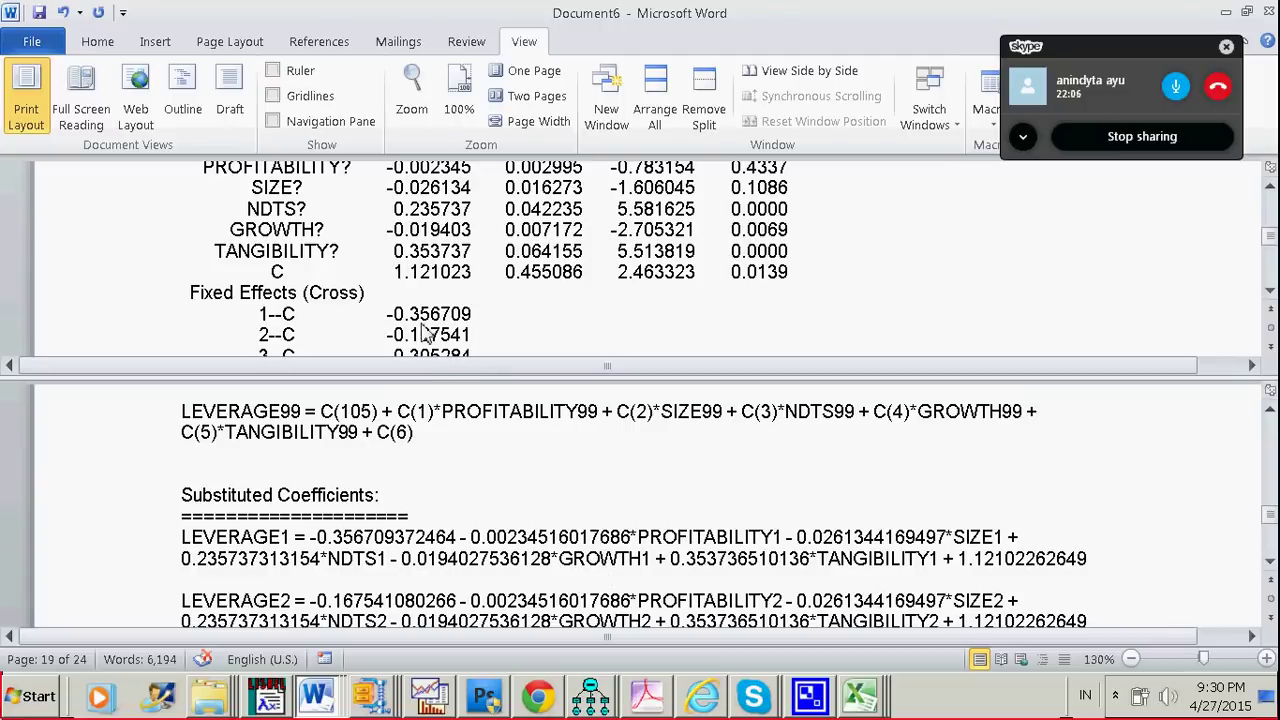
- Locate the C coefficient in the table and apply shading to the matching constant 1.12102262649 in the substituted LEVERAGE1 equation
{"action": "left_click_drag", "start_coordinate": [396, 274], "coordinate": [468, 276]}
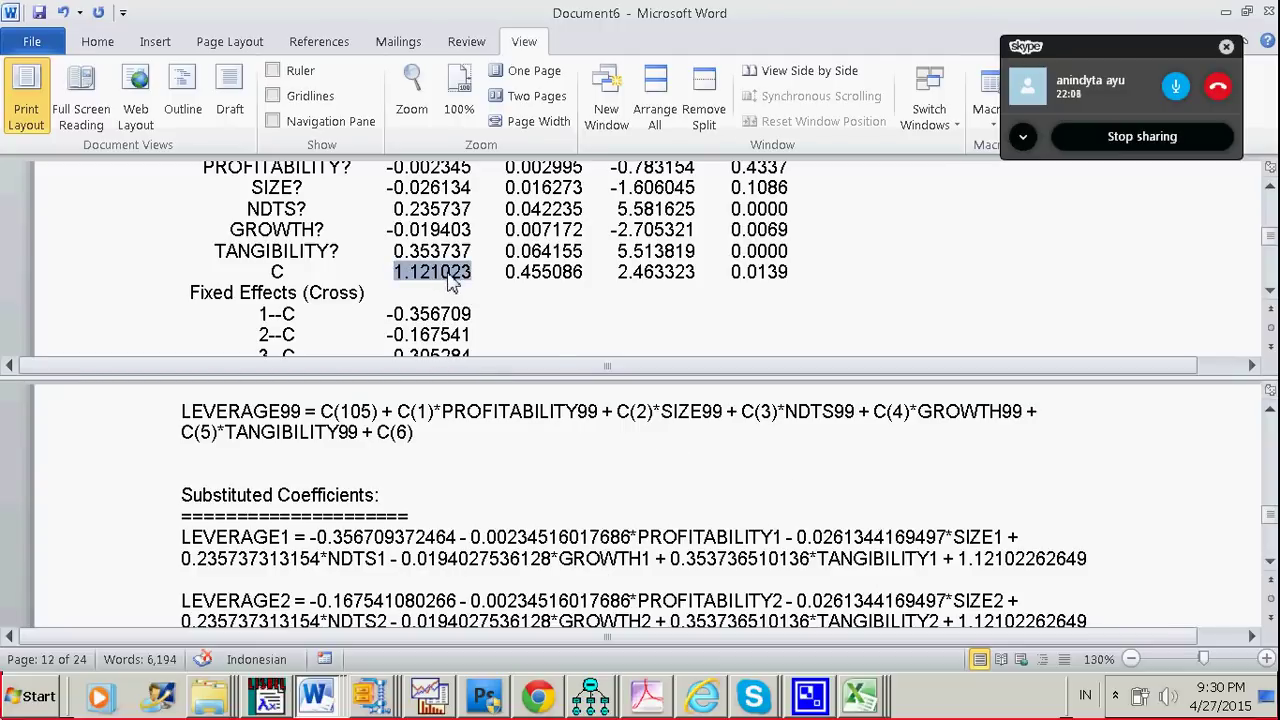
{"action": "left_click_drag", "start_coordinate": [963, 570], "coordinate": [1000, 555]}
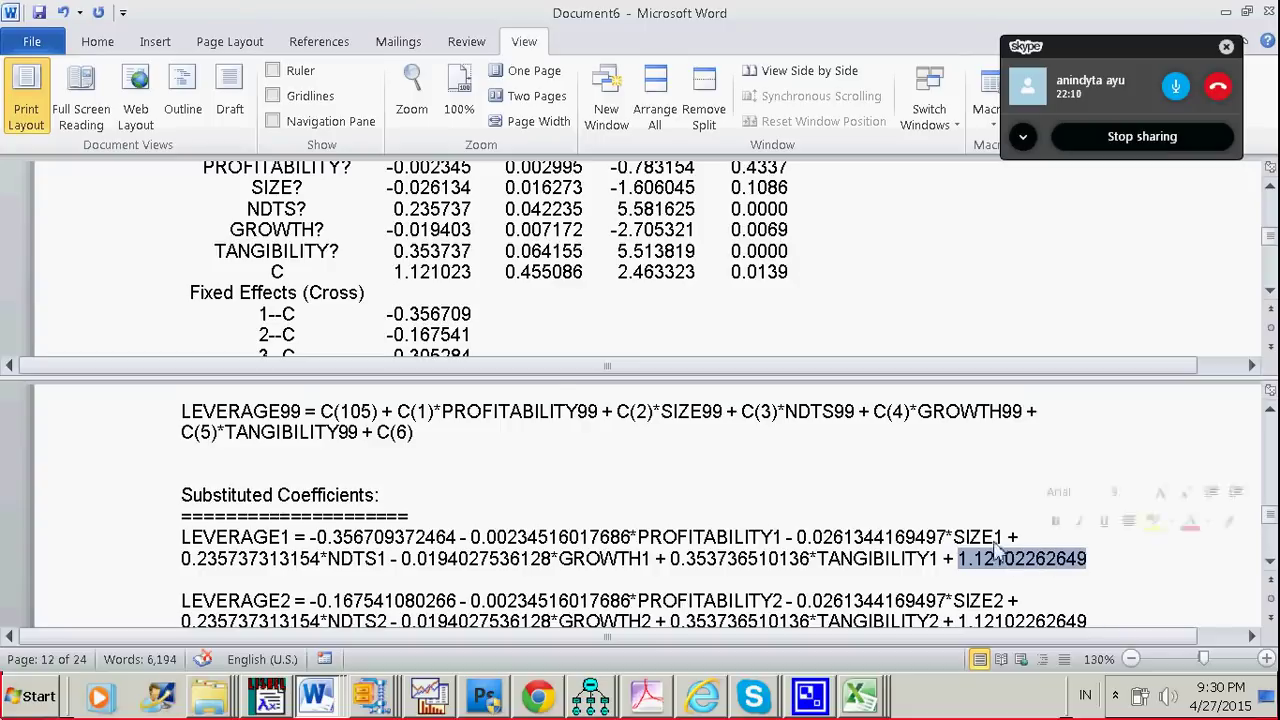
{"action": "left_click", "coordinate": [97, 41]}
{"action": "left_click", "coordinate": [622, 112]}
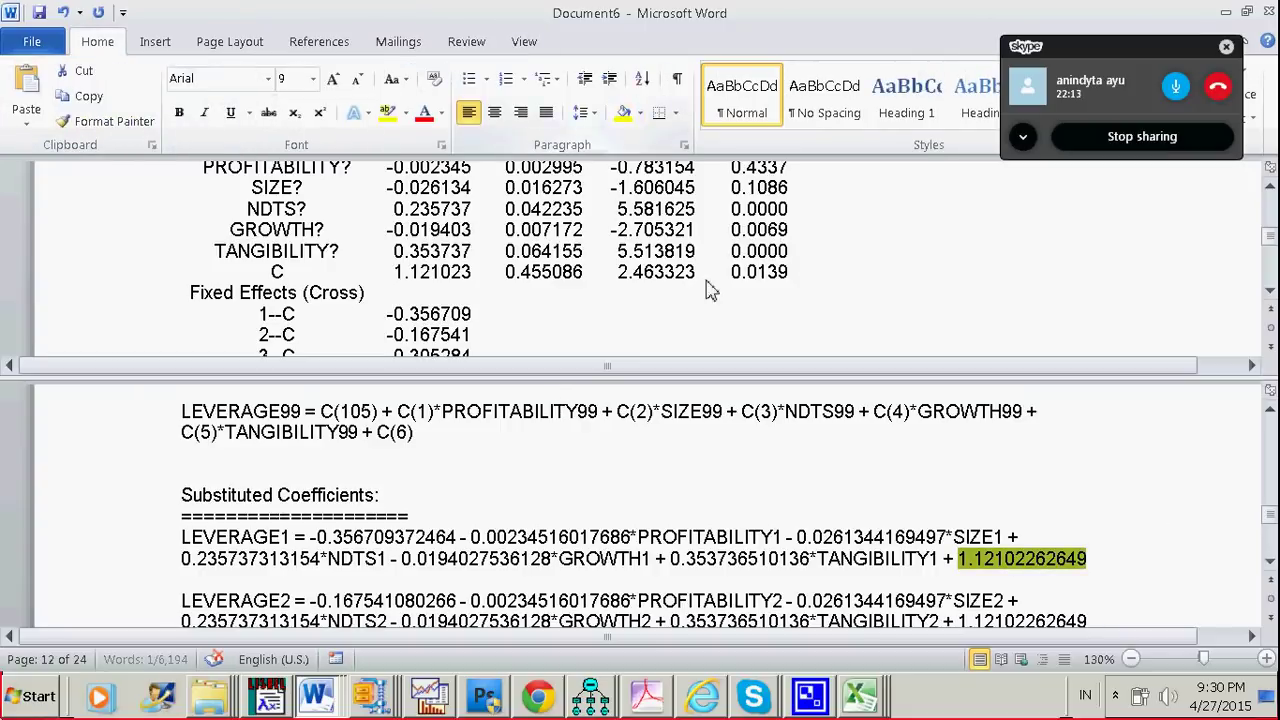
{"action": "scroll", "coordinate": [1025, 573], "scroll_direction": "down", "scroll_amount": 1}
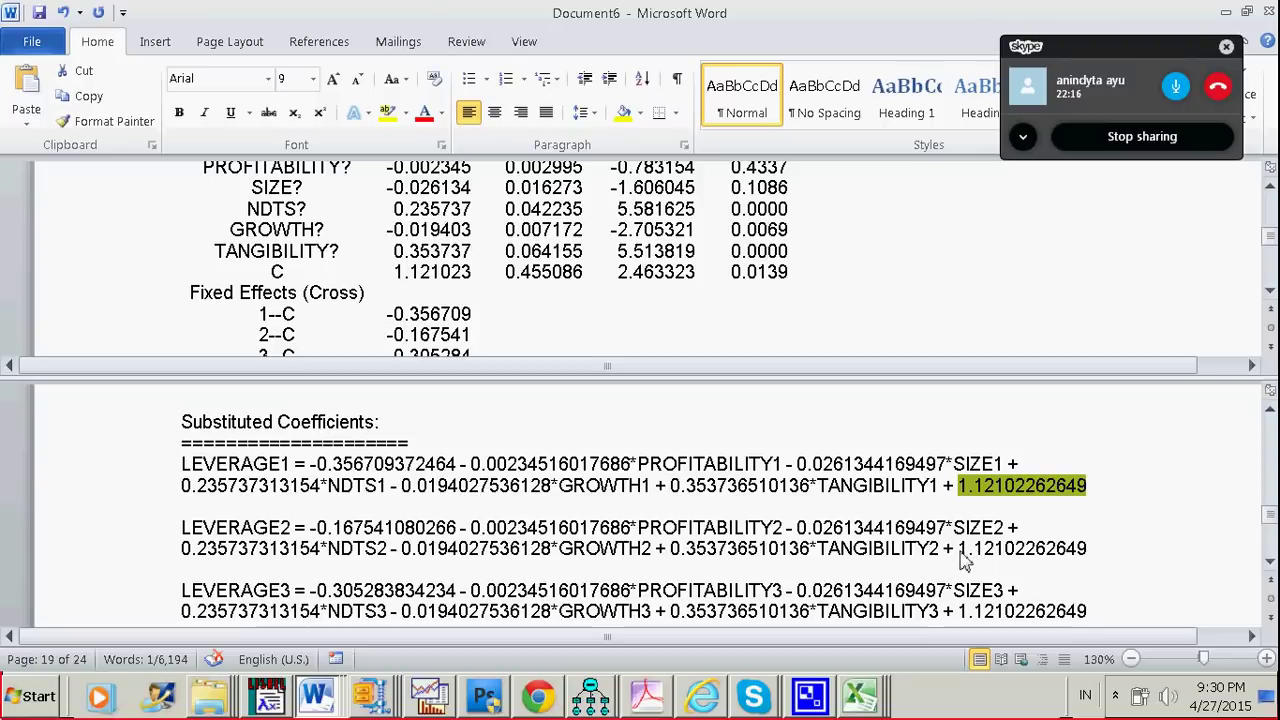
- Shade the constant 1.12102262649 yellow in the LEVERAGE2 equation, and shade the first coefficients of the LEVERAGE1 and LEVERAGE2 equations blue
{"action": "left_click_drag", "start_coordinate": [958, 550], "coordinate": [1058, 566]}
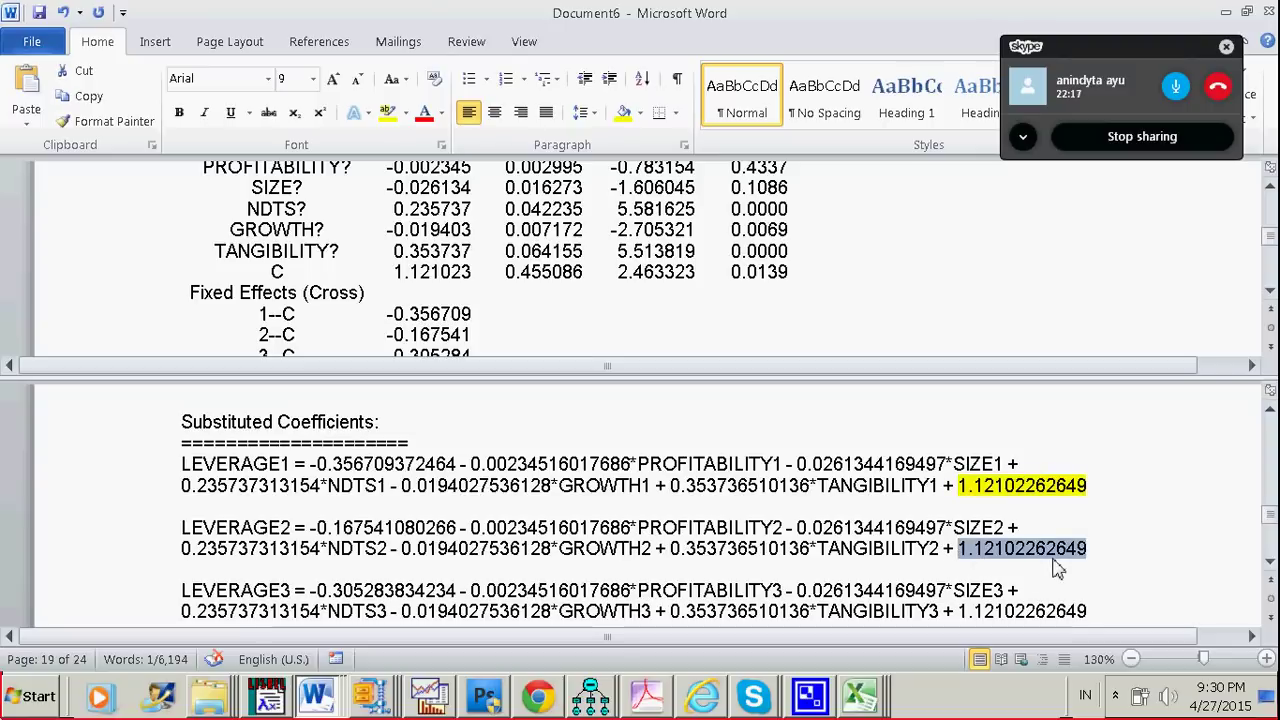
{"action": "left_click", "coordinate": [622, 112]}
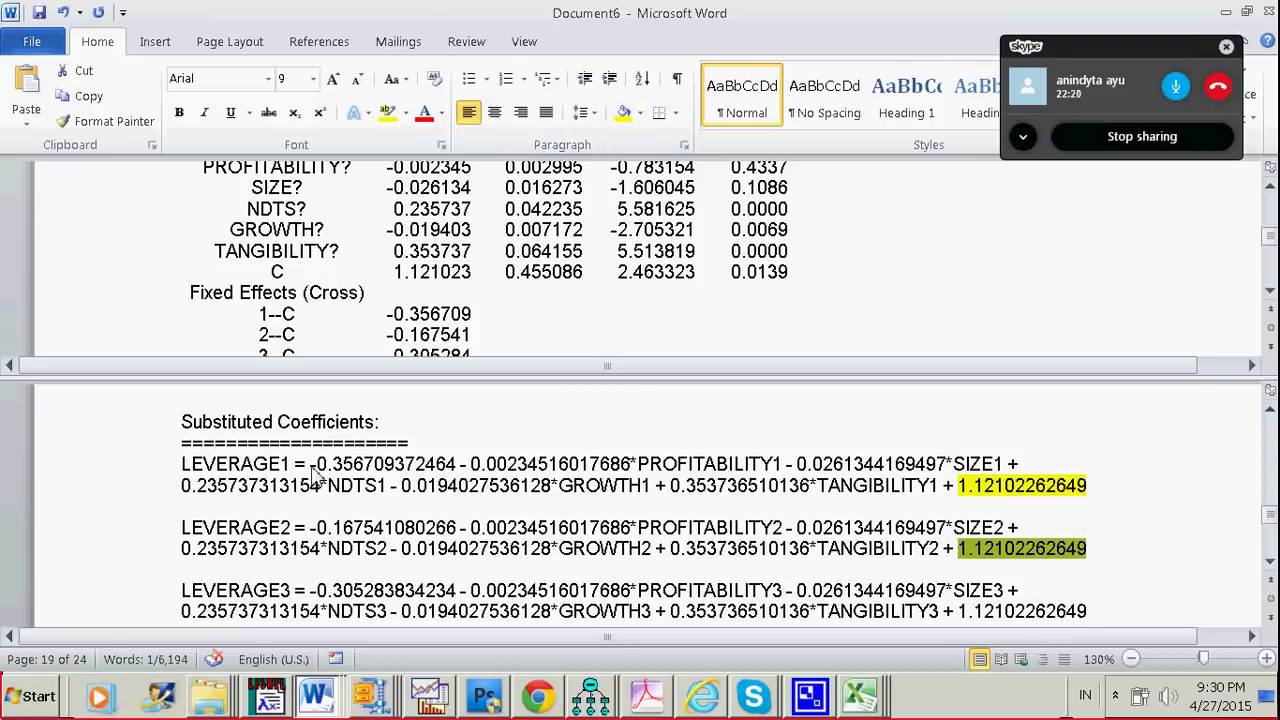
{"action": "left_click_drag", "start_coordinate": [313, 470], "coordinate": [352, 470]}
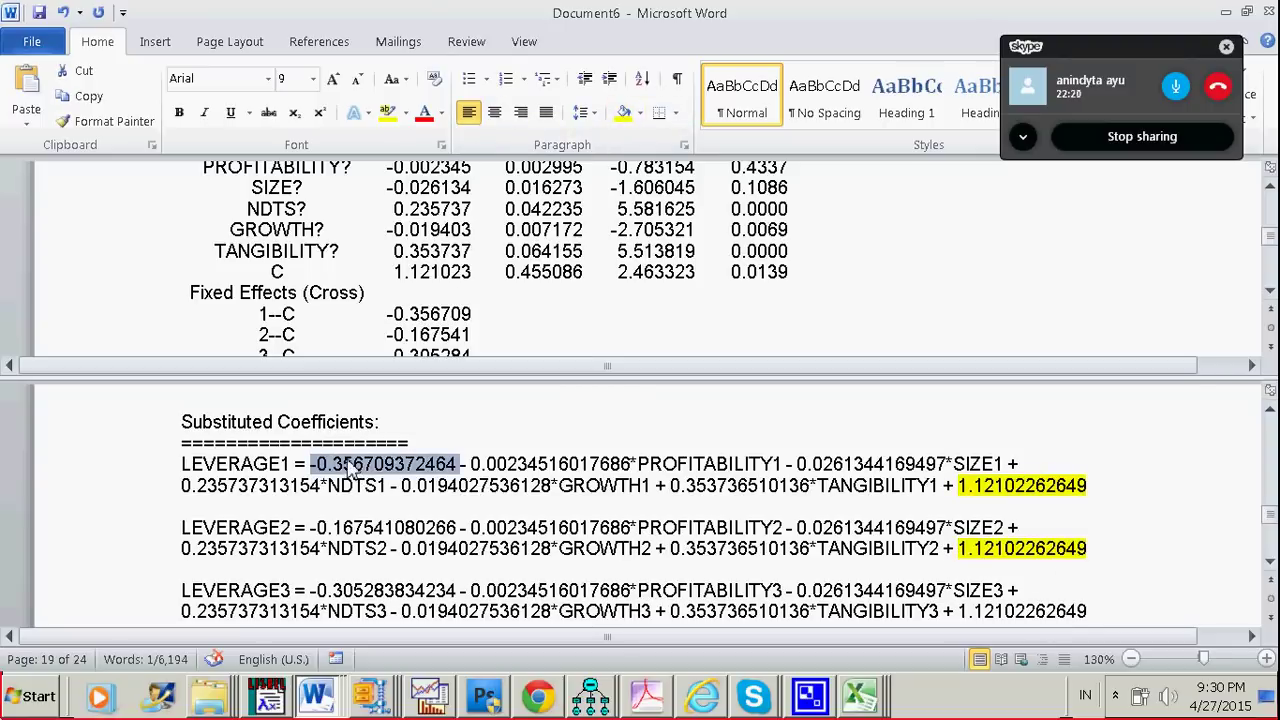
{"action": "left_click", "coordinate": [641, 114]}
{"action": "left_click", "coordinate": [733, 278]}
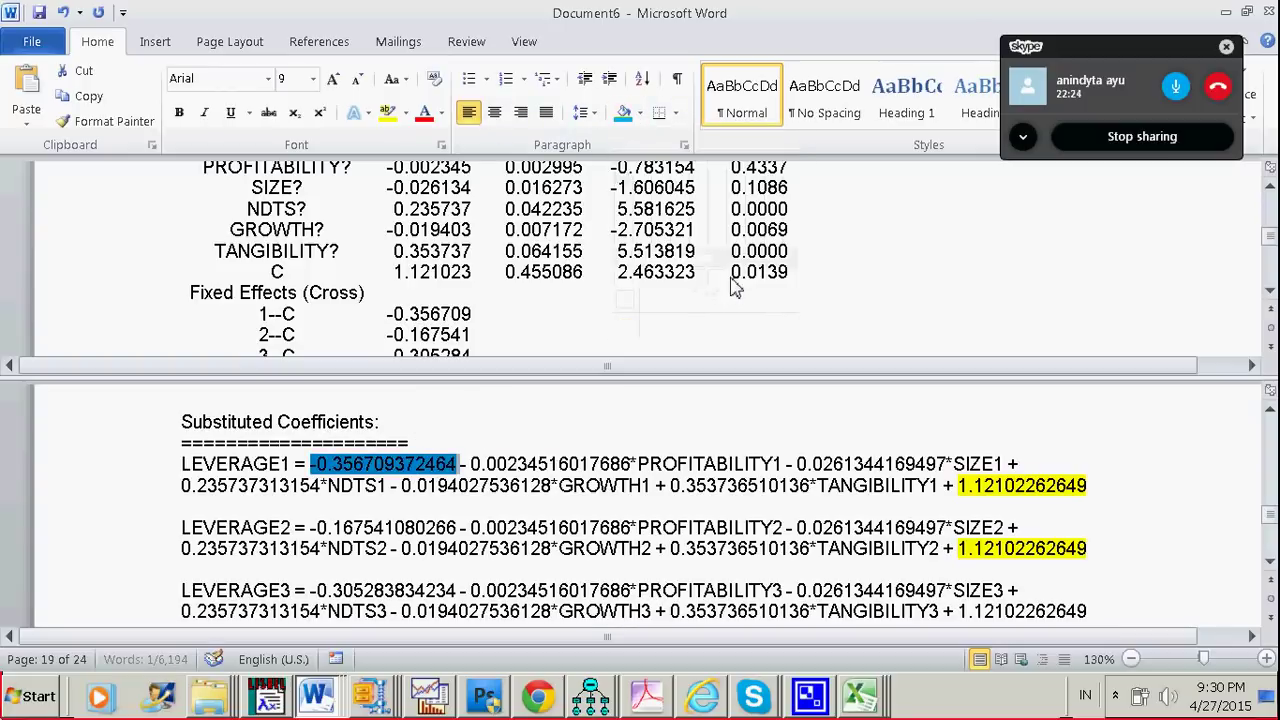
{"action": "left_click", "coordinate": [437, 527]}
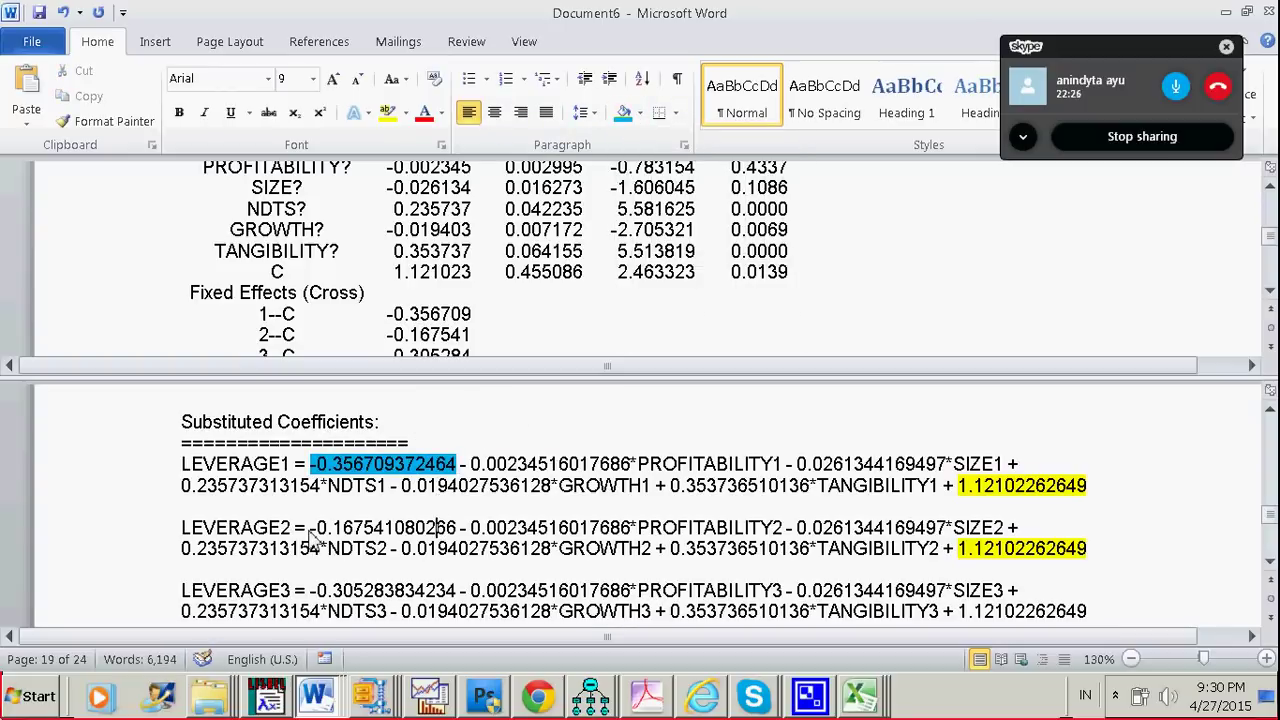
{"action": "left_click_drag", "start_coordinate": [311, 530], "coordinate": [458, 527]}
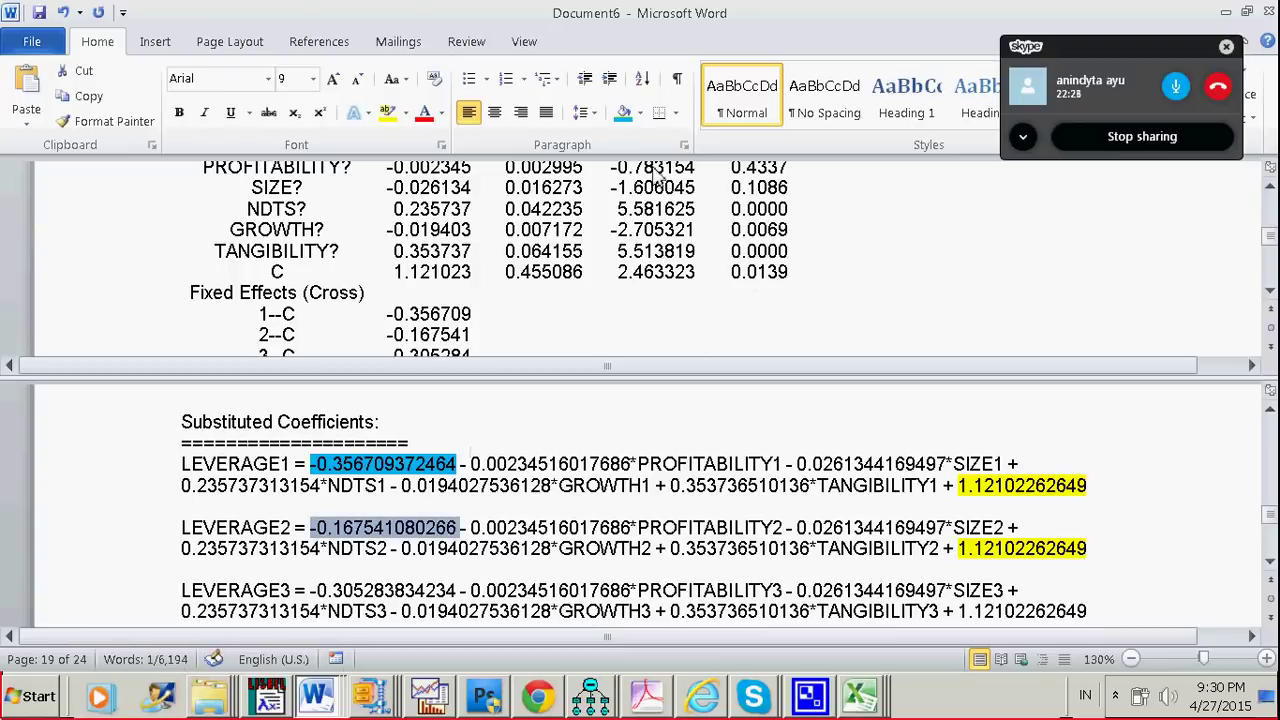
{"action": "left_click", "coordinate": [623, 113]}
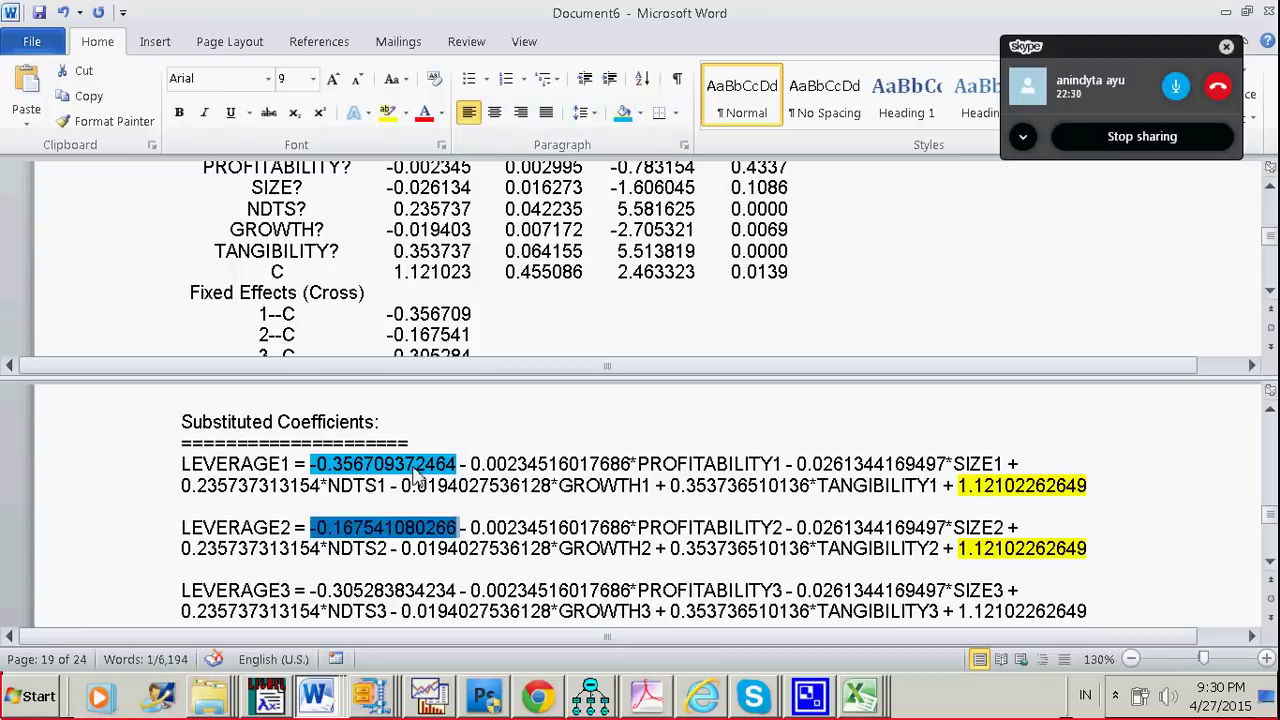
{"action": "left_click", "coordinate": [1037, 488]}
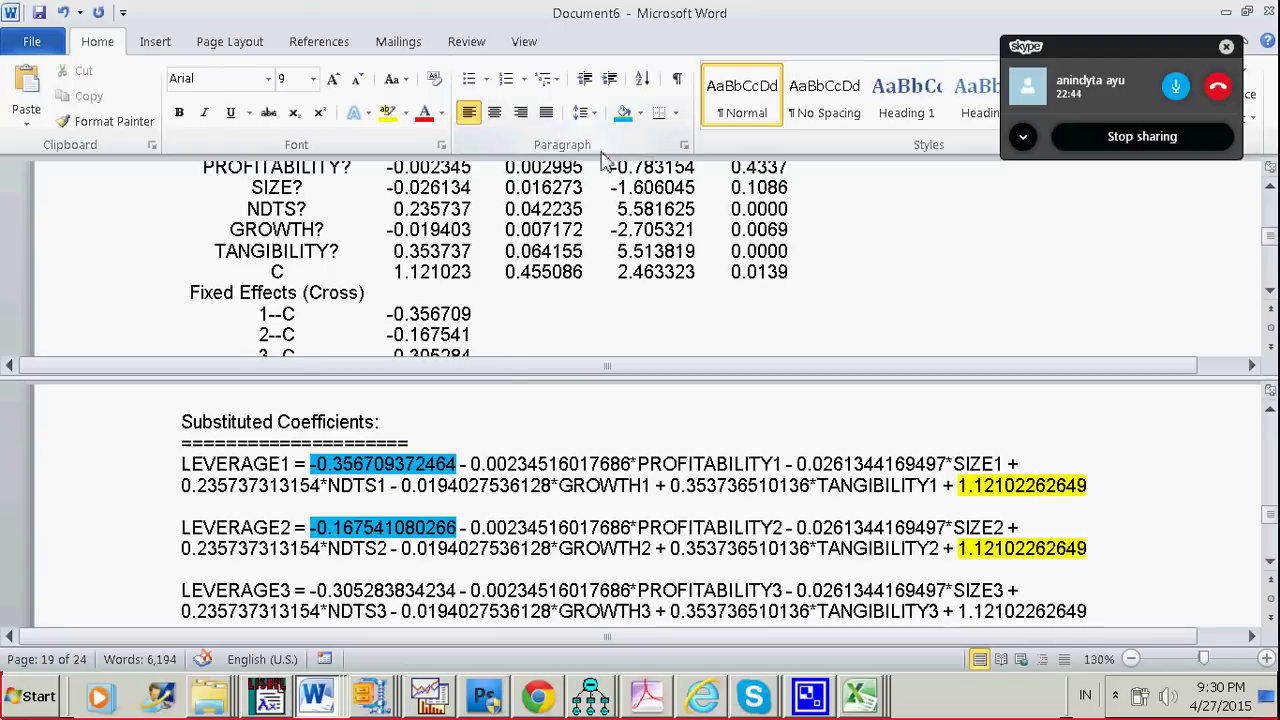
- Remove the document window split and tile the Word window side by side with EViews
{"action": "left_click", "coordinate": [524, 42]}
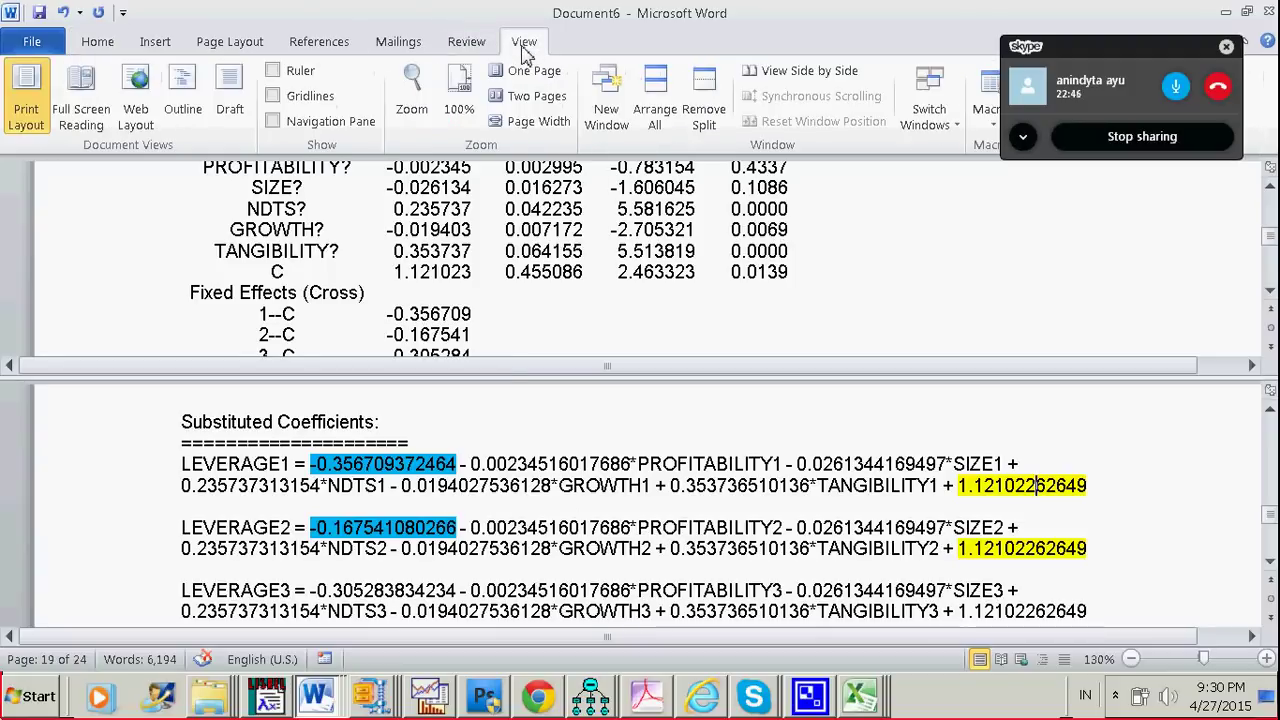
{"action": "left_click", "coordinate": [704, 110]}
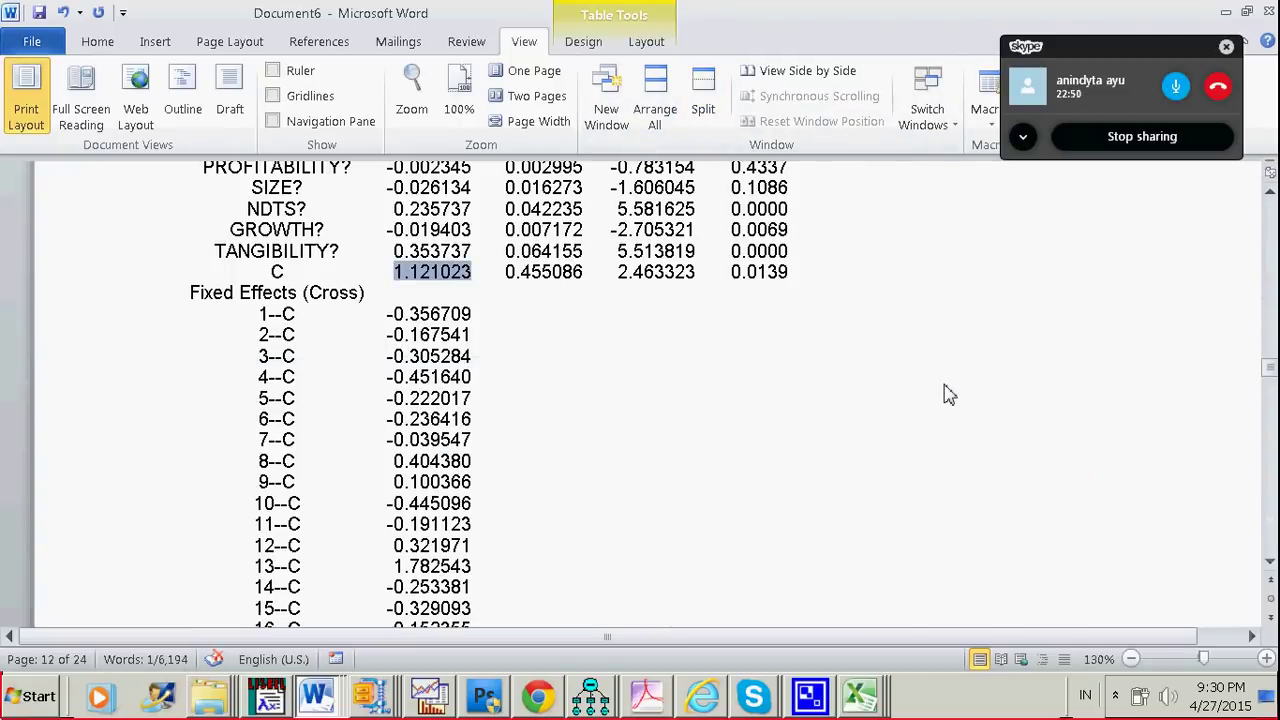
{"action": "key", "text": "super+Right"}
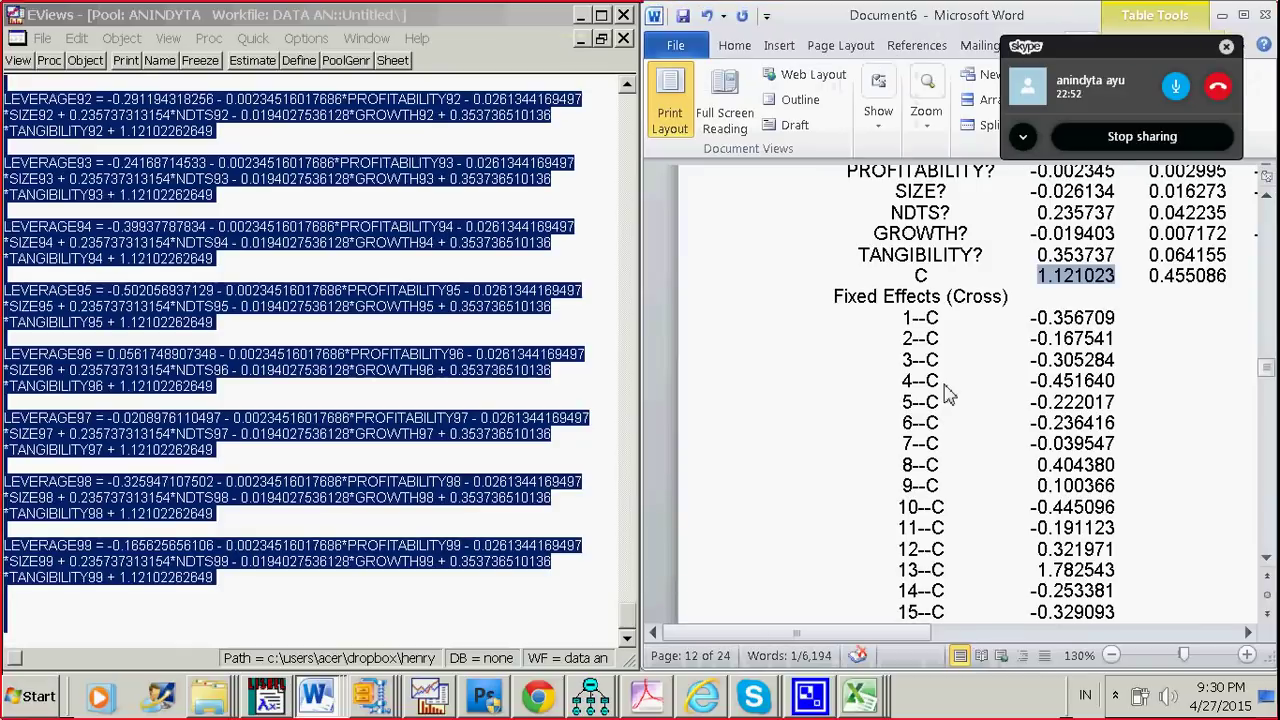
- Place the insertion point on the empty line at the end of the document, below the LEVERAGE99 equation
{"action": "scroll", "coordinate": [1143, 508], "scroll_direction": "down", "scroll_amount": 10}
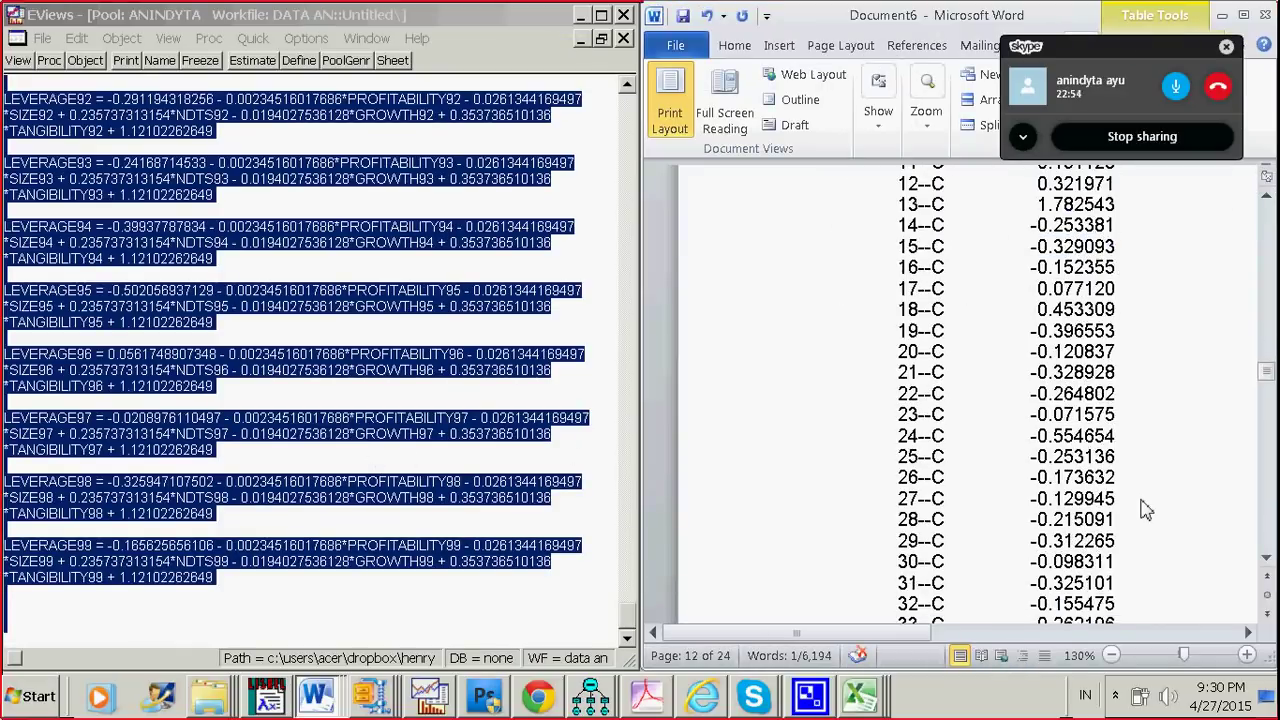
{"action": "left_click_drag", "start_coordinate": [1266, 390], "coordinate": [1266, 590]}
{"action": "scroll", "coordinate": [997, 548], "scroll_direction": "down", "scroll_amount": 6}
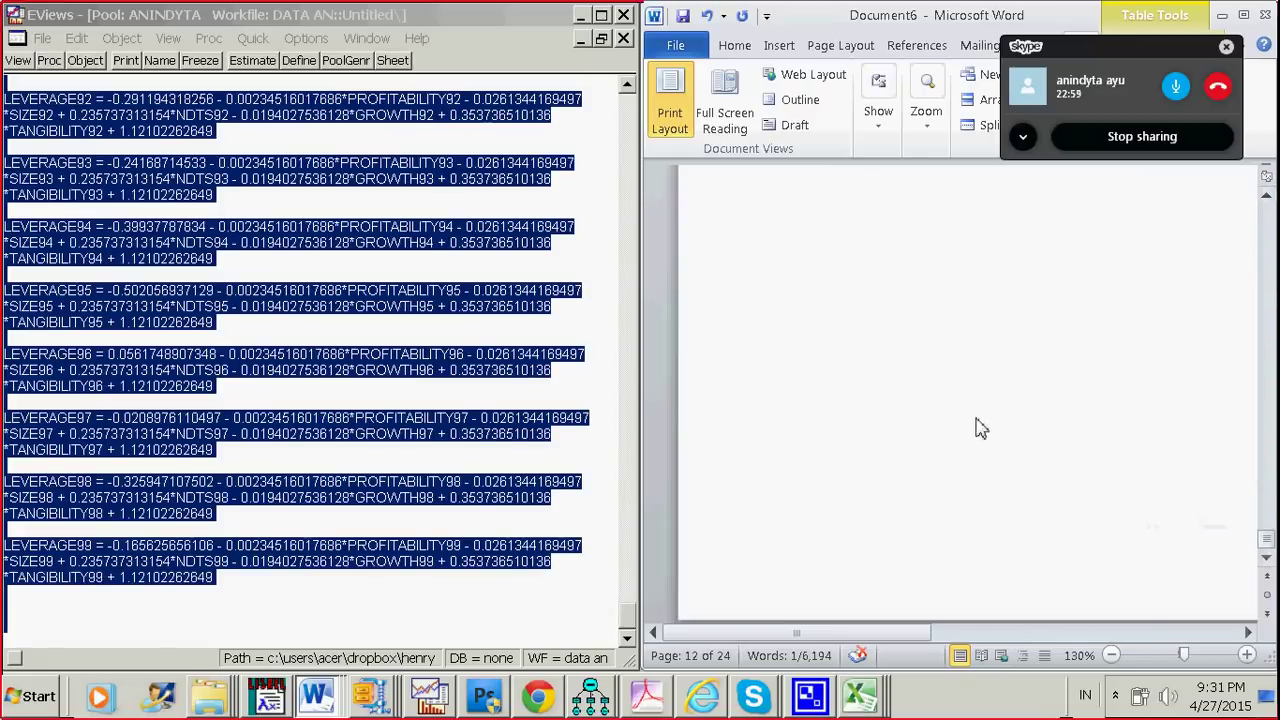
{"action": "scroll", "coordinate": [960, 429], "scroll_direction": "up", "scroll_amount": 3}
{"action": "left_click", "coordinate": [935, 485]}
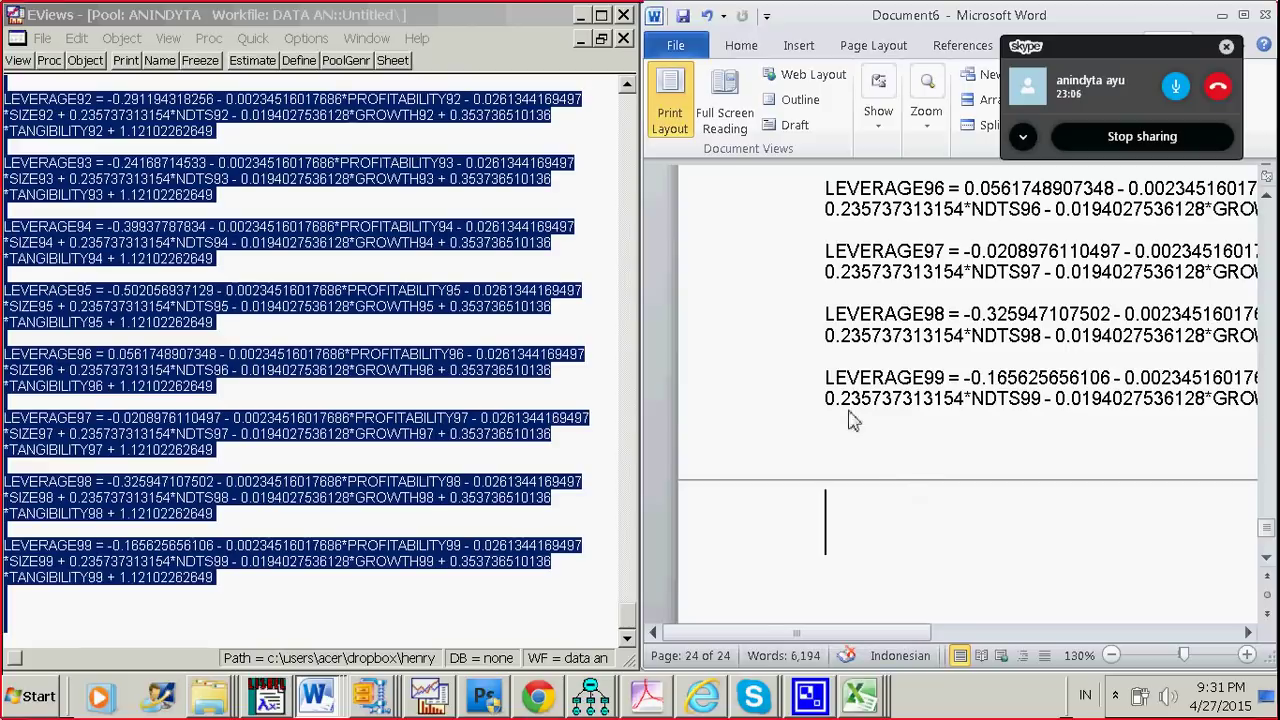
- Switch to EViews and run the Redundant Fixed Effects - Likelihood Ratio test on the pool ANINDYTA
{"action": "left_click", "coordinate": [585, 205]}
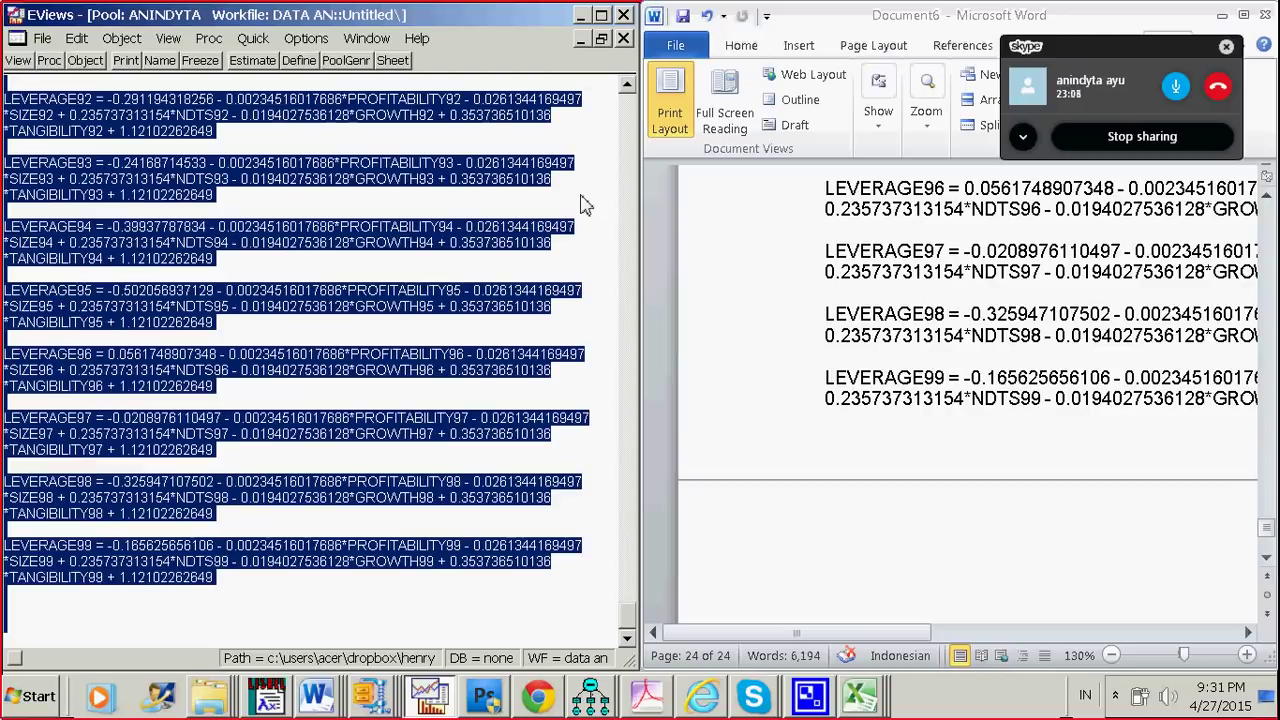
{"action": "left_click", "coordinate": [585, 205]}
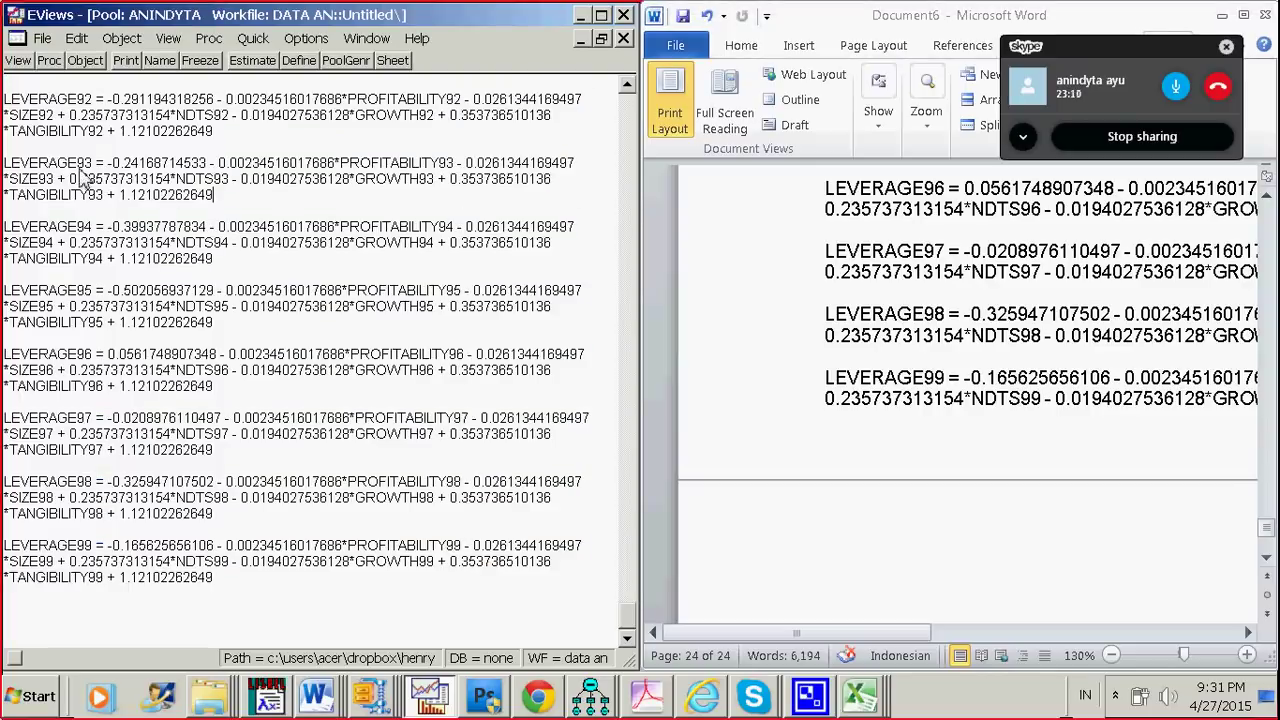
{"action": "left_click", "coordinate": [17, 62]}
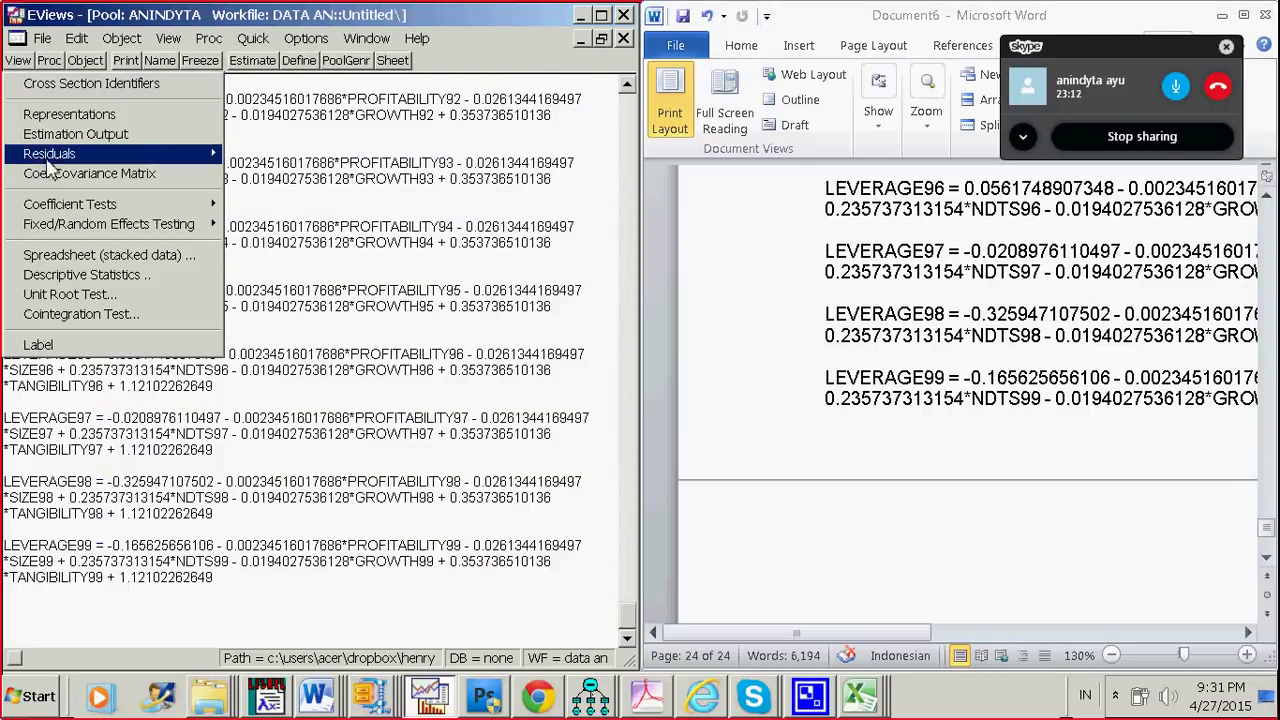
{"action": "mouse_move", "coordinate": [78, 224]}
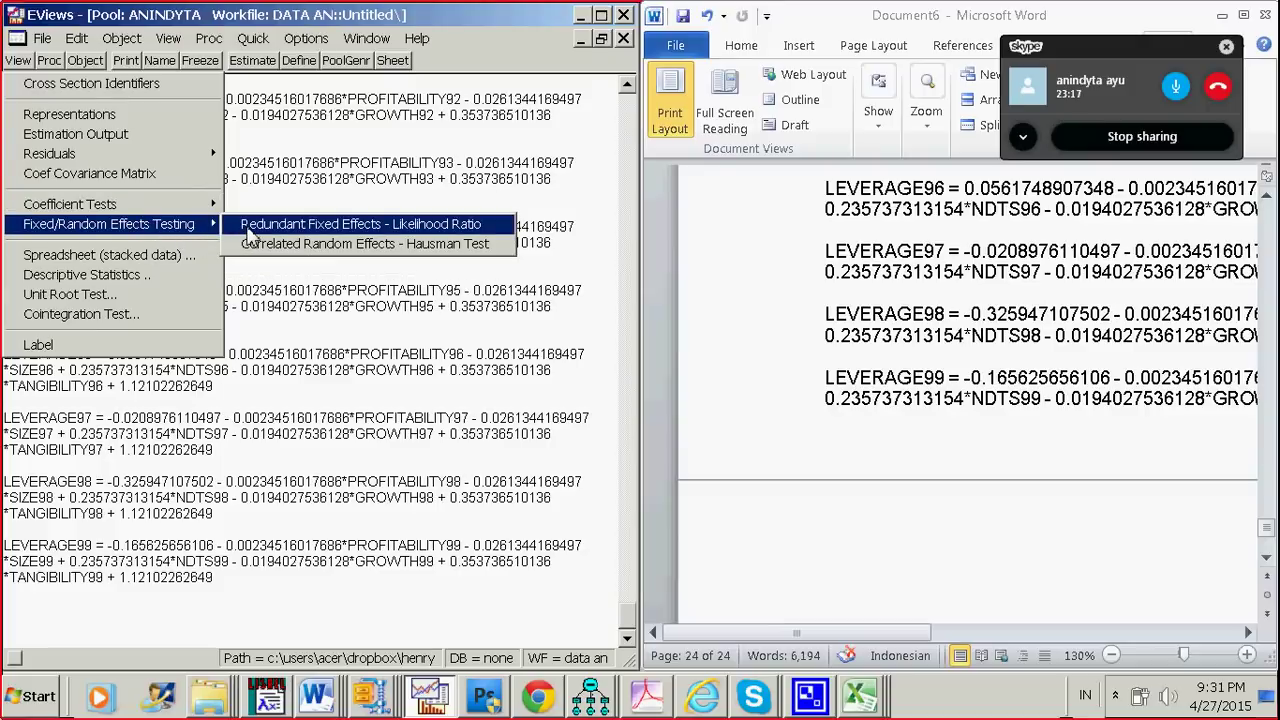
{"action": "left_click", "coordinate": [300, 225]}
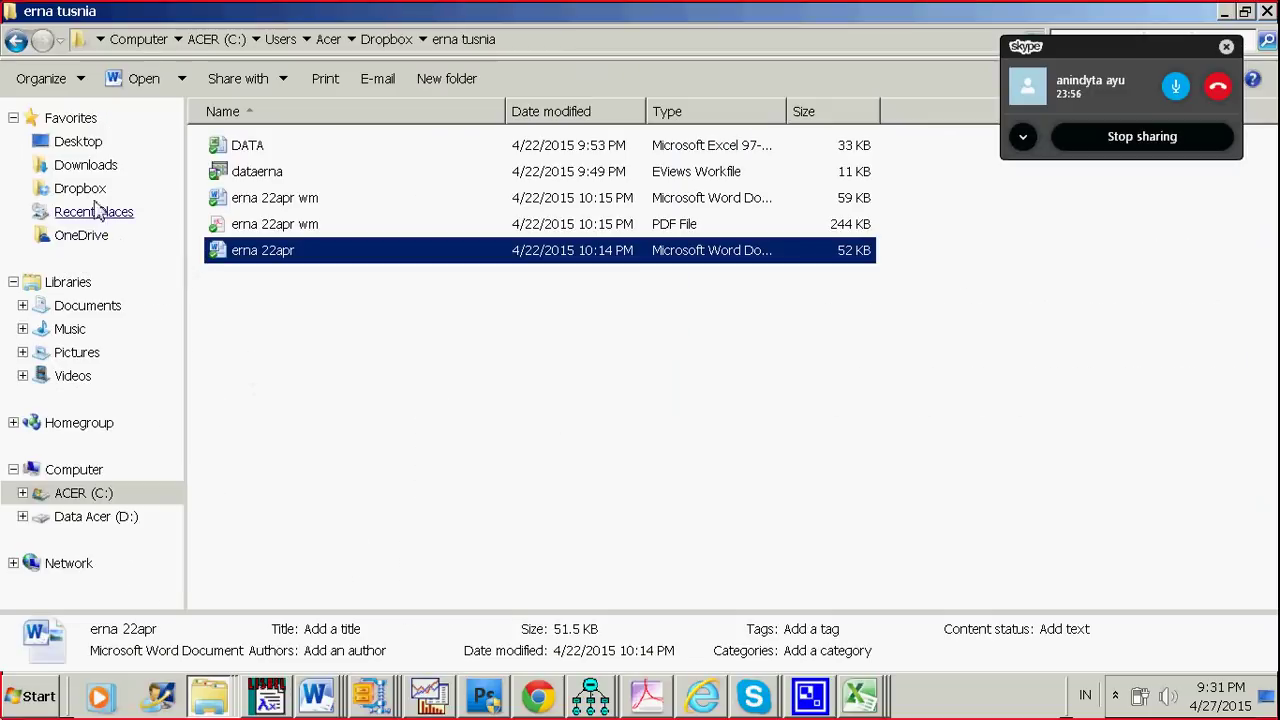
- Open the Word document output master eviews2 from the Dropbox folder ouput master and maximize its window
{"action": "left_click", "coordinate": [85, 190]}
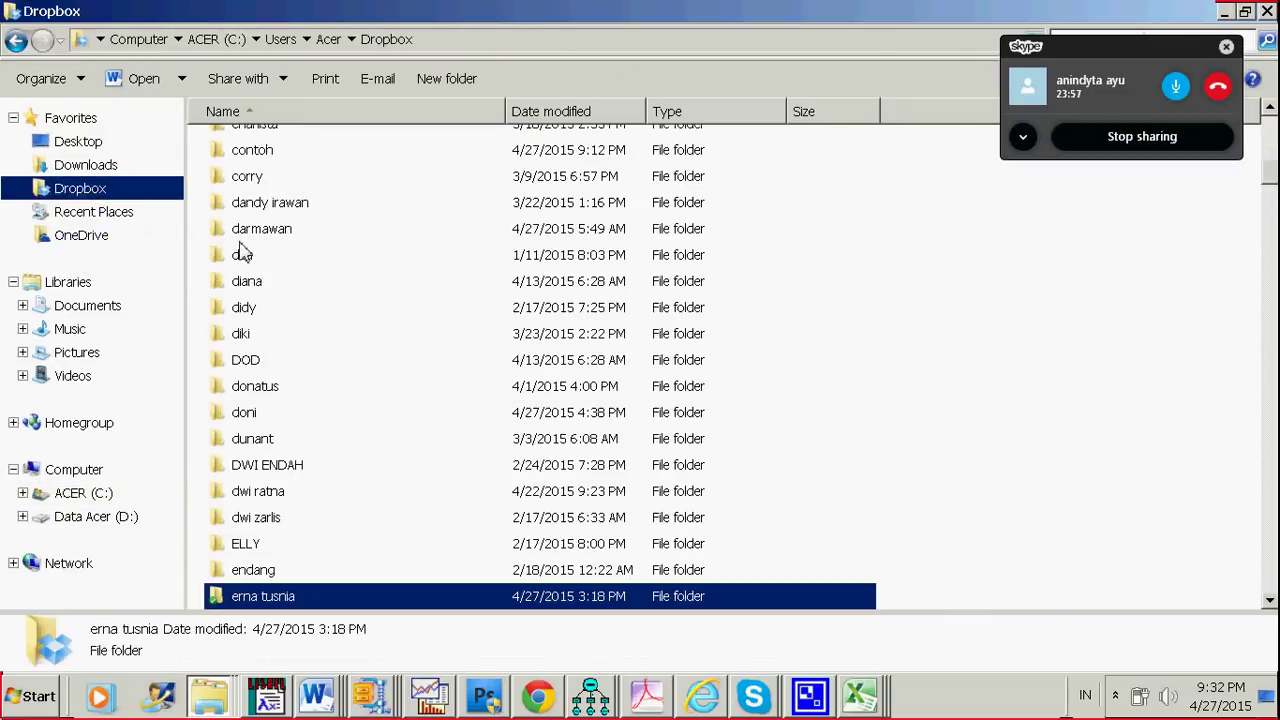
{"action": "left_click", "coordinate": [270, 234]}
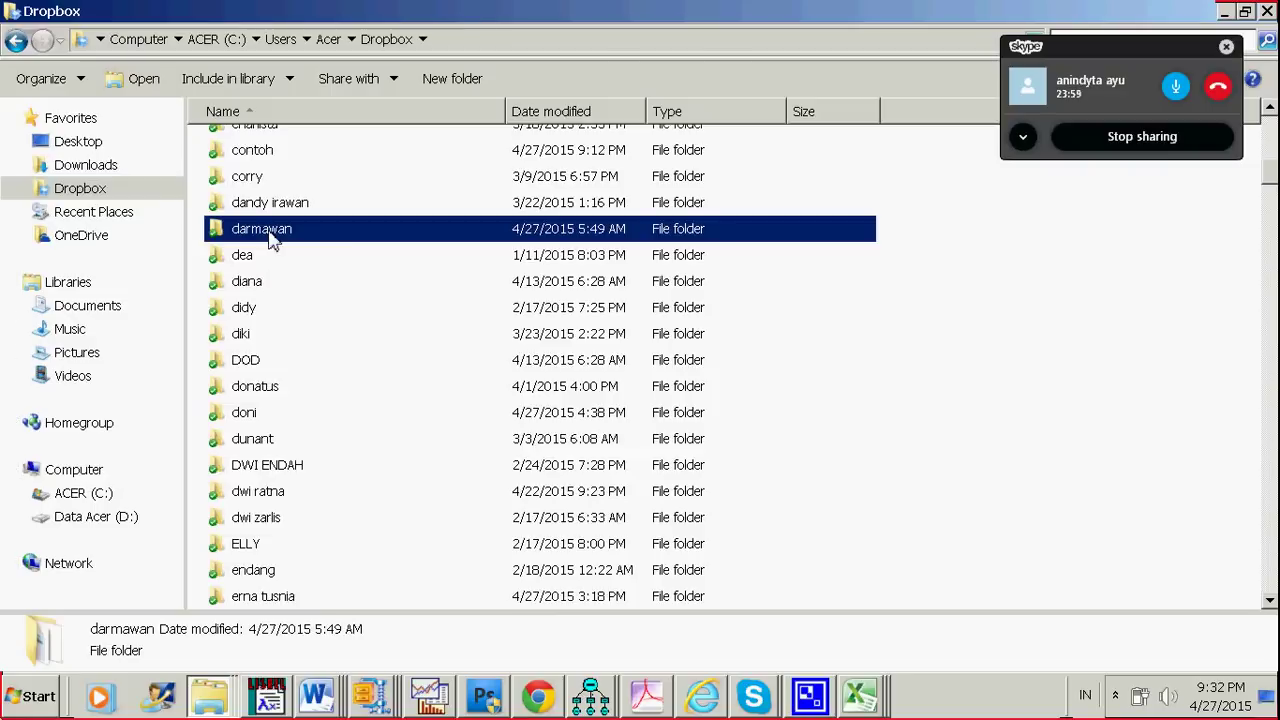
{"action": "key", "text": "o"}
{"action": "double_click", "coordinate": [287, 172]}
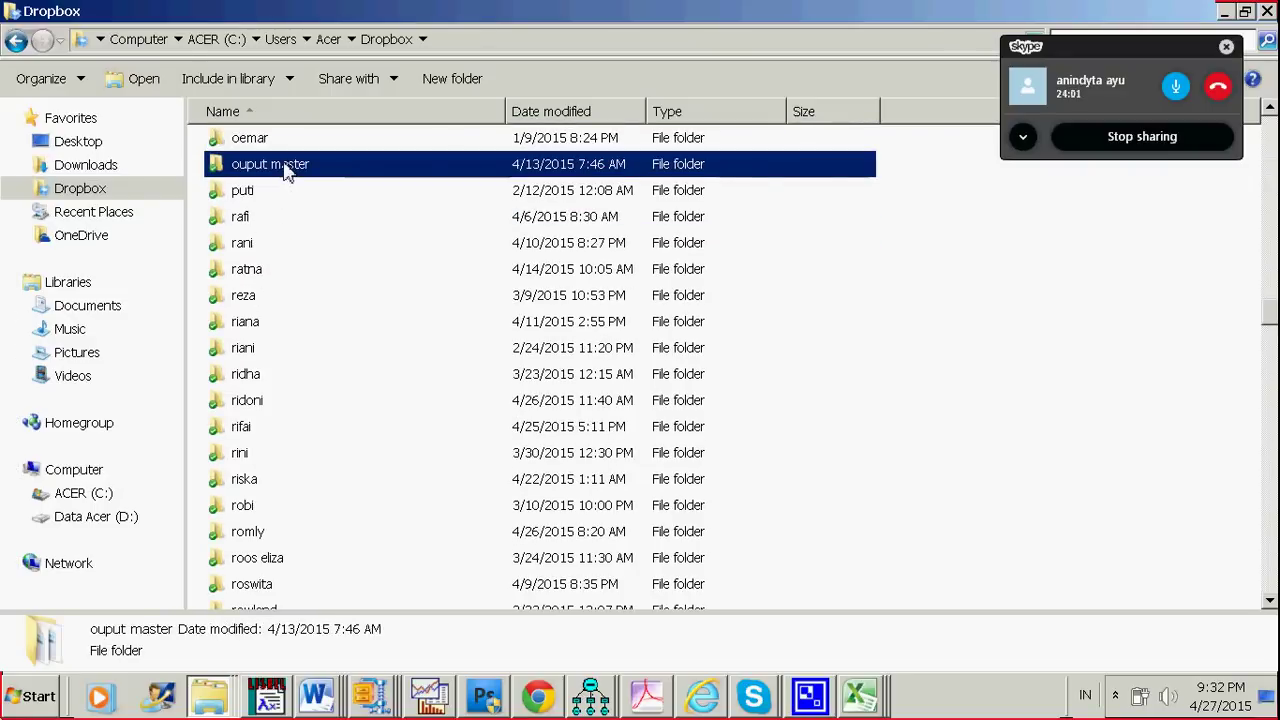
{"action": "scroll", "coordinate": [375, 500], "scroll_direction": "down", "scroll_amount": 3}
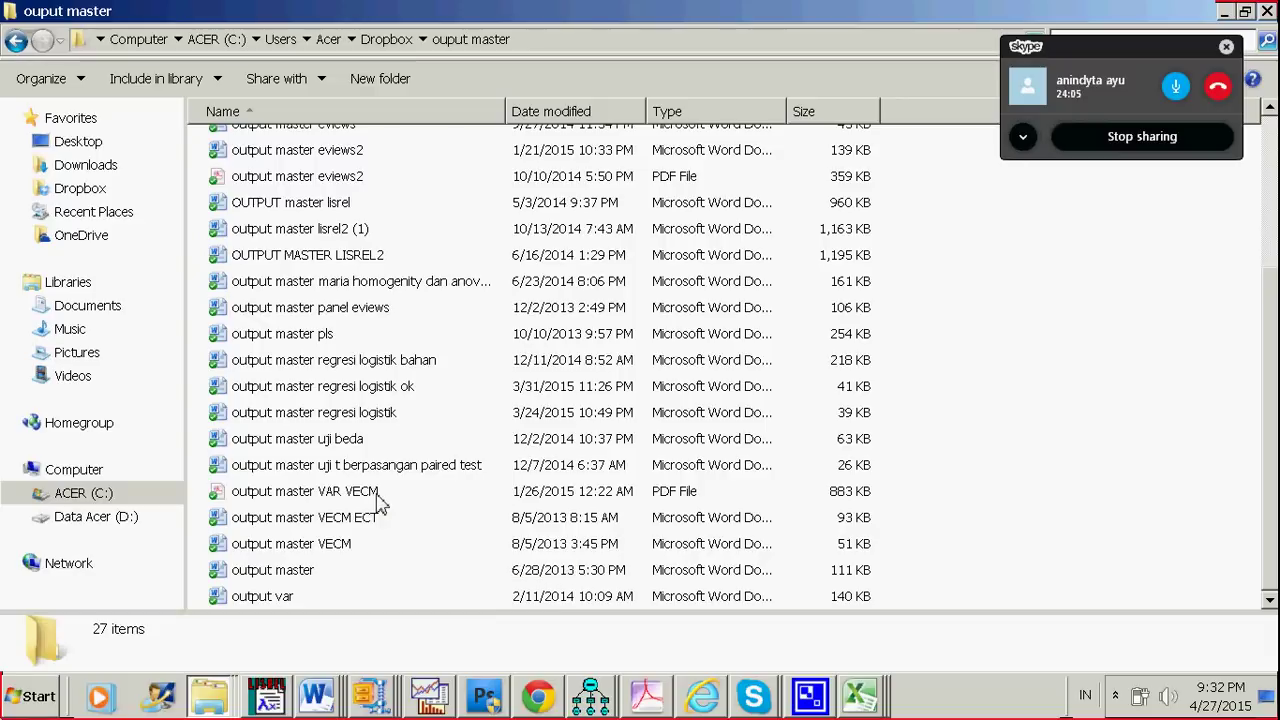
{"action": "scroll", "coordinate": [387, 517], "scroll_direction": "up", "scroll_amount": 2}
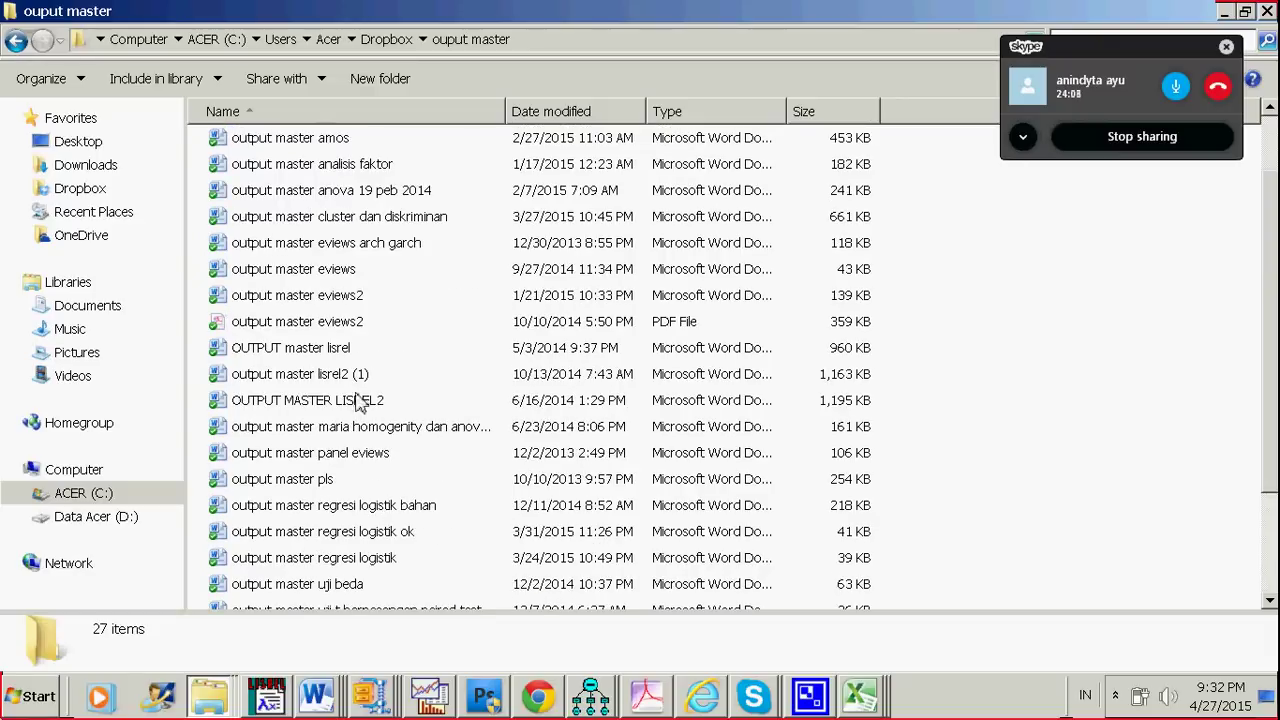
{"action": "left_click", "coordinate": [330, 300]}
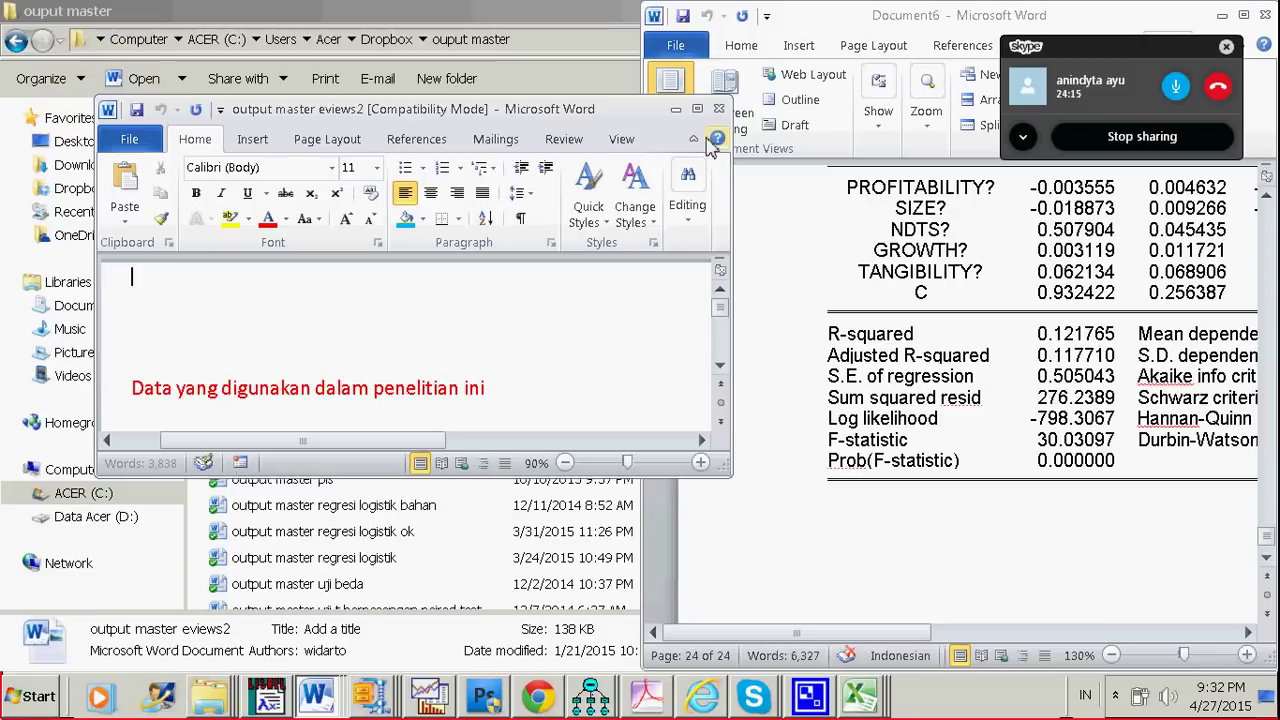
{"action": "left_click", "coordinate": [697, 109]}
- Find the Redundant Fixed Effects Tests section in the reference document and enlarge the zoom to 120%
{"action": "scroll", "coordinate": [1270, 226], "scroll_direction": "down", "scroll_amount": 5}
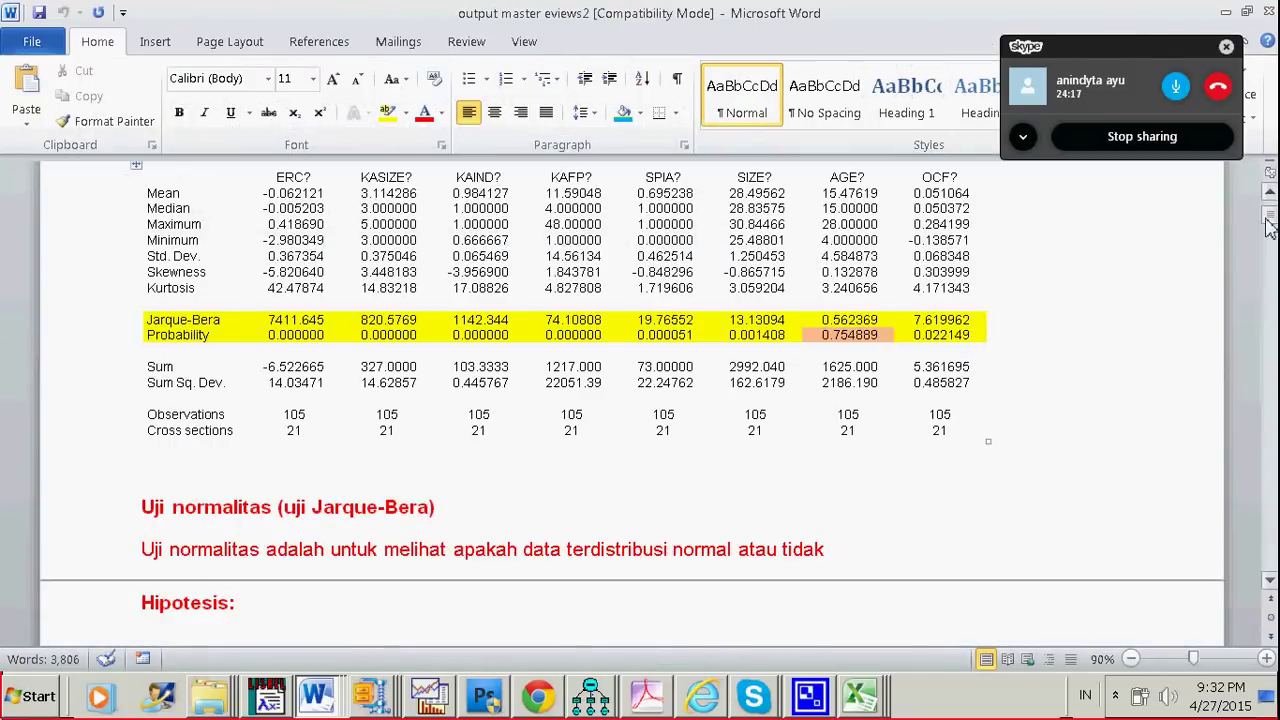
{"action": "left_click_drag", "start_coordinate": [1268, 226], "coordinate": [1272, 345]}
{"action": "scroll", "coordinate": [924, 485], "scroll_direction": "down", "scroll_amount": 15}
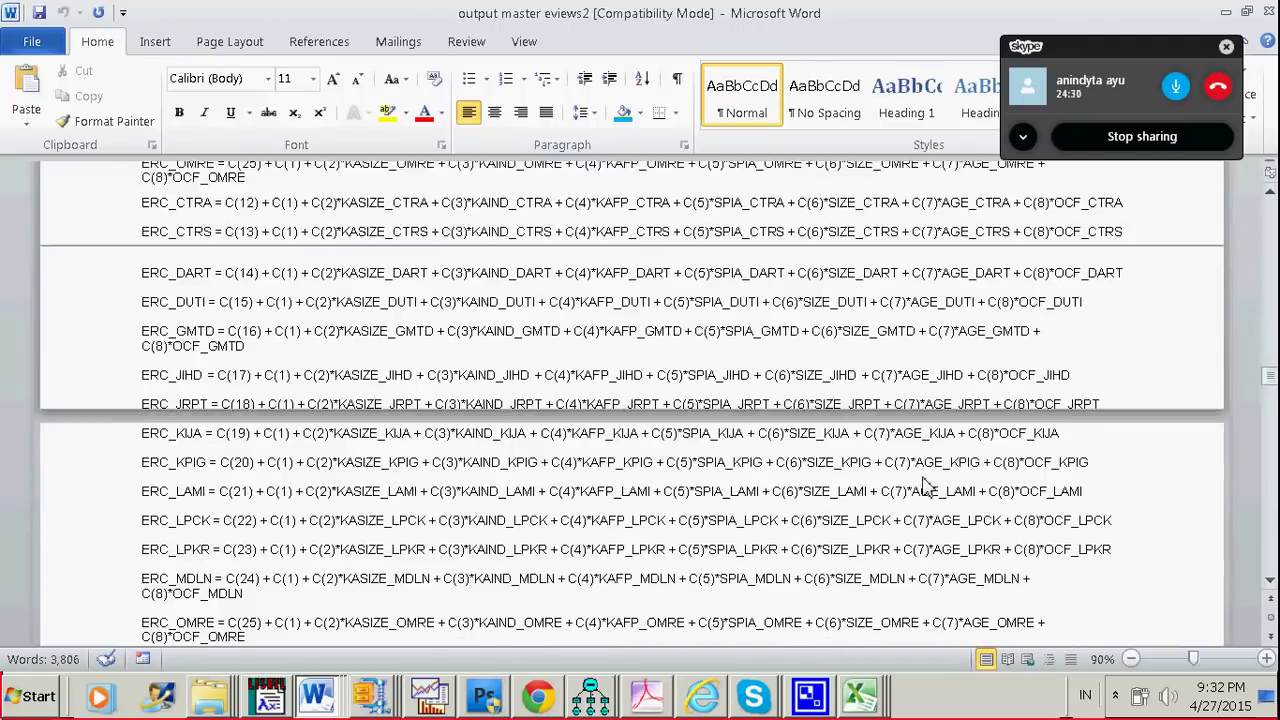
{"action": "scroll", "coordinate": [924, 485], "scroll_direction": "down", "scroll_amount": 15}
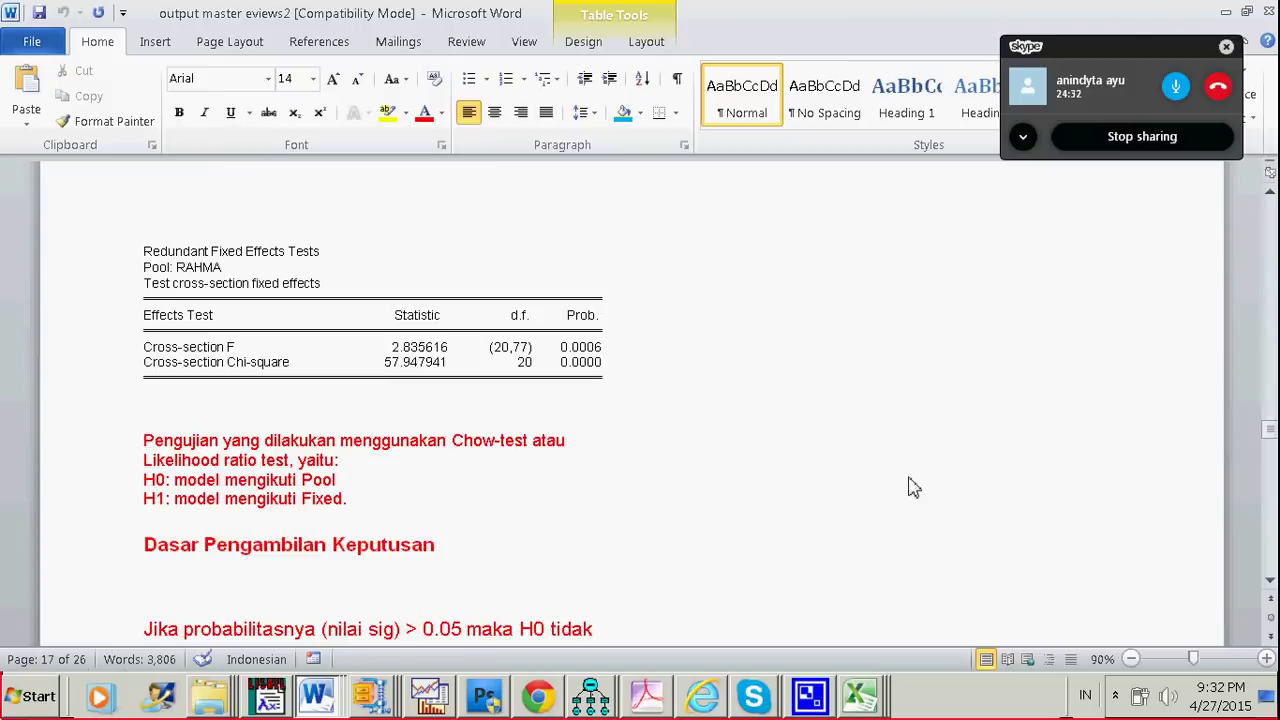
{"action": "scroll", "coordinate": [913, 487], "scroll_direction": "down", "scroll_amount": 3}
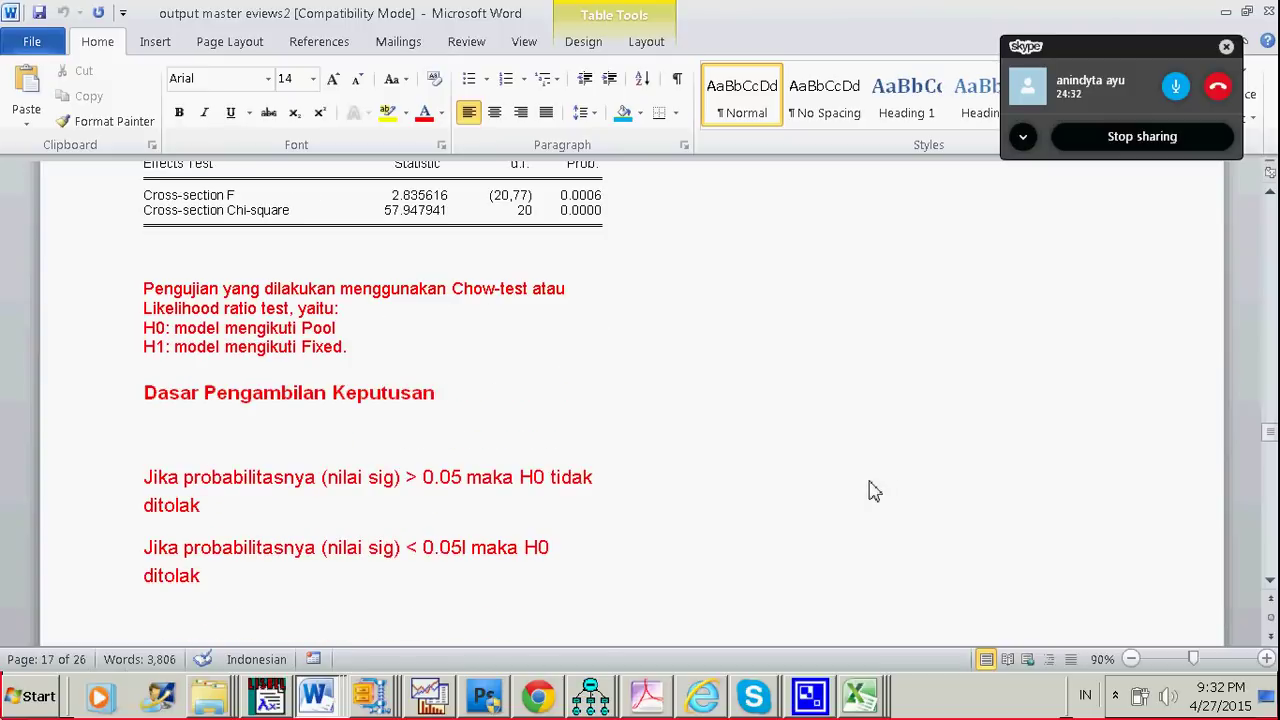
{"action": "left_click", "coordinate": [1268, 660]}
{"action": "left_click", "coordinate": [1268, 660]}
{"action": "left_click", "coordinate": [1268, 660]}
- Review the Chow test explanation, marking the H0 statement "model mengikuti Pool" and the H1 statement "model mengikuti Fixed", and read the decision rules
{"action": "scroll", "coordinate": [654, 491], "scroll_direction": "up", "scroll_amount": 5}
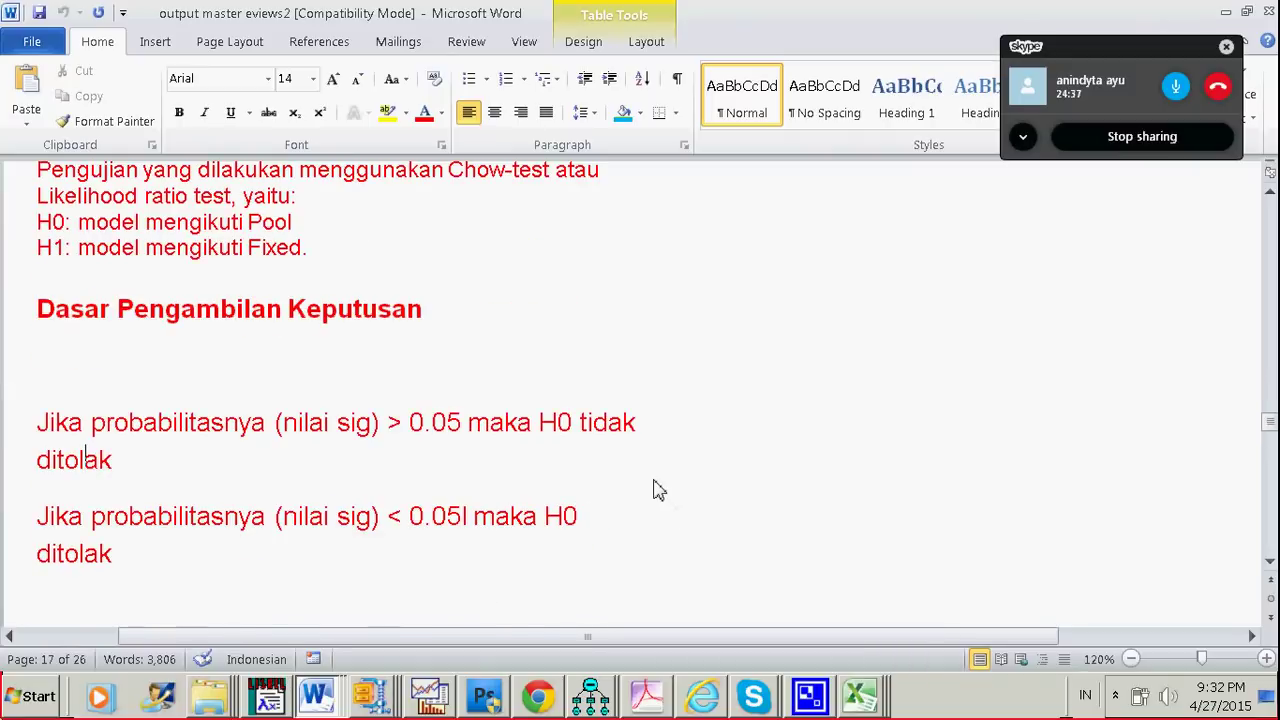
{"action": "scroll", "coordinate": [658, 490], "scroll_direction": "up", "scroll_amount": 2}
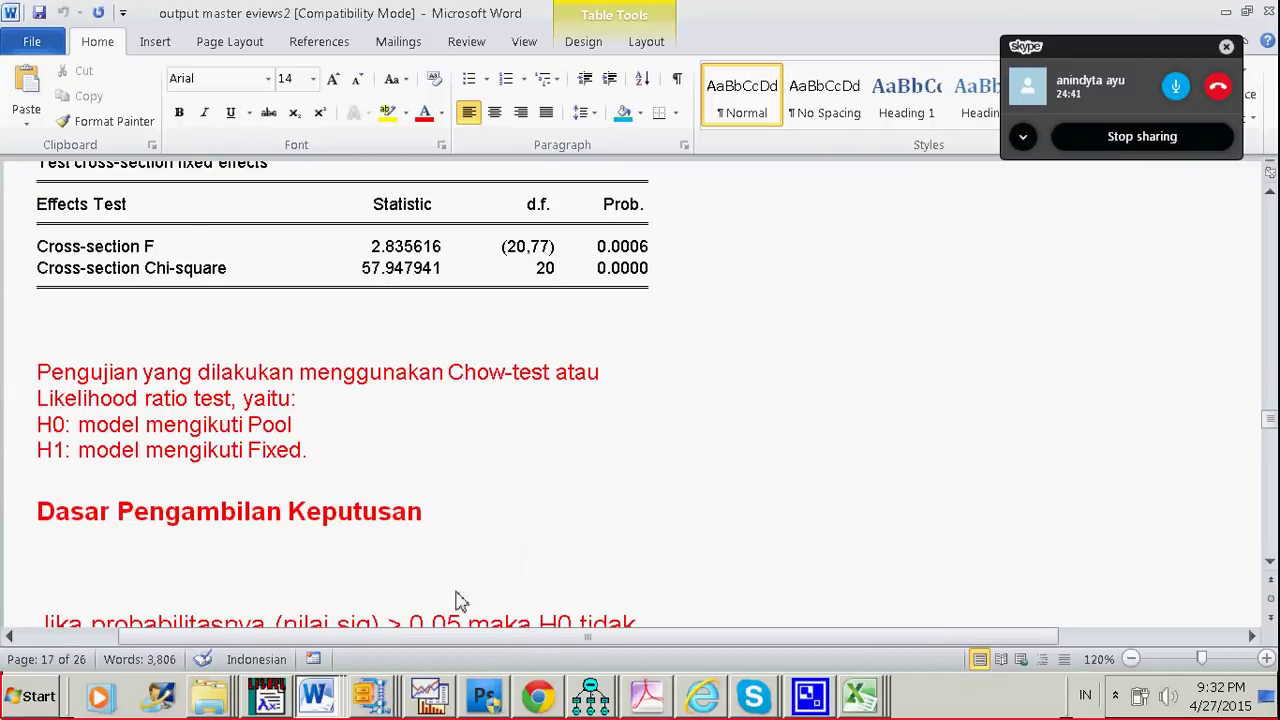
{"action": "scroll", "coordinate": [457, 600], "scroll_direction": "down", "scroll_amount": 1}
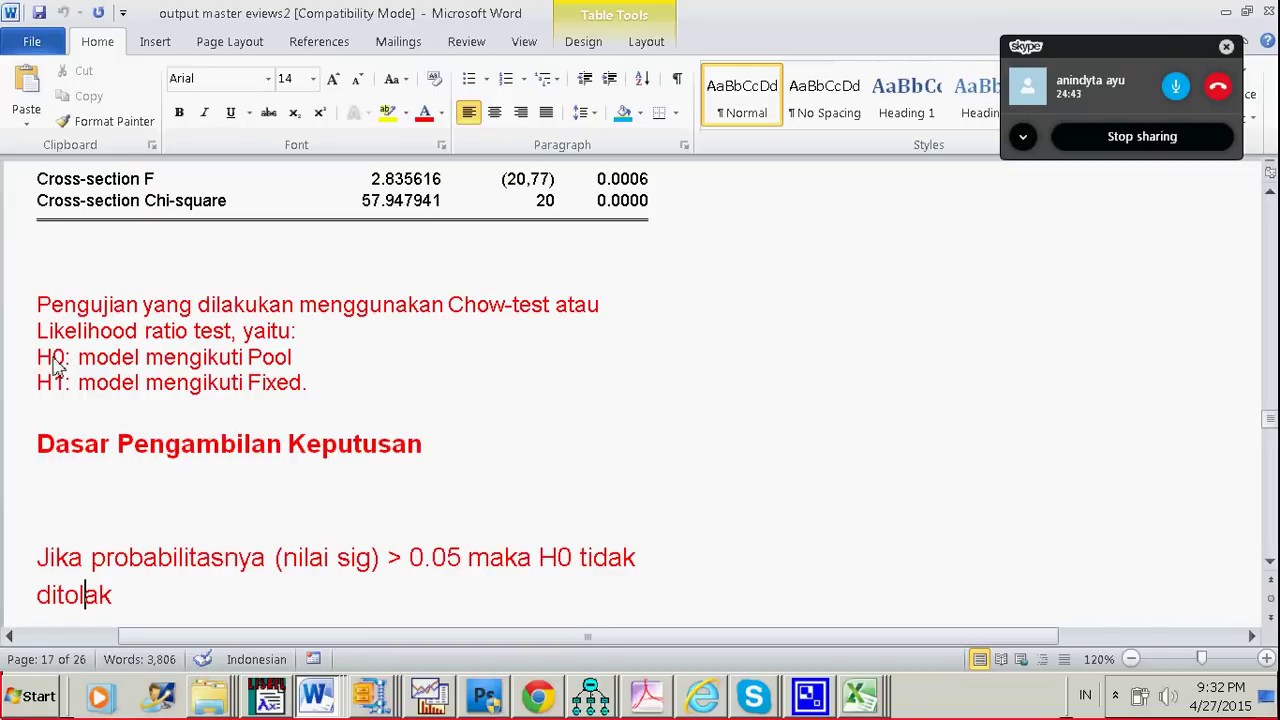
{"action": "left_click_drag", "start_coordinate": [84, 366], "coordinate": [288, 362]}
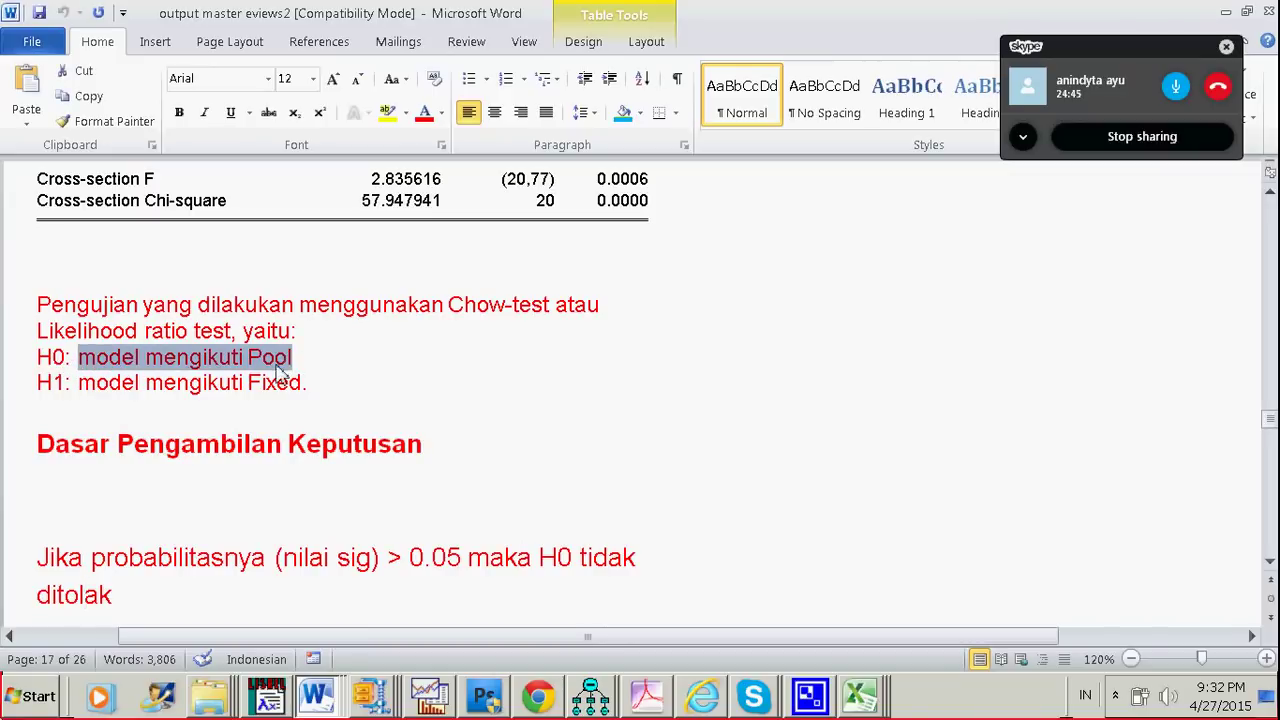
{"action": "left_click", "coordinate": [170, 410]}
{"action": "left_click_drag", "start_coordinate": [80, 382], "coordinate": [302, 382]}
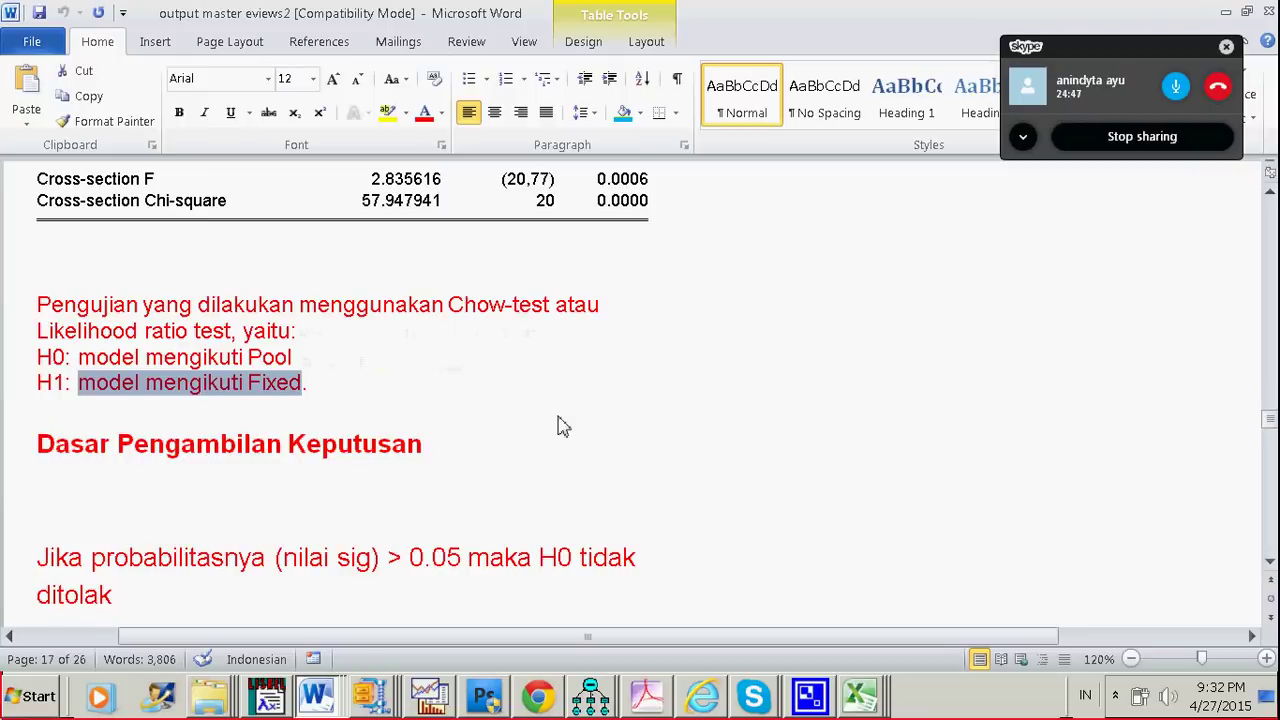
{"action": "scroll", "coordinate": [540, 420], "scroll_direction": "down", "scroll_amount": 3}
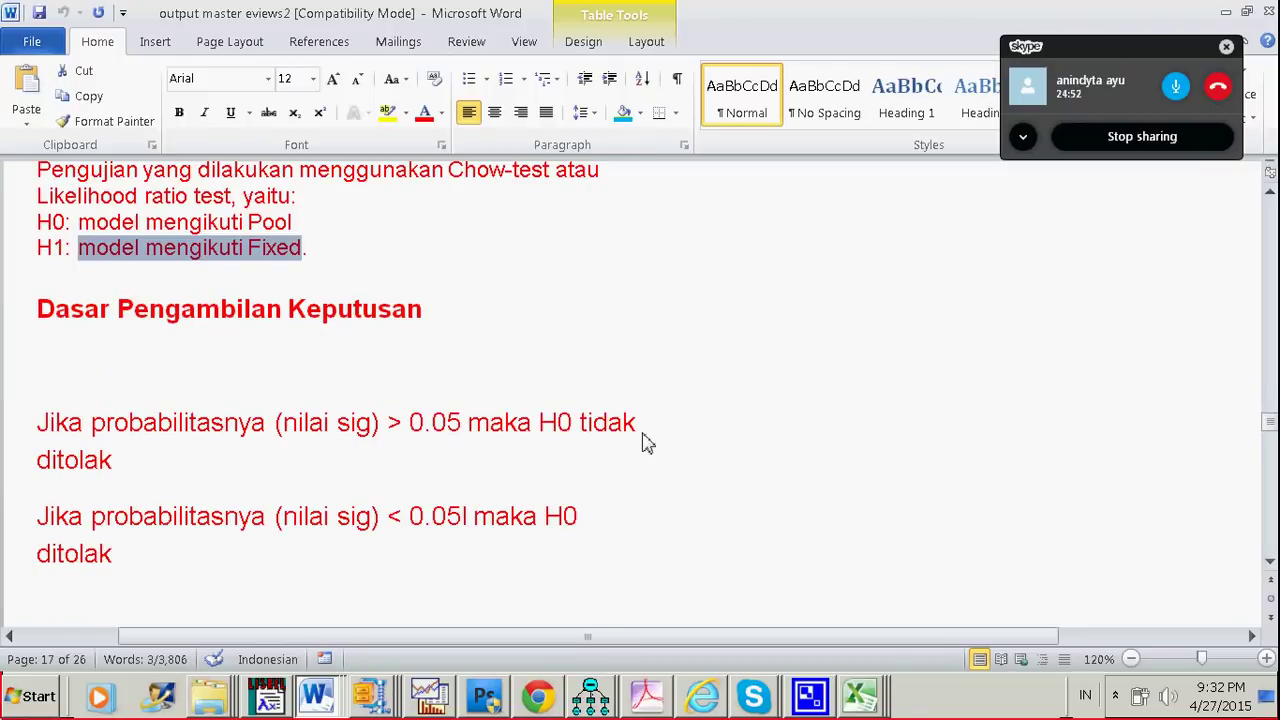
- Delete the stray letter "l" after 0.05 in the second decision rule and return to the Effects Test table
{"action": "scroll", "coordinate": [200, 500], "scroll_direction": "down", "scroll_amount": 3}
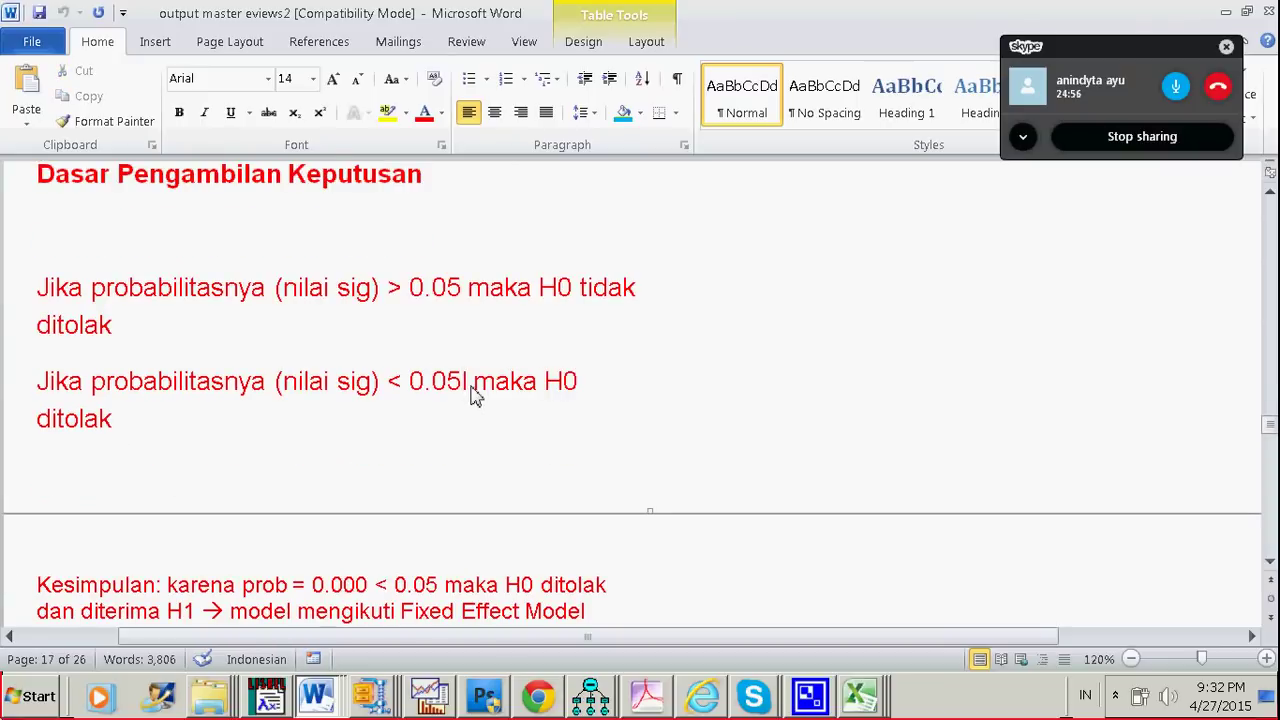
{"action": "key", "text": "Delete"}
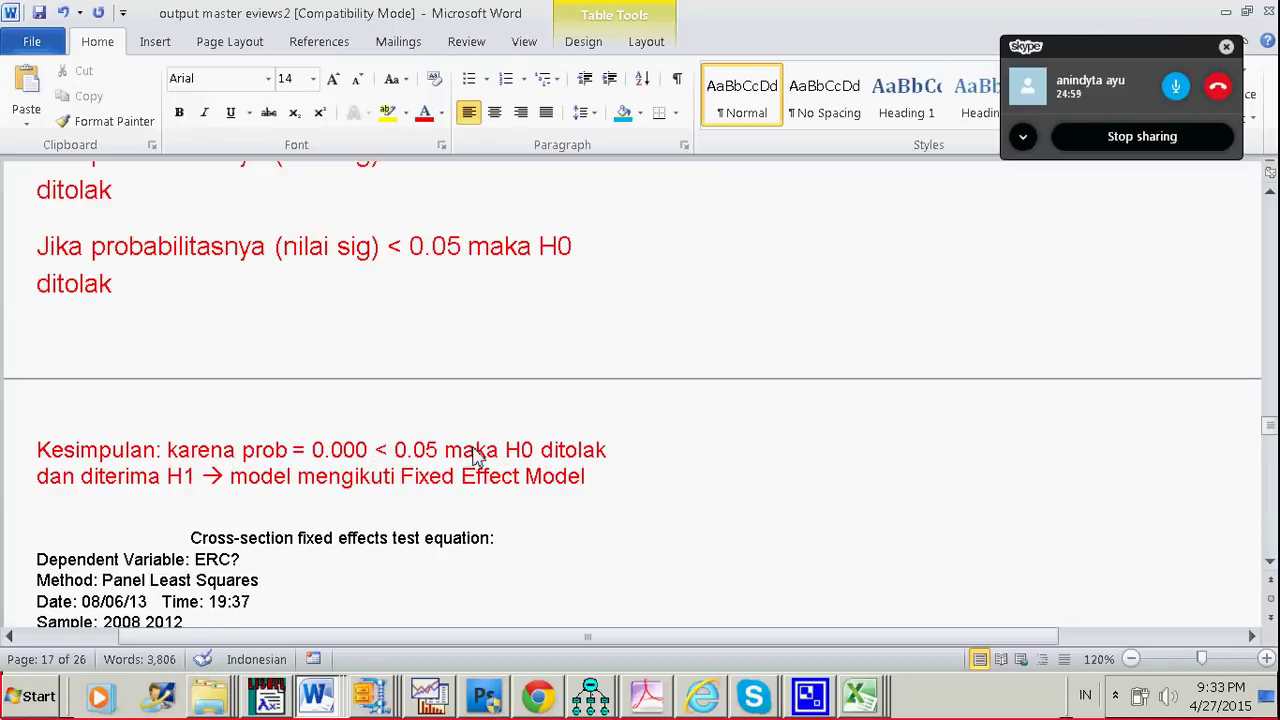
{"action": "scroll", "coordinate": [437, 417], "scroll_direction": "up", "scroll_amount": 6}
{"action": "scroll", "coordinate": [437, 417], "scroll_direction": "up", "scroll_amount": 1}
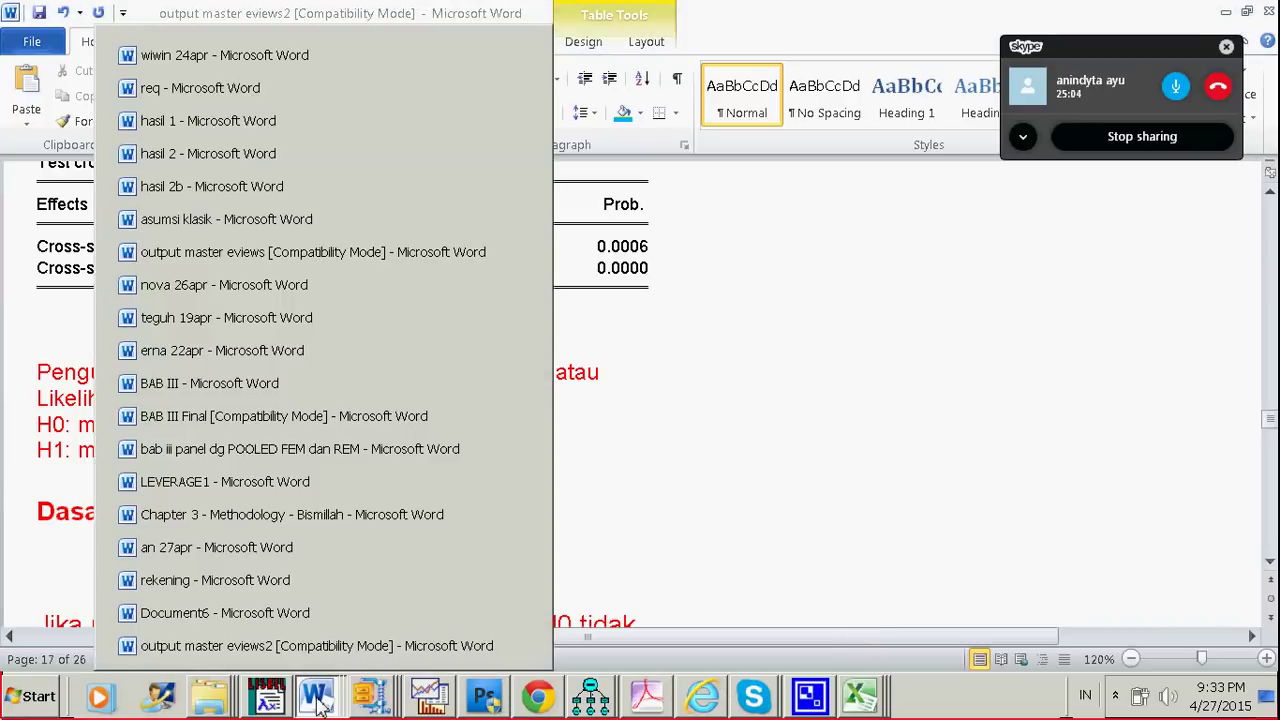
- Switch to Document6 and locate the Prob. column of its Redundant Fixed Effects test table
{"action": "left_click", "coordinate": [318, 697]}
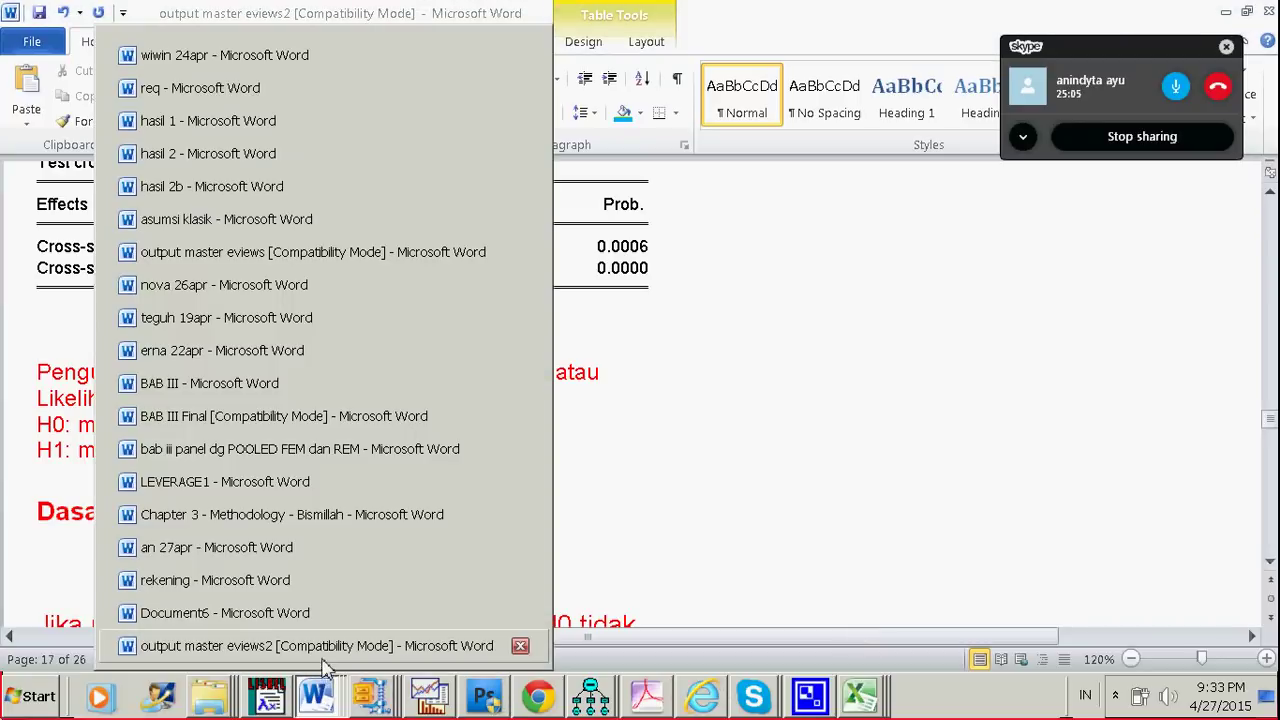
{"action": "left_click", "coordinate": [318, 613]}
{"action": "key", "text": "ctrl+v"}
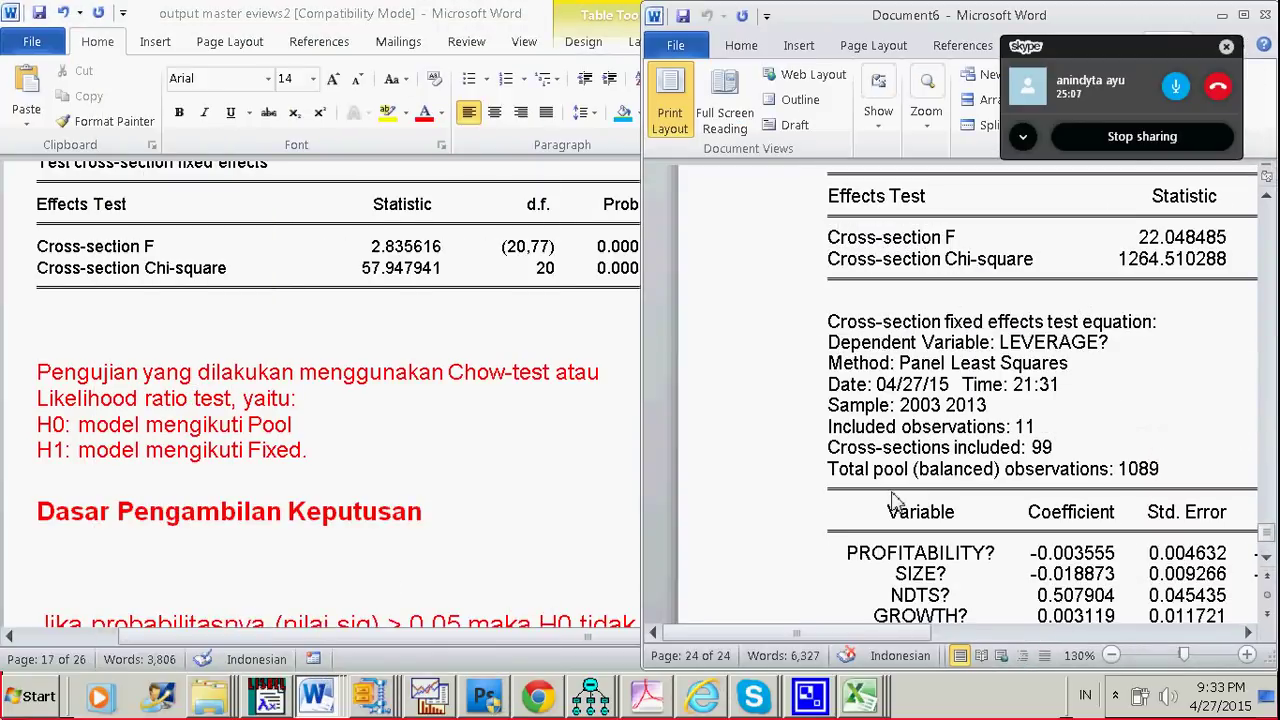
{"action": "scroll", "coordinate": [993, 291], "scroll_direction": "up", "scroll_amount": 12}
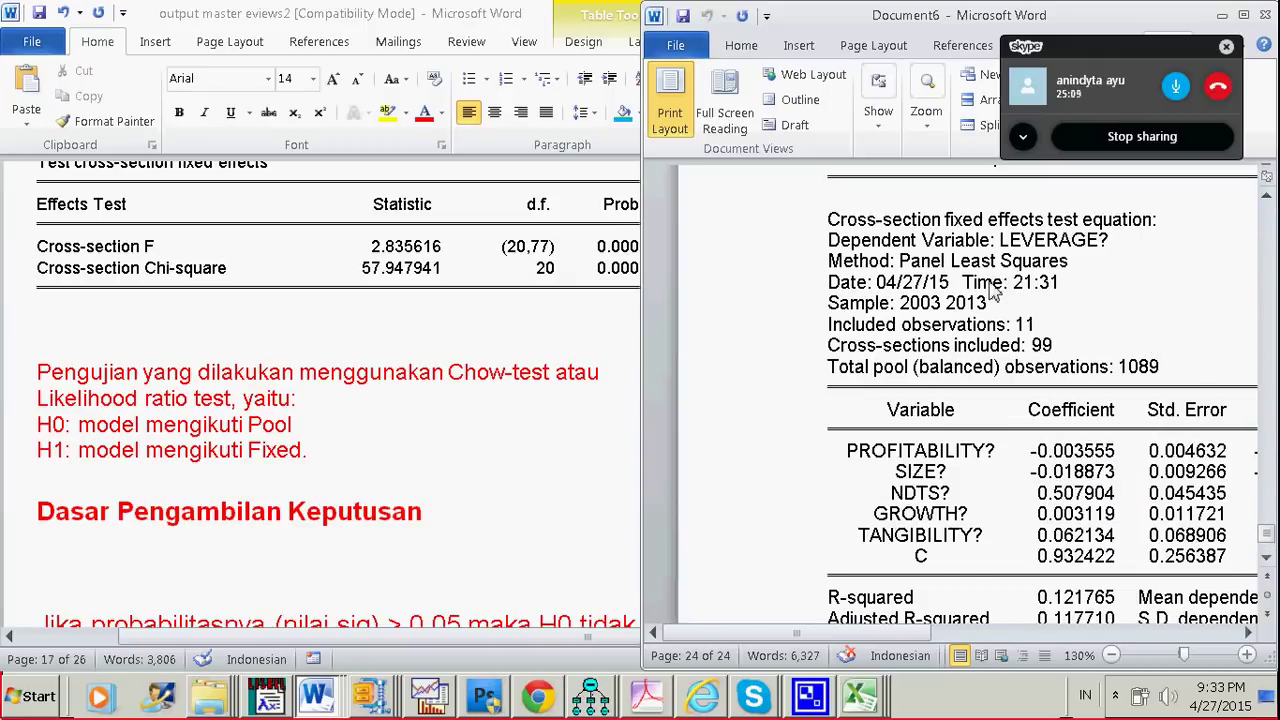
{"action": "scroll", "coordinate": [986, 460], "scroll_direction": "down", "scroll_amount": 2}
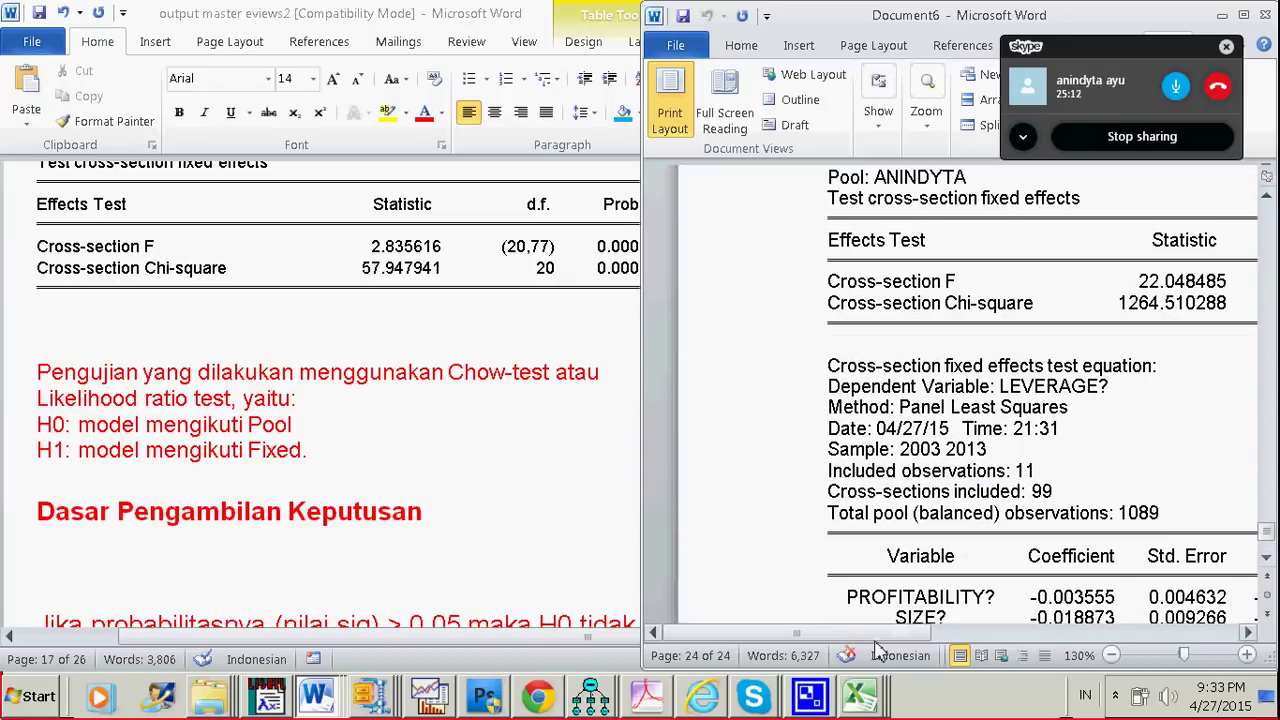
{"action": "left_click", "coordinate": [878, 633]}
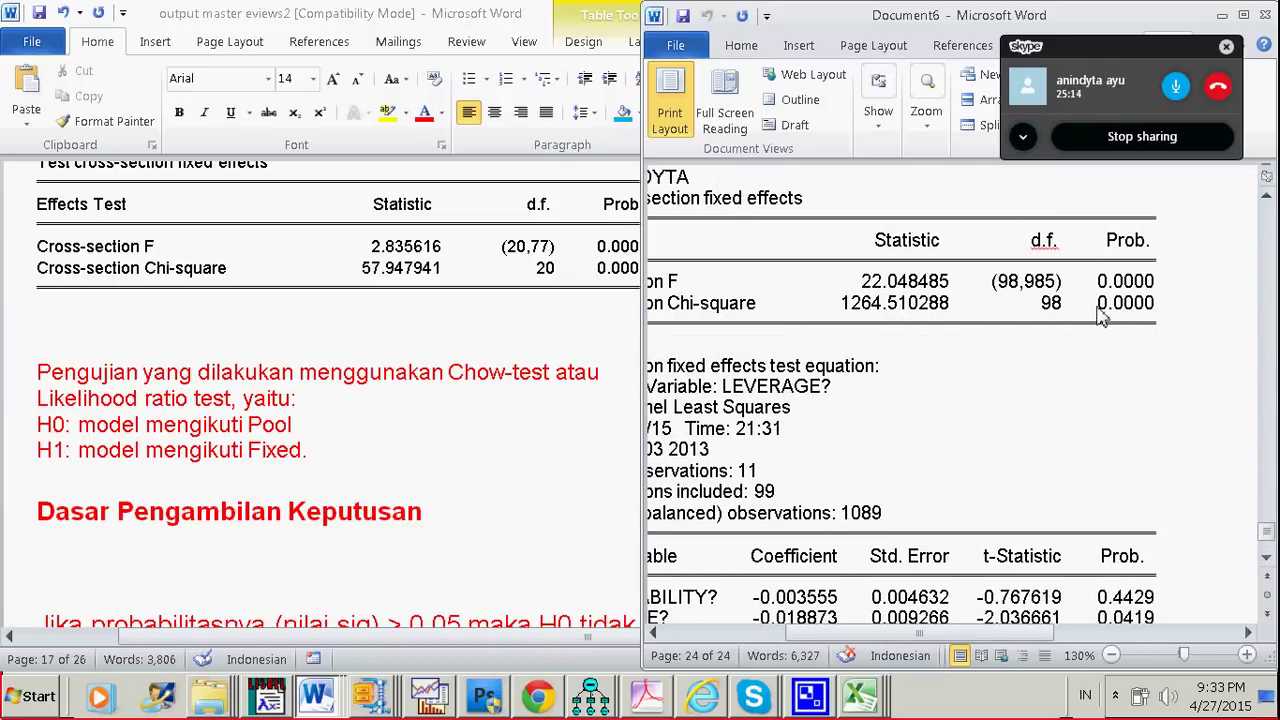
- Shade the Cross-section Chi-square probability cell yellow, viewing Document6 full size for the edit and docking it back beside the other window
{"action": "left_click_drag", "start_coordinate": [1097, 303], "coordinate": [1156, 303]}
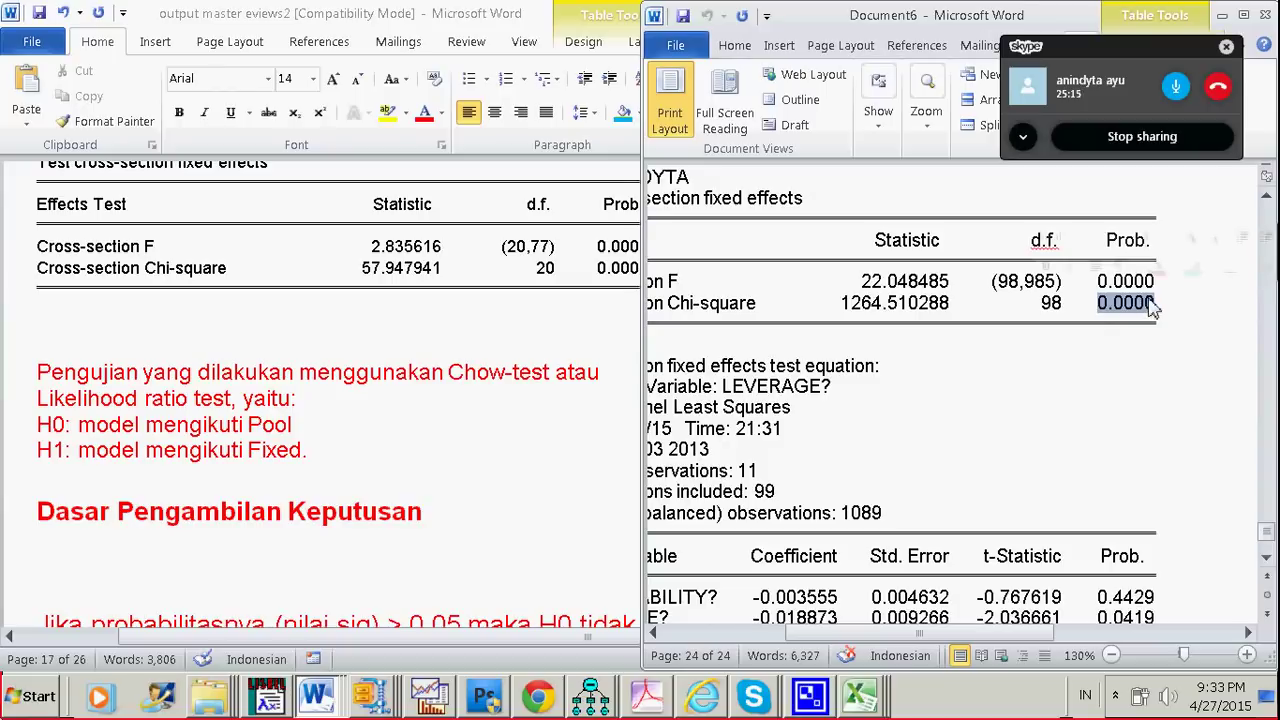
{"action": "left_click", "coordinate": [1243, 15]}
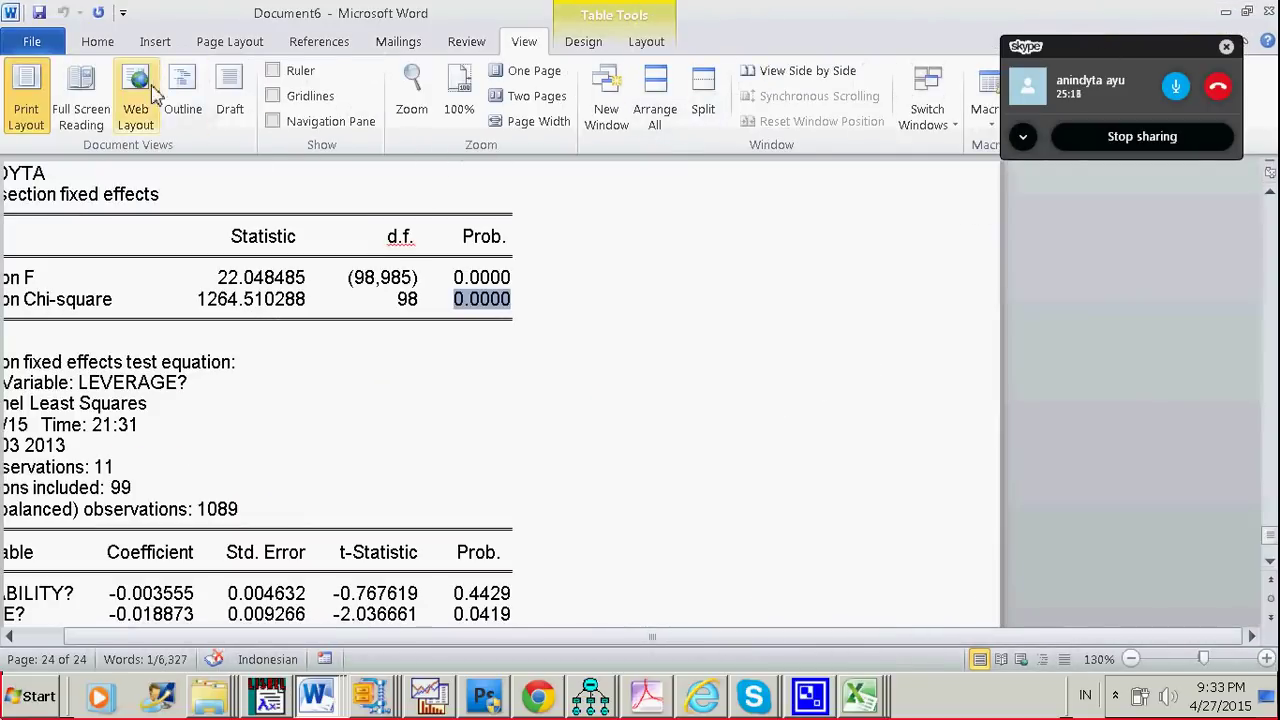
{"action": "left_click", "coordinate": [97, 42]}
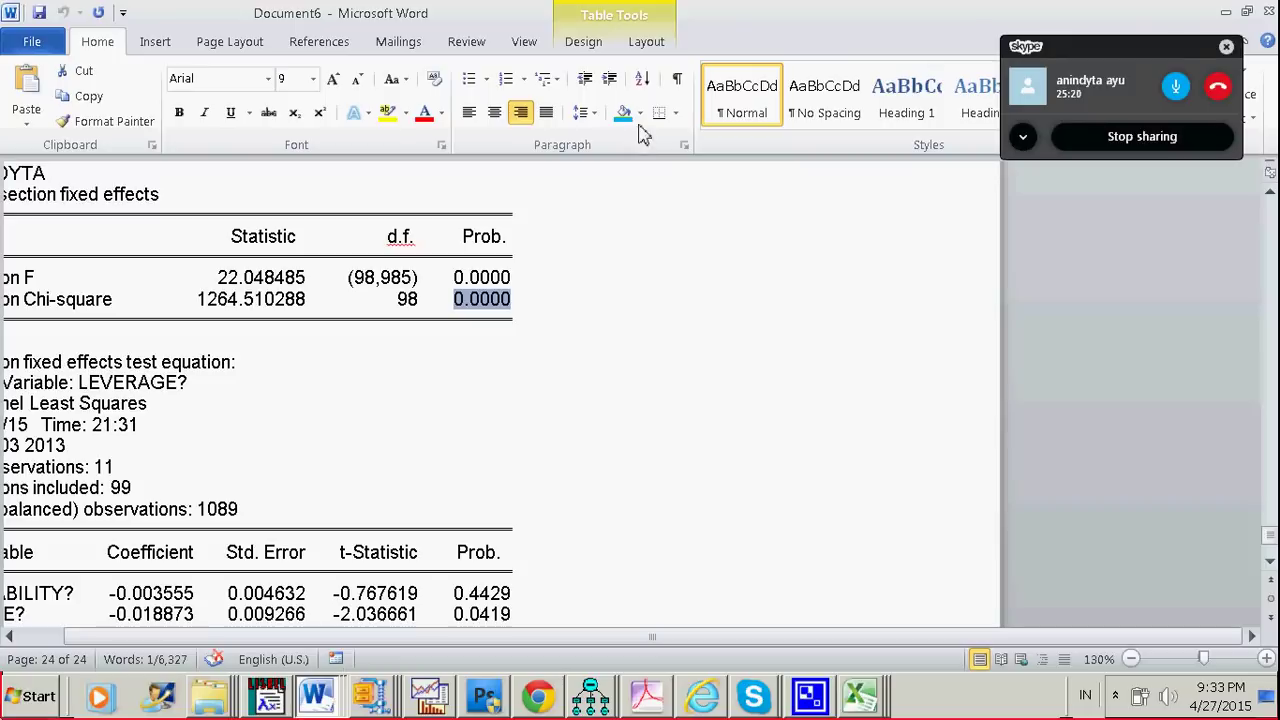
{"action": "left_click", "coordinate": [640, 113]}
{"action": "left_click", "coordinate": [676, 277]}
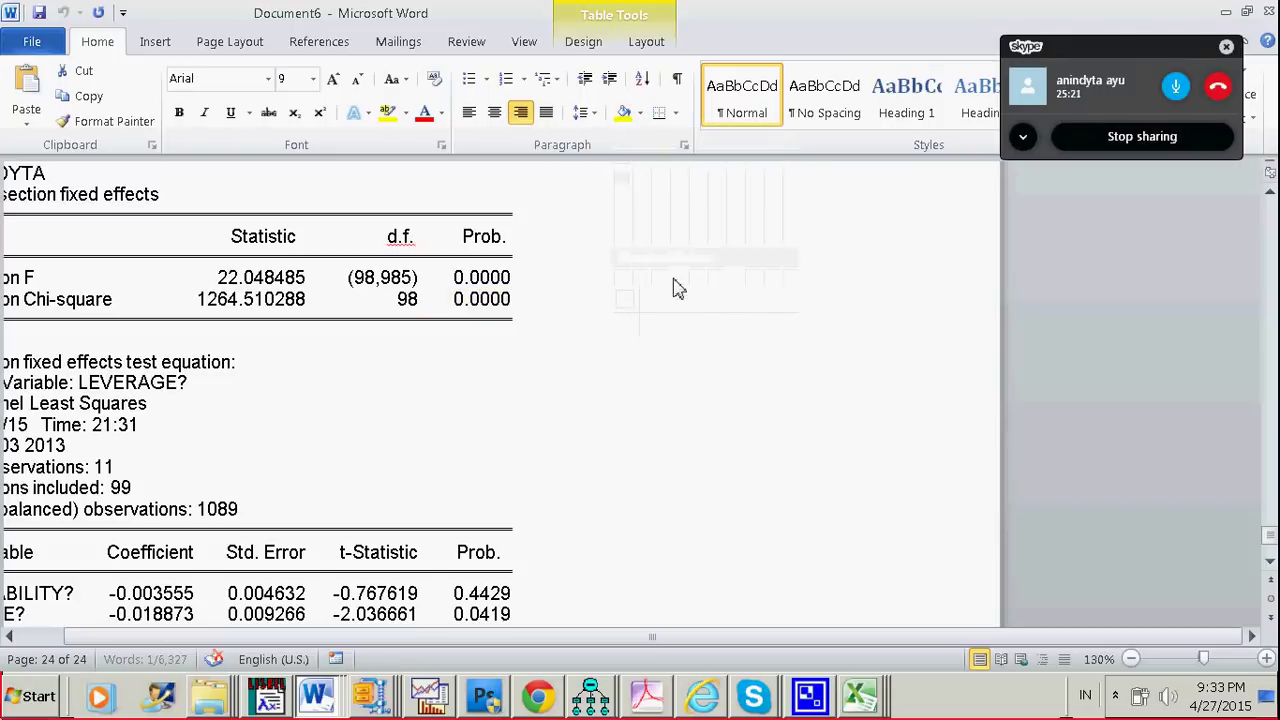
{"action": "left_click", "coordinate": [510, 370]}
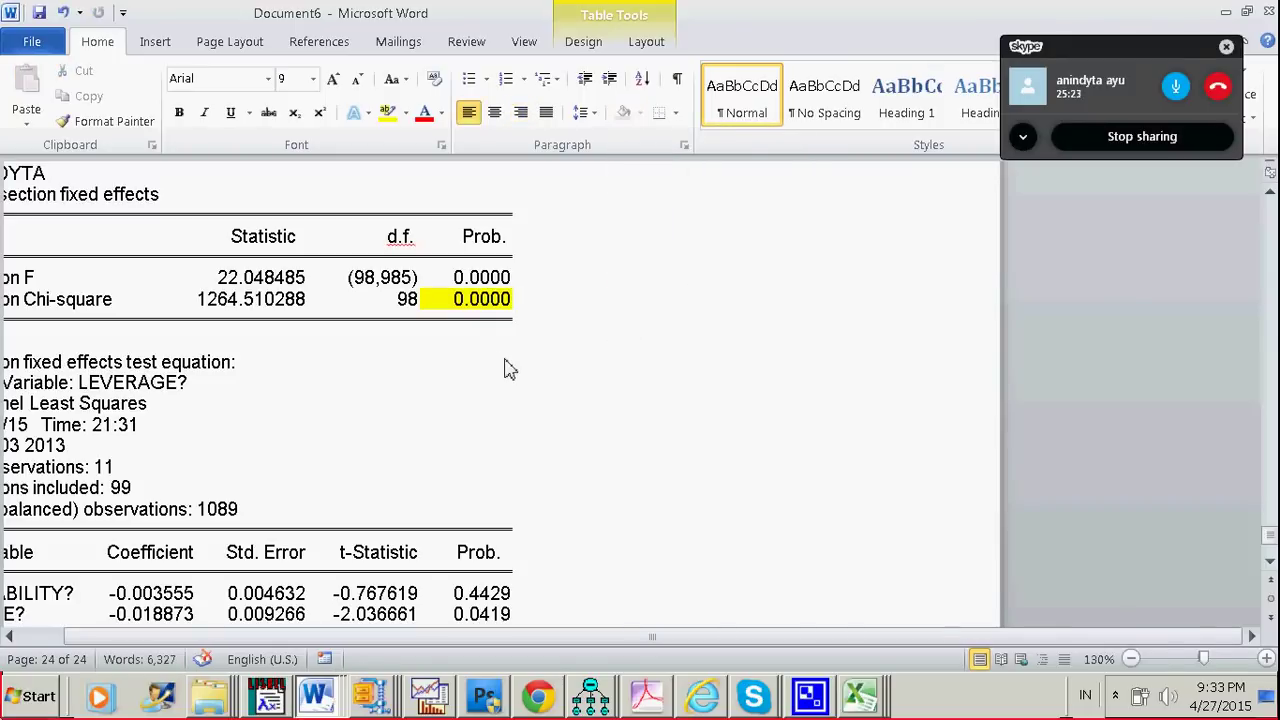
{"action": "key", "text": "super+Right"}
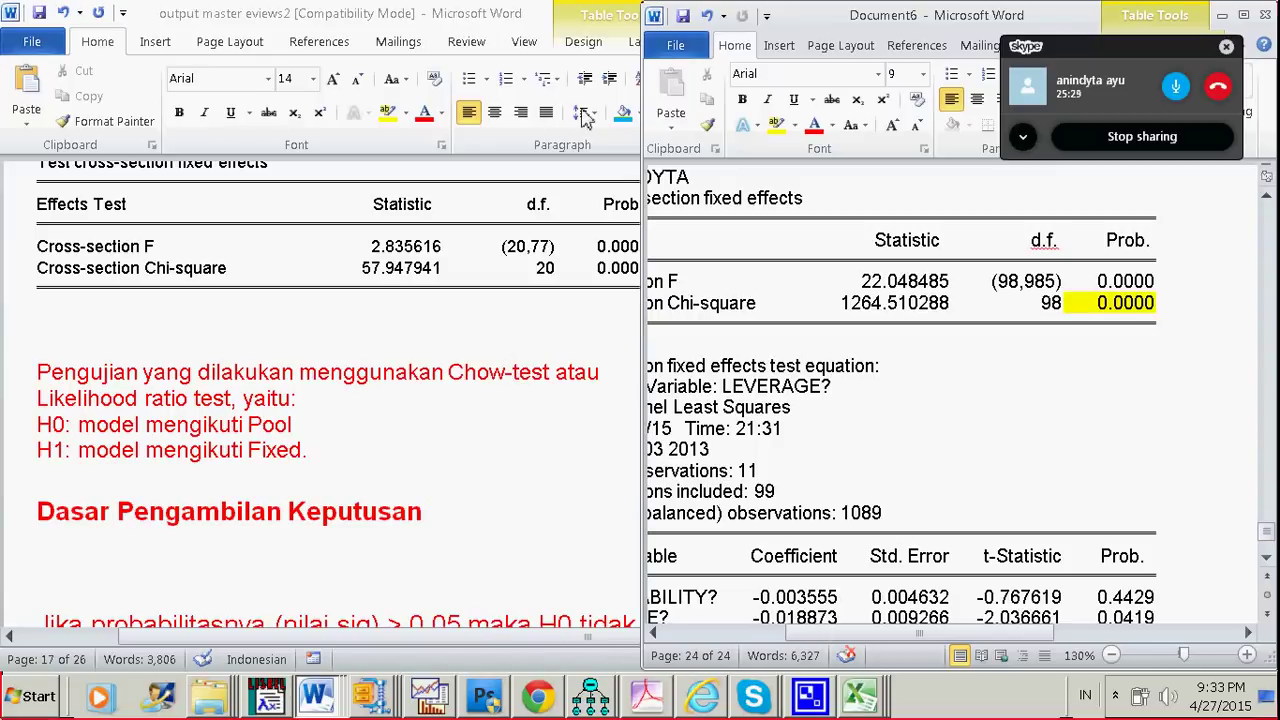
- Switch to EViews and re-estimate the leverage pool with the cross-section effect set to Random, looking through the resulting random effects output
{"action": "left_click", "coordinate": [430, 697]}
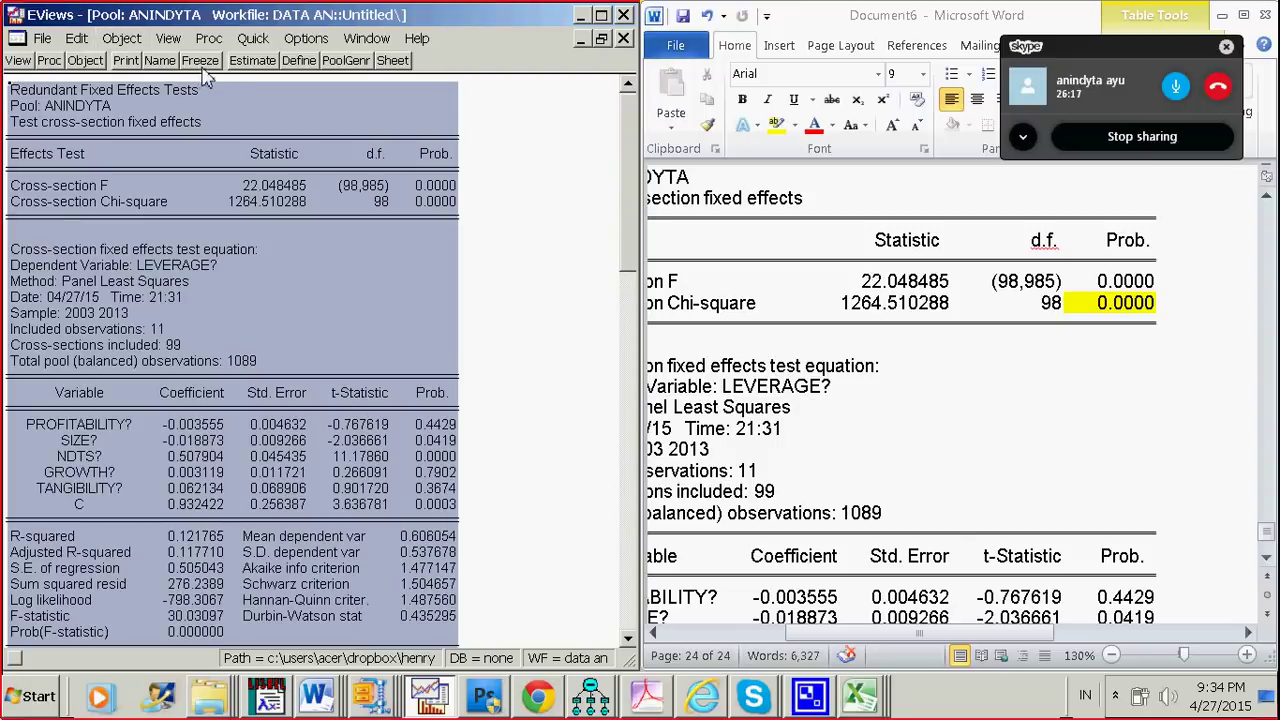
{"action": "left_click", "coordinate": [252, 61]}
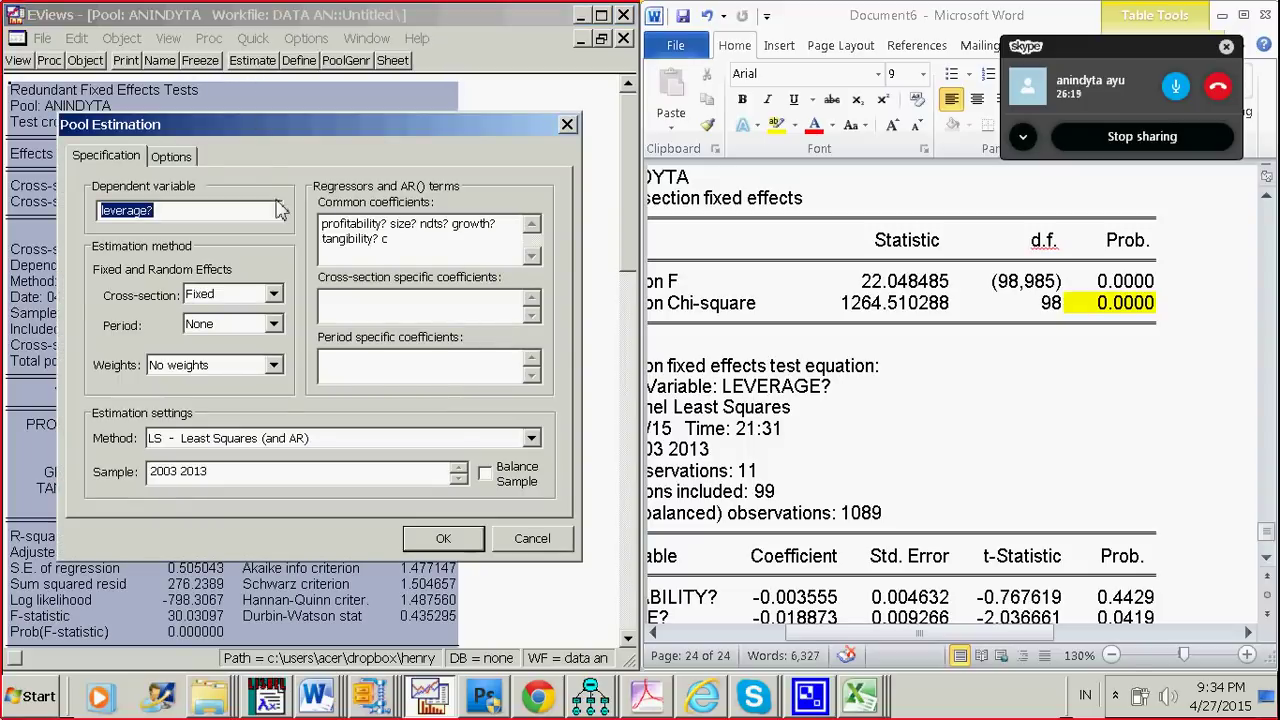
{"action": "left_click", "coordinate": [273, 294]}
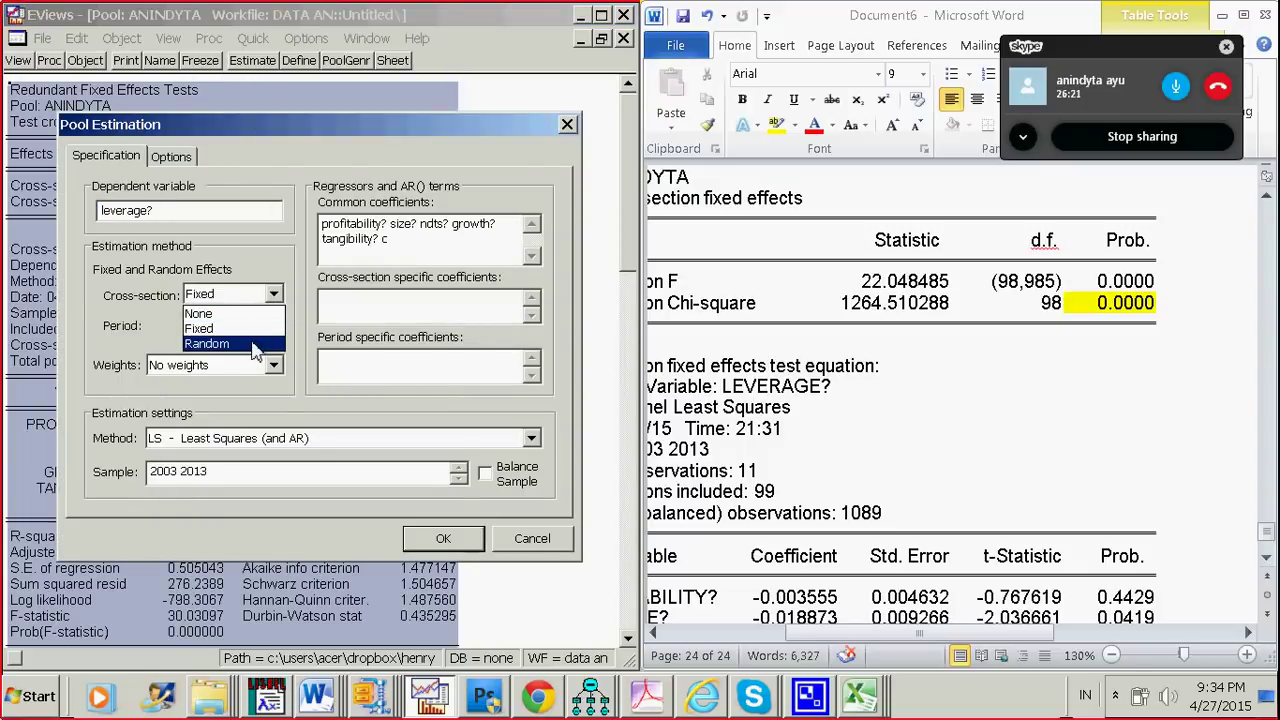
{"action": "left_click", "coordinate": [258, 343]}
{"action": "left_click", "coordinate": [443, 538]}
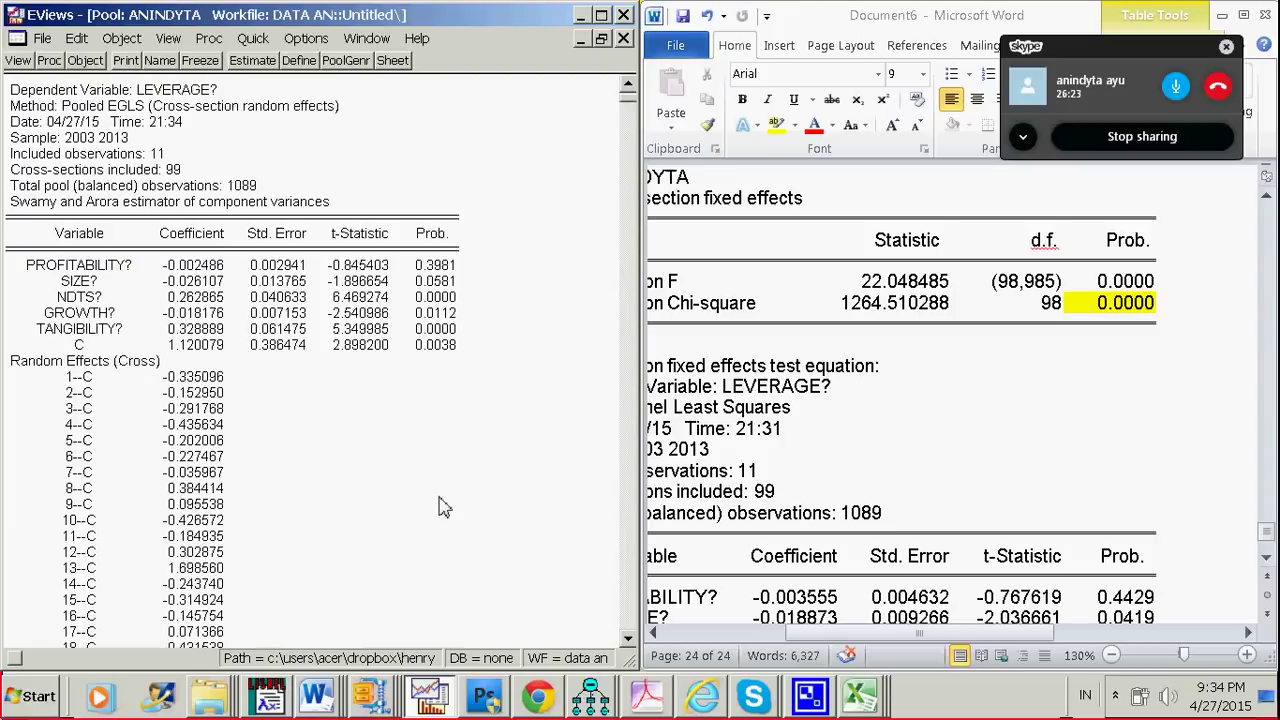
{"action": "scroll", "coordinate": [445, 500], "scroll_direction": "down", "scroll_amount": 1}
{"action": "scroll", "coordinate": [445, 500], "scroll_direction": "down", "scroll_amount": 6}
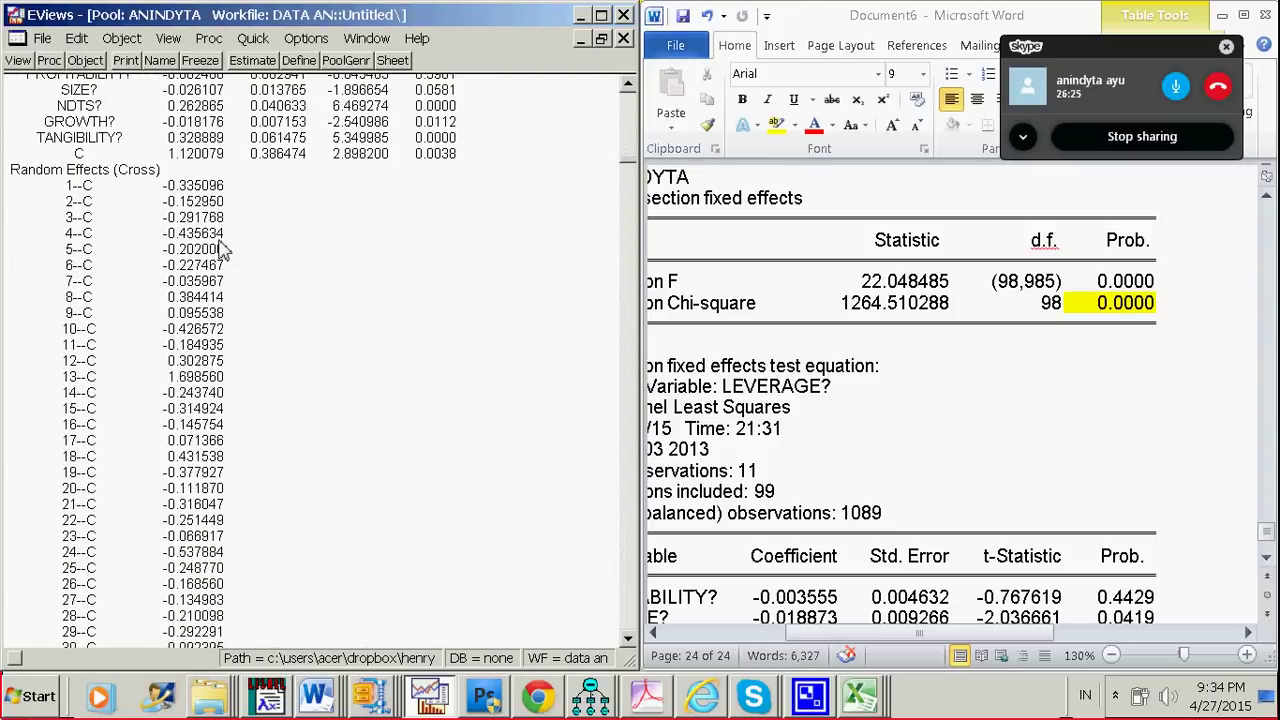
{"action": "scroll", "coordinate": [227, 246], "scroll_direction": "up", "scroll_amount": 3}
- Run the Correlated Random Effects - Hausman Test on the pool and look over the test comparisons and test equation
{"action": "left_click", "coordinate": [18, 60]}
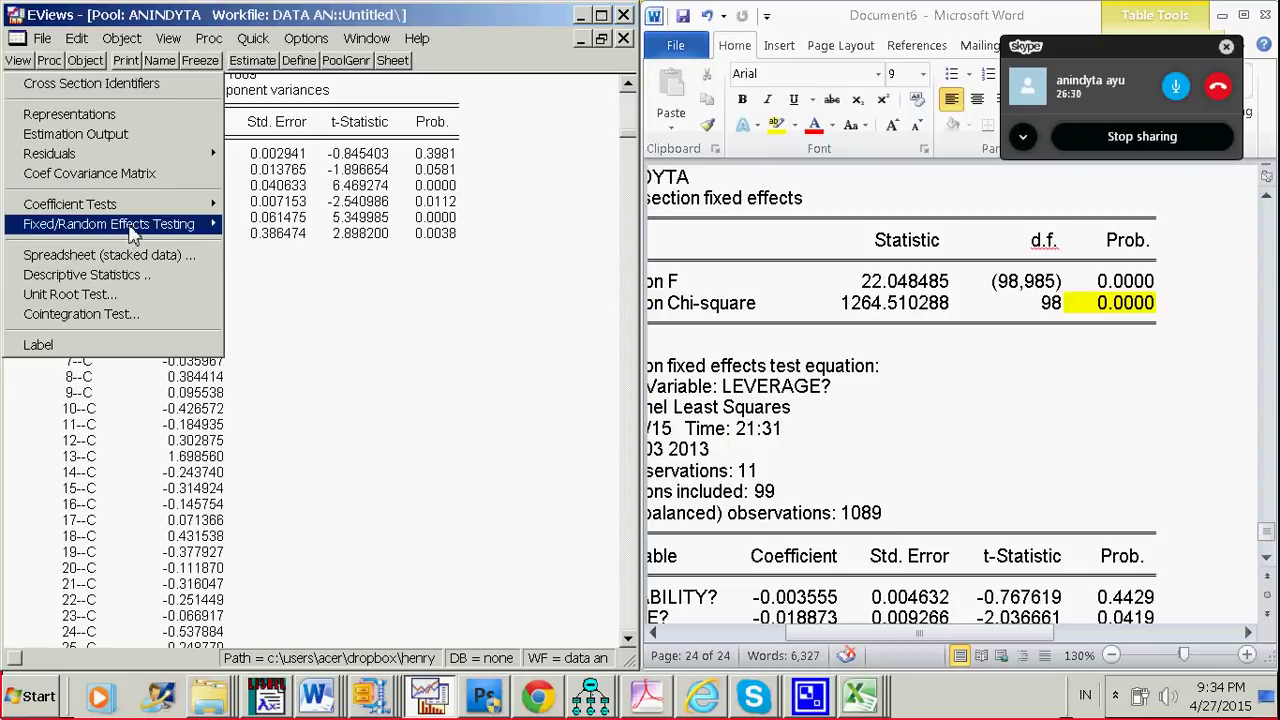
{"action": "mouse_move", "coordinate": [155, 228]}
{"action": "left_click", "coordinate": [580, 450]}
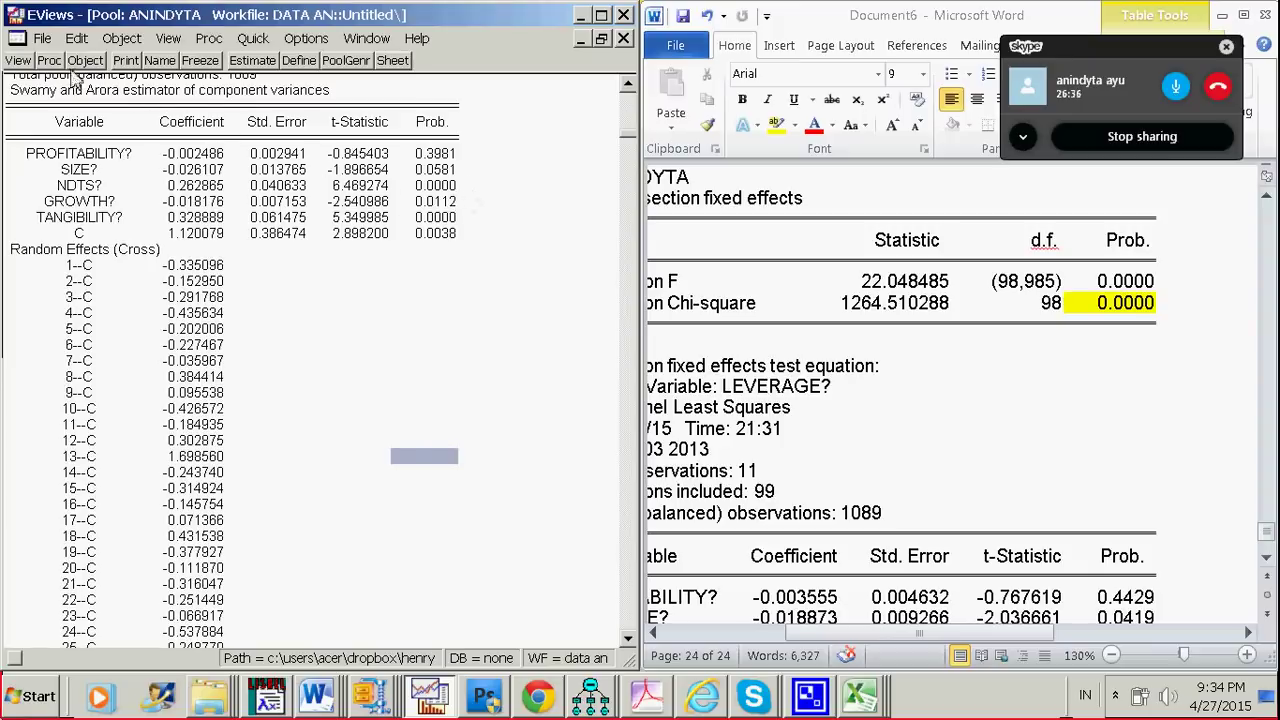
{"action": "left_click", "coordinate": [18, 61]}
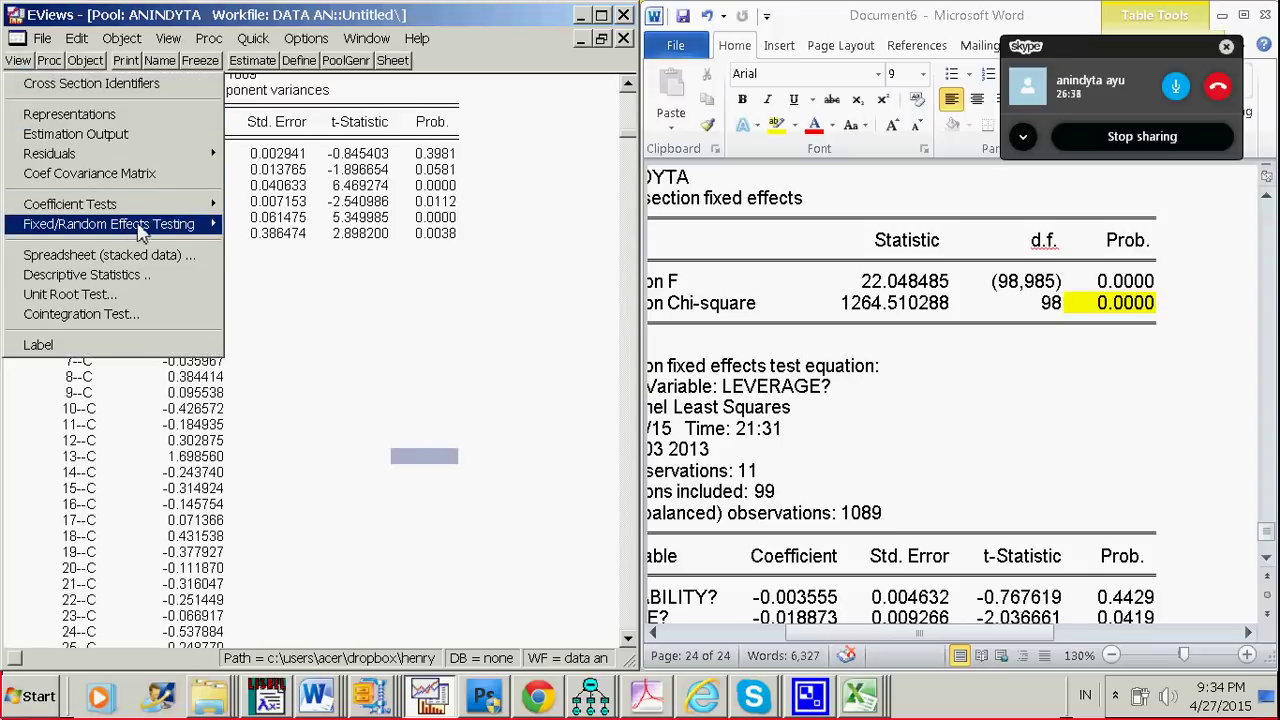
{"action": "mouse_move", "coordinate": [135, 224]}
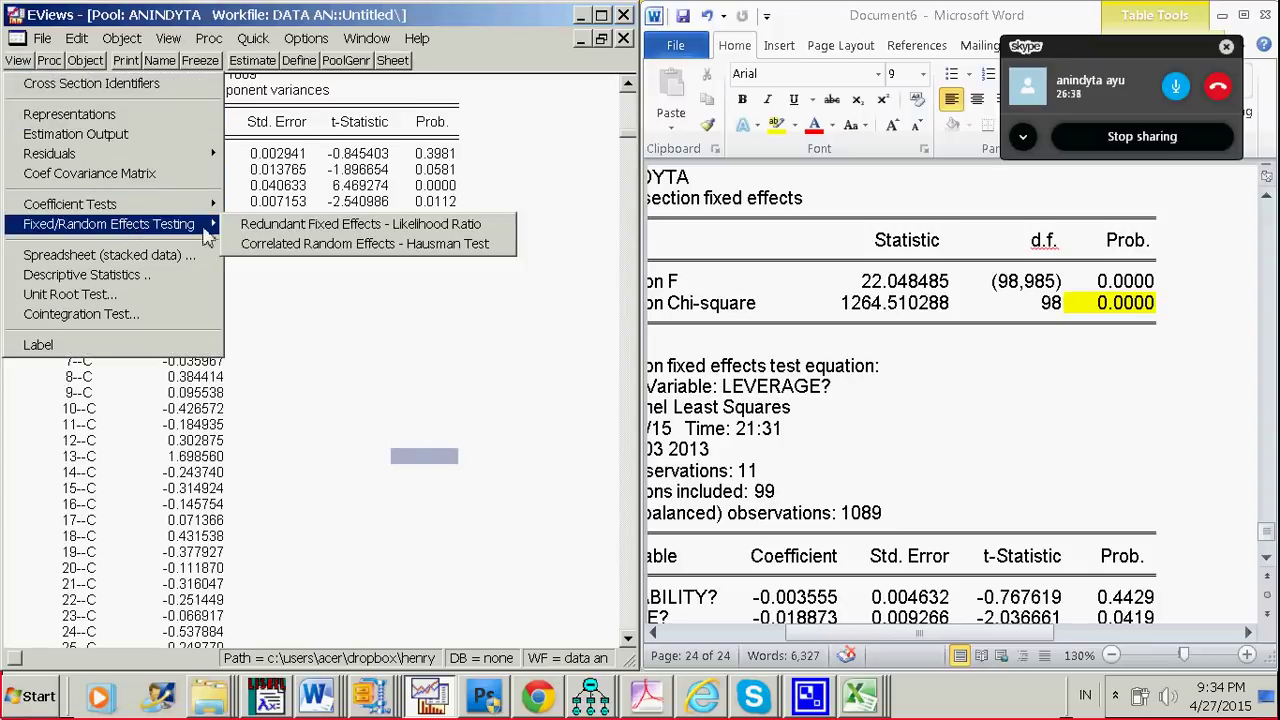
{"action": "left_click", "coordinate": [276, 244]}
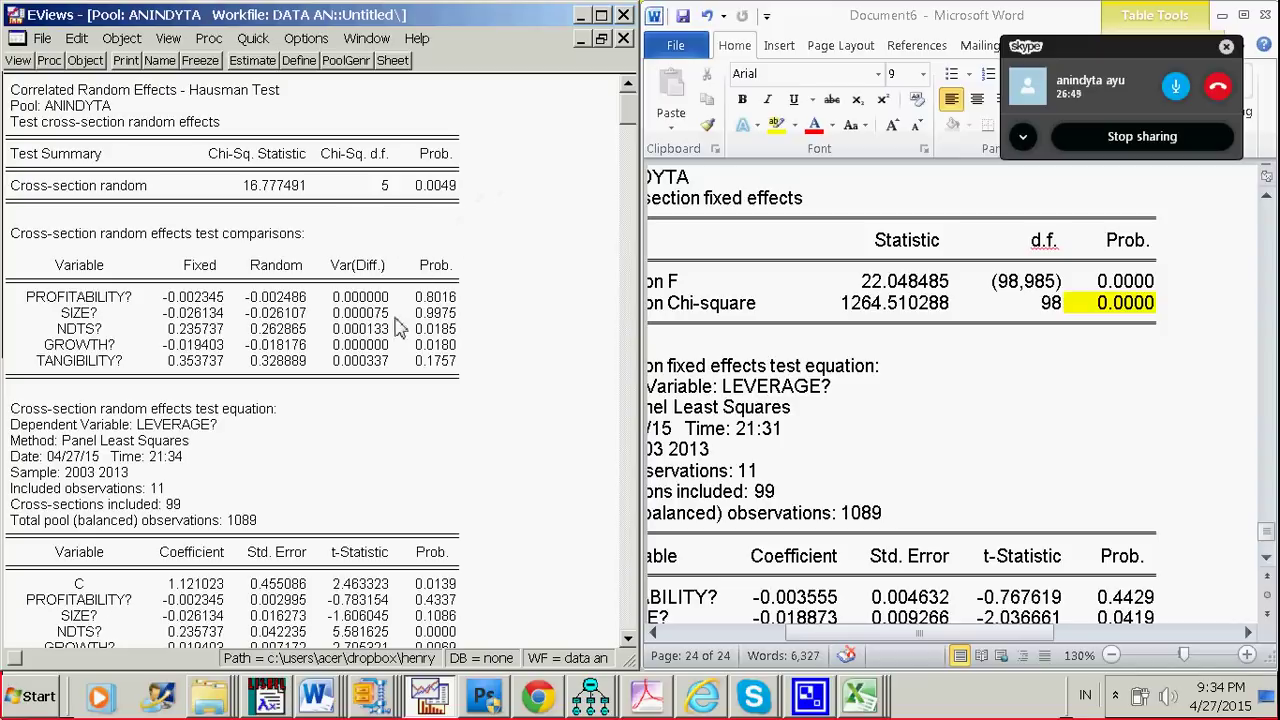
{"action": "scroll", "coordinate": [375, 370], "scroll_direction": "down", "scroll_amount": 2}
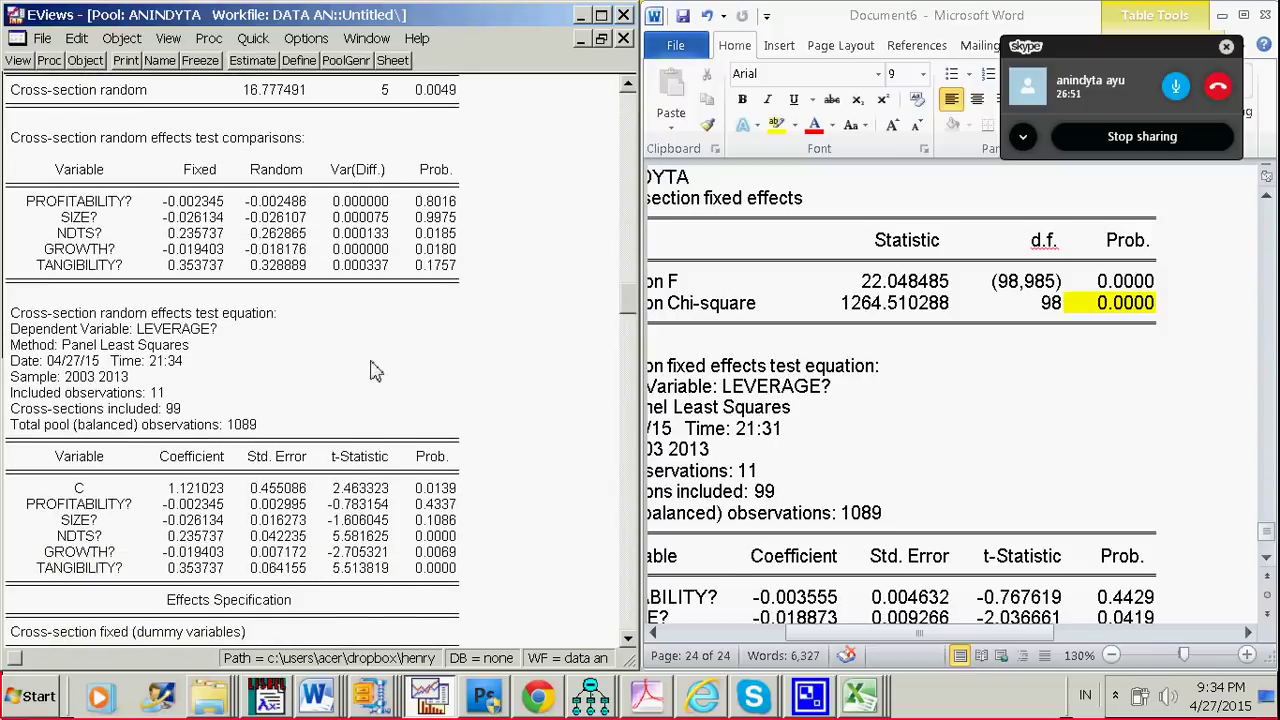
{"action": "scroll", "coordinate": [375, 370], "scroll_direction": "down", "scroll_amount": 1}
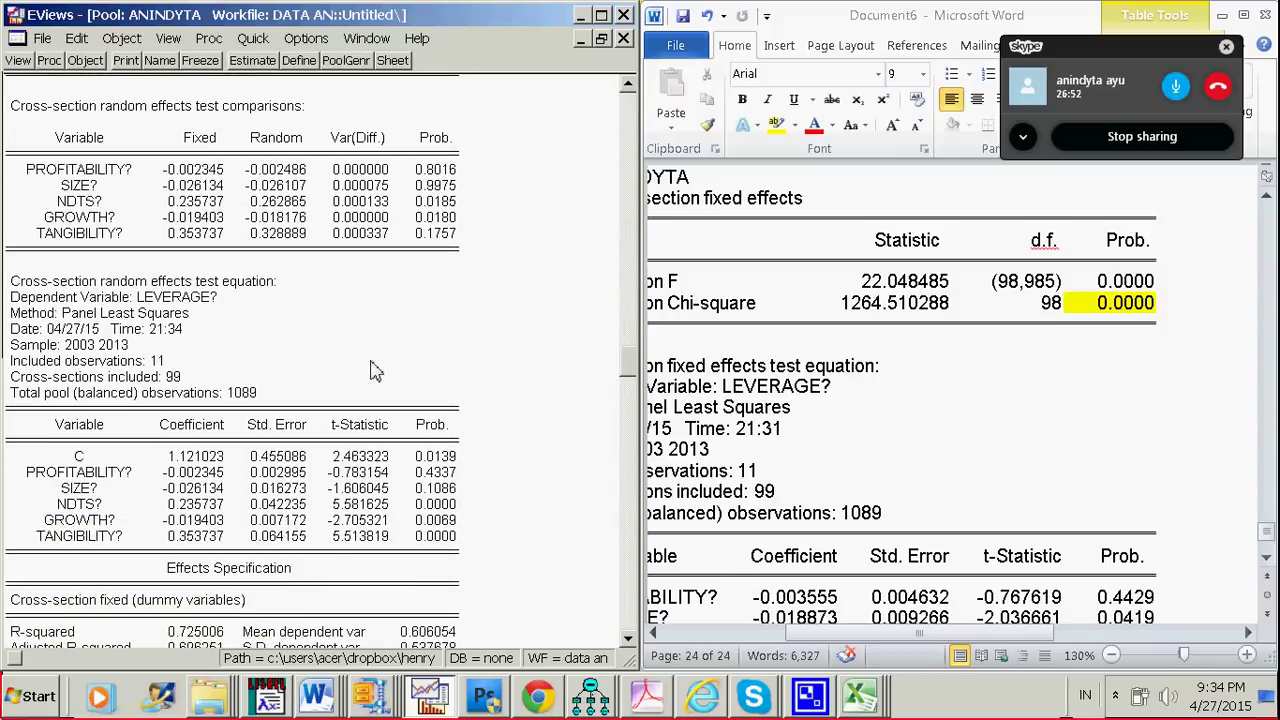
- Return from the Hausman test to the random effects estimation and review its output down to the weighted and unweighted statistics
{"action": "left_click", "coordinate": [255, 63]}
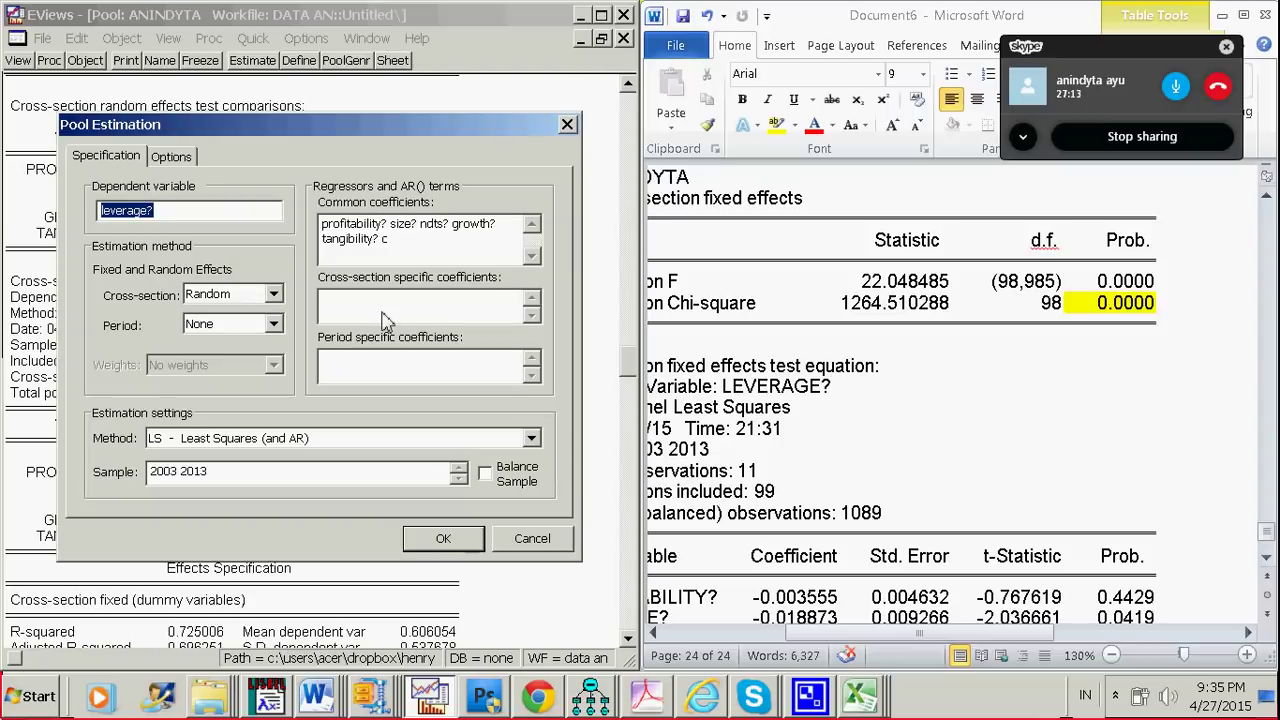
{"action": "left_click", "coordinate": [438, 538]}
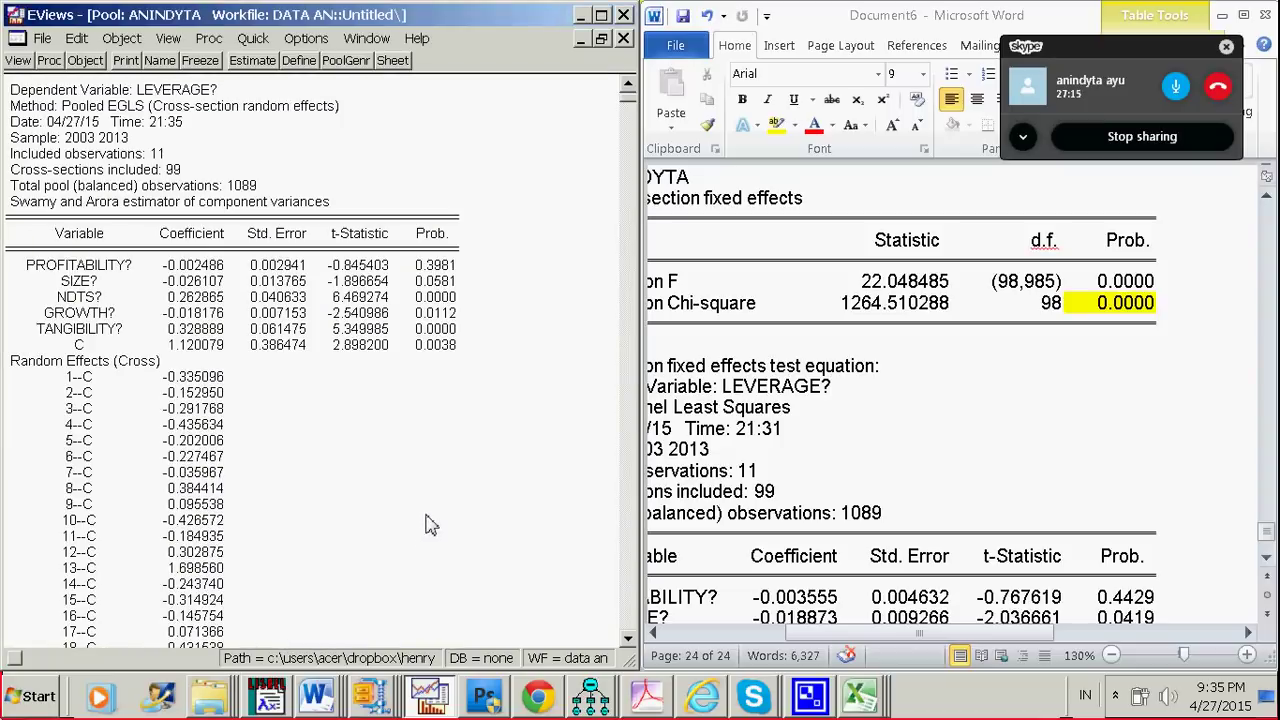
{"action": "scroll", "coordinate": [433, 494], "scroll_direction": "down", "scroll_amount": 20}
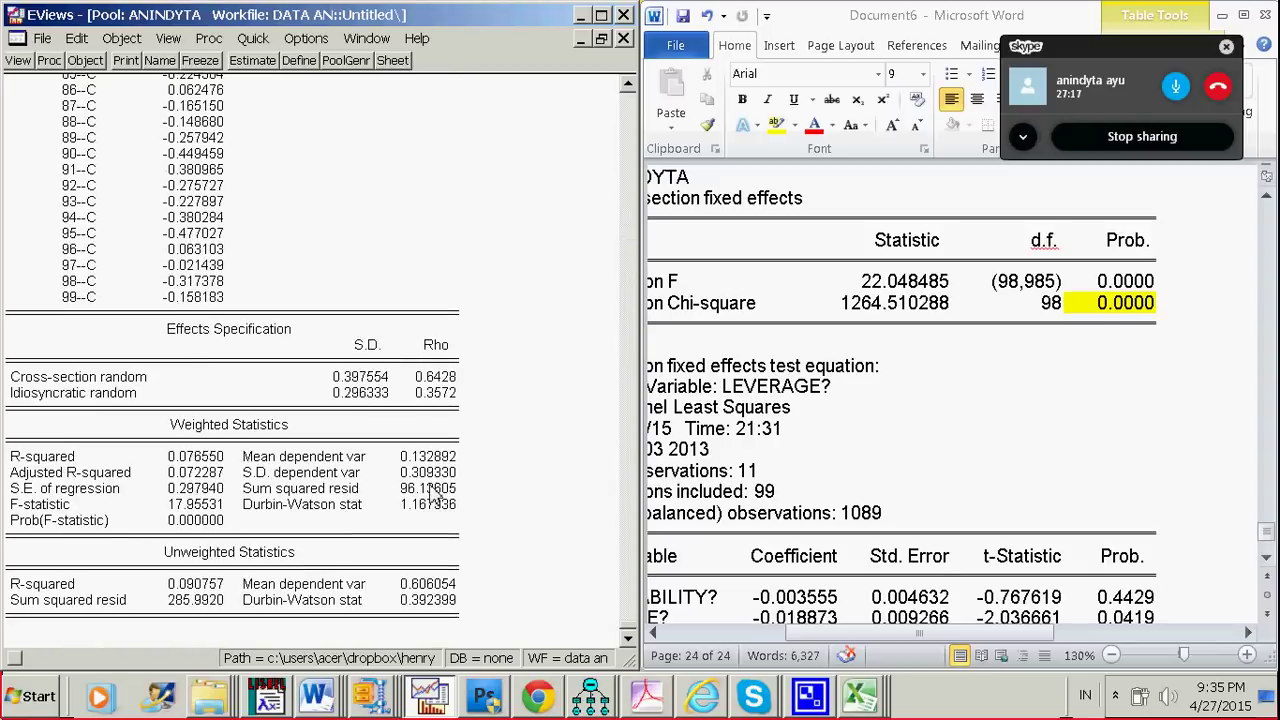
{"action": "scroll", "coordinate": [433, 494], "scroll_direction": "up", "scroll_amount": 20}
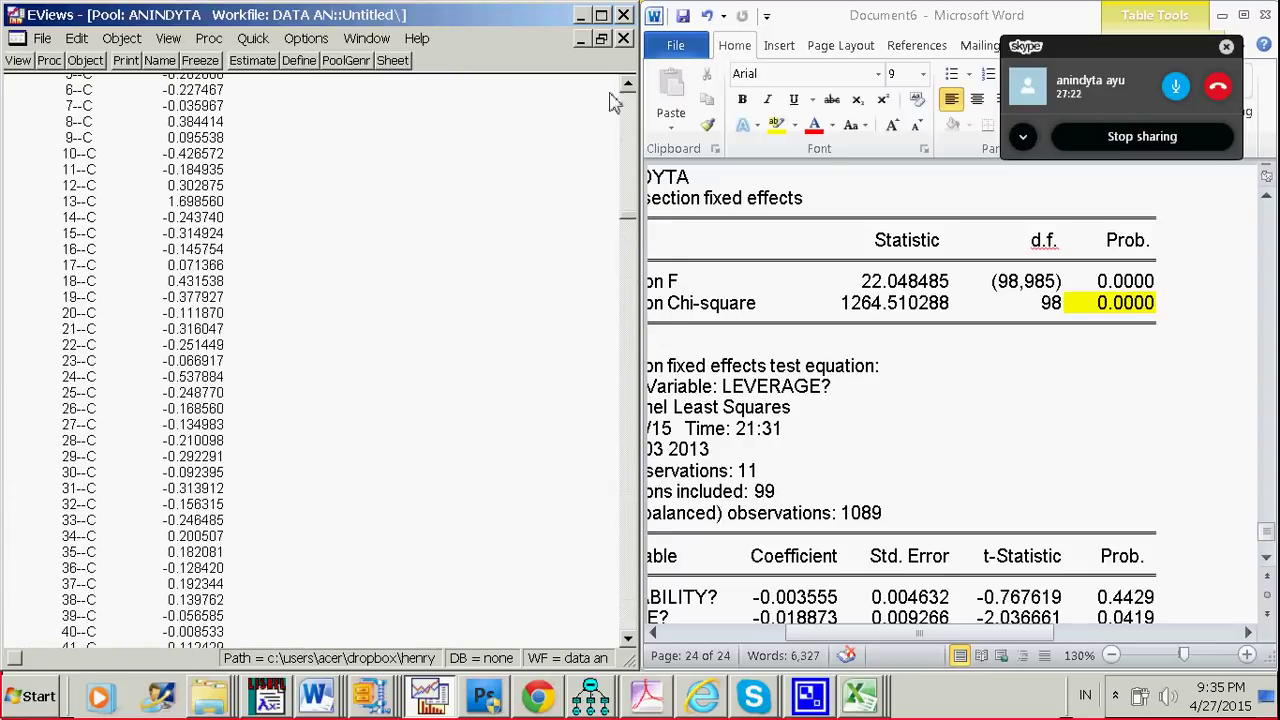
{"action": "left_click", "coordinate": [580, 38]}
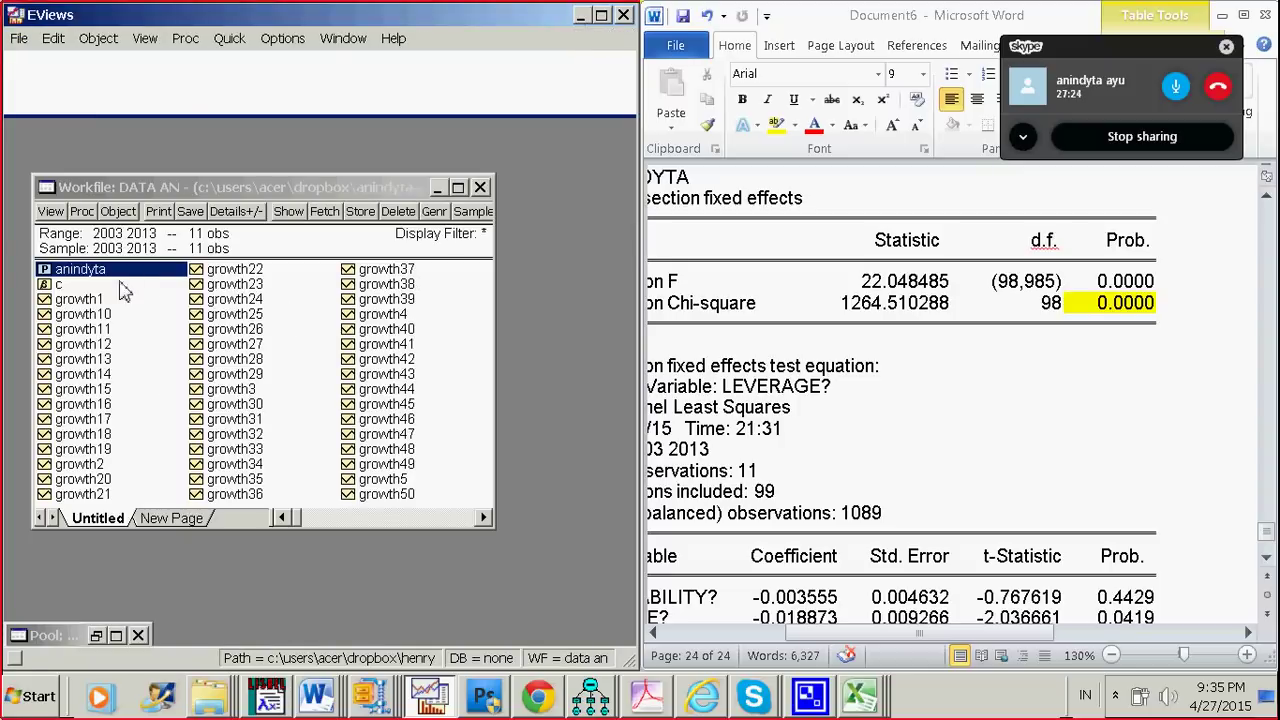
{"action": "left_click", "coordinate": [116, 635]}
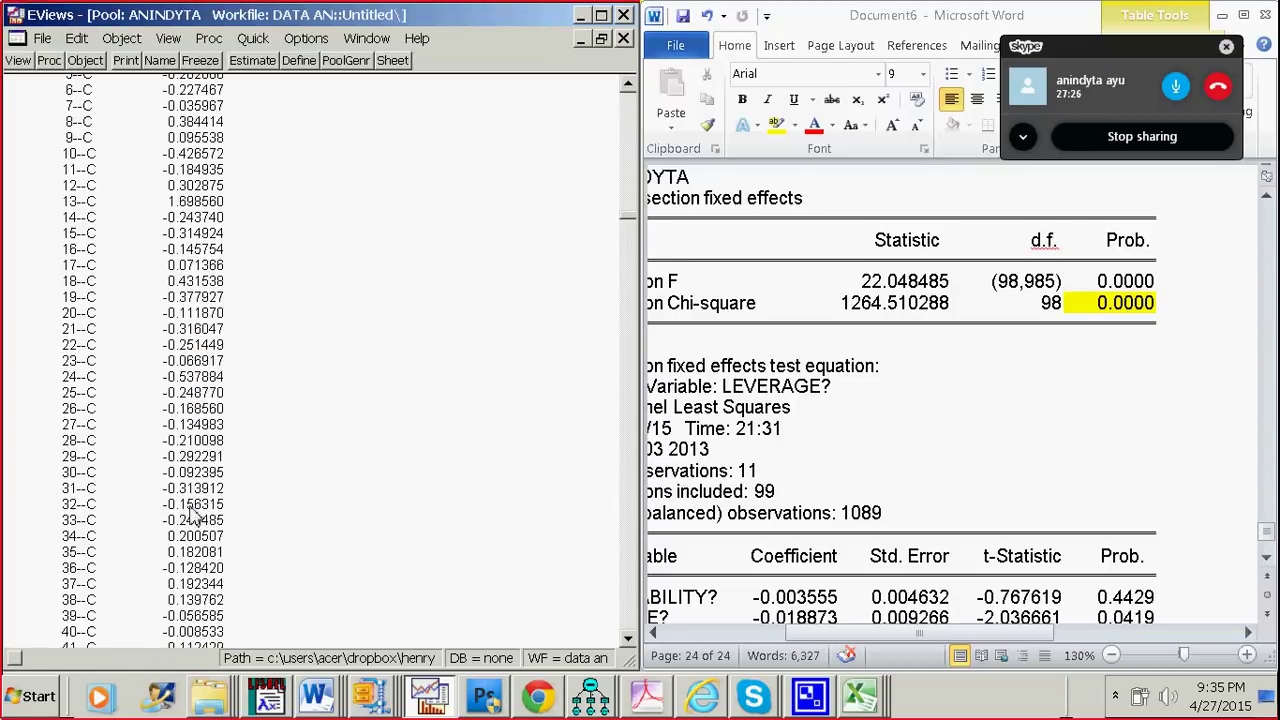
- Rerun the random effects estimation and examine the Prob. values of TANGIBILITY?, GROWTH?, NDTS? and SIZE?
{"action": "left_click", "coordinate": [252, 60]}
{"action": "left_click", "coordinate": [440, 539]}
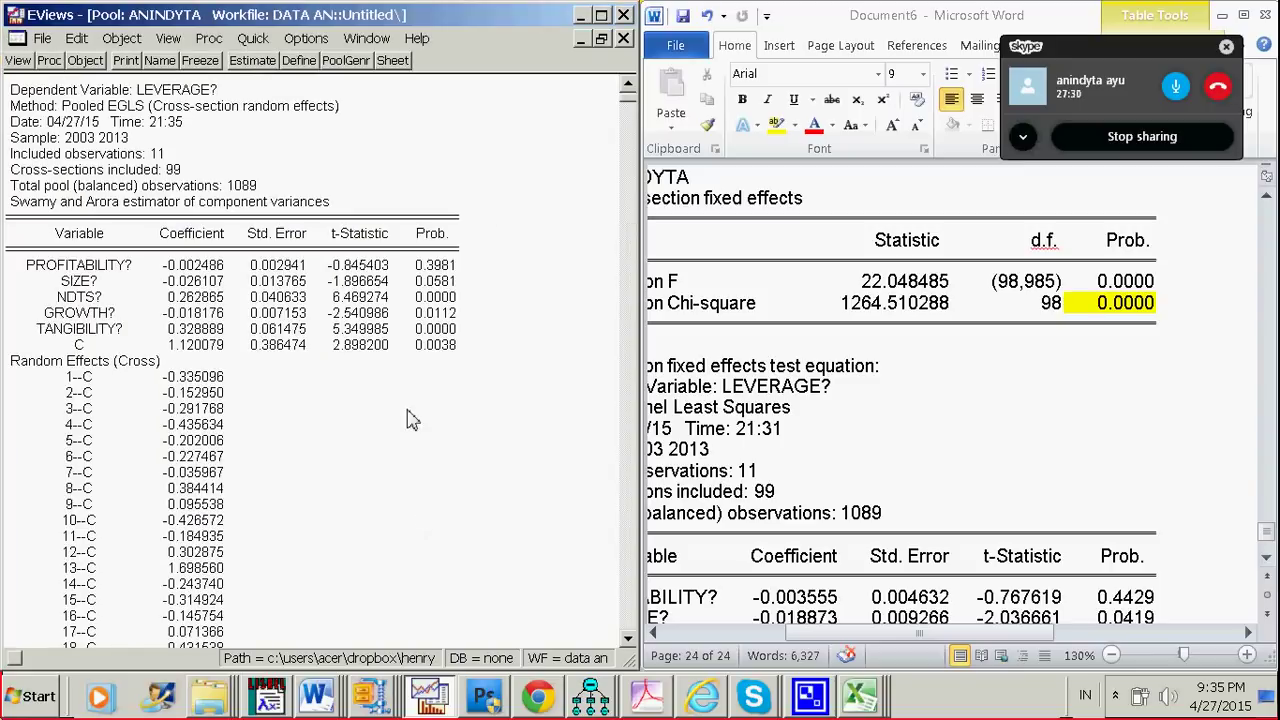
{"action": "left_click", "coordinate": [443, 330]}
{"action": "left_click", "coordinate": [441, 313]}
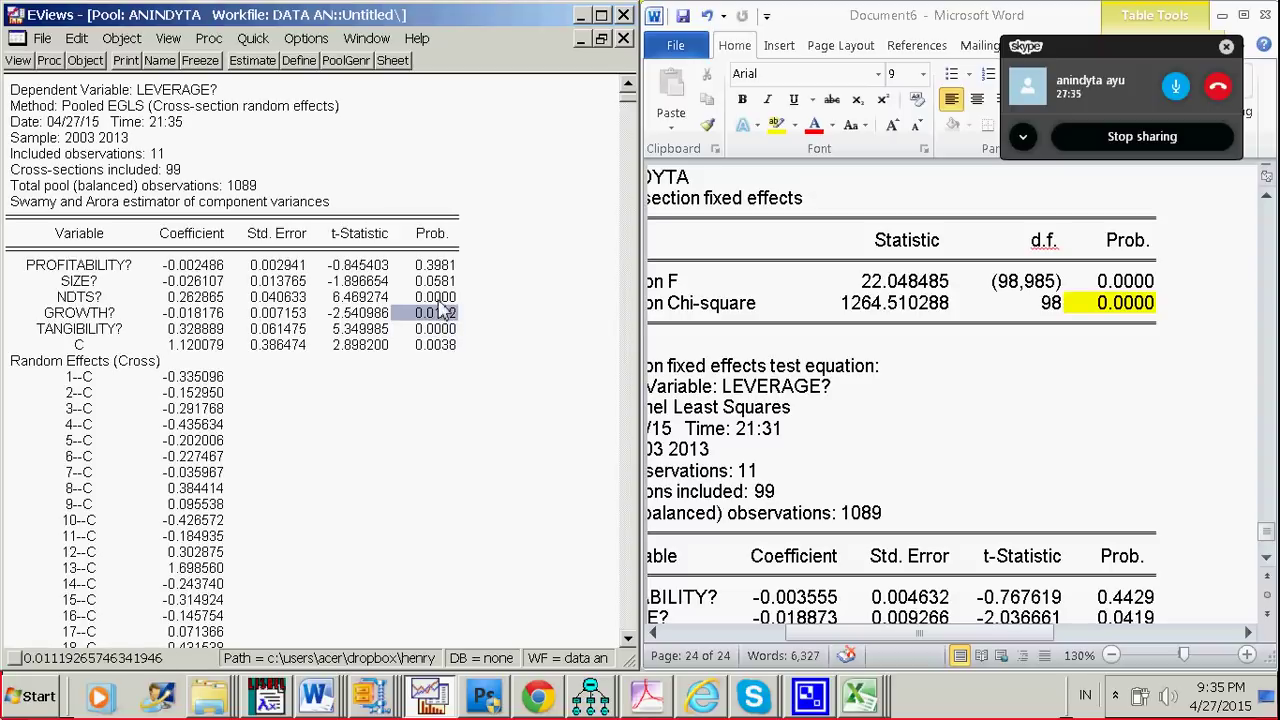
{"action": "left_click", "coordinate": [439, 297]}
{"action": "left_click", "coordinate": [441, 283]}
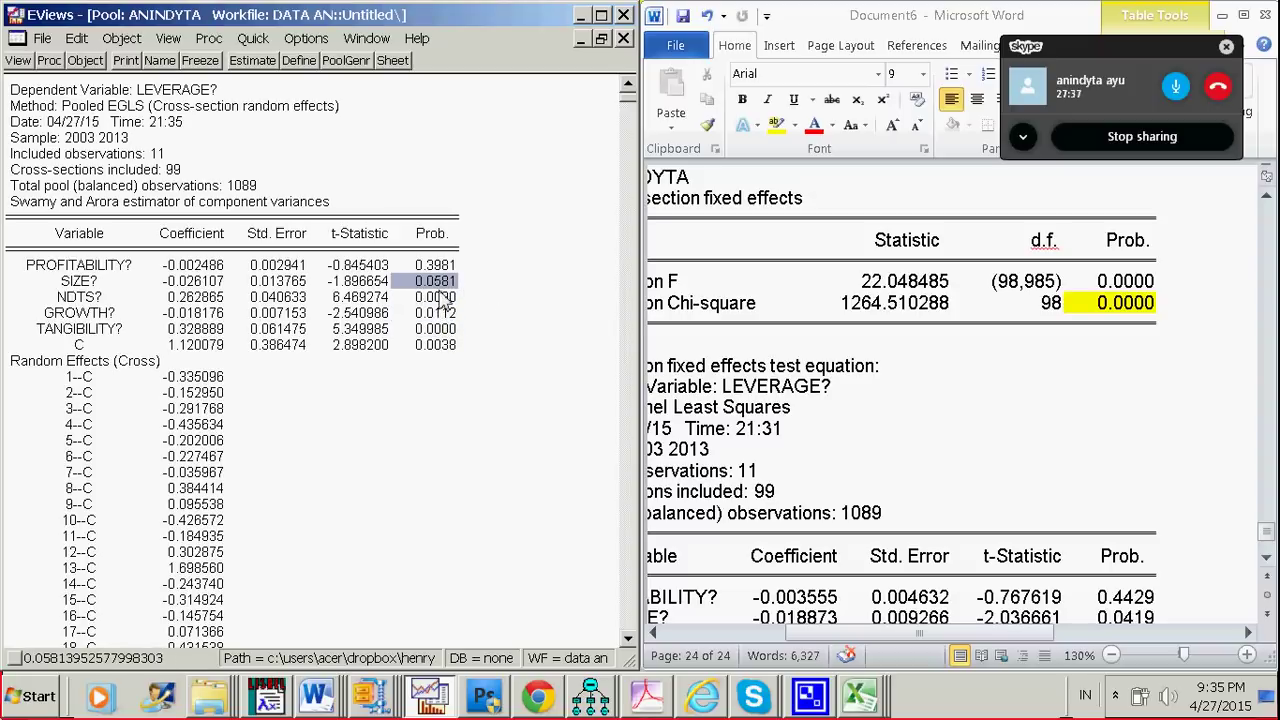
- Examine the coefficients and Prob. values of NDTS?, SIZE?, GROWTH? and TANGIBILITY? in the random effects output
{"action": "key", "text": "Down"}
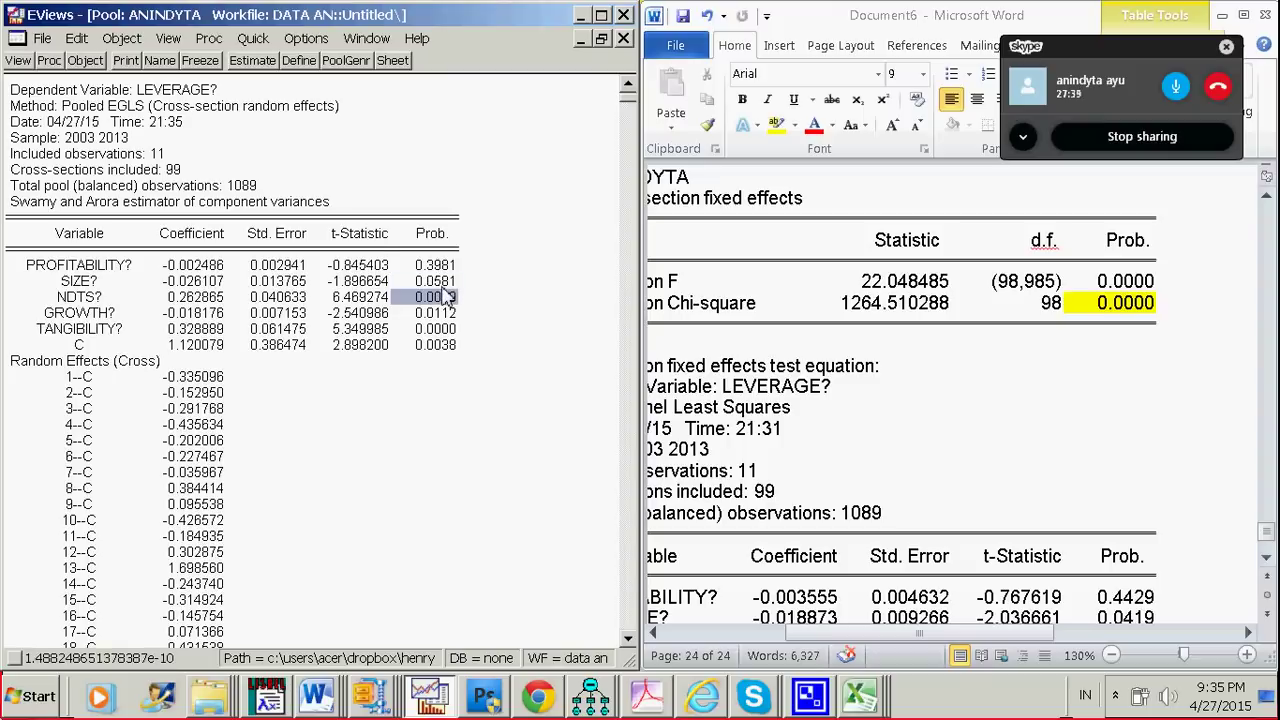
{"action": "left_click_drag", "start_coordinate": [75, 283], "coordinate": [440, 343]}
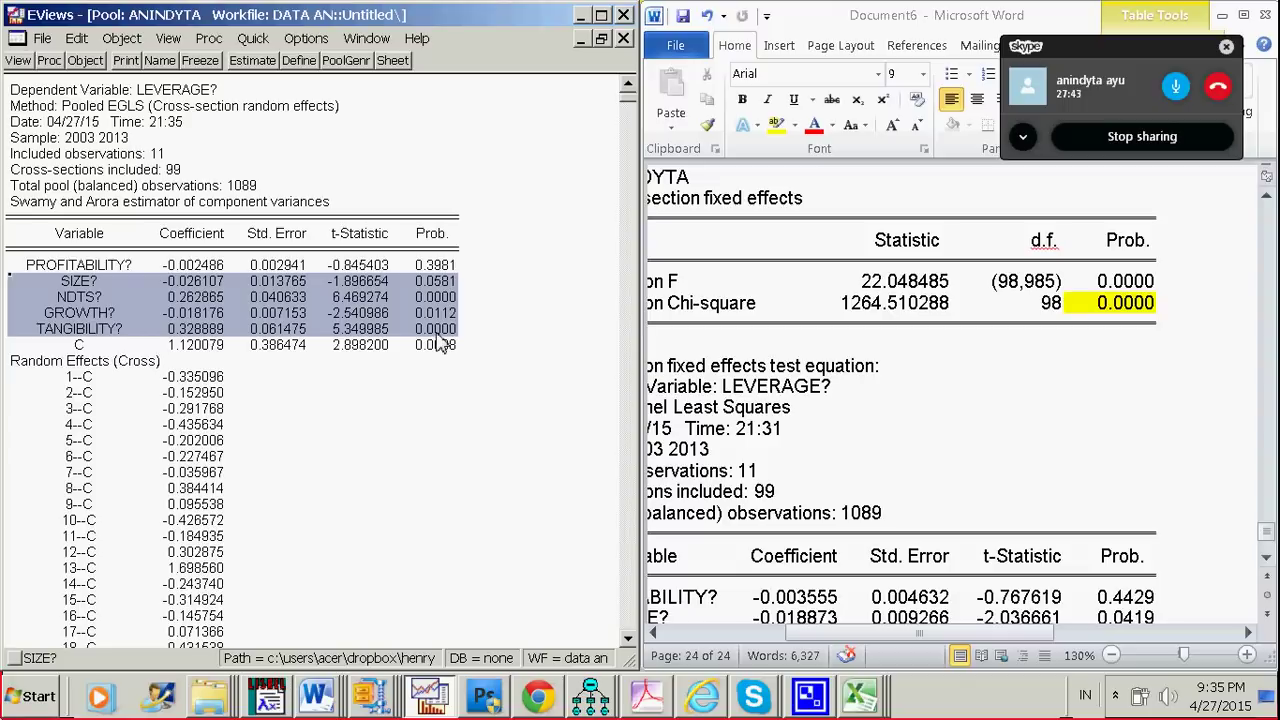
{"action": "left_click", "coordinate": [445, 283]}
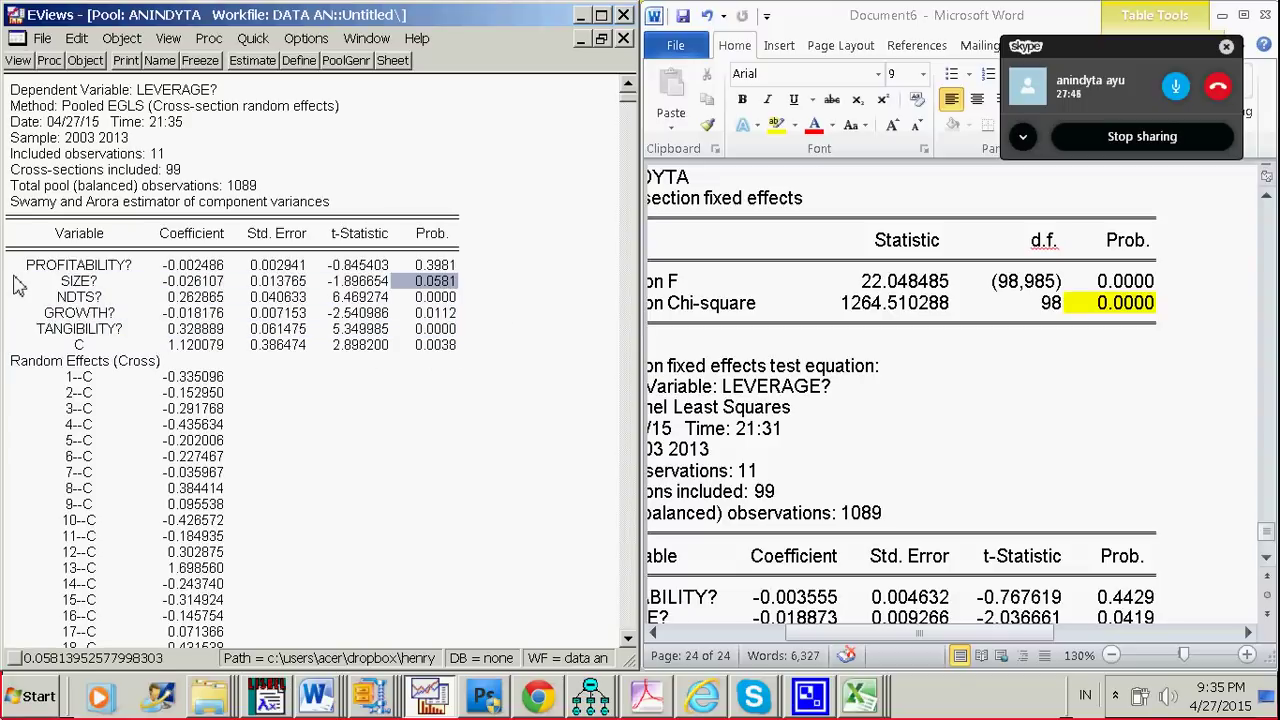
{"action": "left_click_drag", "start_coordinate": [18, 285], "coordinate": [312, 302]}
{"action": "scroll", "coordinate": [500, 423], "scroll_direction": "down", "scroll_amount": 2}
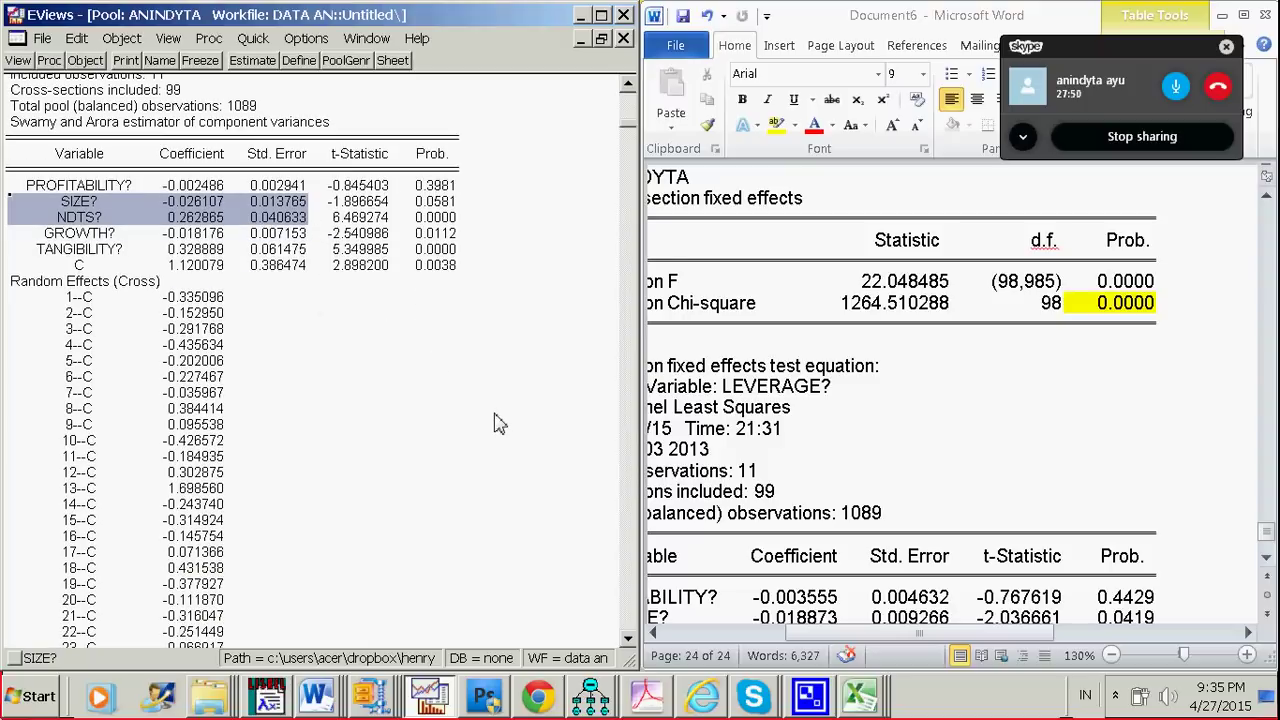
- Review the cross-section random effects down to the effects specification and weighted statistics, and return to the coefficient table
{"action": "scroll", "coordinate": [500, 423], "scroll_direction": "down", "scroll_amount": 20}
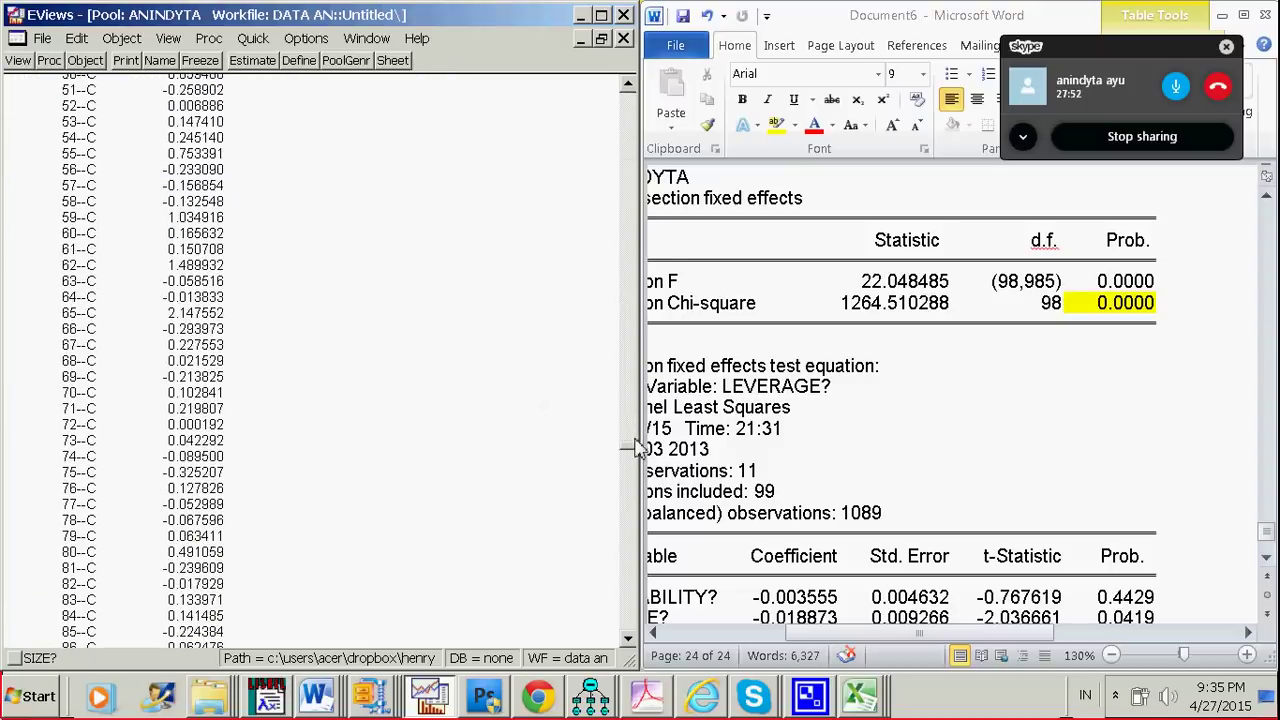
{"action": "left_click_drag", "start_coordinate": [636, 448], "coordinate": [625, 612]}
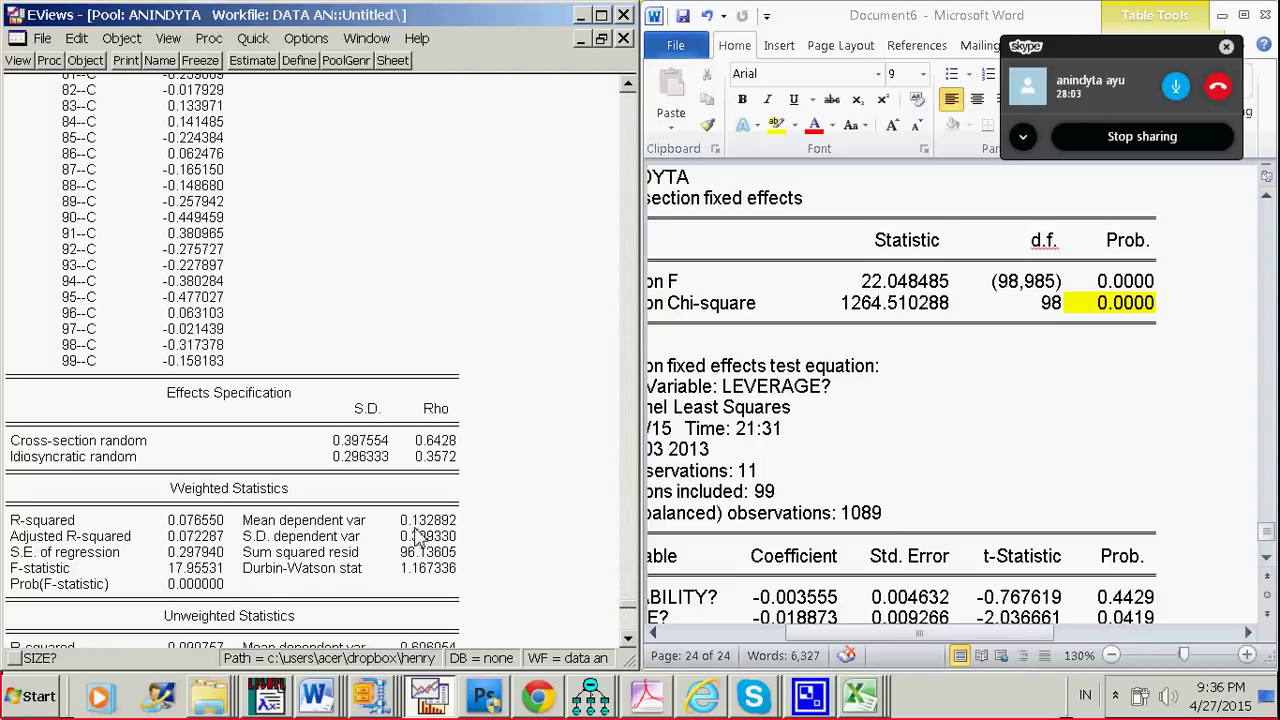
{"action": "scroll", "coordinate": [376, 490], "scroll_direction": "down", "scroll_amount": 1}
{"action": "scroll", "coordinate": [376, 490], "scroll_direction": "up", "scroll_amount": 3}
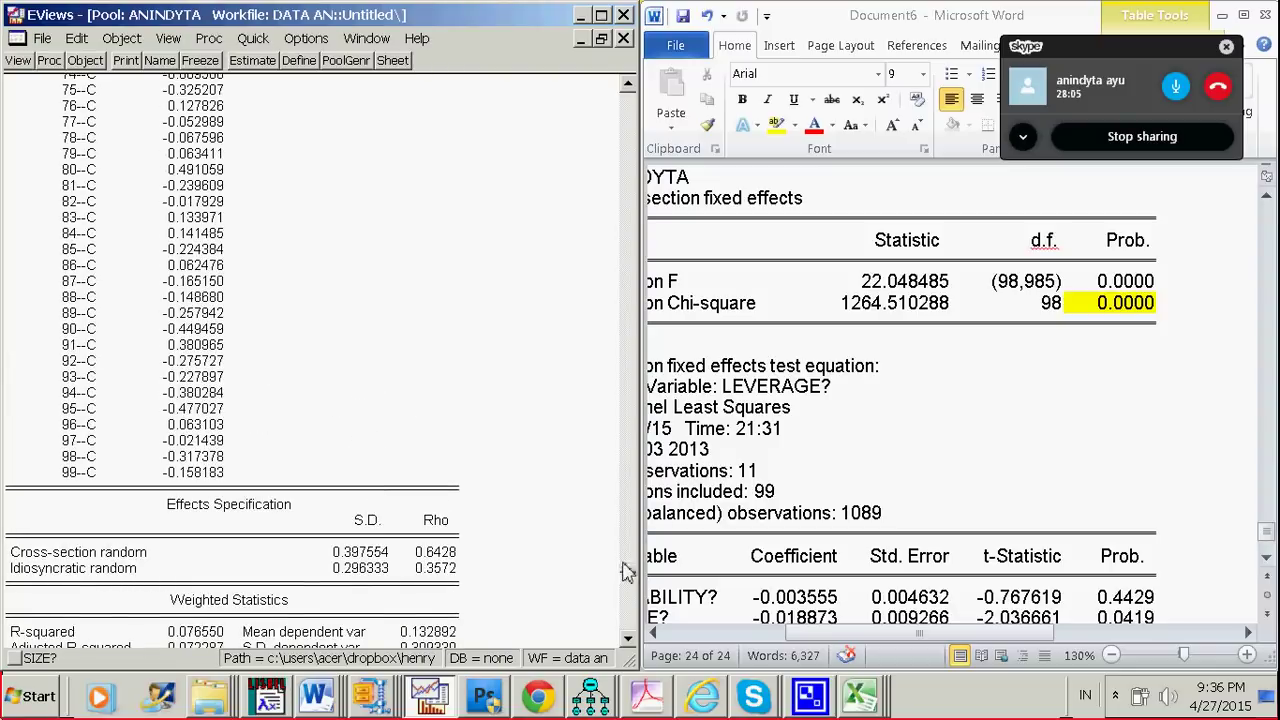
{"action": "left_click_drag", "start_coordinate": [631, 571], "coordinate": [595, 110]}
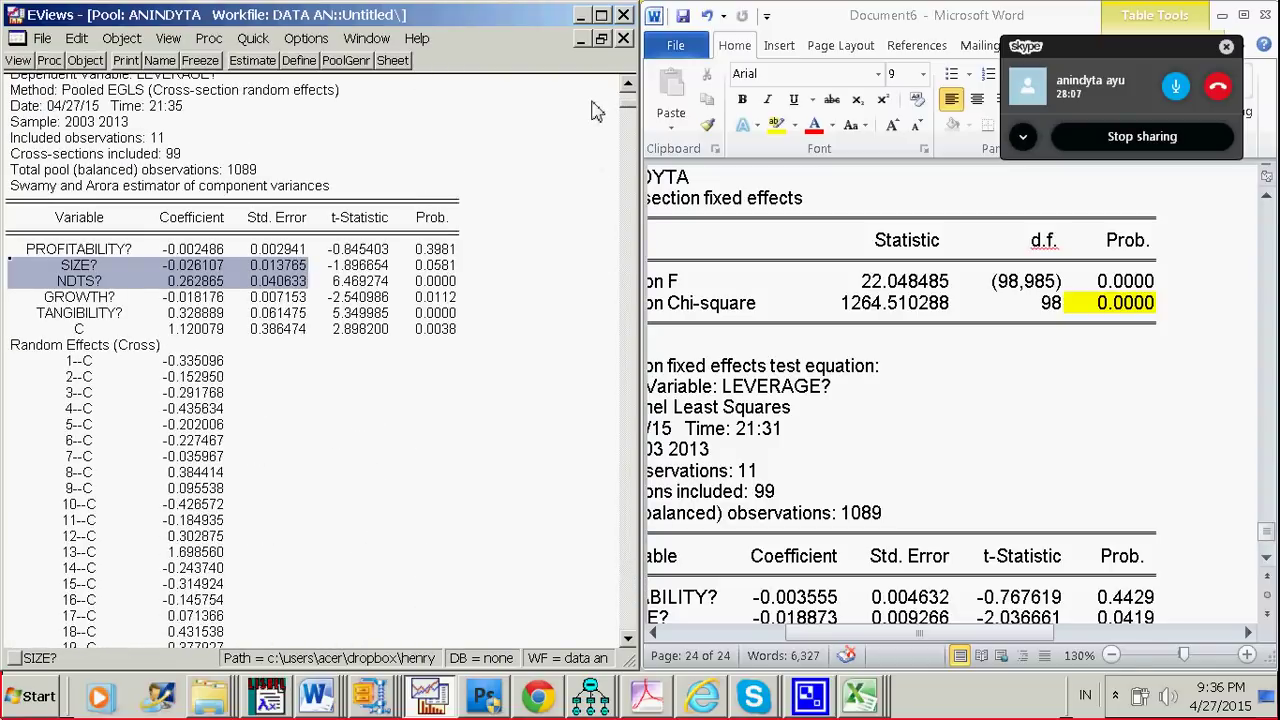
- Compare the Prob. values of the SIZE? to TANGIBILITY? rows and the constant C in the coefficient table
{"action": "left_click", "coordinate": [521, 221]}
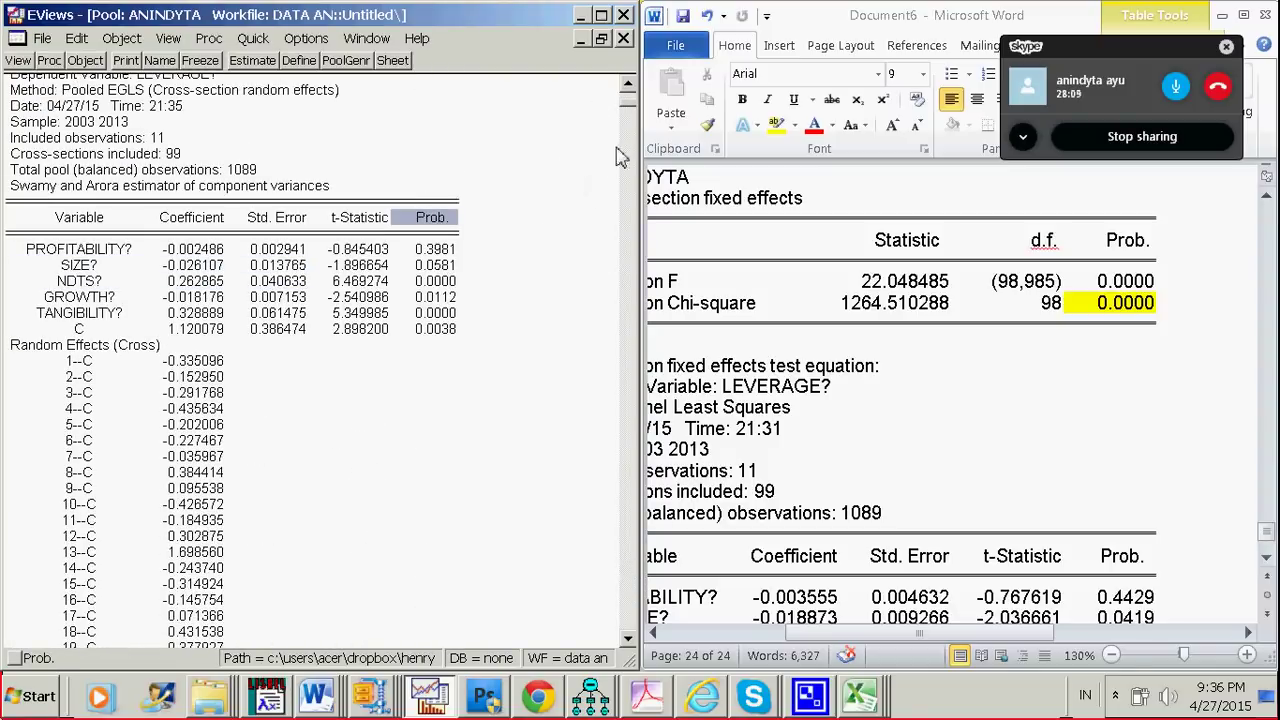
{"action": "left_click", "coordinate": [448, 296]}
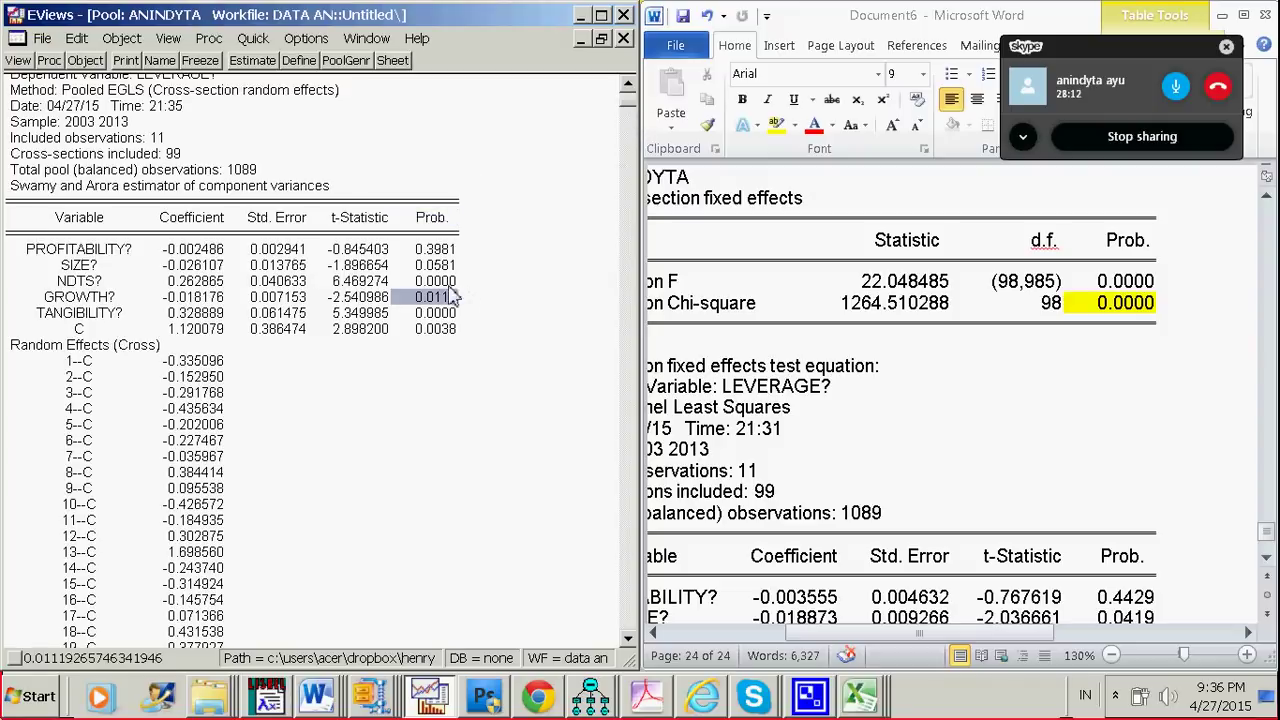
{"action": "left_click_drag", "start_coordinate": [90, 270], "coordinate": [437, 320]}
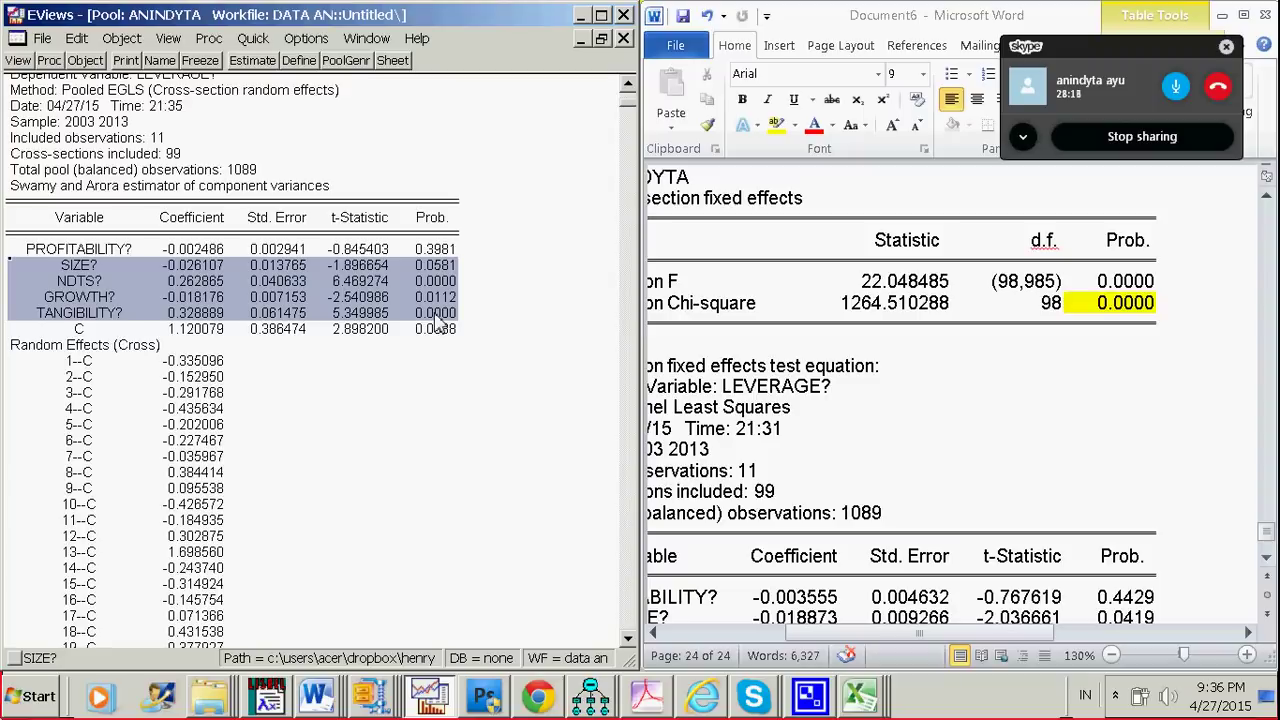
{"action": "scroll", "coordinate": [505, 375], "scroll_direction": "down", "scroll_amount": 1}
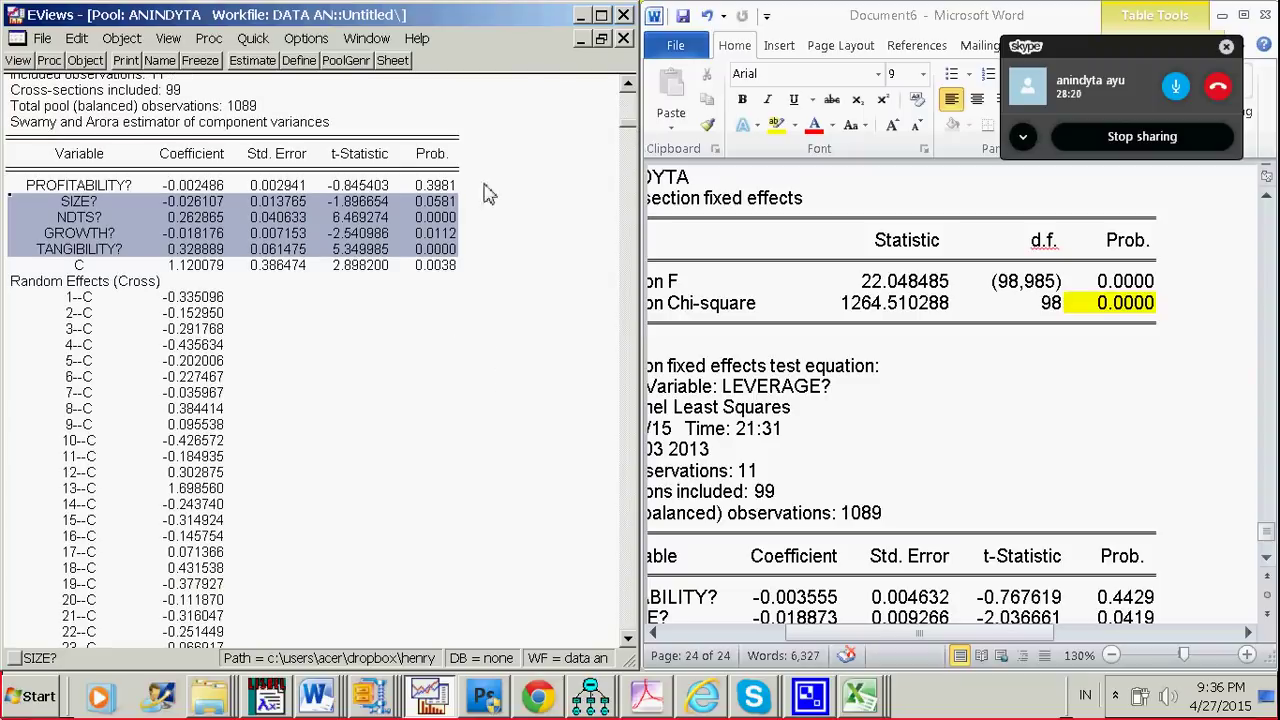
{"action": "left_click", "coordinate": [445, 203]}
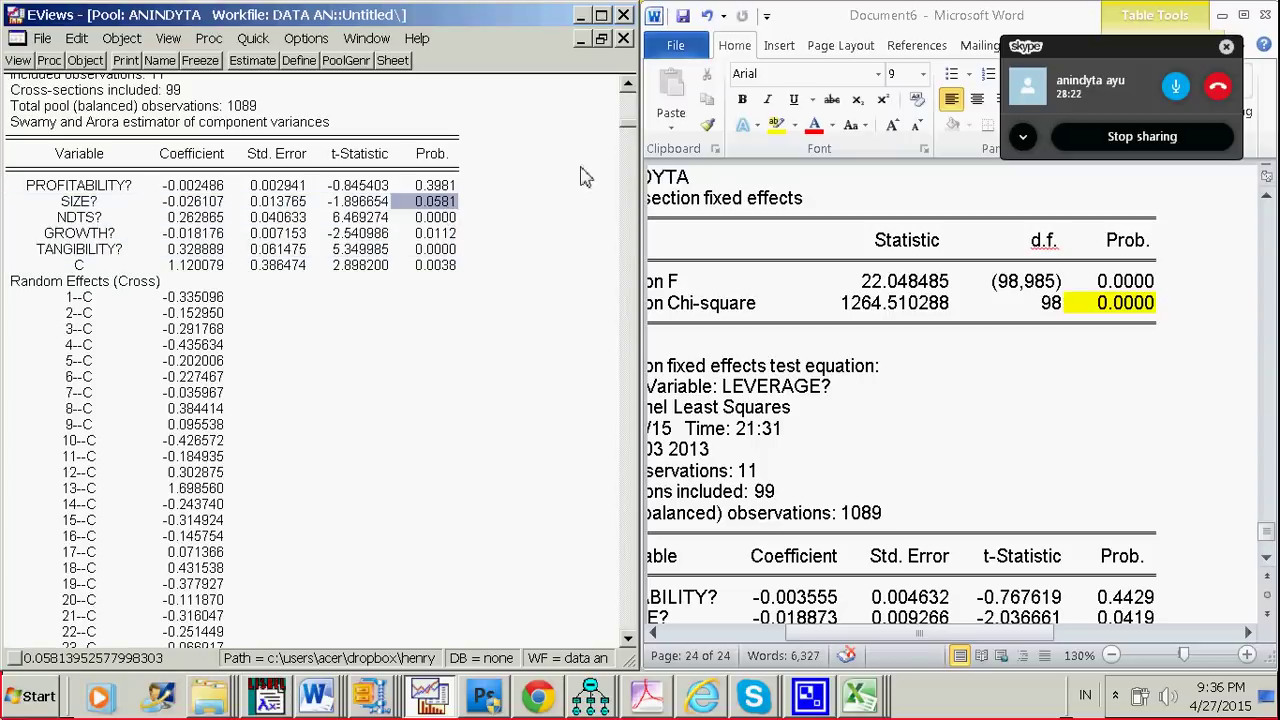
{"action": "mouse_move", "coordinate": [636, 135]}
{"action": "left_mouse_down"}
{"action": "mouse_move", "coordinate": [630, 268]}
{"action": "mouse_move", "coordinate": [630, 140]}
{"action": "left_mouse_up"}
{"action": "left_click_drag", "start_coordinate": [66, 190], "coordinate": [436, 236]}
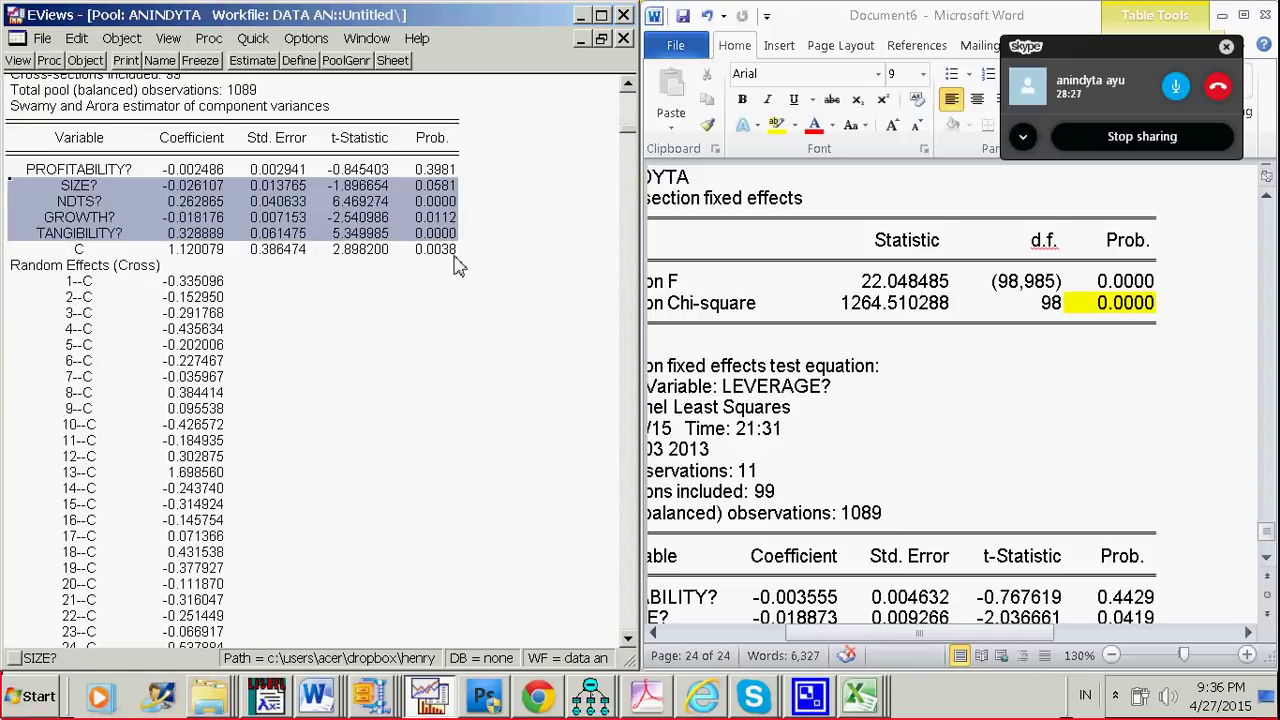
{"action": "left_click", "coordinate": [447, 252]}
{"action": "left_click", "coordinate": [66, 188]}
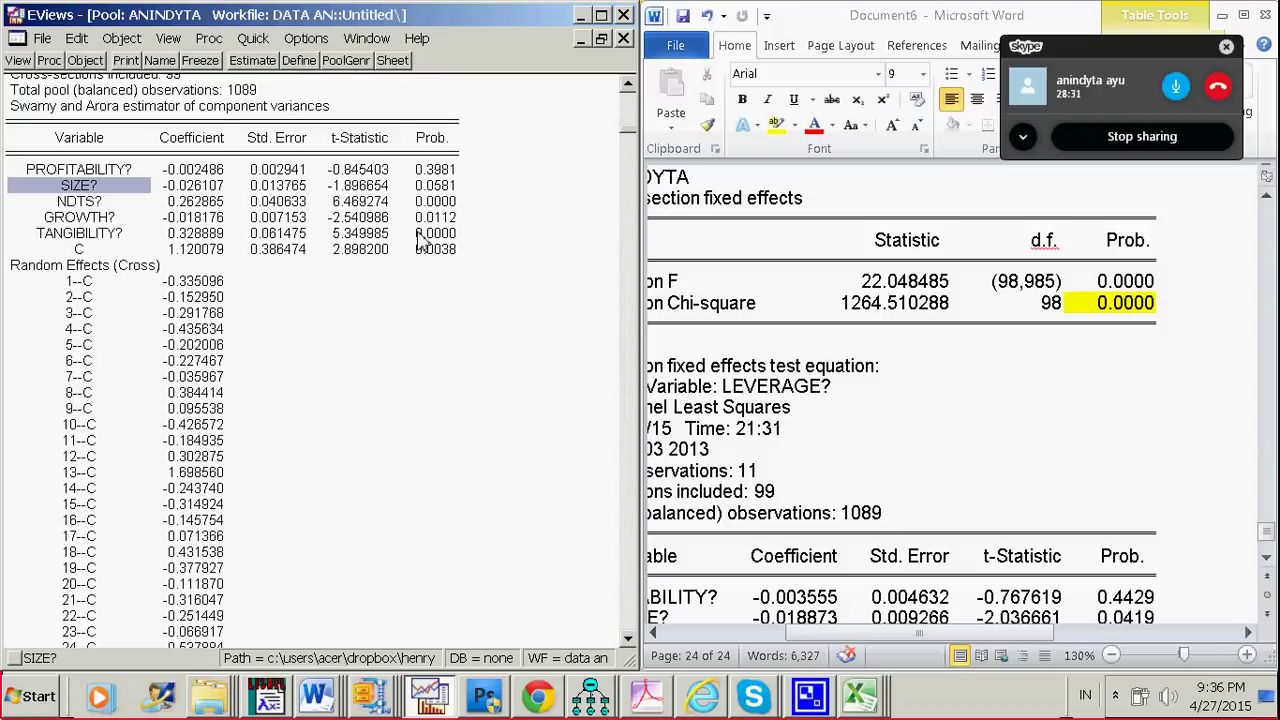
- Switch to the Word document and look back through the fixed effects output and leverage equations at 120% zoom
{"action": "left_click", "coordinate": [910, 397]}
{"action": "scroll", "coordinate": [910, 397], "scroll_direction": "up", "scroll_amount": 1}
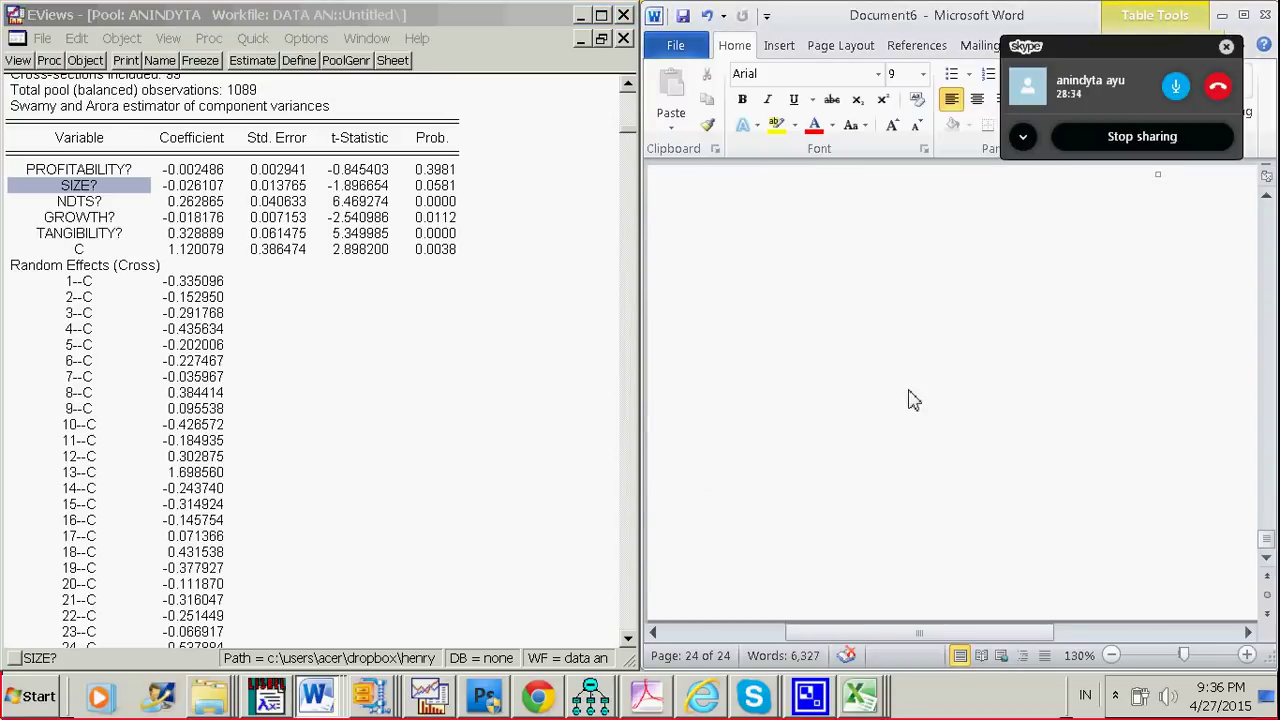
{"action": "scroll", "coordinate": [910, 397], "scroll_direction": "up", "scroll_amount": 2}
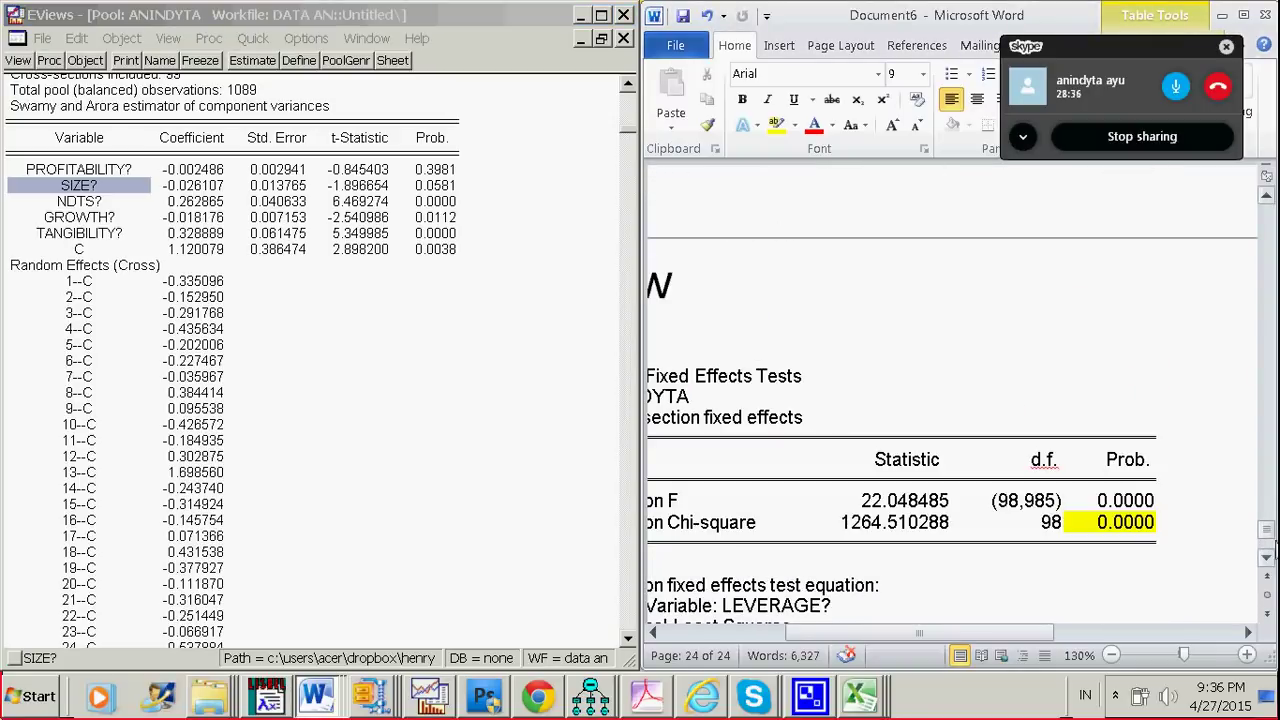
{"action": "left_click_drag", "start_coordinate": [1268, 537], "coordinate": [1267, 377]}
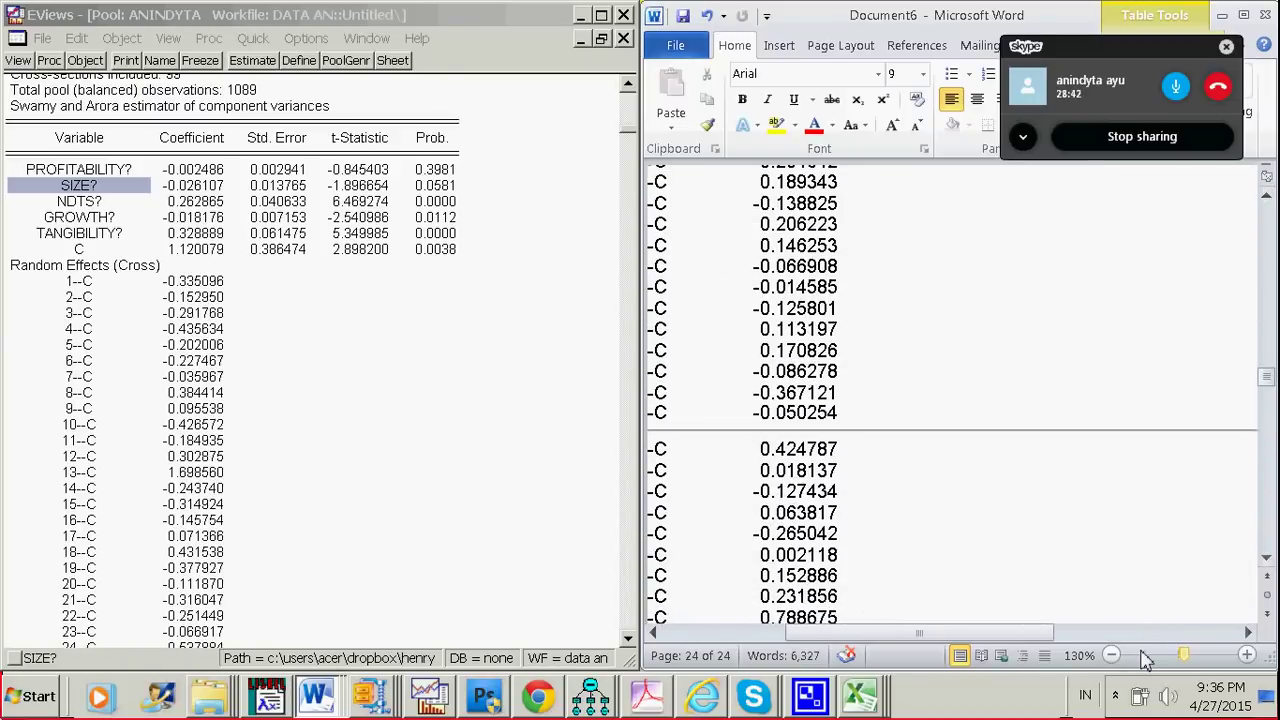
{"action": "left_click", "coordinate": [1111, 655]}
{"action": "left_click", "coordinate": [1111, 655]}
{"action": "left_click", "coordinate": [1111, 655]}
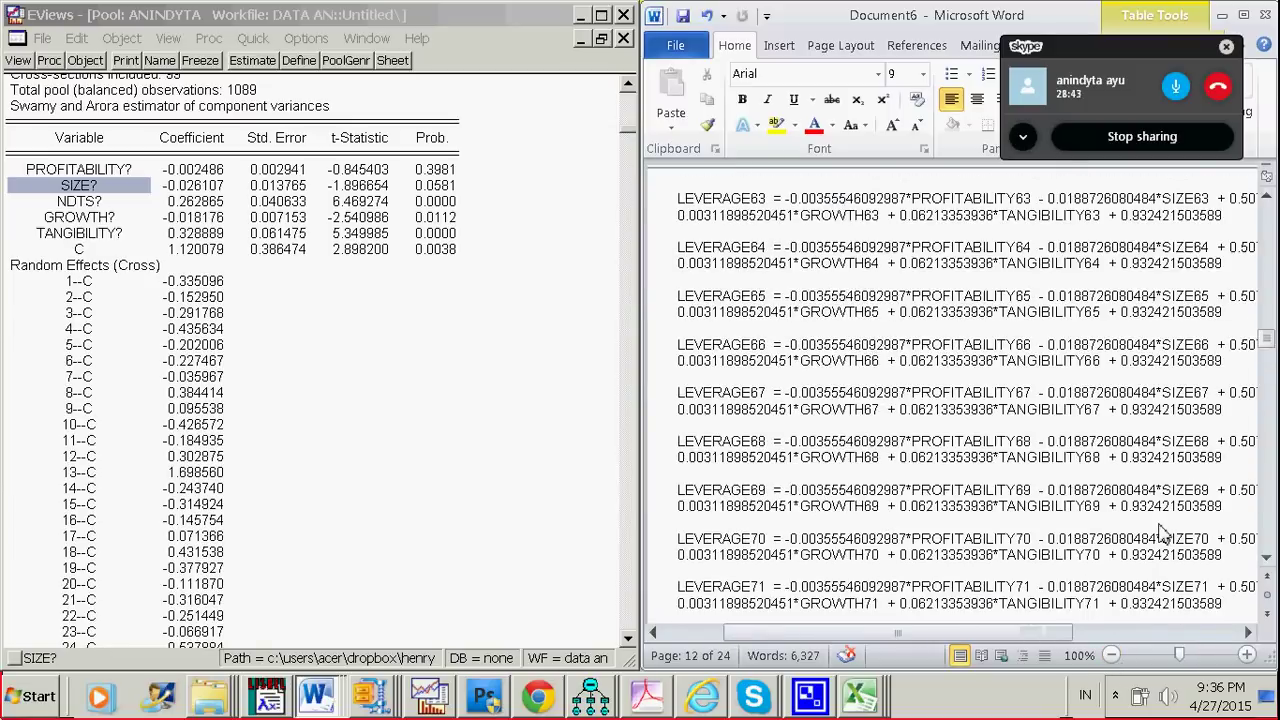
{"action": "left_click", "coordinate": [1246, 655]}
{"action": "left_click", "coordinate": [1246, 655]}
{"action": "scroll", "coordinate": [1175, 567], "scroll_direction": "up", "scroll_amount": 15}
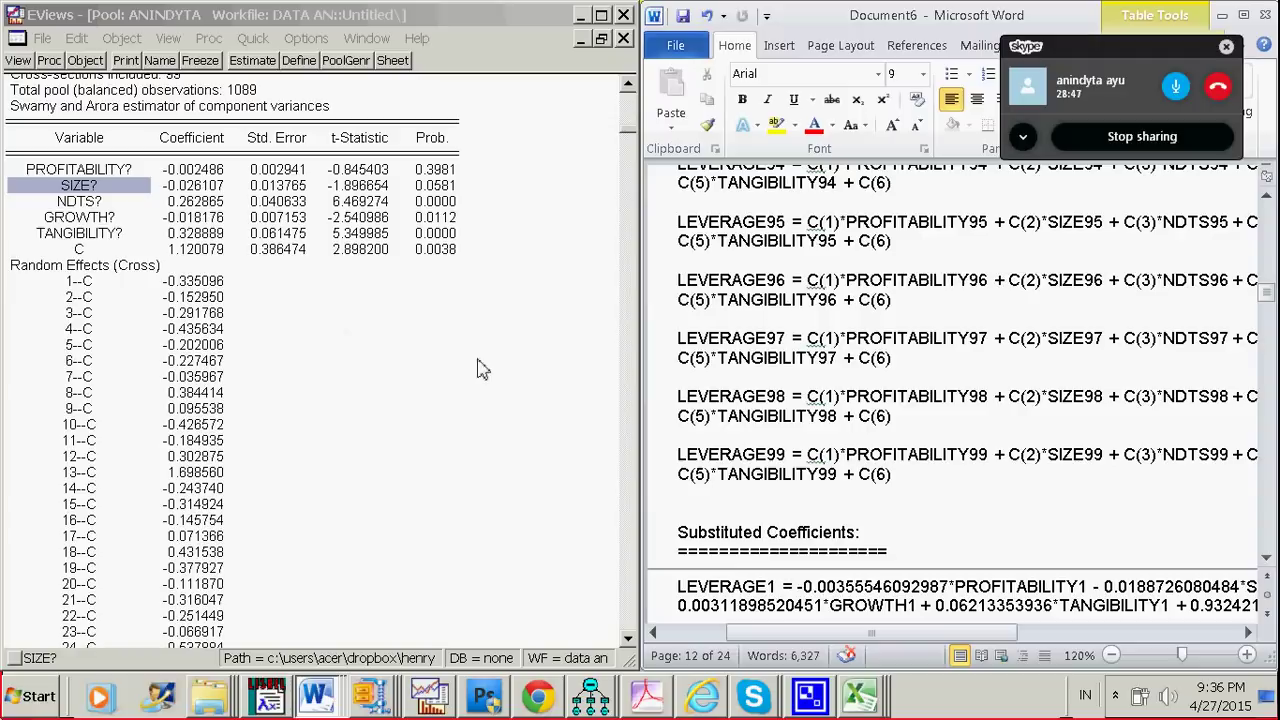
- Add the heading "Random Effect" below the fixed effects test output at the end of the document, followed by a new line
{"action": "left_click_drag", "start_coordinate": [1267, 292], "coordinate": [1240, 580]}
{"action": "scroll", "coordinate": [863, 437], "scroll_direction": "up", "scroll_amount": 6}
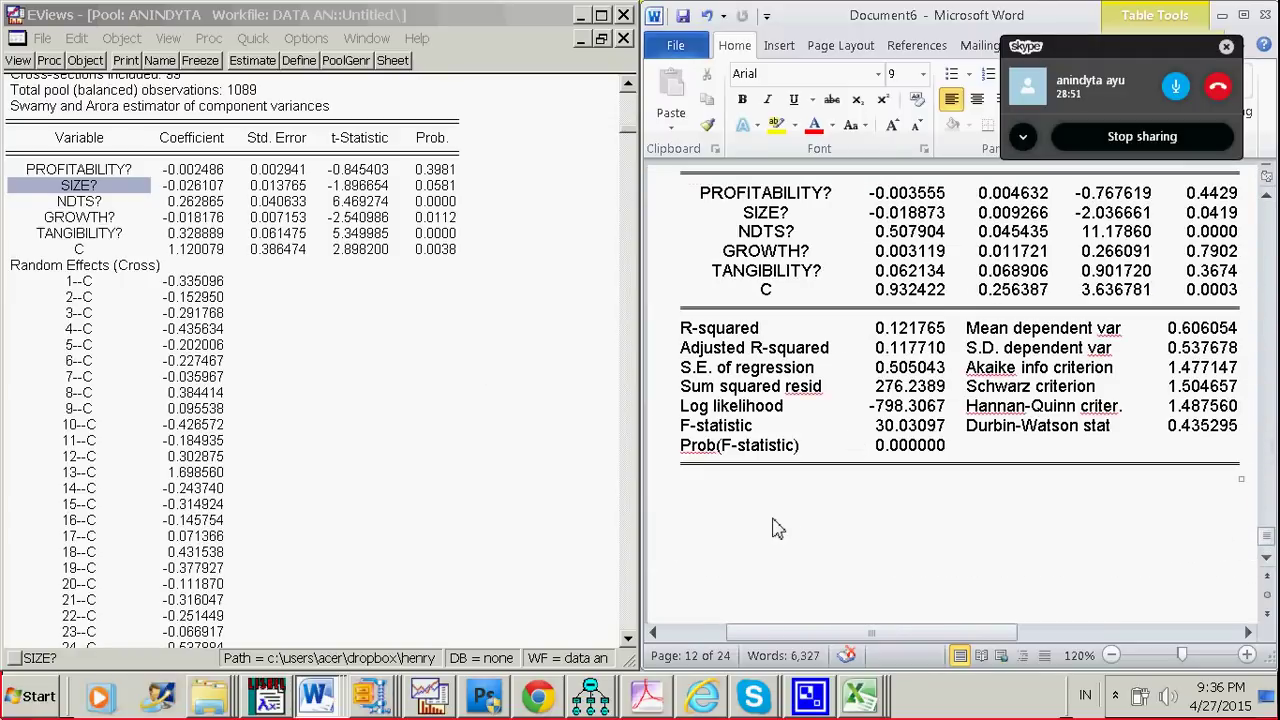
{"action": "left_click", "coordinate": [777, 531]}
{"action": "key", "text": "Return"}
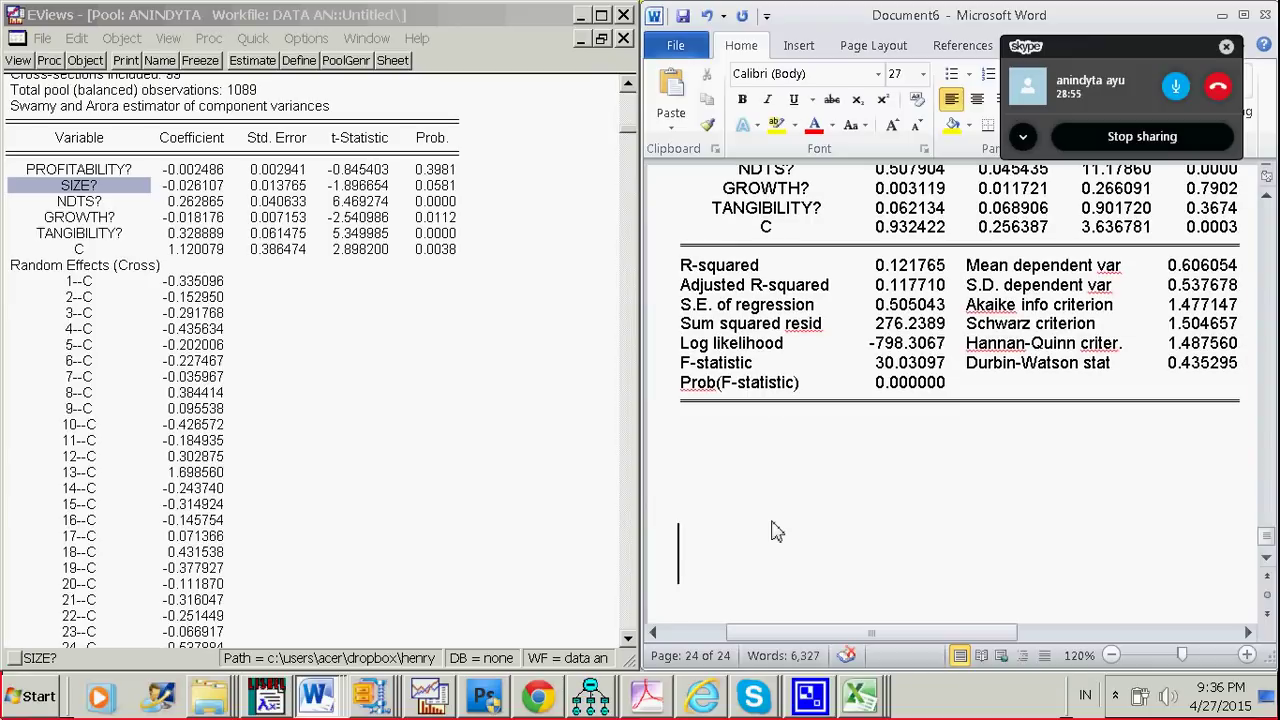
{"action": "type", "text": "RE"}
{"action": "key", "text": "BackSpace"}
{"action": "type", "text": "a"}
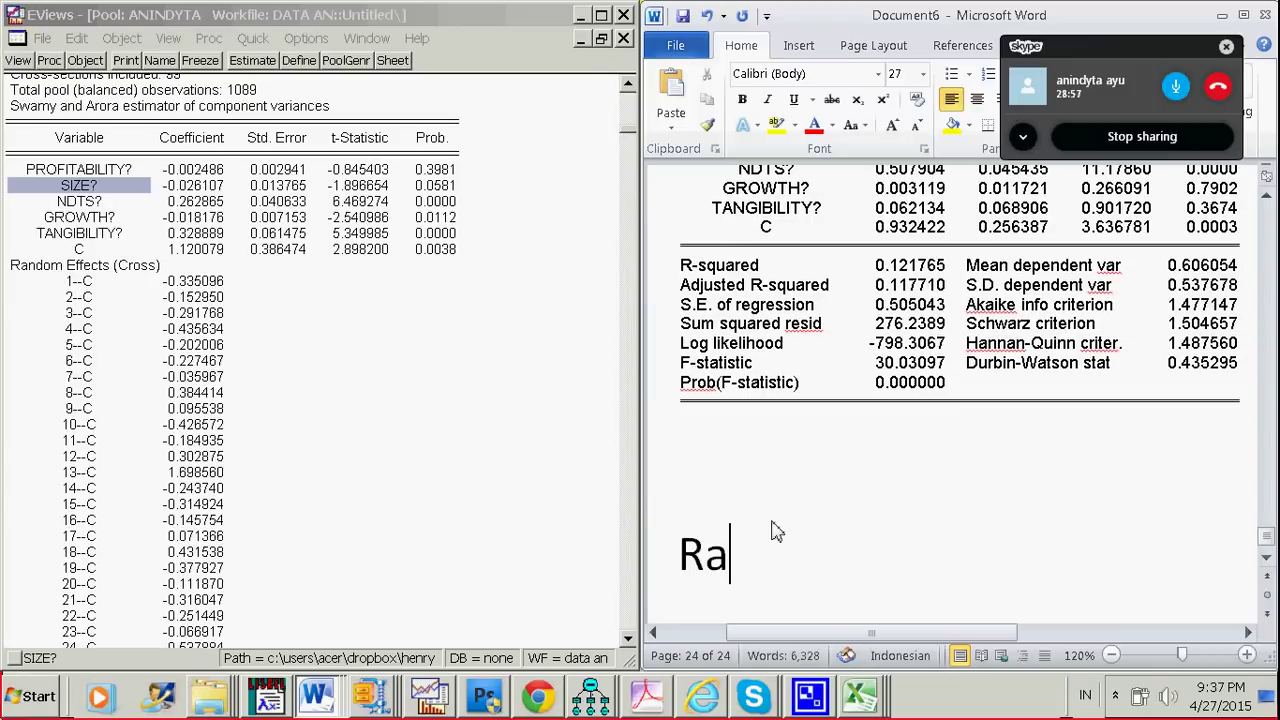
{"action": "type", "text": "ndom Effect"}
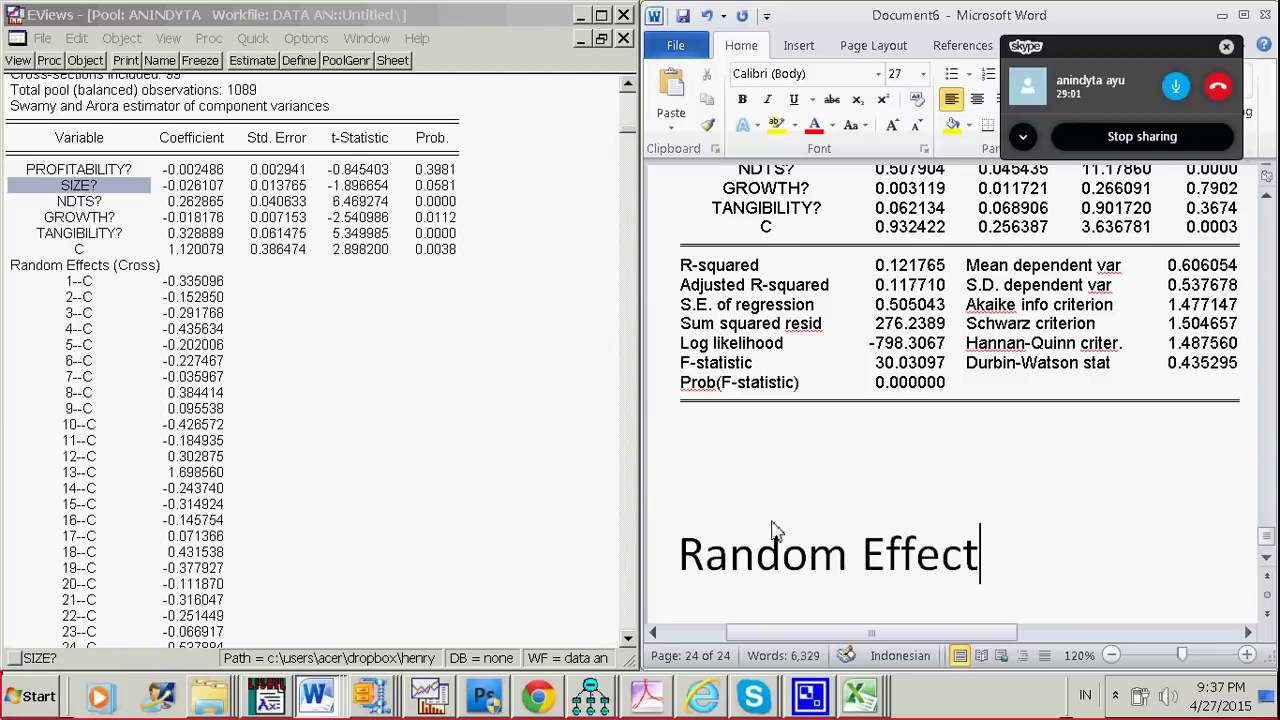
{"action": "key", "text": "Return"}
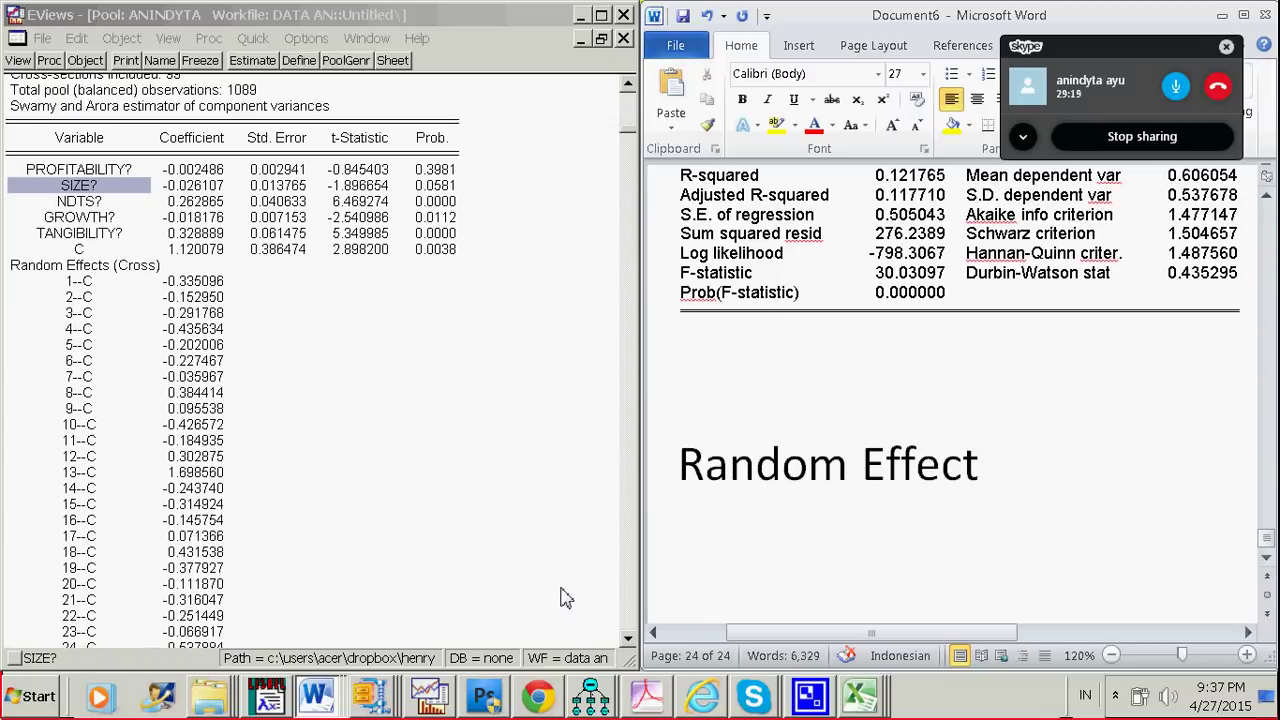
- Copy the entire random effects estimation output from EViews with formatted numbers and paste it under the "Random Effect" heading in Word
{"action": "key", "text": "ctrl+a"}
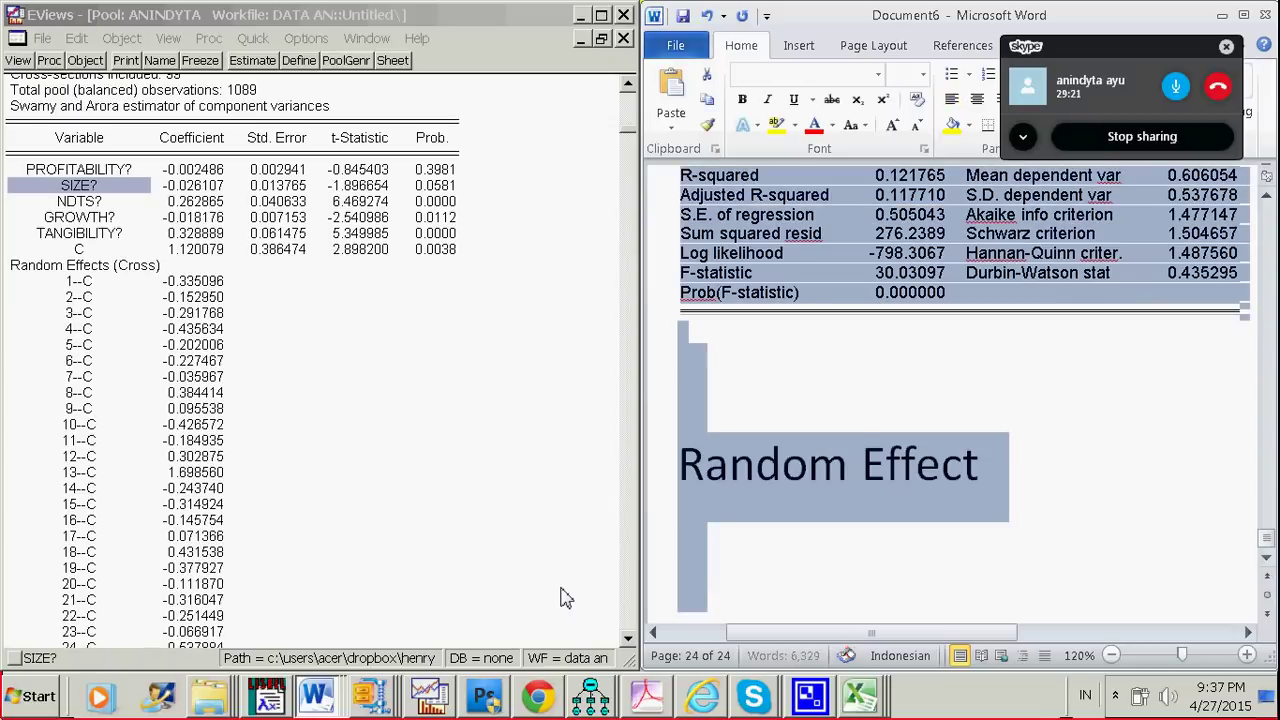
{"action": "left_click", "coordinate": [398, 382]}
{"action": "key", "text": "ctrl+a"}
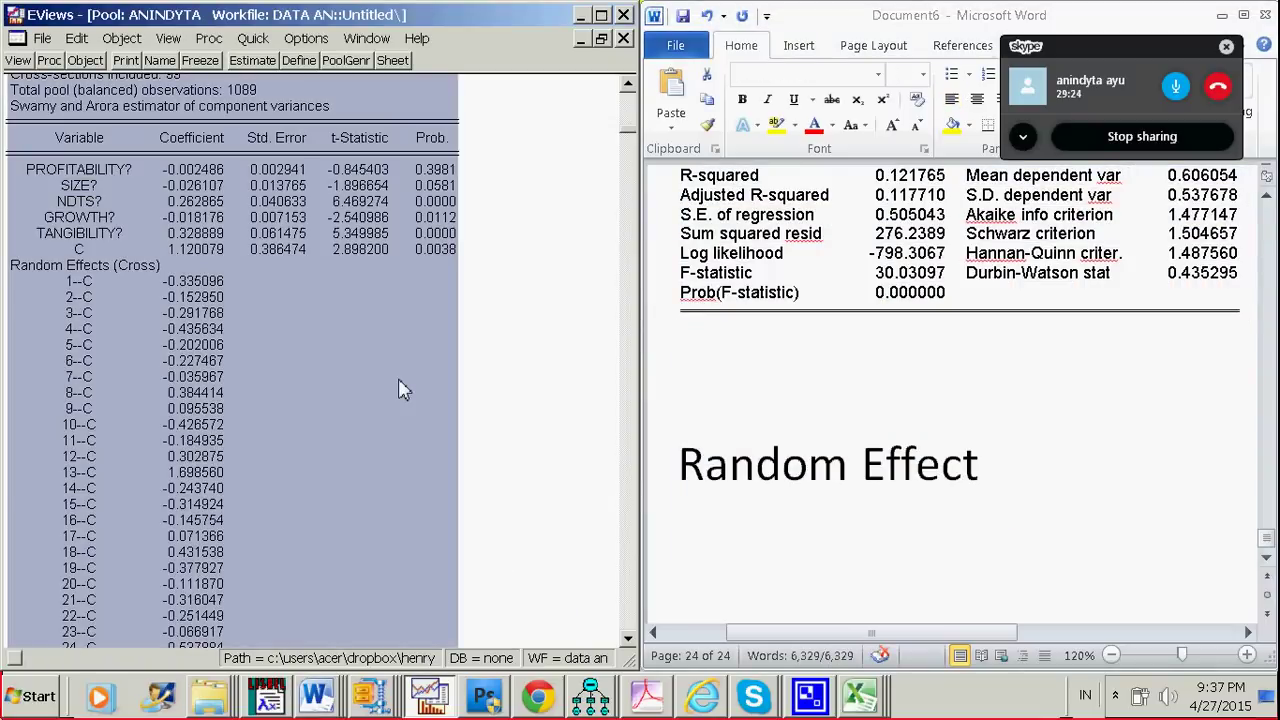
{"action": "right_click", "coordinate": [380, 250]}
{"action": "left_click", "coordinate": [395, 242]}
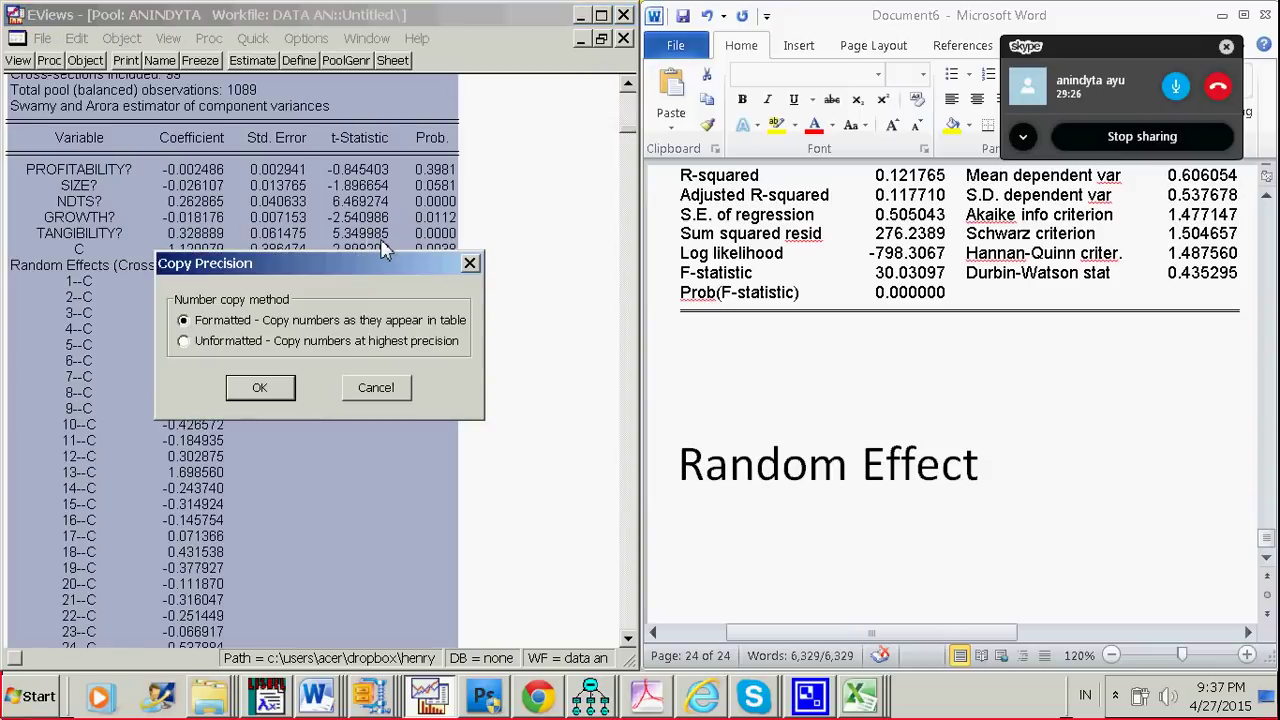
{"action": "left_click", "coordinate": [268, 386]}
{"action": "left_click", "coordinate": [756, 541]}
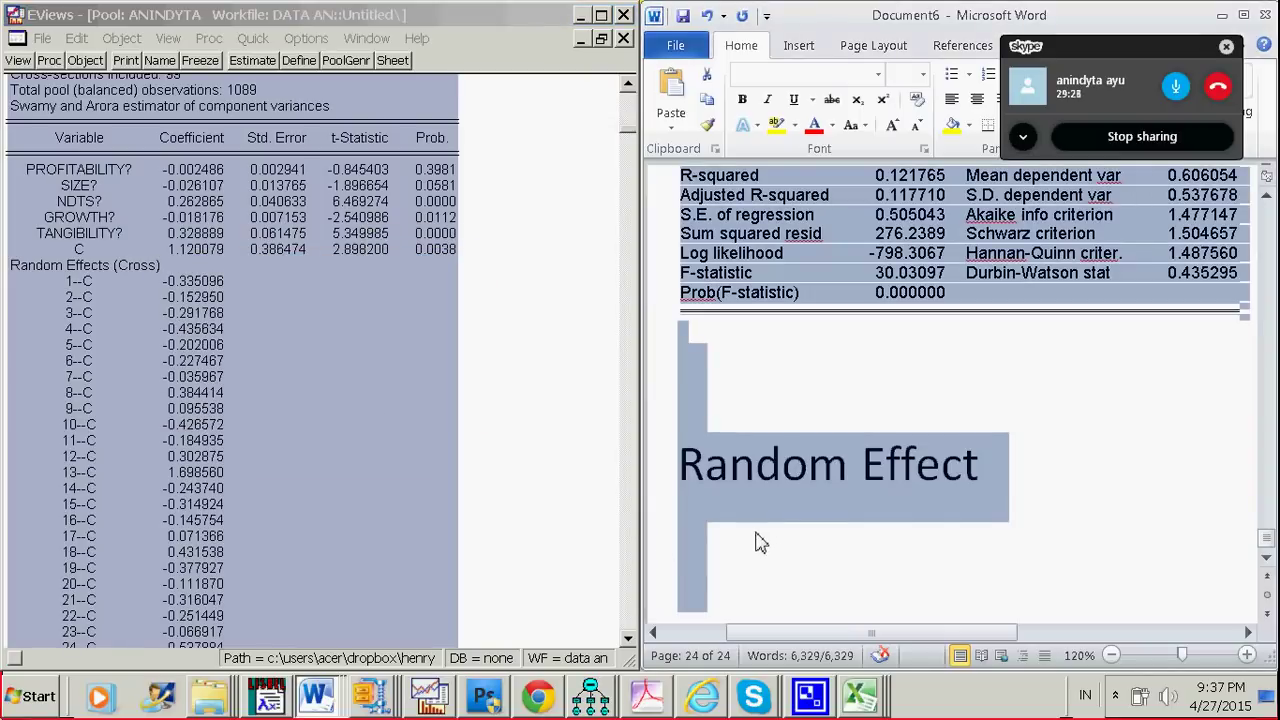
{"action": "left_click", "coordinate": [757, 539]}
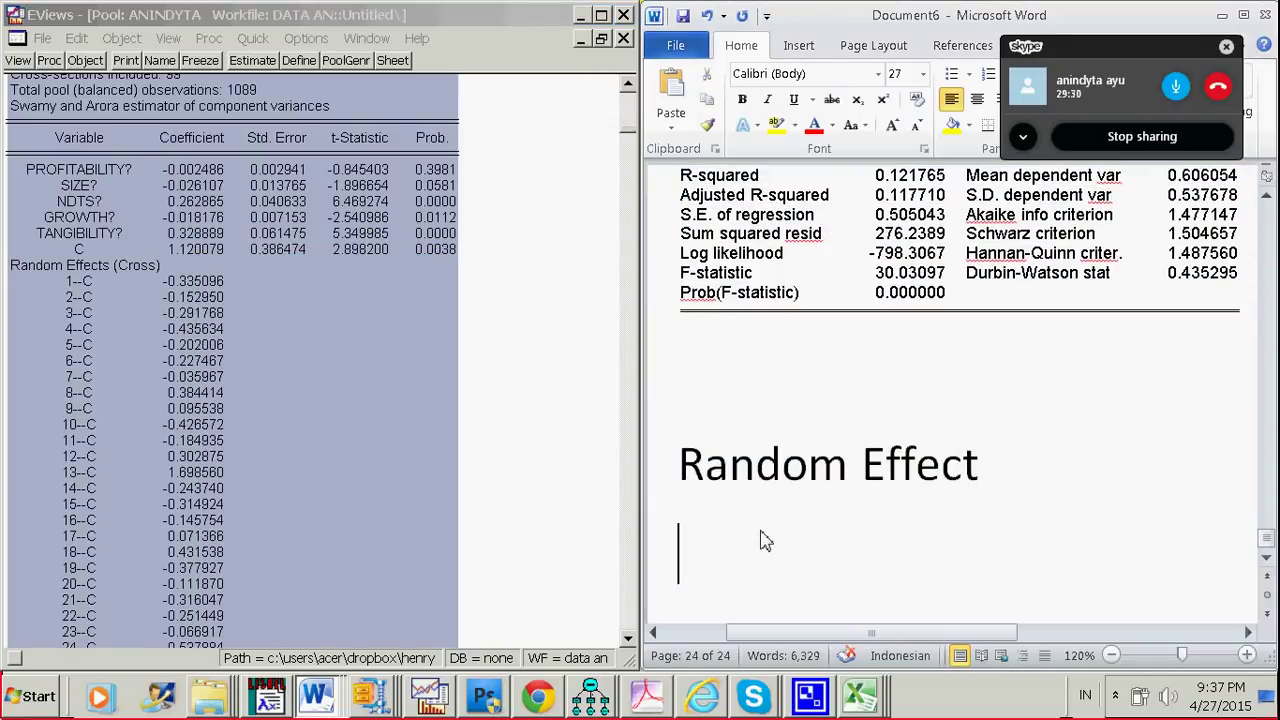
{"action": "key", "text": "ctrl+v"}
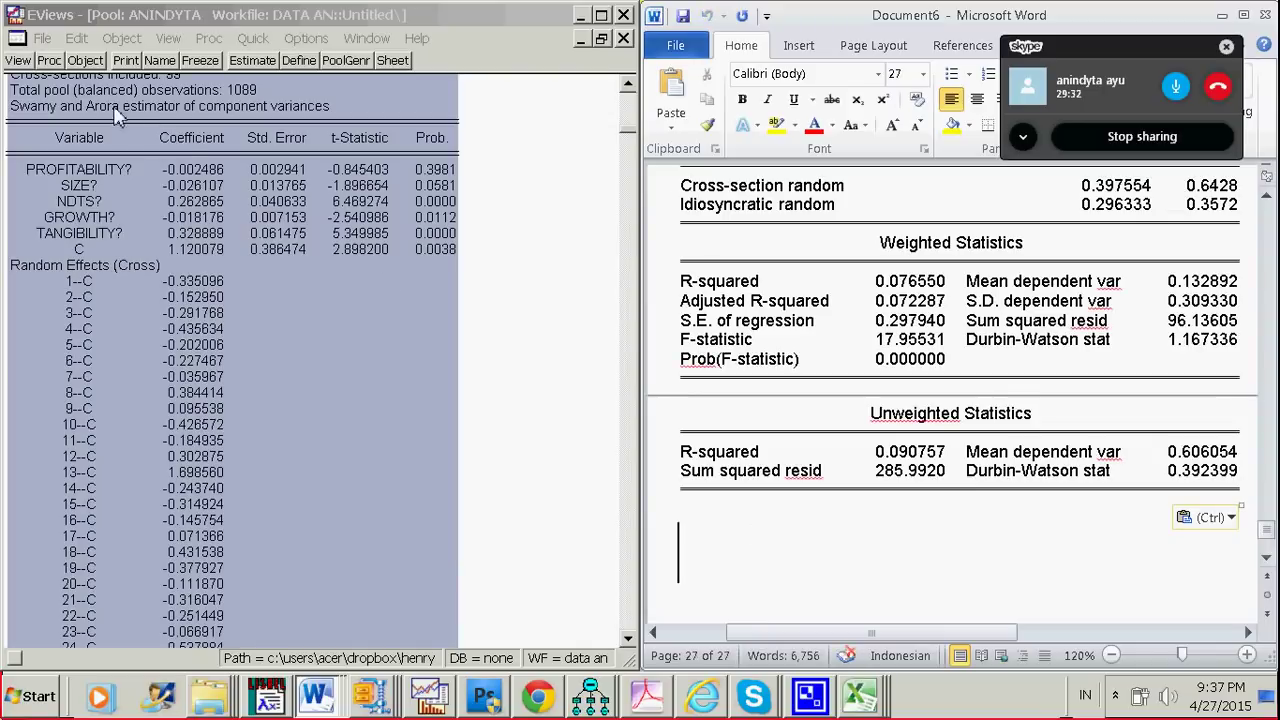
- Display the pool's estimation command and equations in EViews, copy all the text and paste it below the random effects output in Word
{"action": "left_click", "coordinate": [18, 60]}
{"action": "left_click", "coordinate": [38, 113]}
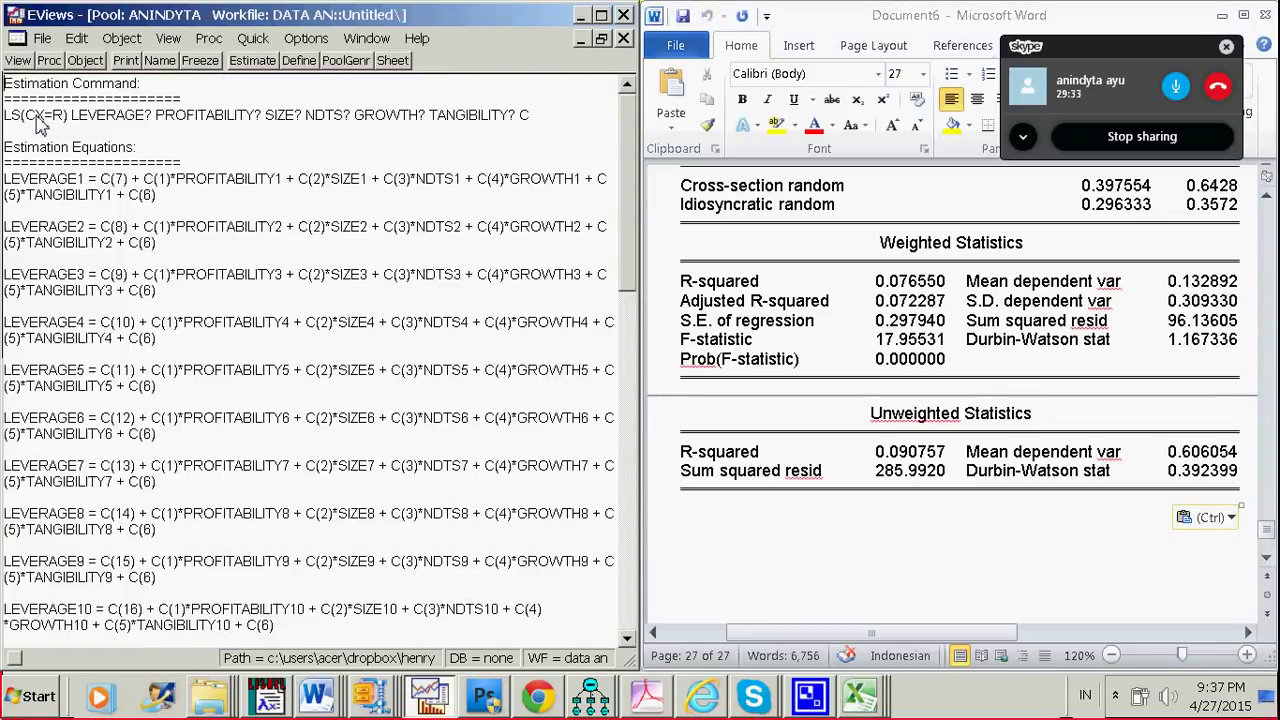
{"action": "key", "text": "ctrl+a"}
{"action": "right_click", "coordinate": [125, 175]}
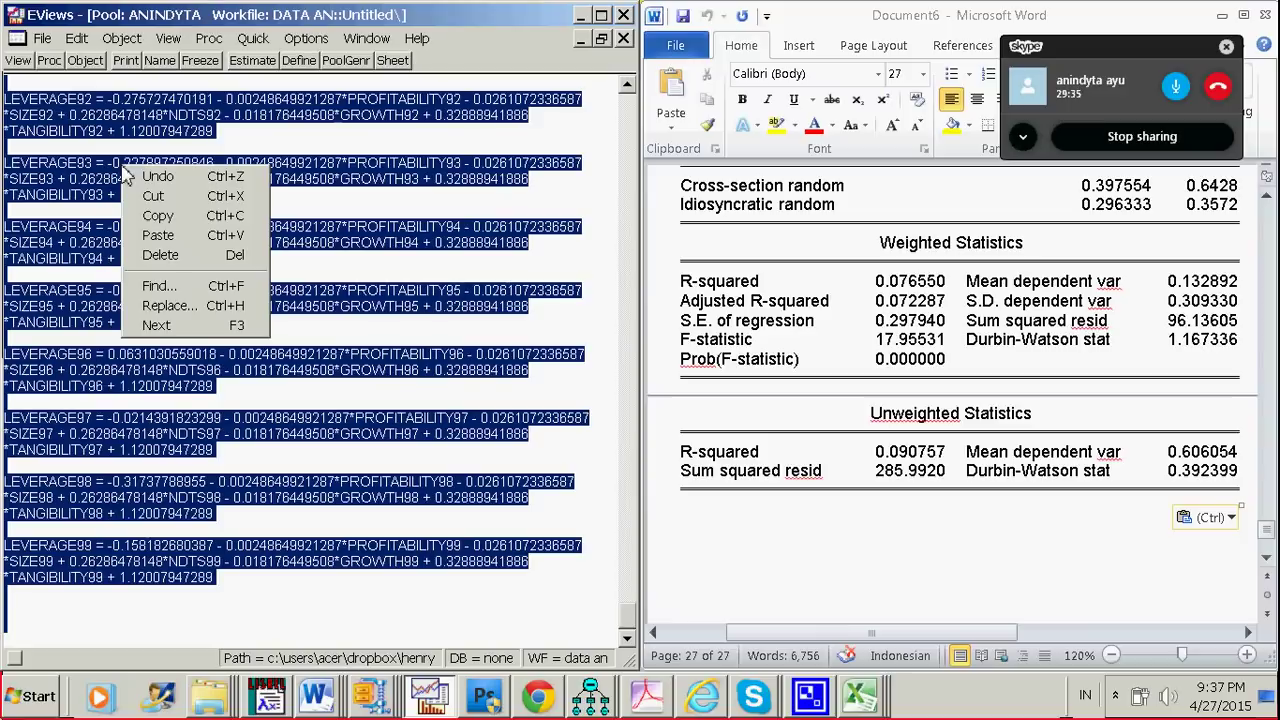
{"action": "left_click", "coordinate": [157, 215]}
{"action": "left_click", "coordinate": [785, 571]}
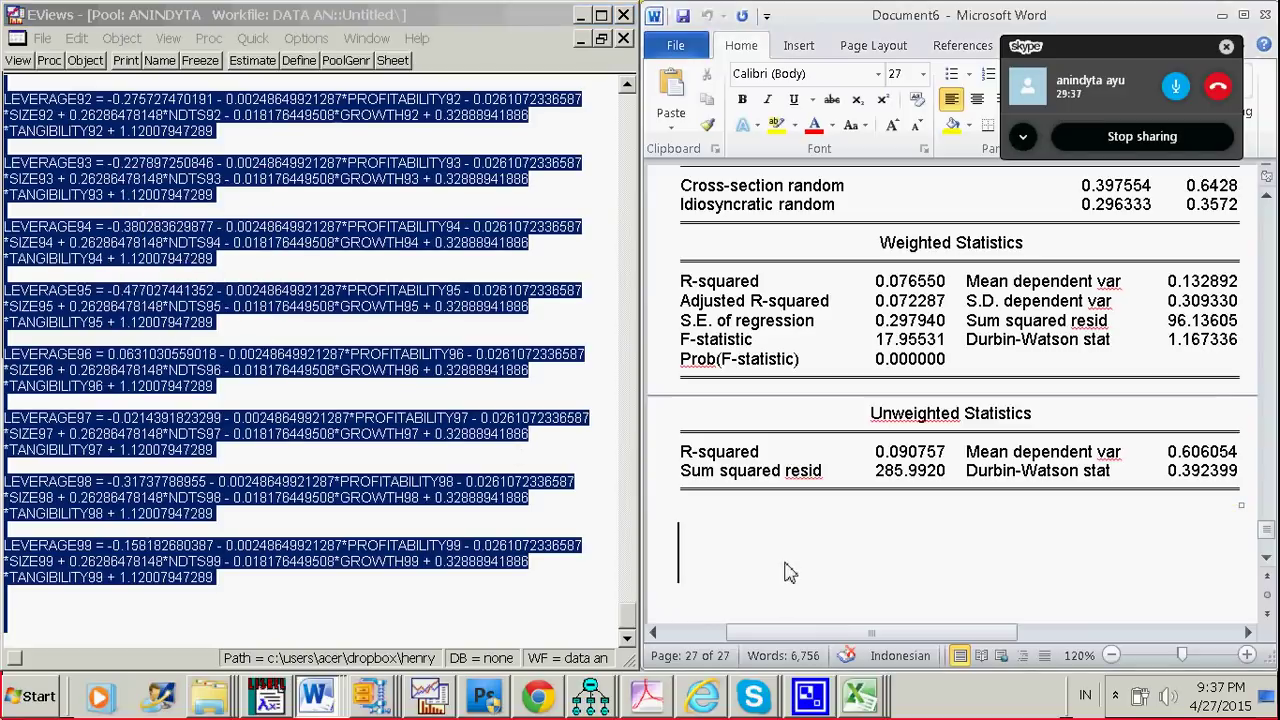
{"action": "key", "text": "ctrl+v"}
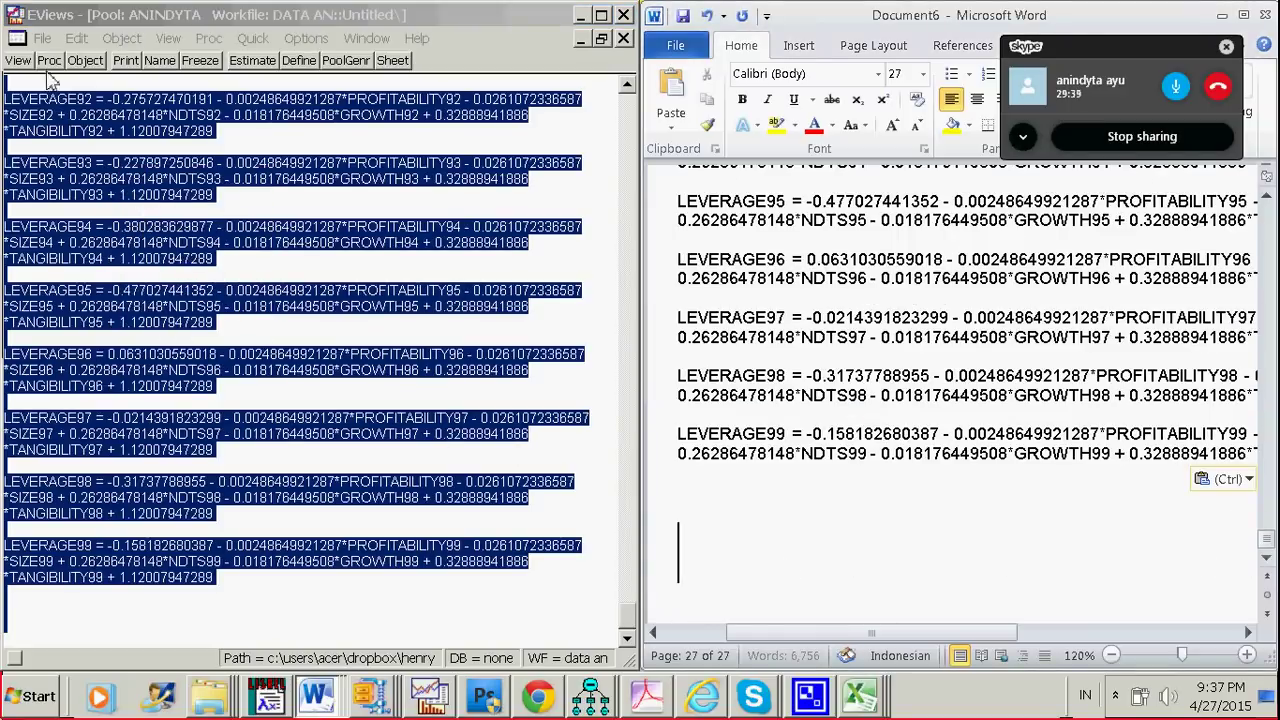
- Run the correlated random effects Hausman test on the pool in EViews
{"action": "left_click", "coordinate": [18, 61]}
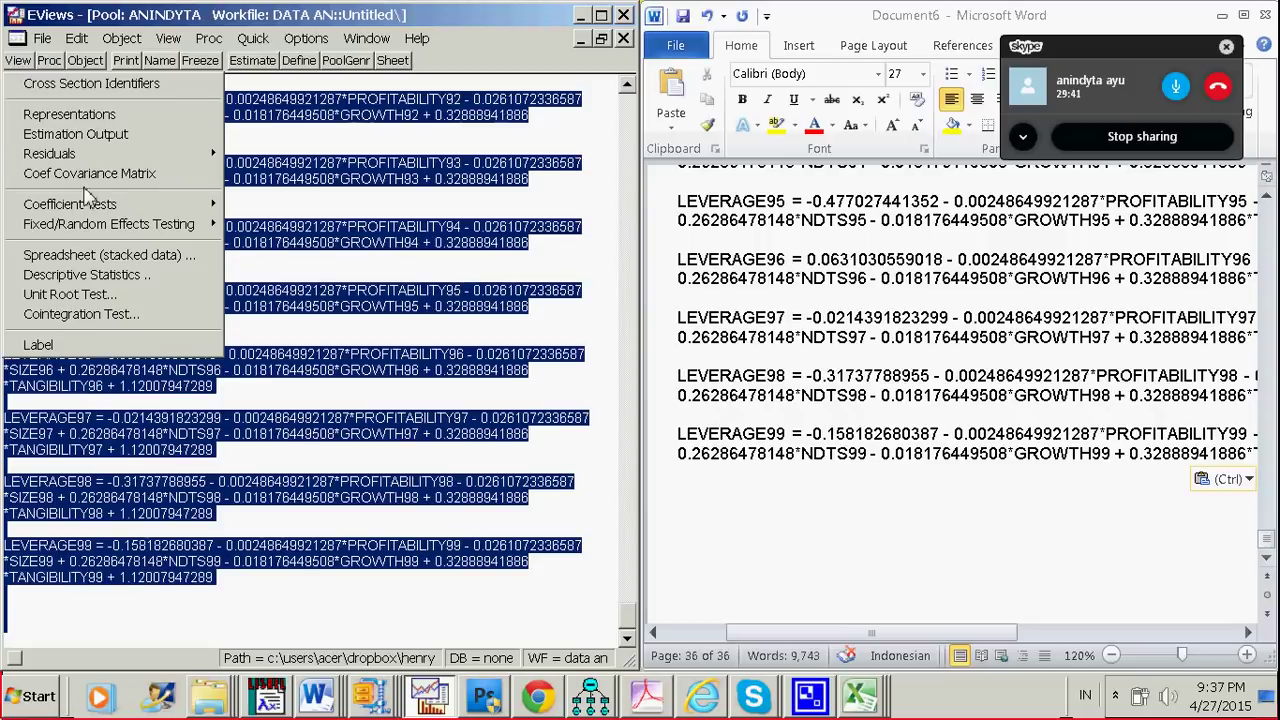
{"action": "mouse_move", "coordinate": [183, 232]}
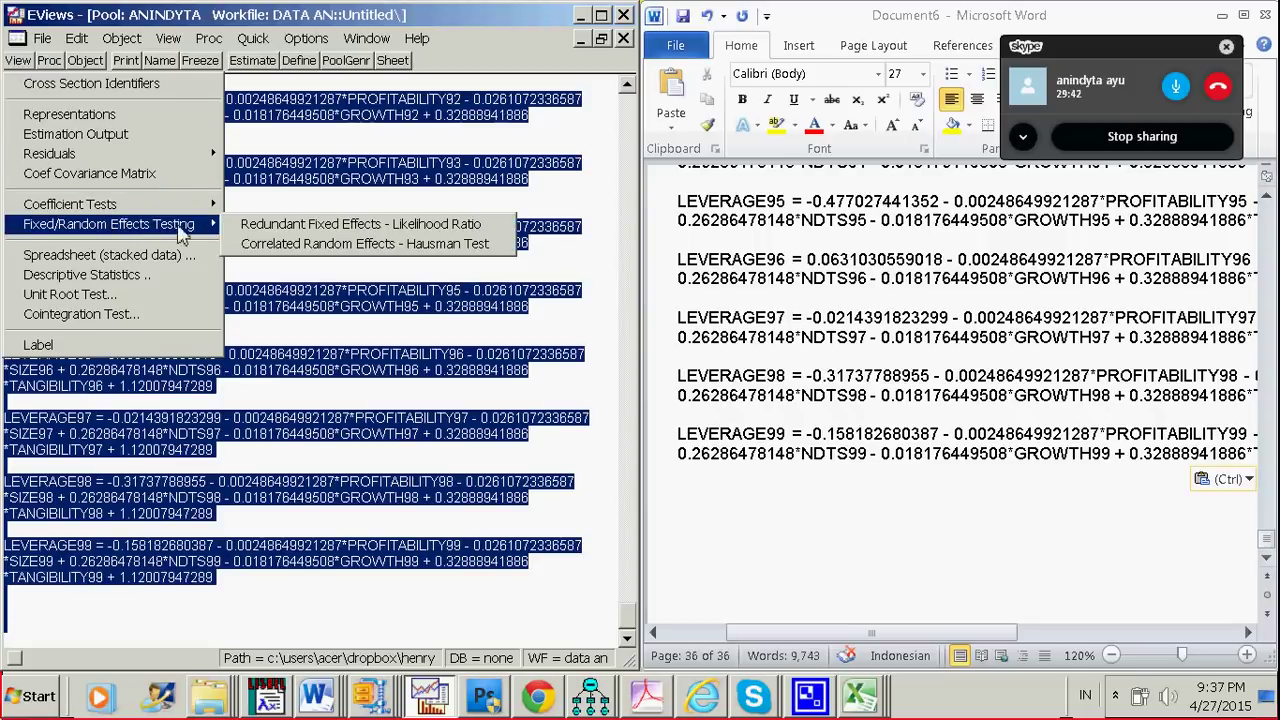
{"action": "left_click", "coordinate": [253, 250]}
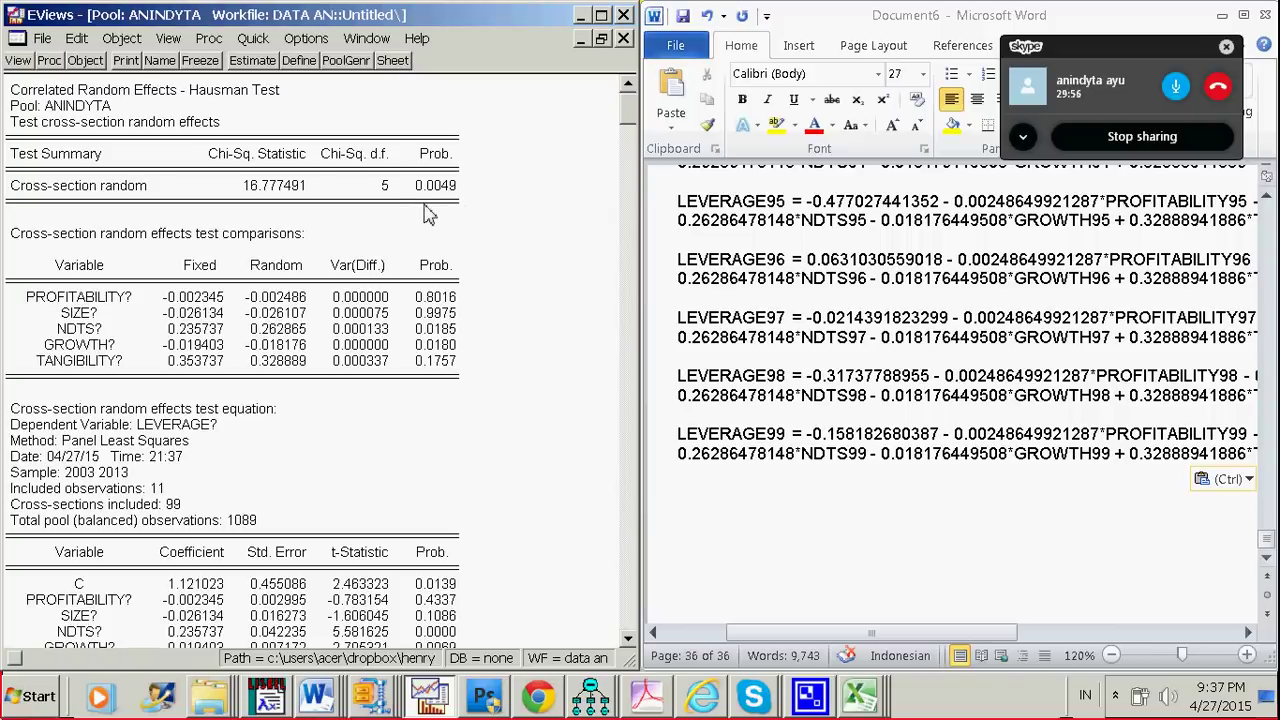
- Copy the entire Hausman test output with formatted numbers and place the cursor below the last leverage equation in Word's Document6
{"action": "key", "text": "ctrl+a"}
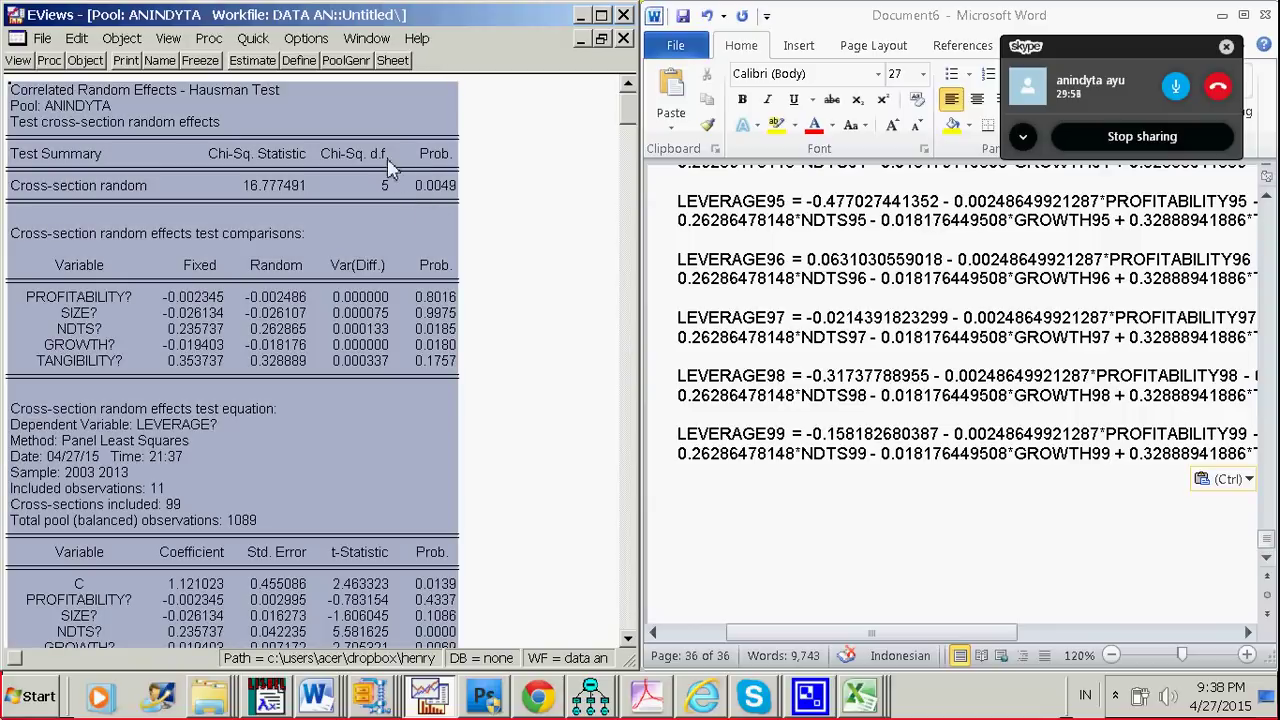
{"action": "right_click", "coordinate": [381, 125]}
{"action": "left_click", "coordinate": [400, 136]}
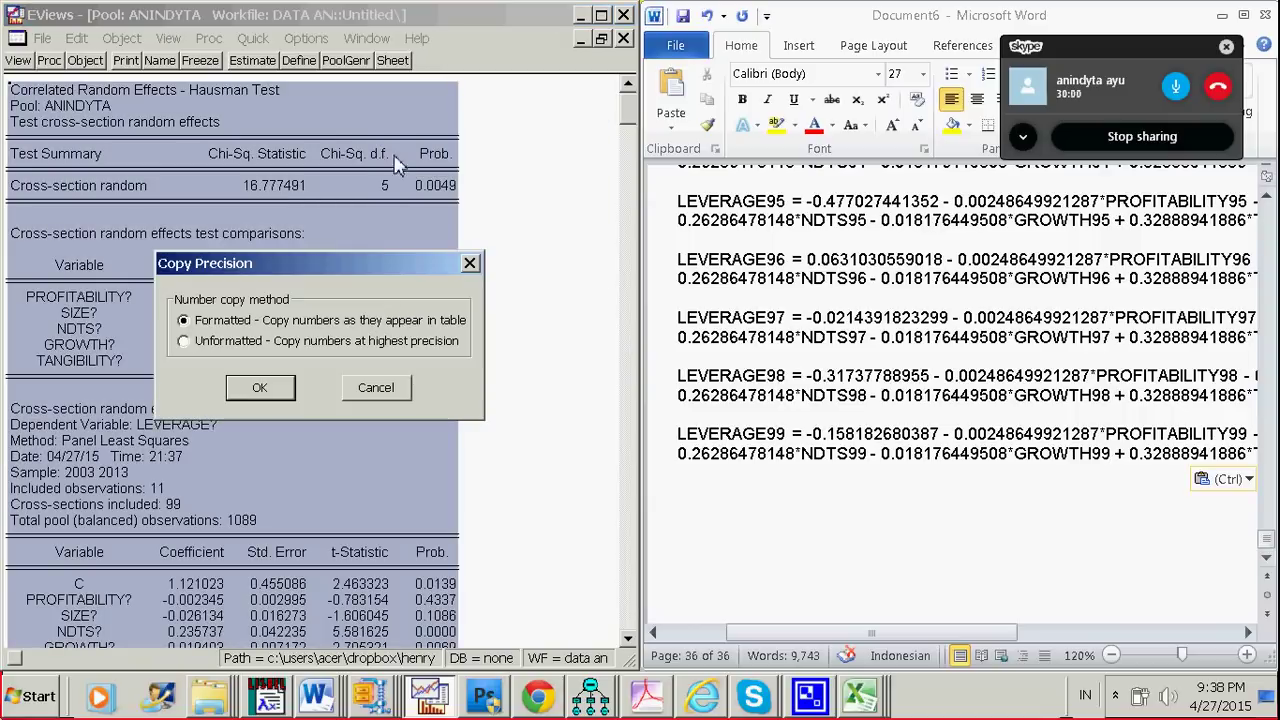
{"action": "left_click", "coordinate": [262, 388]}
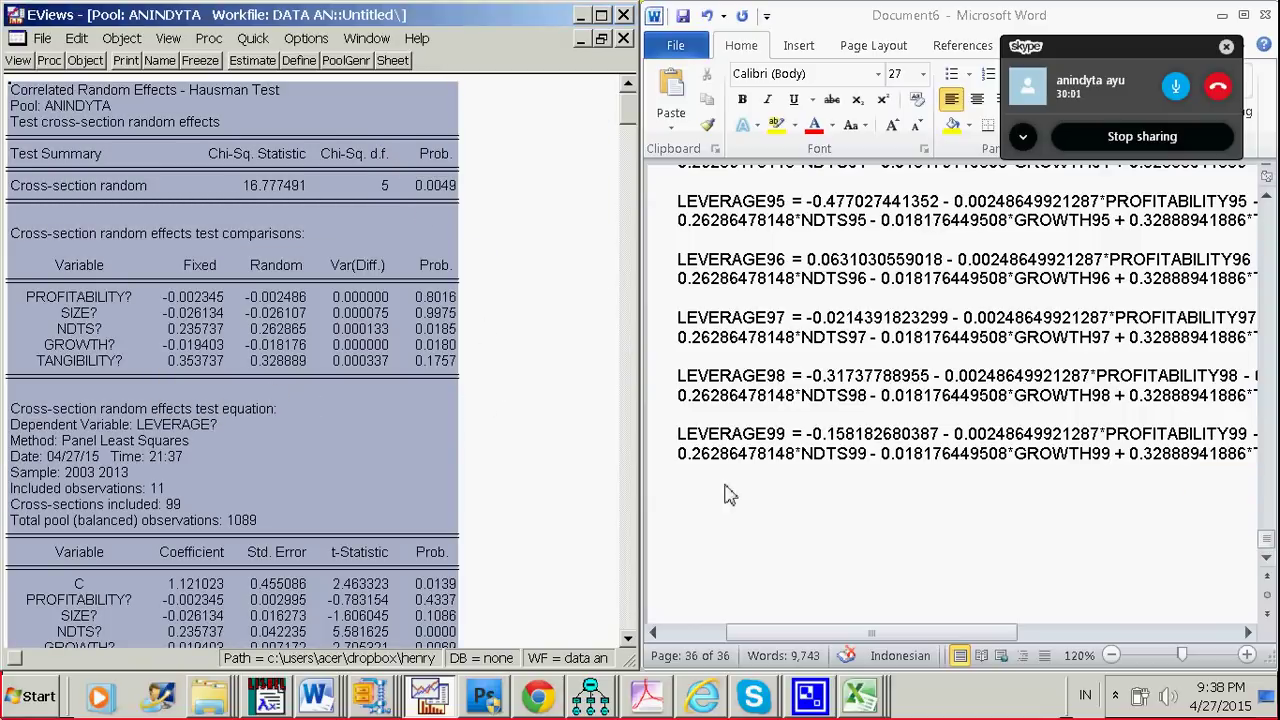
{"action": "left_click", "coordinate": [716, 534]}
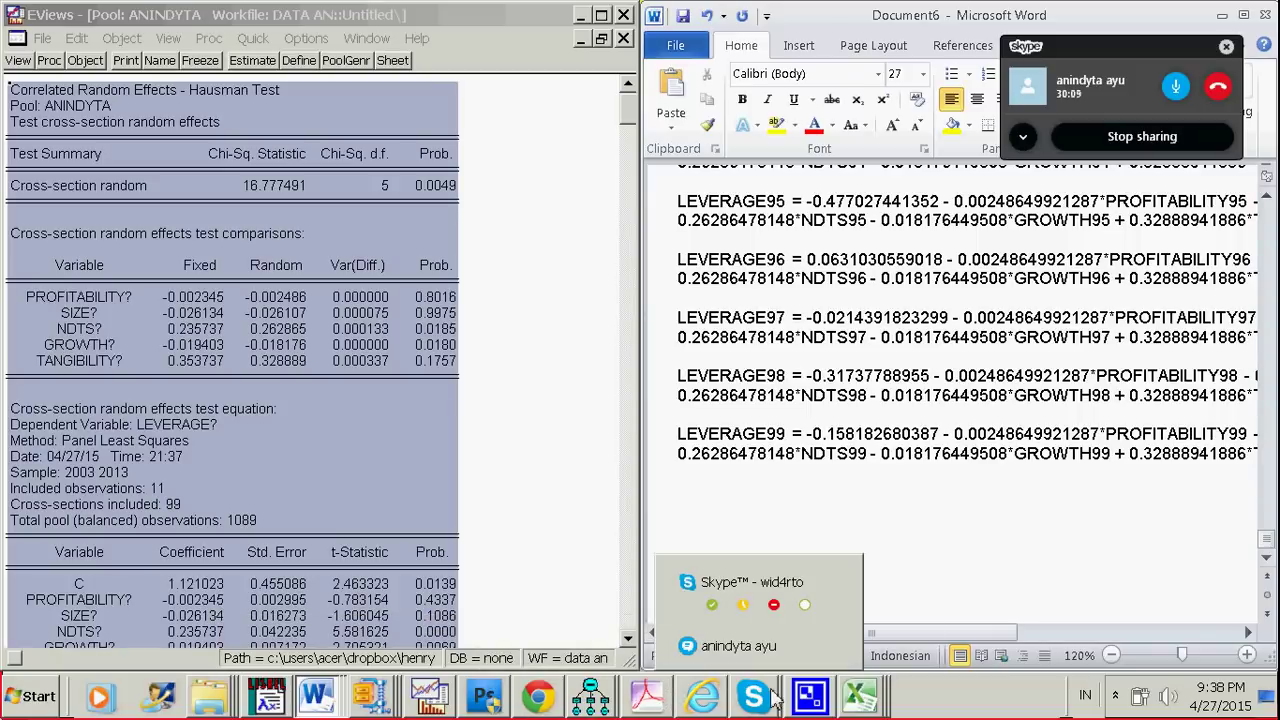
- Review the Hausman test hypotheses in the "output master eviews2" Word document and return to Document6
{"action": "mouse_move", "coordinate": [490, 698]}
{"action": "mouse_move", "coordinate": [318, 703]}
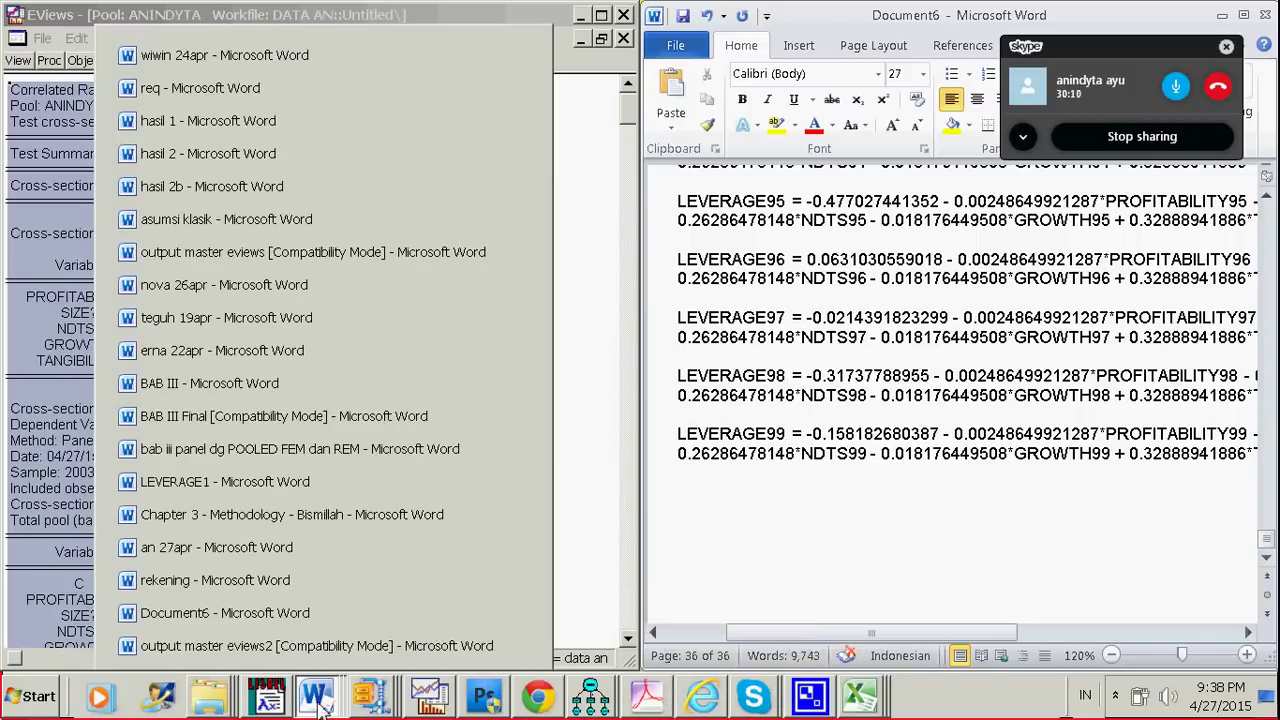
{"action": "left_click", "coordinate": [310, 650]}
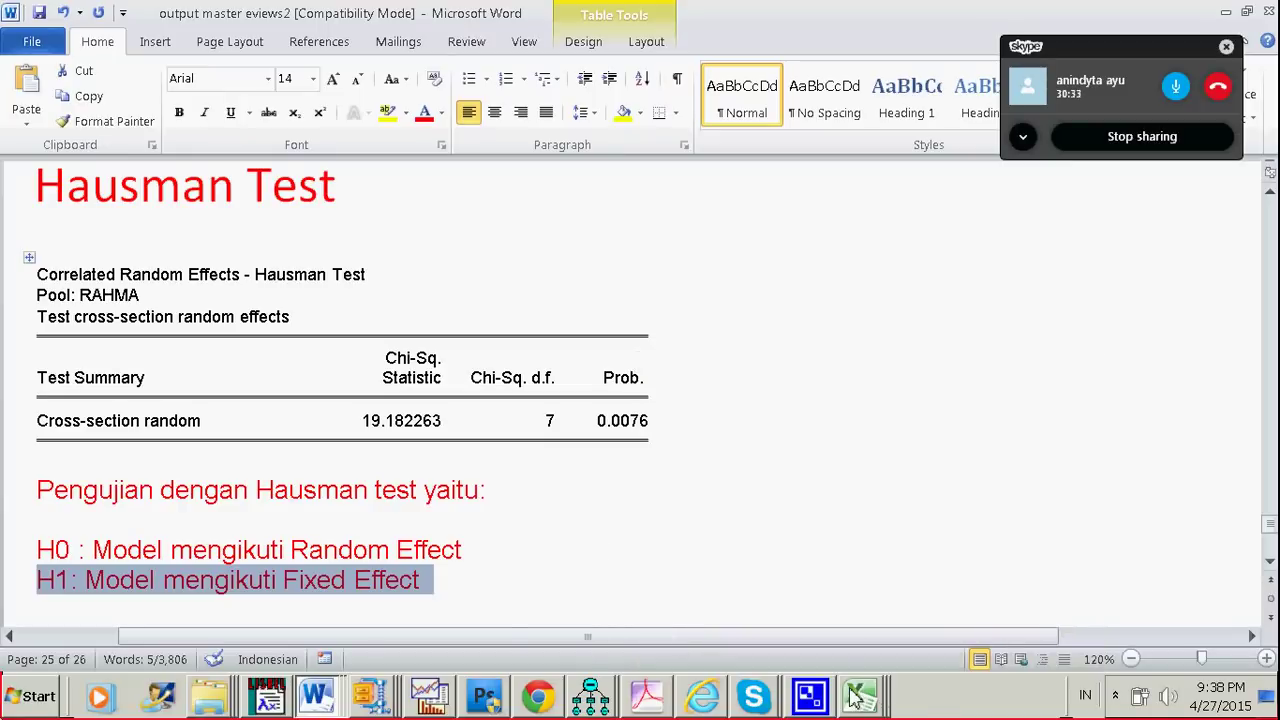
{"action": "mouse_move", "coordinate": [432, 700]}
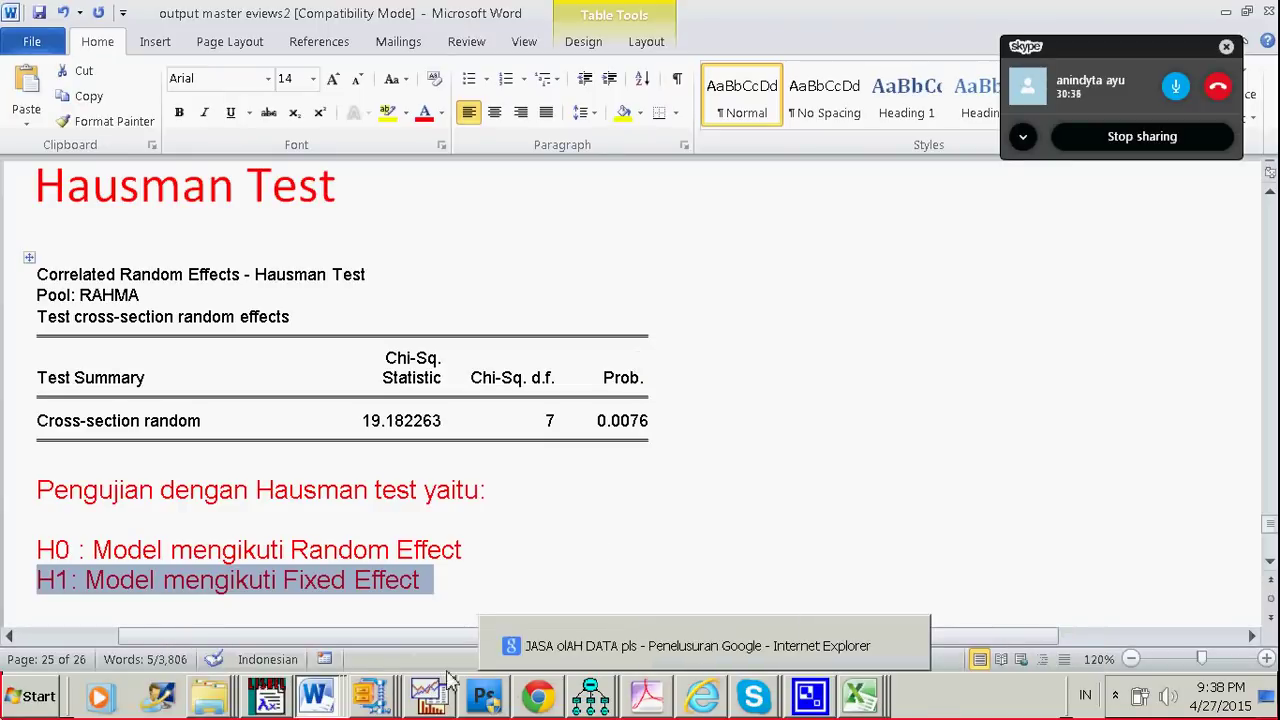
{"action": "left_click", "coordinate": [312, 700]}
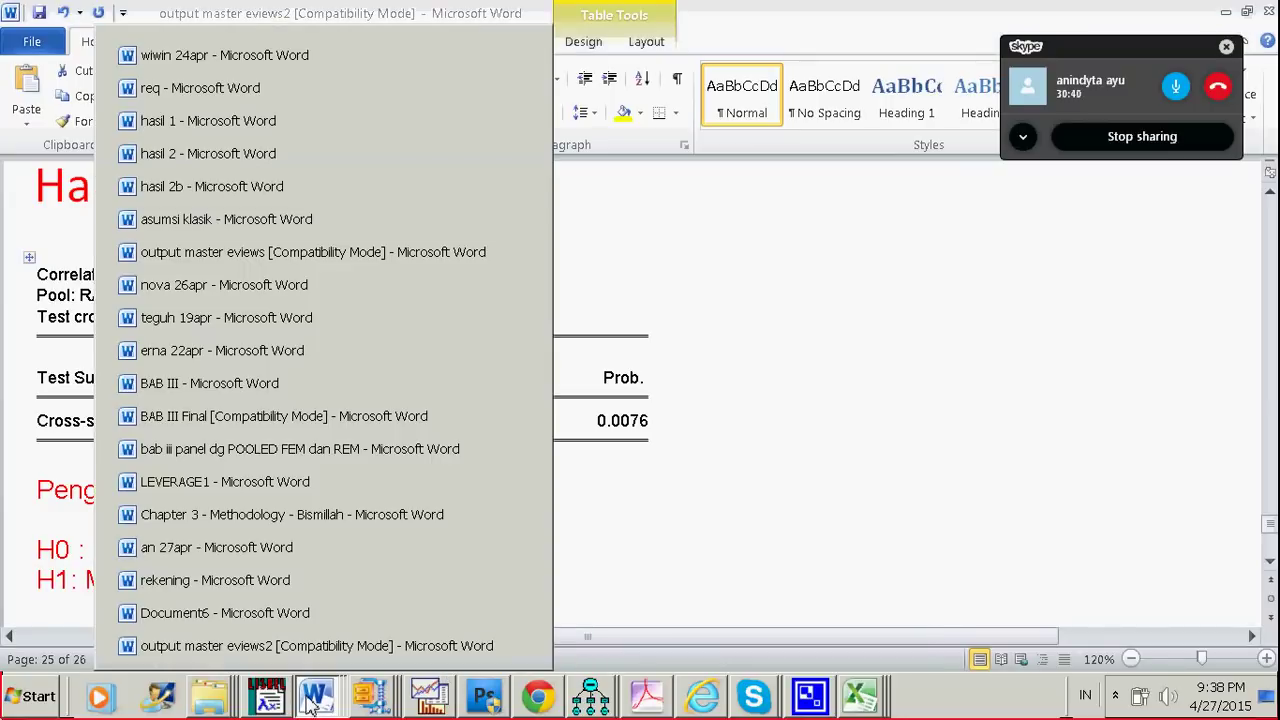
{"action": "left_click", "coordinate": [313, 618]}
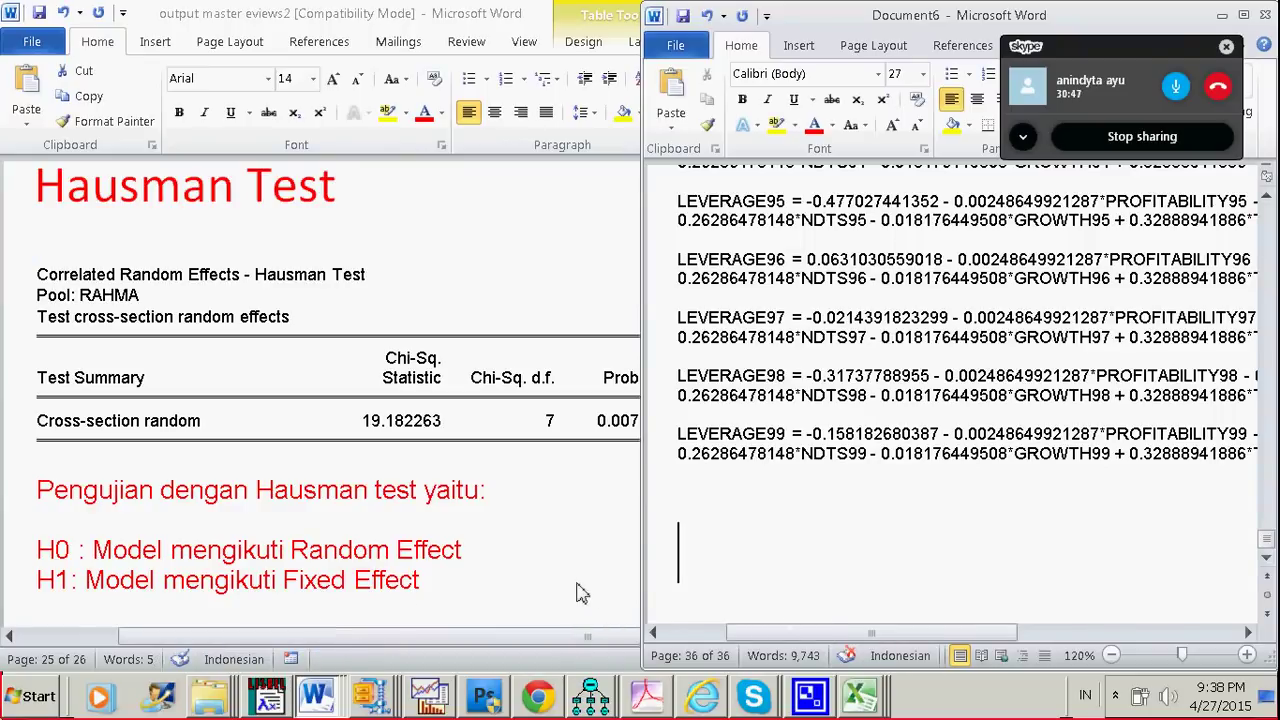
- Switch to Chrome and open google.com in a new tab
{"action": "left_click", "coordinate": [540, 697]}
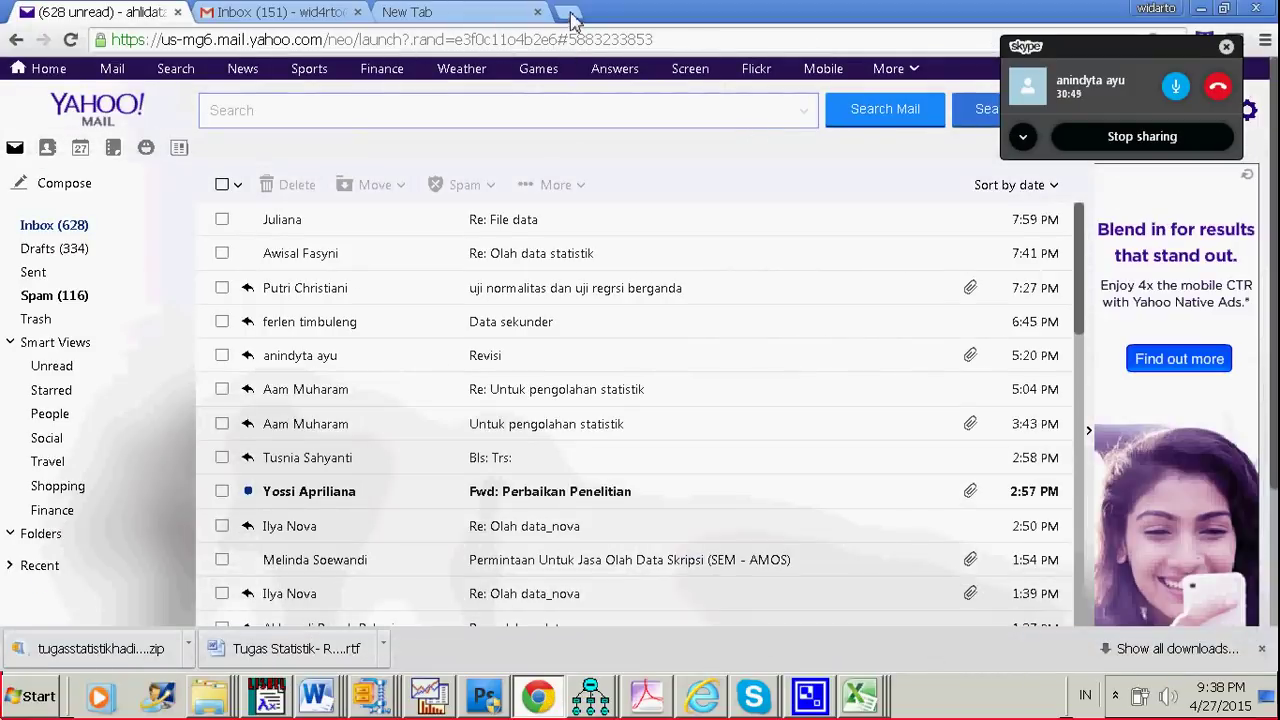
{"action": "left_click", "coordinate": [571, 15]}
{"action": "type", "text": "google.com"}
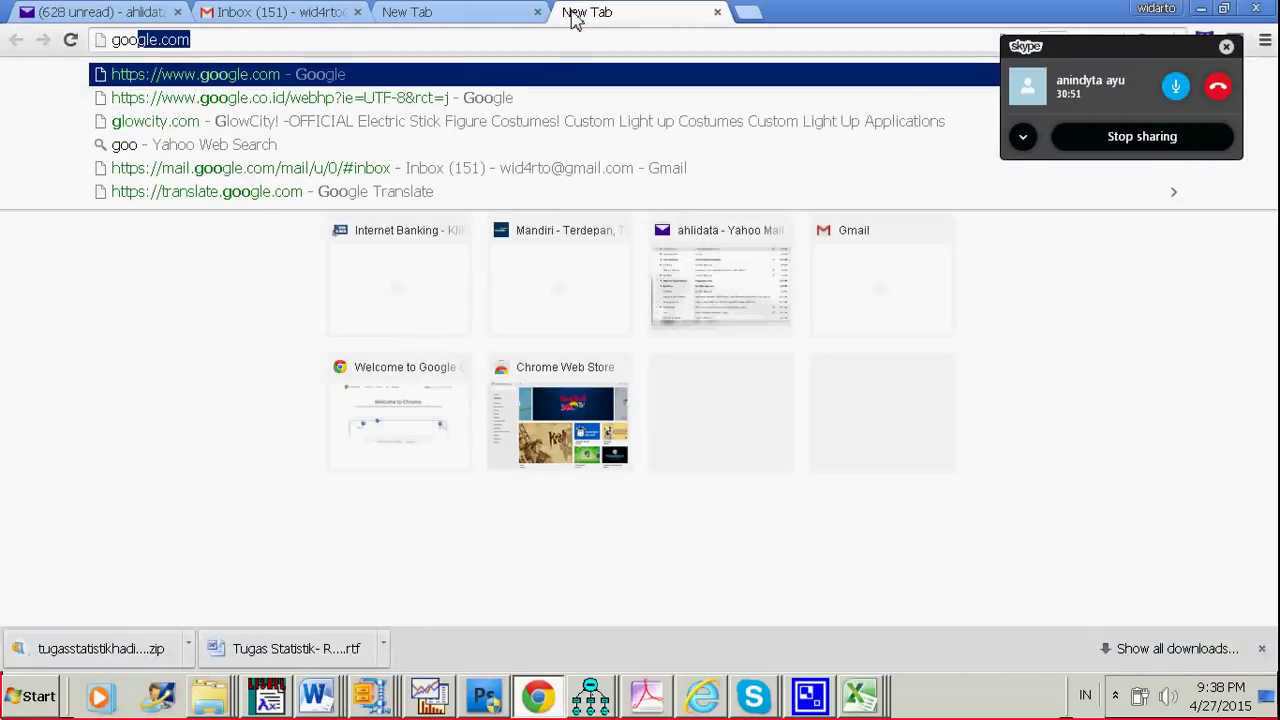
{"action": "key", "text": "Return"}
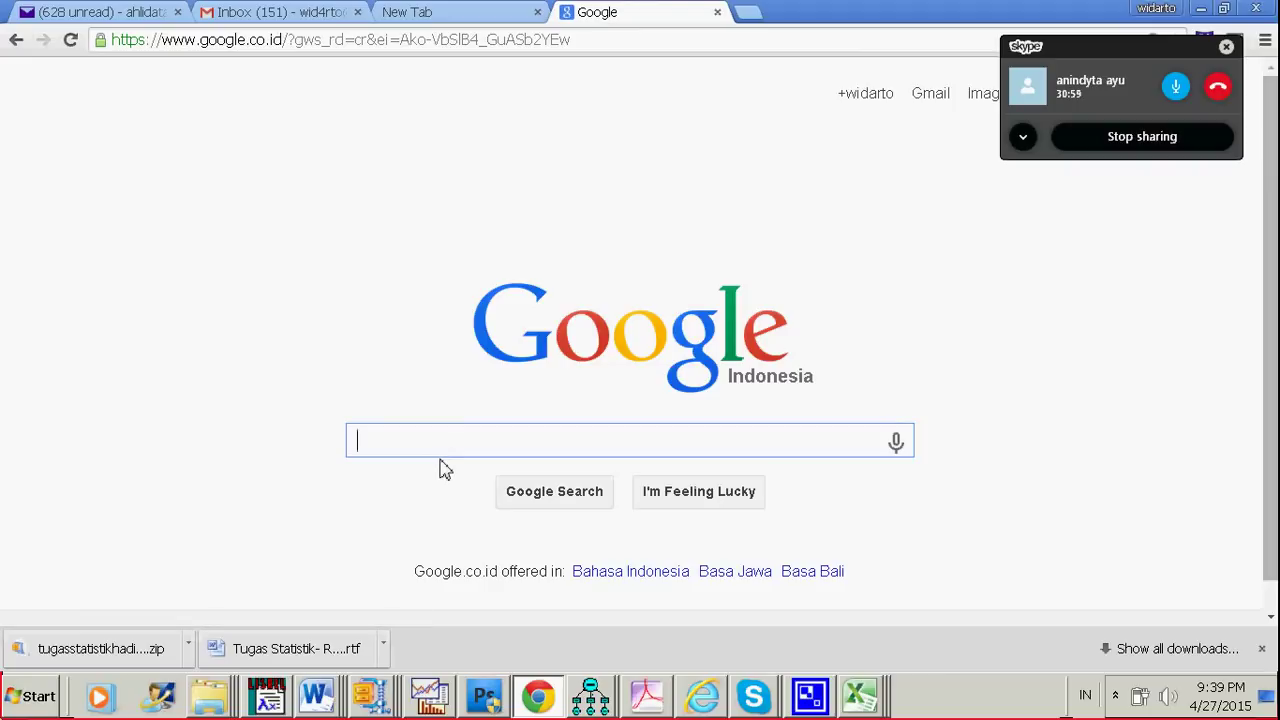
- Search Google for "uji asumsi klasik tidak perlu dilakukan gujarati"
{"action": "type", "text": "uji "}
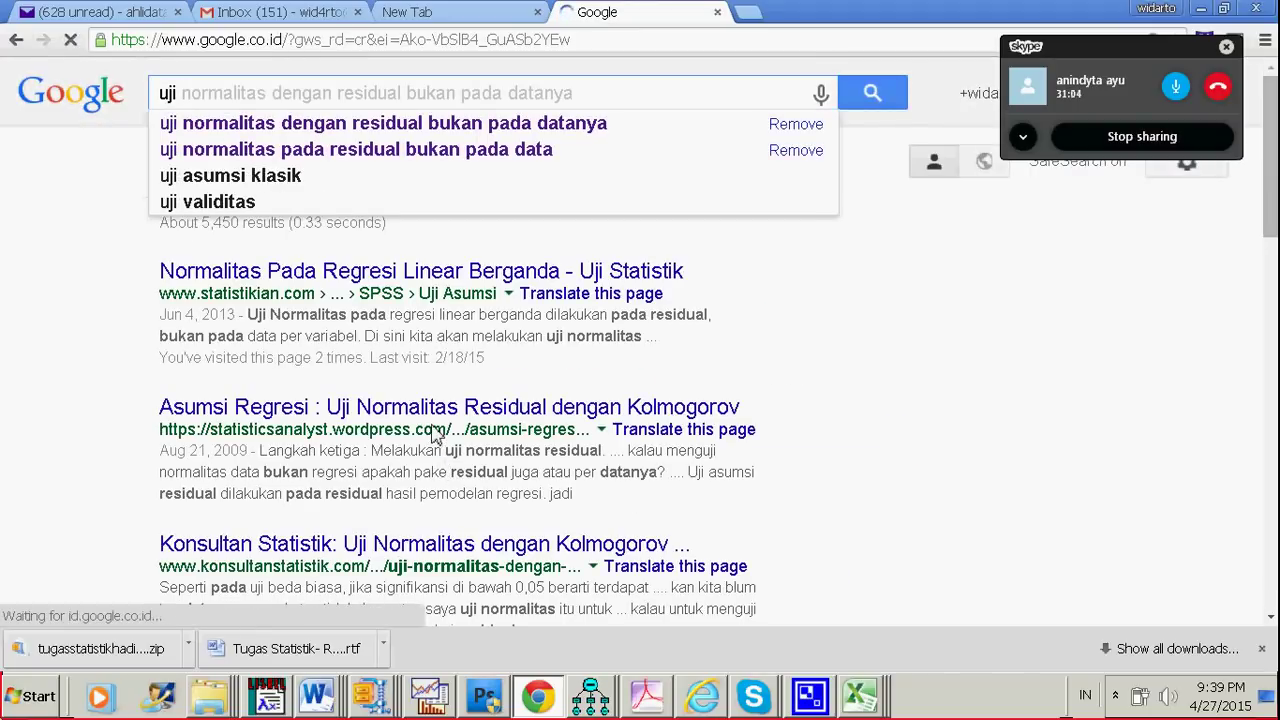
{"action": "type", "text": "asum"}
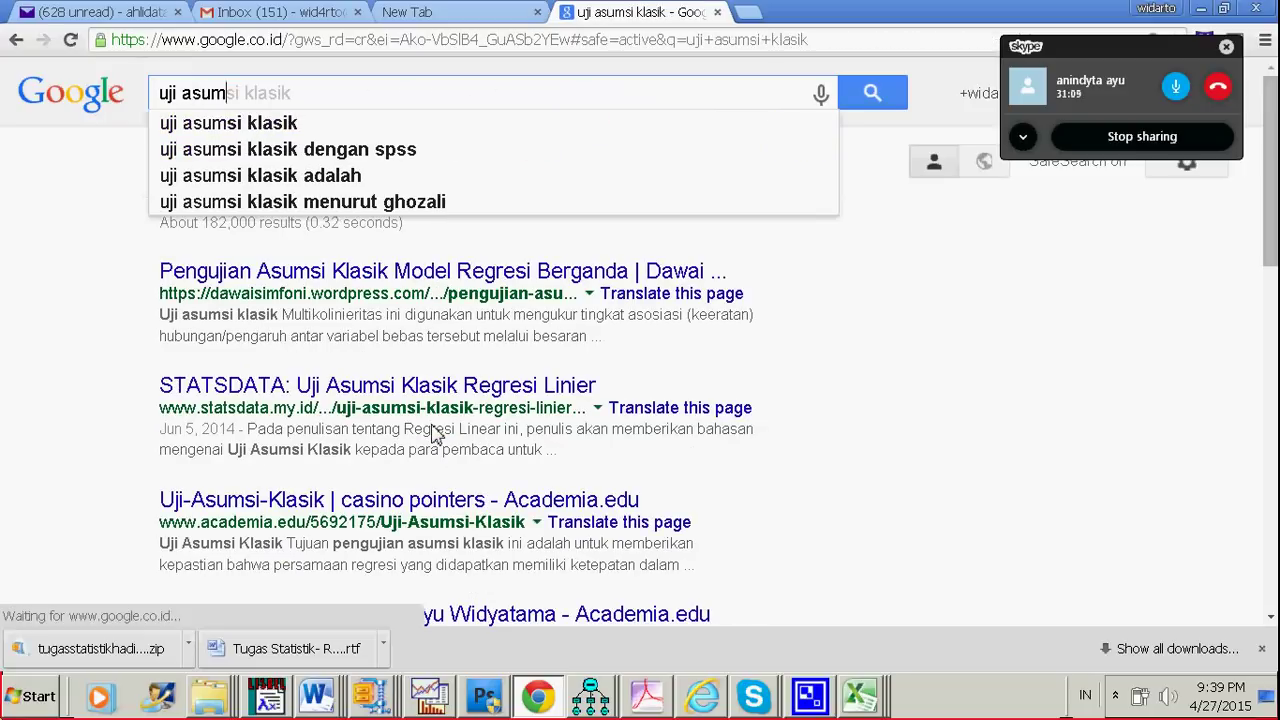
{"action": "type", "text": "si kal"}
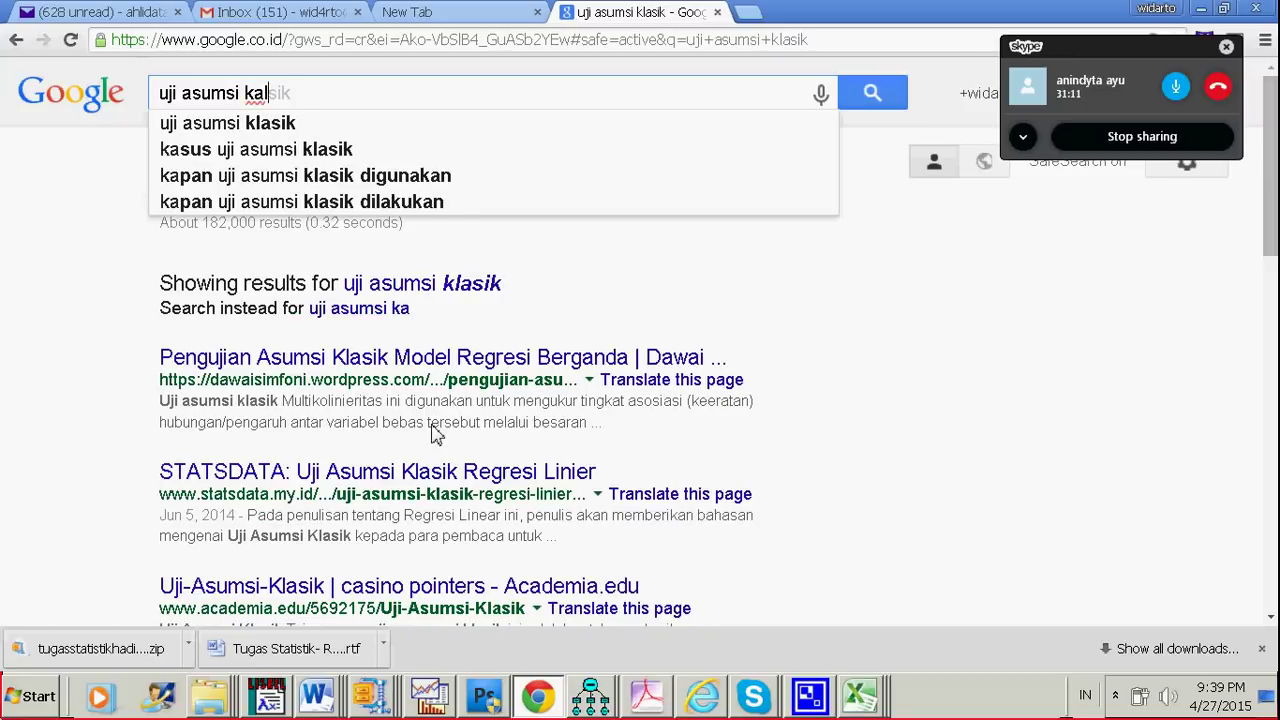
{"action": "key", "text": "BackSpace"}
{"action": "key", "text": "BackSpace"}
{"action": "key", "text": "BackSpace"}
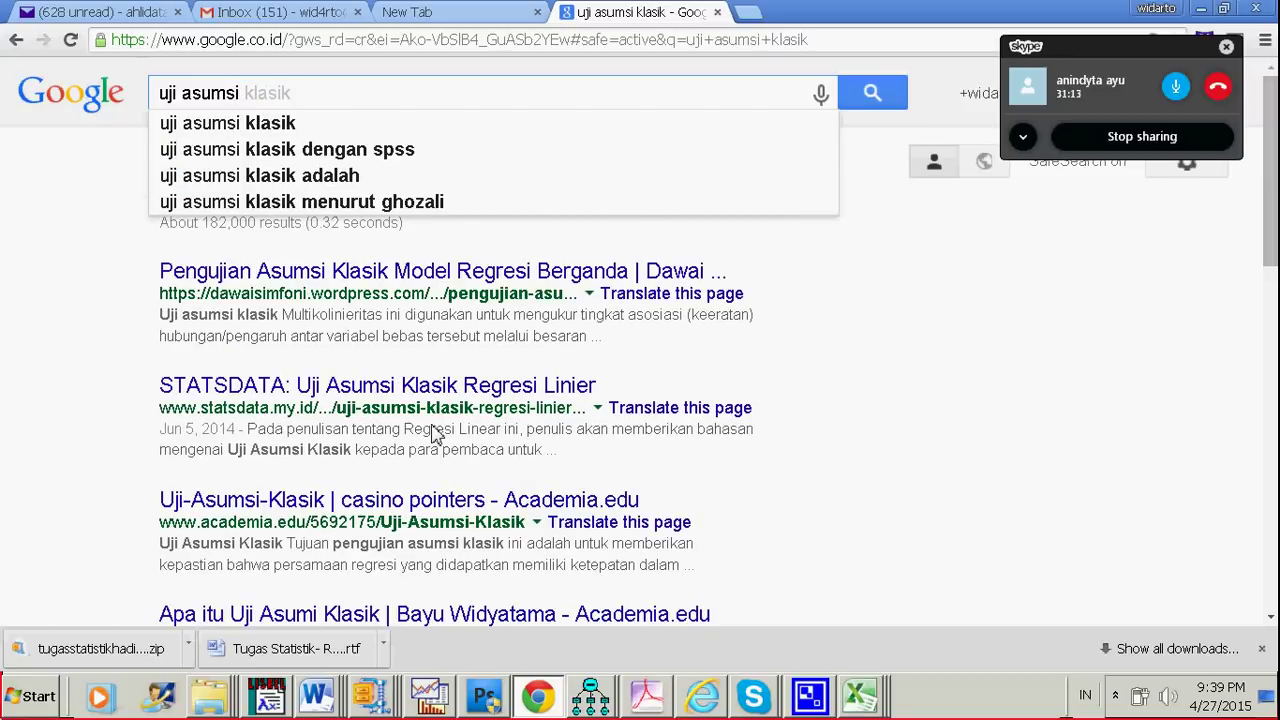
{"action": "type", "text": "klai"}
{"action": "key", "text": "BackSpace"}
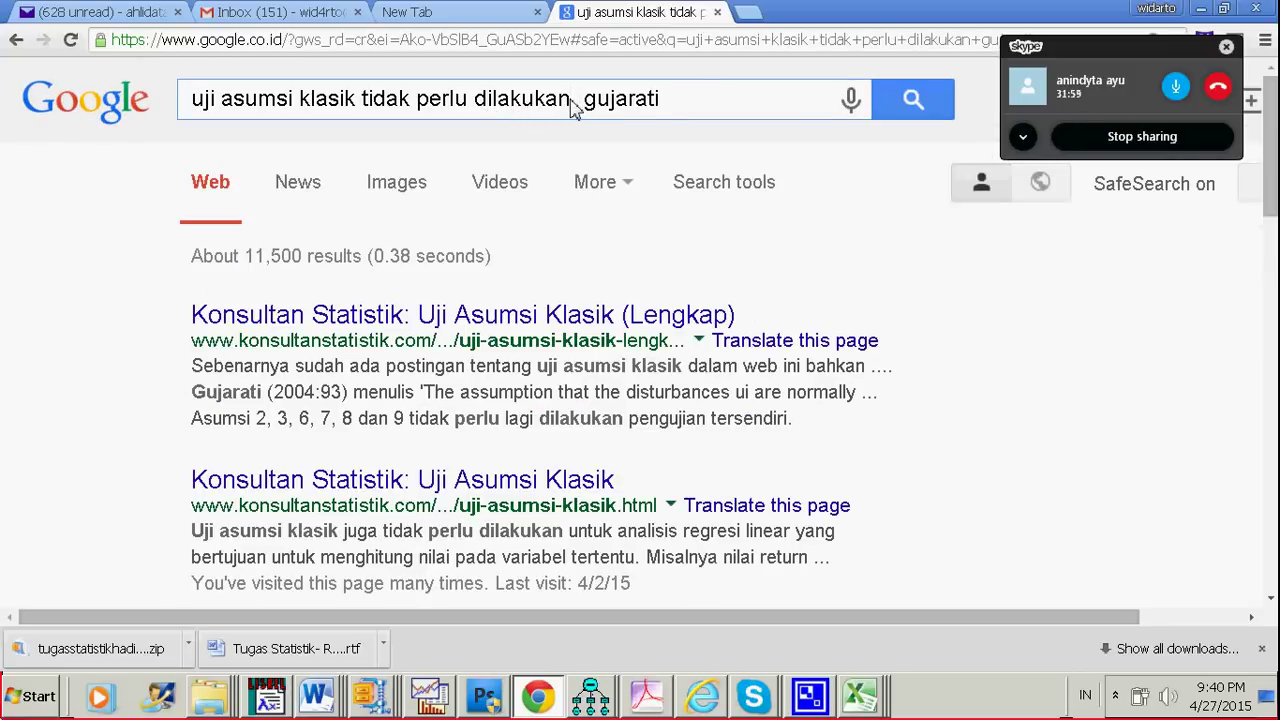
- Refine the search to "uji asumsi klasik tidak perlu dilakukan data panel gujarati" and look through the results
{"action": "type", "text": "data pa "}
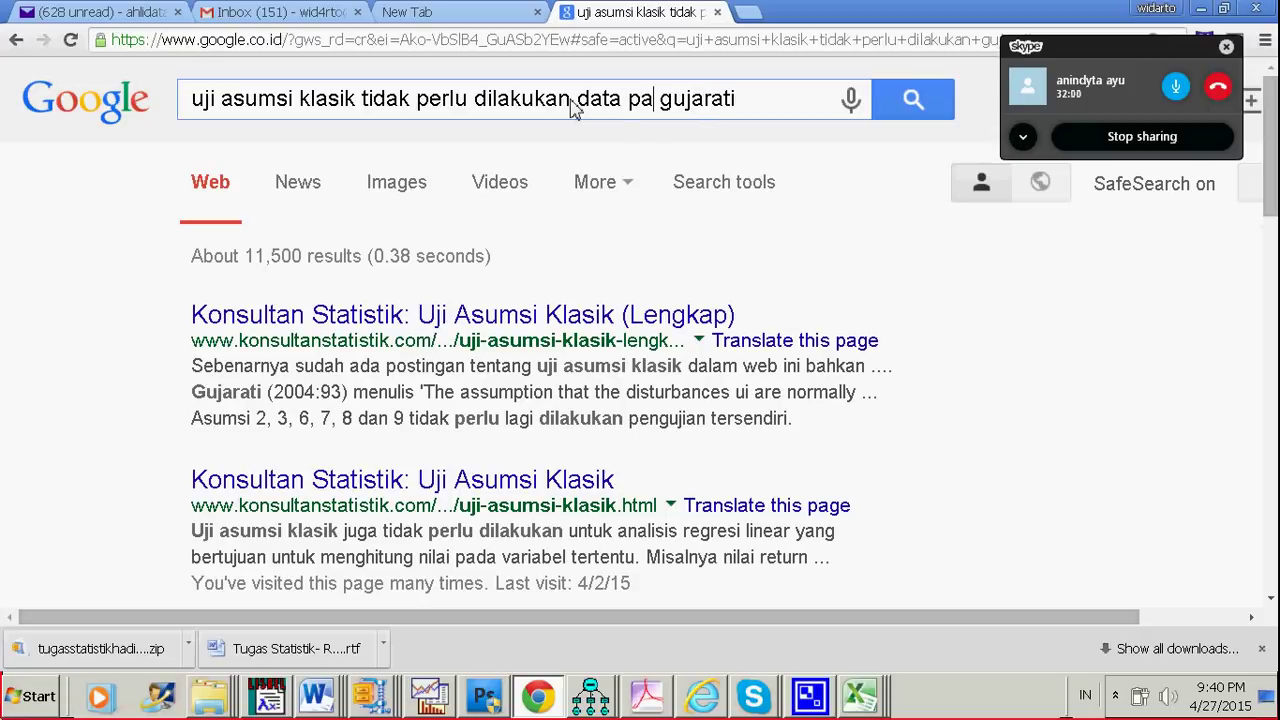
{"action": "type", "text": "nel"}
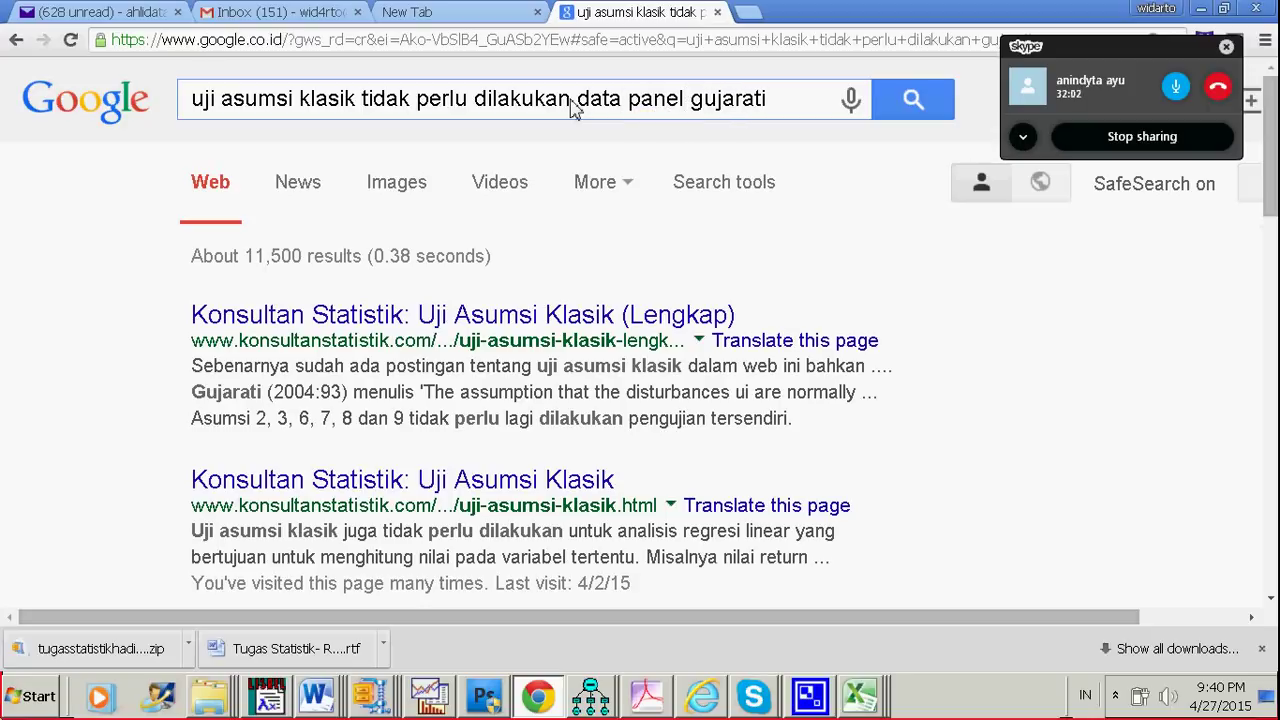
{"action": "left_click", "coordinate": [913, 100]}
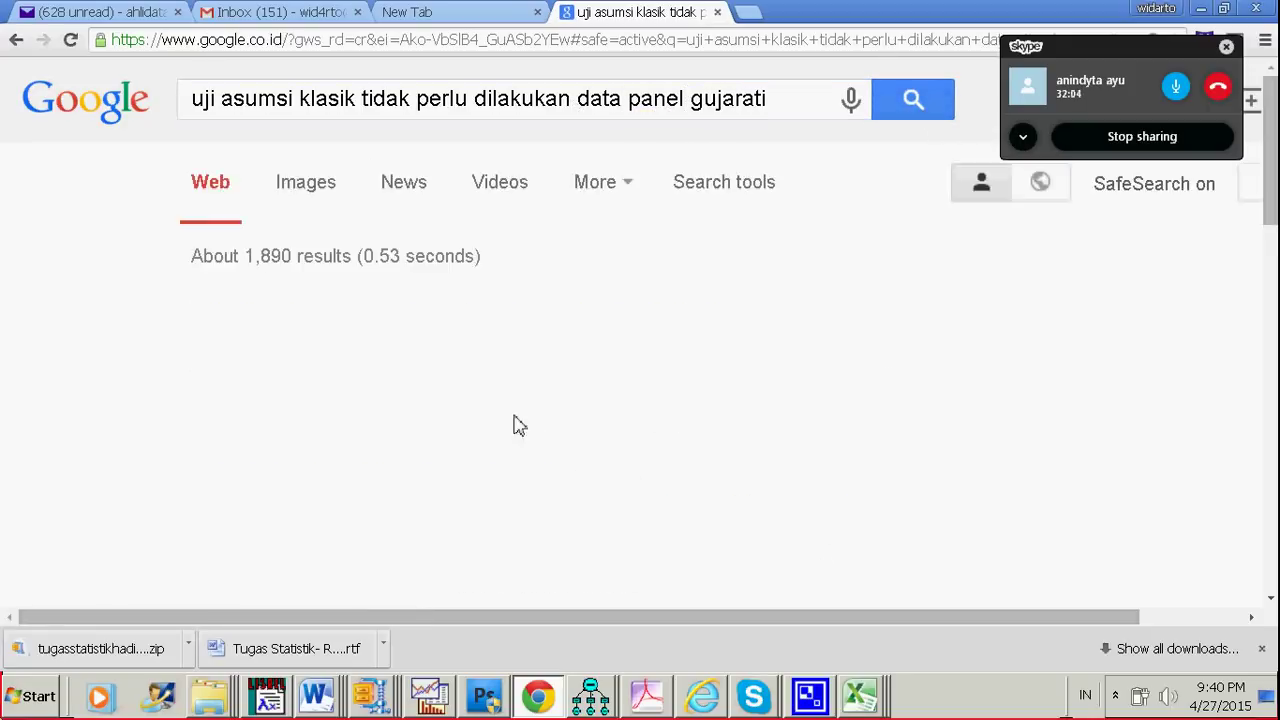
{"action": "scroll", "coordinate": [545, 488], "scroll_direction": "down", "scroll_amount": 1}
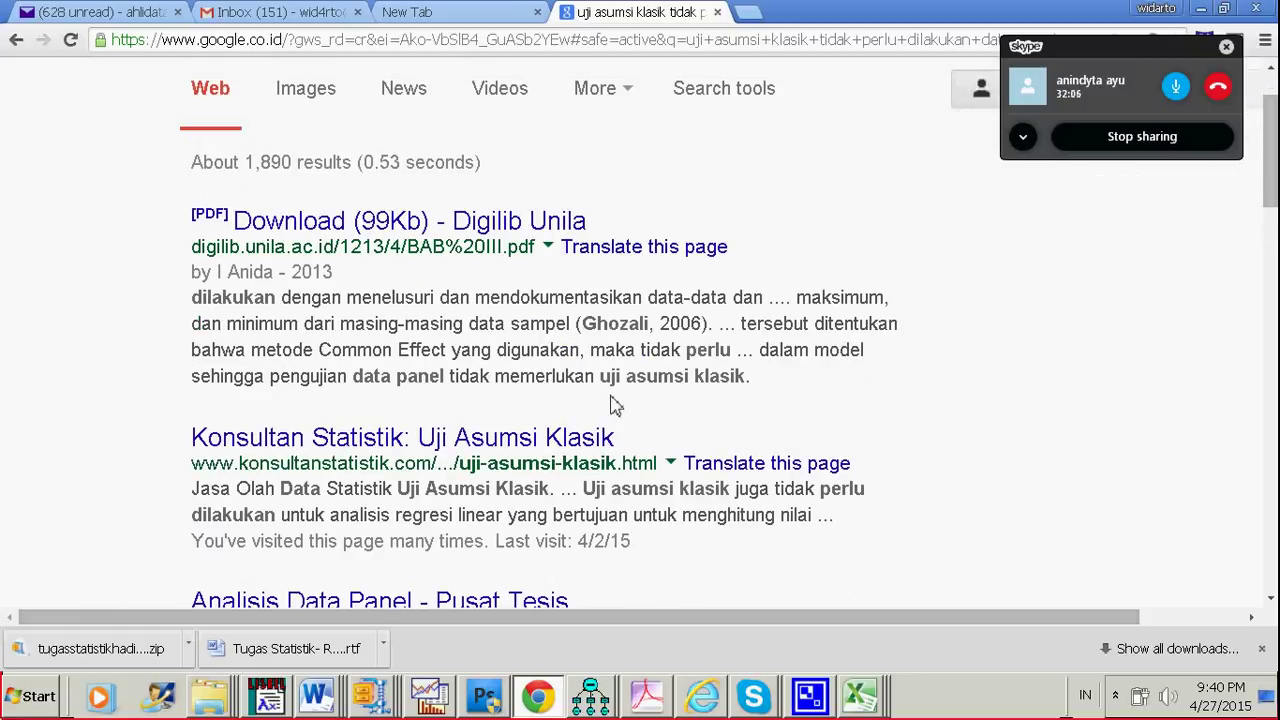
{"action": "scroll", "coordinate": [550, 410], "scroll_direction": "down", "scroll_amount": 4}
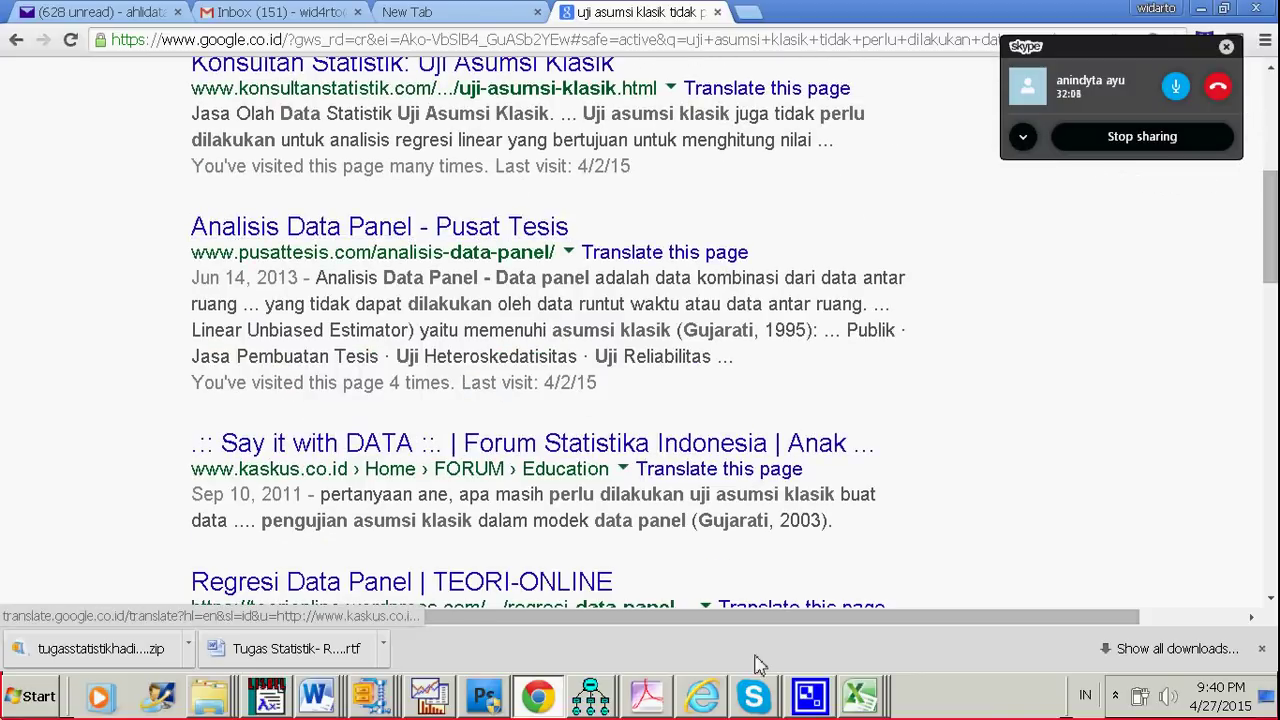
{"action": "scroll", "coordinate": [605, 358], "scroll_direction": "up", "scroll_amount": 4}
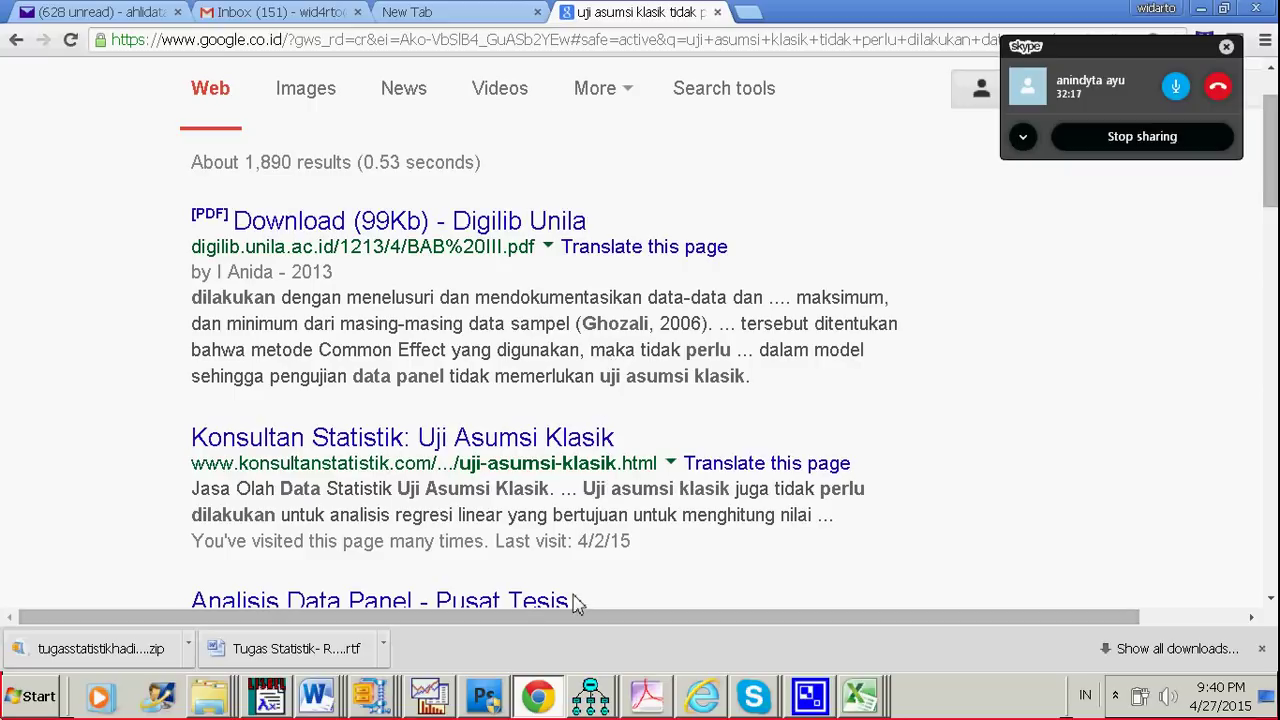
{"action": "left_click", "coordinate": [444, 700]}
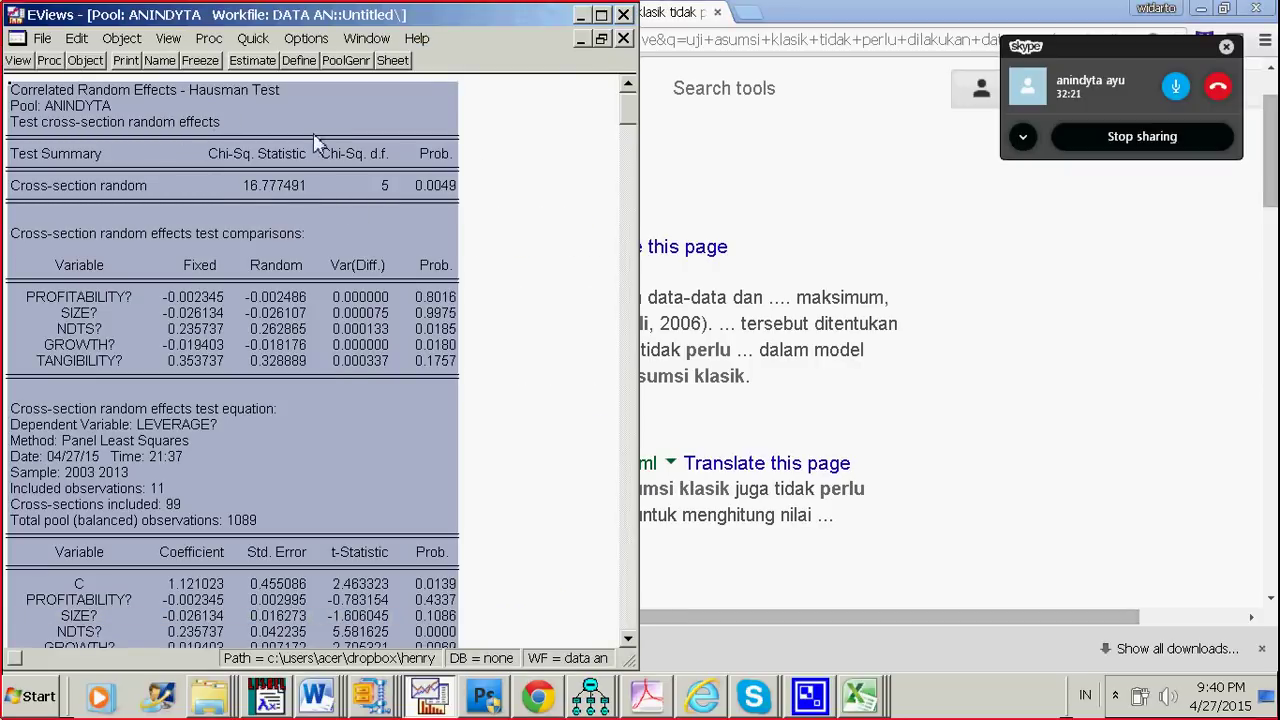
{"action": "left_click", "coordinate": [18, 62]}
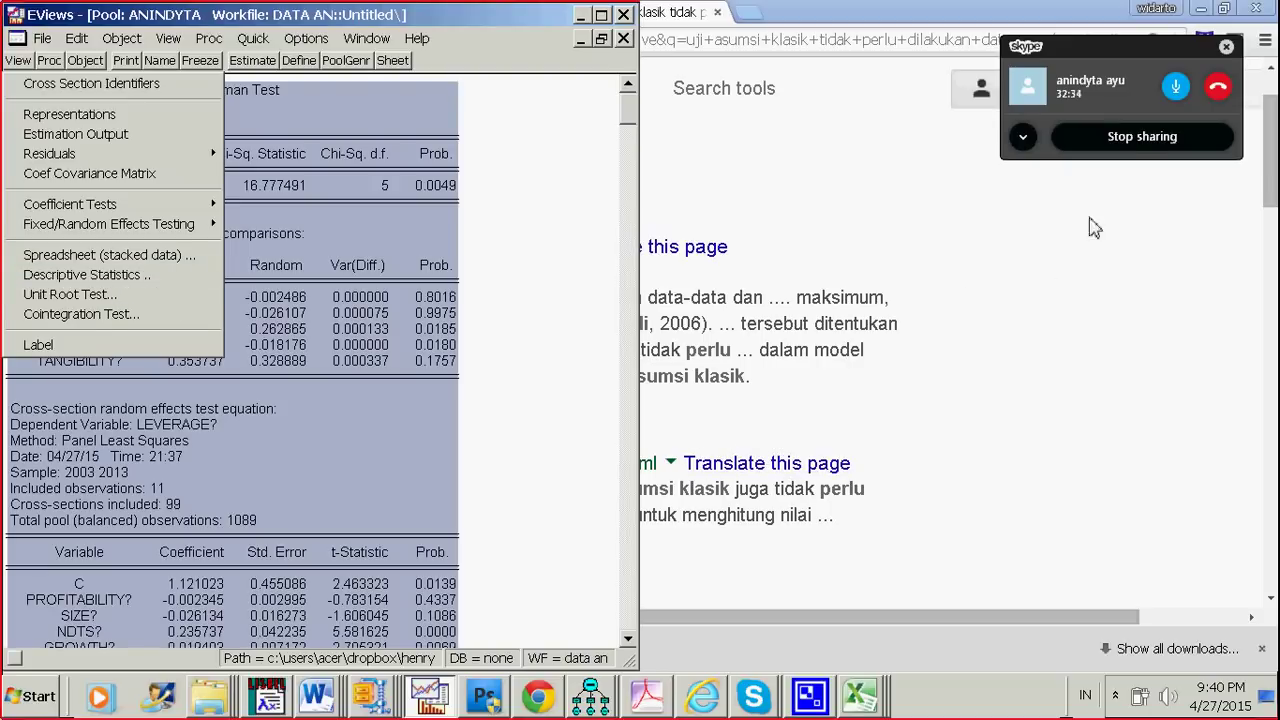
- Stop sharing the screen in the Skype call and stop the screen recorder running in the background
{"action": "left_click", "coordinate": [1141, 137]}
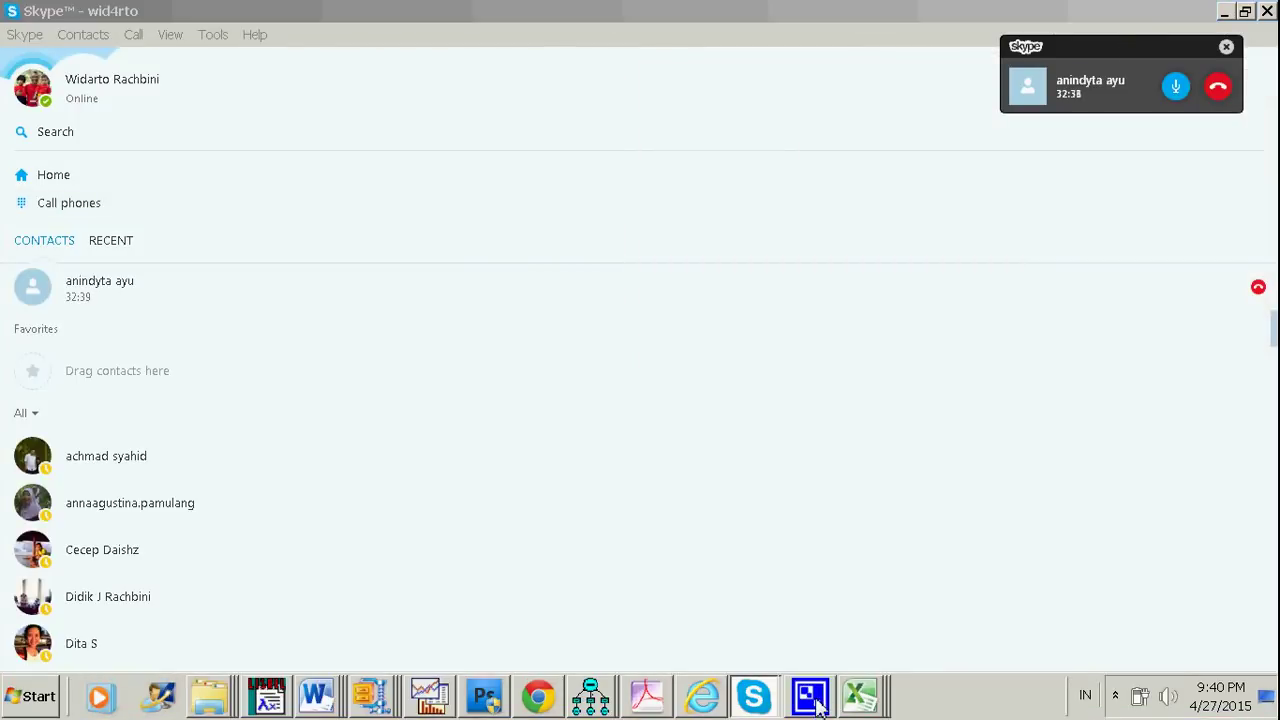
{"action": "left_click", "coordinate": [1115, 695]}
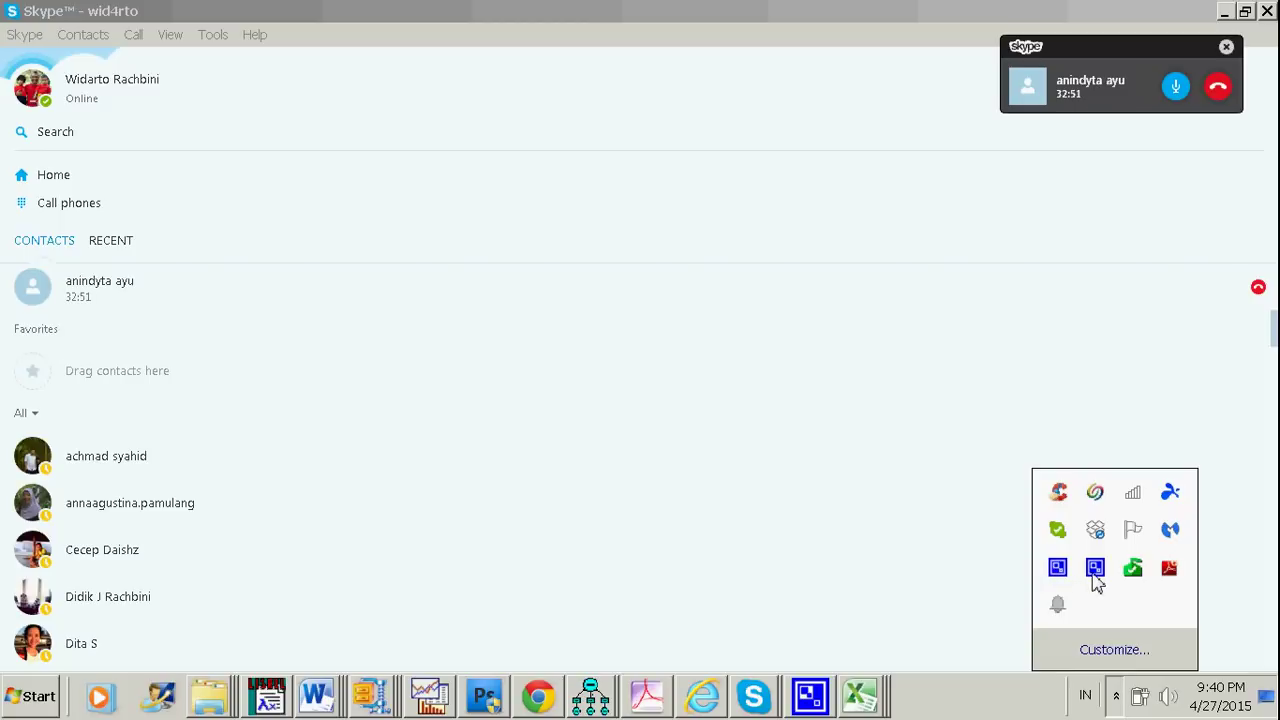
{"action": "right_click", "coordinate": [1056, 578]}
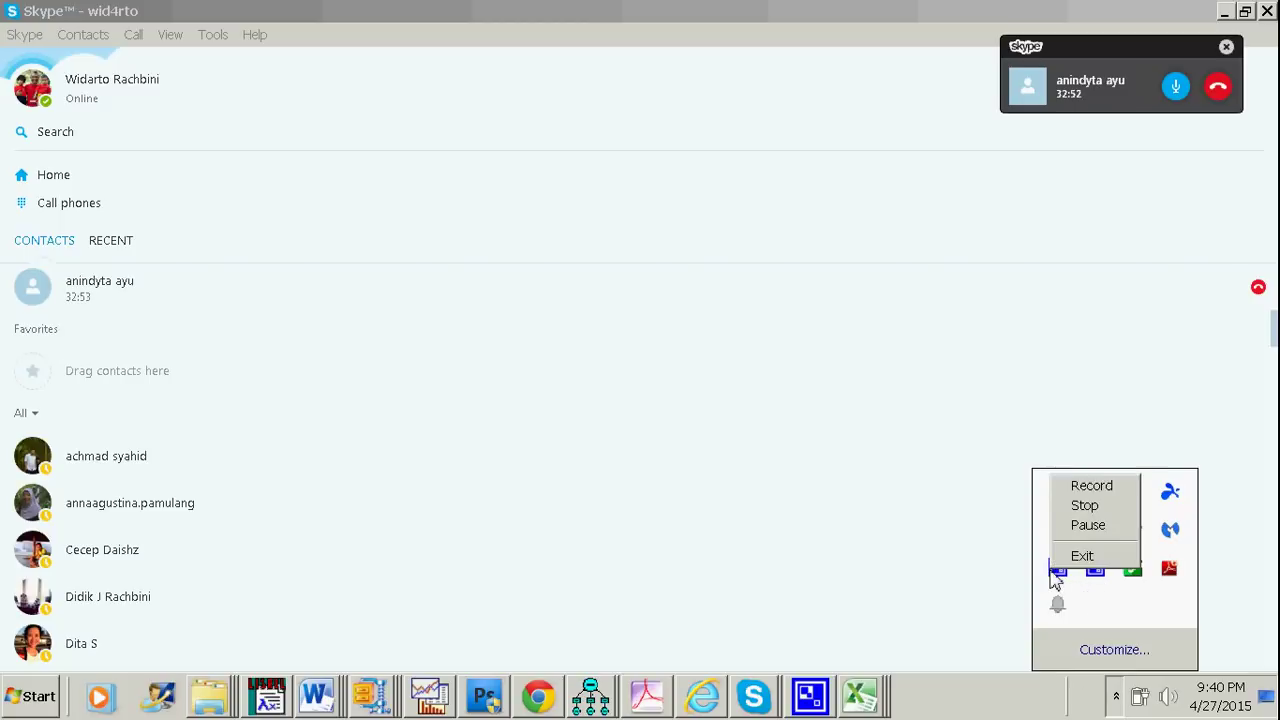
{"action": "left_click", "coordinate": [1081, 511]}
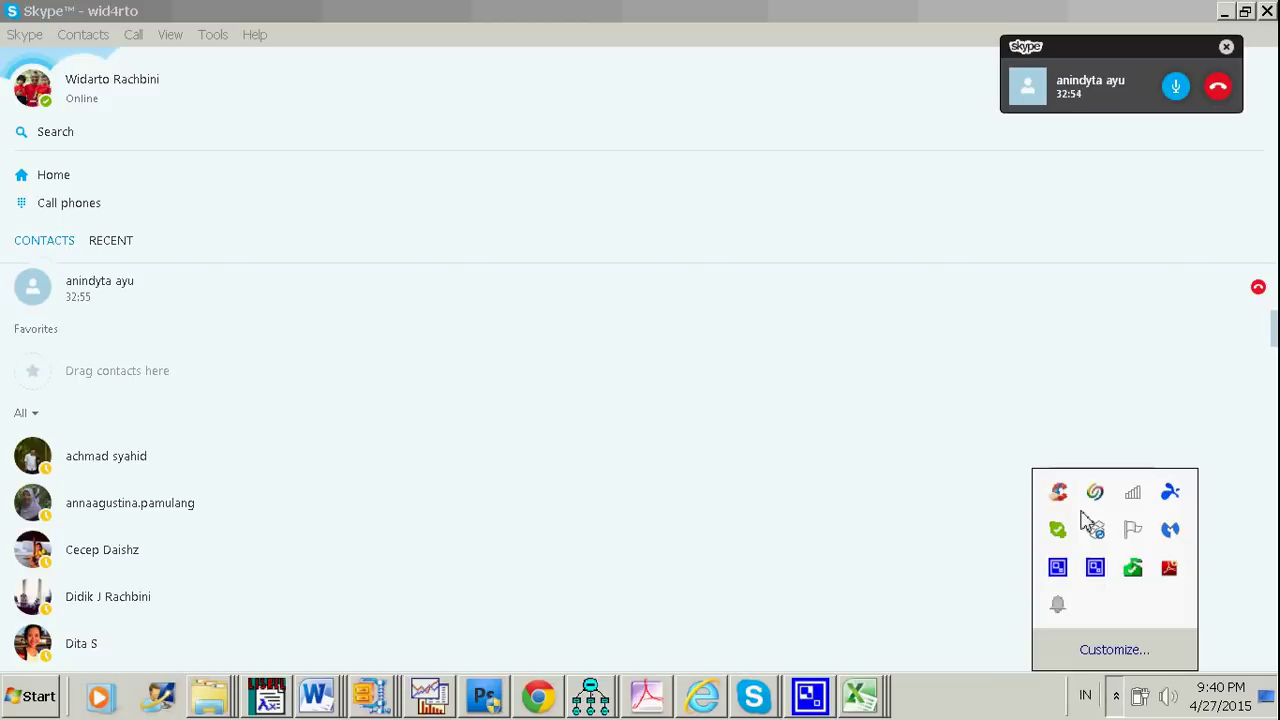